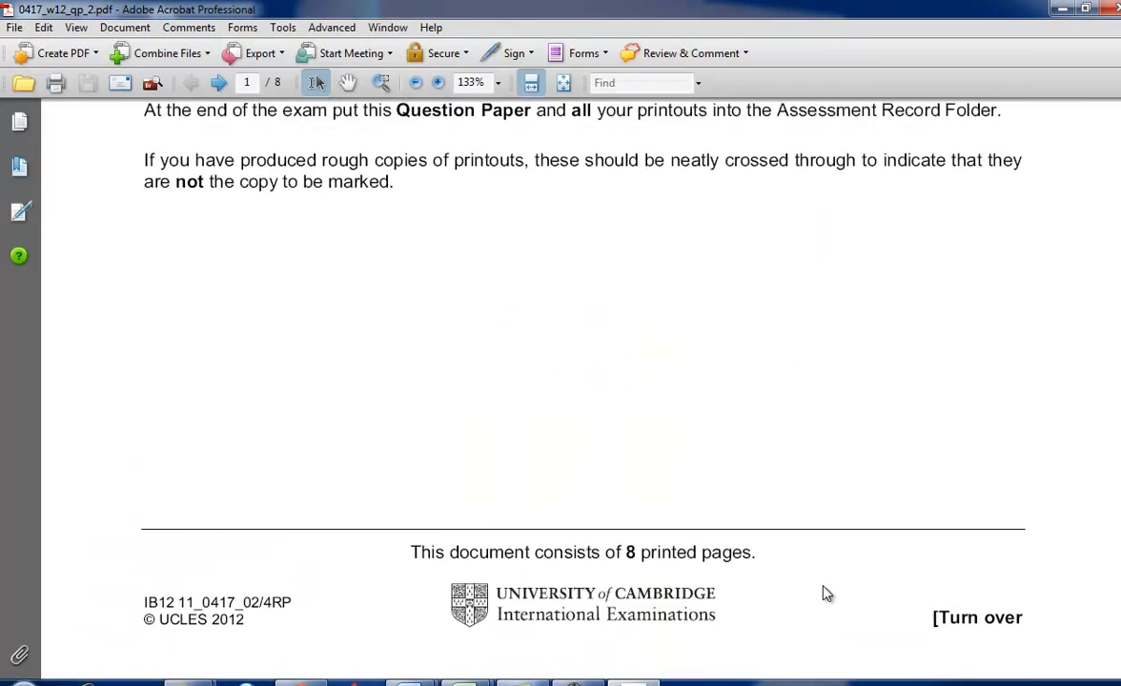
pyautogui.scroll(-2, 822, 584)
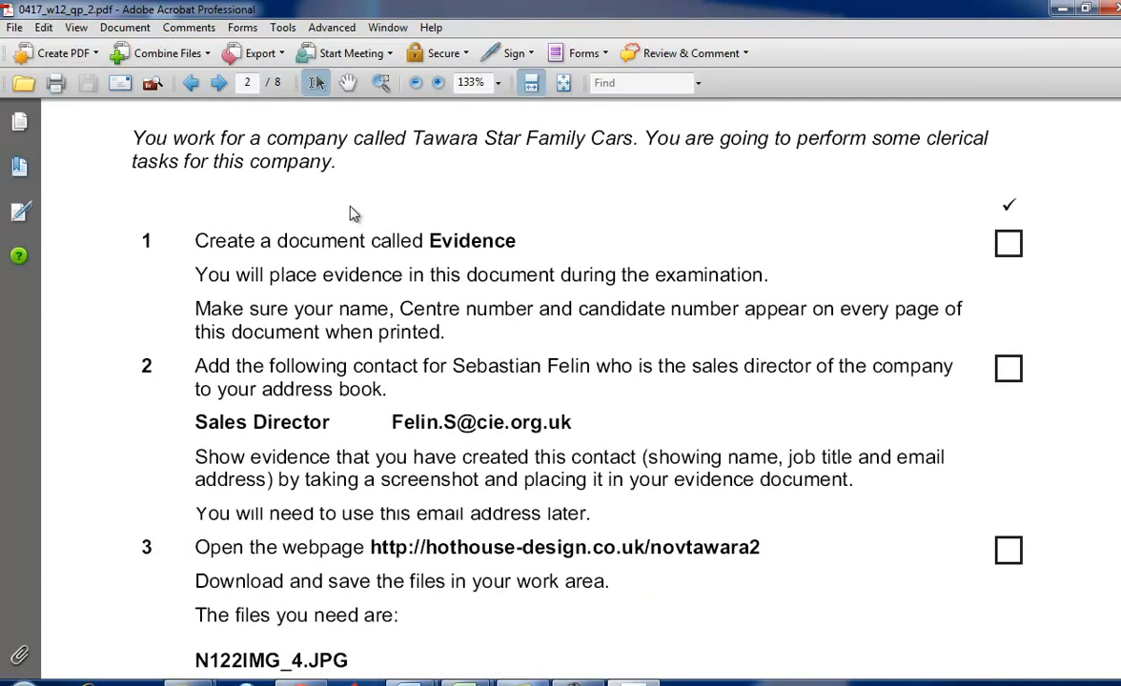
# - Read tasks 1 to 3 of the question paper, covering the Evidence document, the new contact and the required source files
pyautogui.moveTo(427, 247); pyautogui.dragTo(515, 243)
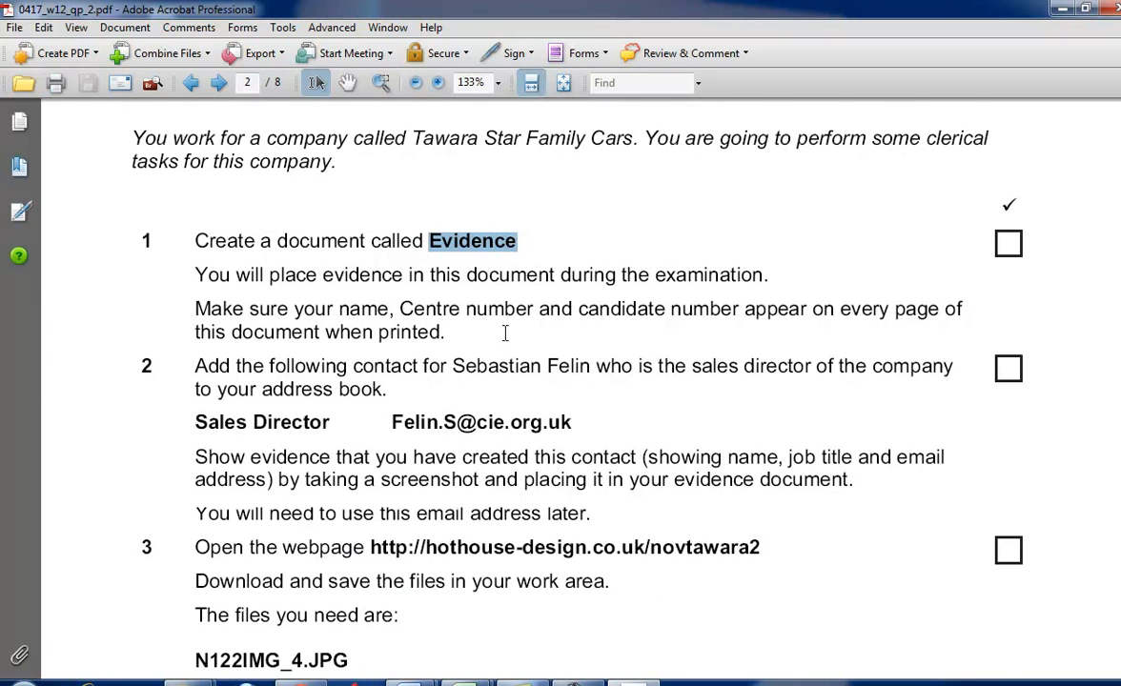
pyautogui.scroll(-2, 504, 330)
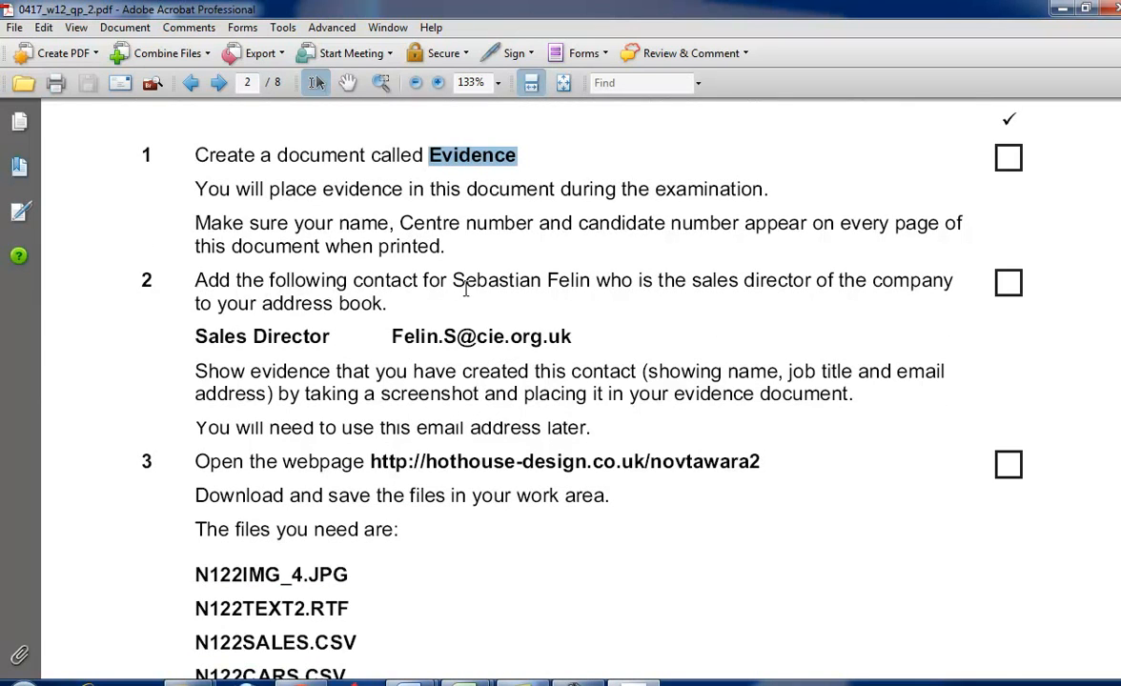
pyautogui.moveTo(453, 280); pyautogui.dragTo(560, 282)
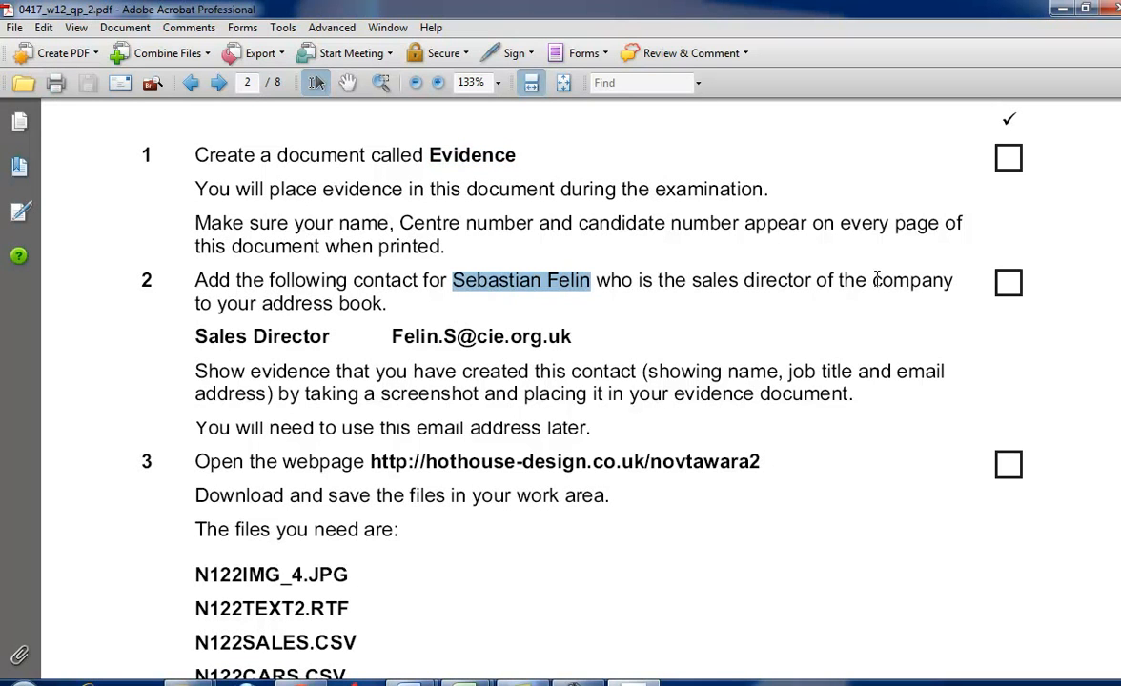
pyautogui.scroll(-1, 349, 325)
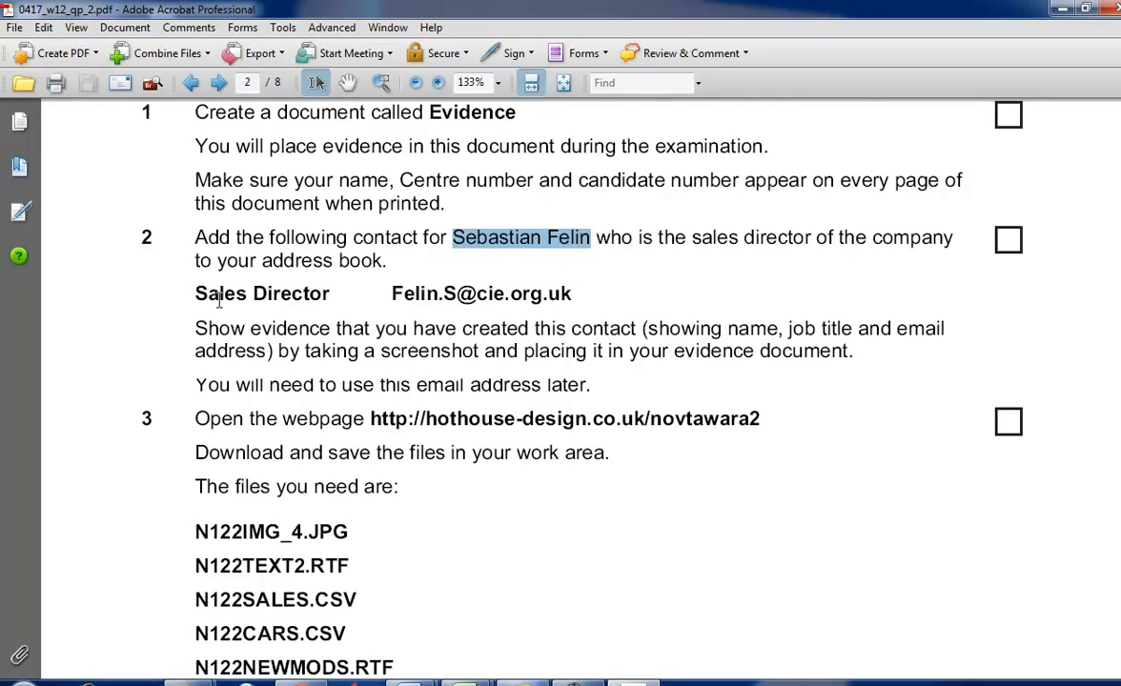
pyautogui.moveTo(197, 295); pyautogui.dragTo(547, 289)
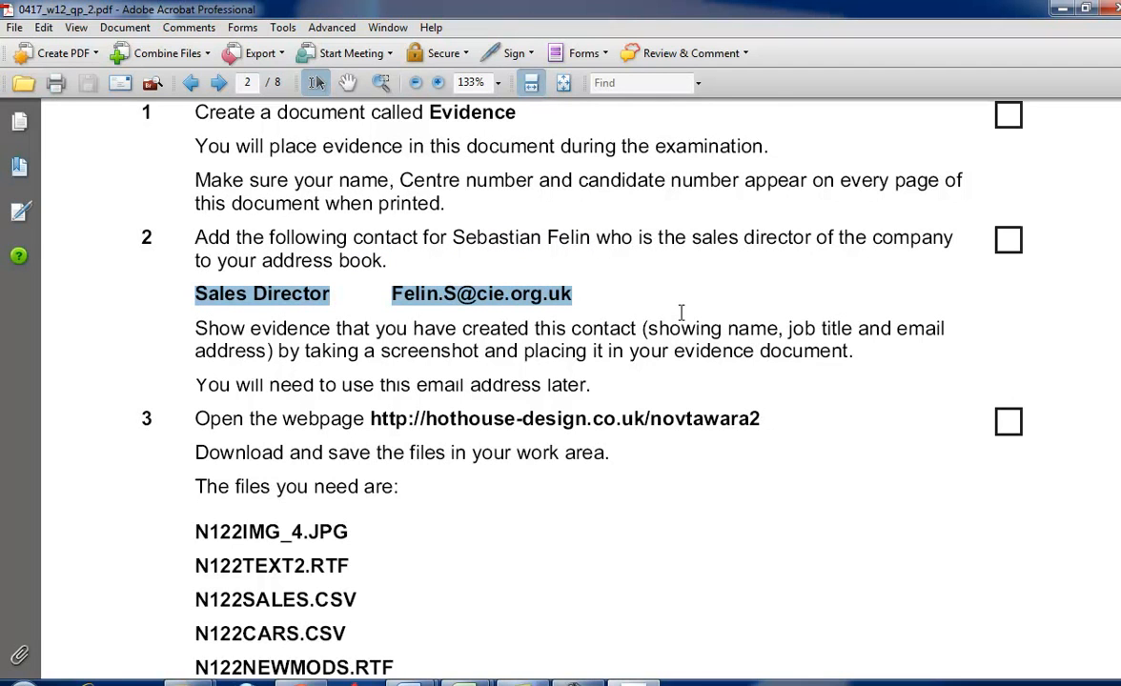
pyautogui.scroll(-1, 681, 313)
pyautogui.scroll(-1, 681, 312)
pyautogui.scroll(1, 681, 314)
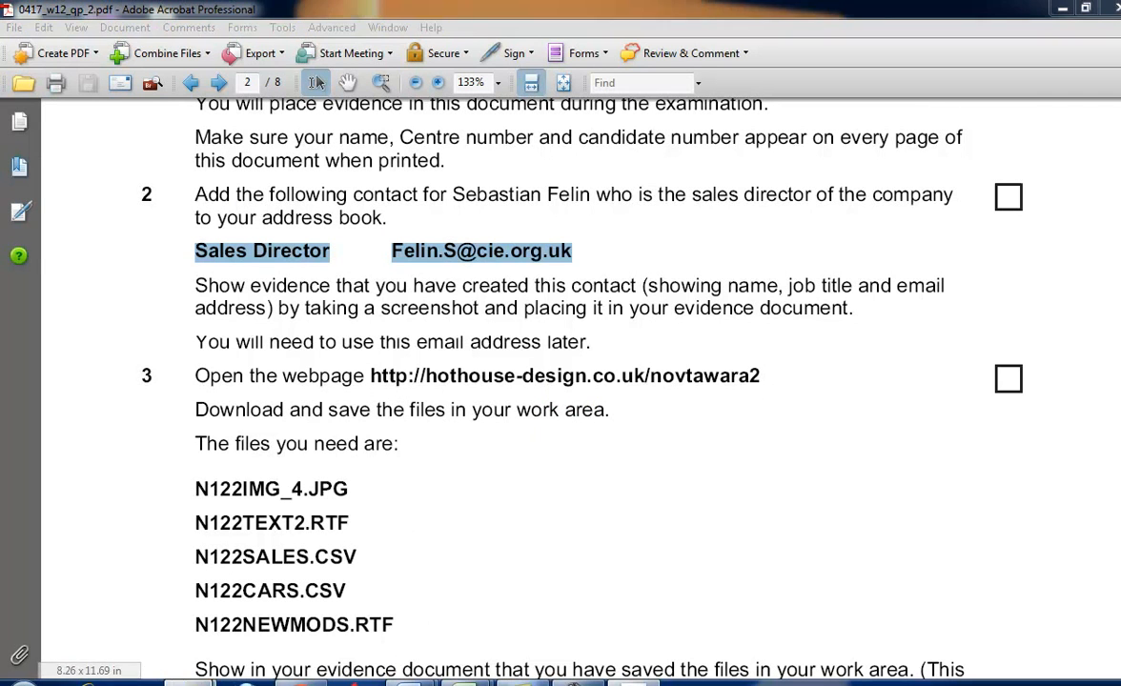
# - Open the 0417_w12_sf_2 source files folder in Windows Explorer and return to the question paper
pyautogui.click(297, 627)
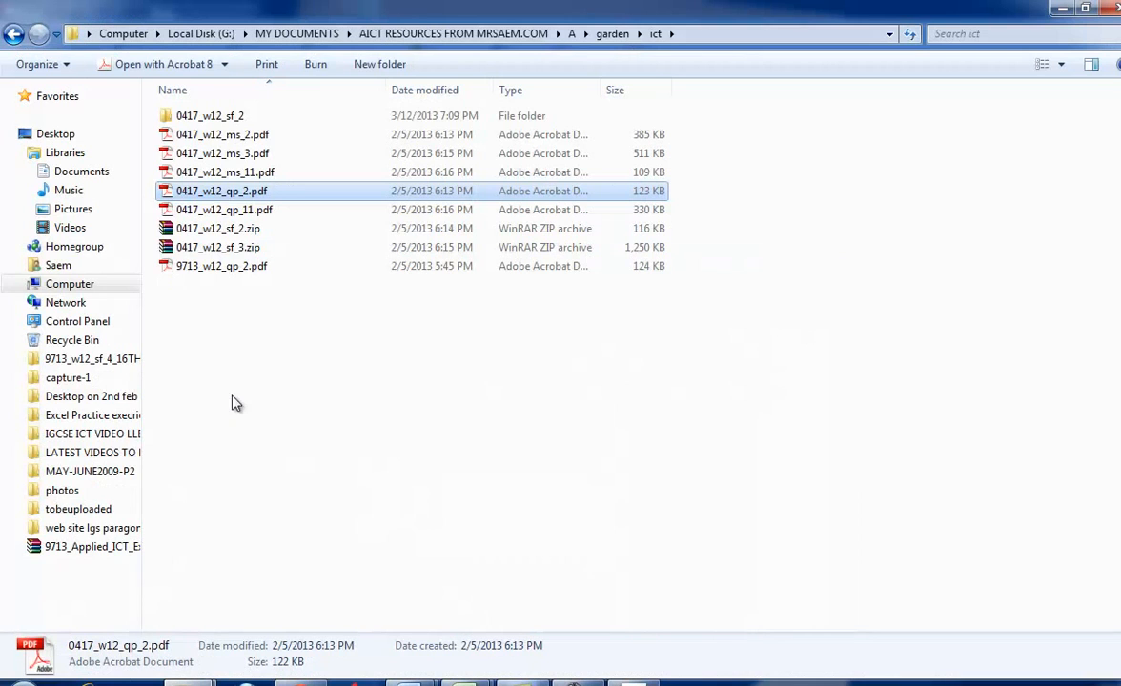
pyautogui.doubleClick(221, 117)
pyautogui.hotkey('alt', 'Tab')
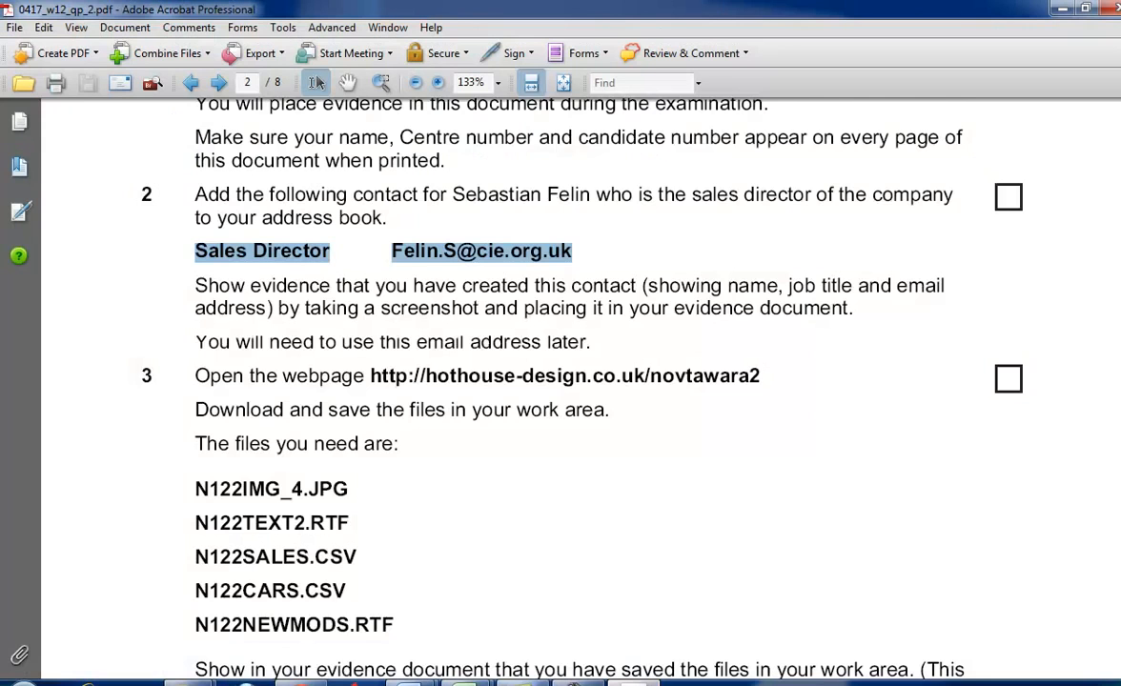
# - Find the file named in task 4, open N122text2.rtf in Word from the source files folder and maximize its window
pyautogui.scroll(-15, 353, 379)
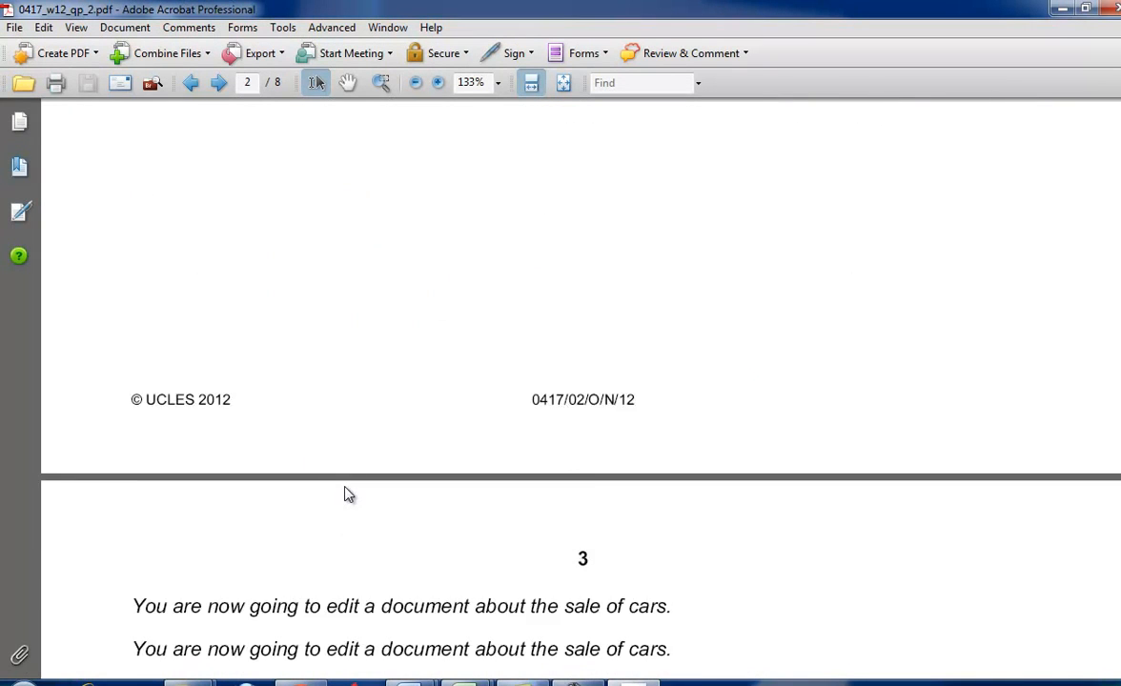
pyautogui.scroll(-5, 350, 482)
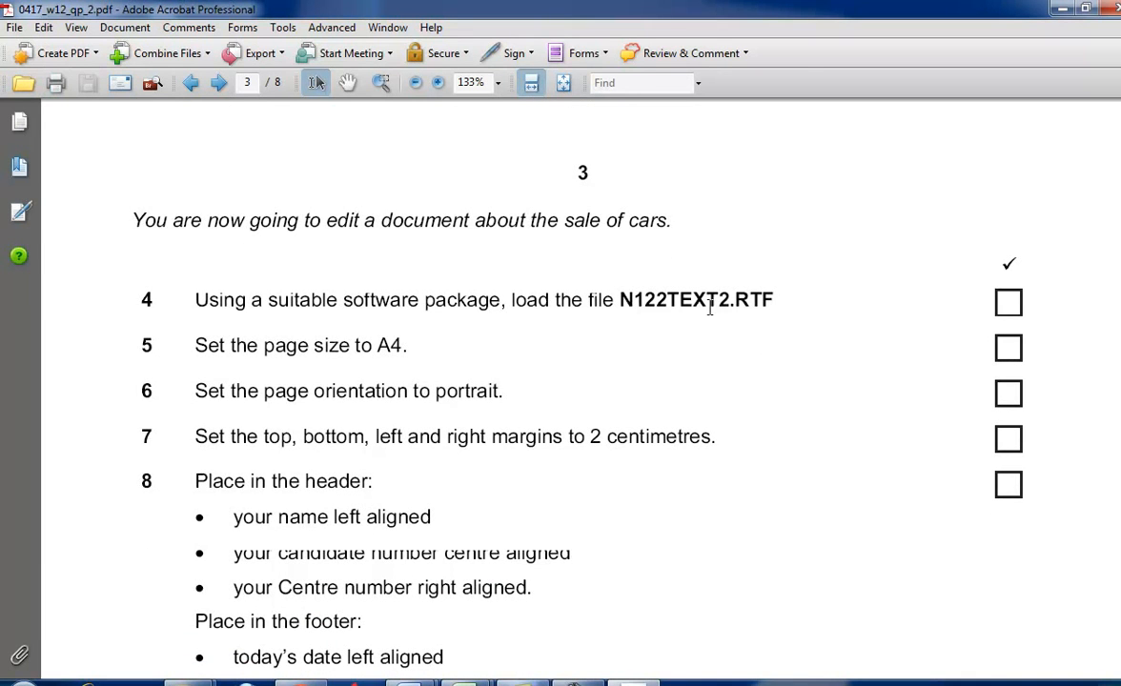
pyautogui.hotkey('alt', 'Tab')
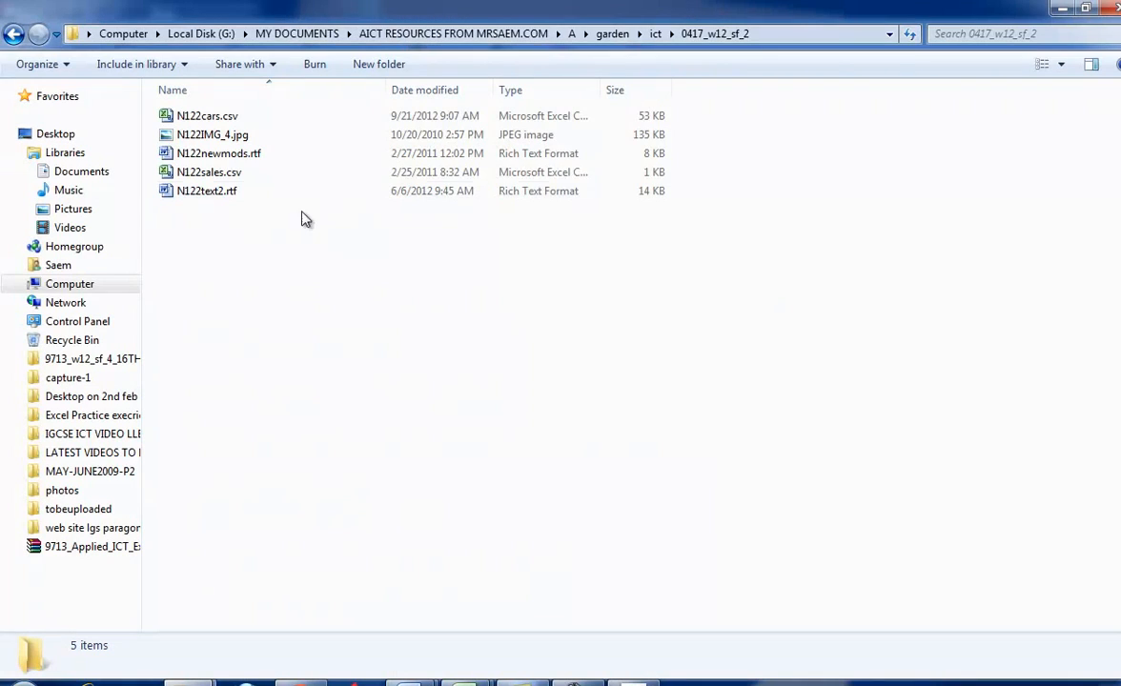
pyautogui.doubleClick(240, 191)
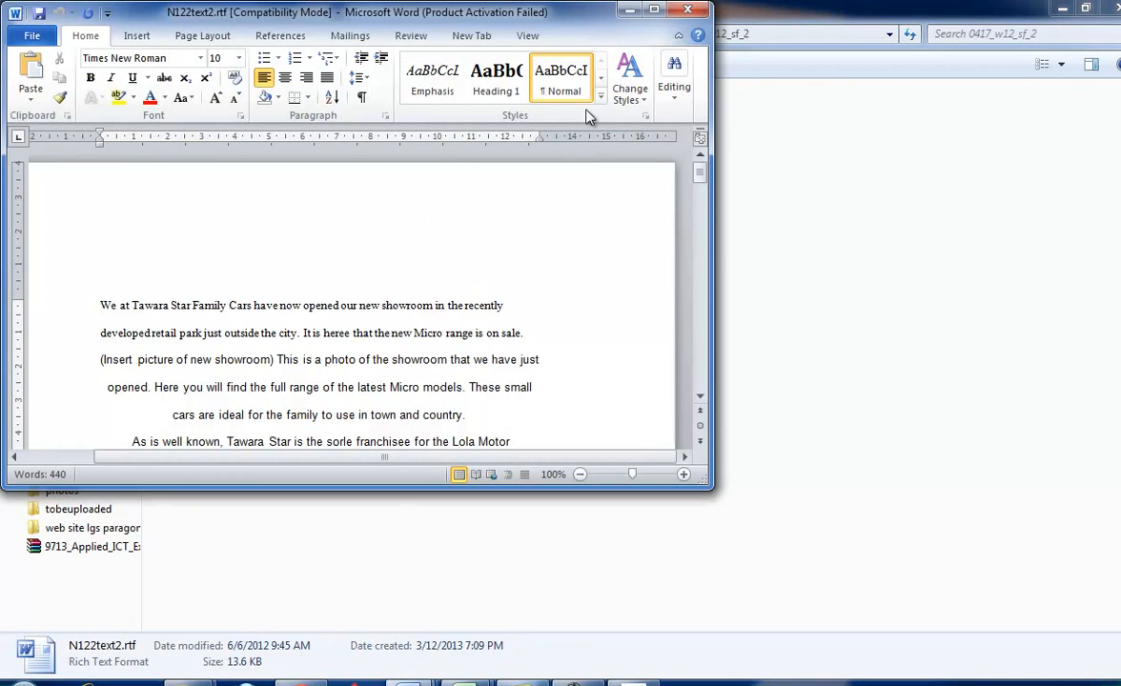
pyautogui.doubleClick(601, 11)
pyautogui.scroll(-3, 795, 363)
pyautogui.scroll(3, 796, 295)
# - Return to the question paper in Acrobat and read the page setup requirements in tasks 5 to 8
pyautogui.hotkey('alt', 'Tab')
pyautogui.hotkey('alt', 'Tab')
pyautogui.hotkey('alt', 'Tab')
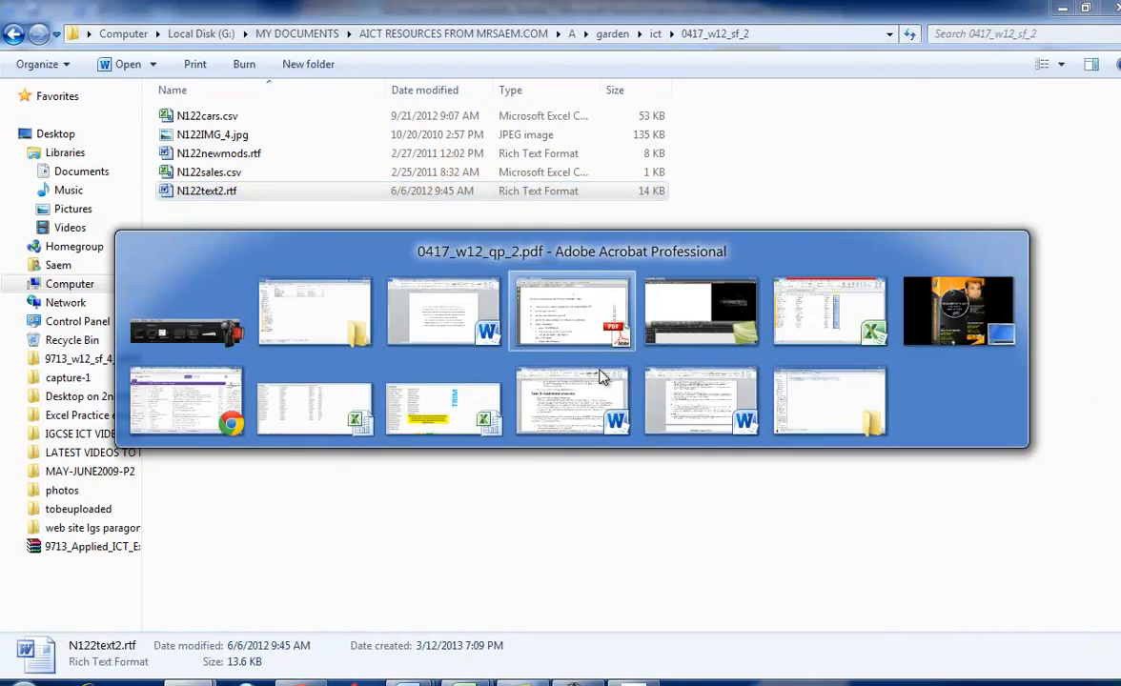
pyautogui.scroll(-3, 597, 368)
pyautogui.hotkey('alt', 'Tab')
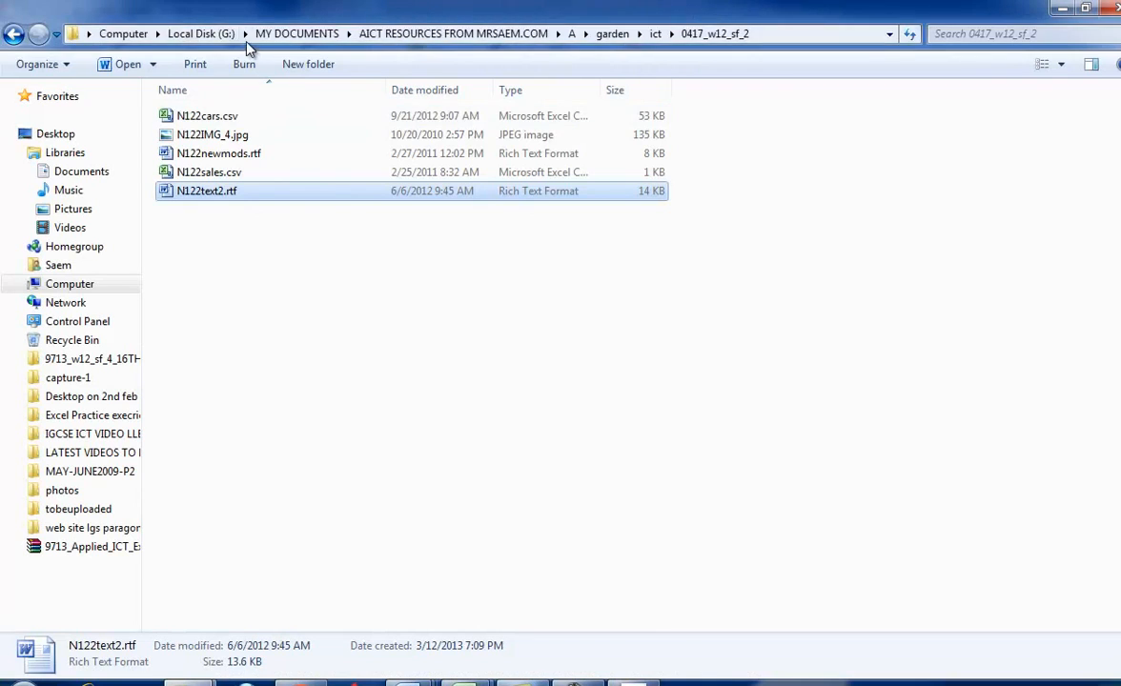
pyautogui.hotkey('alt', 'Tab')
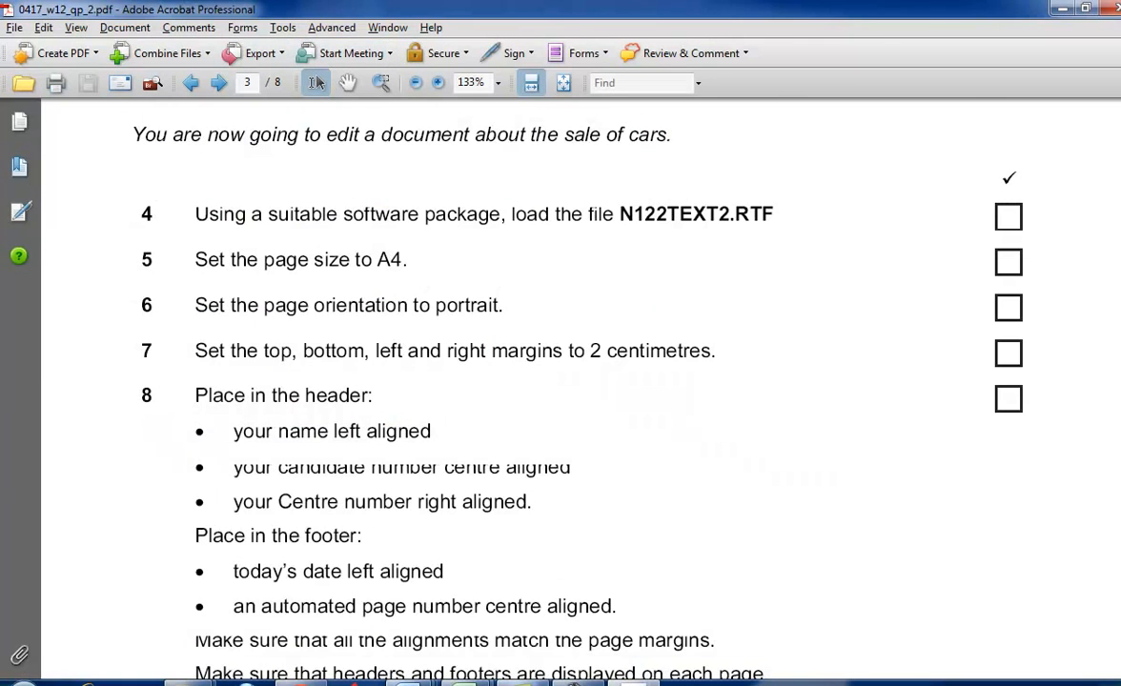
# - Switch to N122text2.rtf in Word and set its page size to A4
pyautogui.click(413, 681)
pyautogui.click(410, 596)
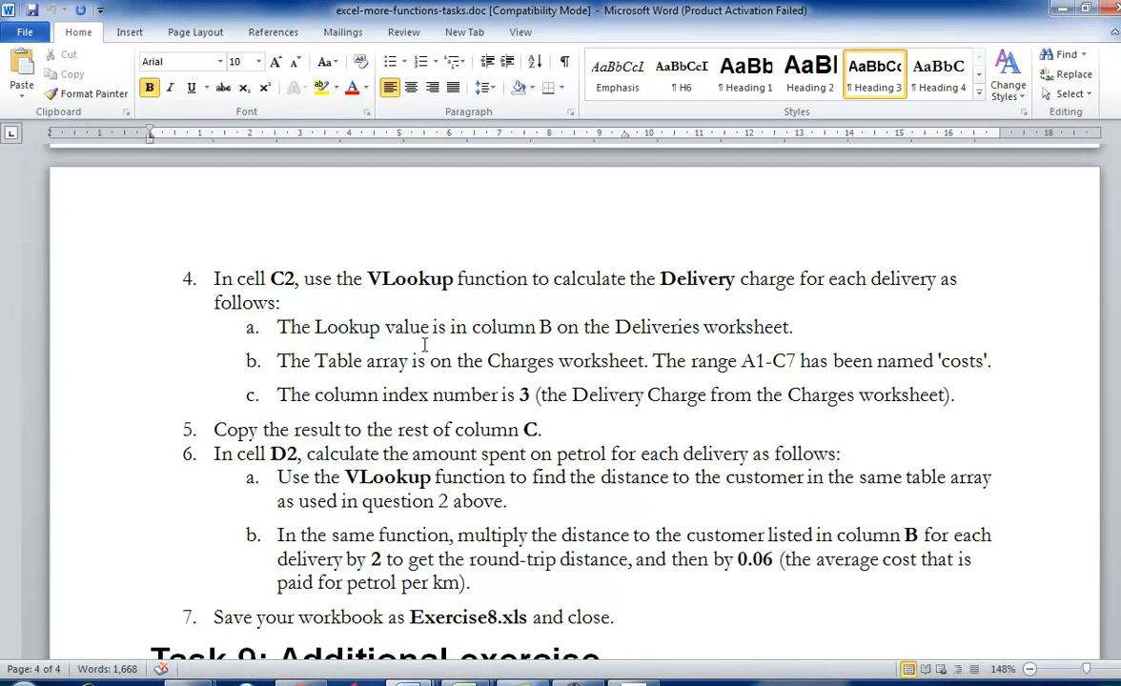
pyautogui.click(412, 680)
pyautogui.click(609, 586)
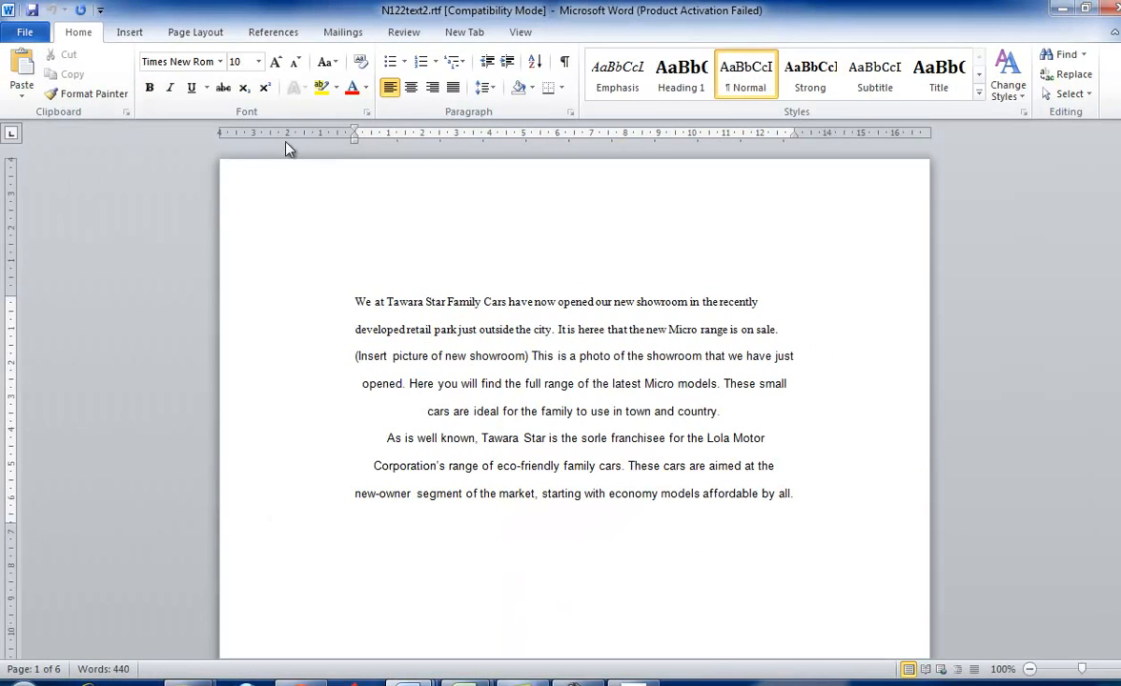
pyautogui.click(193, 33)
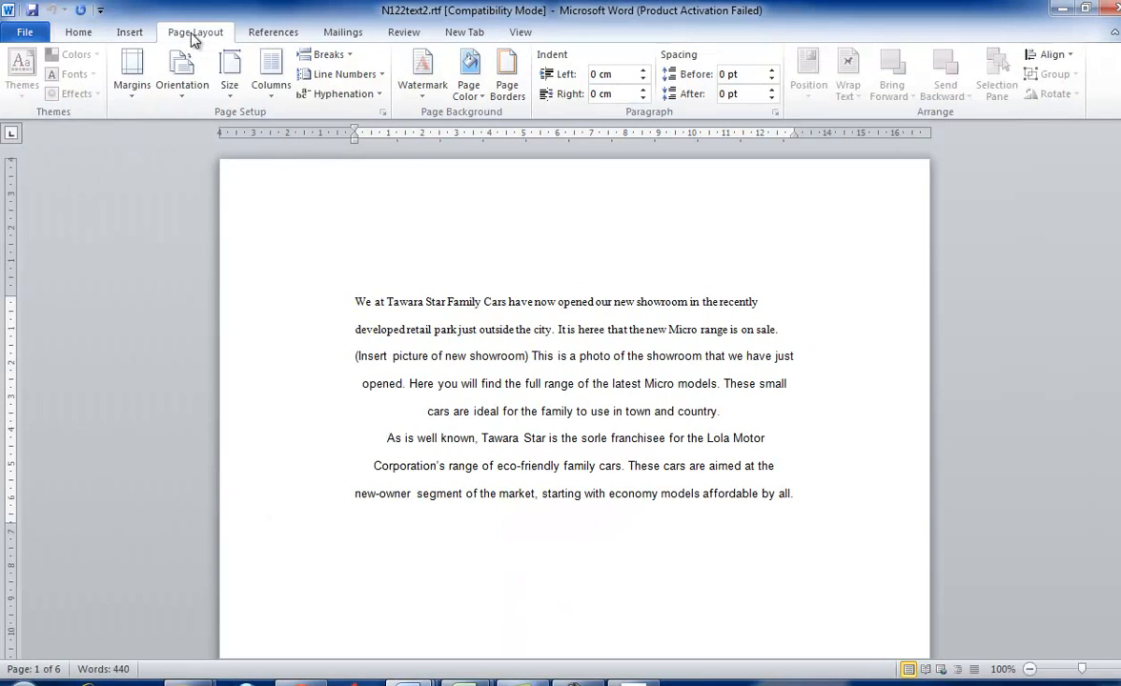
pyautogui.click(229, 81)
pyautogui.click(276, 356)
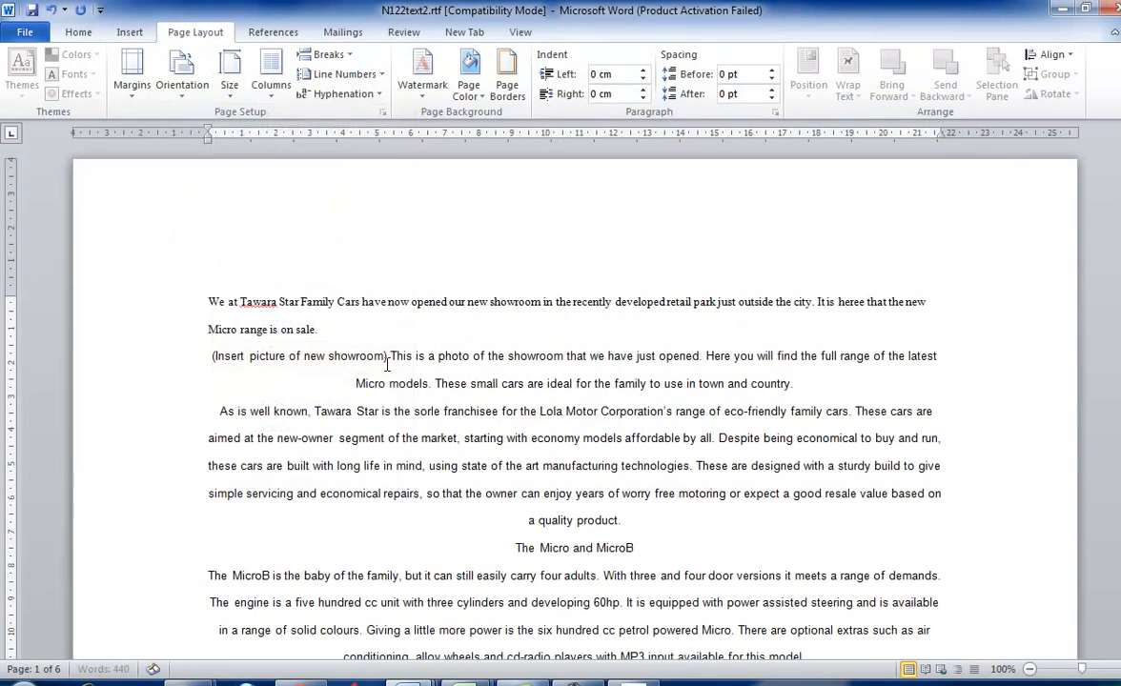
# - Check task 6 in the question paper and set the page orientation of N122text2.rtf to portrait
pyautogui.hotkey('alt', 'Tab')
pyautogui.hotkey('alt', 'Tab')
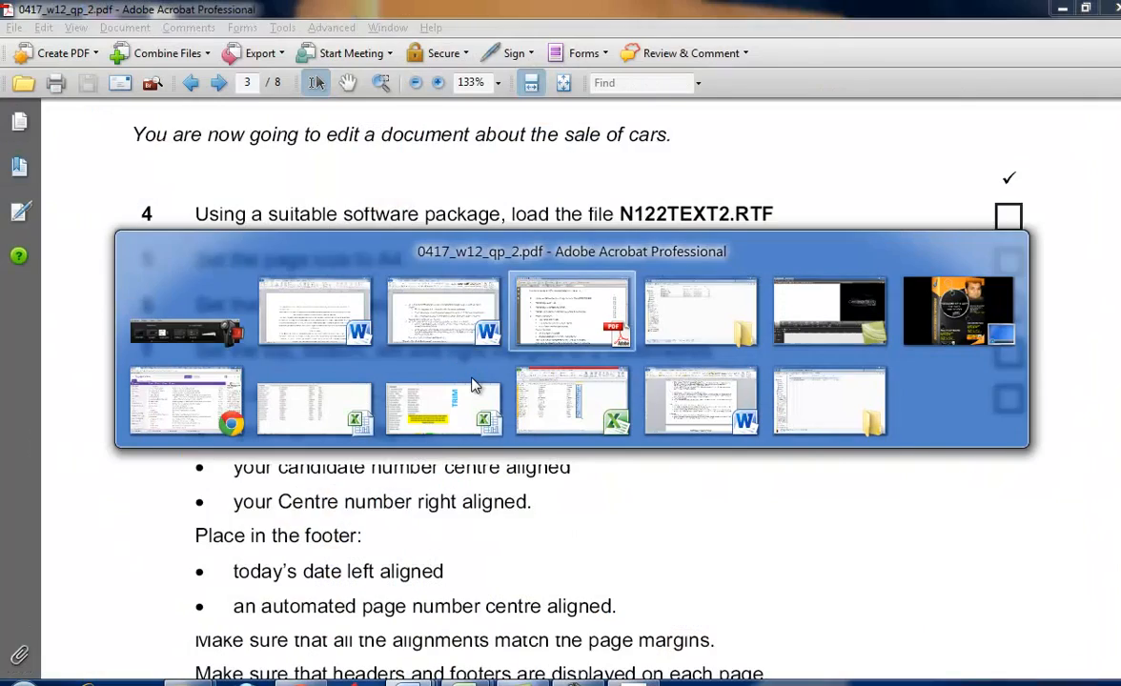
pyautogui.scroll(-1, 471, 377)
pyautogui.hotkey('alt', 'Tab')
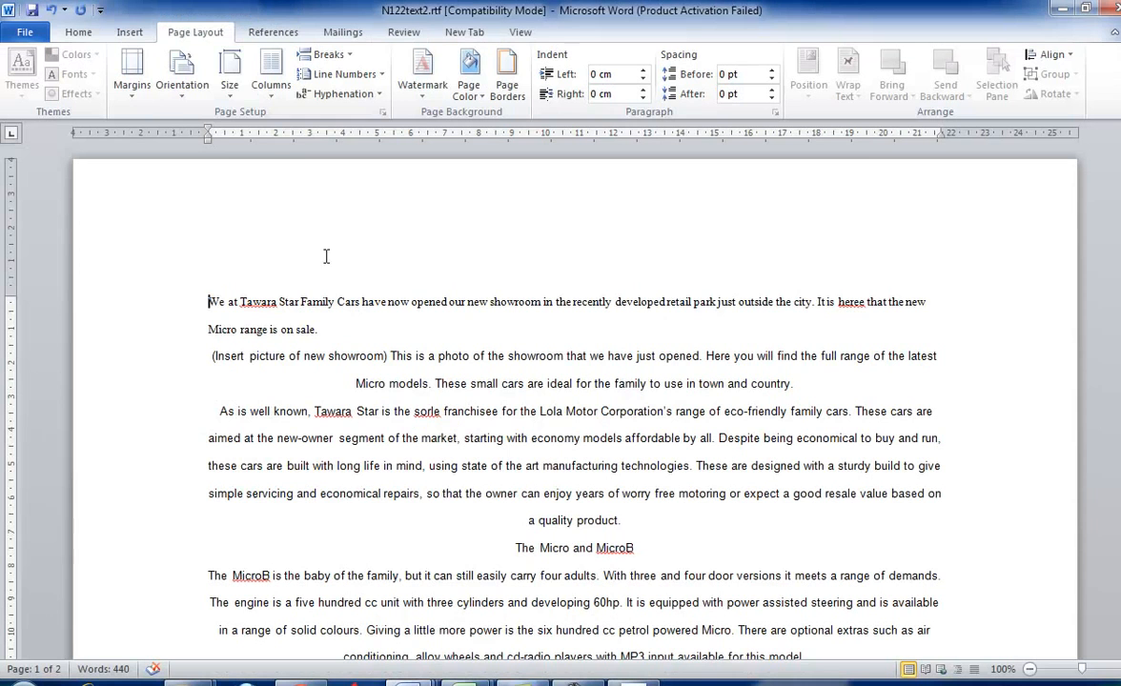
pyautogui.click(228, 83)
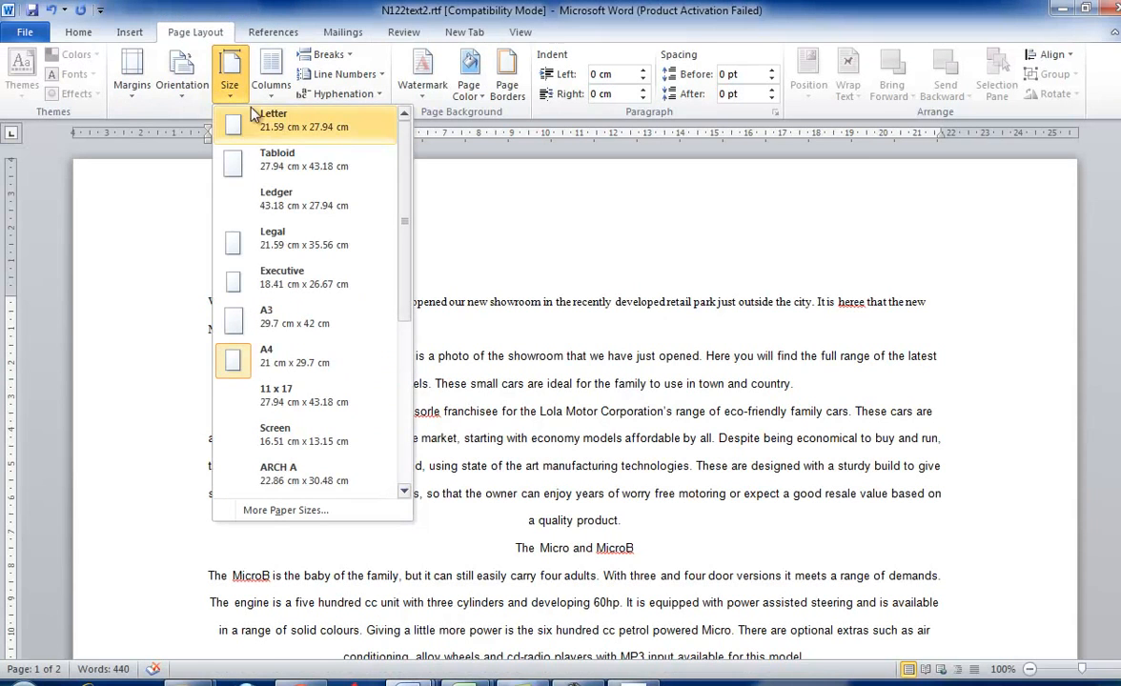
pyautogui.click(265, 93)
pyautogui.click(207, 91)
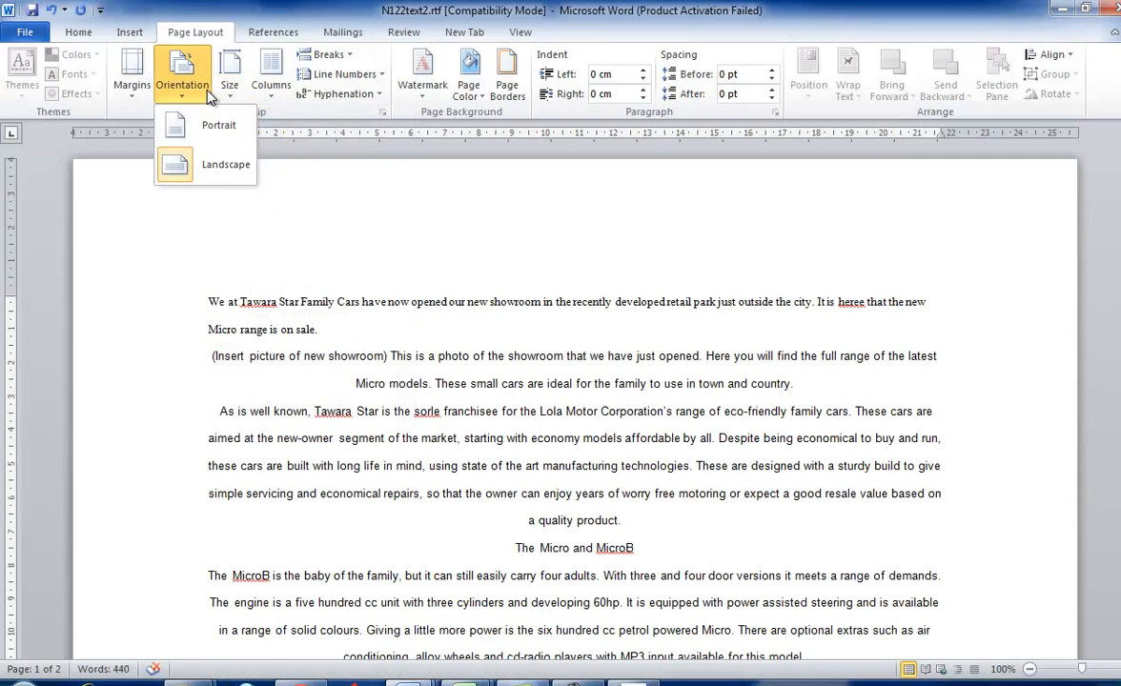
pyautogui.click(213, 129)
# - Check the margin requirement in task 7 of the question paper and the measurement units in Word's advanced options
pyautogui.hotkey('alt', 'Tab')
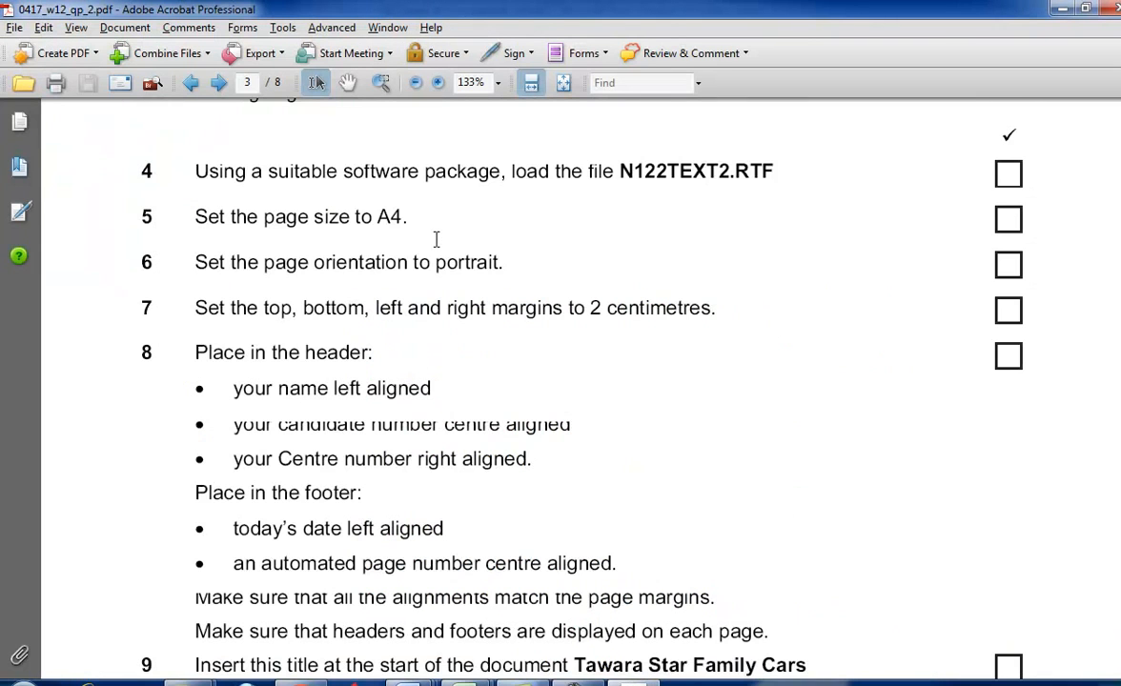
pyautogui.scroll(-2, 436, 240)
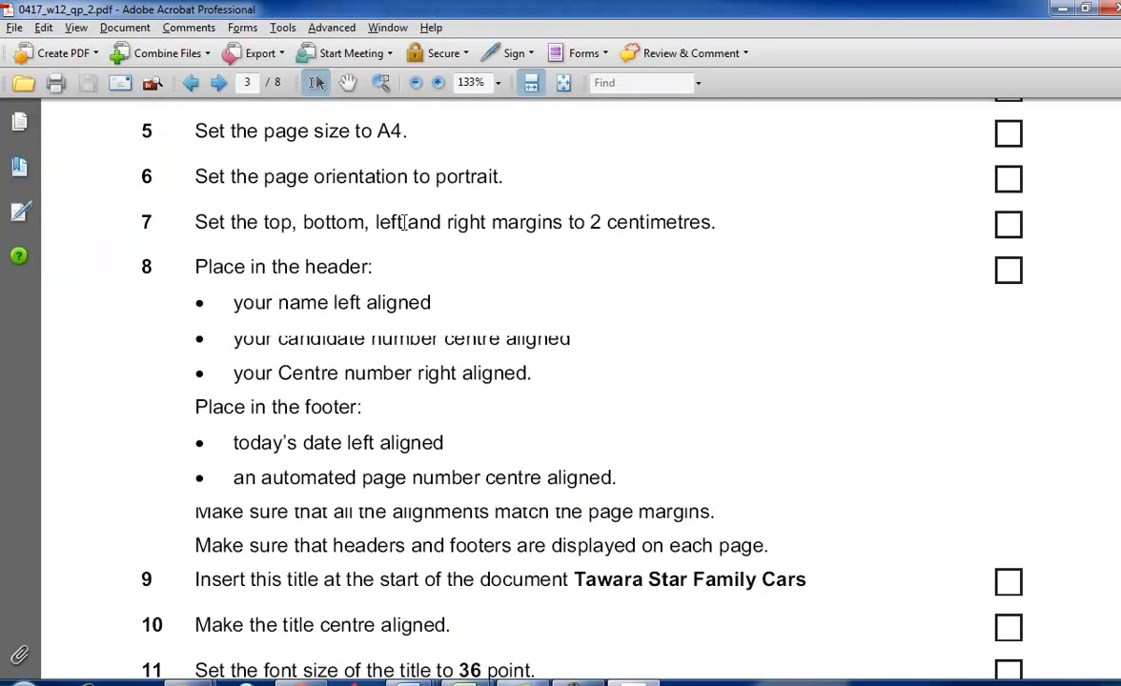
pyautogui.hotkey('alt', 'Tab')
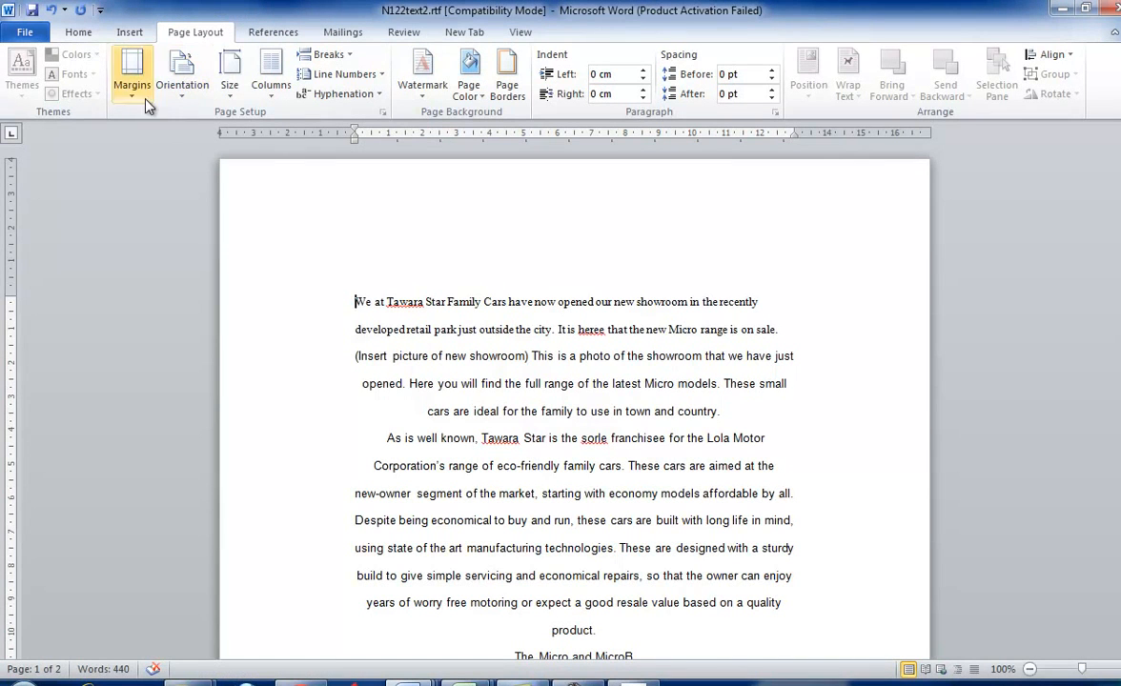
pyautogui.click(23, 33)
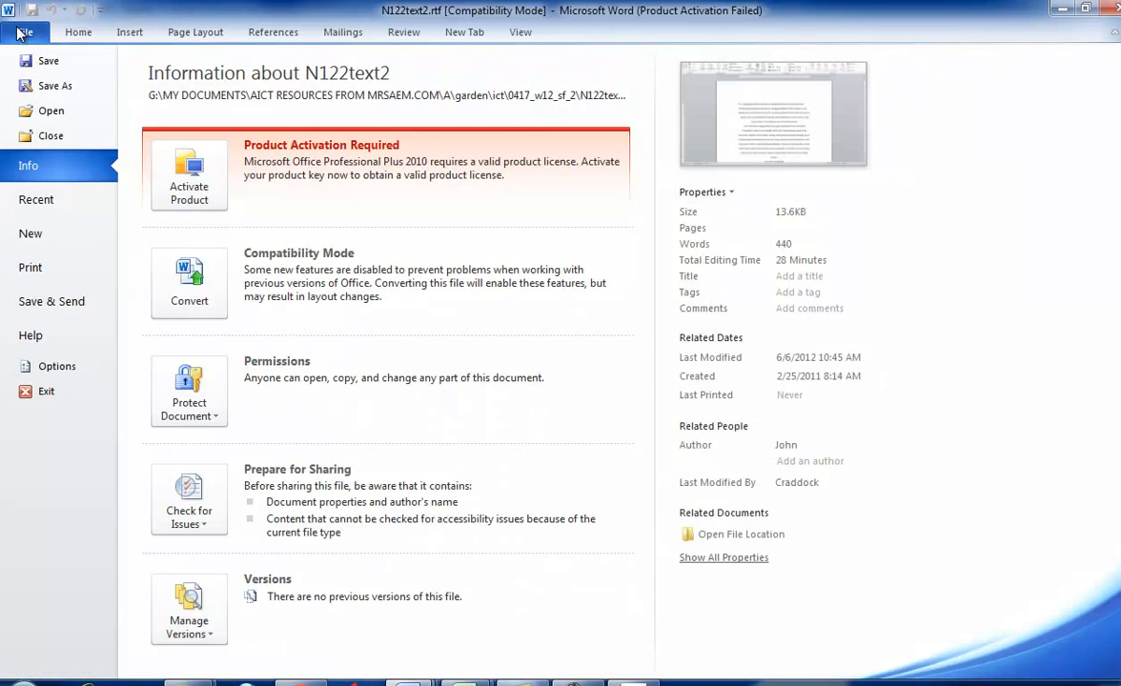
pyautogui.click(78, 32)
pyautogui.click(27, 32)
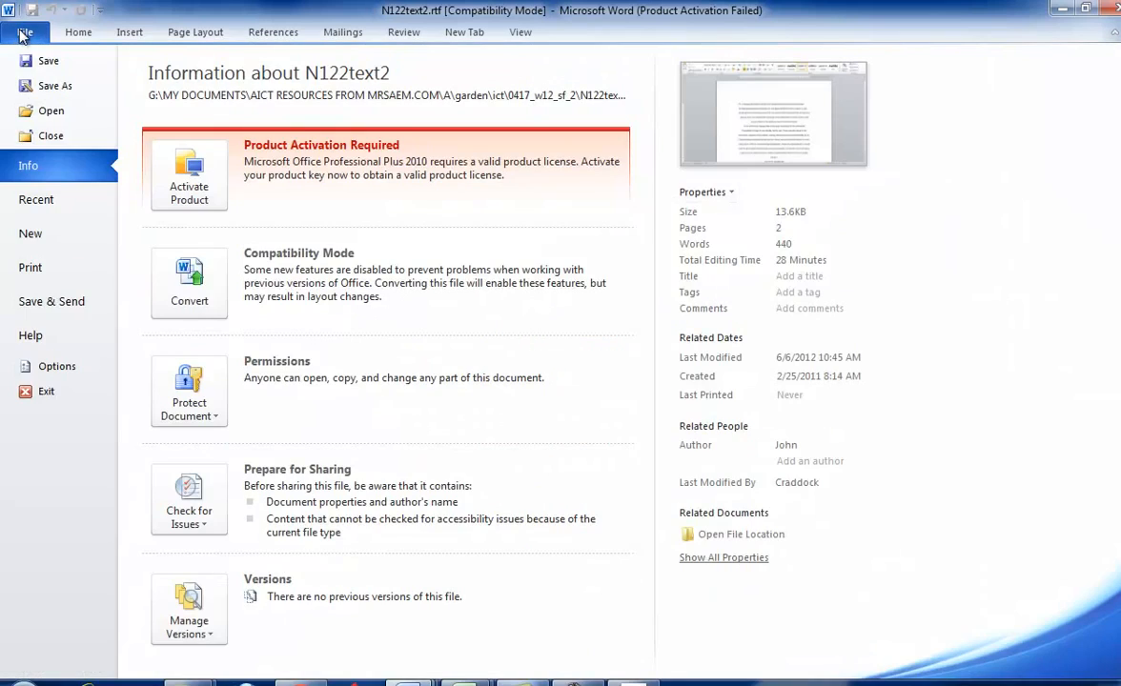
pyautogui.click(56, 365)
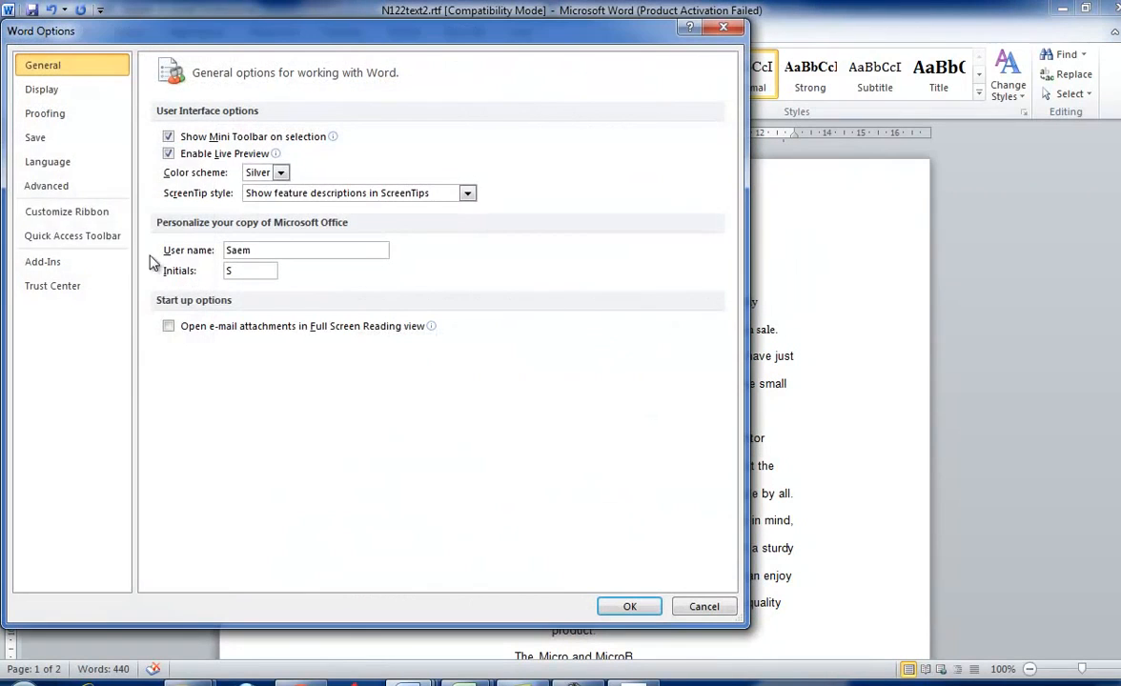
pyautogui.click(57, 186)
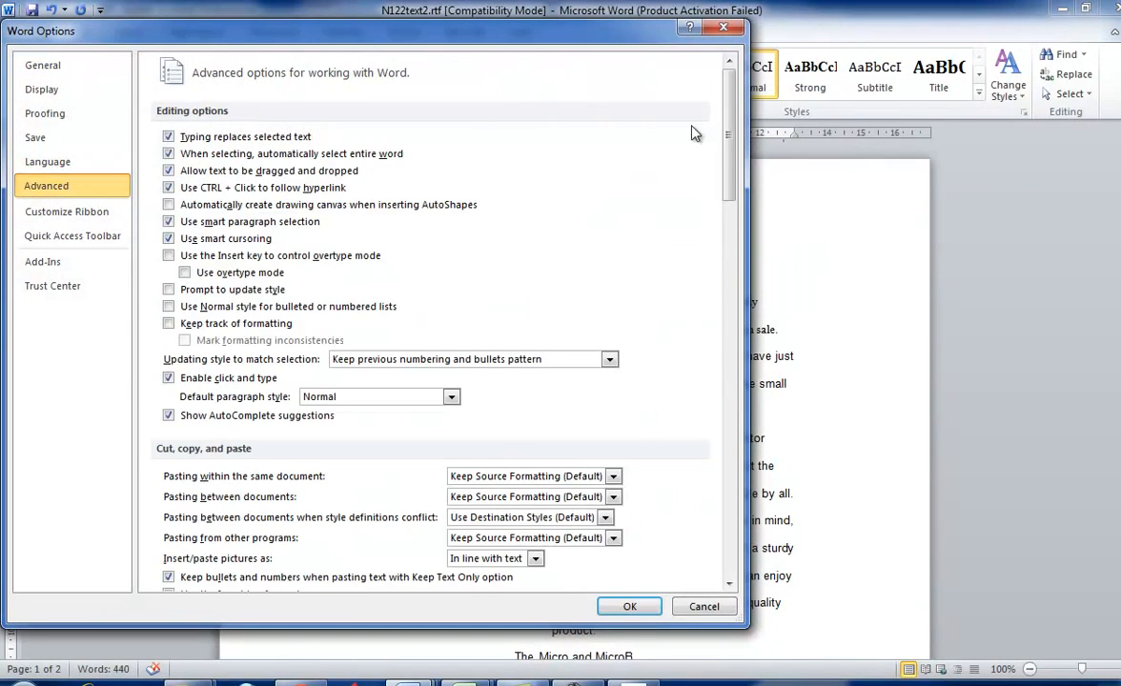
pyautogui.moveTo(730, 147); pyautogui.dragTo(572, 333)
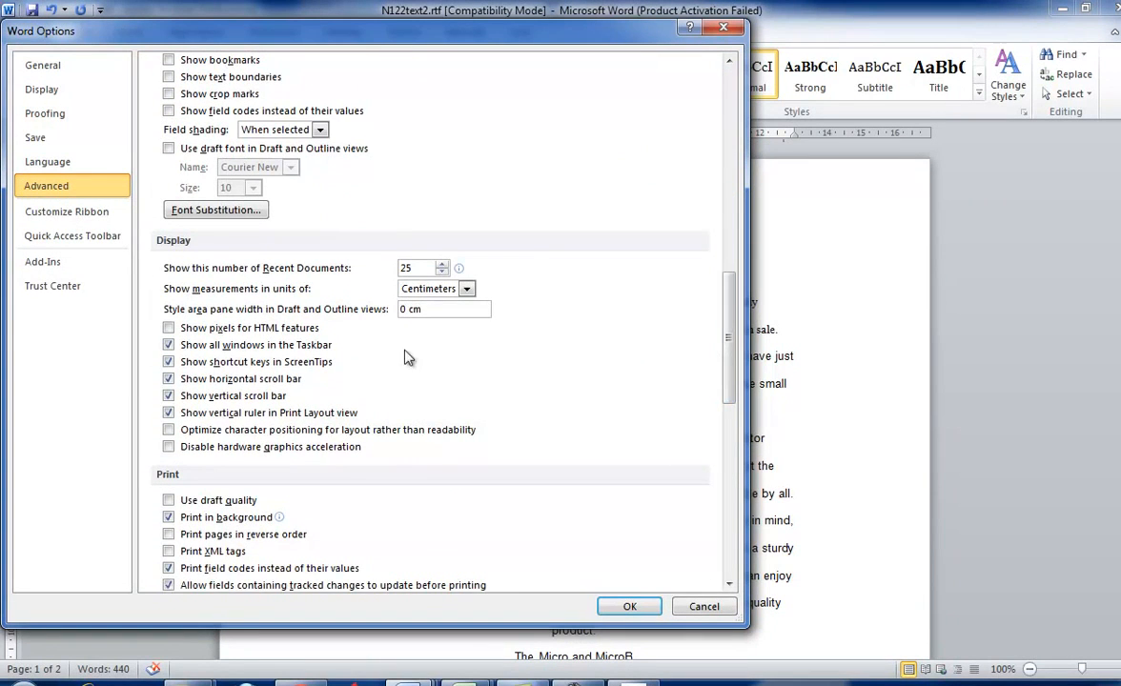
pyautogui.click(629, 606)
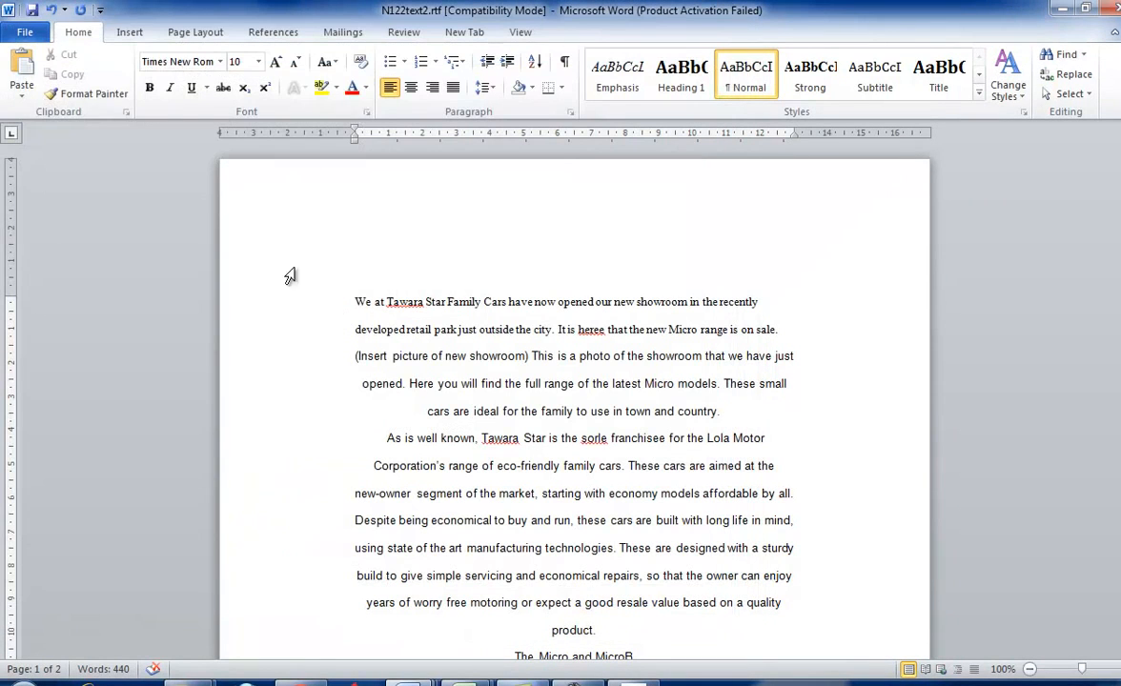
# - Set the top, bottom, left and right margins of the whole document to 2 cm
pyautogui.click(191, 32)
pyautogui.click(132, 78)
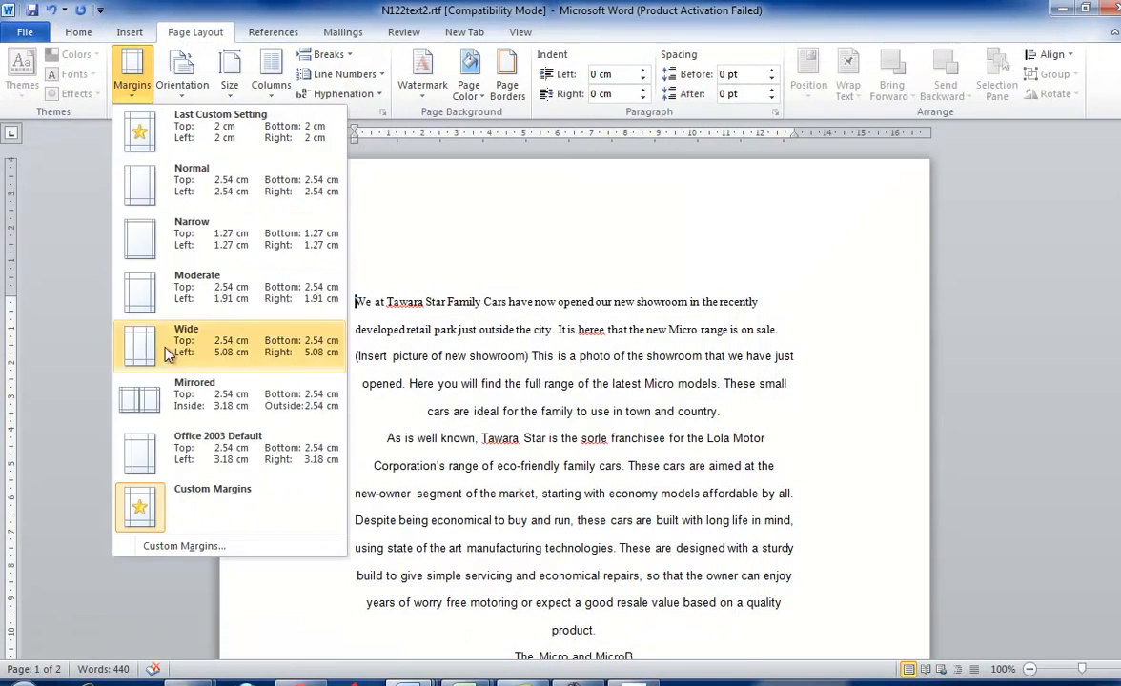
pyautogui.click(227, 544)
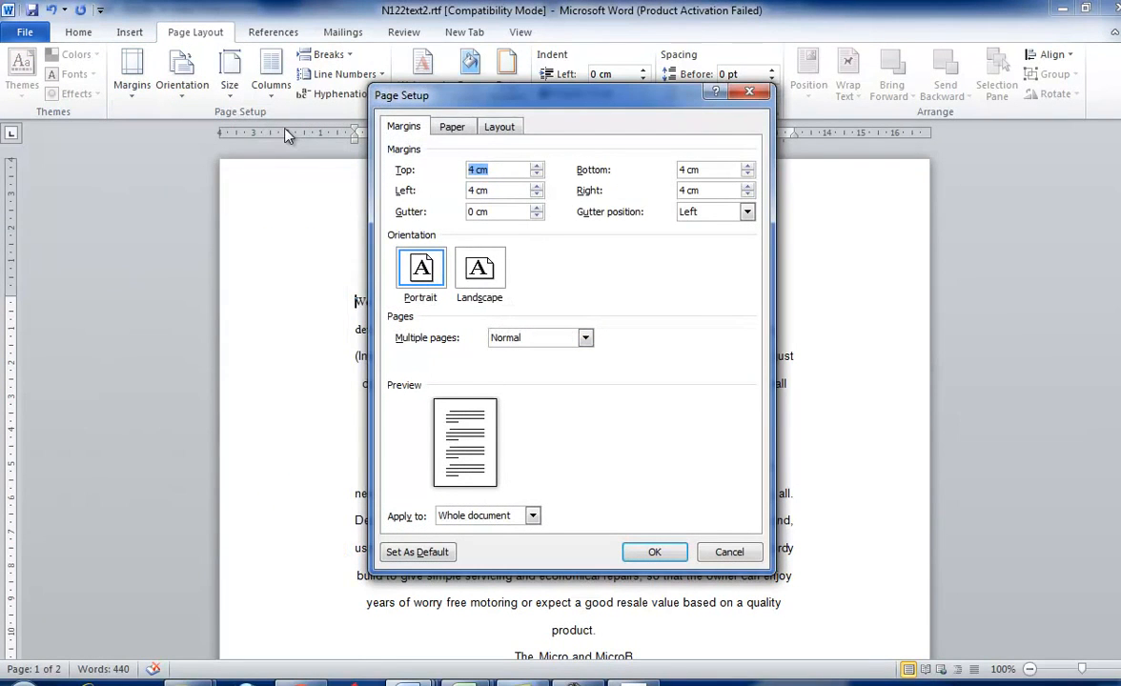
pyautogui.write('2')
pyautogui.press('Tab')
pyautogui.write('2')
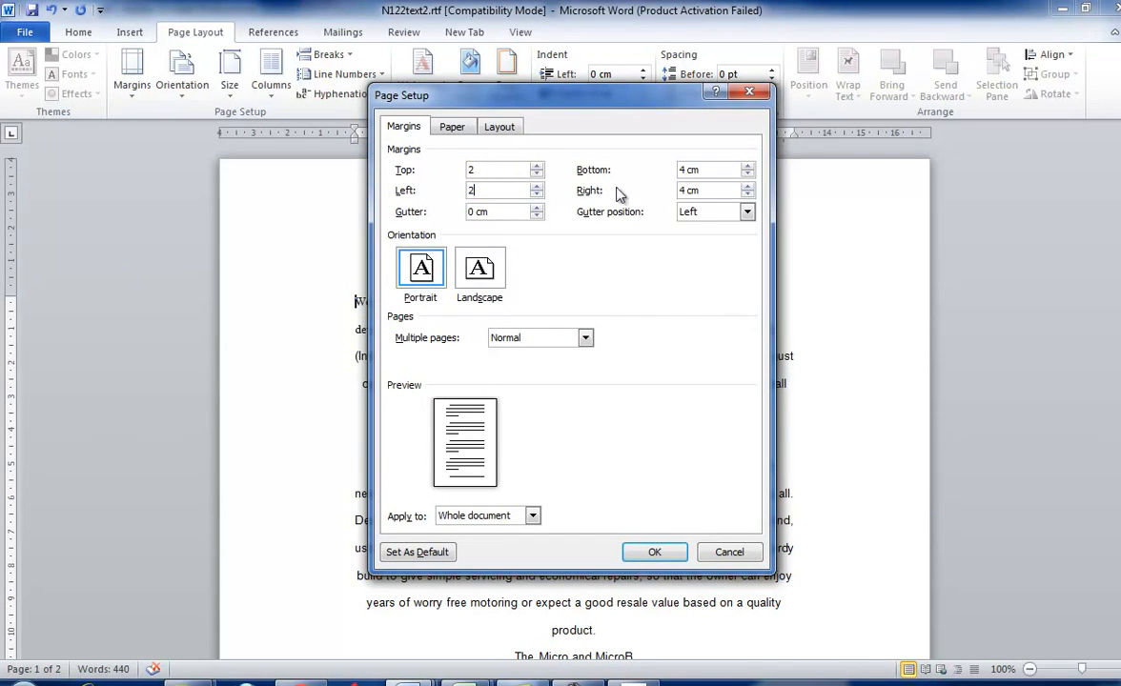
pyautogui.press('Tab')
pyautogui.write('2')
pyautogui.press('Tab')
pyautogui.write('2')
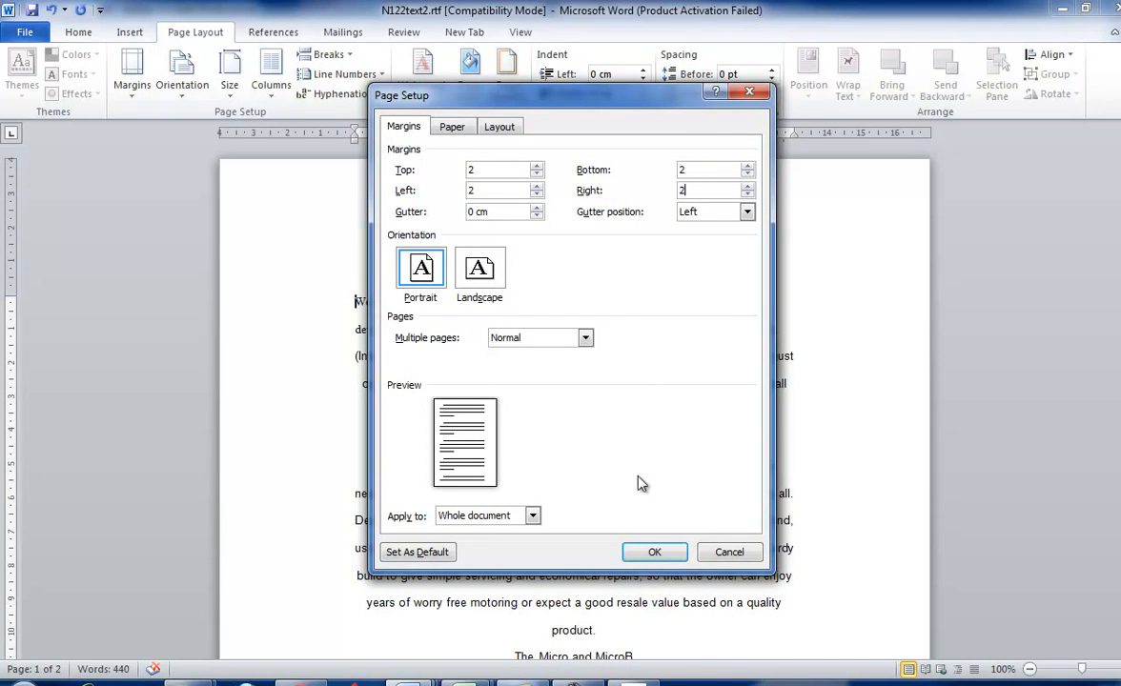
pyautogui.click(653, 553)
# - Check the header requirements in task 8 of the Acrobat question paper and insert a Blank (Three Columns) header in the Word document
pyautogui.hotkey('alt', 'Tab')
pyautogui.scroll(-1, 560, 415)
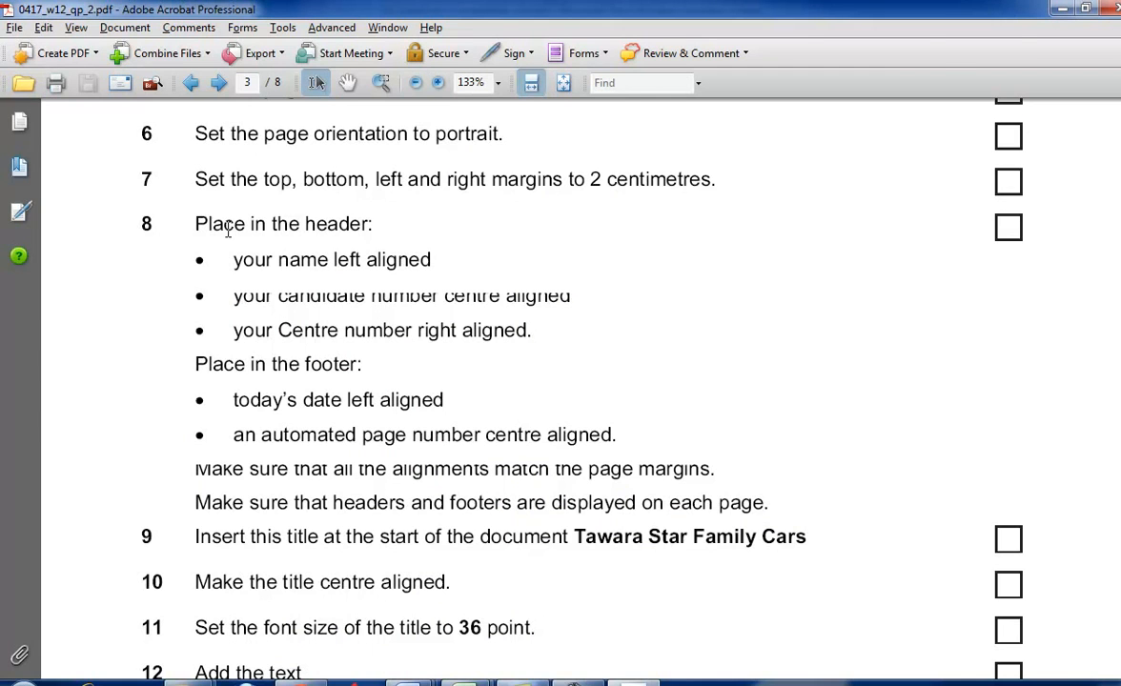
pyautogui.hotkey('alt', 'Tab')
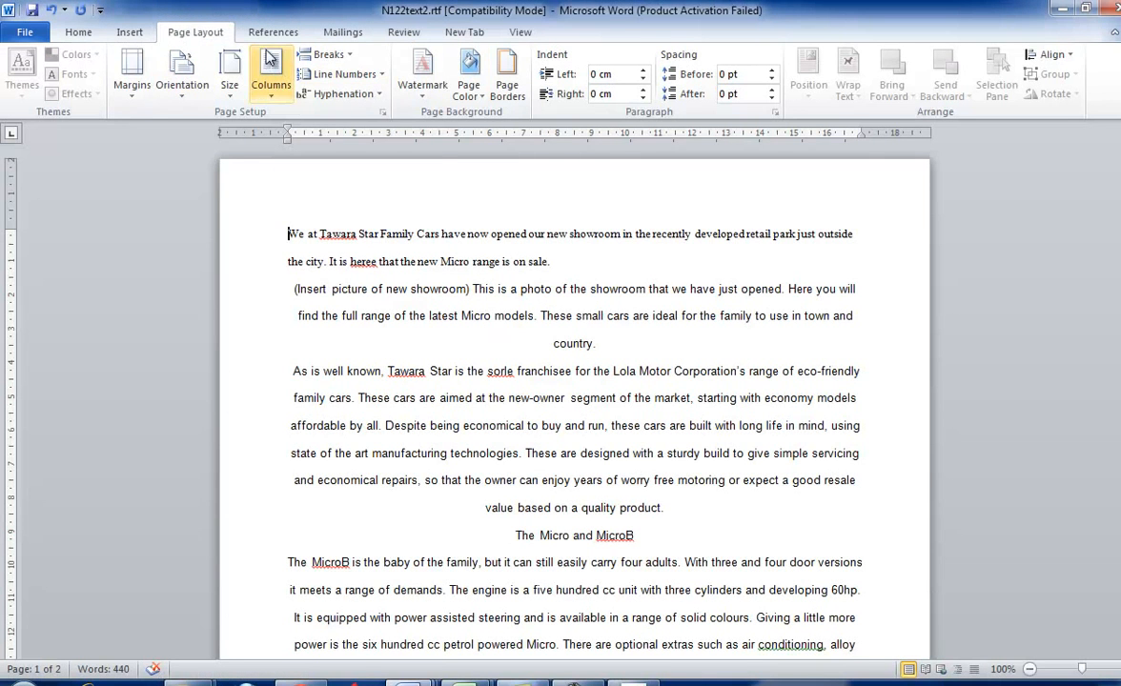
pyautogui.click(118, 32)
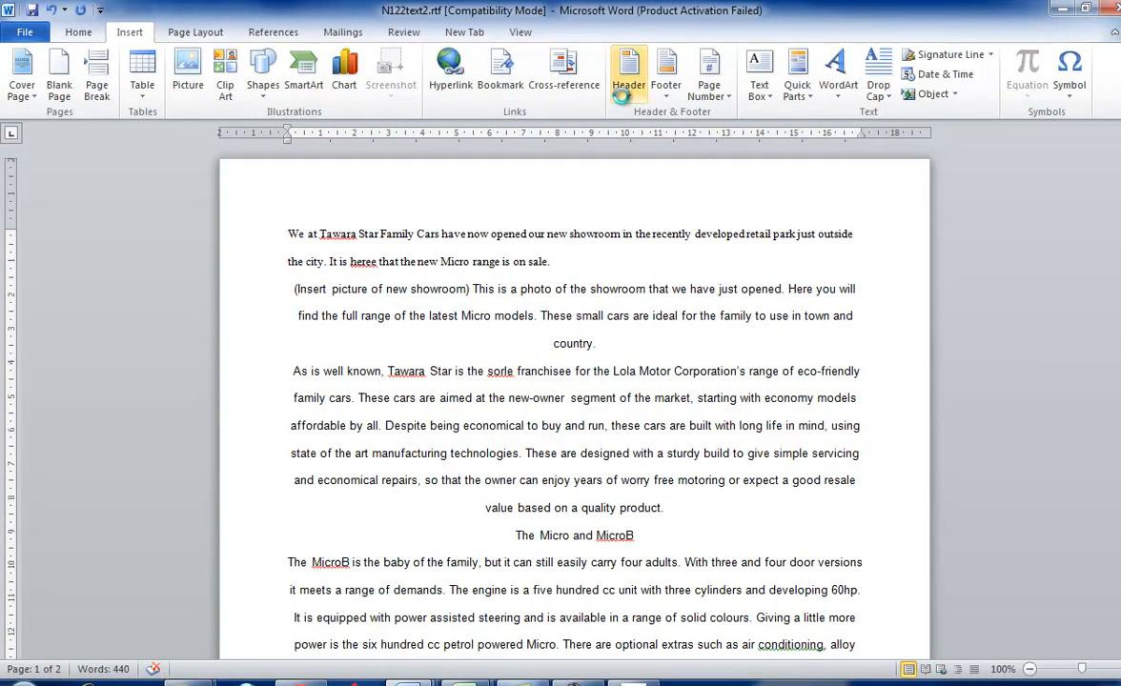
pyautogui.click(620, 94)
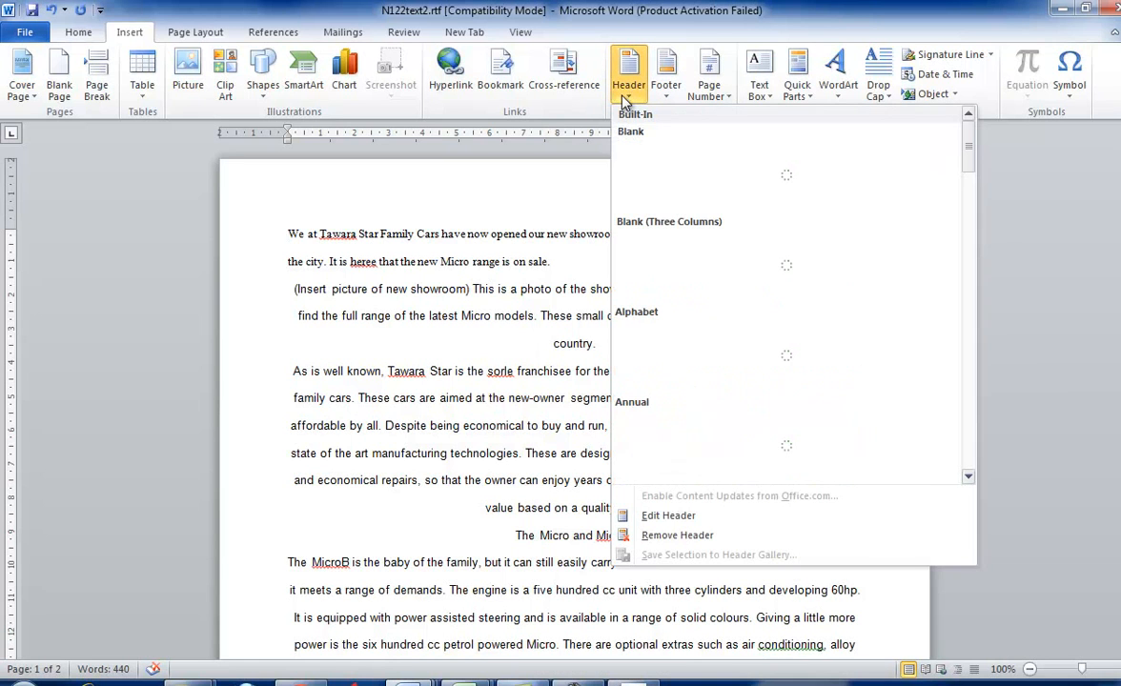
pyautogui.click(705, 274)
# - Recheck the first header item in the question paper and enter "Name" in the left-aligned header placeholder in Word
pyautogui.hotkey('alt', 'Tab')
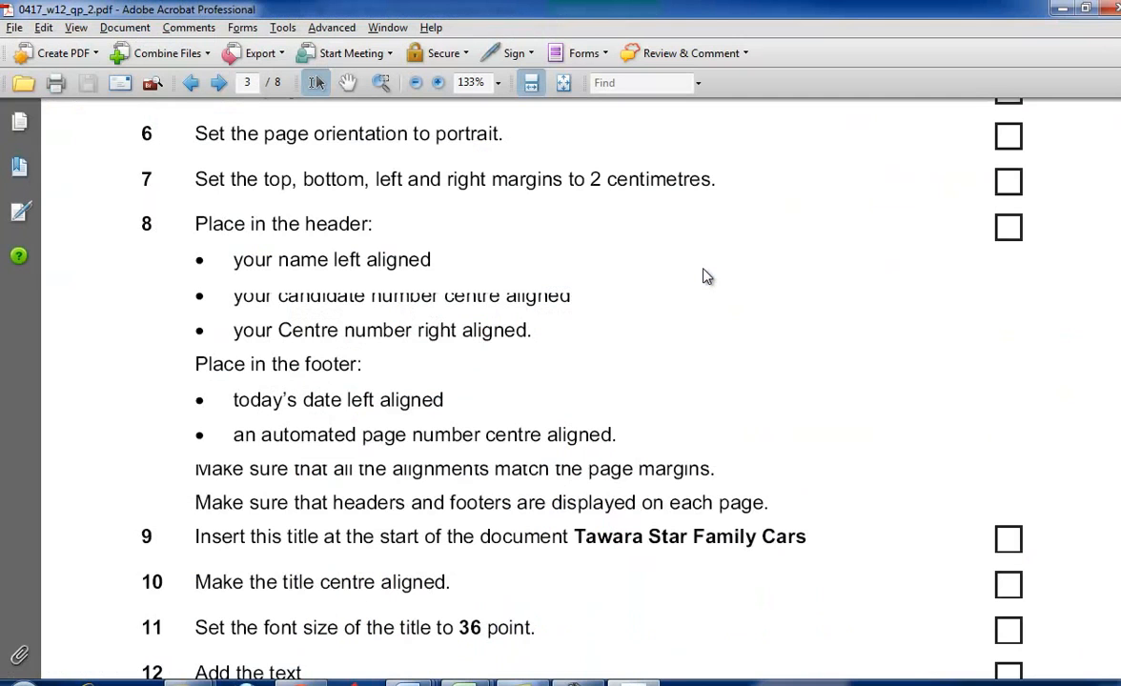
pyautogui.scroll(-1, 704, 277)
pyautogui.moveTo(245, 253); pyautogui.dragTo(392, 252)
pyautogui.hotkey('alt', 'Tab')
pyautogui.click(324, 211)
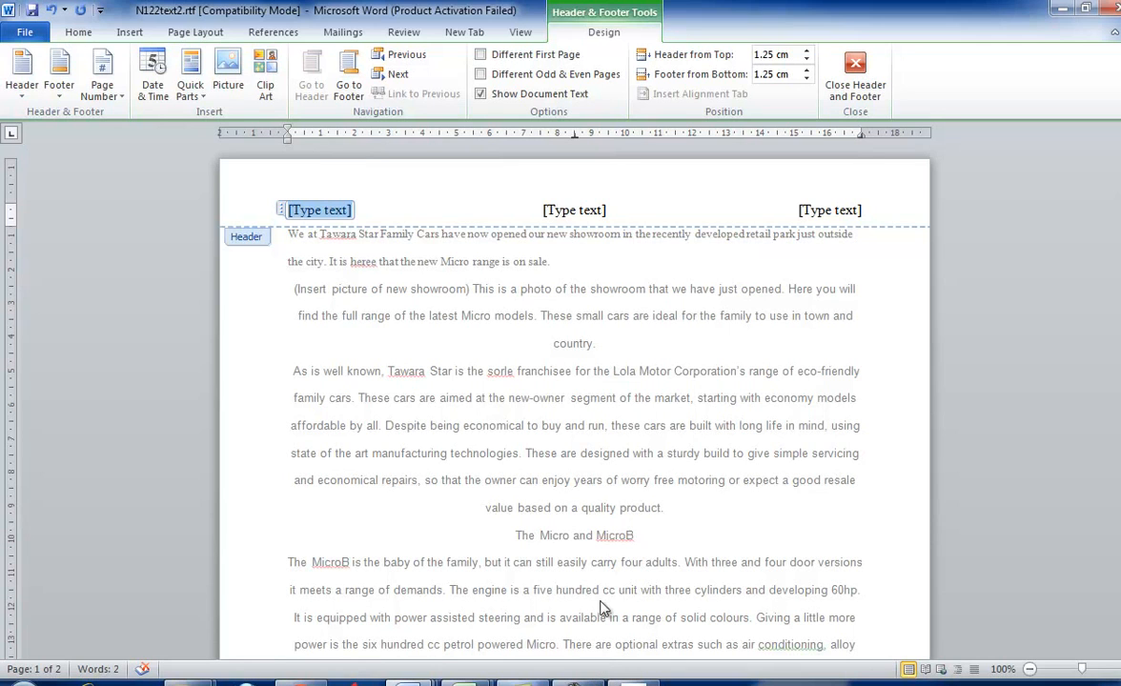
pyautogui.click(576, 682)
pyautogui.click(1042, 629)
pyautogui.write('N')
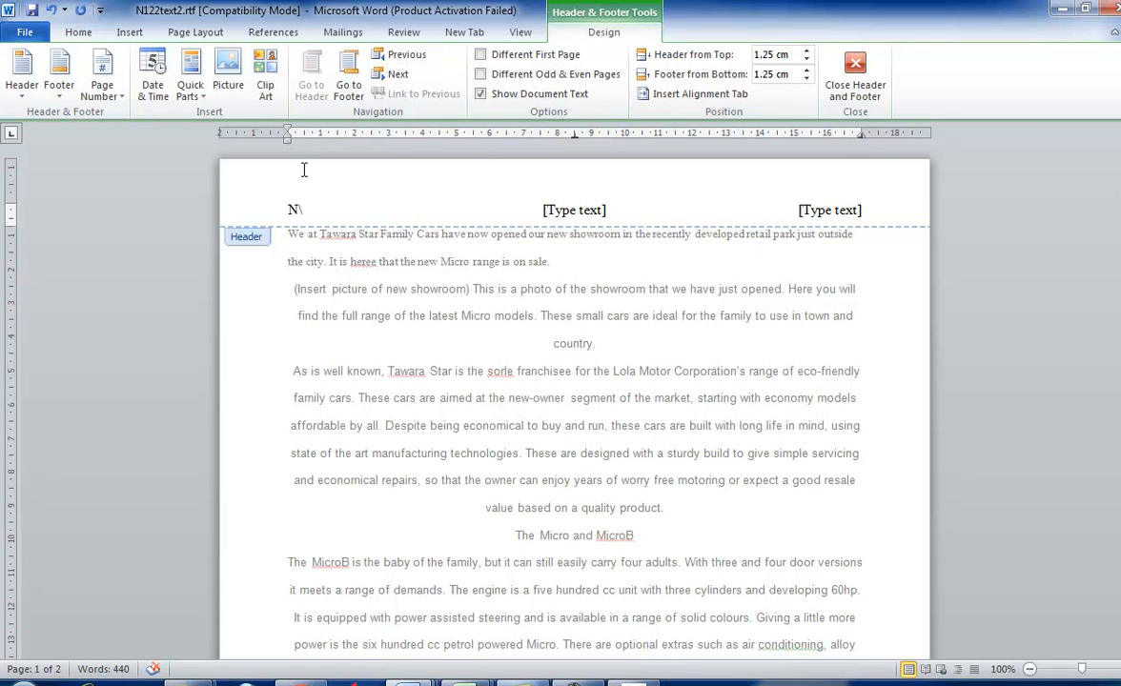
pyautogui.write('ame')
# - Check the second header item in the question paper and enter the candidate number in Word's centre-aligned header placeholder
pyautogui.hotkey('alt', 'Tab')
pyautogui.click(401, 224)
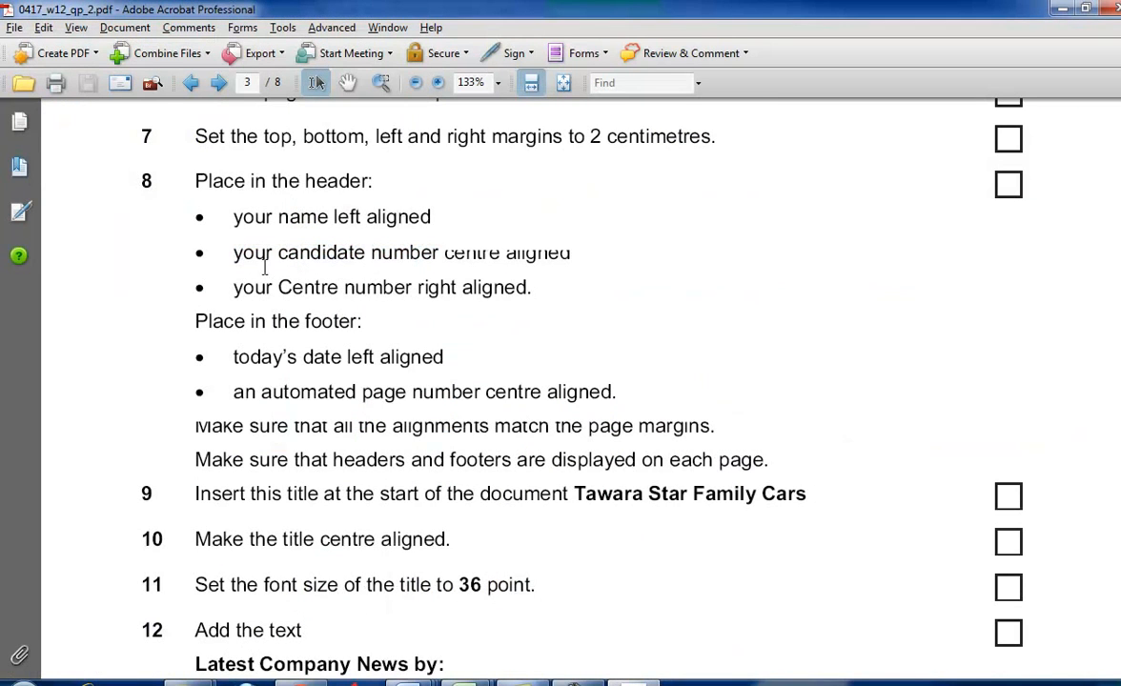
pyautogui.hotkey('alt', 'Tab')
pyautogui.click(570, 210)
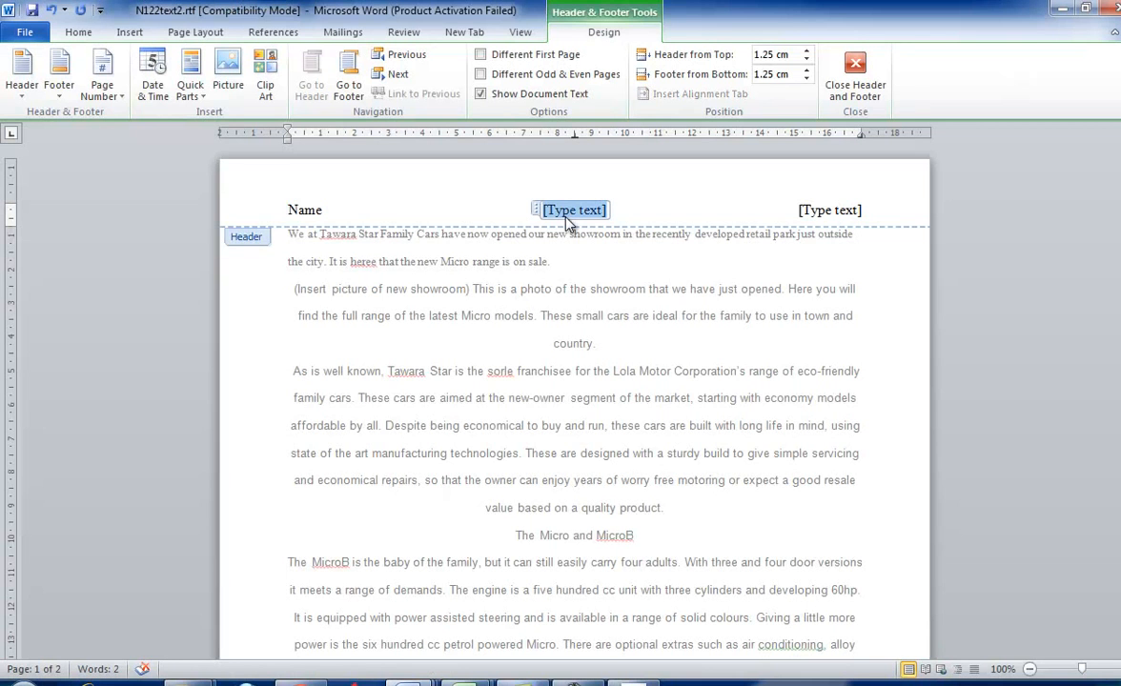
# - Check the third header item in the question paper and enter the Centre number in Word's right-aligned header placeholder
pyautogui.hotkey('alt', 'Tab')
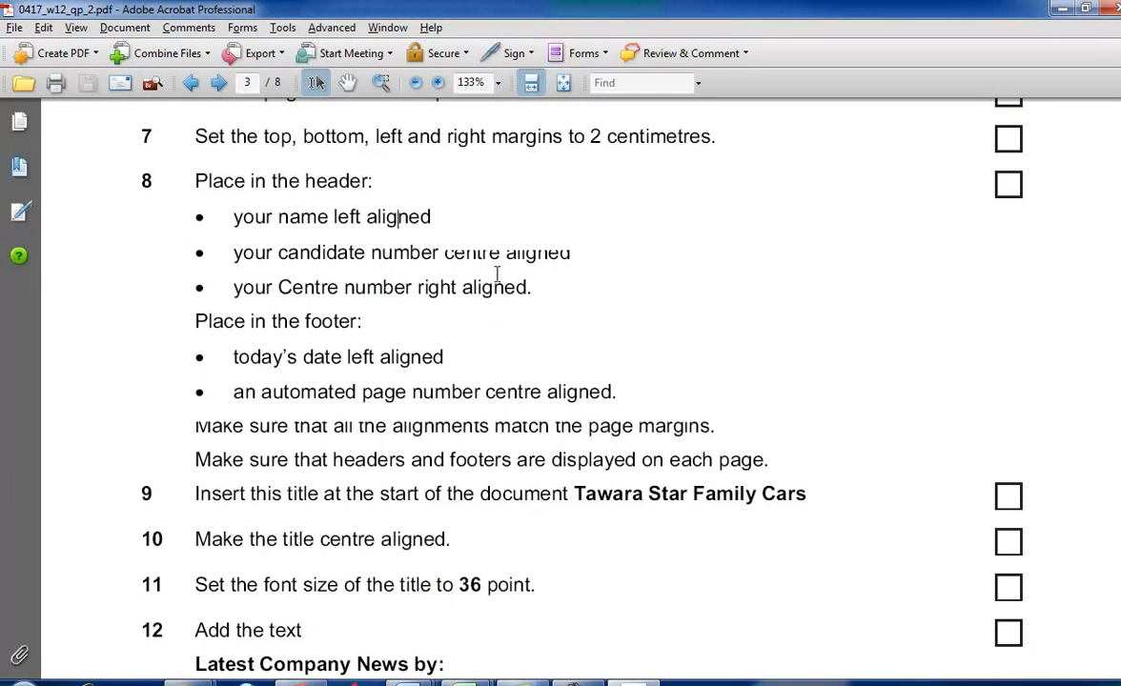
pyautogui.hotkey('alt', 'Tab')
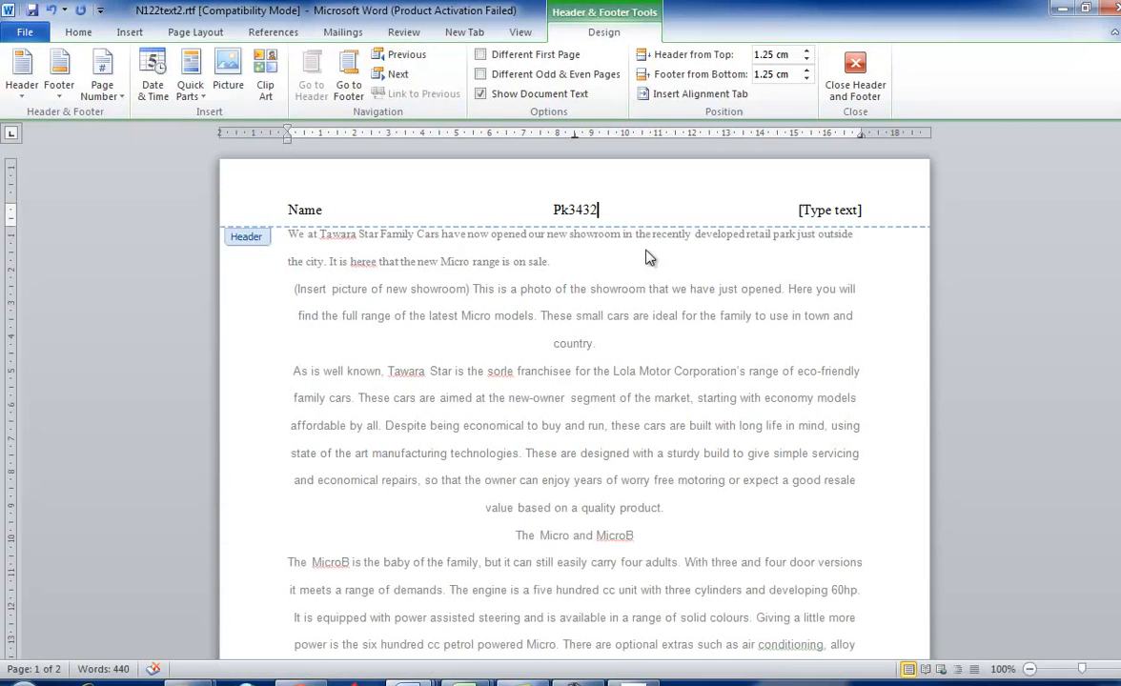
pyautogui.click(824, 211)
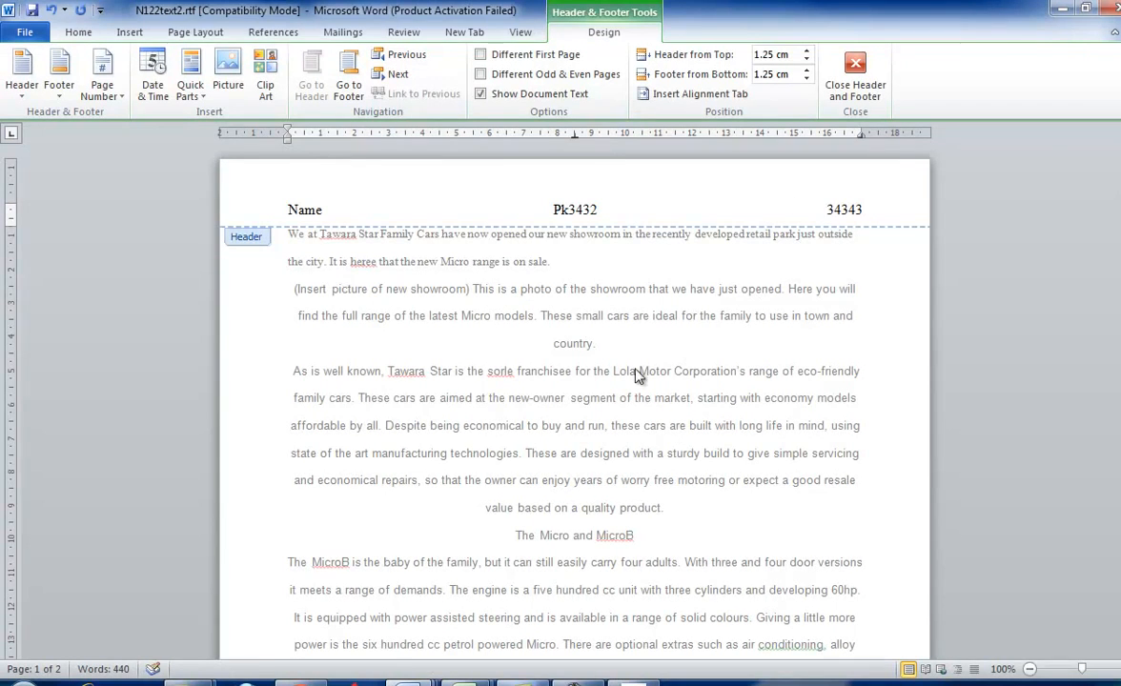
# - Check the footer requirements in the question paper, close the header in Word and insert a three-column blank footer
pyautogui.hotkey('alt', 'Tab')
pyautogui.scroll(-3, 555, 468)
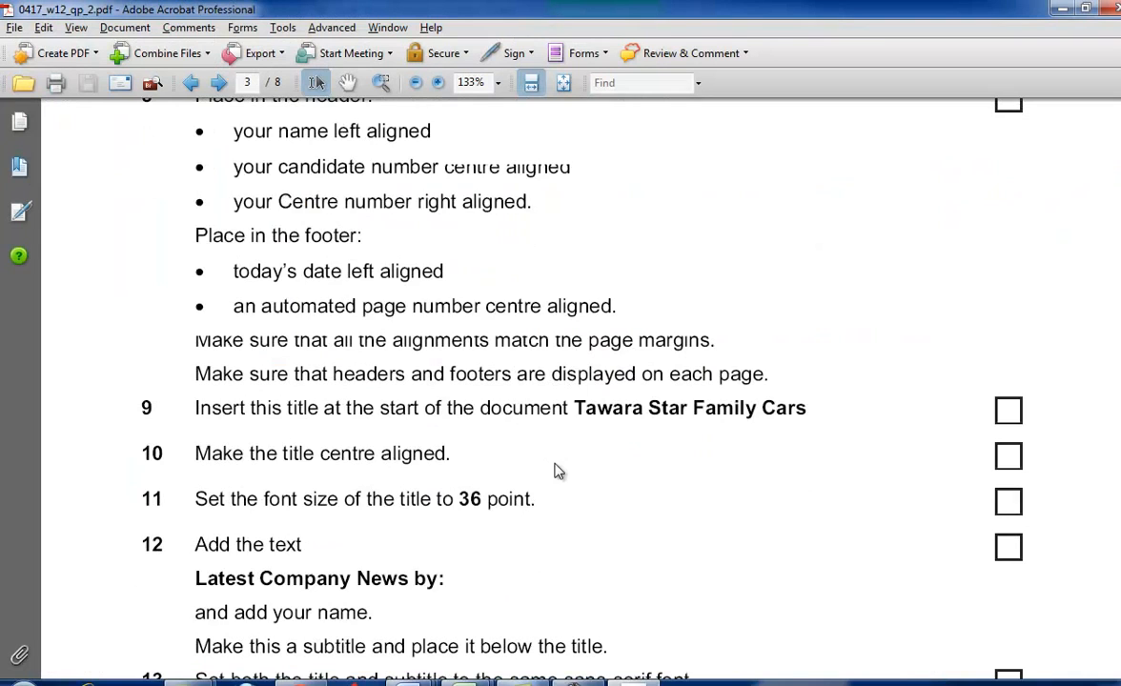
pyautogui.hotkey('alt', 'Tab')
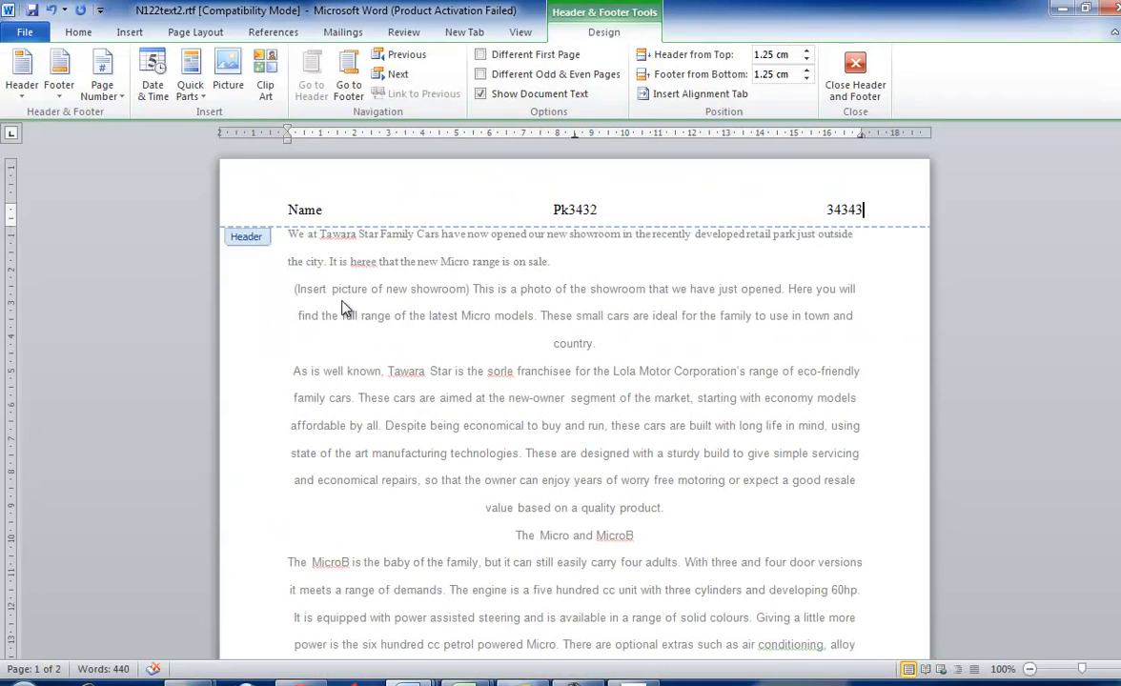
pyautogui.doubleClick(385, 284)
pyautogui.click(130, 31)
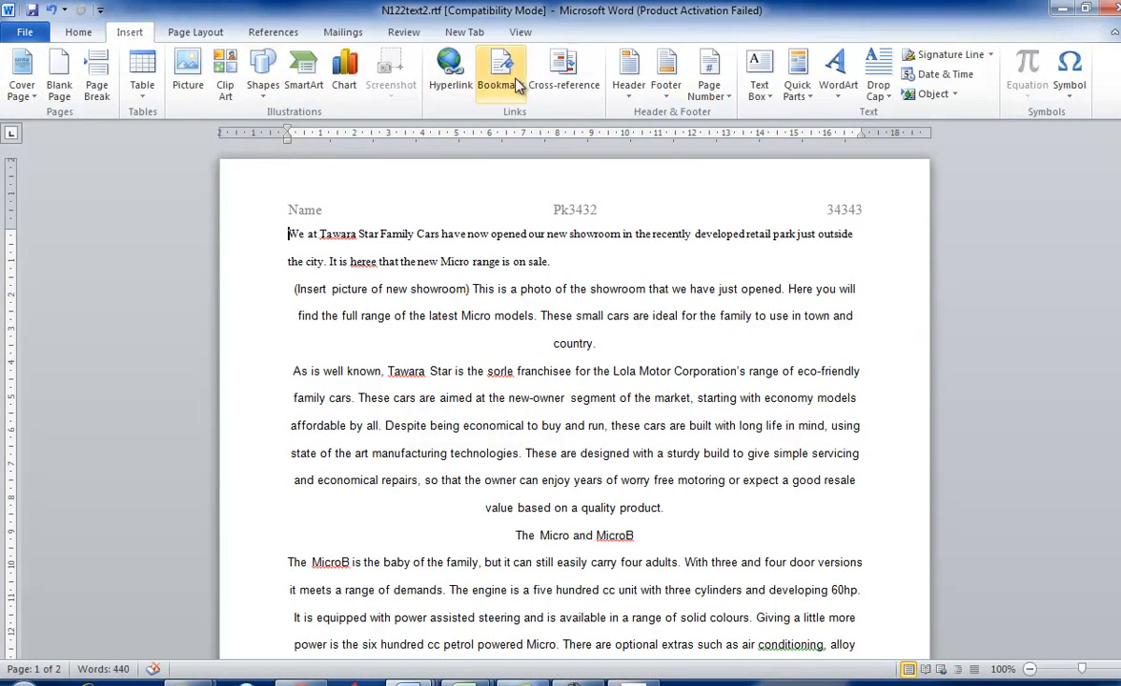
pyautogui.click(665, 81)
pyautogui.click(669, 239)
# - Confirm the date requirement in the question paper and insert today's date in the left-aligned footer placeholder in dd/mm/yyyy format
pyautogui.hotkey('alt', 'Tab')
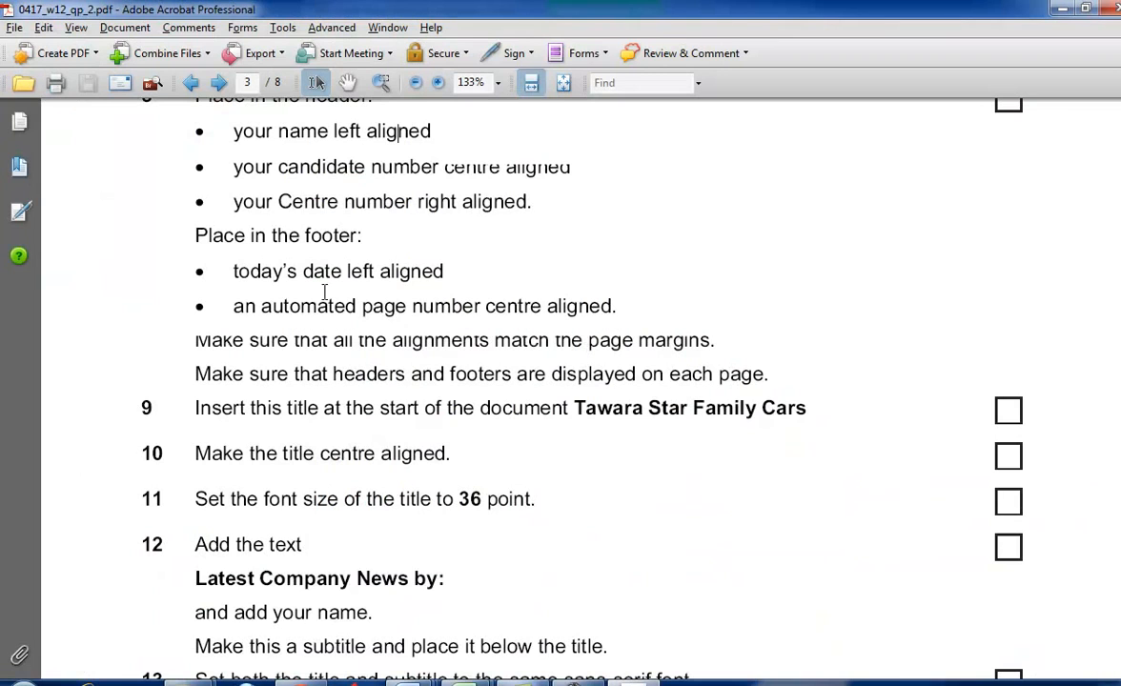
pyautogui.hotkey('alt', 'Tab')
pyautogui.click(307, 594)
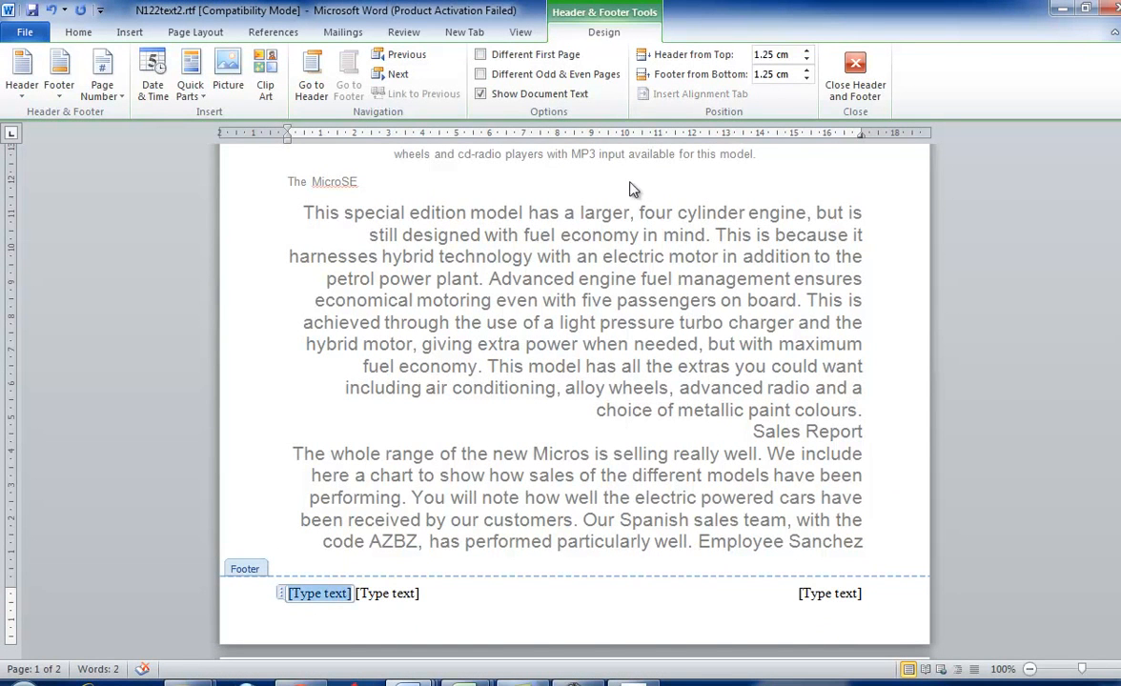
pyautogui.click(130, 32)
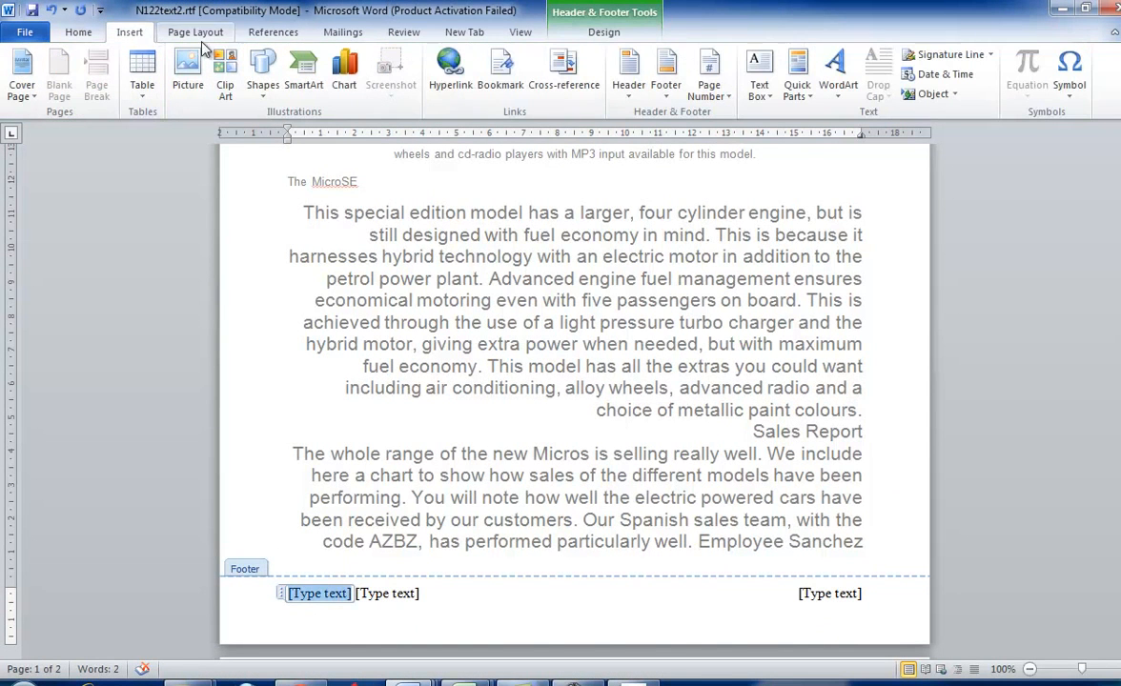
pyautogui.click(938, 73)
pyautogui.click(875, 655)
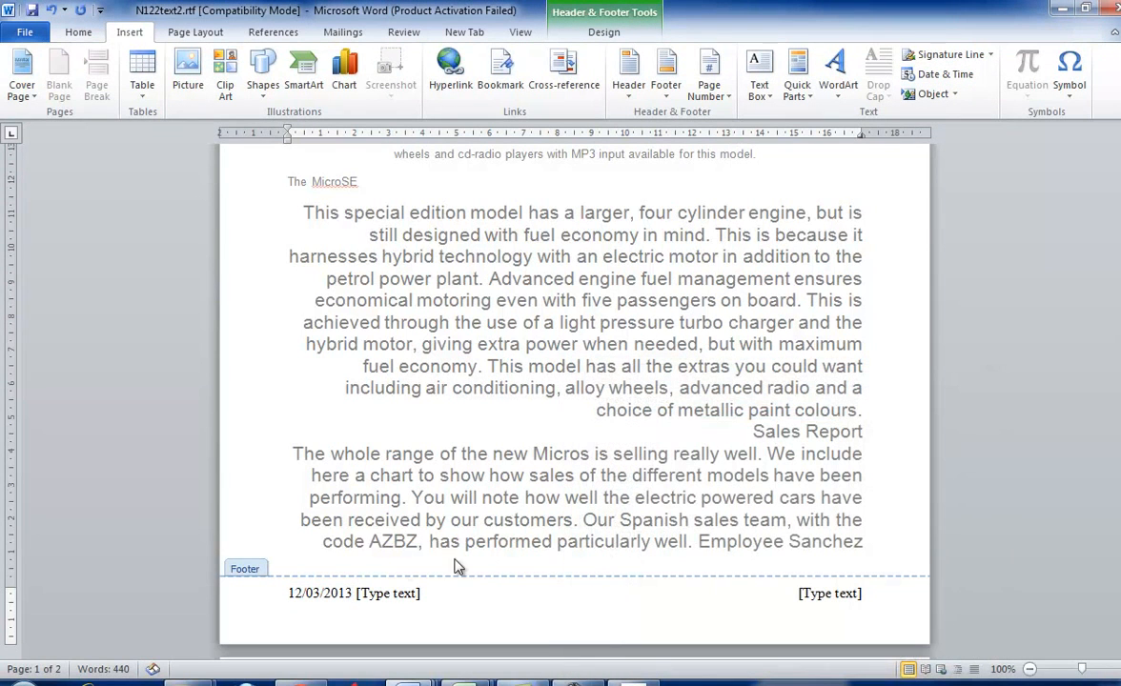
# - Space the middle footer placeholder towards the centre and replace it with an automated page number at the current position, as task 8 requires
pyautogui.press('Tab')
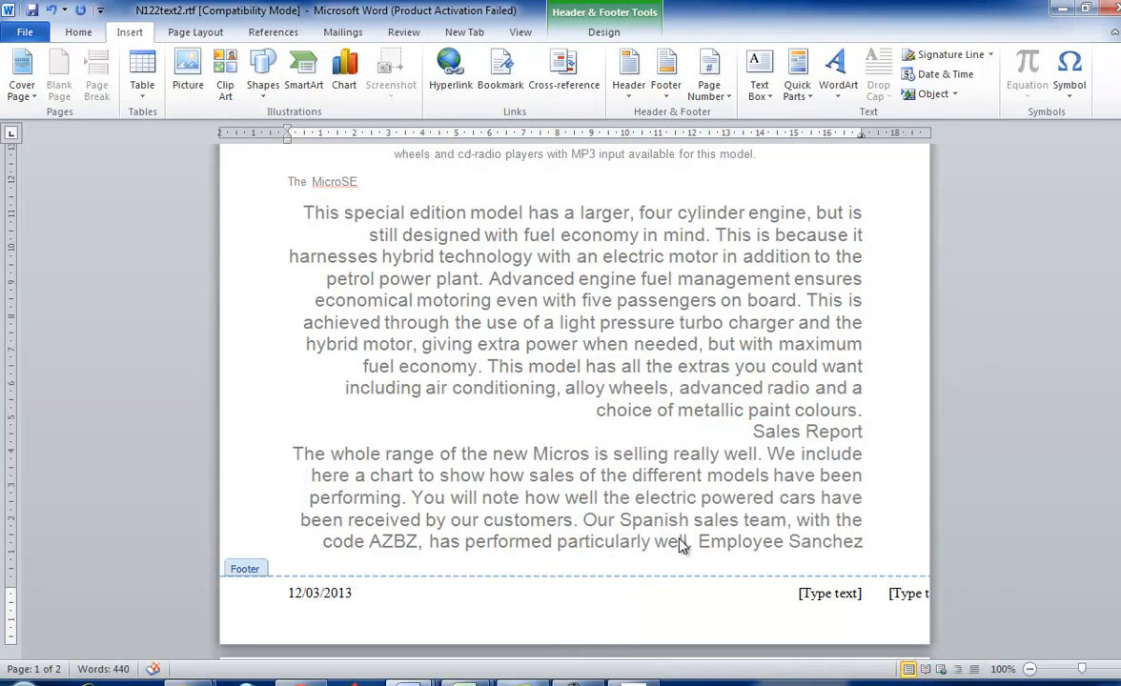
pyautogui.press('BackSpace')
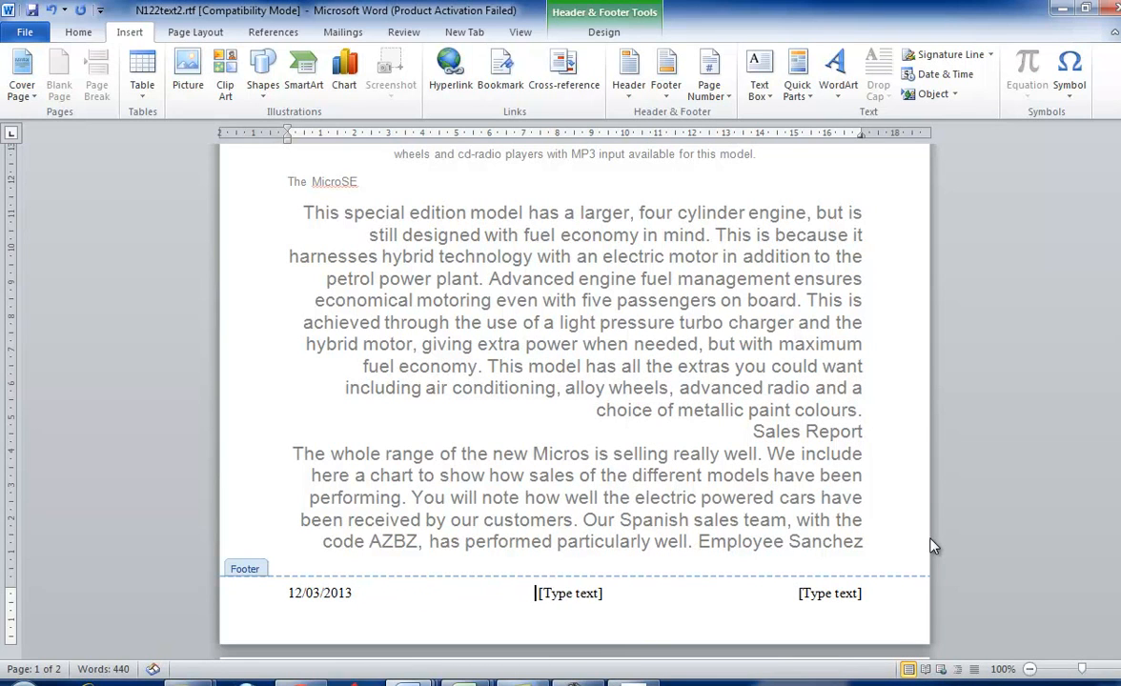
pyautogui.click(637, 682)
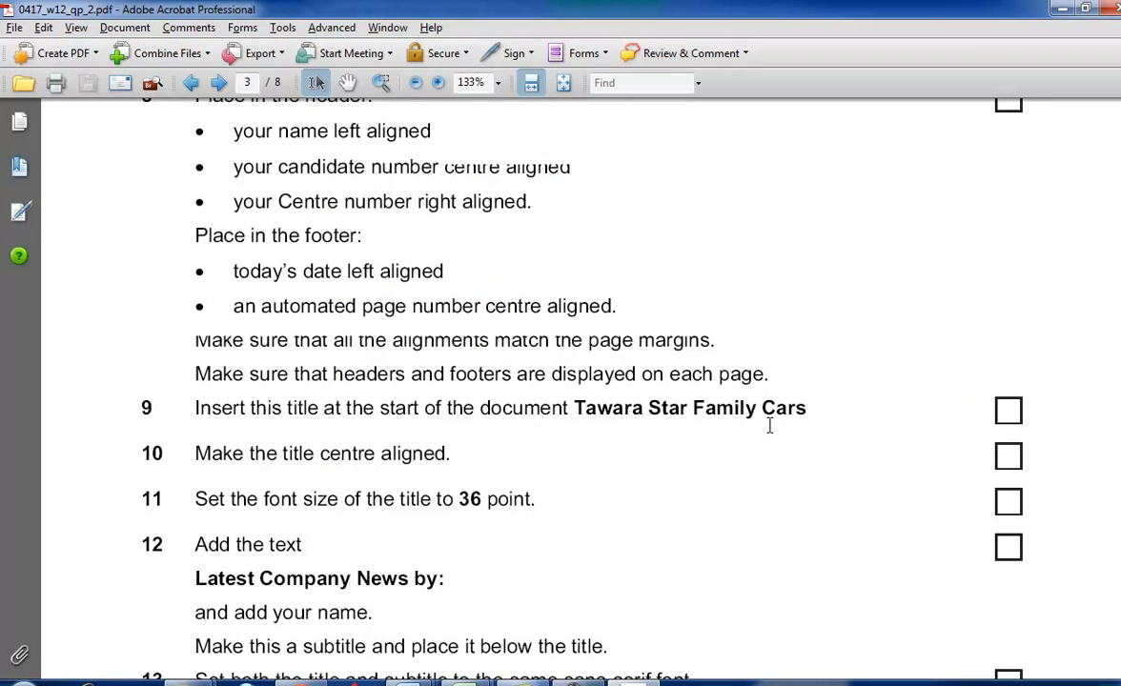
pyautogui.hotkey('alt', 'Tab')
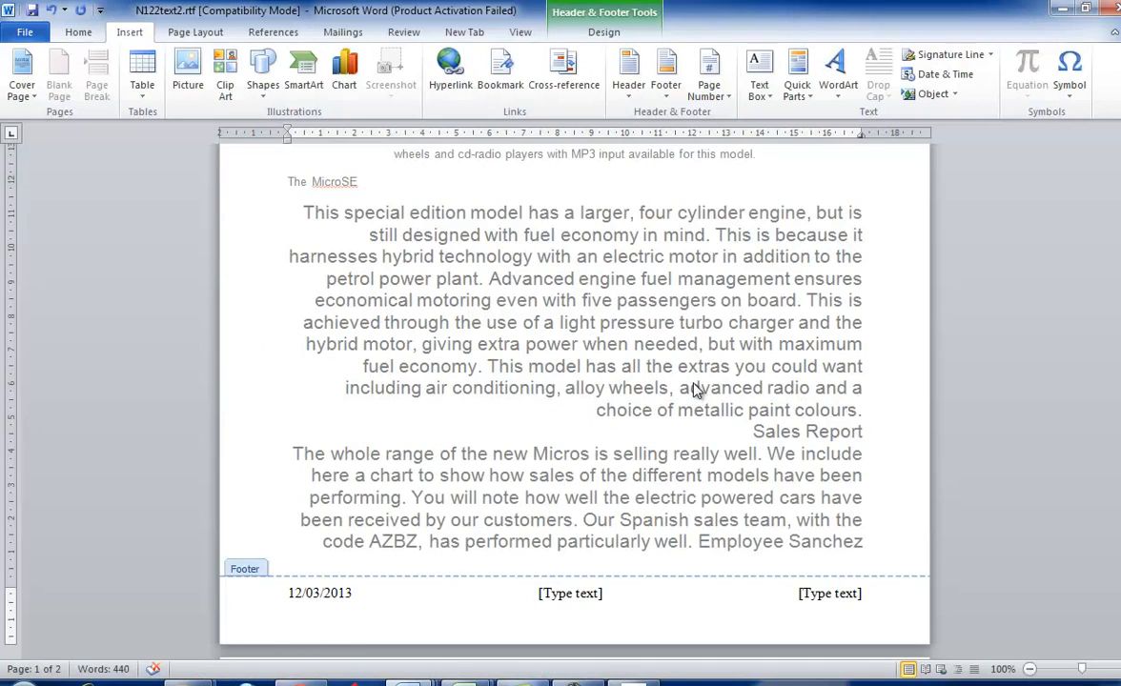
pyautogui.hotkey('alt', 'Tab')
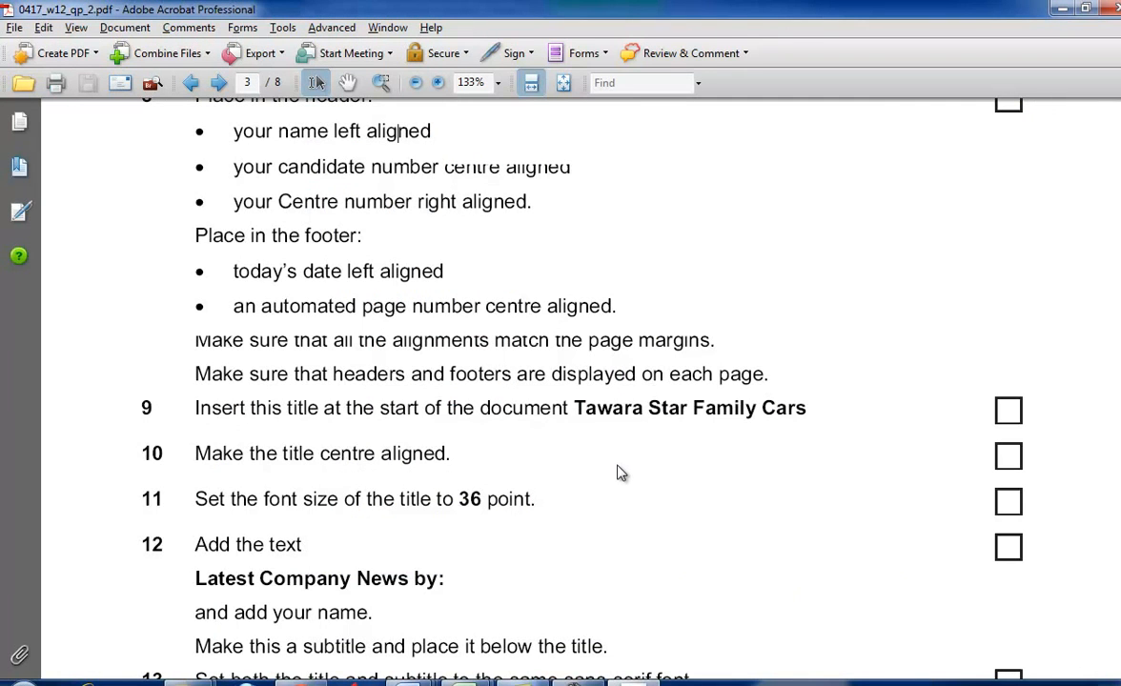
pyautogui.hotkey('alt', 'Tab')
pyautogui.click(570, 593)
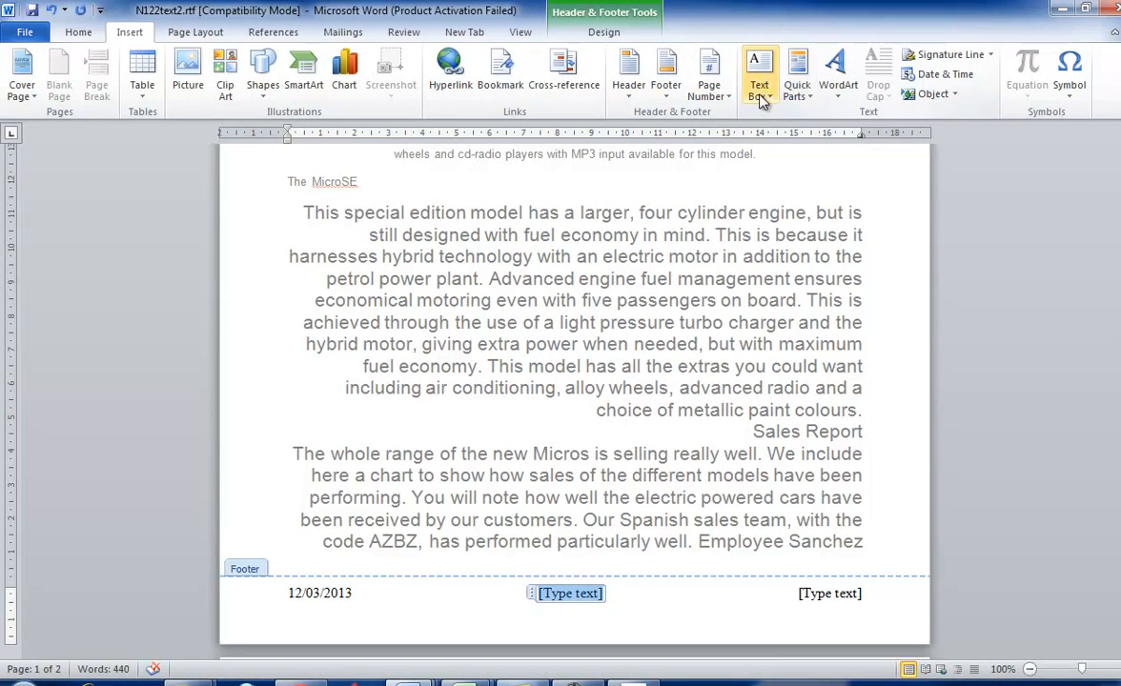
pyautogui.click(708, 87)
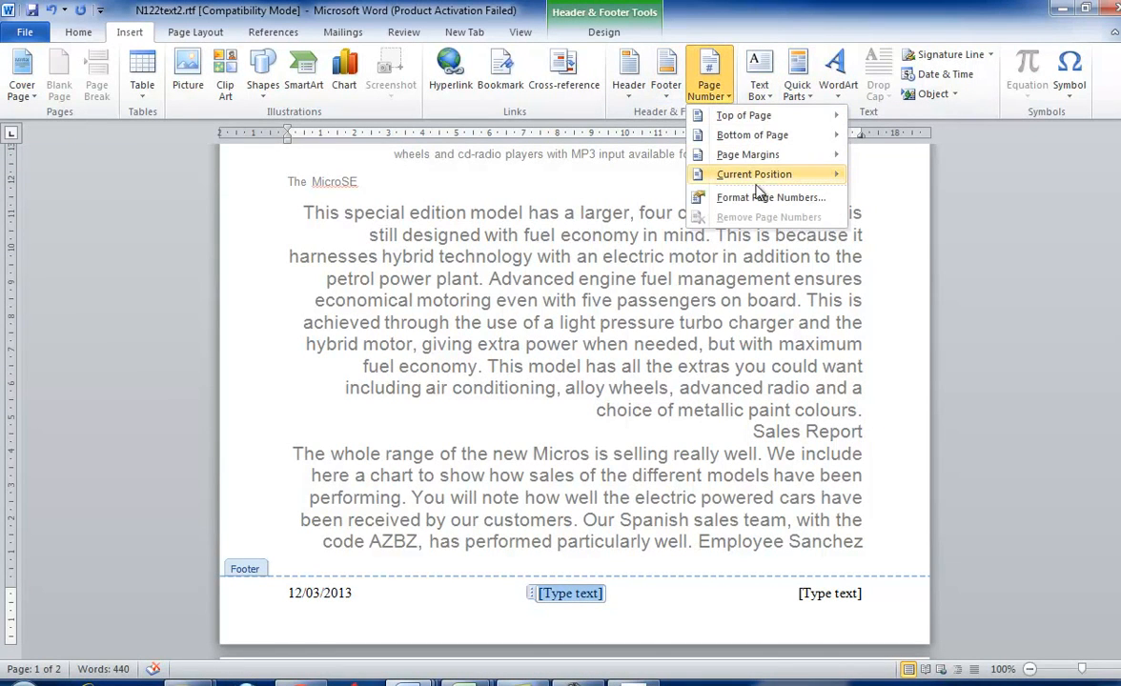
pyautogui.moveTo(757, 181)
pyautogui.click(586, 249)
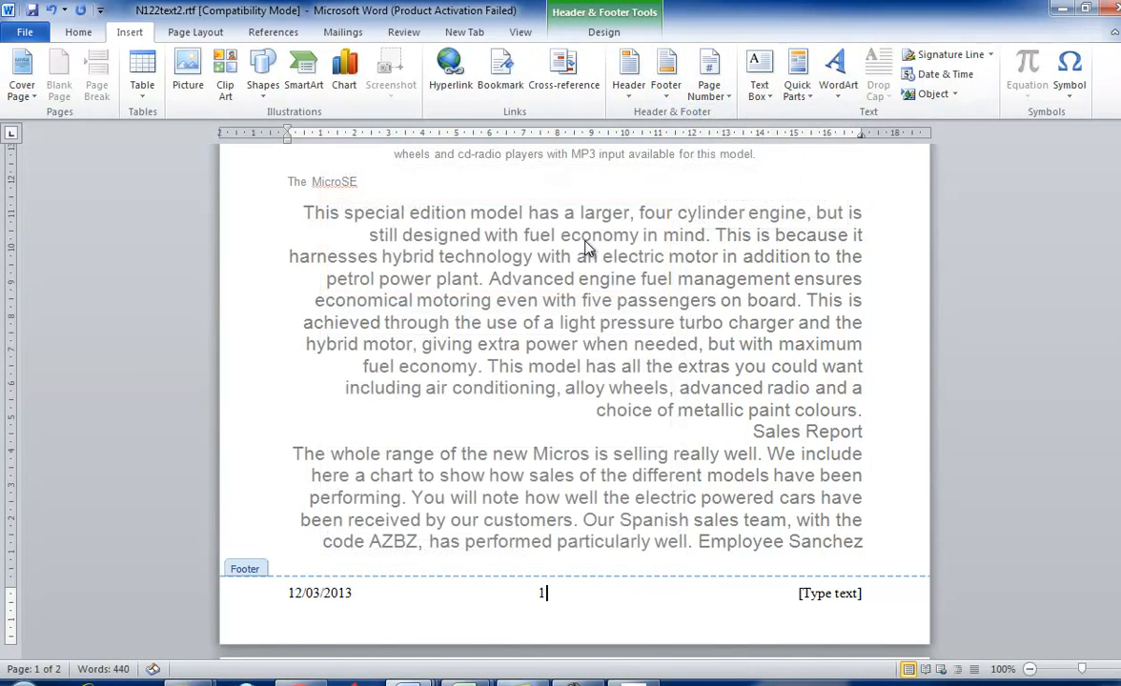
# - Delete the unused right-aligned footer placeholder and check the question paper's notes on alignments matching margins and headers and footers on each page
pyautogui.click(830, 592)
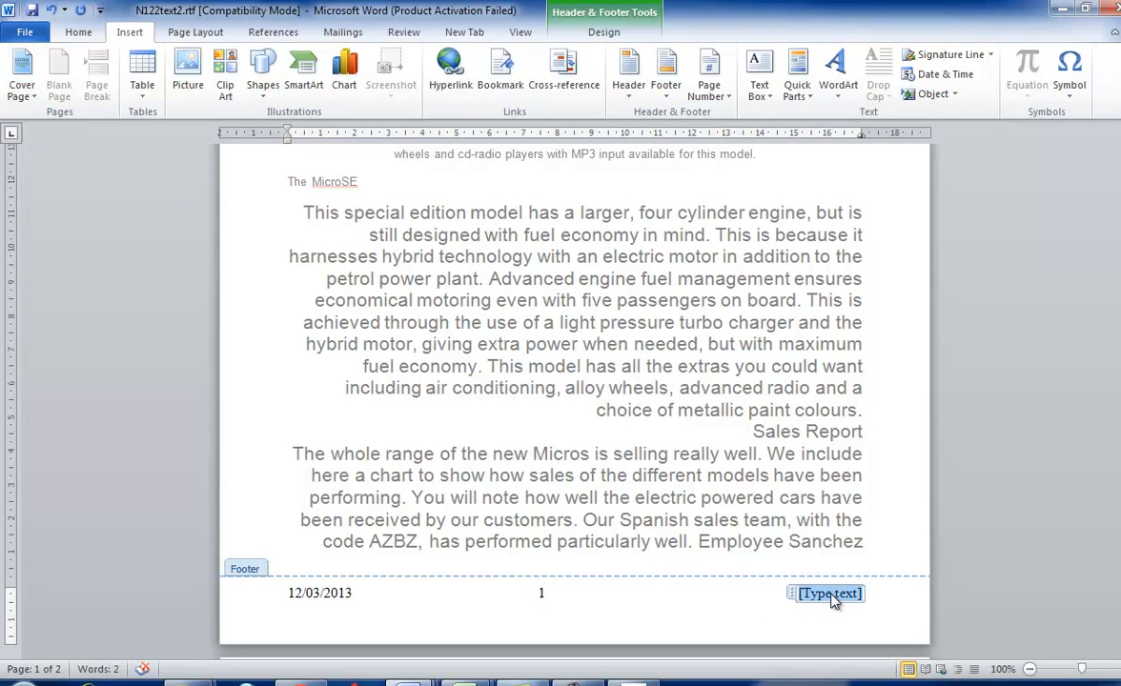
pyautogui.press('Delete')
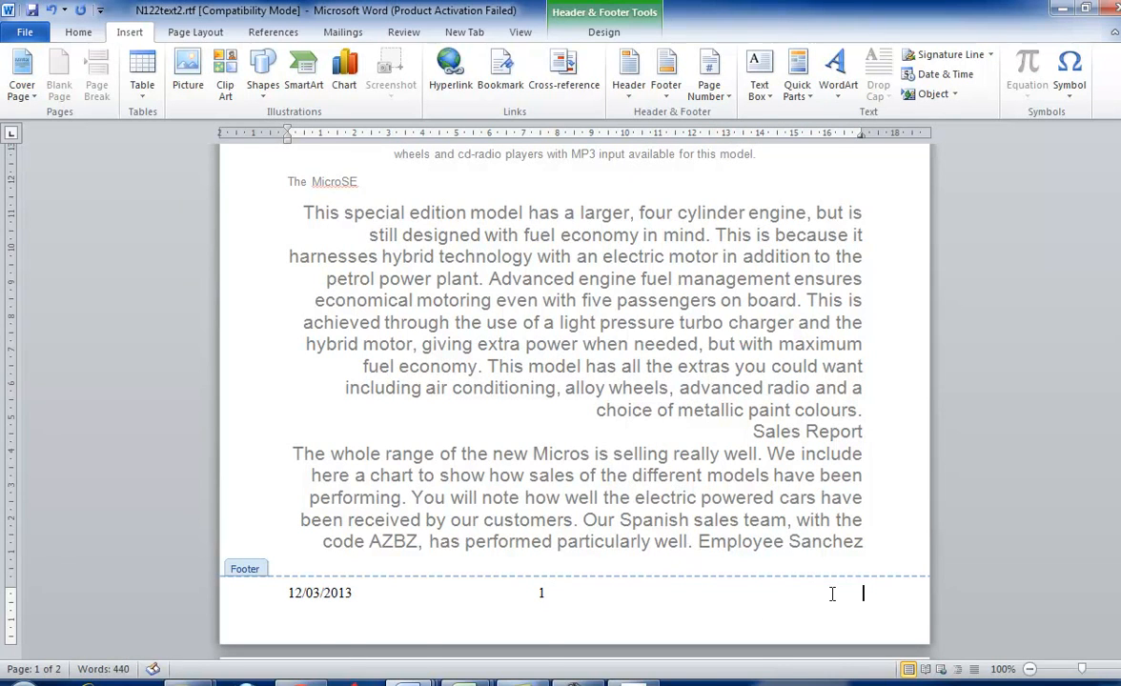
pyautogui.hotkey('alt', 'Tab')
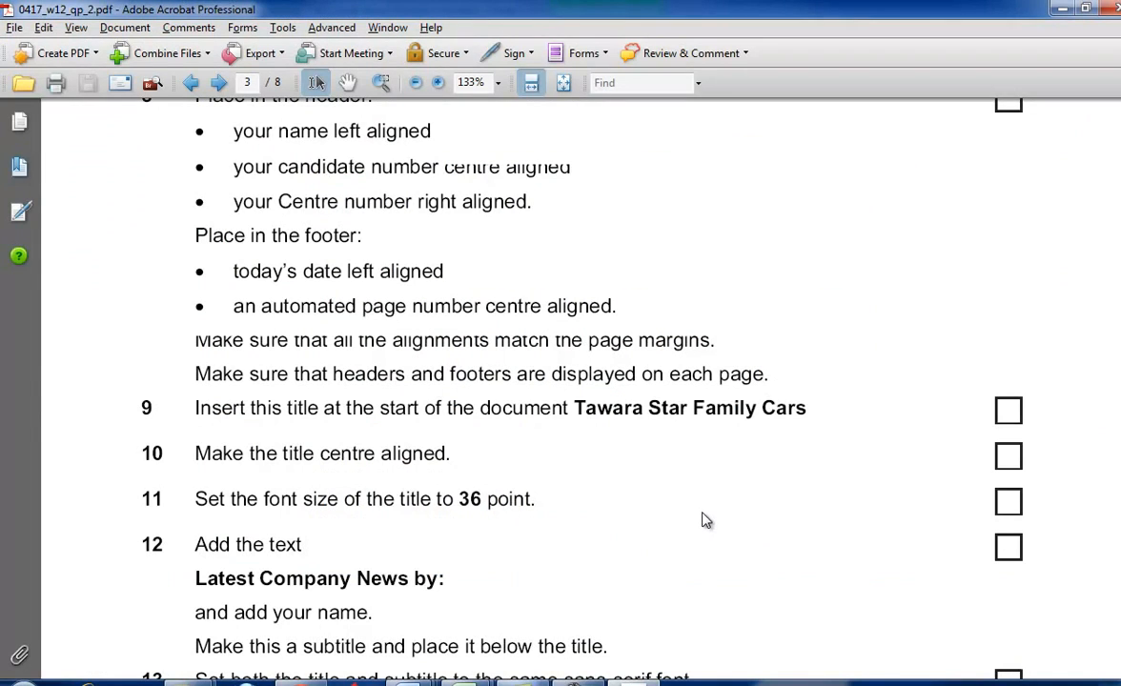
pyautogui.moveTo(293, 341); pyautogui.dragTo(738, 360)
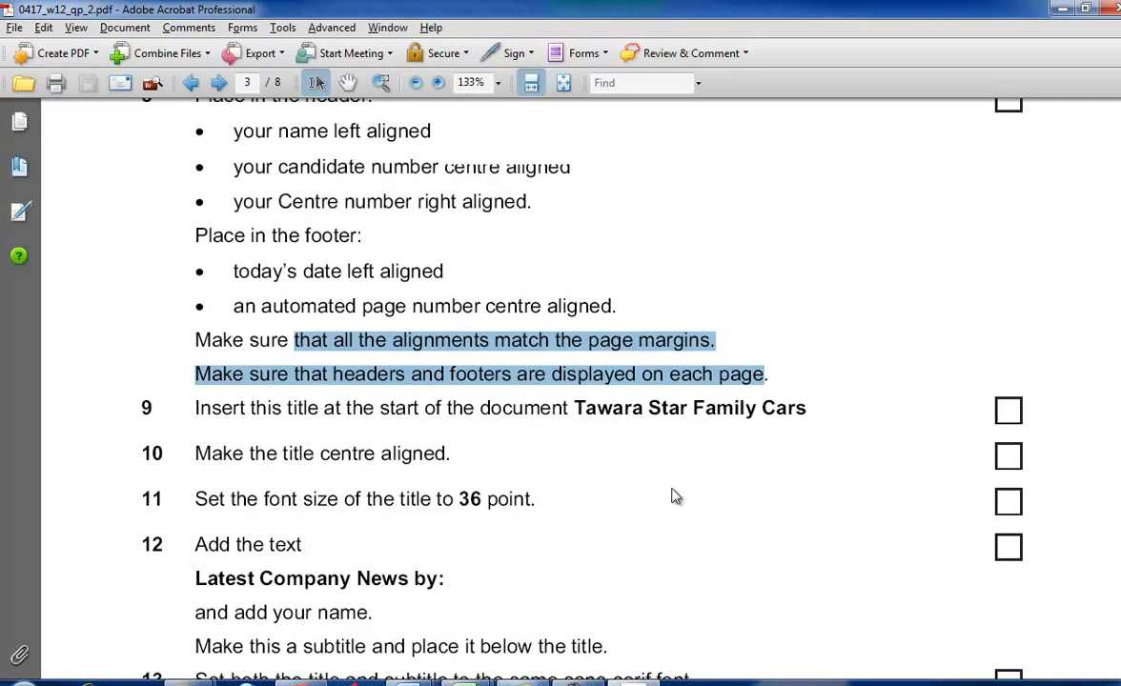
# - Copy the title Tawara Star Family Cars from task 9 of the question paper and place it on its own line at the document's start
pyautogui.scroll(-4, 675, 496)
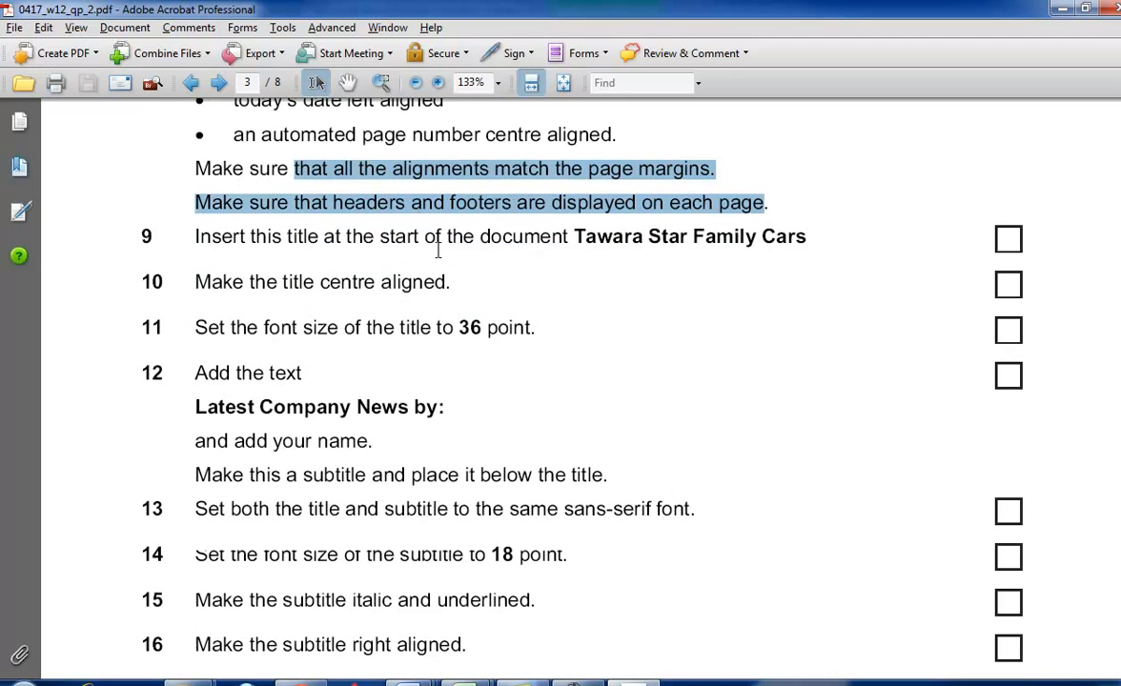
pyautogui.moveTo(576, 237); pyautogui.dragTo(805, 236)
pyautogui.hotkey('ctrl', 'c')
pyautogui.hotkey('alt', 'Tab')
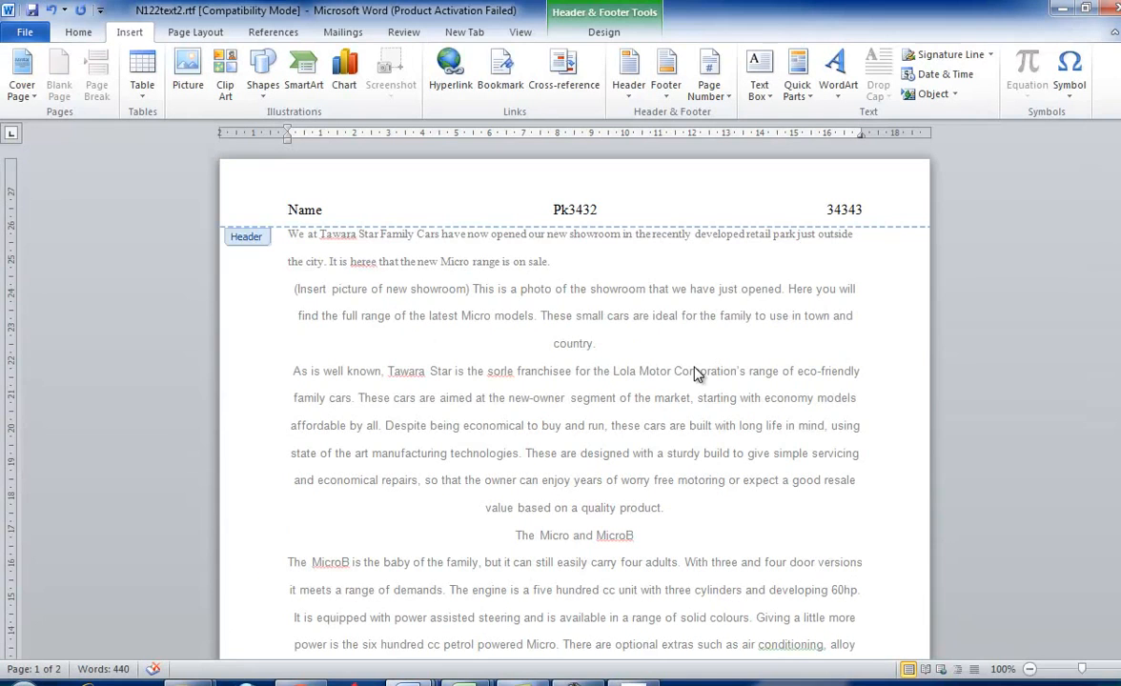
pyautogui.doubleClick(284, 240)
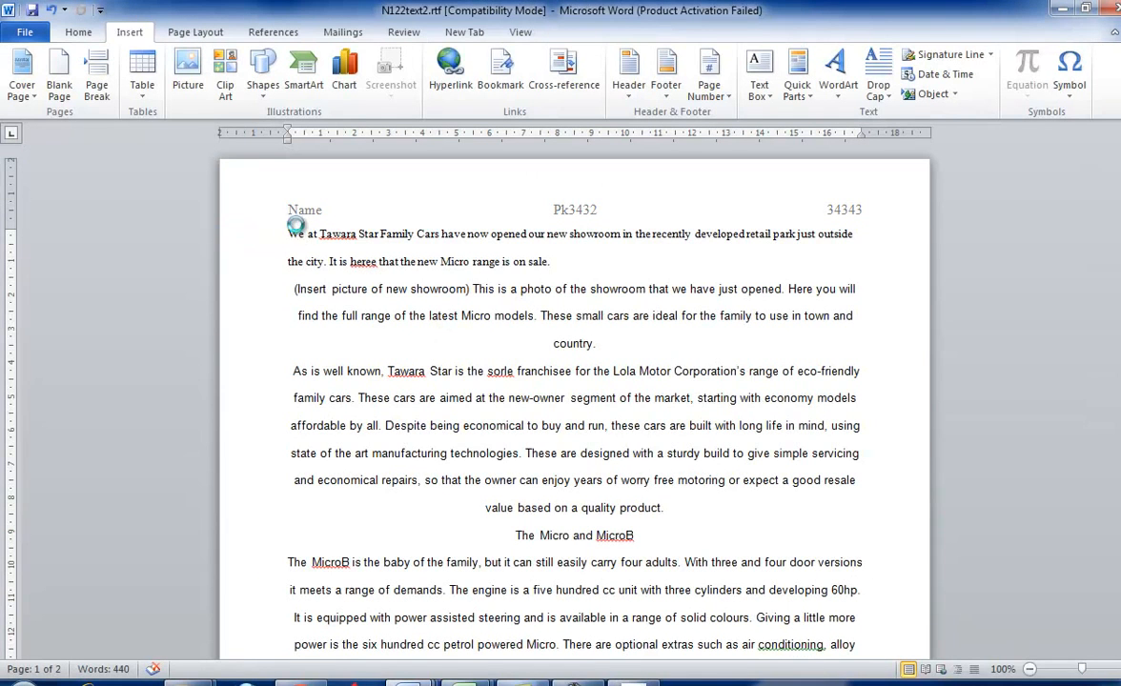
pyautogui.hotkey('ctrl', 'v')
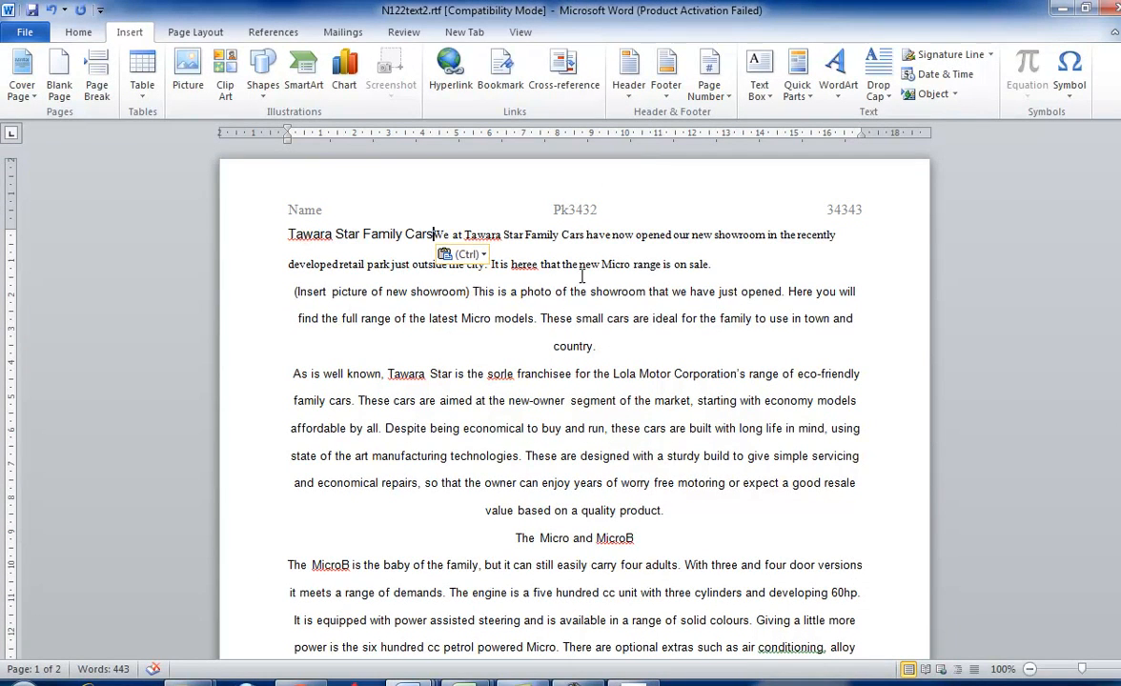
pyautogui.press('Return')
# - Check the title alignment required in the question paper and centre-align the title in the Word document
pyautogui.hotkey('alt', 'Tab')
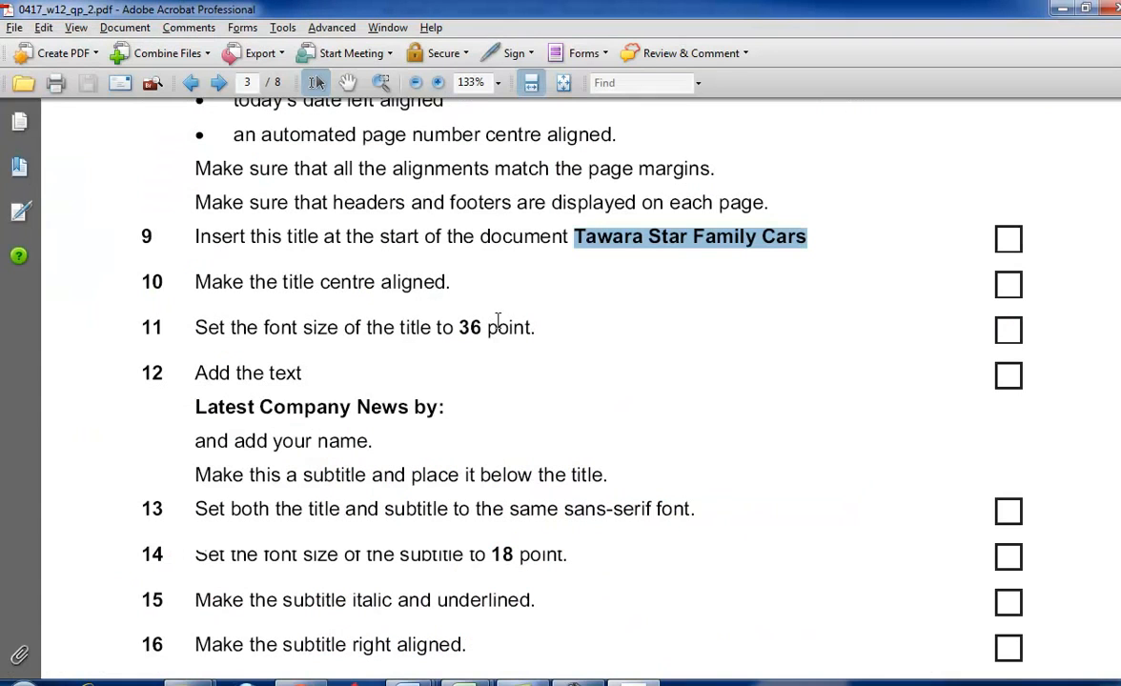
pyautogui.hotkey('alt', 'Tab')
pyautogui.moveTo(437, 234); pyautogui.dragTo(277, 232)
pyautogui.click(79, 31)
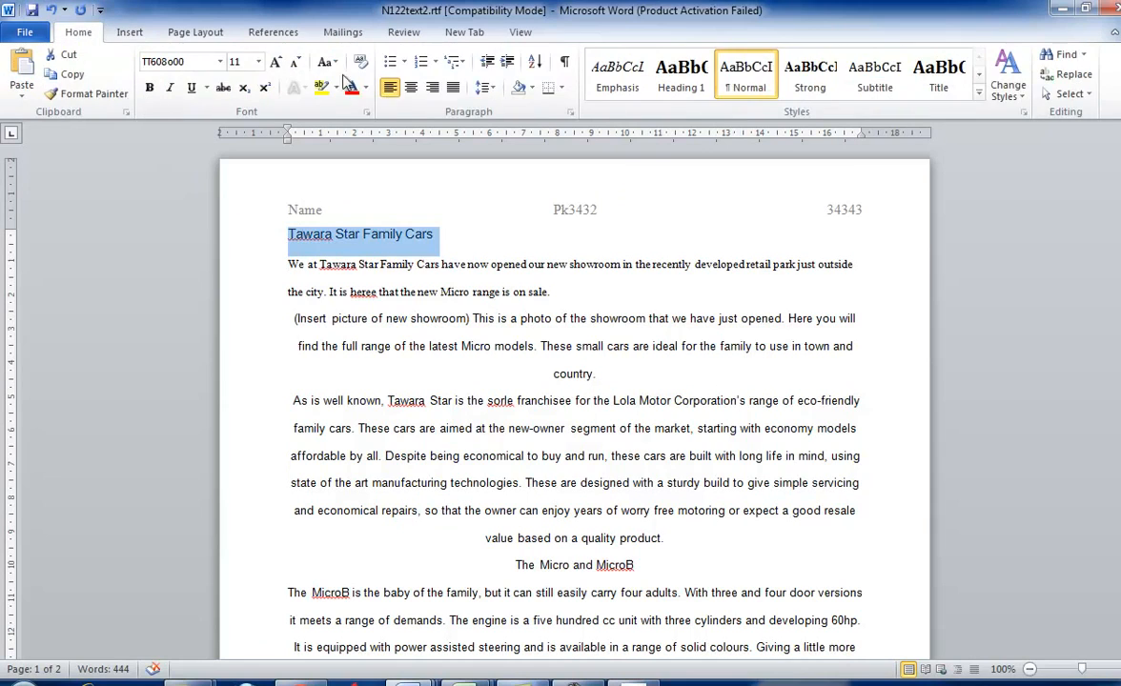
pyautogui.click(378, 87)
# - Check task 11 in the question paper and set the title's font size to 36 point
pyautogui.hotkey('alt', 'Tab')
pyautogui.scroll(-3, 505, 257)
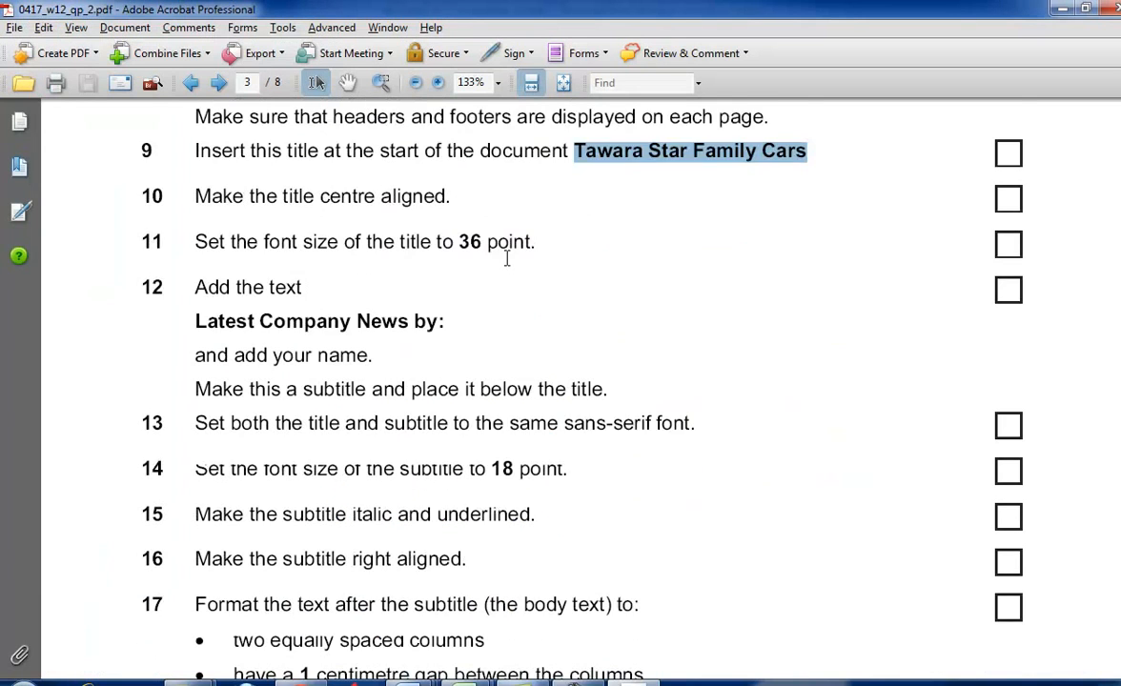
pyautogui.hotkey('alt', 'Tab')
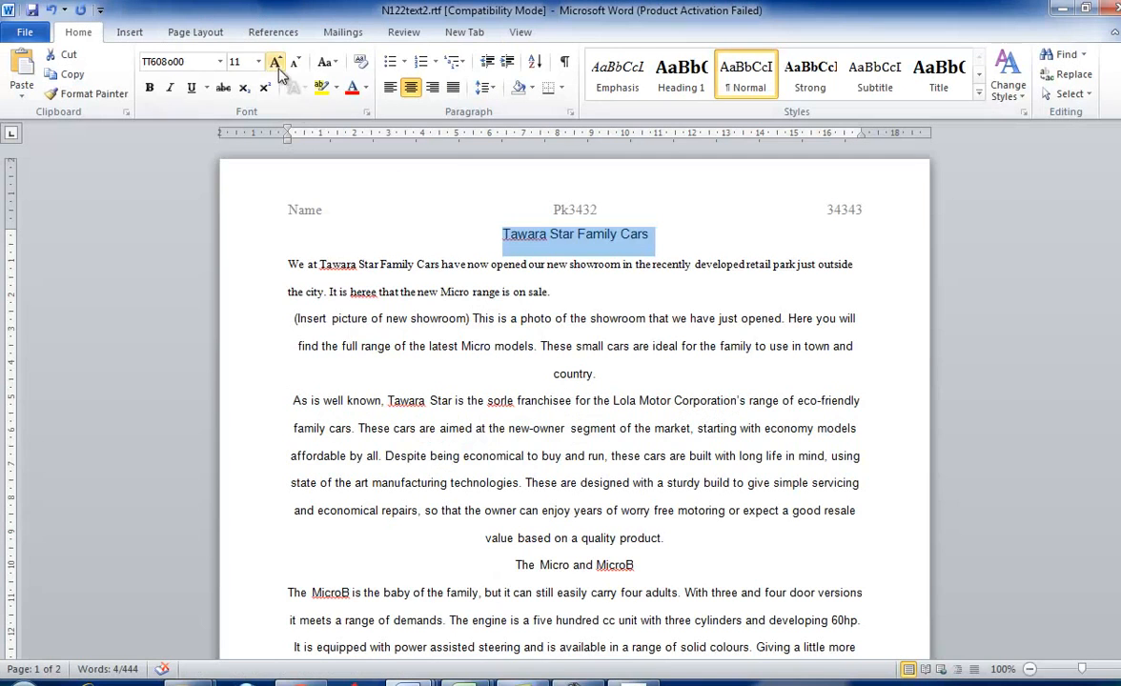
pyautogui.click(257, 62)
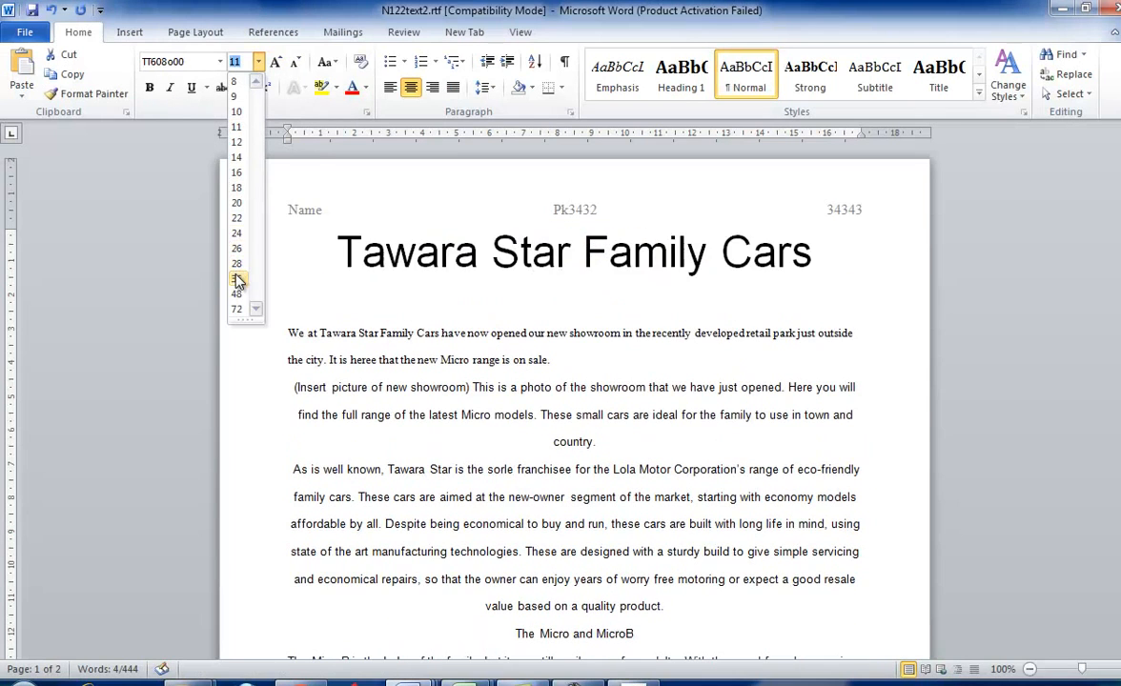
pyautogui.click(244, 278)
# - Copy the subtitle text "Latest Company News by:" from task 12 of the question paper
pyautogui.hotkey('alt', 'Tab')
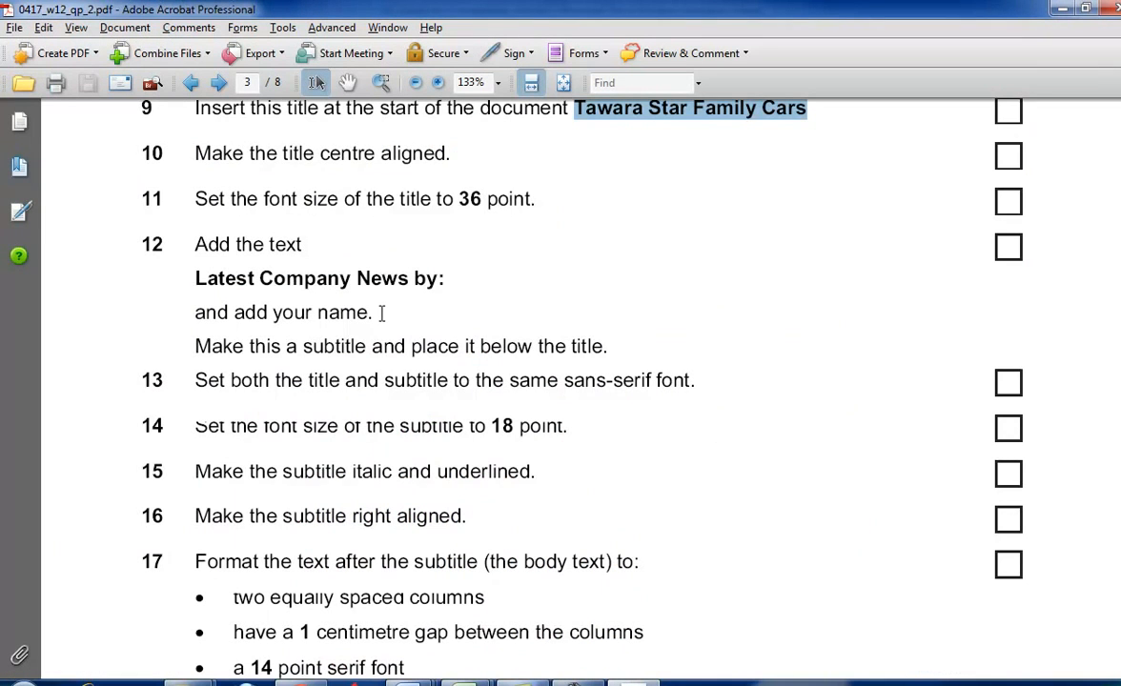
pyautogui.scroll(-1, 312, 294)
pyautogui.moveTo(200, 236); pyautogui.dragTo(441, 235)
pyautogui.click(252, 248)
pyautogui.rightClick(441, 242)
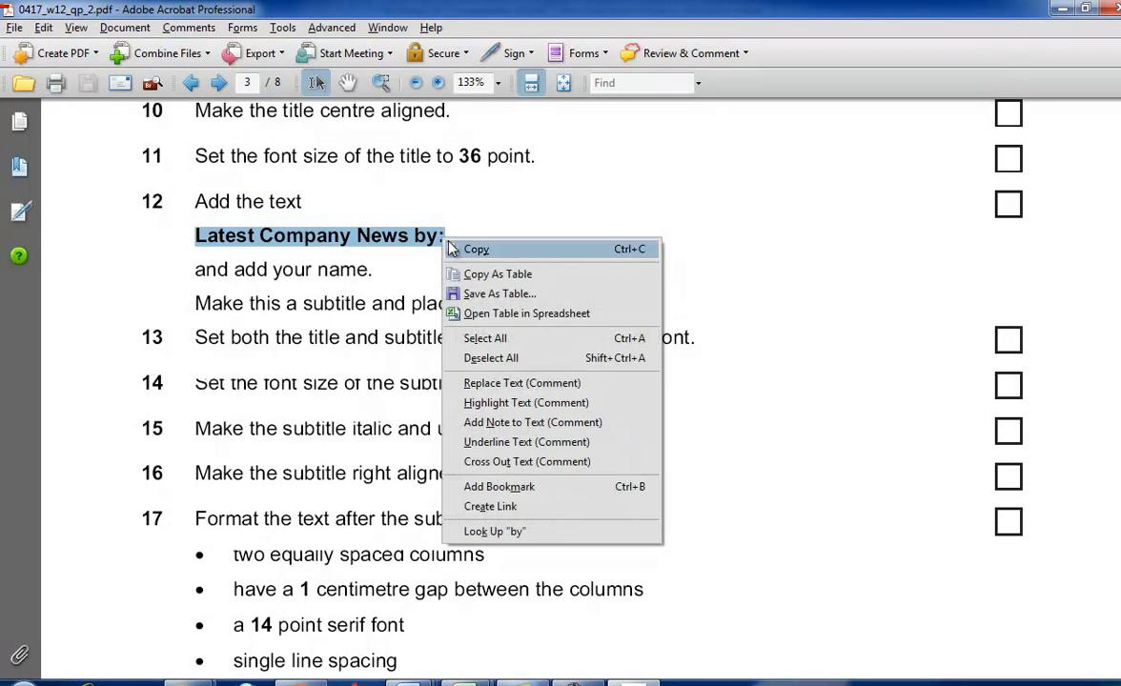
pyautogui.click(462, 248)
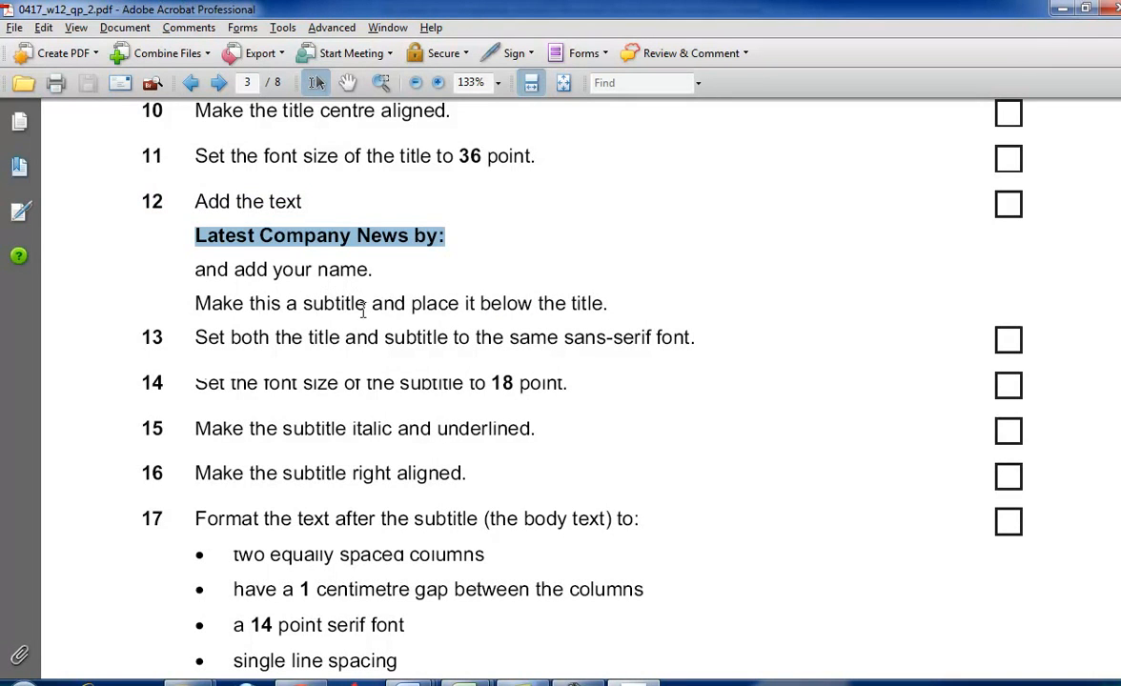
# - Paste the copied subtitle on a new line below the title in Word and add the candidate's full name after it
pyautogui.hotkey('alt', 'Tab')
pyautogui.click(847, 256)
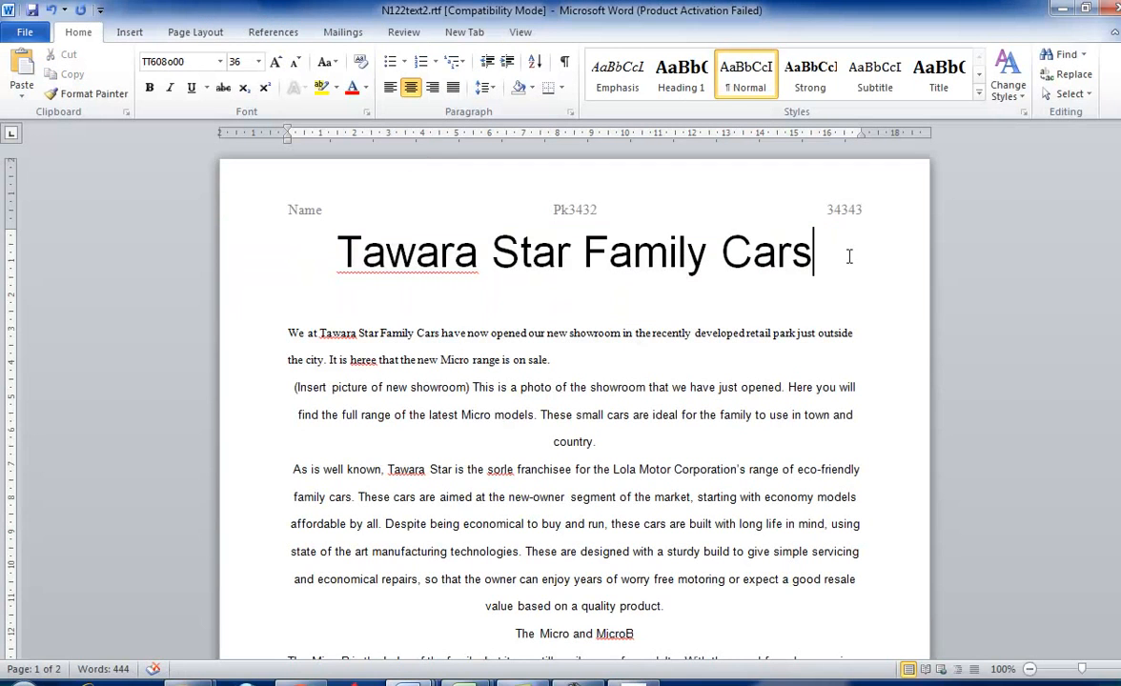
pyautogui.press('Return')
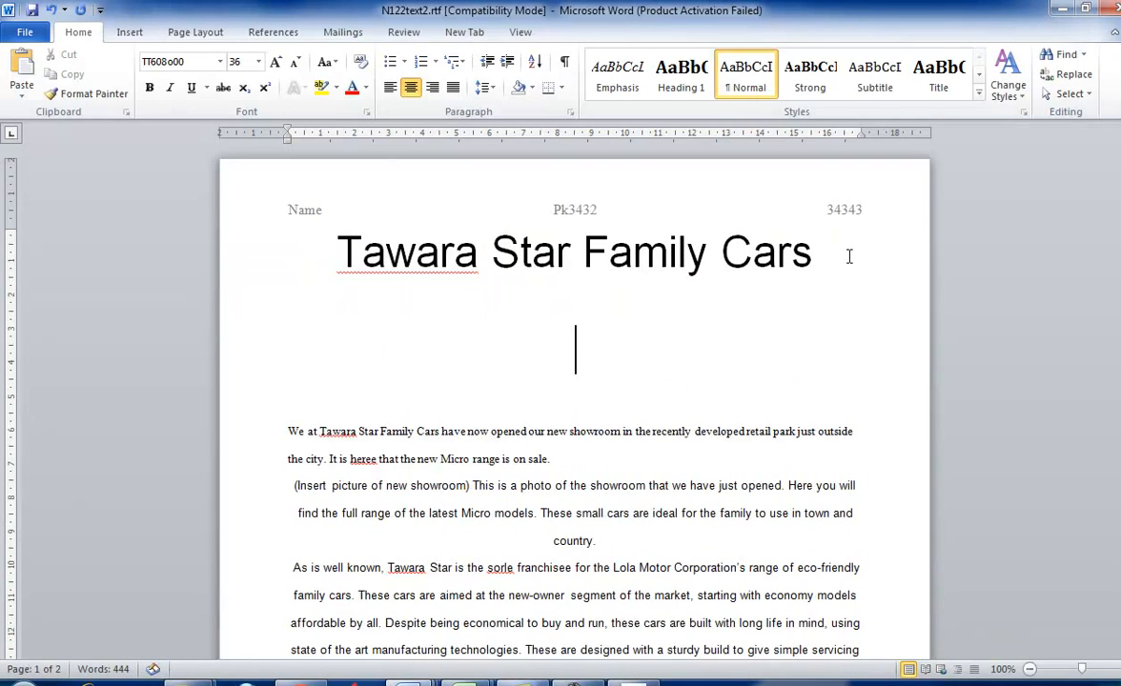
pyautogui.hotkey('ctrl', 'v')
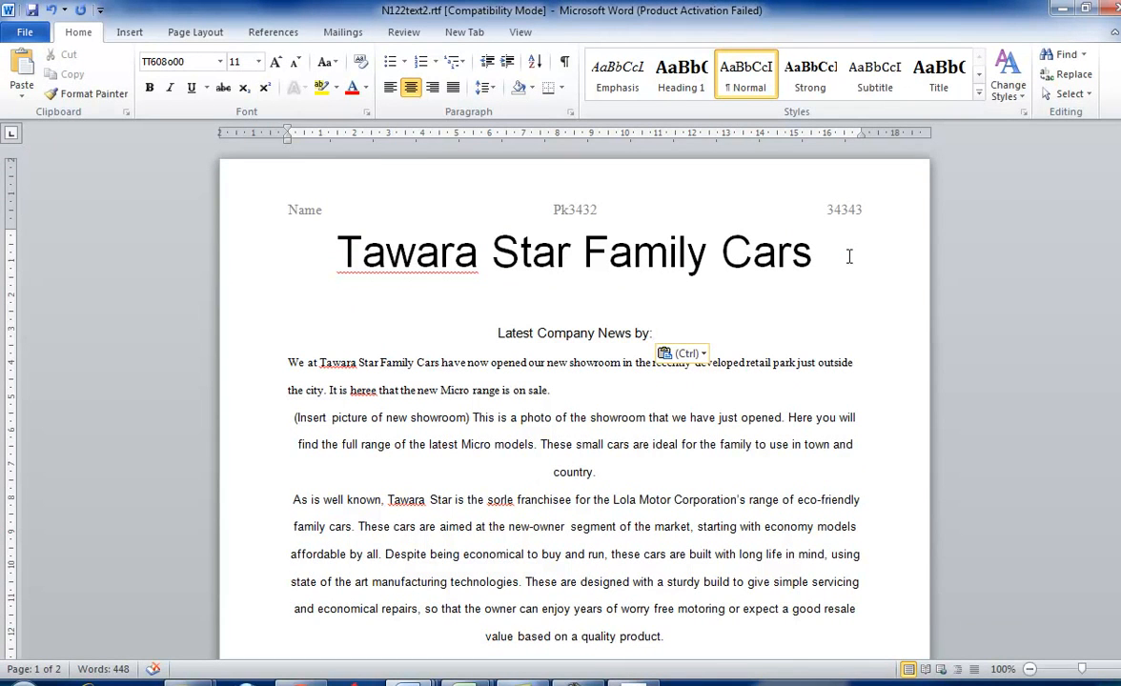
# - Check task 13 in the question paper and set both the title and subtitle to the Microsoft Sans Serif font
pyautogui.hotkey('alt', 'Tab')
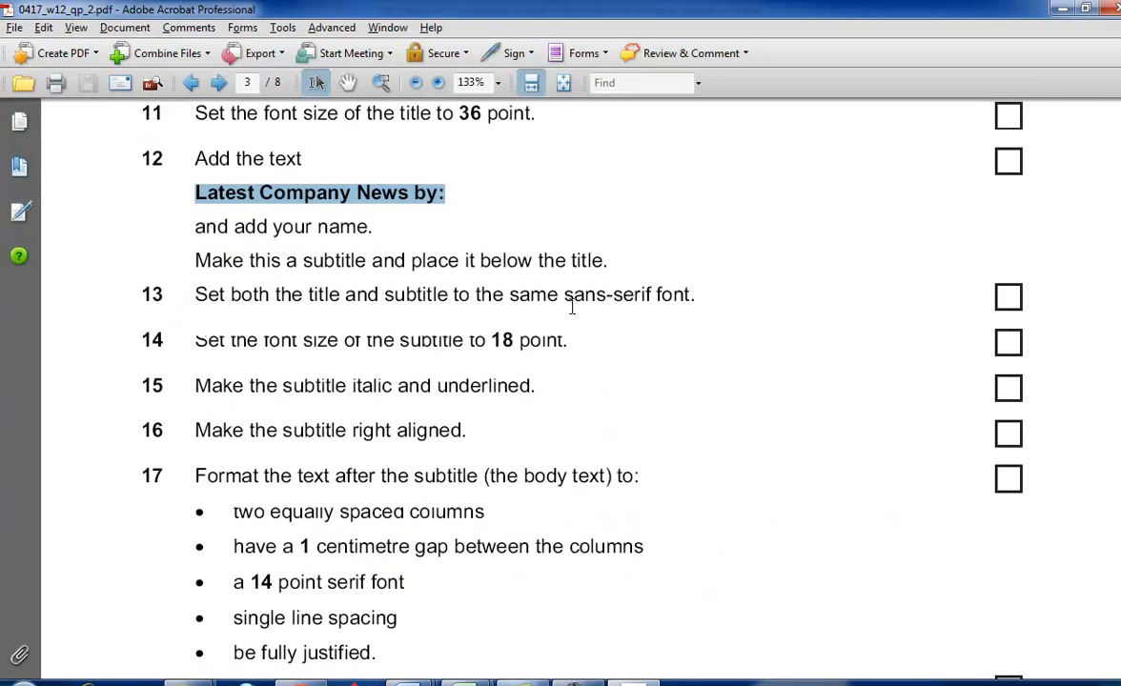
pyautogui.scroll(-1, 247, 313)
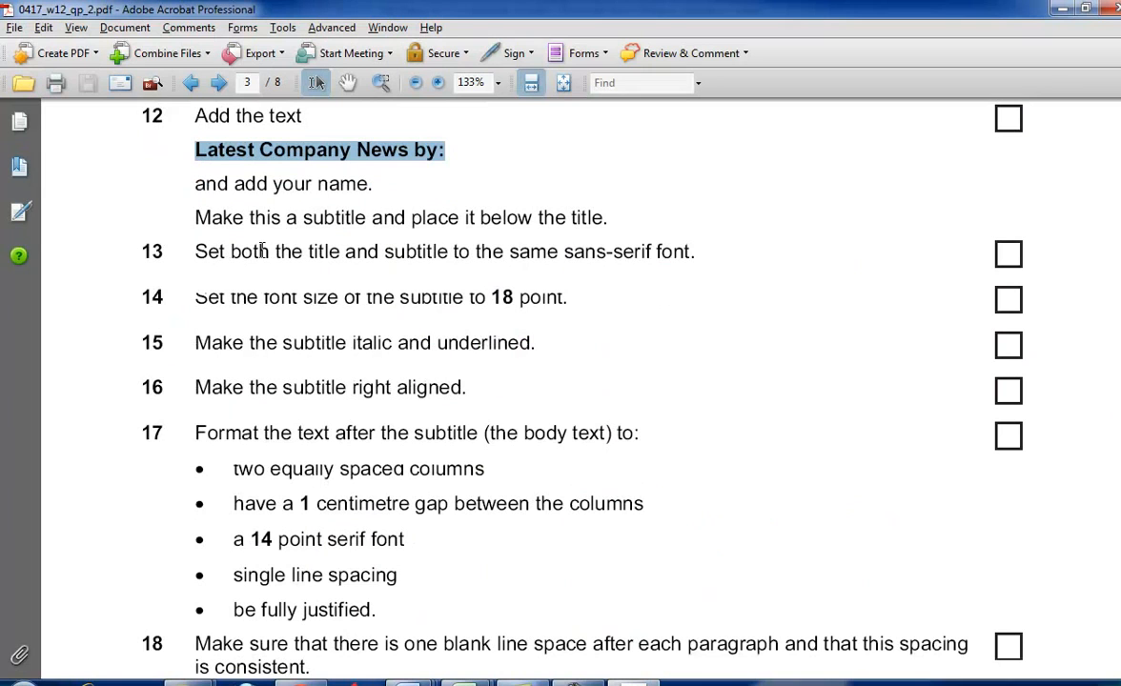
pyautogui.hotkey('alt', 'Tab')
pyautogui.moveTo(714, 333); pyautogui.dragTo(377, 243)
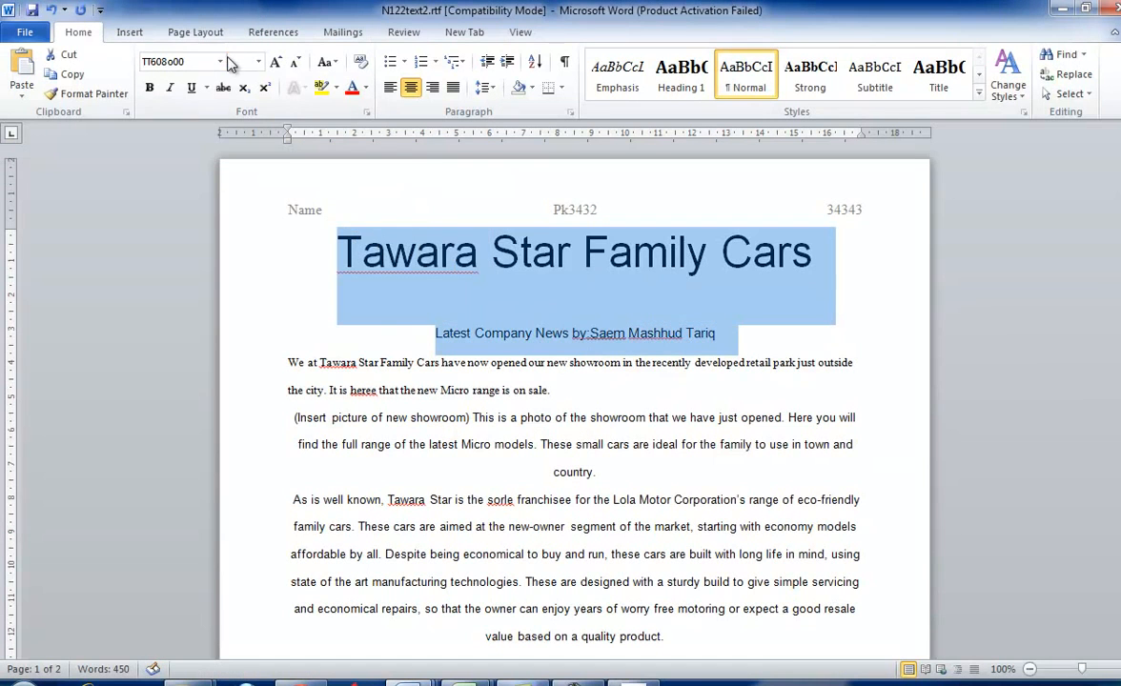
pyautogui.click(220, 61)
pyautogui.click(286, 206)
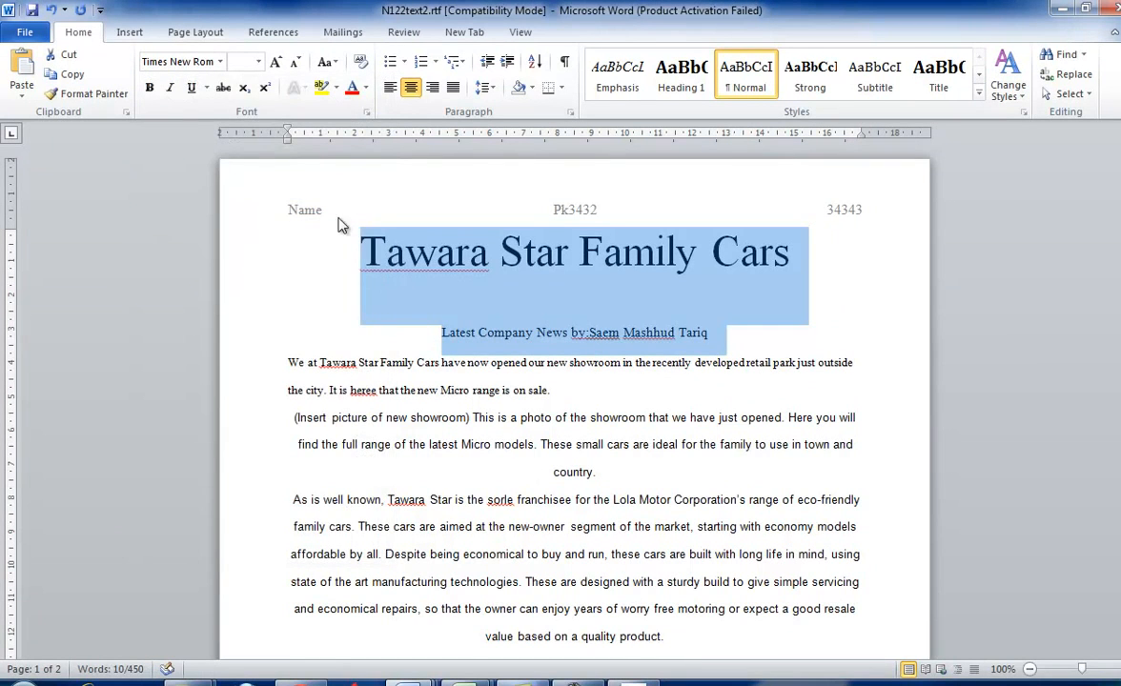
pyautogui.click(220, 61)
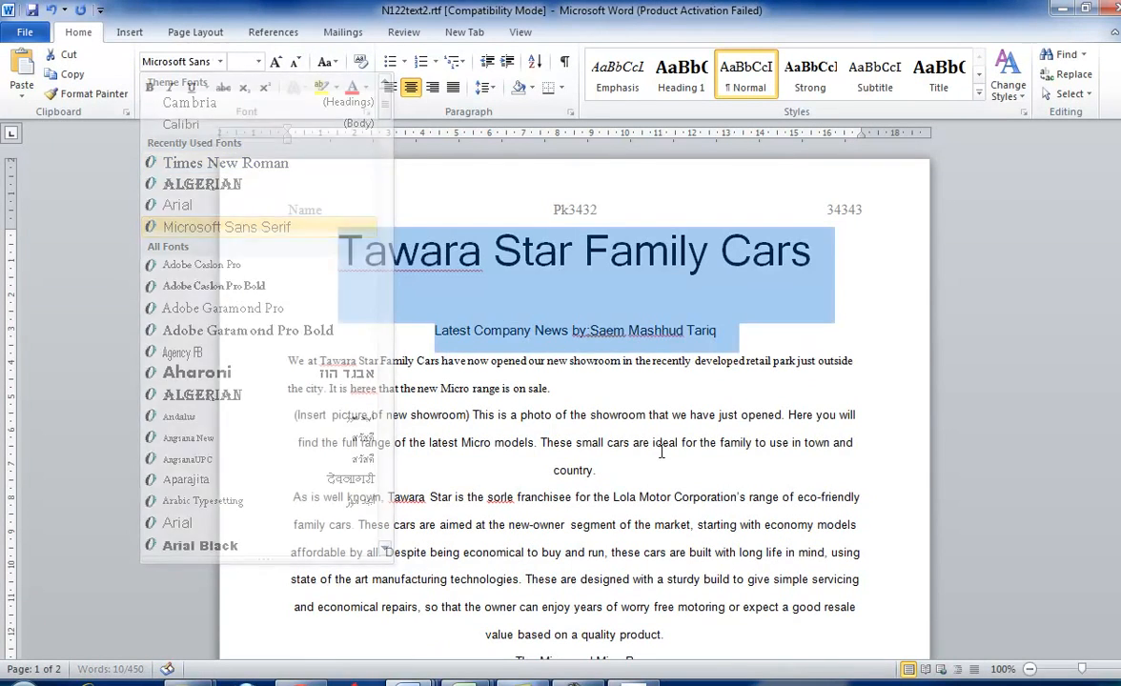
pyautogui.click(236, 219)
# - Check task 14 in the question paper and set the subtitle's font size to 18 point
pyautogui.hotkey('alt', 'Tab')
pyautogui.scroll(-1, 722, 427)
pyautogui.moveTo(194, 254); pyautogui.dragTo(629, 287)
pyautogui.hotkey('alt', 'Tab')
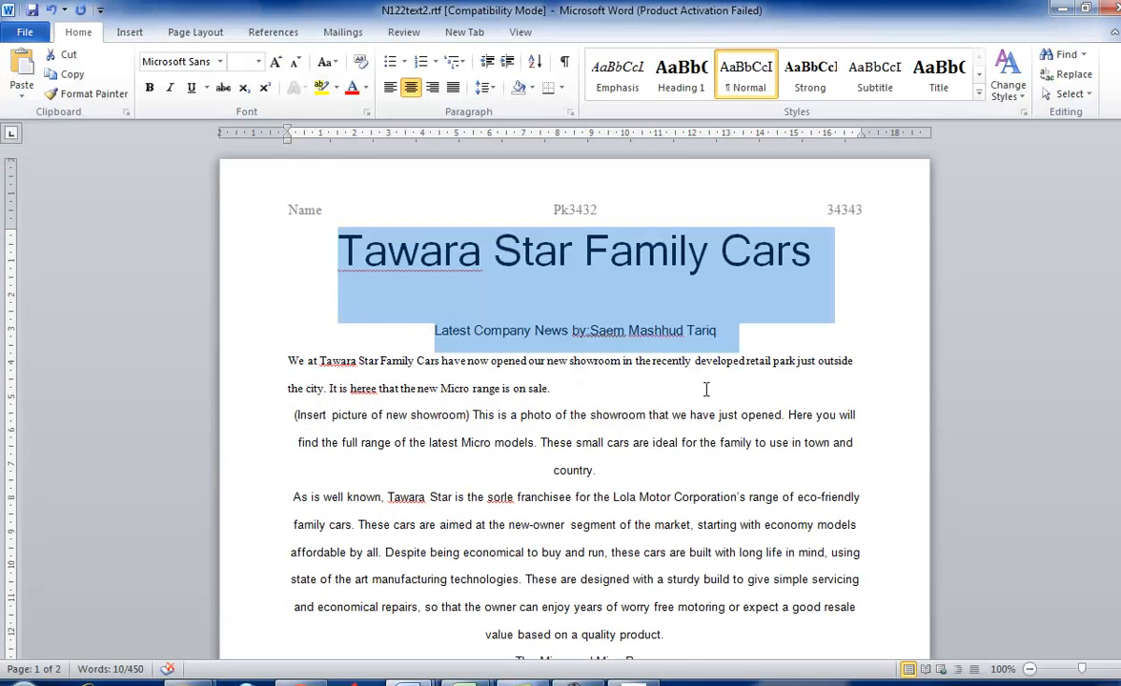
pyautogui.click(728, 328)
pyautogui.moveTo(728, 328); pyautogui.dragTo(423, 332)
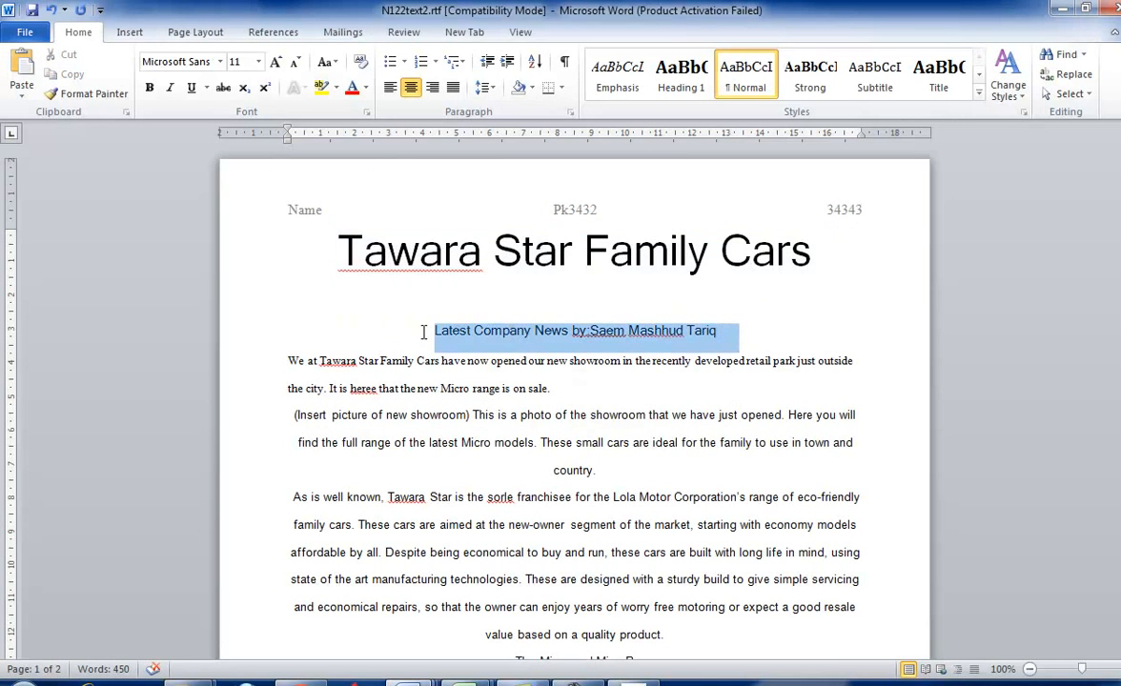
pyautogui.click(258, 61)
pyautogui.click(243, 188)
pyautogui.click(464, 303)
# - Read the remaining subtitle formatting tasks in the question paper and right-align the subtitle
pyautogui.hotkey('alt', 'Tab')
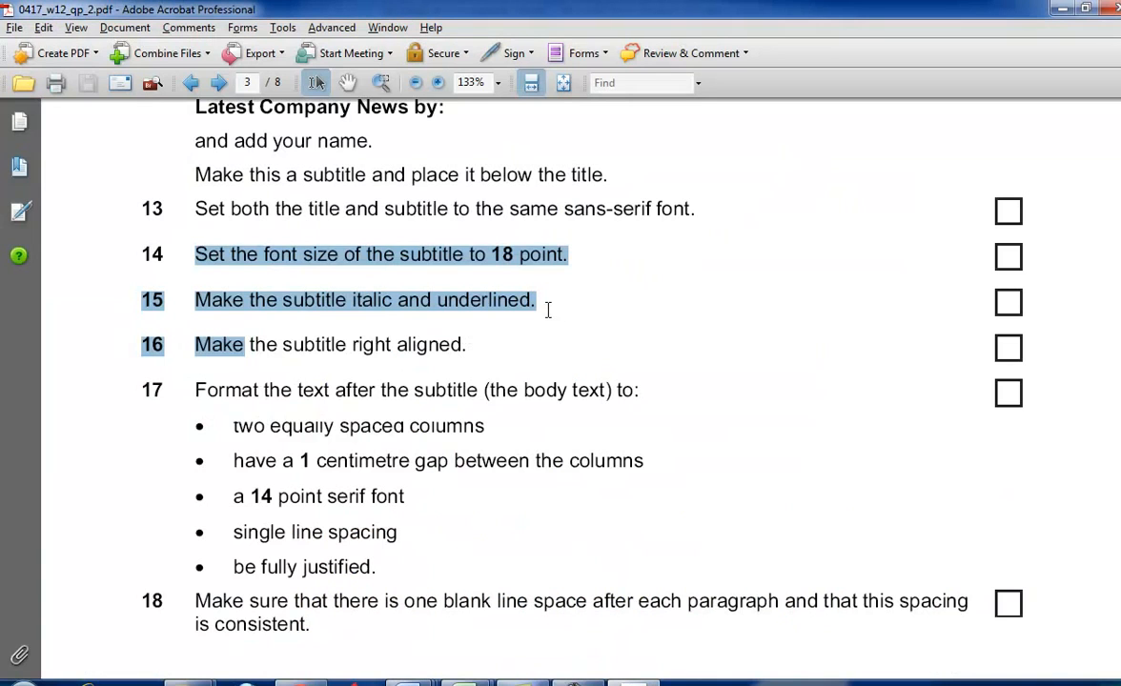
pyautogui.scroll(-3, 548, 308)
pyautogui.click(281, 228)
pyautogui.hotkey('alt', 'Tab')
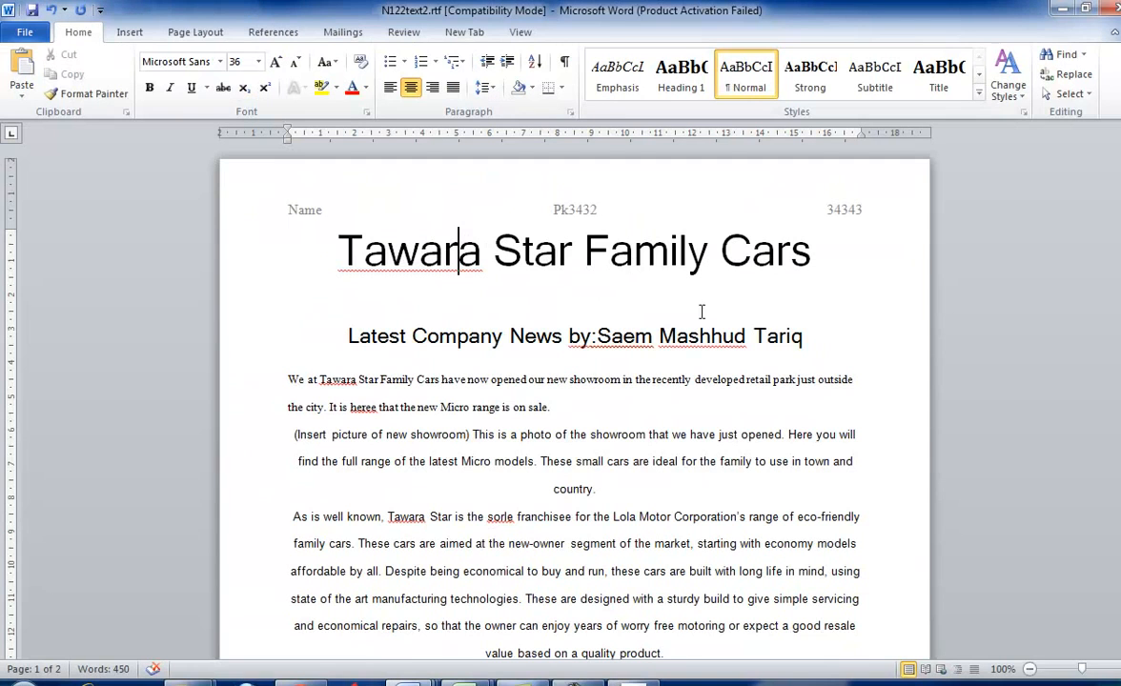
pyautogui.moveTo(808, 335); pyautogui.dragTo(341, 336)
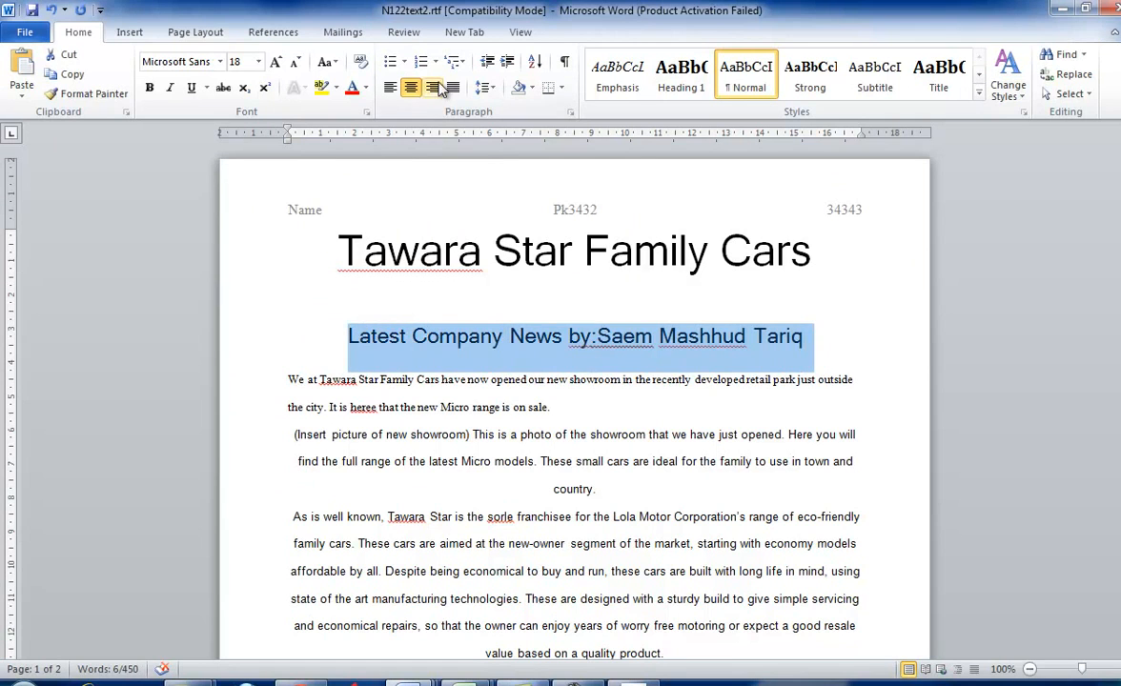
pyautogui.click(432, 87)
# - Read task 17's body text requirements in the question paper and place the cursor at the end of the subtitle in Word
pyautogui.hotkey('alt', 'Tab')
pyautogui.scroll(-3, 555, 240)
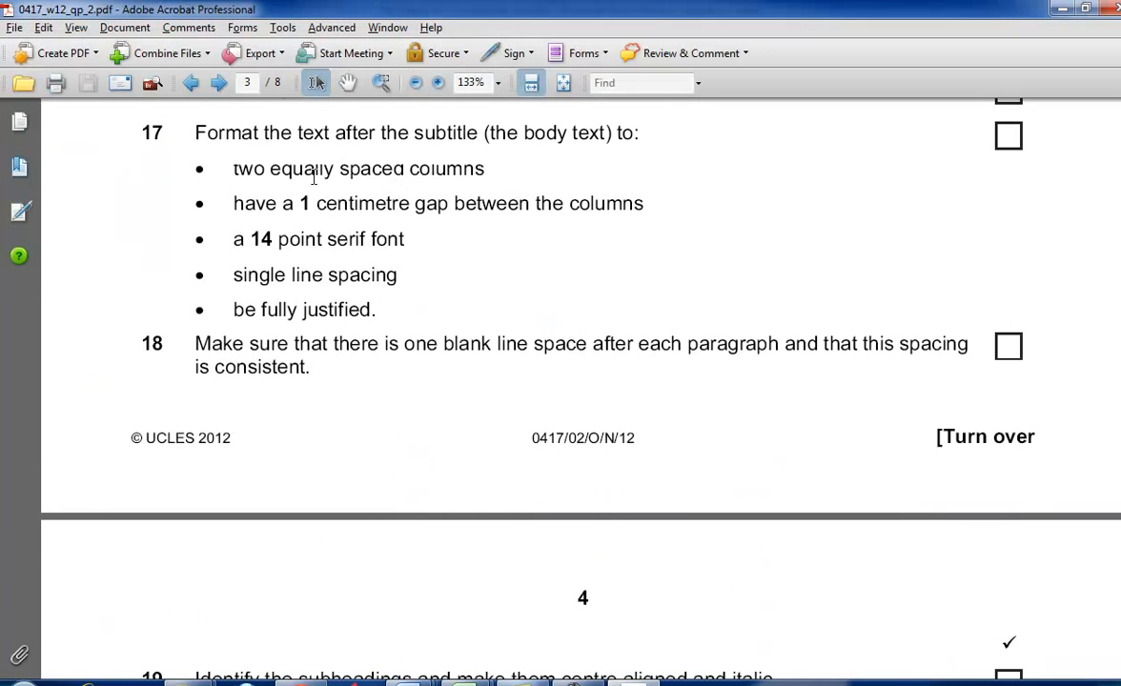
pyautogui.moveTo(256, 143); pyautogui.dragTo(605, 134)
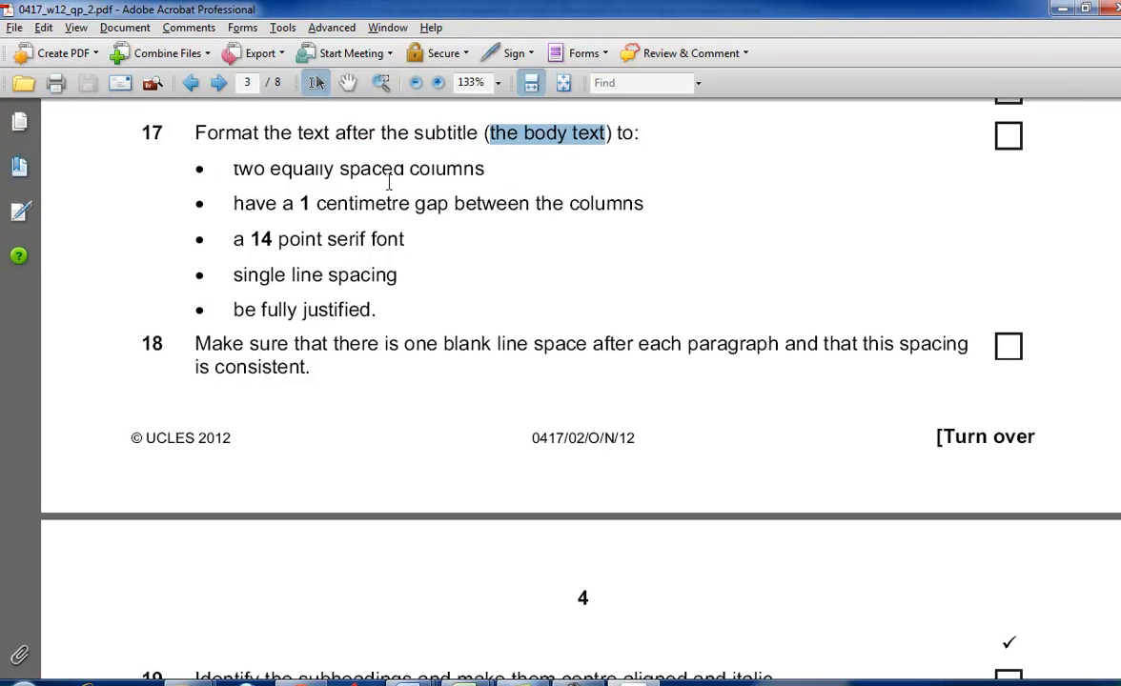
pyautogui.click(225, 164)
pyautogui.hotkey('alt', 'Tab')
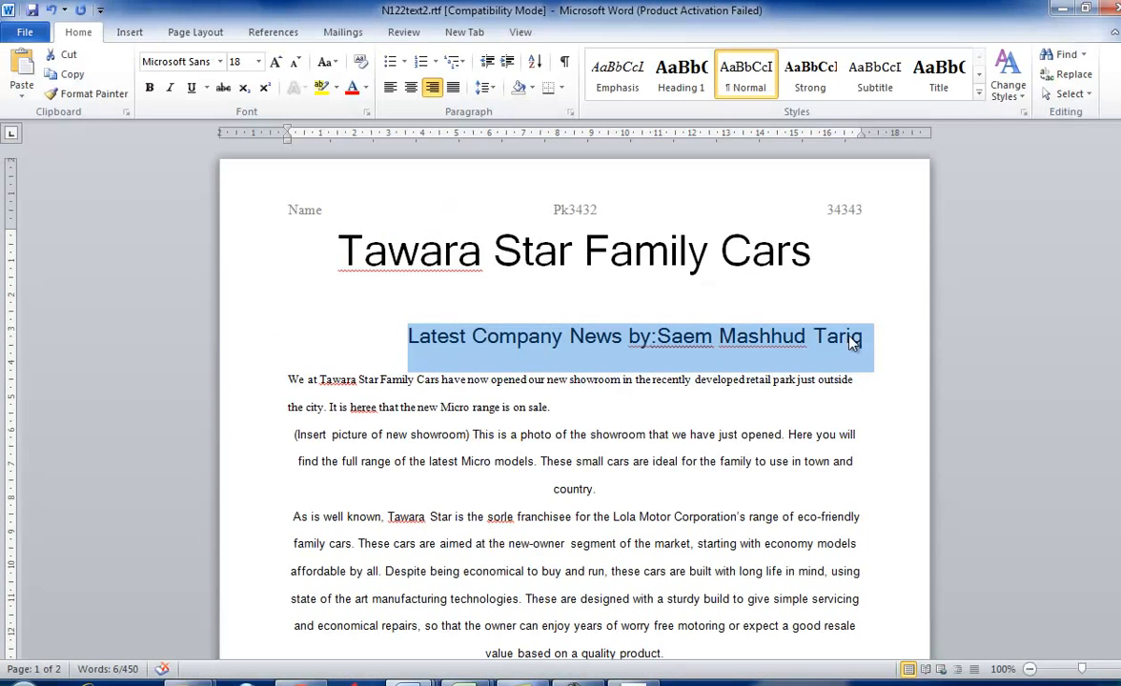
pyautogui.click(883, 334)
# - Recheck task 17 and configure two equal-width columns with 1 cm spacing in Word's column settings
pyautogui.hotkey('alt', 'Tab')
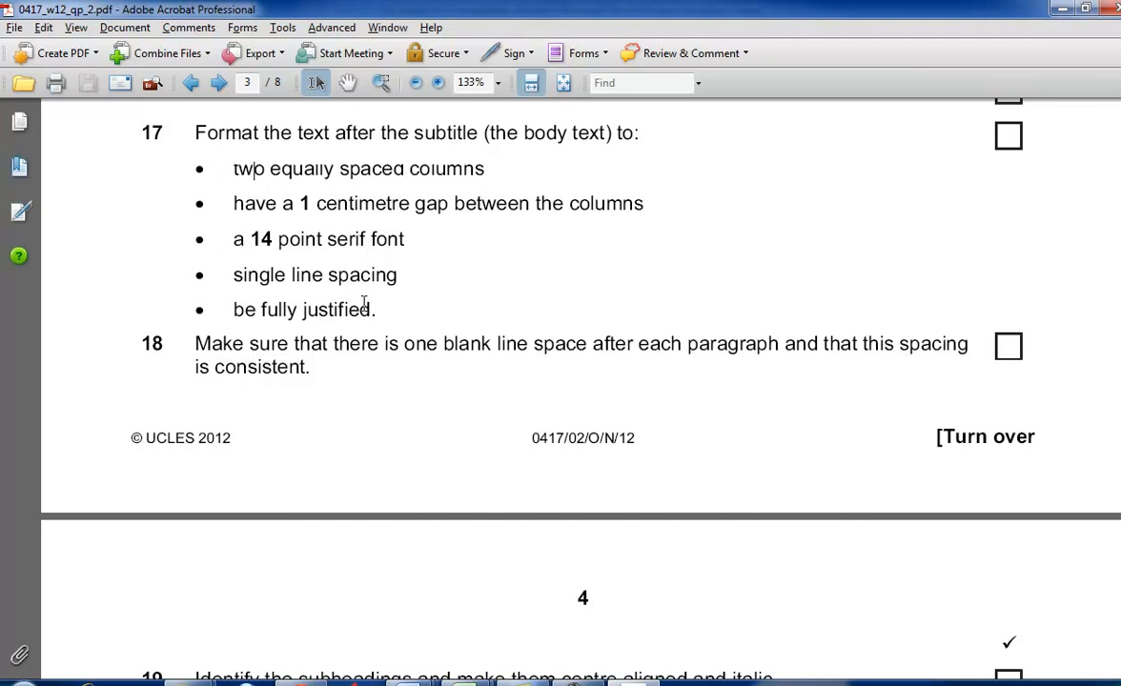
pyautogui.hotkey('alt', 'Tab')
pyautogui.click(129, 31)
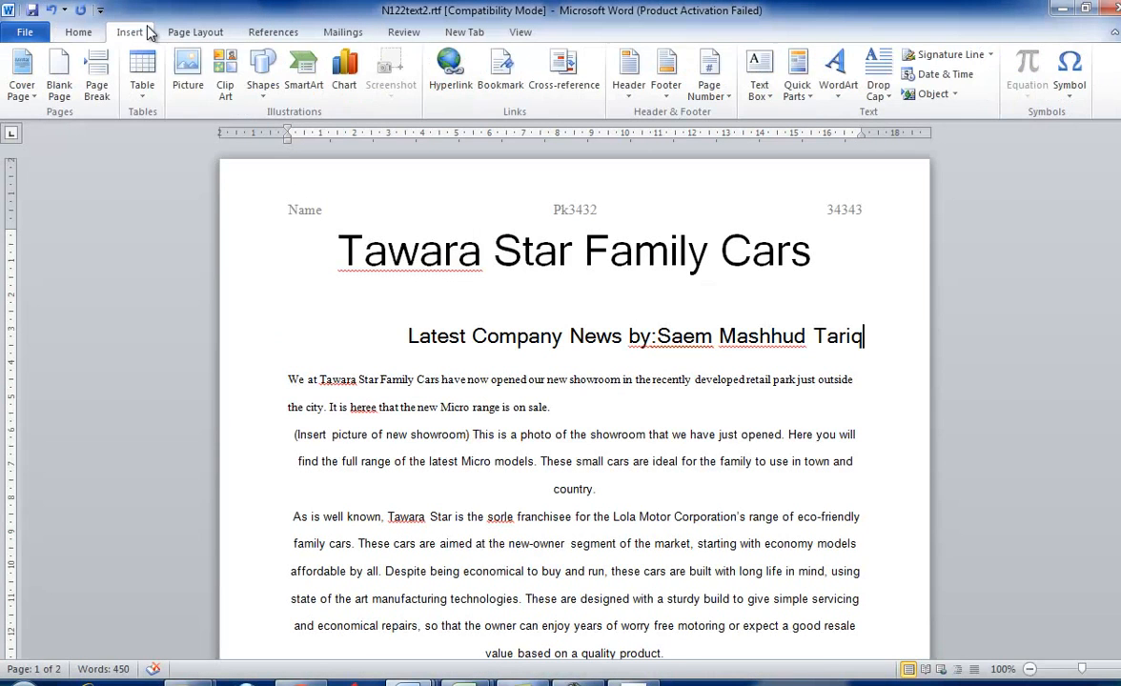
pyautogui.click(196, 31)
pyautogui.click(270, 77)
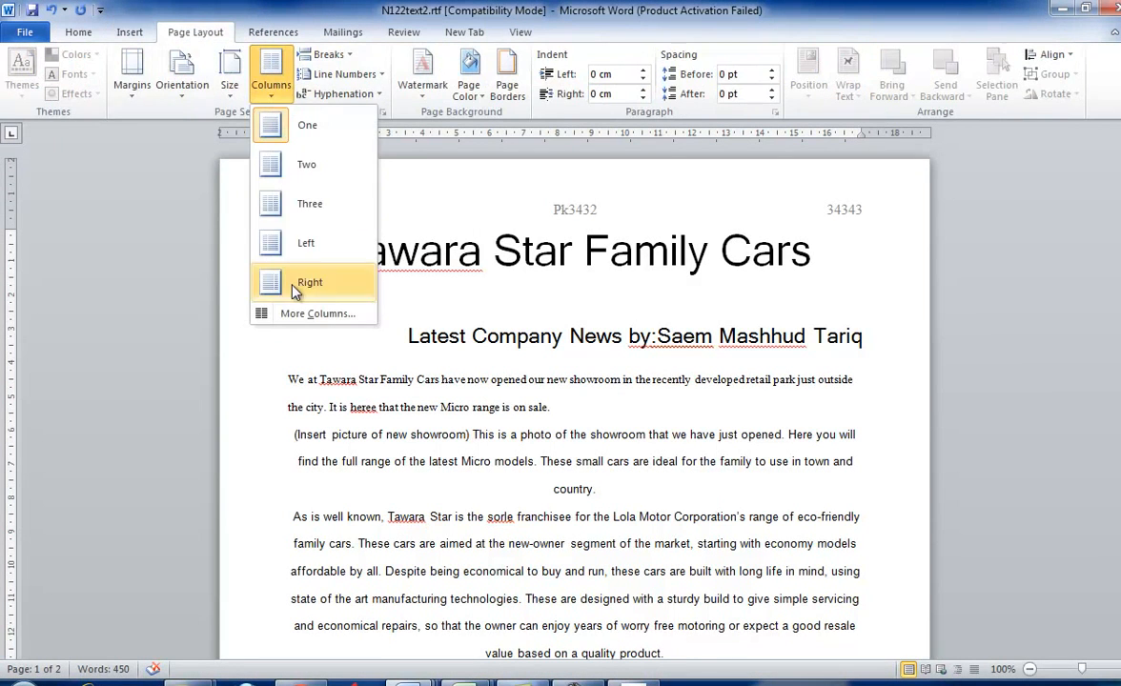
pyautogui.click(306, 315)
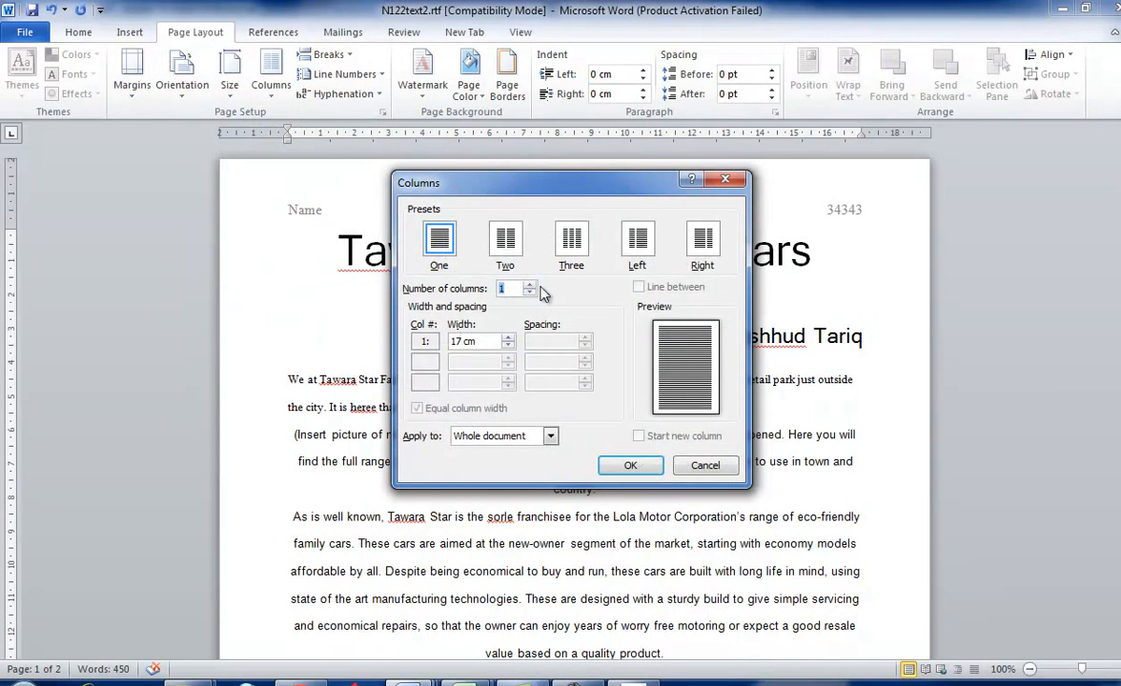
pyautogui.click(505, 245)
pyautogui.click(584, 345)
pyautogui.click(584, 345)
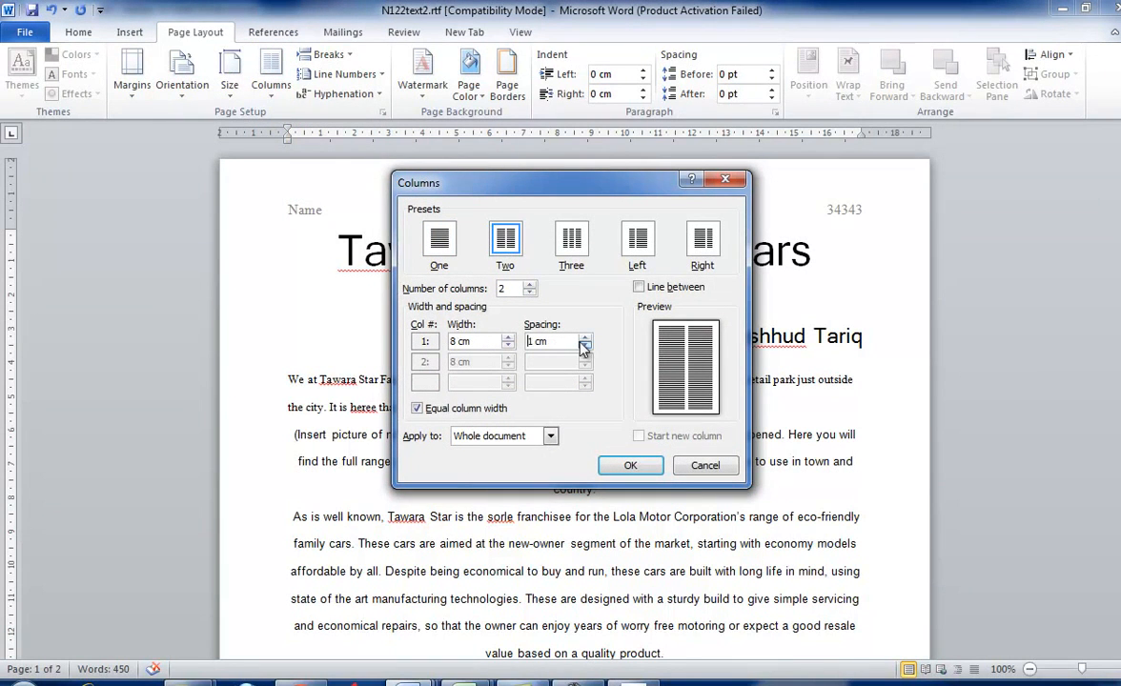
# - Apply the two-column layout only to the text after the subtitle and delete the blank line above the body text
pyautogui.click(549, 436)
pyautogui.click(486, 460)
pyautogui.click(633, 465)
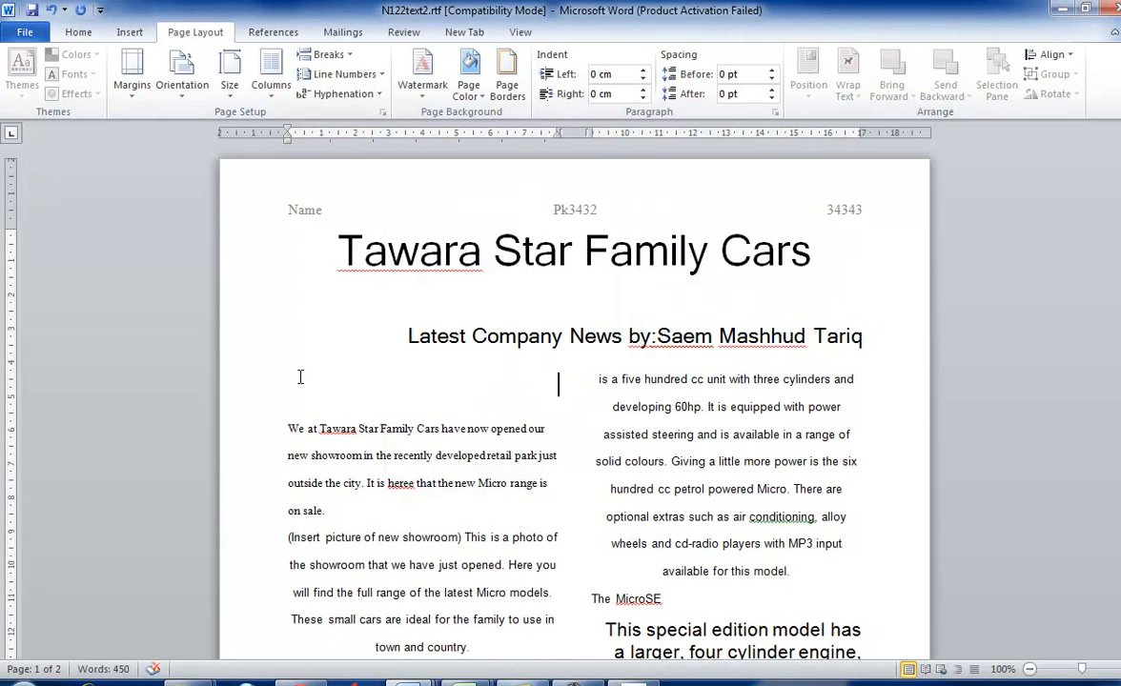
pyautogui.press('Delete')
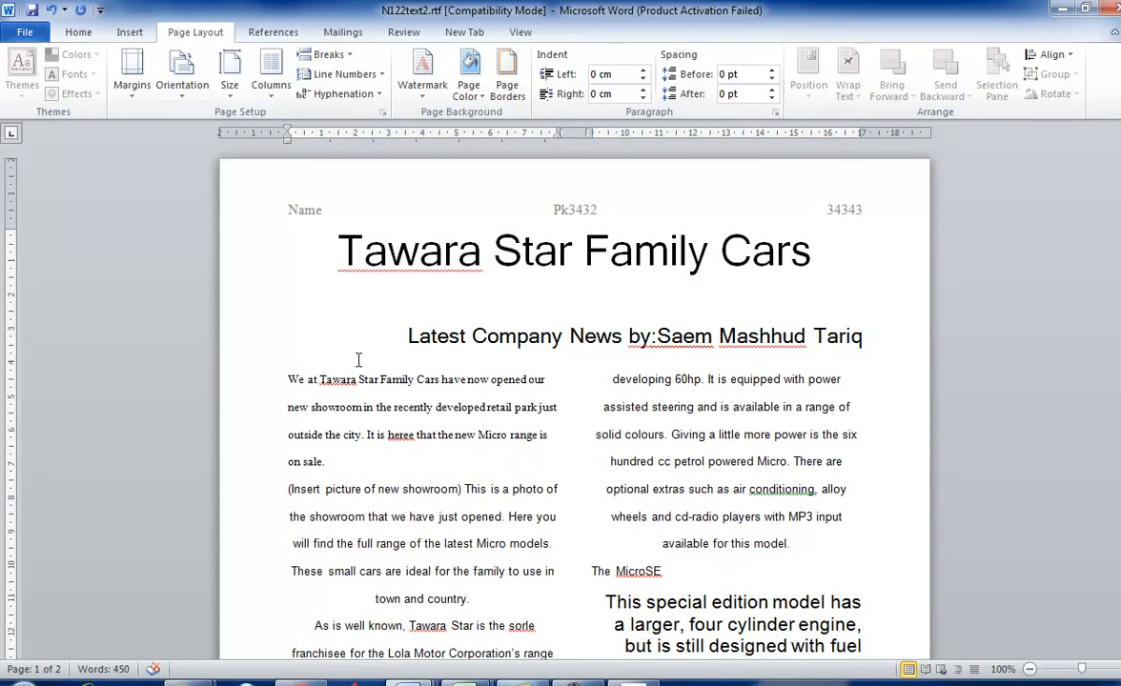
# - Fully justify all the body text below the subtitle and recheck task 17 in the question paper
pyautogui.moveTo(288, 378); pyautogui.dragTo(728, 624)
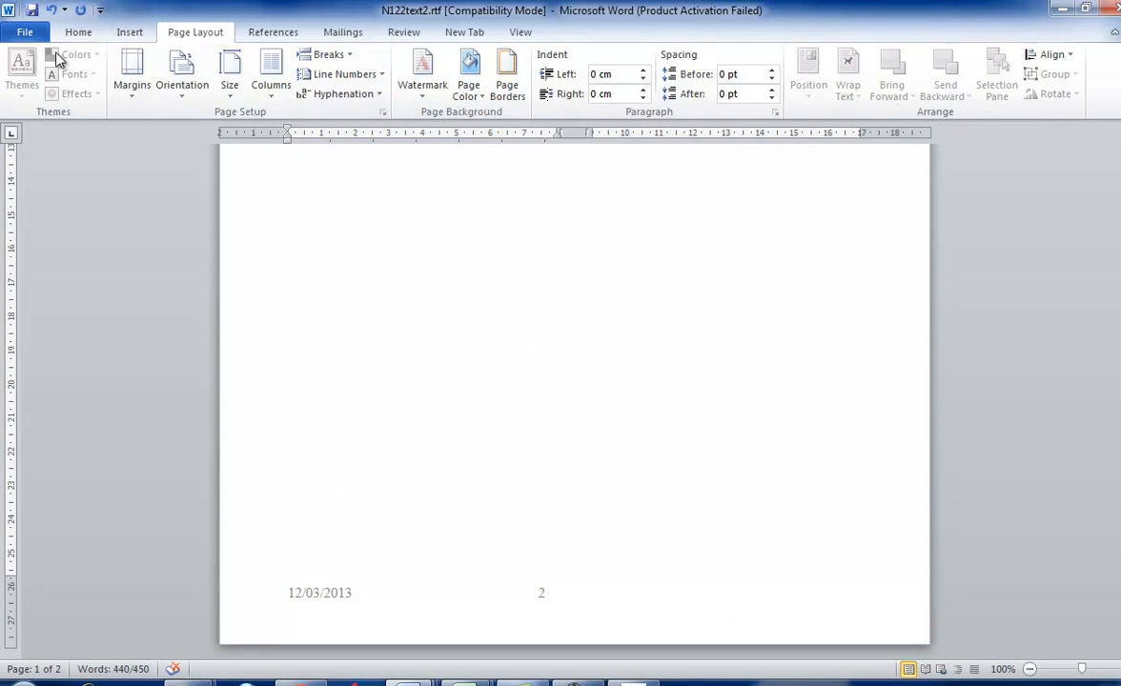
pyautogui.click(80, 33)
pyautogui.click(452, 87)
pyautogui.hotkey('alt', 'Tab')
pyautogui.hotkey('alt', 'Tab')
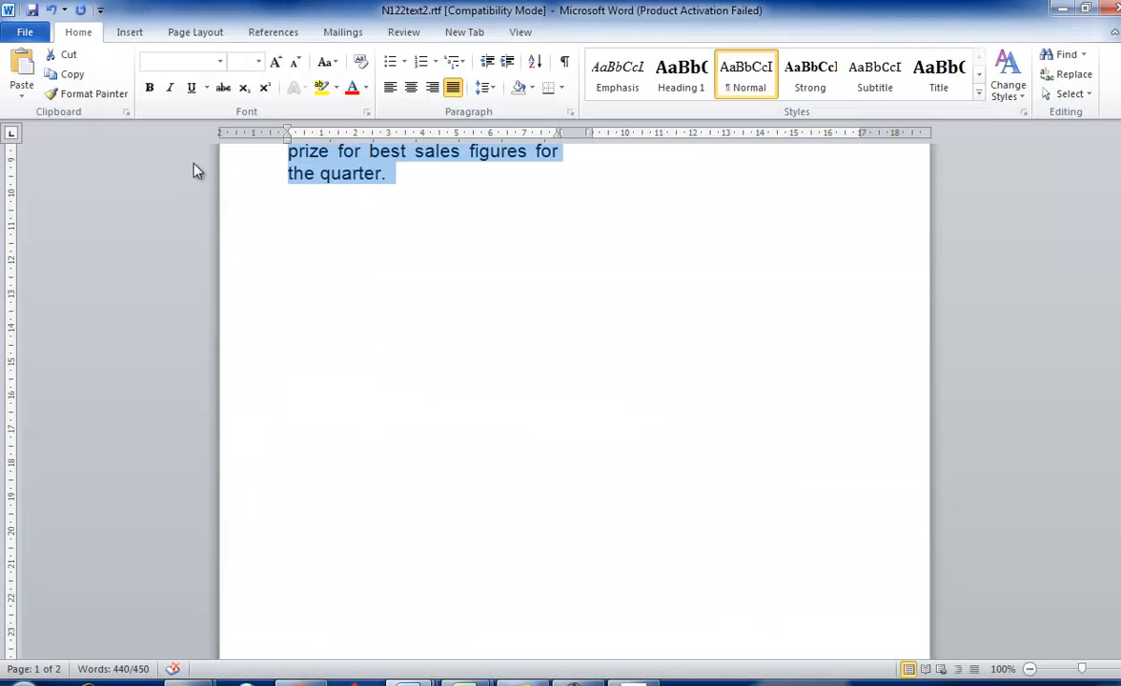
# - Set the selected body text to 14 point and recheck task 17's font and spacing requirements
pyautogui.click(257, 63)
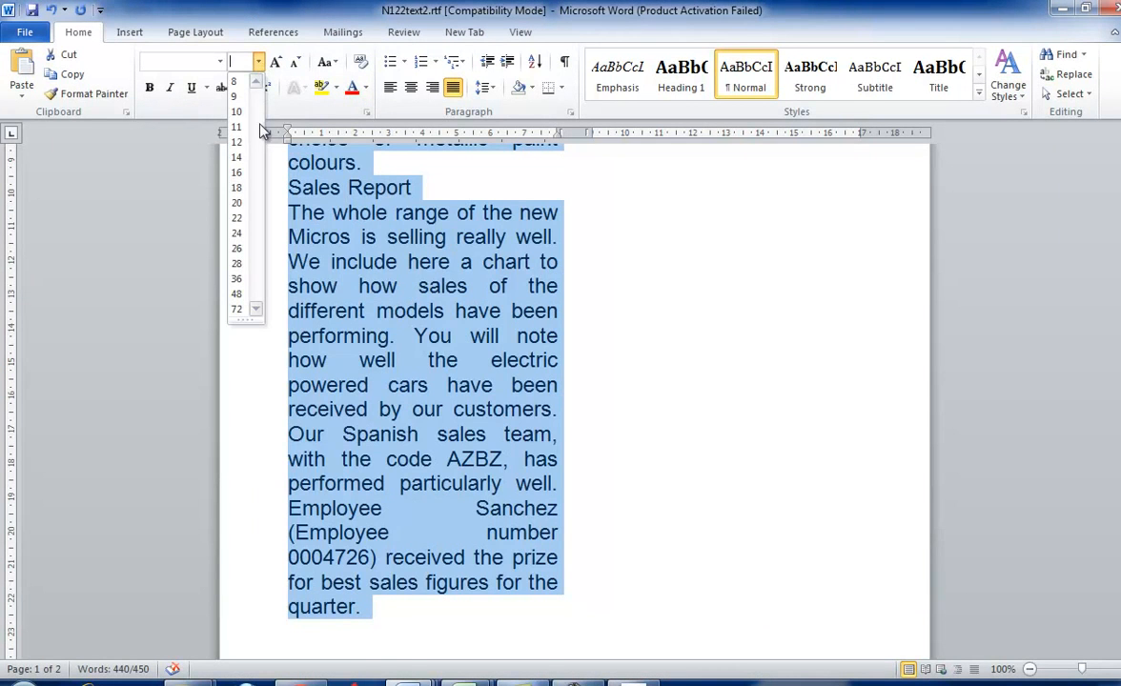
pyautogui.click(235, 158)
pyautogui.hotkey('alt', 'Tab')
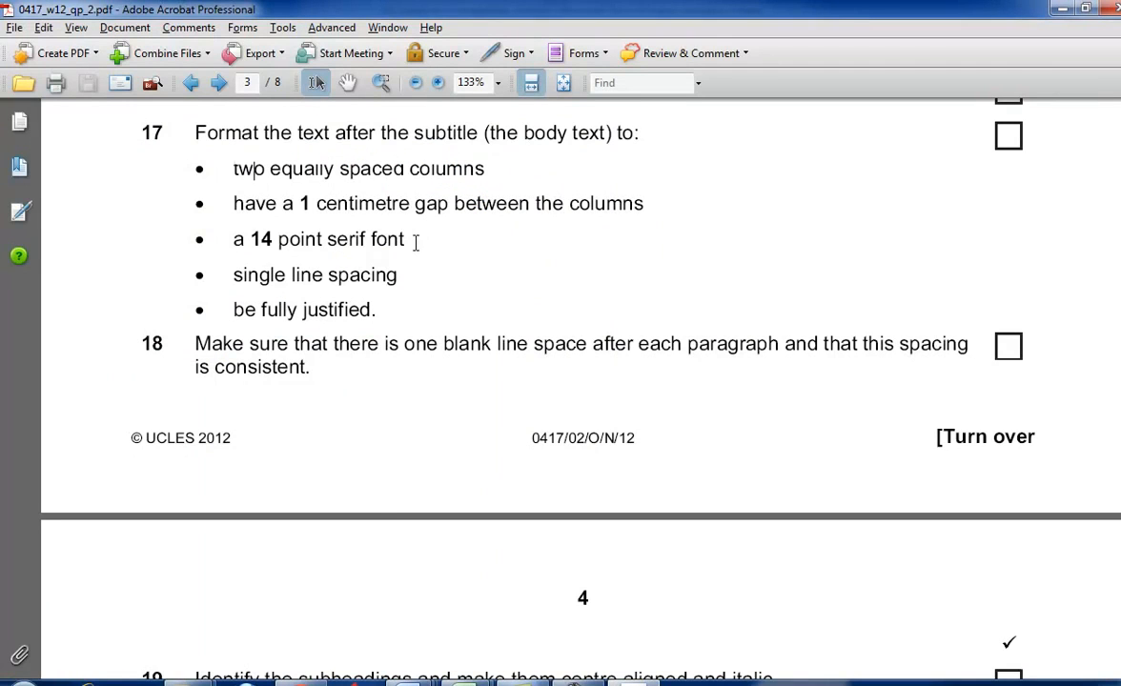
pyautogui.hotkey('alt', 'Tab')
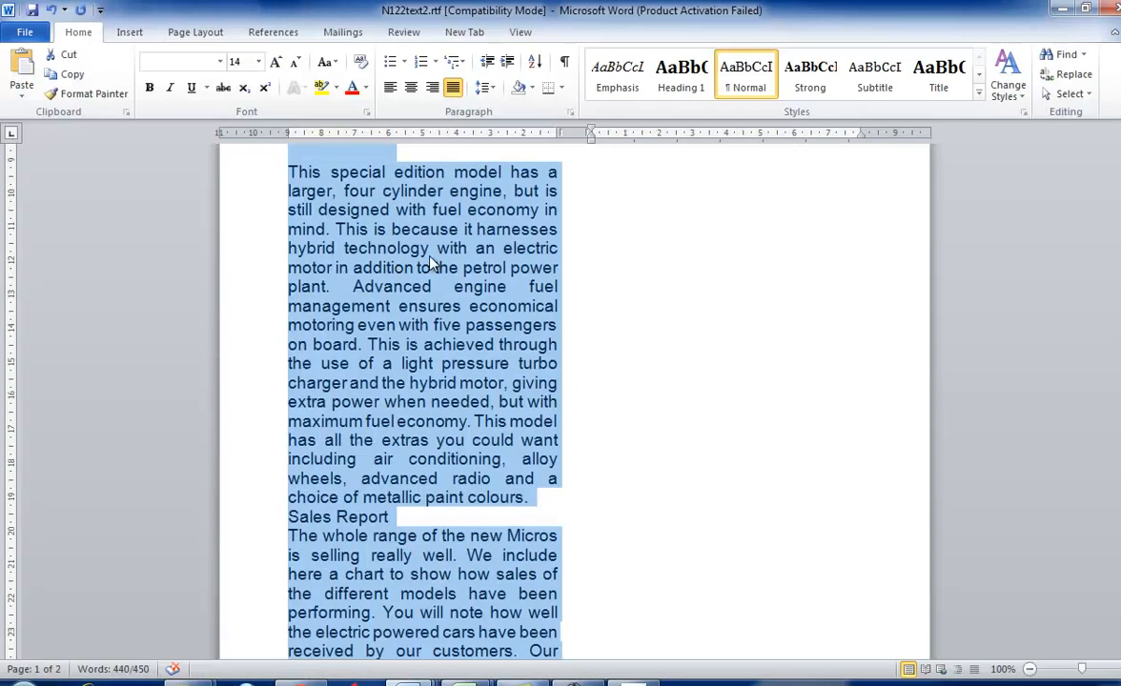
# - Apply single line spacing to the selected body text, check it against task 17, and deselect the text
pyautogui.click(484, 87)
pyautogui.click(507, 113)
pyautogui.hotkey('alt', 'Tab')
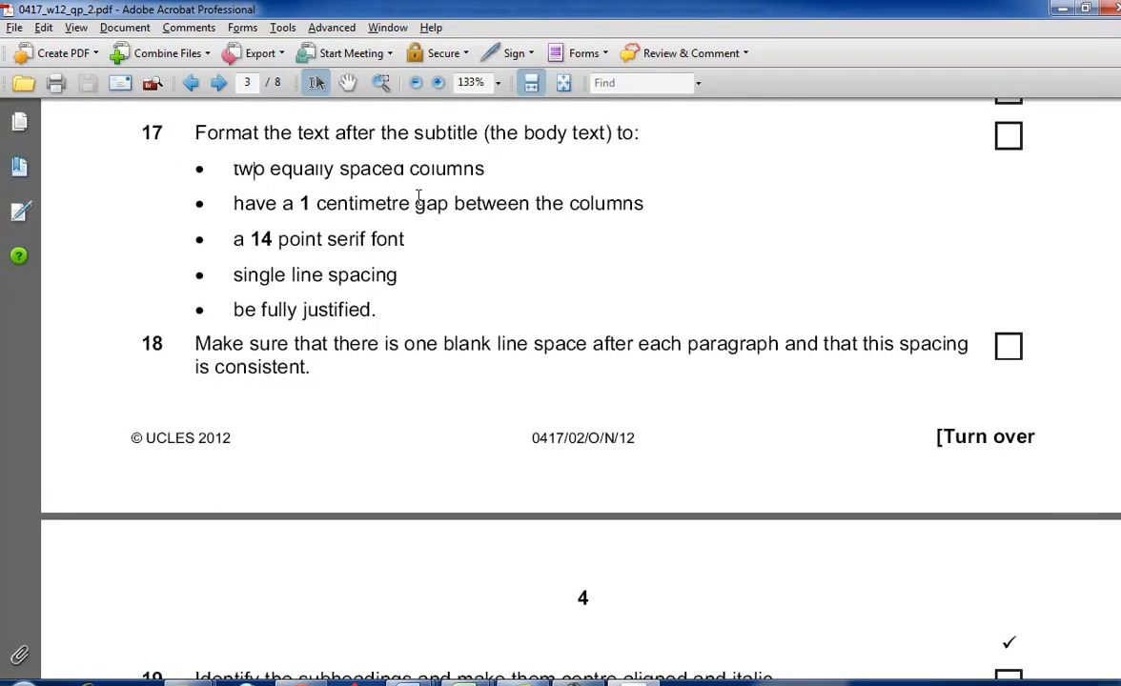
pyautogui.hotkey('alt', 'Tab')
pyautogui.moveTo(1114, 478); pyautogui.dragTo(1114, 406)
pyautogui.click(672, 307)
pyautogui.scroll(4, 669, 308)
# - Read task 18's paragraph spacing requirement and compare tasks 13 to 17 in the question paper with the formatted document
pyautogui.hotkey('alt', 'Tab')
pyautogui.scroll(-2, 658, 340)
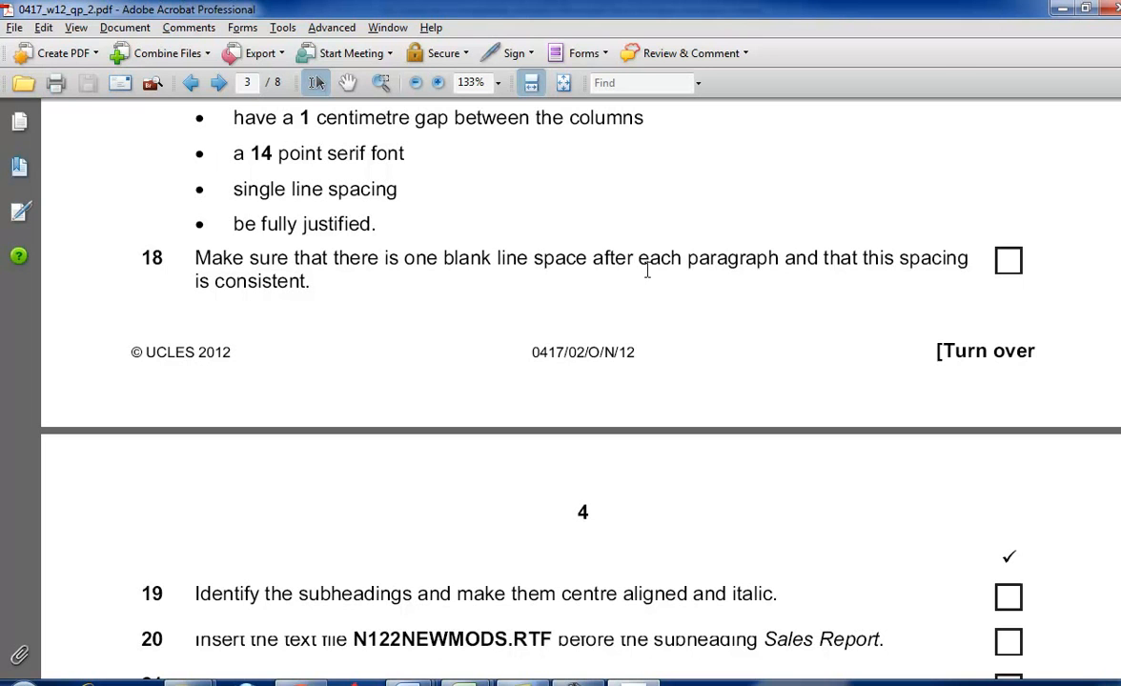
pyautogui.hotkey('alt', 'Tab')
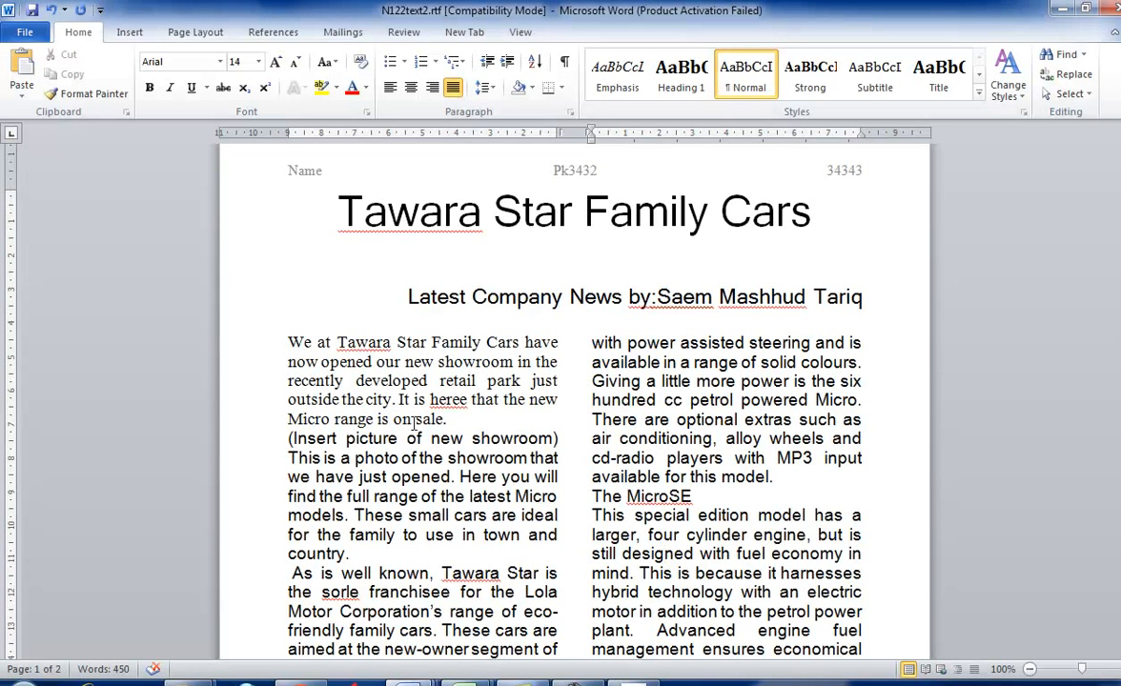
pyautogui.scroll(-3, 412, 423)
pyautogui.click(416, 426)
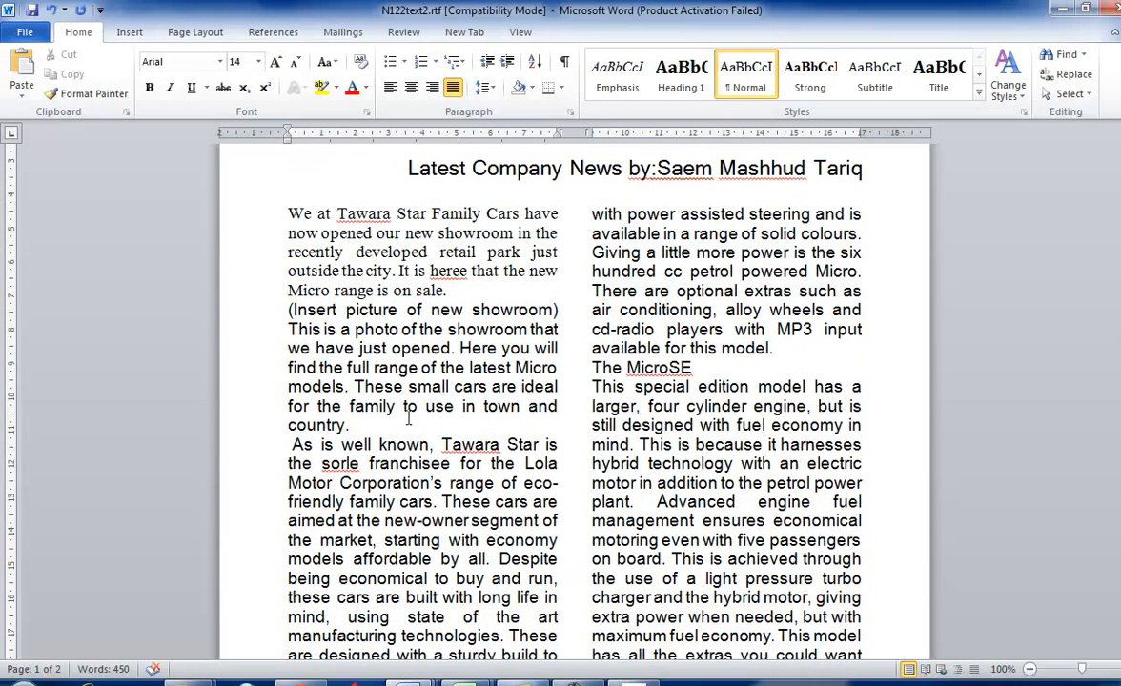
pyautogui.hotkey('alt', 'Tab')
pyautogui.scroll(3, 373, 375)
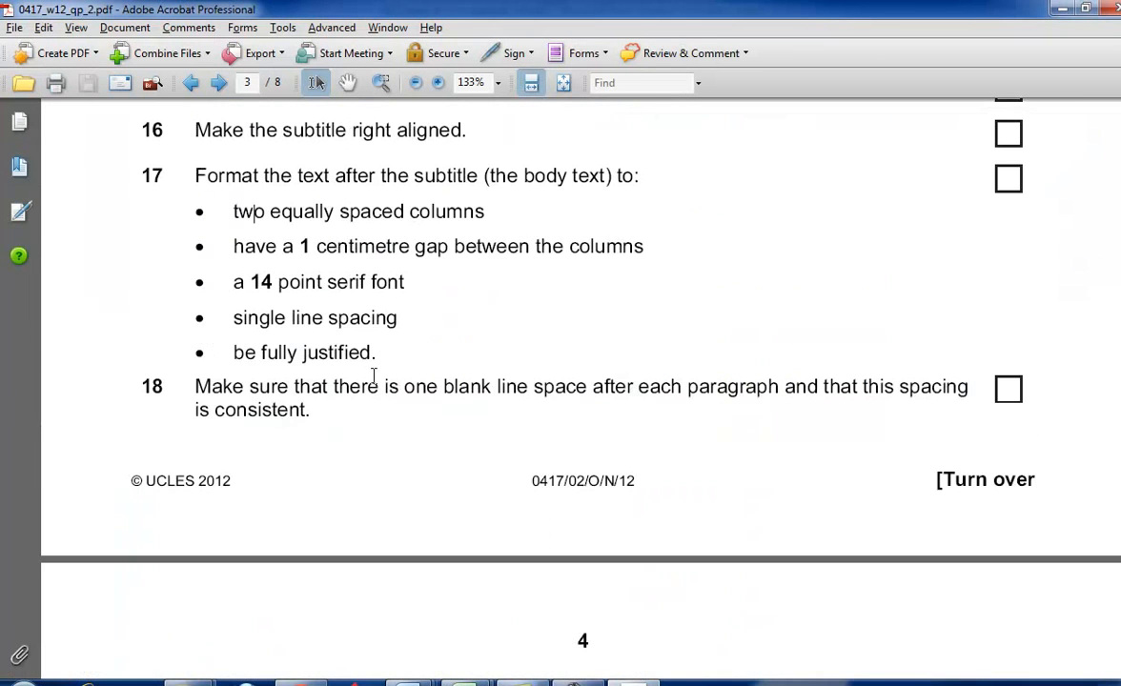
pyautogui.scroll(3, 374, 374)
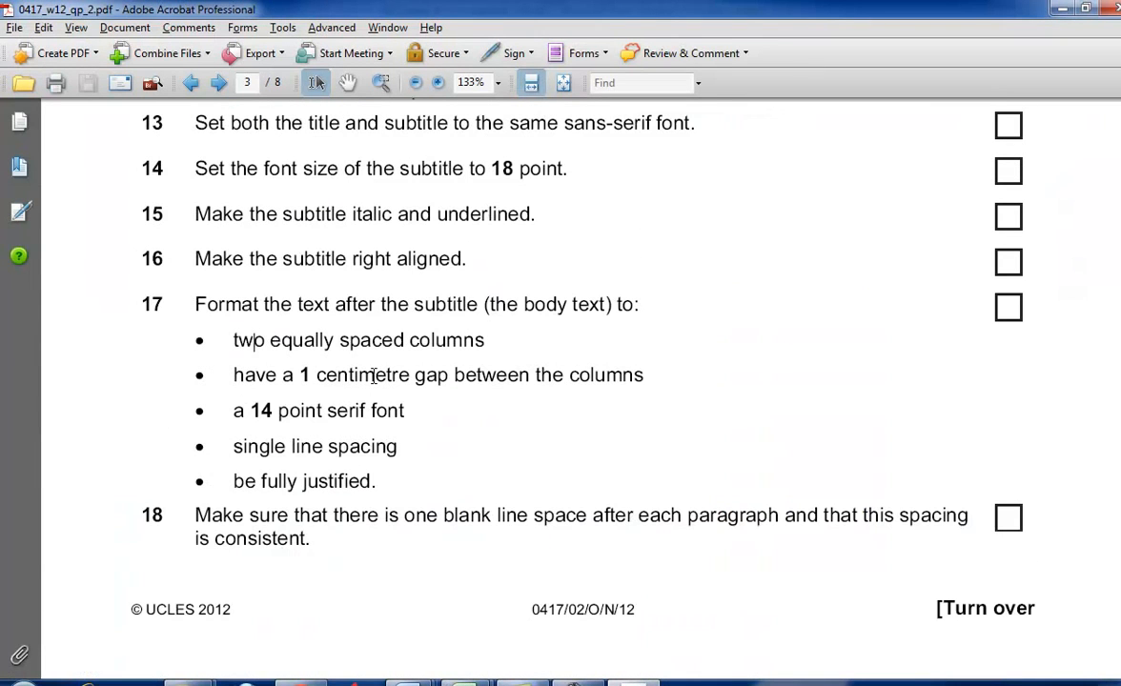
pyautogui.scroll(2, 374, 375)
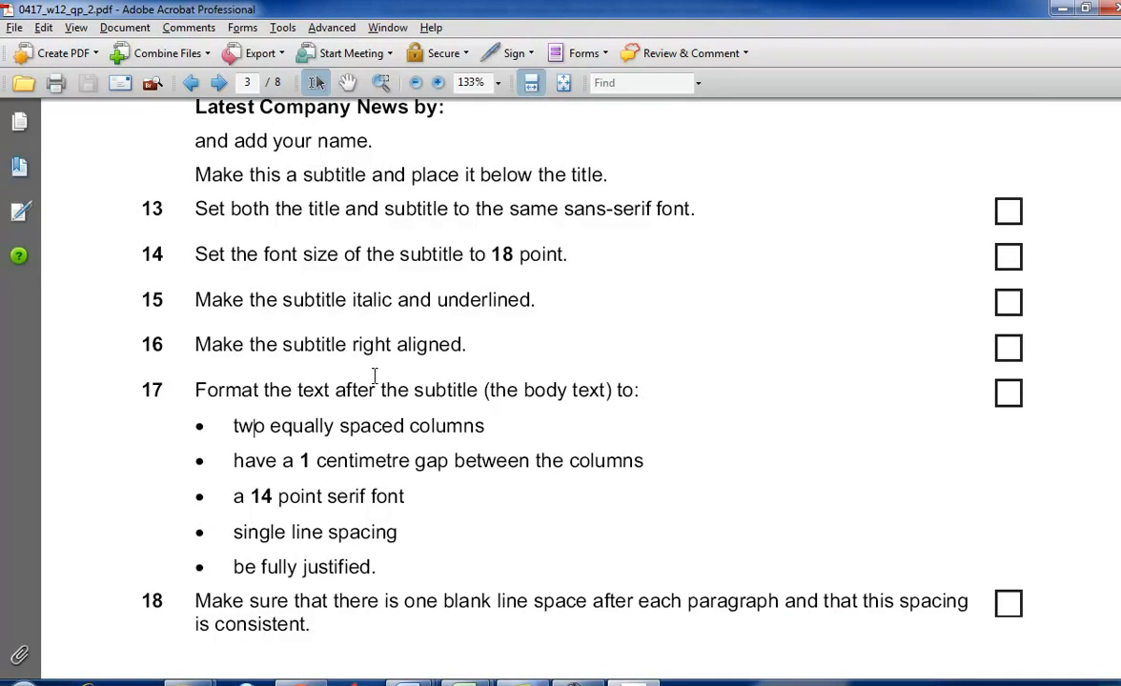
pyautogui.scroll(-1, 374, 375)
# - Examine the fonts of the first two body paragraphs in Word against task 17's serif font requirement
pyautogui.hotkey('alt', 'Tab')
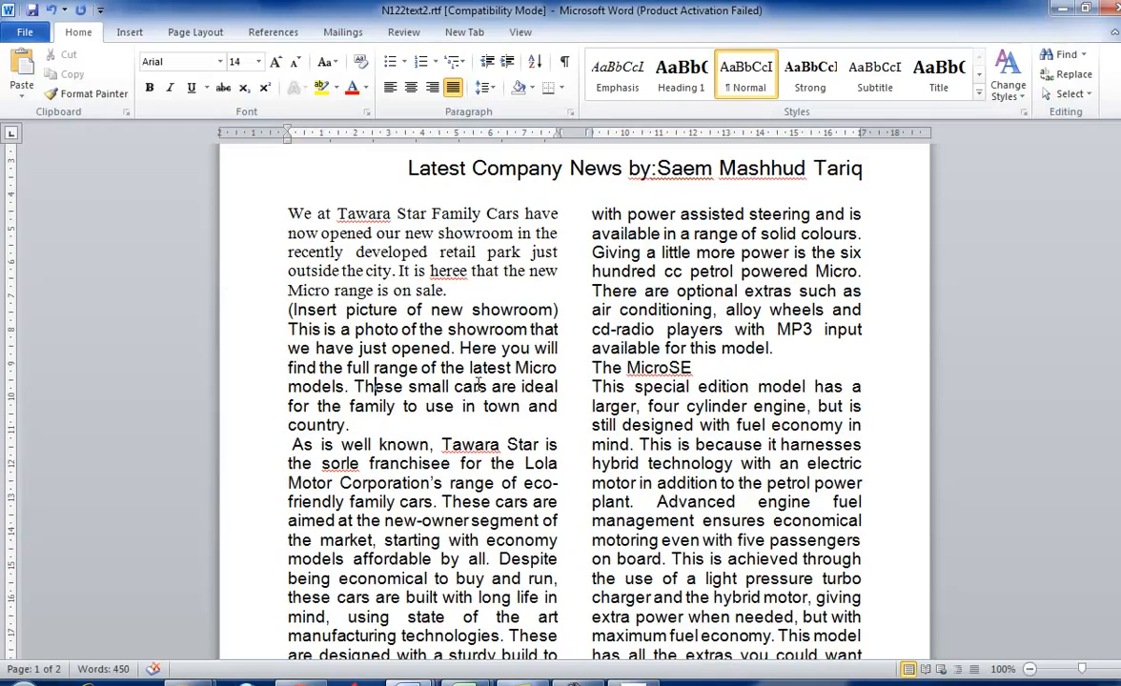
pyautogui.scroll(-10, 479, 383)
pyautogui.scroll(6, 480, 381)
pyautogui.scroll(5, 481, 381)
pyautogui.click(486, 325)
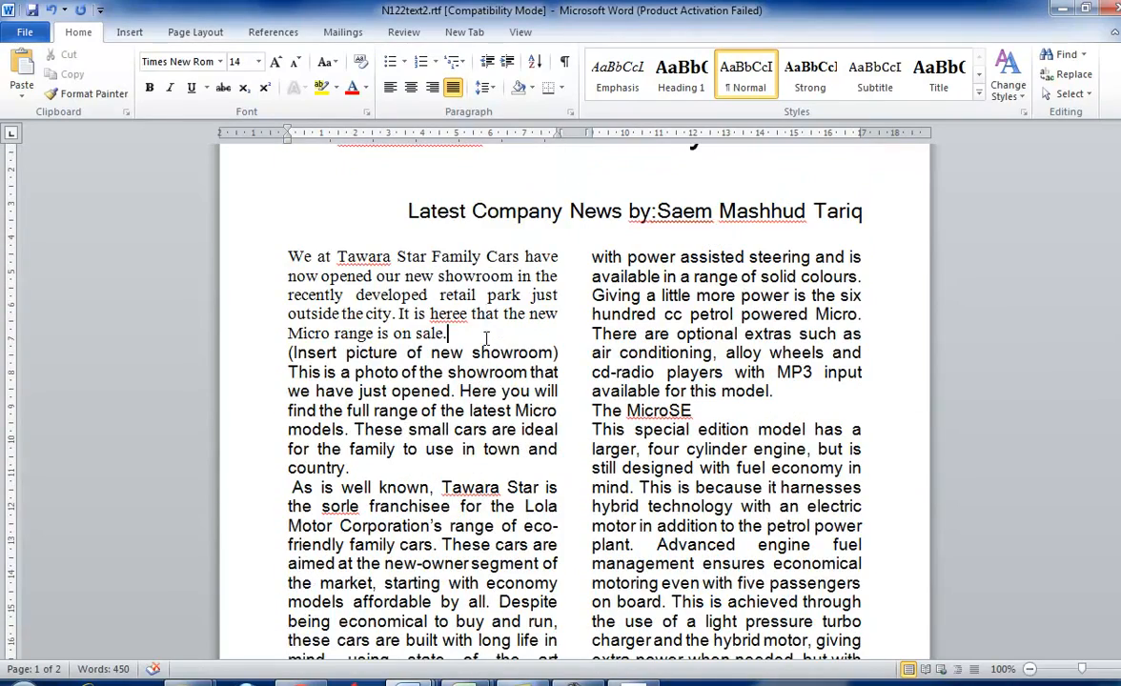
pyautogui.click(396, 373)
pyautogui.click(390, 335)
pyautogui.click(434, 354)
pyautogui.hotkey('alt', 'Tab')
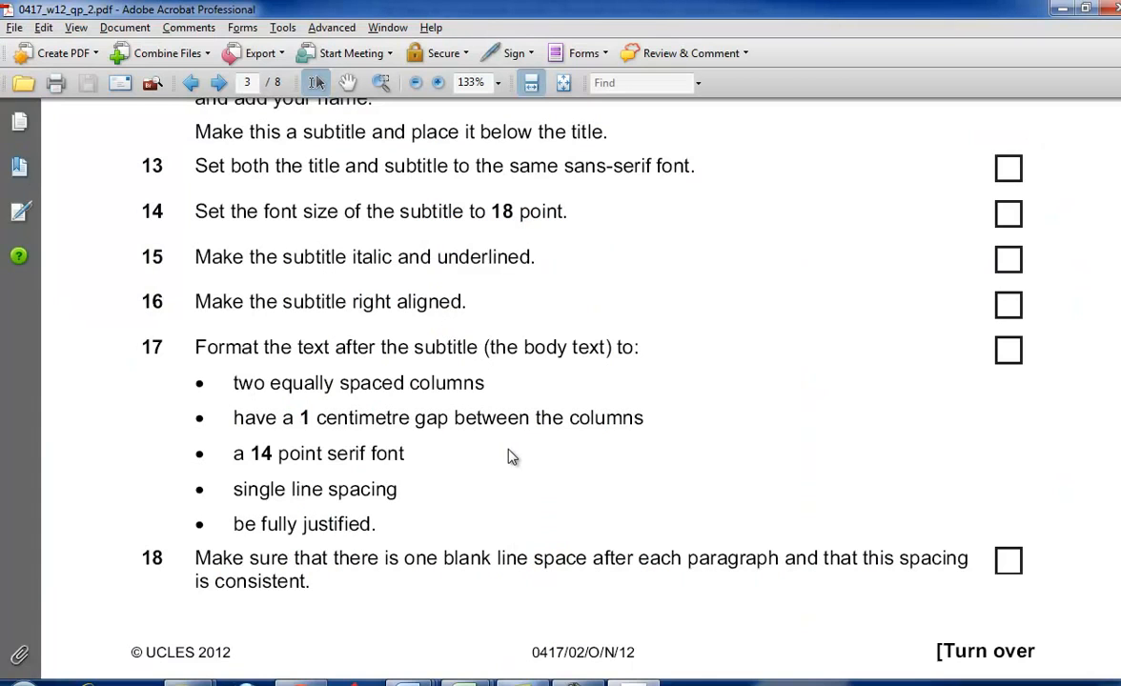
pyautogui.hotkey('alt', 'Tab')
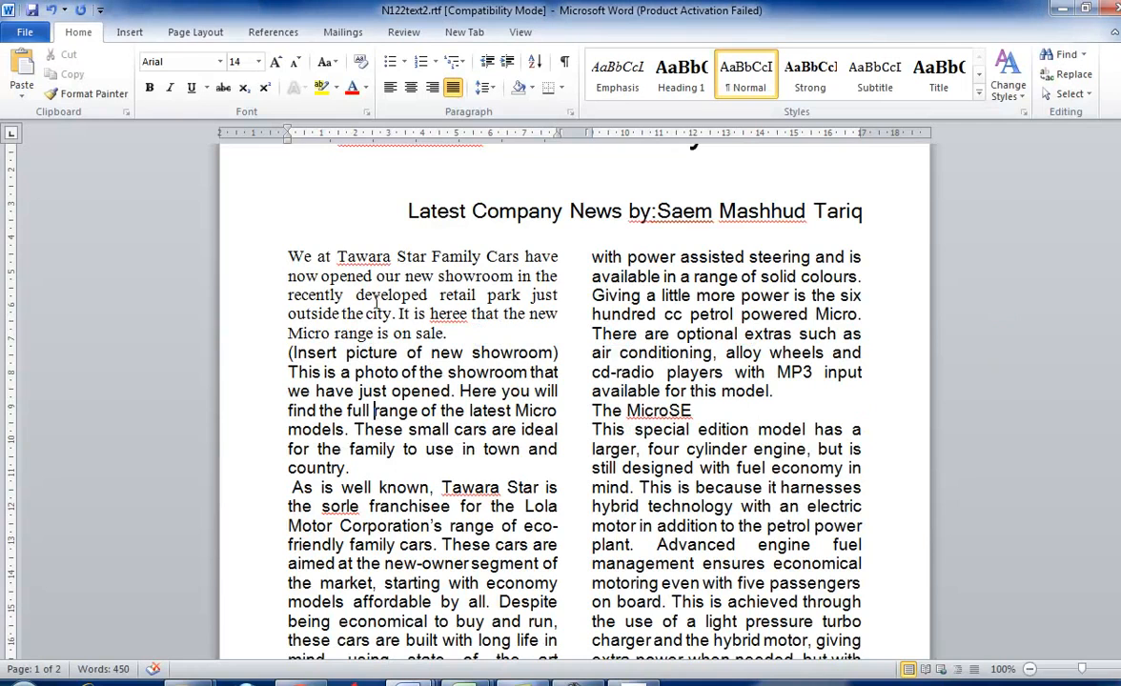
# - Review the header, footer and title tasks in the question paper
pyautogui.hotkey('alt', 'Tab')
pyautogui.scroll(5, 443, 384)
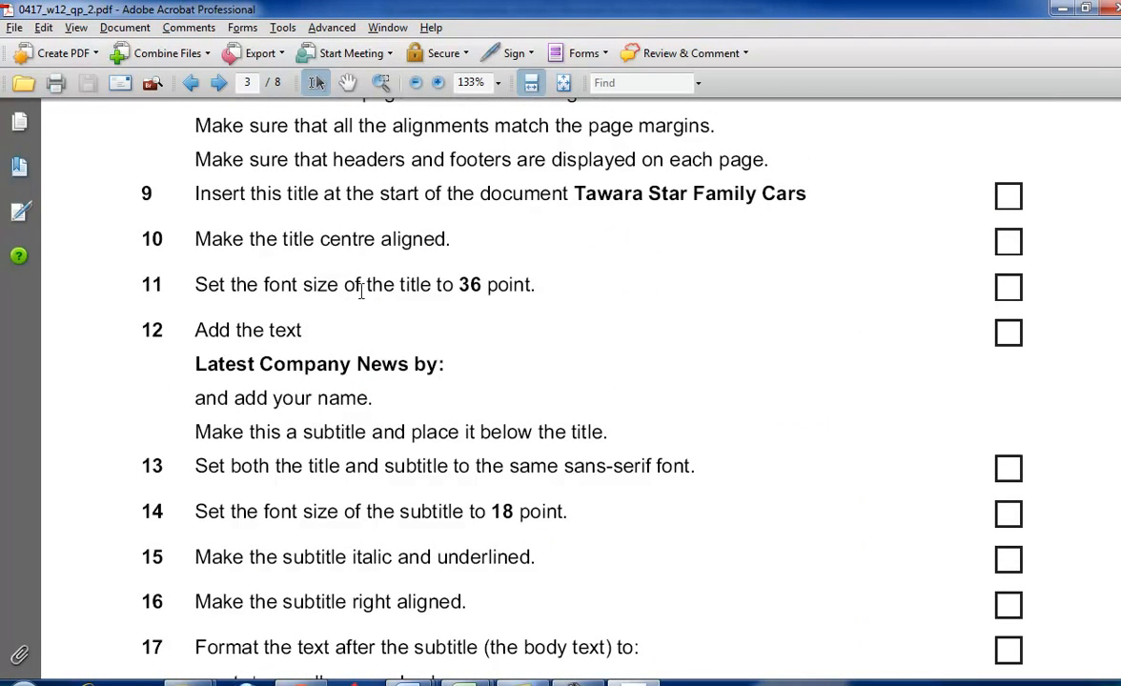
pyautogui.scroll(6, 415, 292)
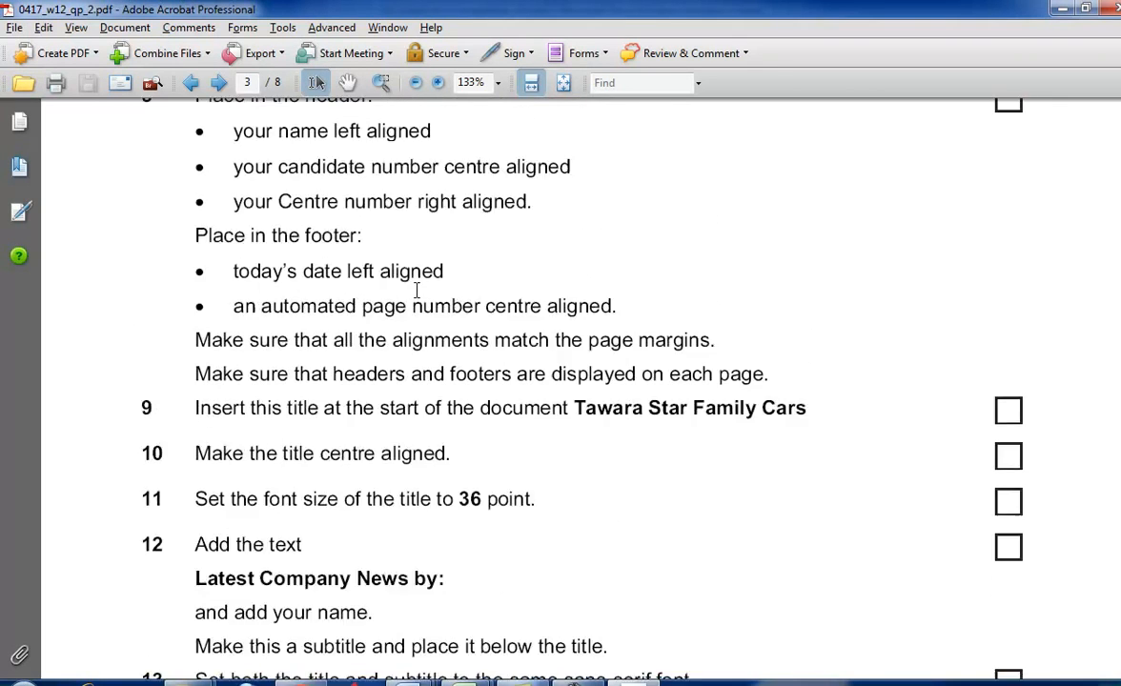
pyautogui.scroll(2, 415, 291)
pyautogui.scroll(-7, 444, 301)
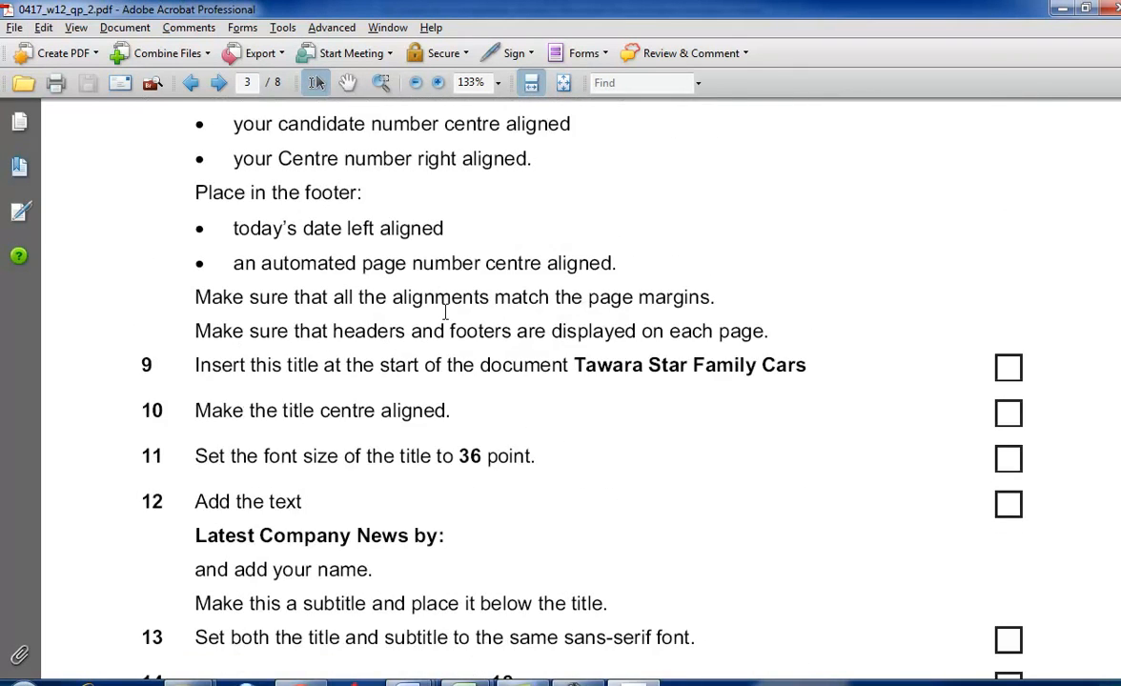
pyautogui.scroll(-3, 482, 381)
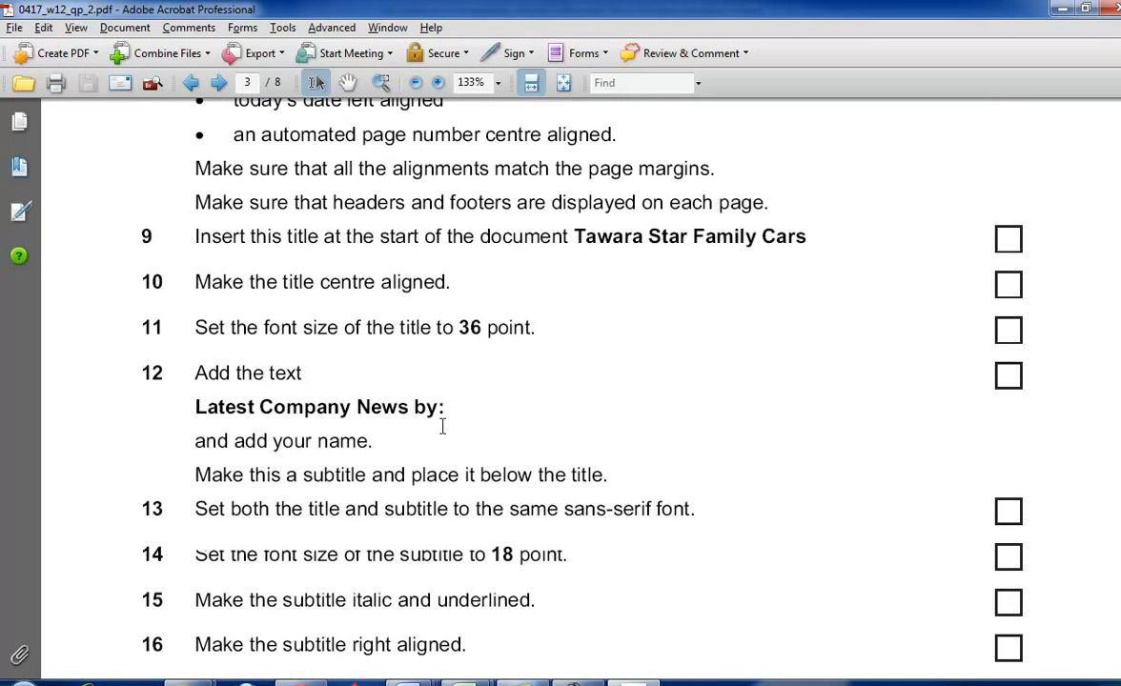
# - Review tasks 12 to 17 in the question paper, highlighting the subtitle text, 18 point size, 1 centimetre gap and 14 point font
pyautogui.moveTo(195, 407); pyautogui.dragTo(460, 420)
pyautogui.scroll(-1, 470, 424)
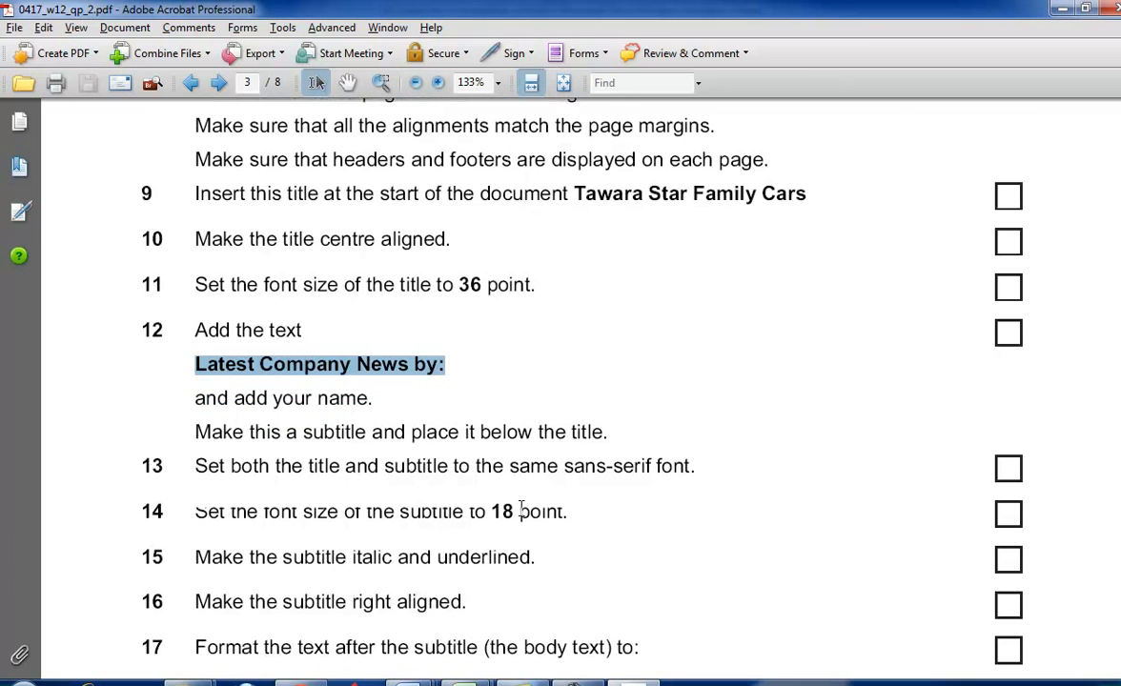
pyautogui.moveTo(231, 466); pyautogui.dragTo(303, 467)
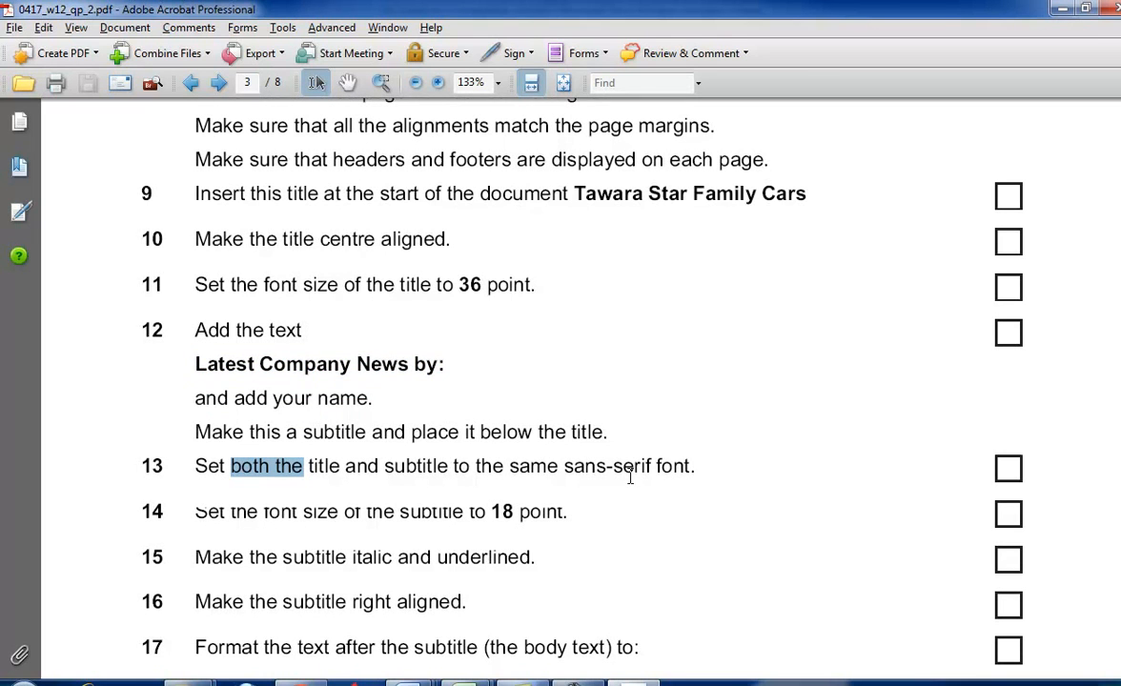
pyautogui.scroll(-3, 630, 476)
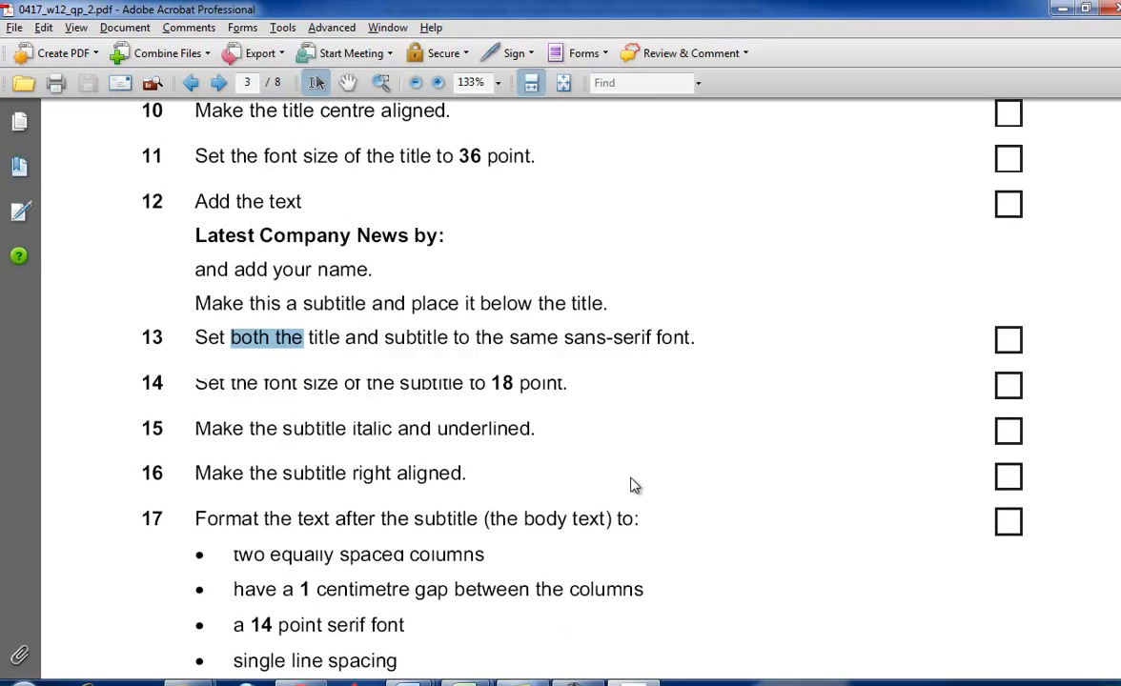
pyautogui.moveTo(196, 382); pyautogui.dragTo(513, 385)
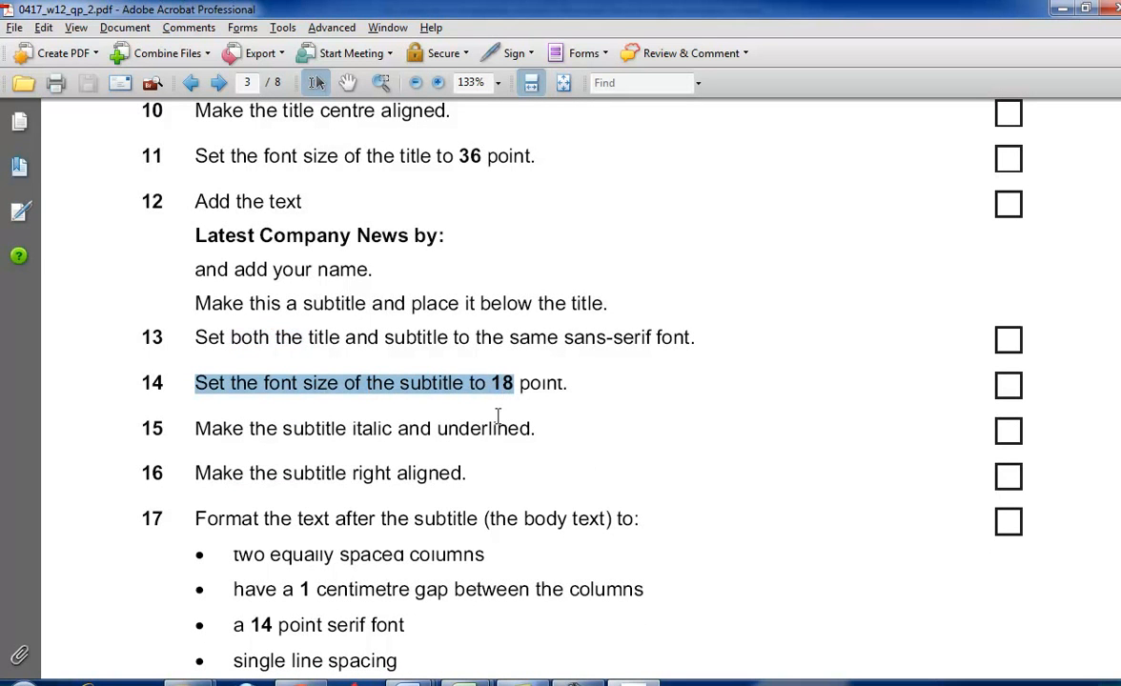
pyautogui.scroll(-1, 574, 462)
pyautogui.moveTo(303, 517); pyautogui.dragTo(316, 547)
pyautogui.scroll(-1, 445, 551)
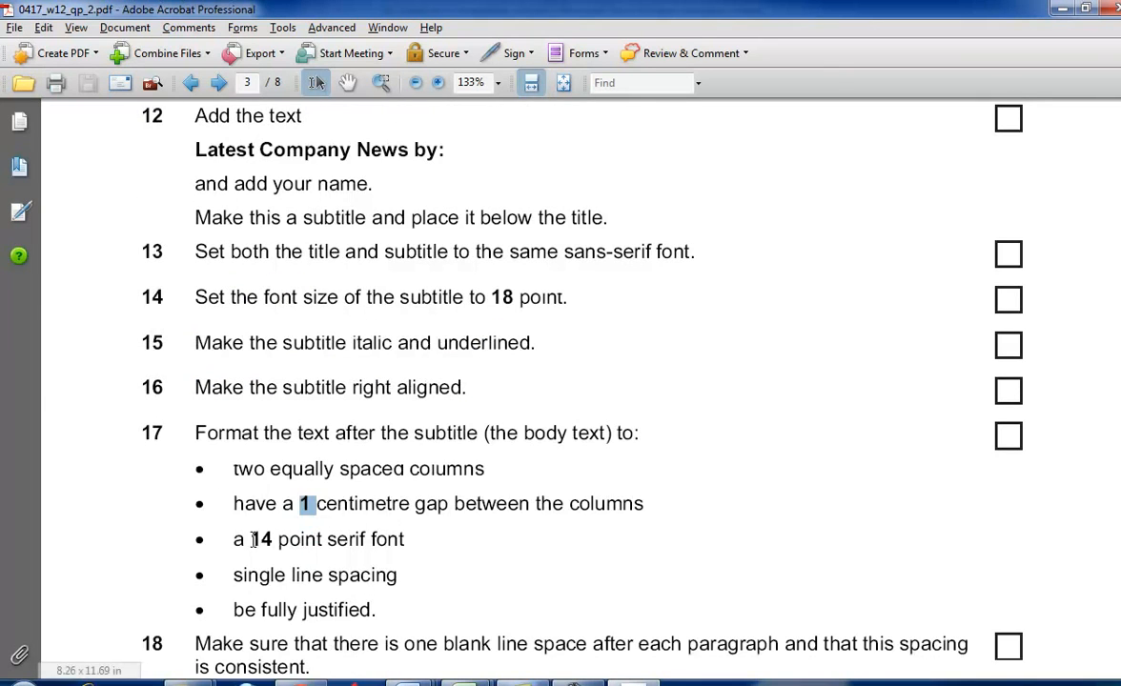
pyautogui.moveTo(249, 539); pyautogui.dragTo(275, 540)
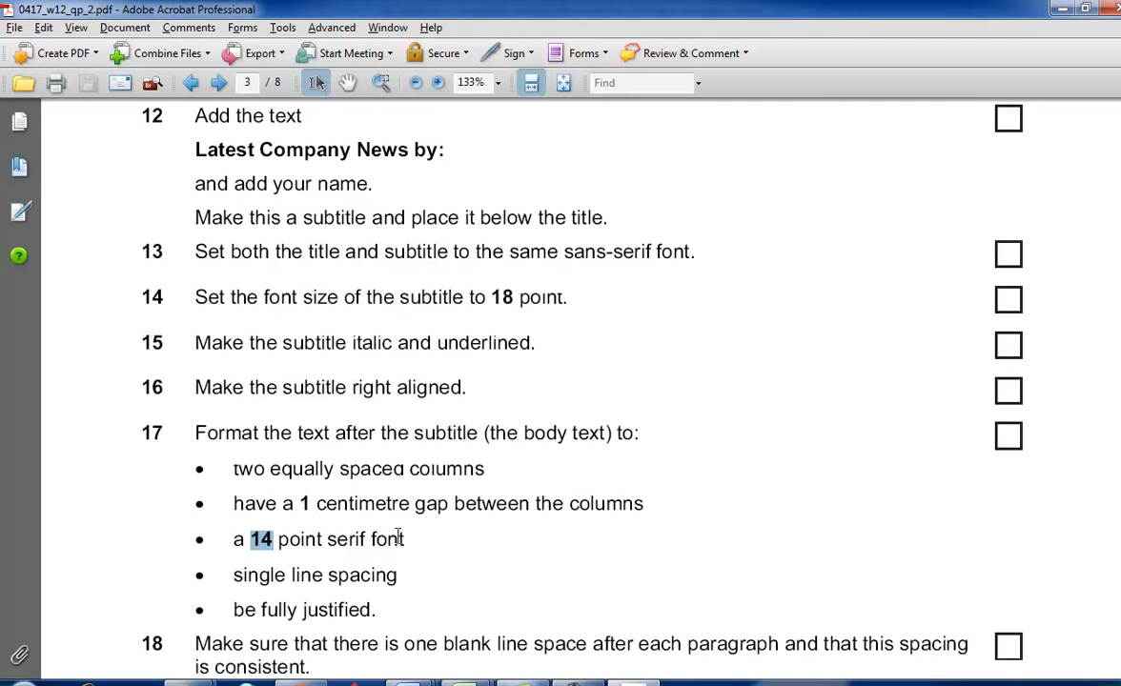
# - Switch to Word and set all the body text after the subtitle to Times New Roman
pyautogui.hotkey('alt', 'Tab')
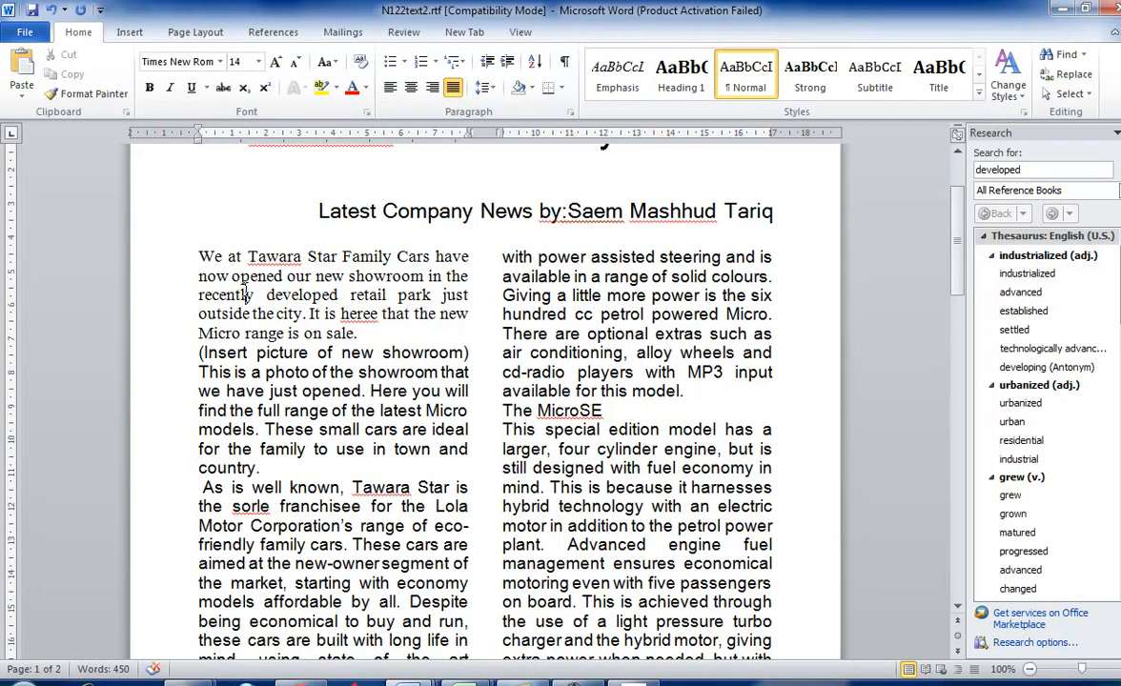
pyautogui.click(220, 62)
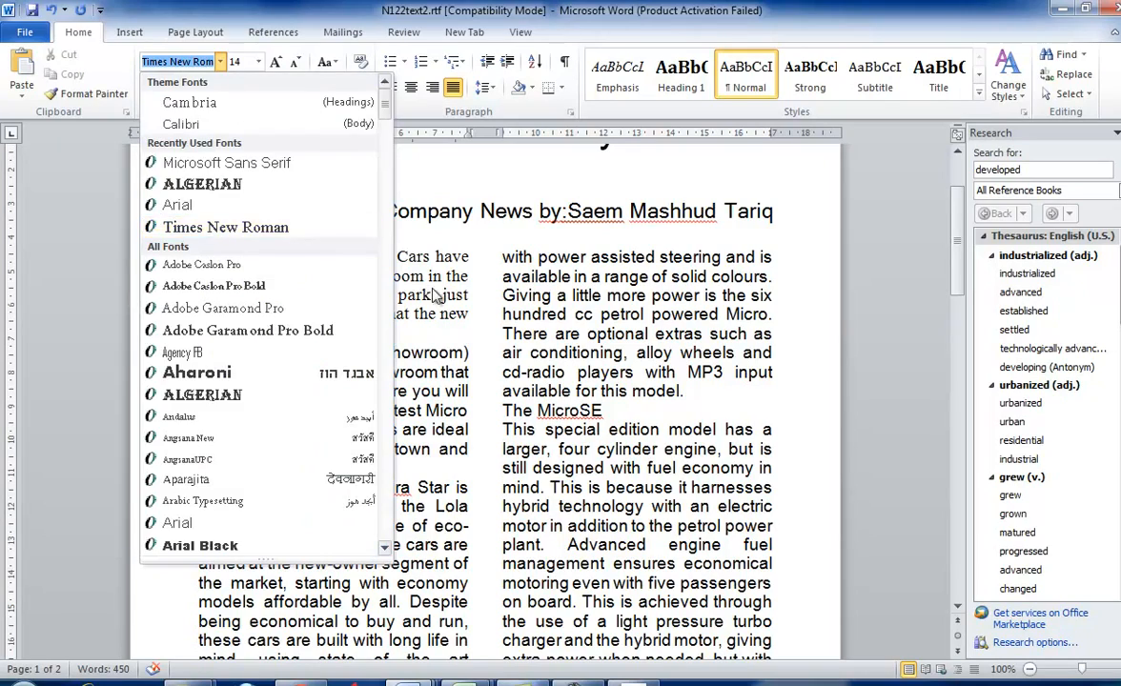
pyautogui.click(197, 252)
pyautogui.moveTo(202, 255); pyautogui.dragTo(742, 560)
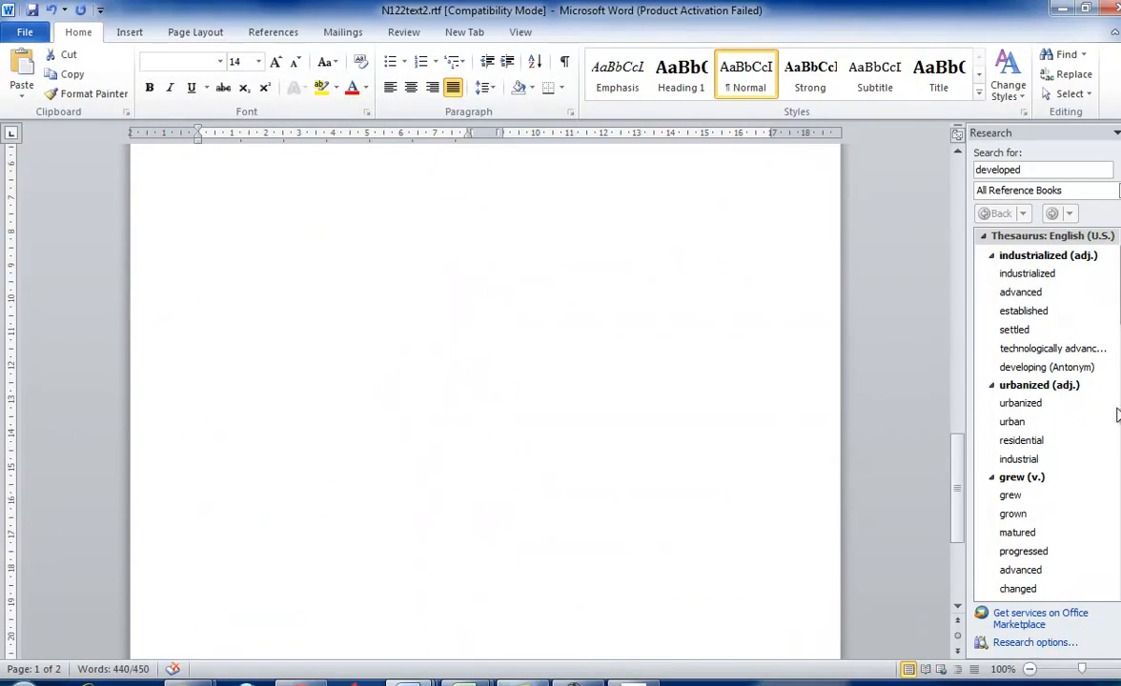
pyautogui.moveTo(959, 486); pyautogui.dragTo(958, 190)
pyautogui.click(220, 61)
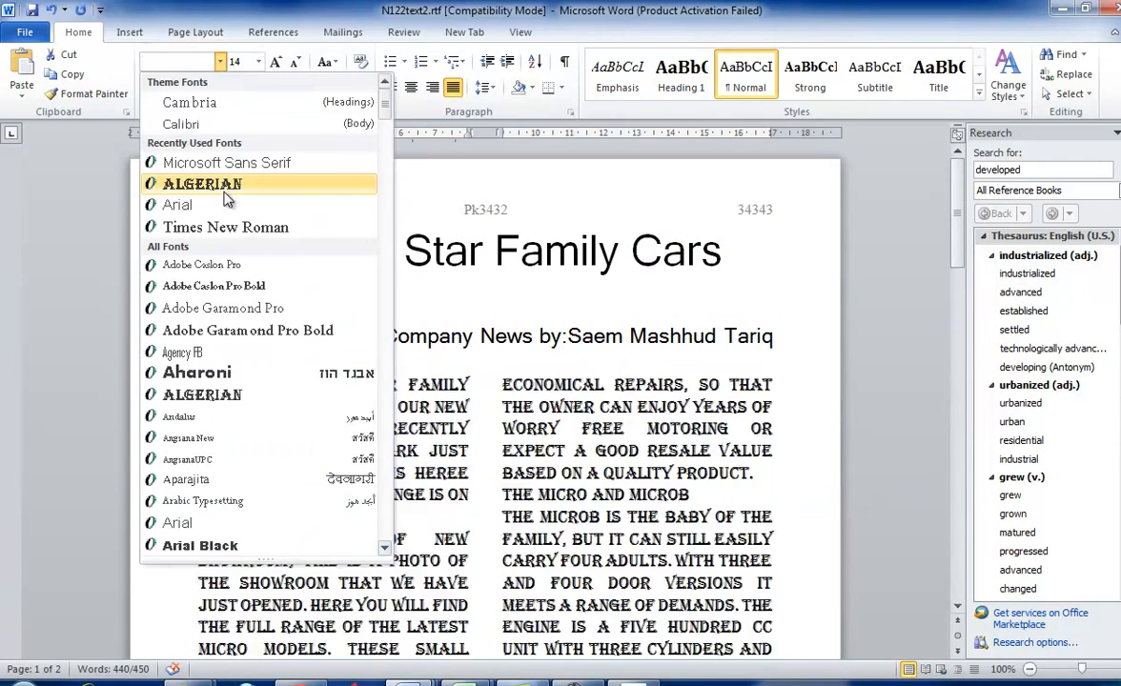
pyautogui.click(219, 226)
pyautogui.click(387, 480)
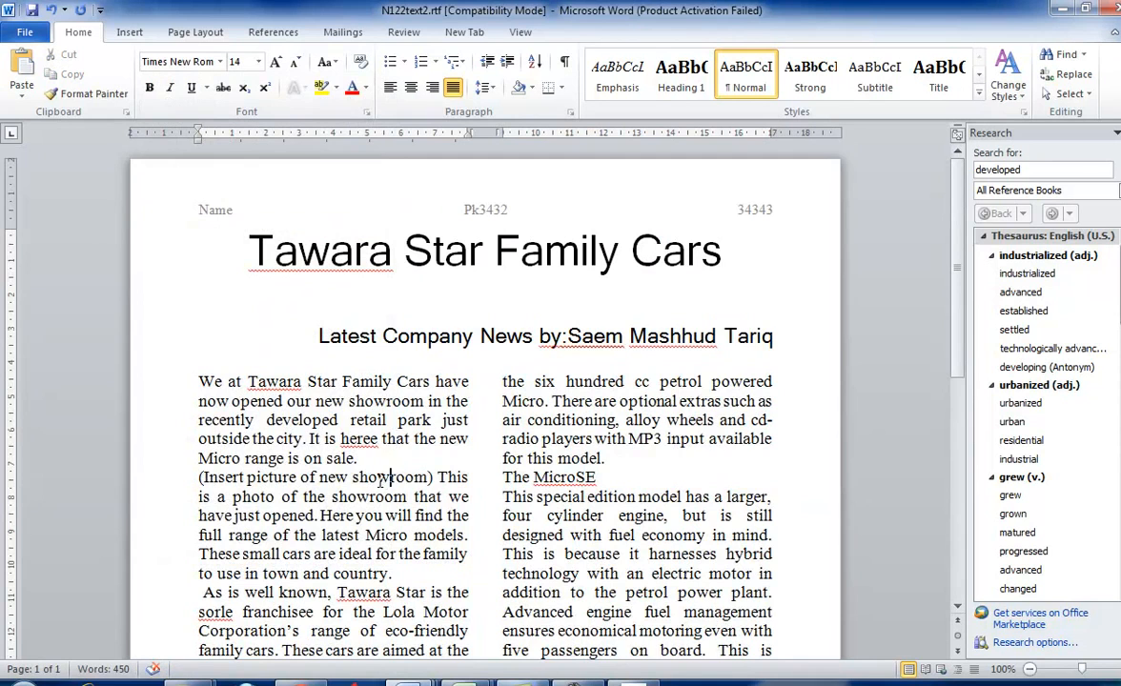
# - Check the reformatted body text and reread tasks 17 and 18 in the question paper
pyautogui.scroll(-3, 401, 444)
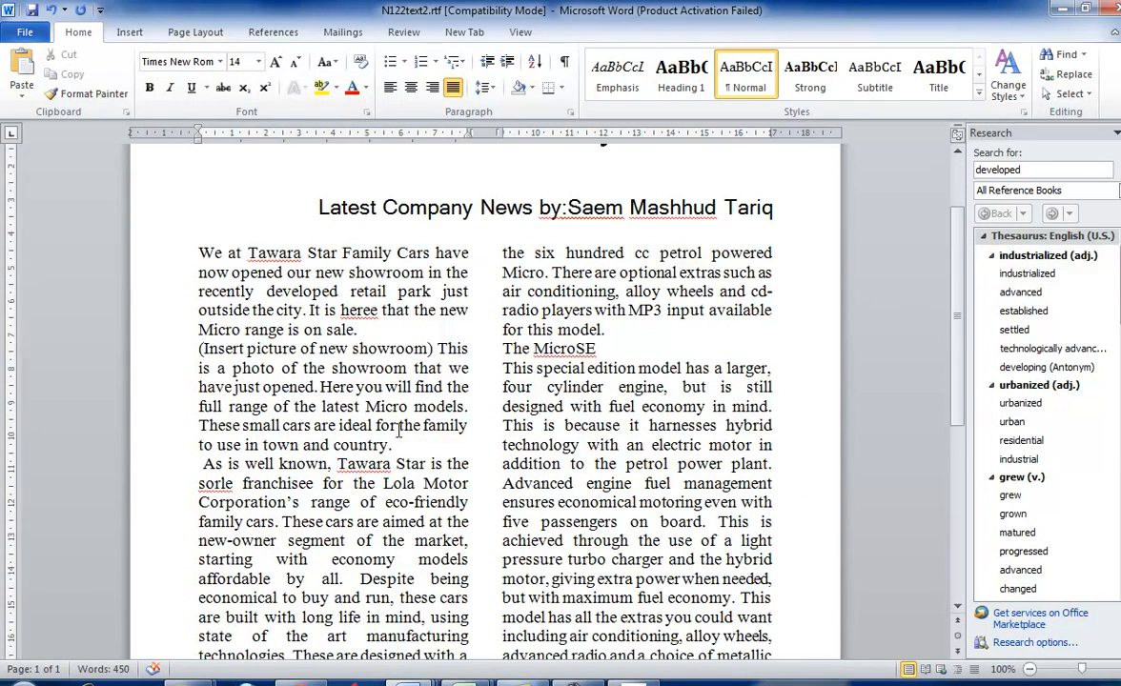
pyautogui.hotkey('alt', 'Tab')
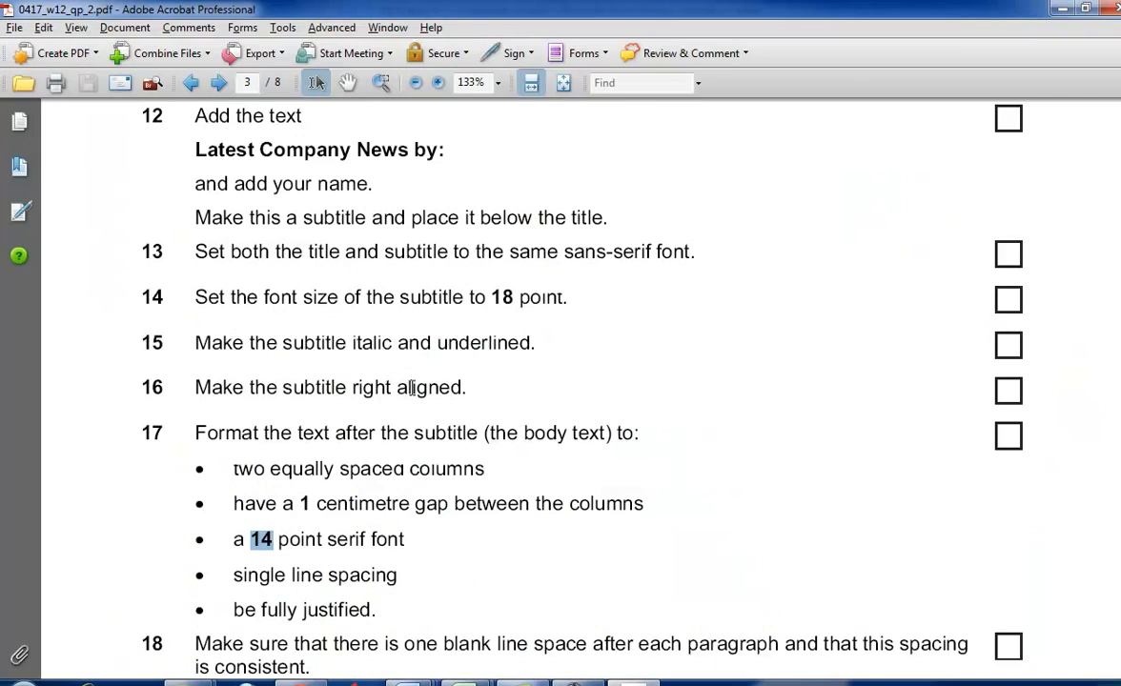
pyautogui.scroll(-3, 412, 387)
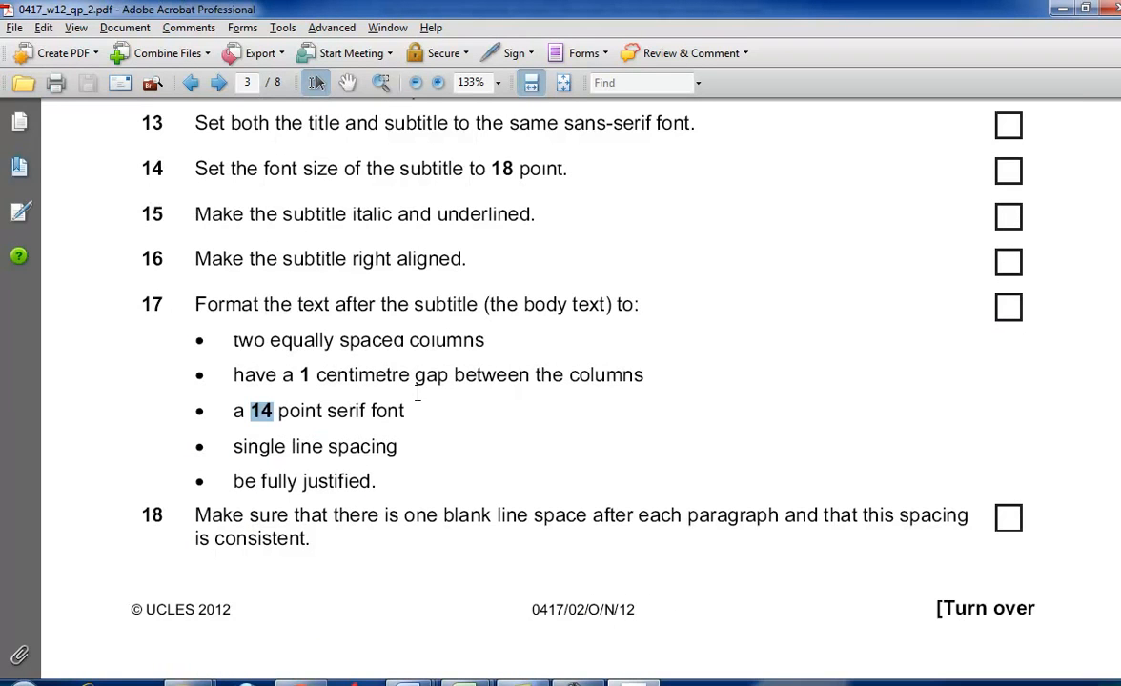
pyautogui.scroll(-3, 417, 393)
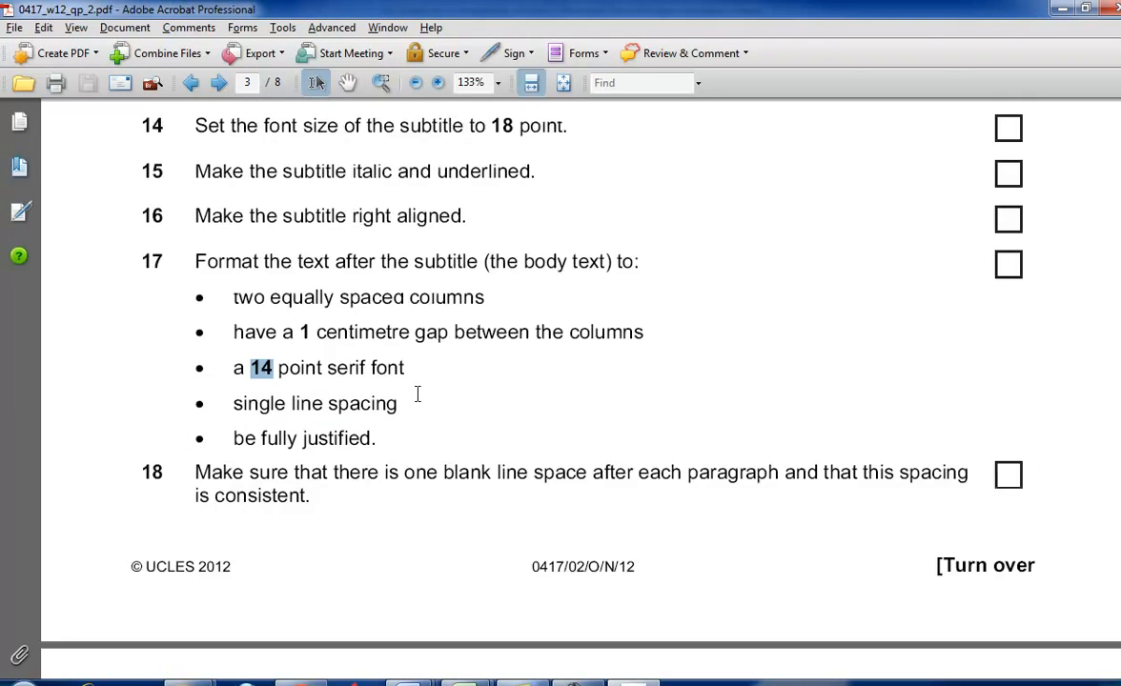
# - Switch to Word and insert a blank line after the opening, showroom photo and 'As is well known' paragraphs of the body text
pyautogui.hotkey('alt', 'Tab')
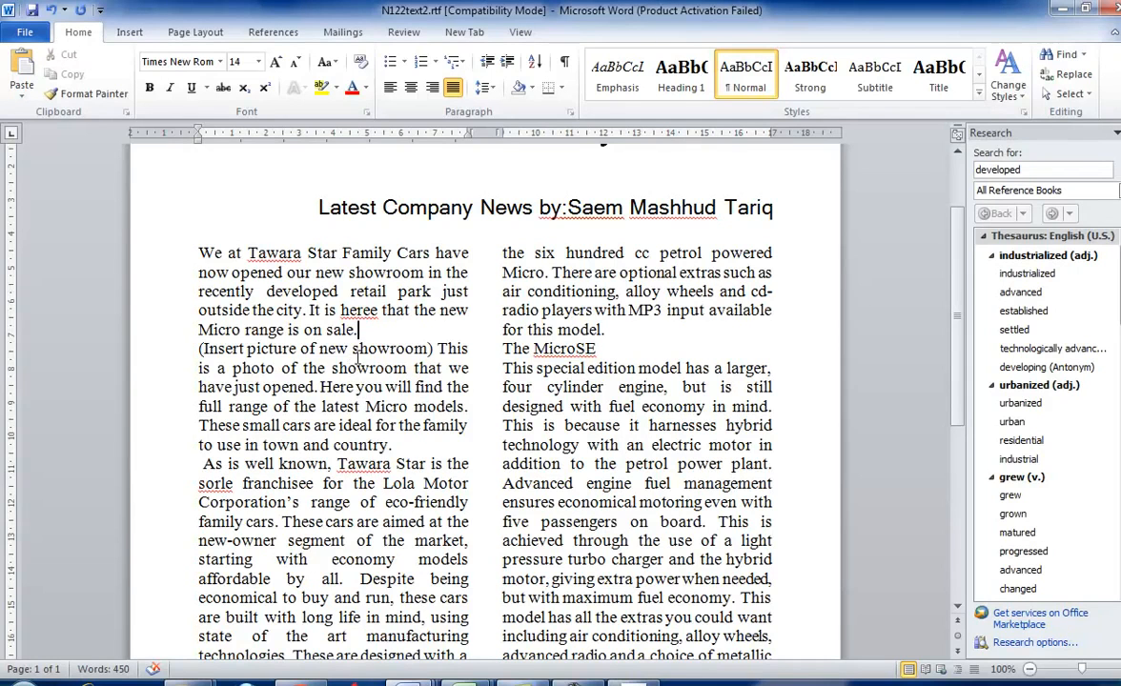
pyautogui.press('Return')
pyautogui.scroll(-2, 391, 374)
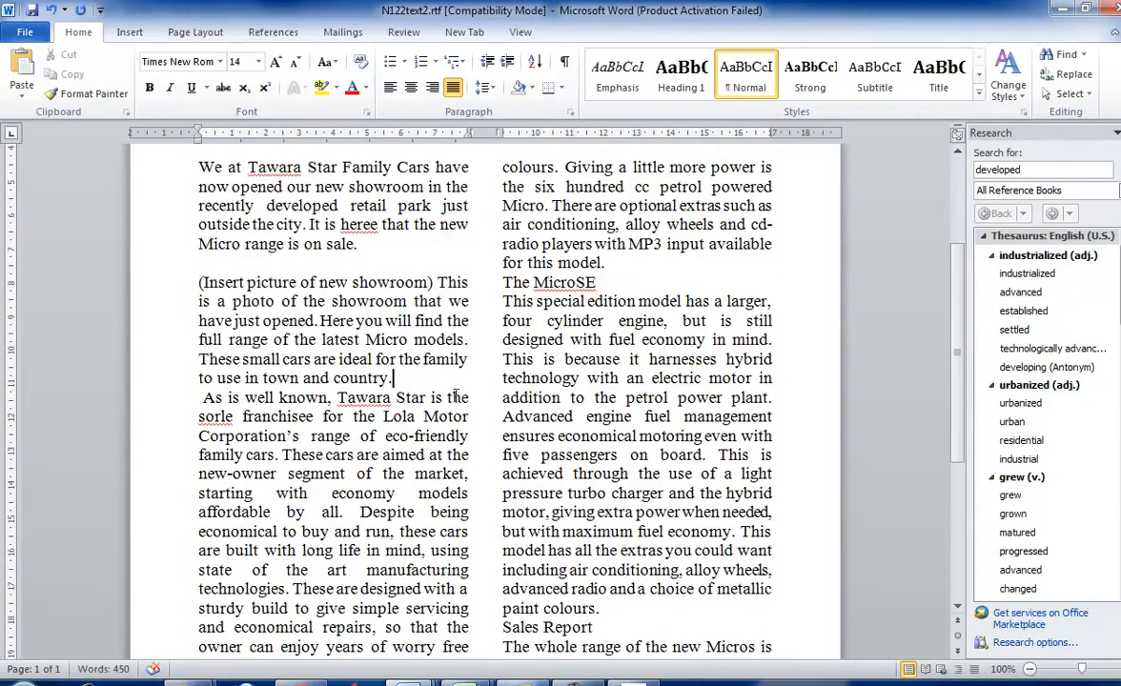
pyautogui.press('Return')
pyautogui.scroll(-3, 419, 448)
pyautogui.scroll(-3, 424, 519)
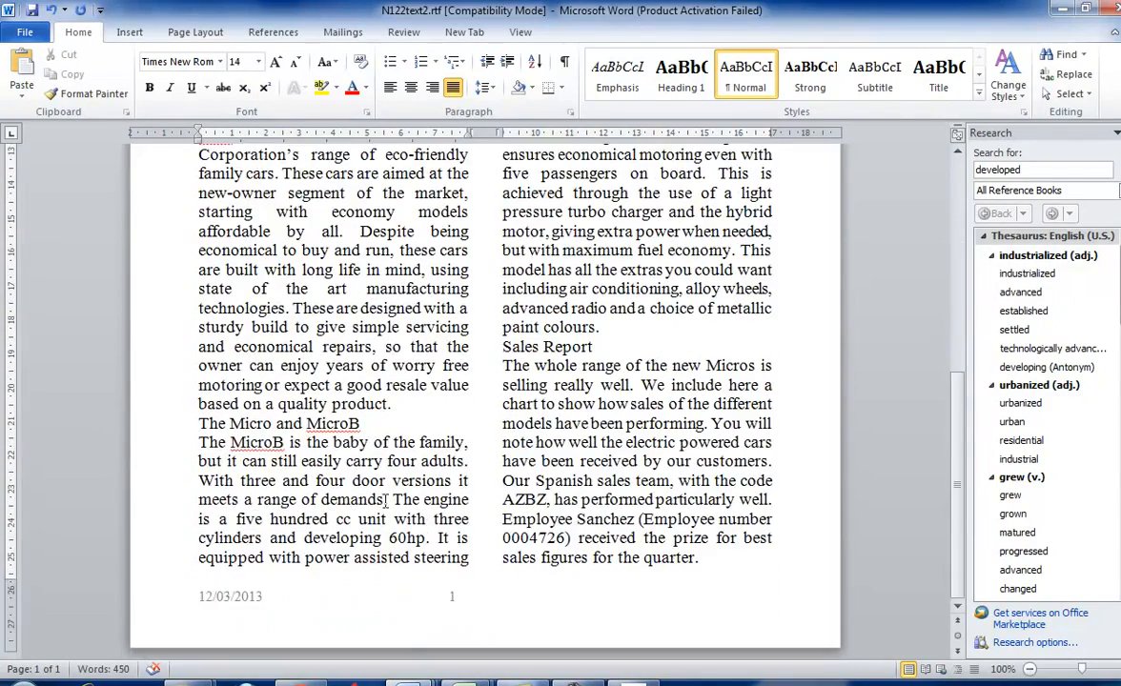
pyautogui.press('Return')
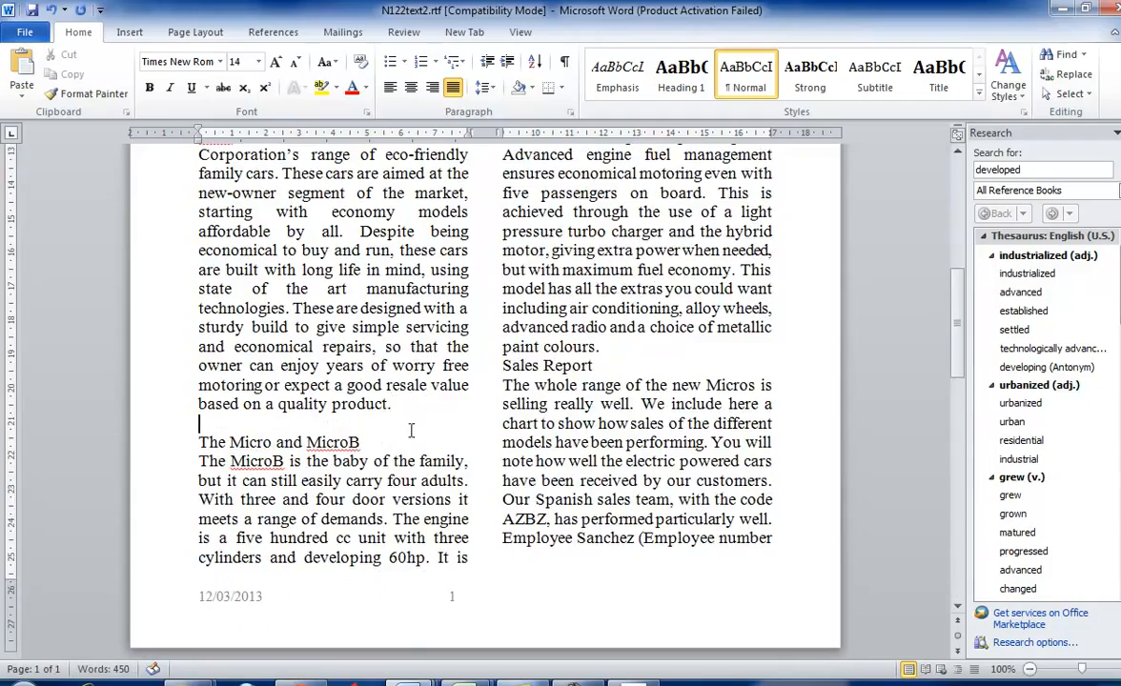
# - Insert a blank line before each of the subheadings The MicroSE and Sales Report
pyautogui.scroll(7, 449, 428)
pyautogui.scroll(2, 506, 403)
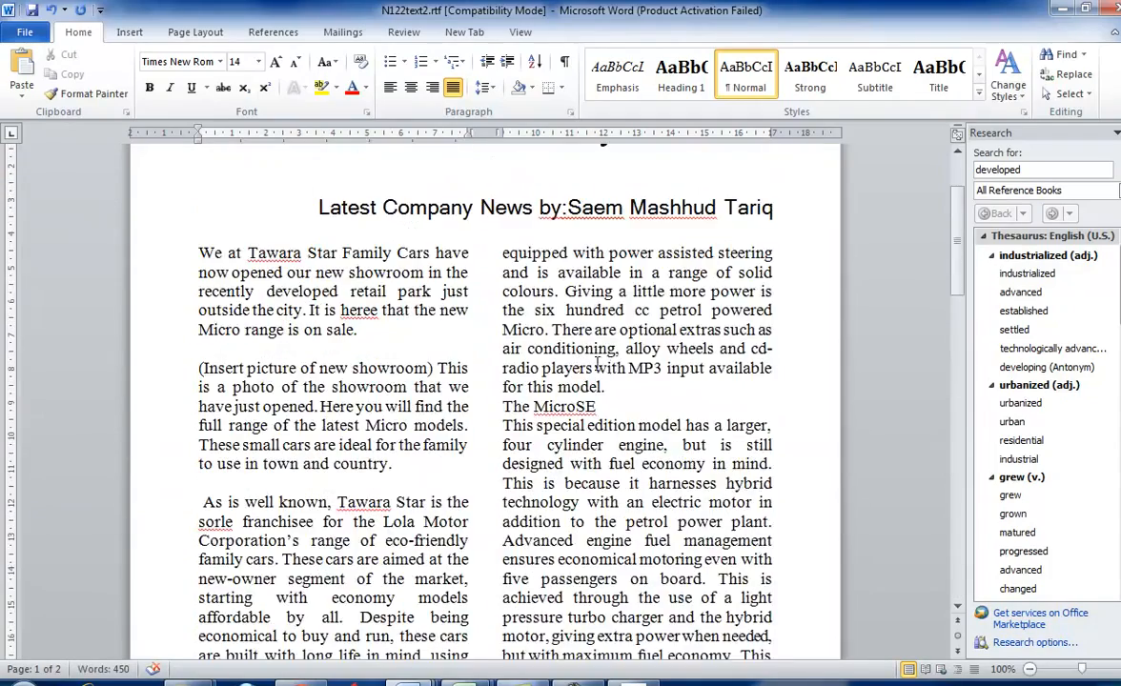
pyautogui.click(634, 387)
pyautogui.press('Return')
pyautogui.scroll(-7, 634, 401)
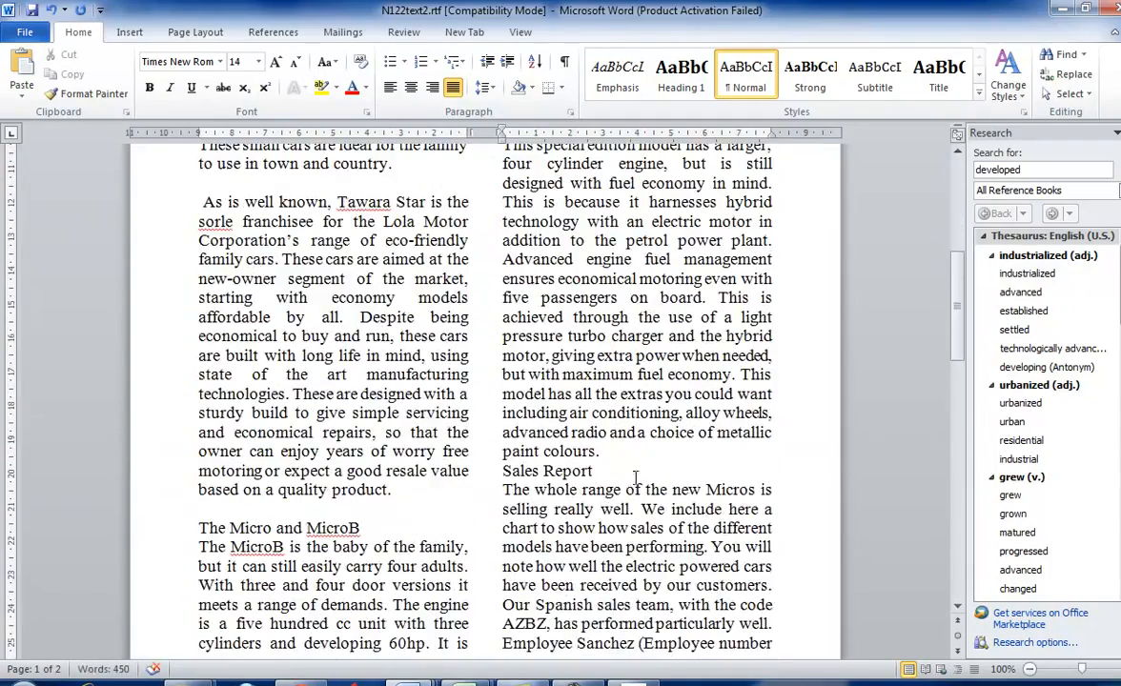
pyautogui.press('Return')
pyautogui.scroll(-7, 632, 461)
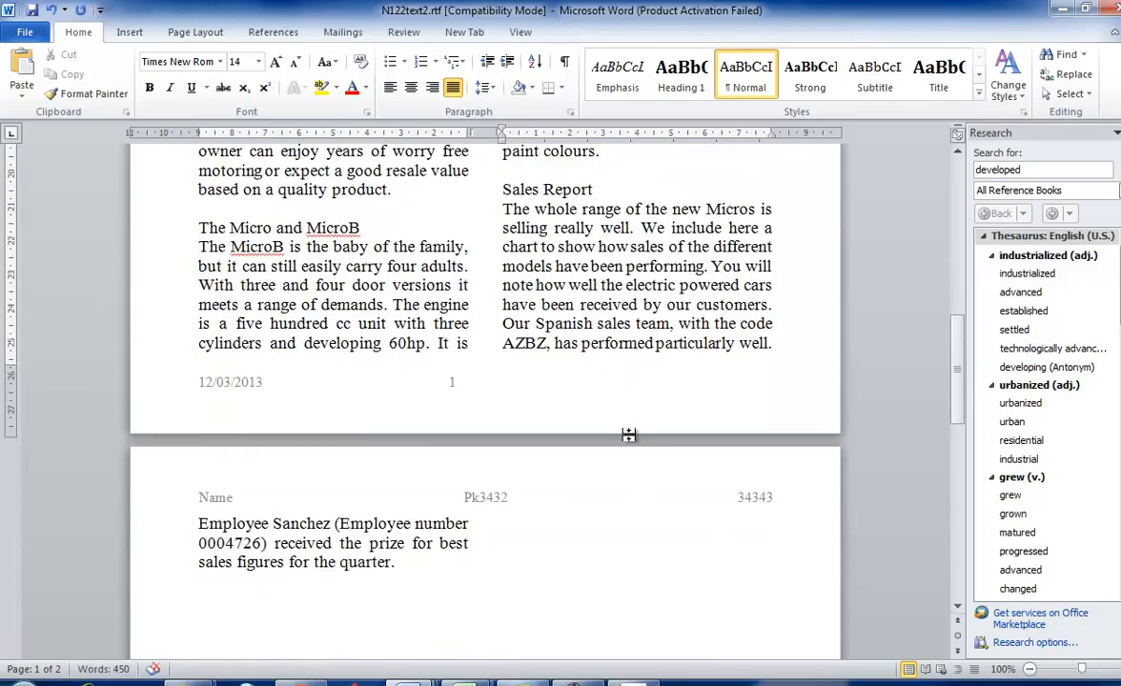
# - Check task 19 in the question paper and make the Sales Report, The Micro and MicroB, and The MicroSE subheadings italic and centre aligned
pyautogui.hotkey('alt', 'Tab')
pyautogui.scroll(-9, 629, 440)
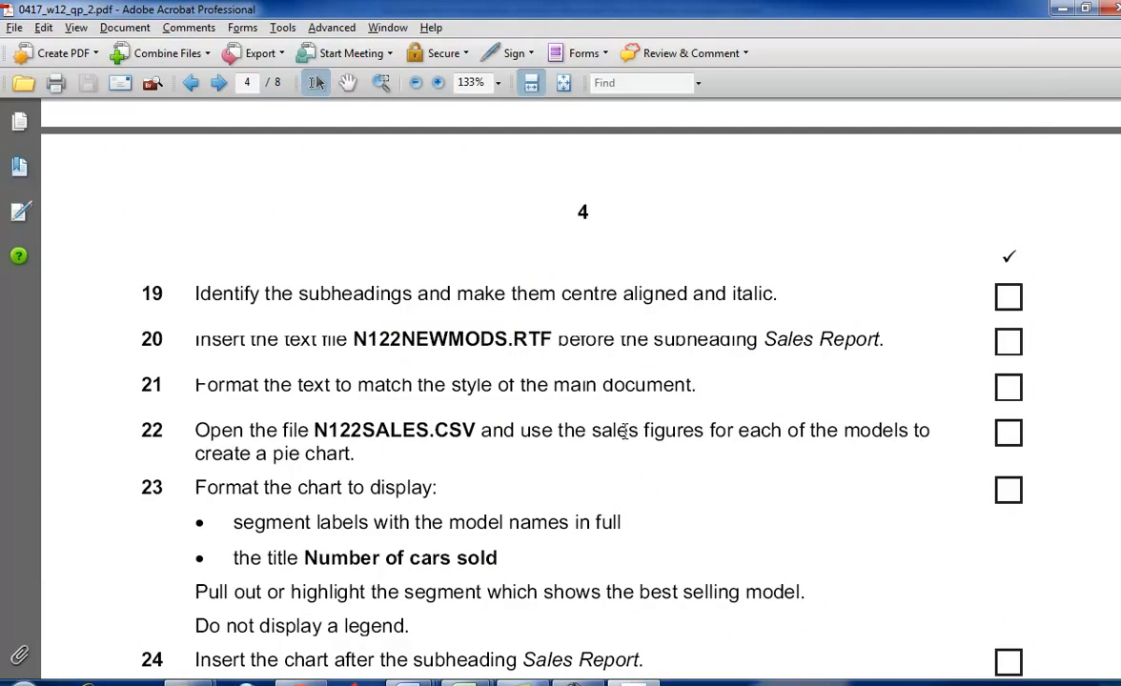
pyautogui.hotkey('alt', 'Tab')
pyautogui.scroll(1, 428, 400)
pyautogui.scroll(-2, 393, 379)
pyautogui.scroll(5, 532, 383)
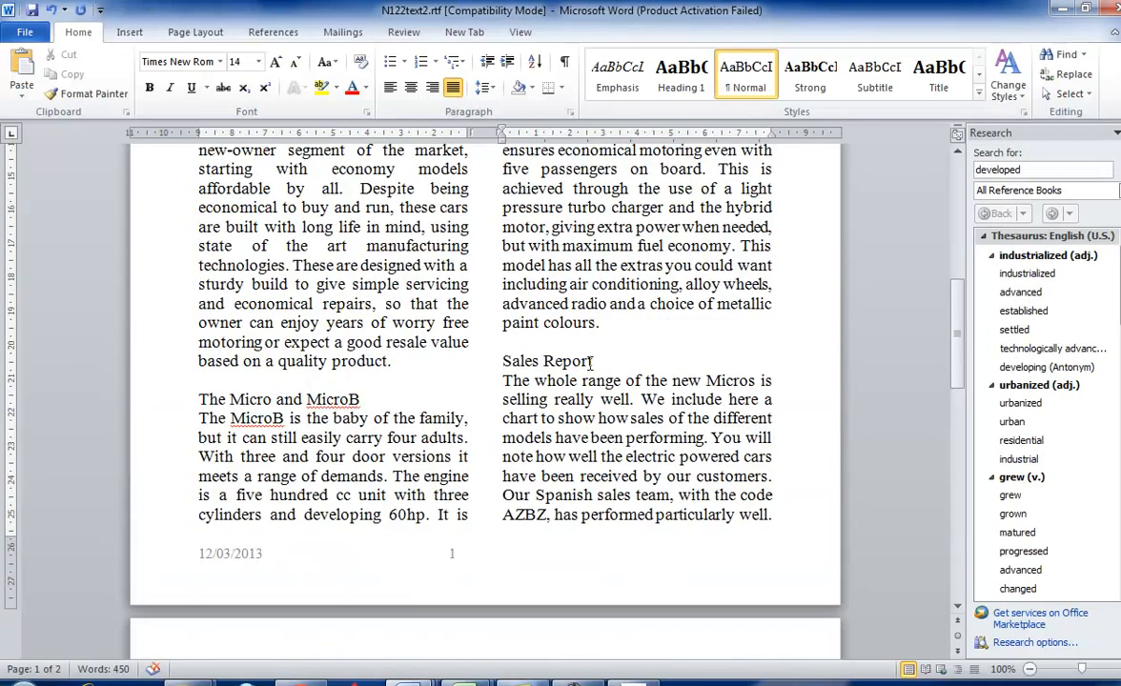
pyautogui.moveTo(588, 363); pyautogui.dragTo(502, 363)
pyautogui.moveTo(367, 399); pyautogui.dragTo(184, 407)
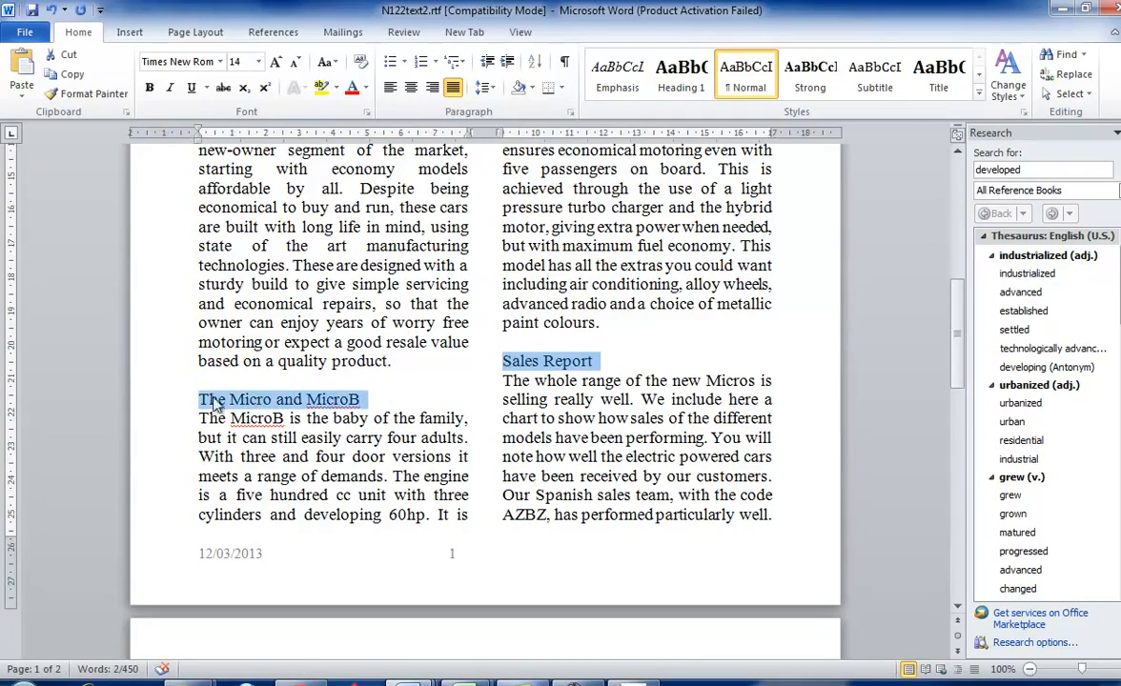
pyautogui.scroll(-4, 670, 365)
pyautogui.scroll(1, 670, 365)
pyautogui.scroll(-1, 670, 365)
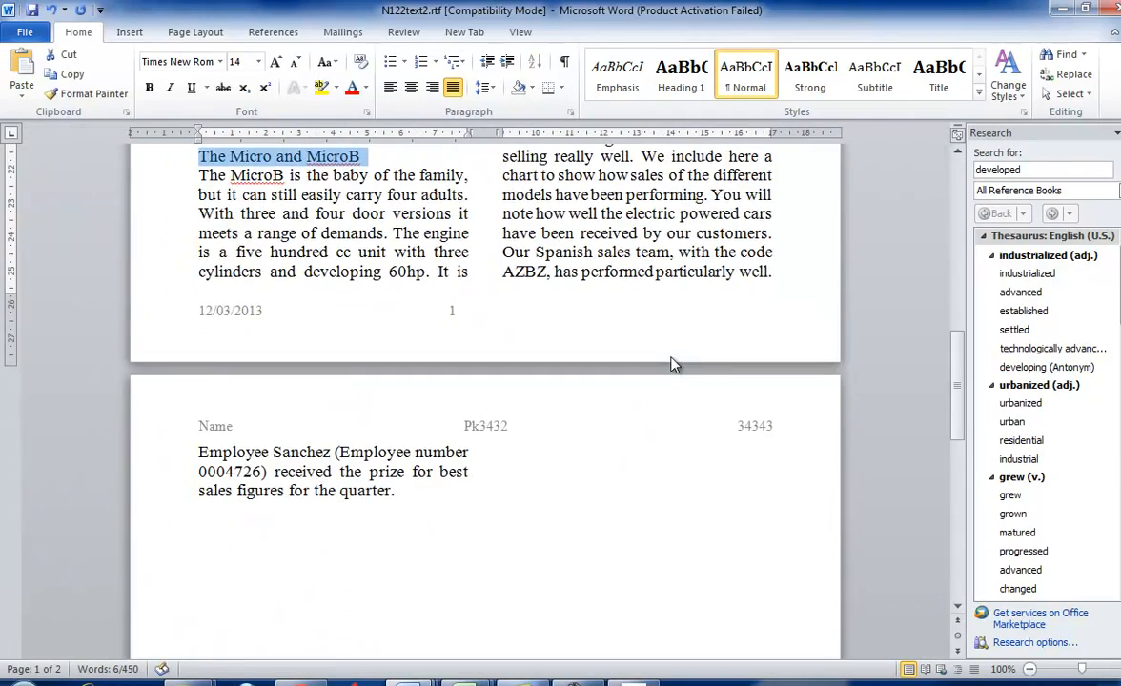
pyautogui.moveTo(956, 386); pyautogui.dragTo(957, 276)
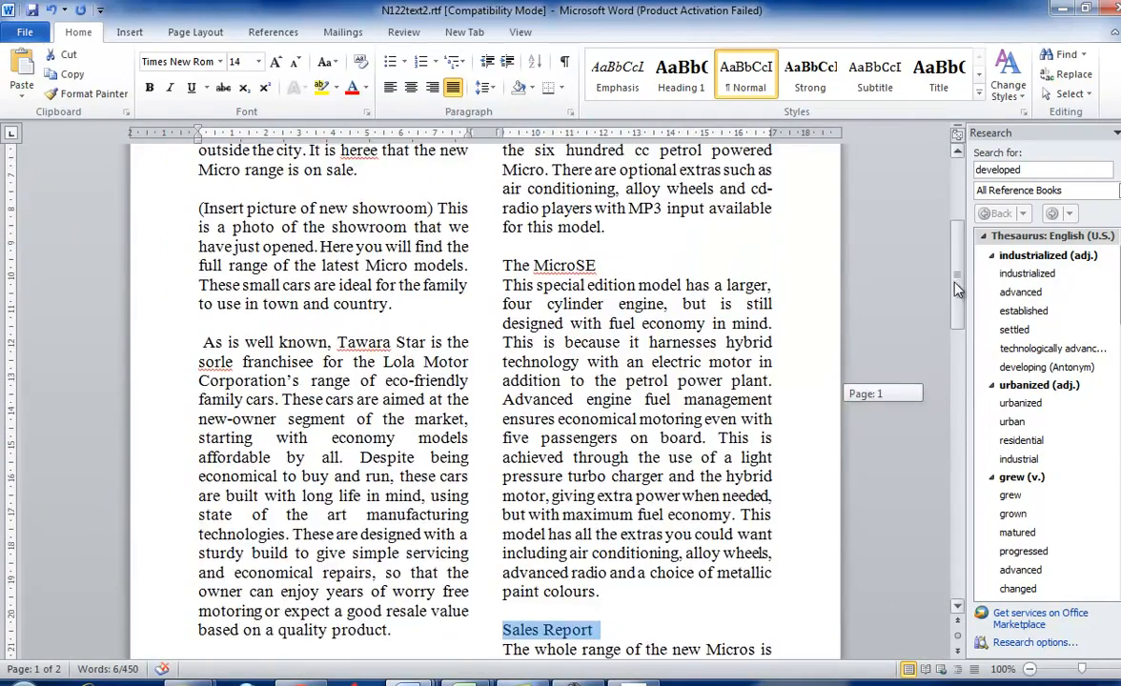
pyautogui.moveTo(599, 265); pyautogui.dragTo(502, 266)
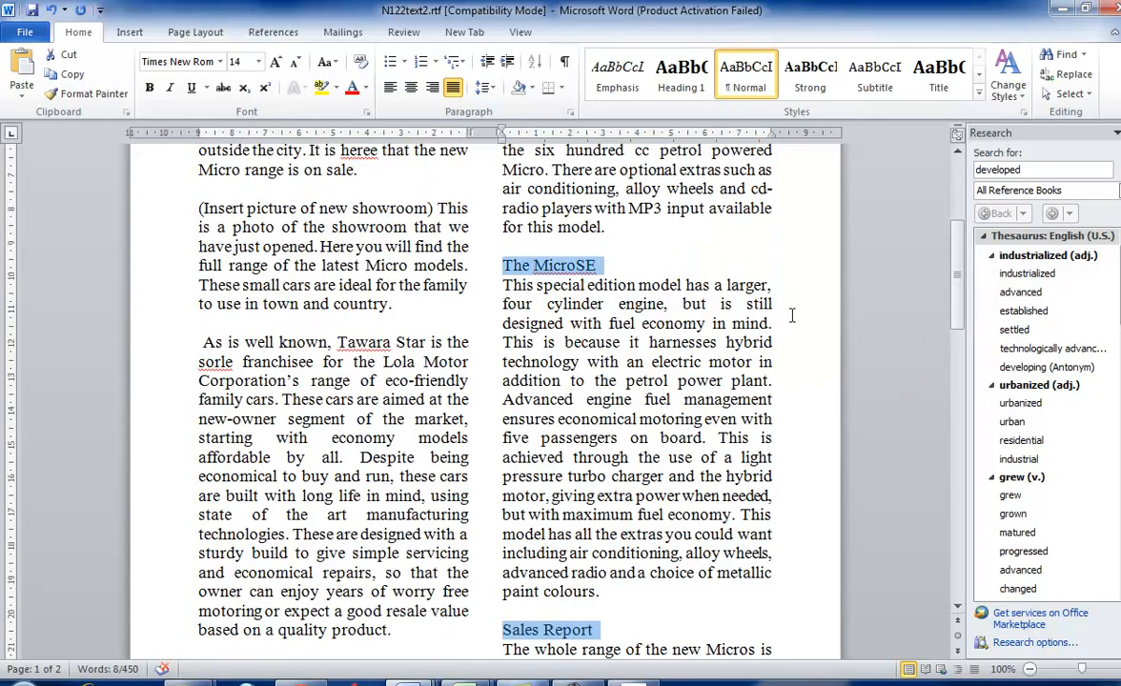
pyautogui.moveTo(957, 310); pyautogui.dragTo(961, 415)
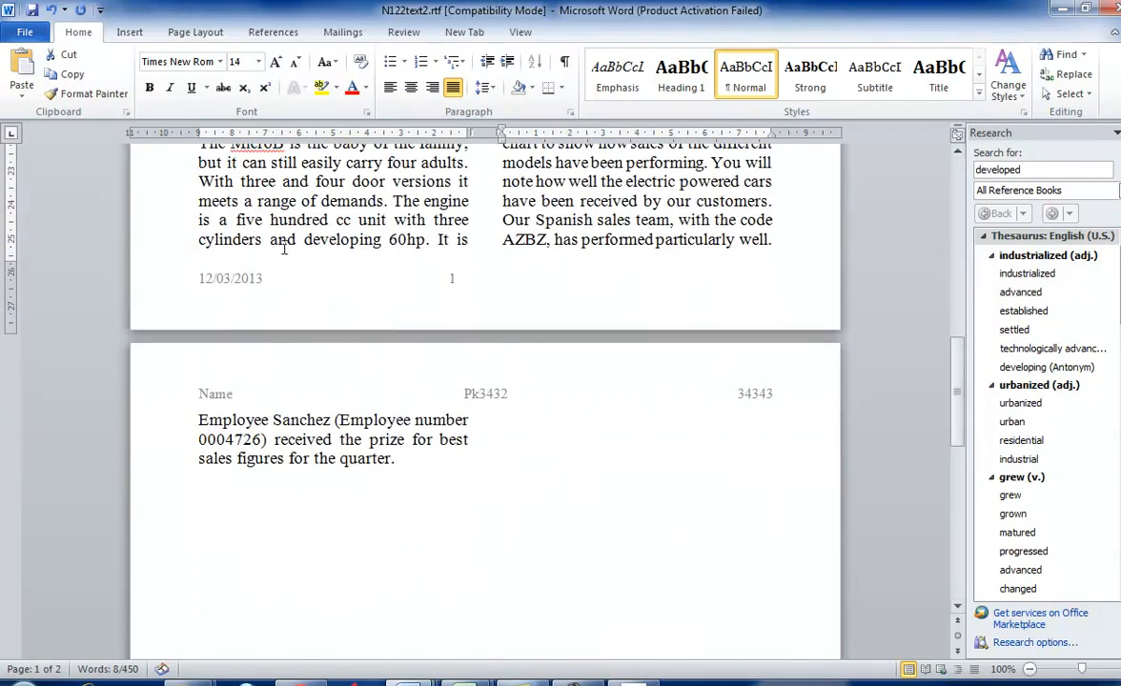
pyautogui.click(172, 88)
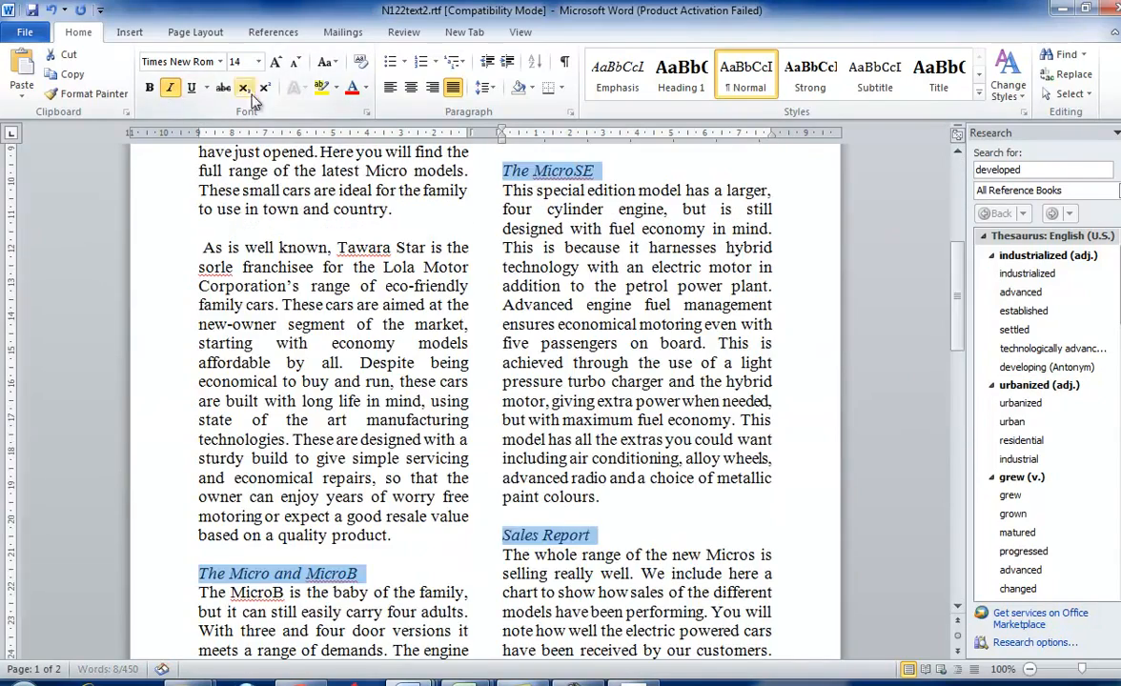
pyautogui.click(412, 88)
# - Switch to the question paper and read task 20, highlighting the file to insert and its position before Sales Report
pyautogui.hotkey('alt', 'Tab')
pyautogui.scroll(-1, 561, 289)
pyautogui.scroll(-1, 561, 290)
pyautogui.moveTo(194, 251); pyautogui.dragTo(494, 253)
pyautogui.click(385, 254)
pyautogui.moveTo(348, 255); pyautogui.dragTo(696, 254)
pyautogui.click(552, 257)
pyautogui.moveTo(552, 256); pyautogui.dragTo(794, 258)
# - Switch to the 0417_w12_sf_2 folder and open N122newmods.rtf in Word
pyautogui.moveTo(190, 679)
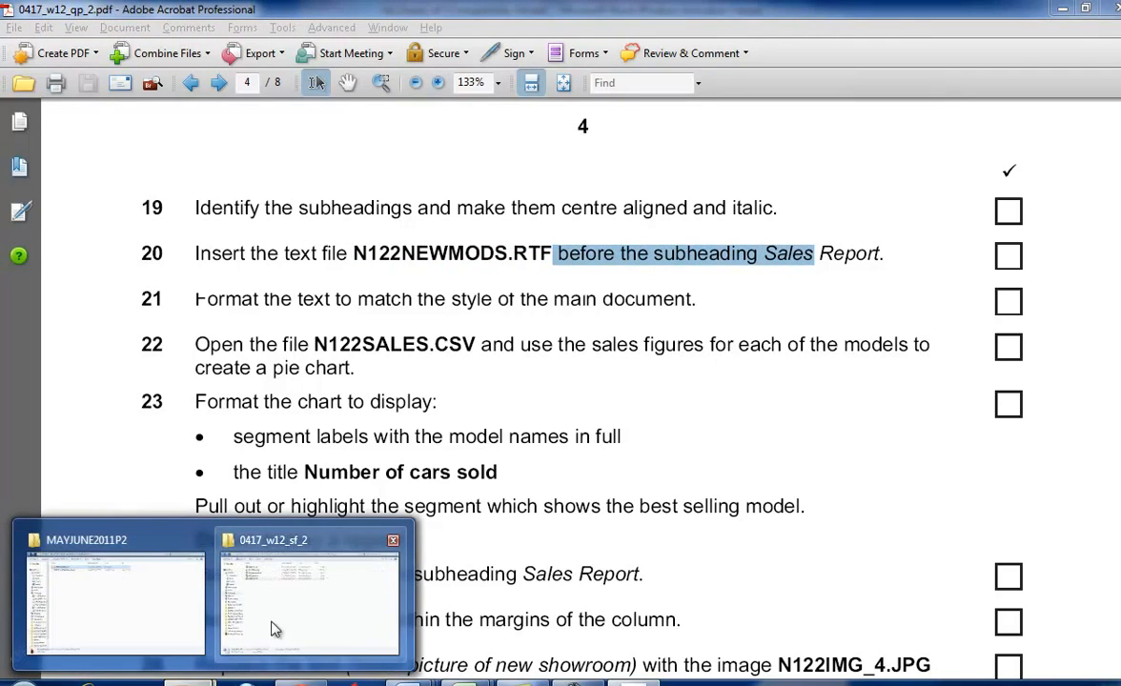
pyautogui.click(237, 582)
pyautogui.hotkey('alt', 'Tab')
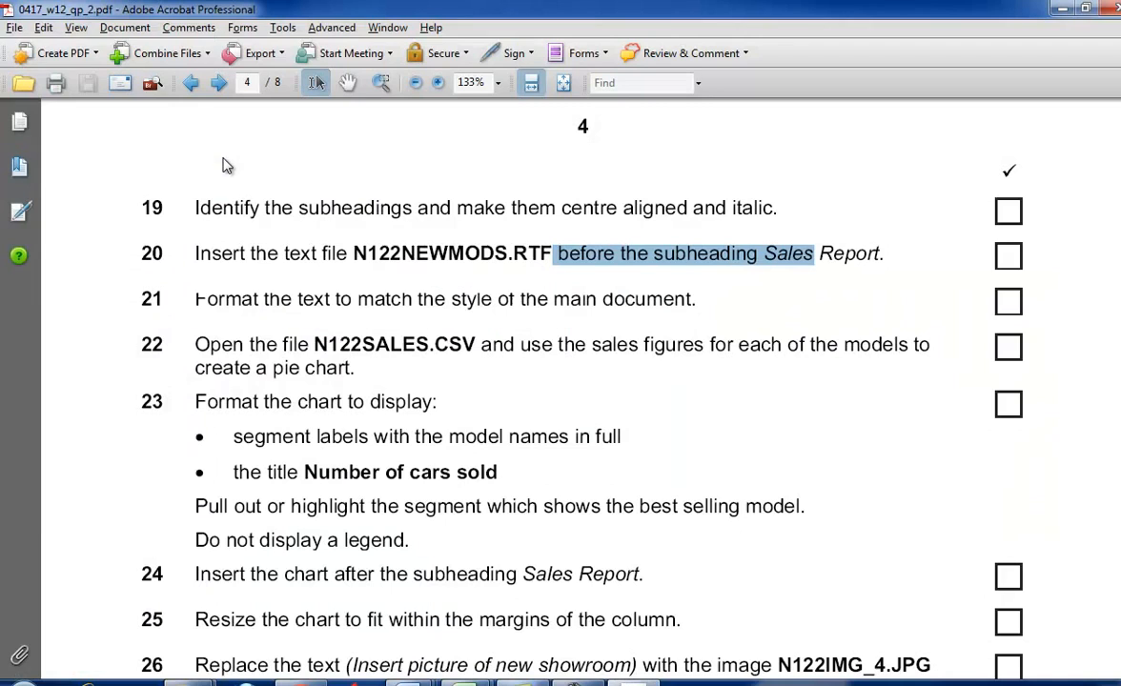
pyautogui.hotkey('alt', 'Tab')
pyautogui.doubleClick(228, 167)
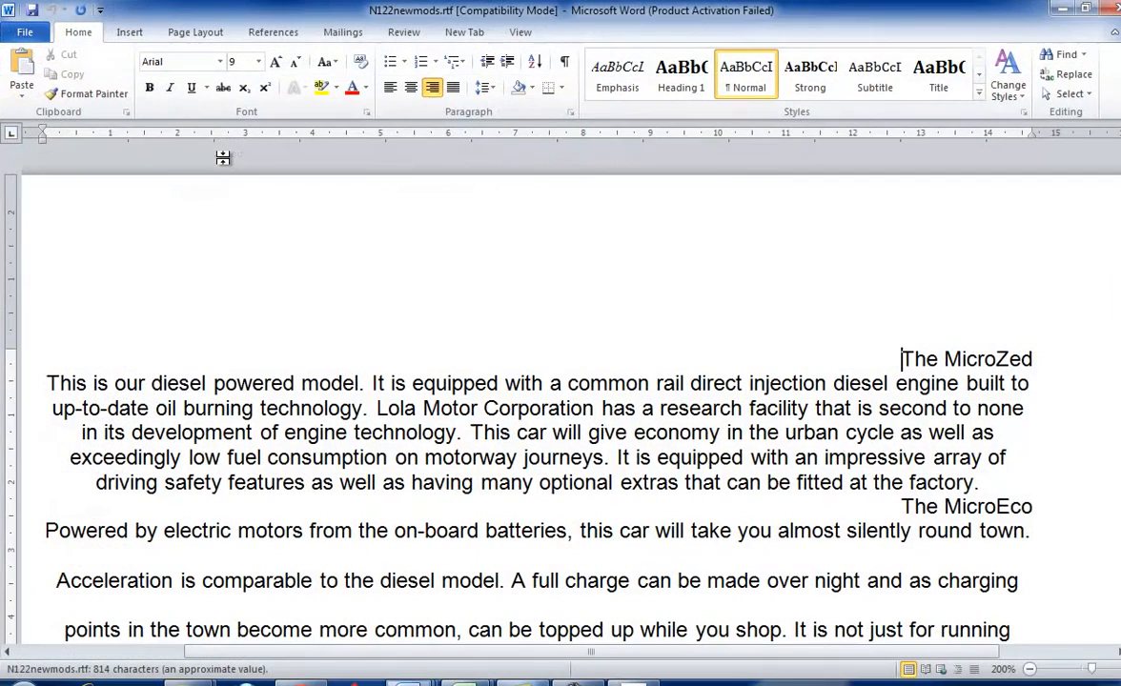
# - Copy all the text of N122newmods.rtf and close the file
pyautogui.moveTo(899, 358); pyautogui.dragTo(951, 551)
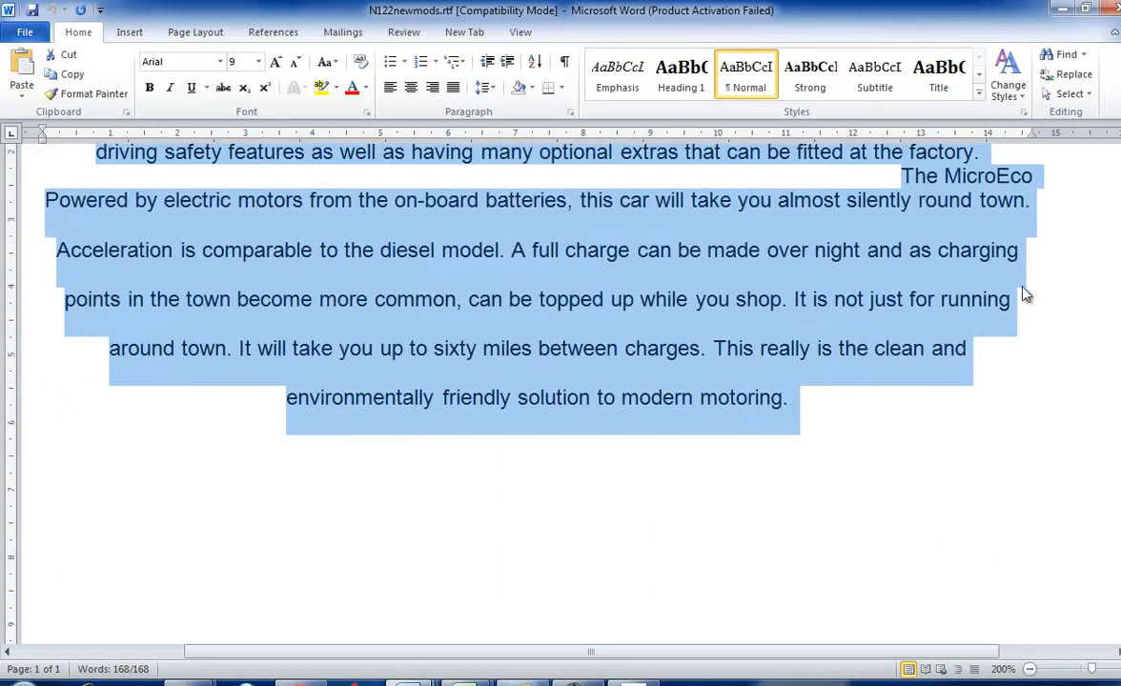
pyautogui.rightClick(869, 284)
pyautogui.click(903, 309)
pyautogui.hotkey('alt', 'Tab')
pyautogui.hotkey('alt', 'Tab')
pyautogui.click(726, 381)
pyautogui.click(1116, 8)
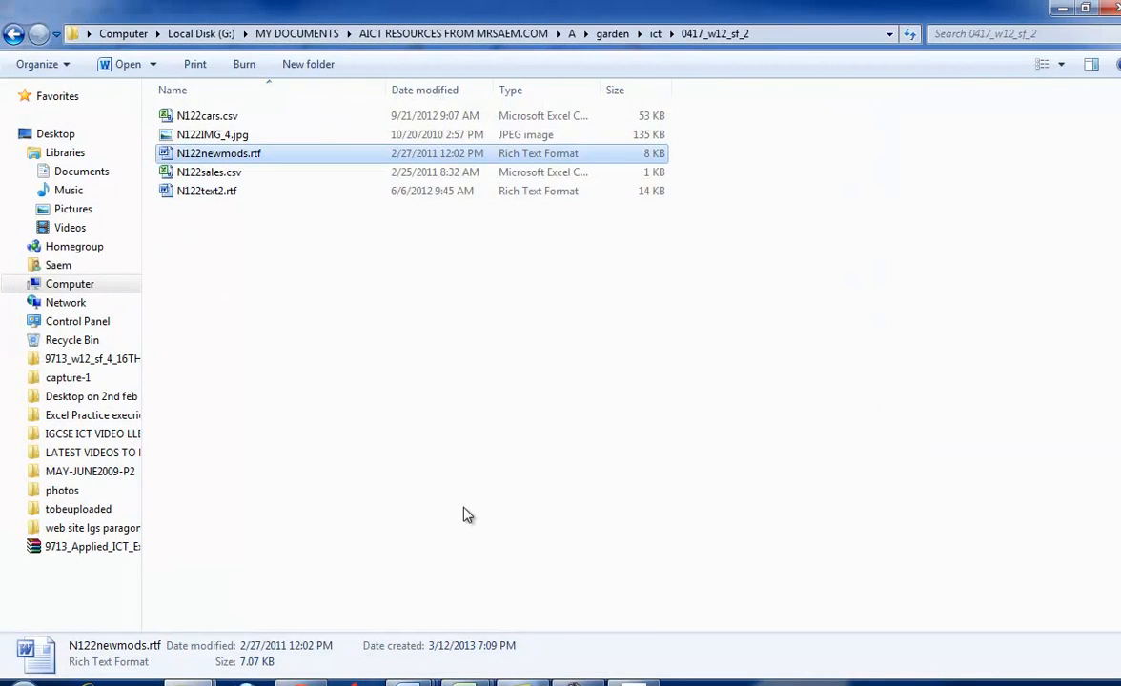
# - Recheck task 20, switch to N122text2.rtf and paste the copied text before the Sales Report subheading, keeping source formatting
pyautogui.hotkey('alt', 'Tab')
pyautogui.click(716, 332)
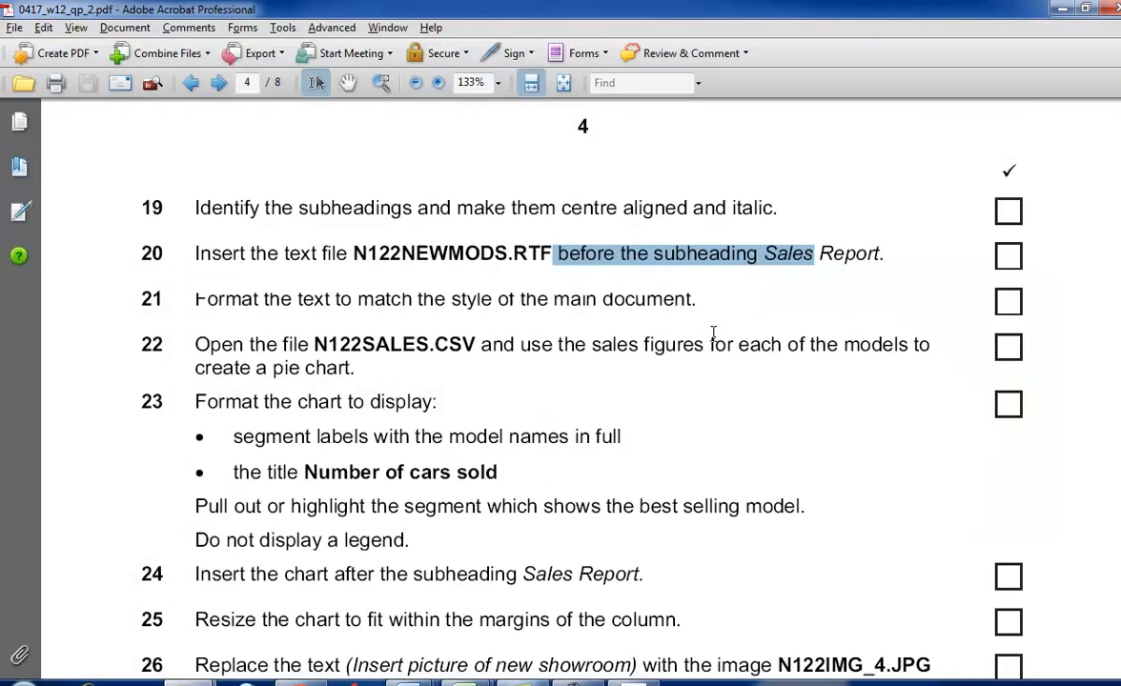
pyautogui.scroll(-1, 713, 332)
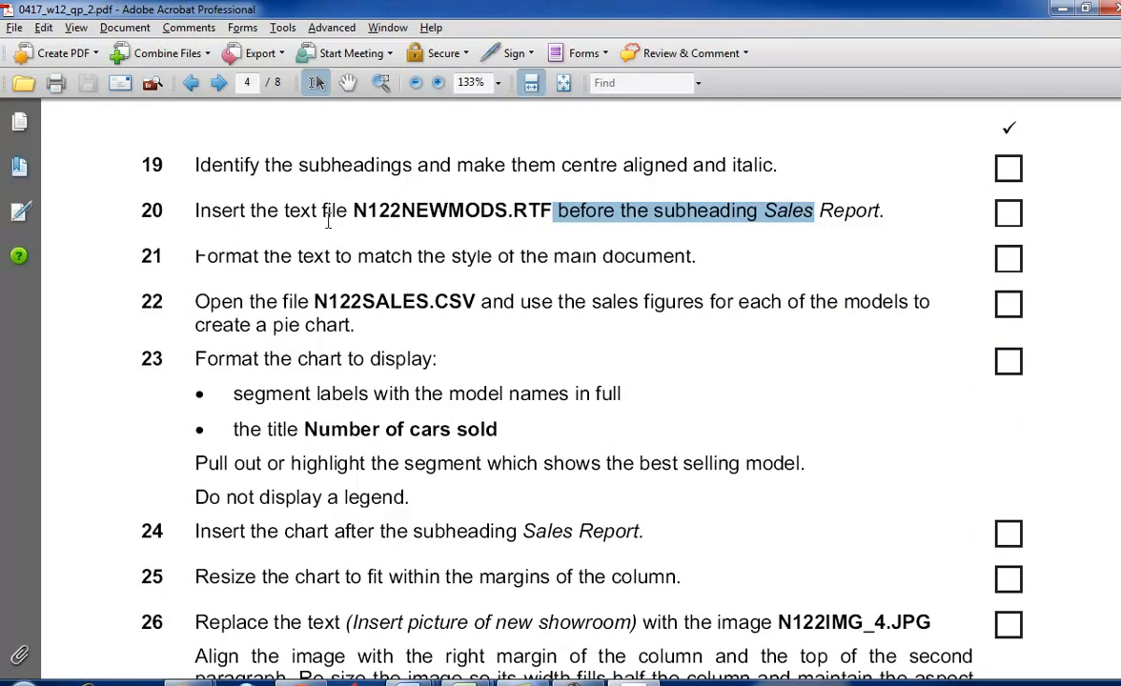
pyautogui.click(664, 212)
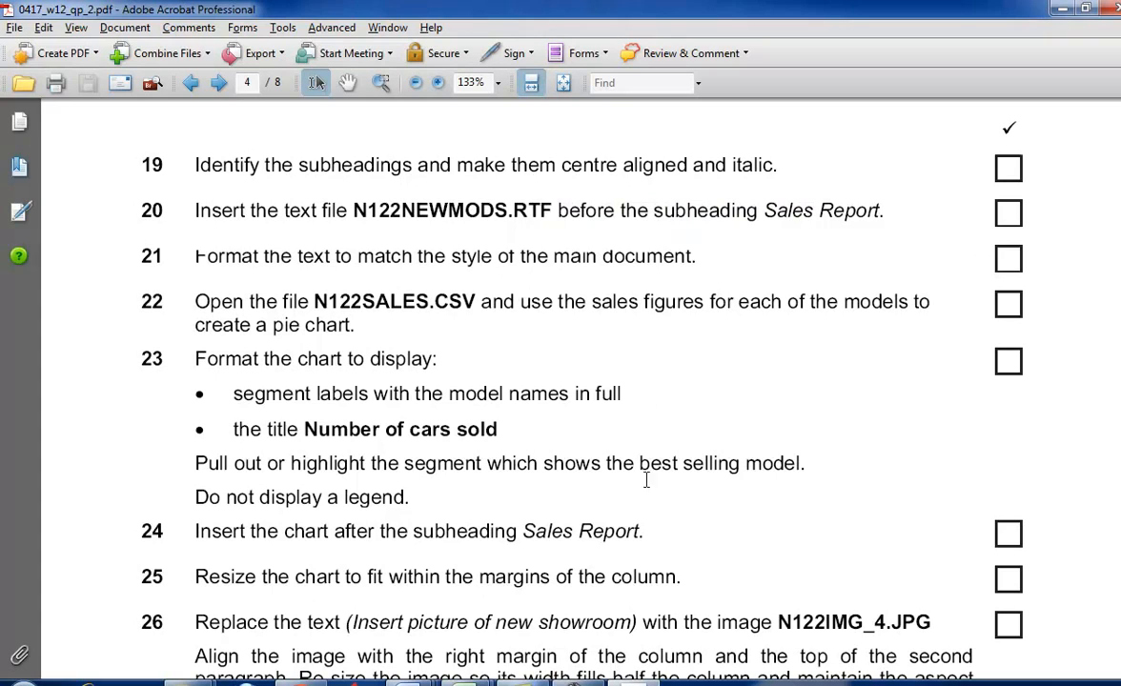
pyautogui.hotkey('alt', 'Tab')
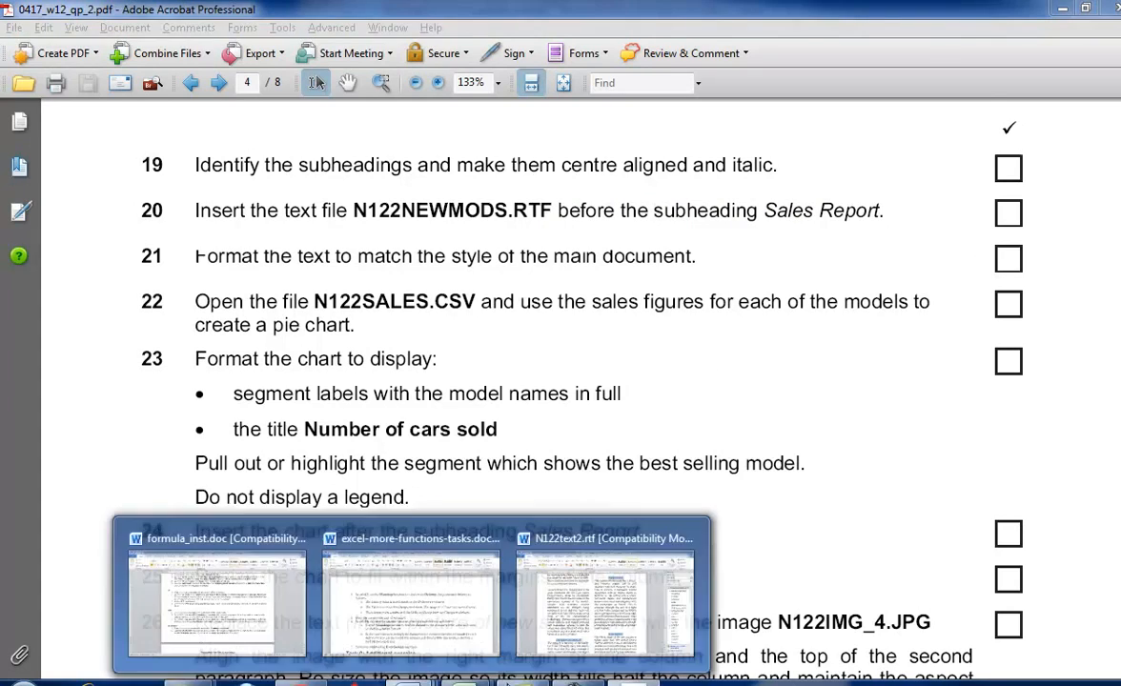
pyautogui.click(604, 366)
pyautogui.scroll(6, 604, 366)
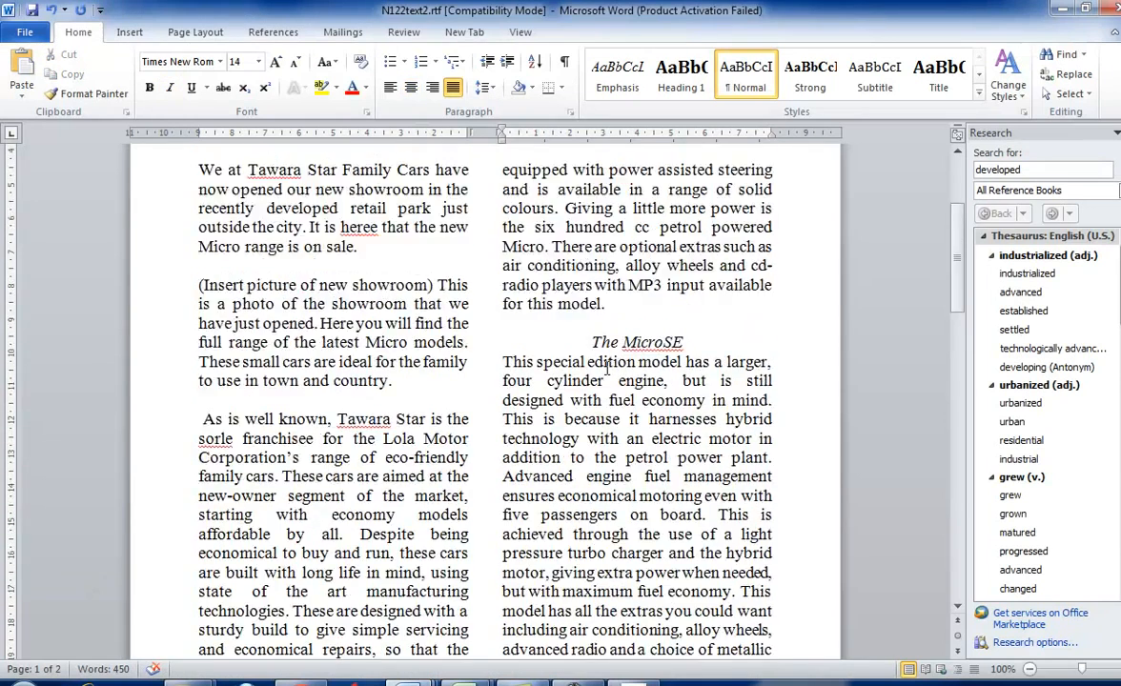
pyautogui.scroll(-6, 604, 365)
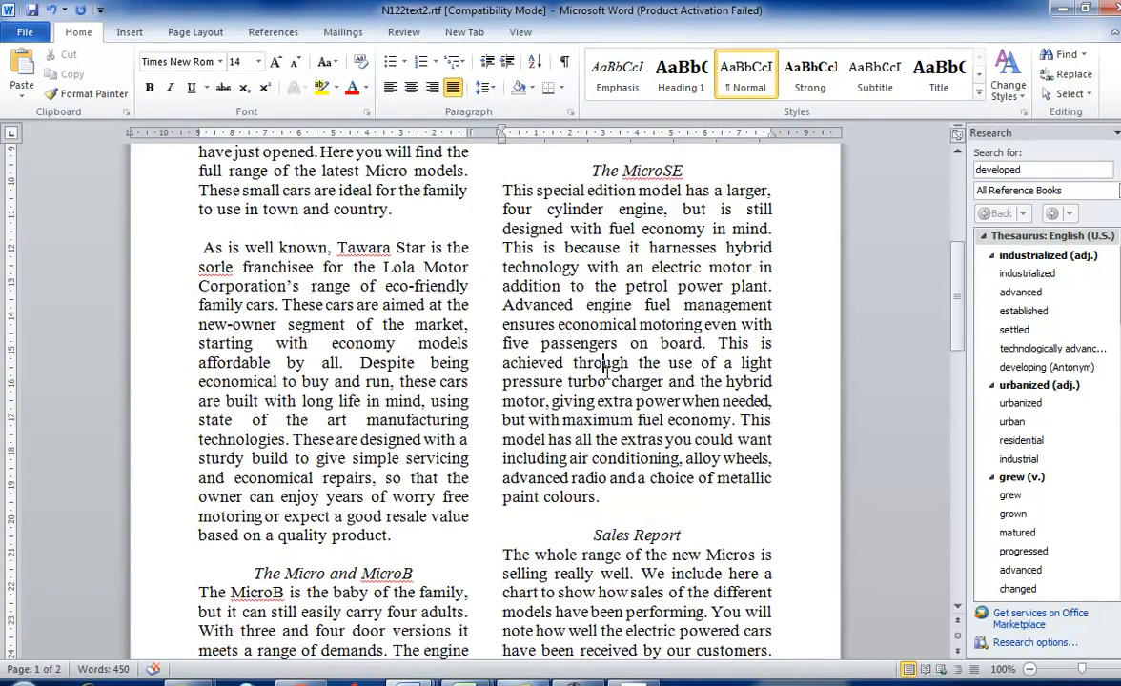
pyautogui.scroll(-3, 607, 372)
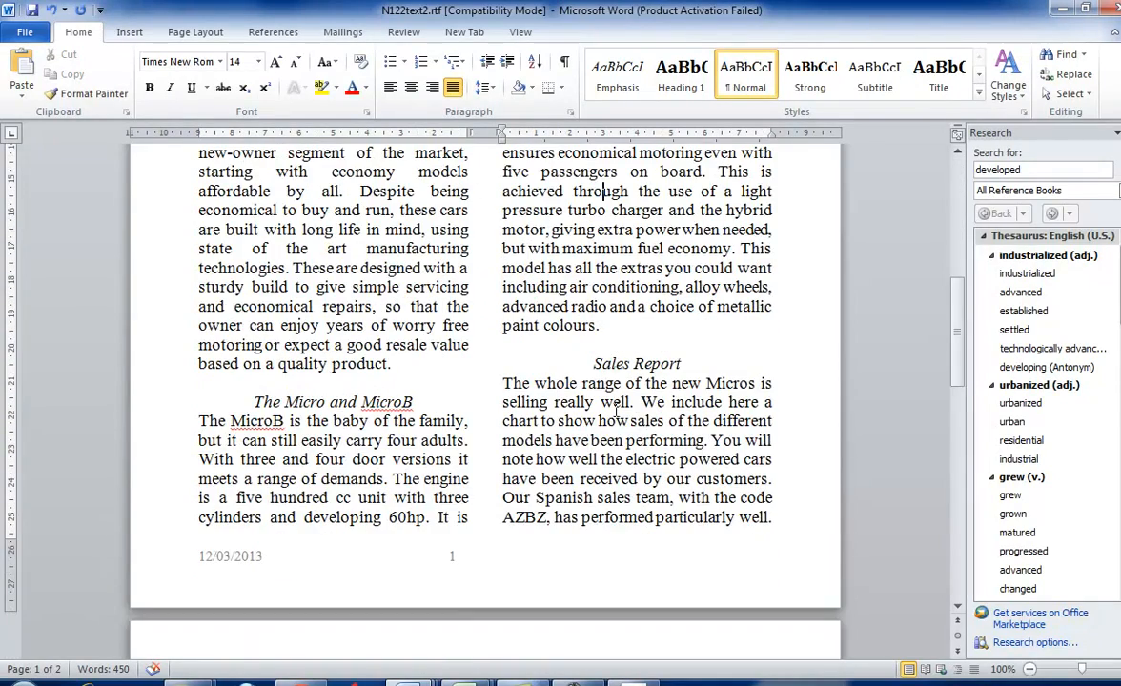
pyautogui.rightClick(563, 349)
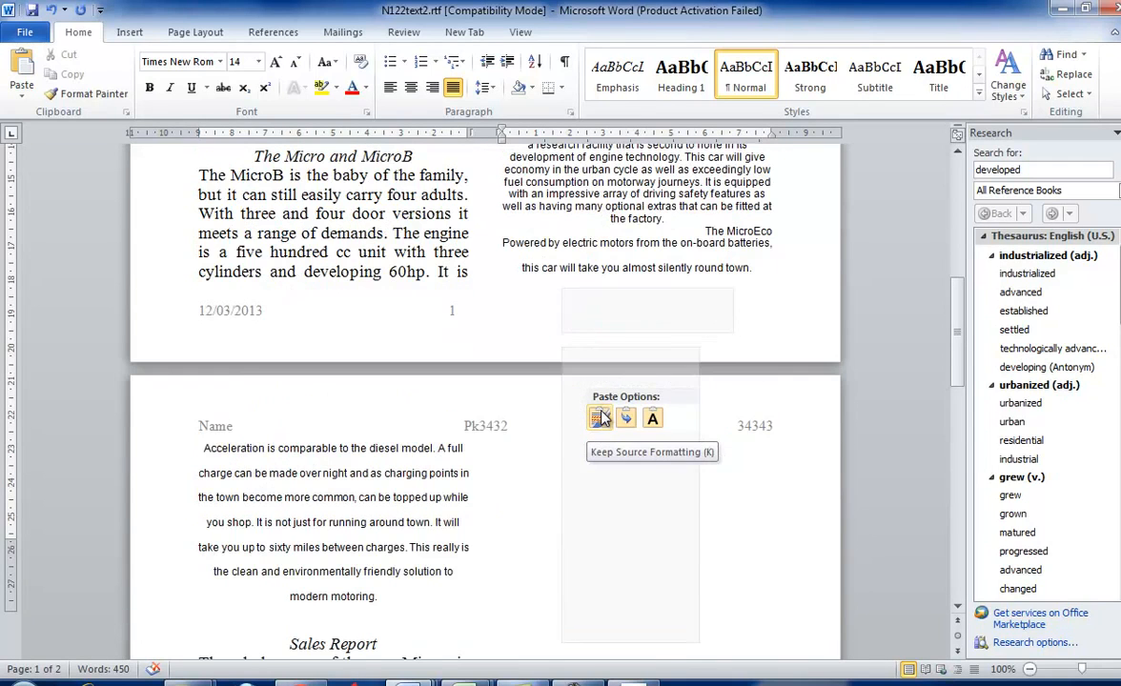
pyautogui.click(600, 420)
pyautogui.scroll(4, 633, 286)
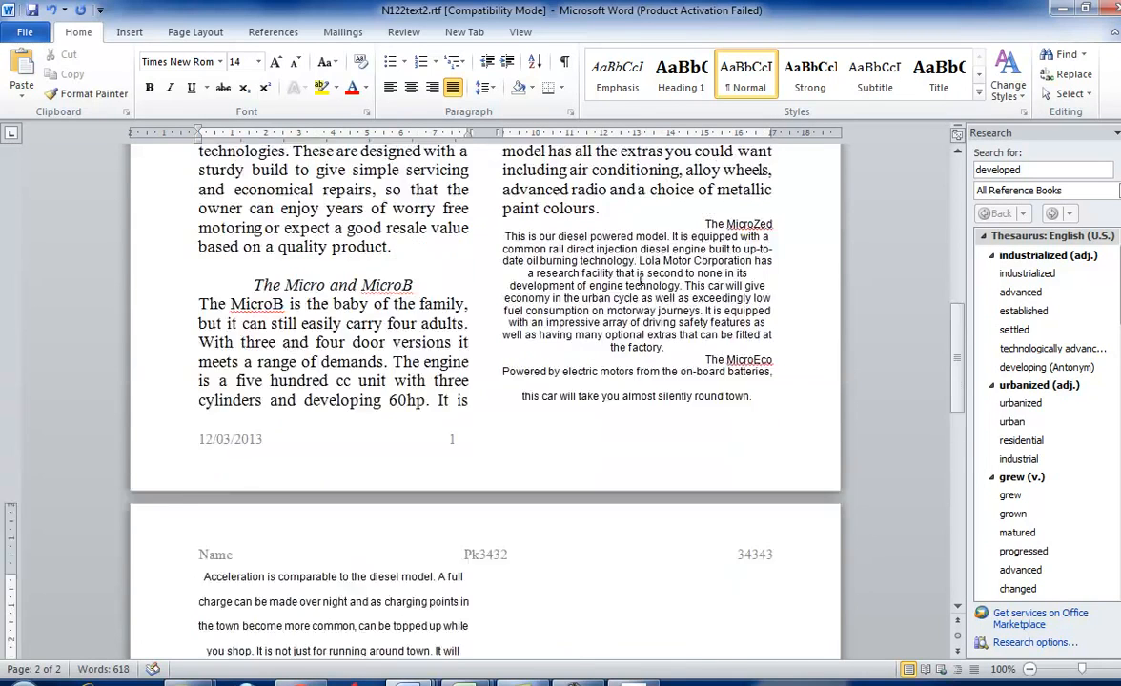
# - Switch to the question paper, read task 21 on matching the main document's style, and return to N122text2.rtf
pyautogui.hotkey('alt', 'Tab')
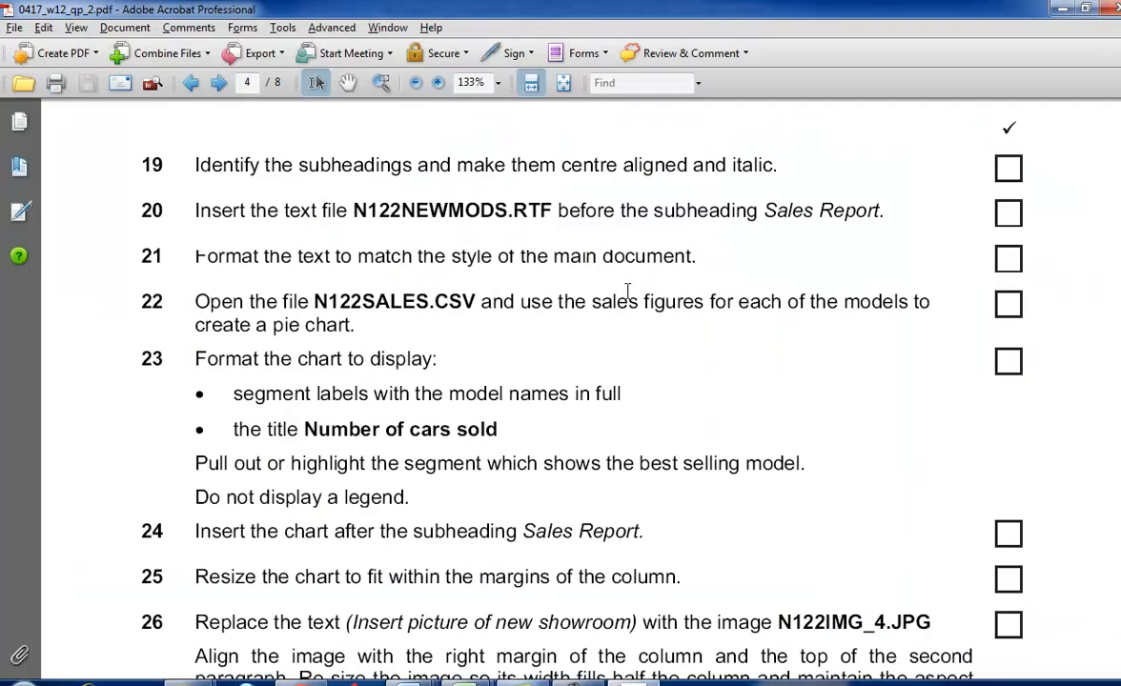
pyautogui.moveTo(191, 256); pyautogui.dragTo(643, 252)
pyautogui.click(555, 267)
pyautogui.hotkey('alt', 'Tab')
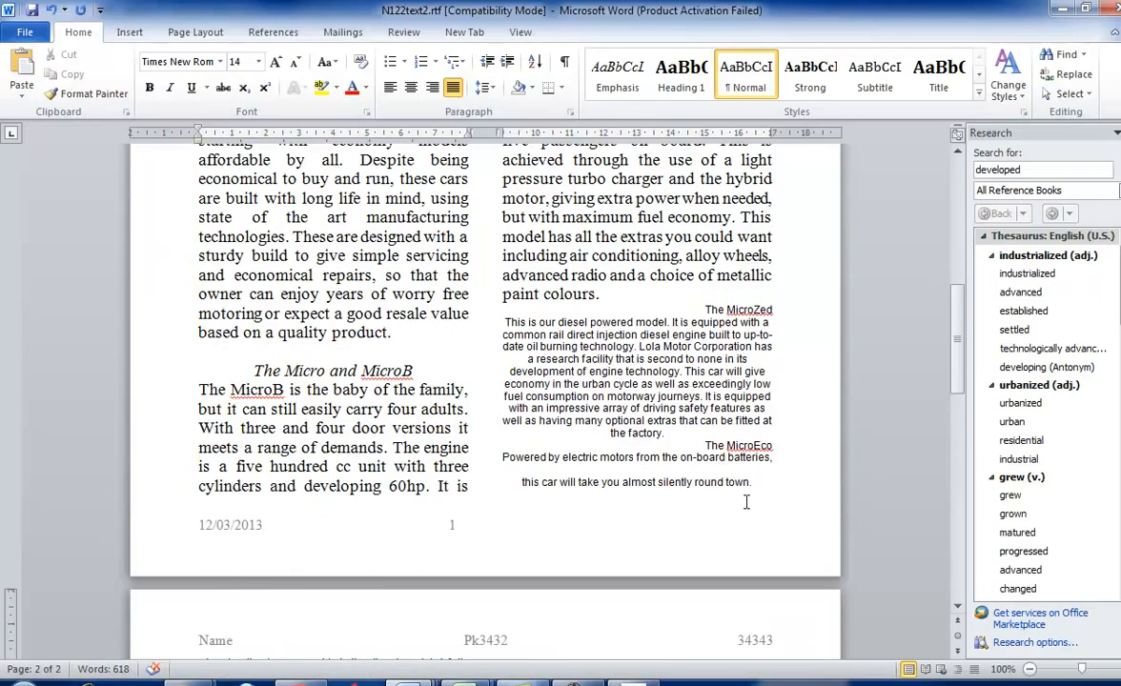
# - Select the inserted MicroZed and MicroEco text, justify it and set its font to Times New Roman
pyautogui.hotkey('ctrl', 'v')
pyautogui.scroll(-2, 337, 530)
pyautogui.moveTo(382, 514); pyautogui.dragTo(522, 464)
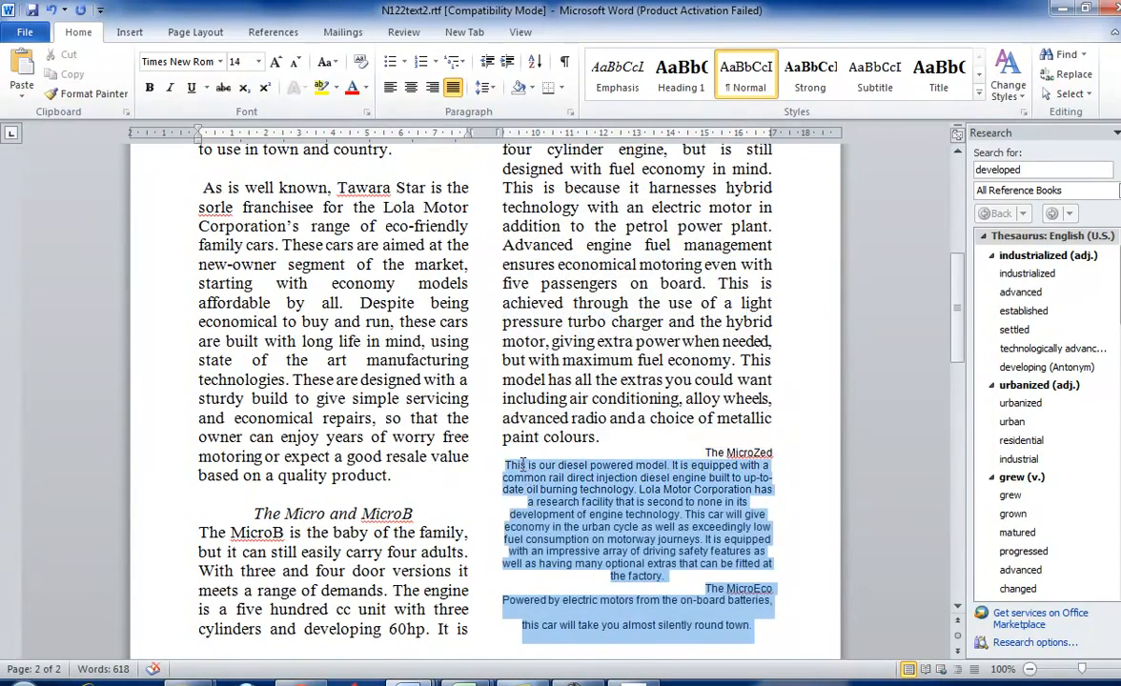
pyautogui.click(452, 88)
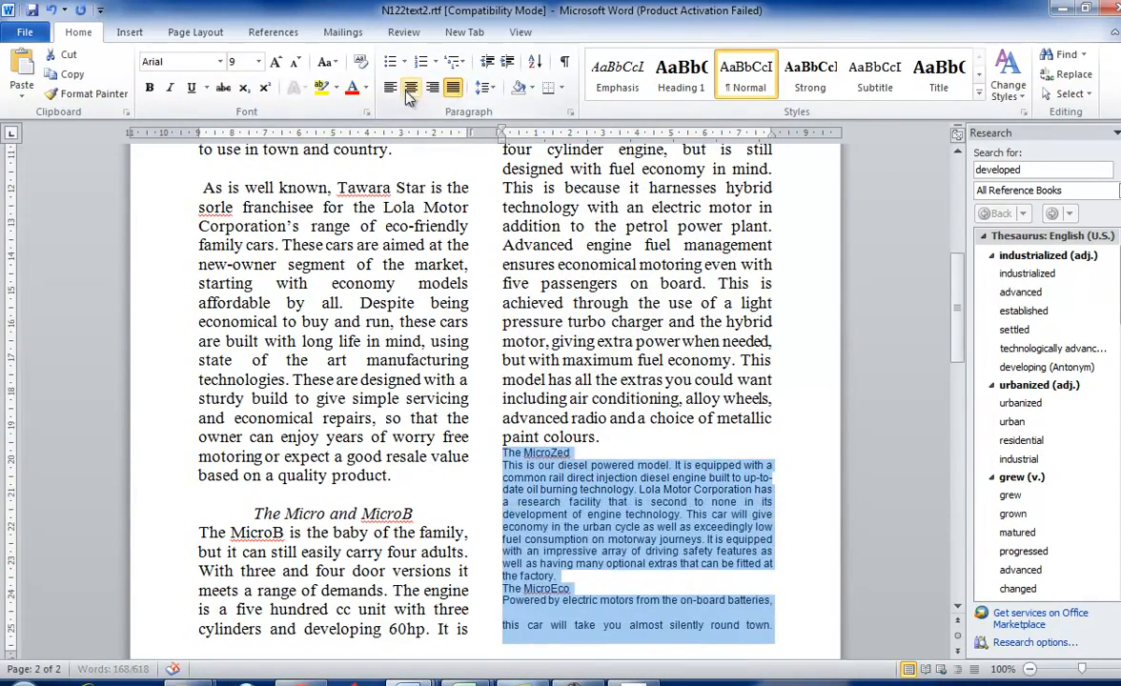
pyautogui.click(219, 61)
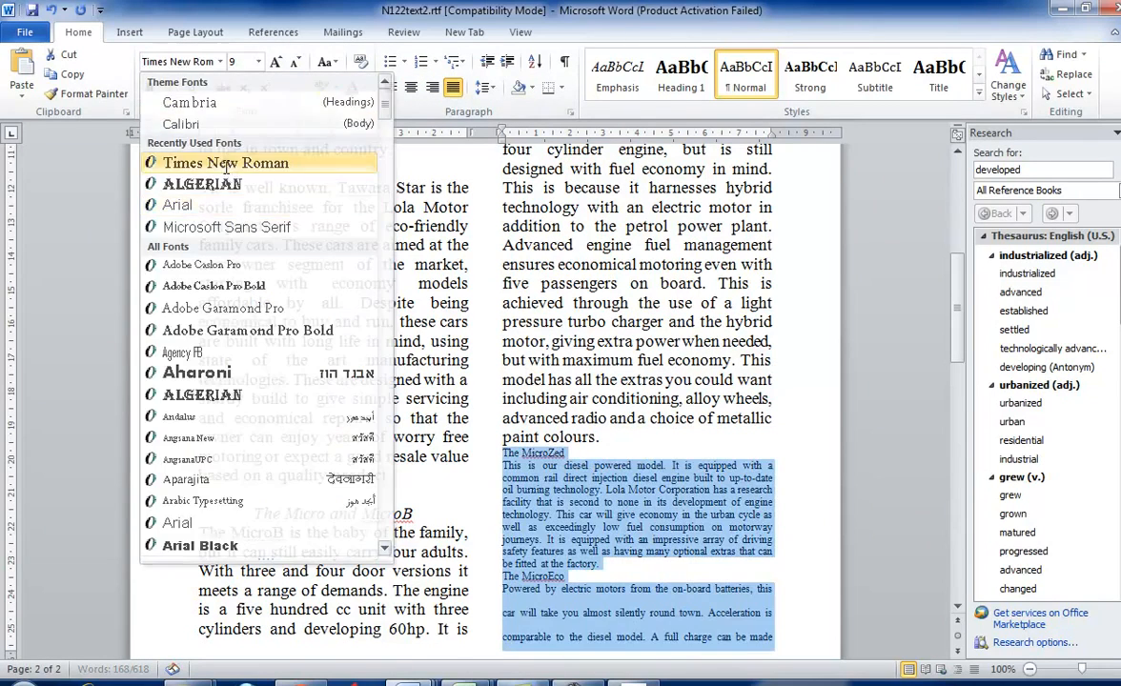
pyautogui.click(229, 164)
# - Give the inserted text single line spacing and set its font size to 14
pyautogui.click(483, 88)
pyautogui.click(491, 116)
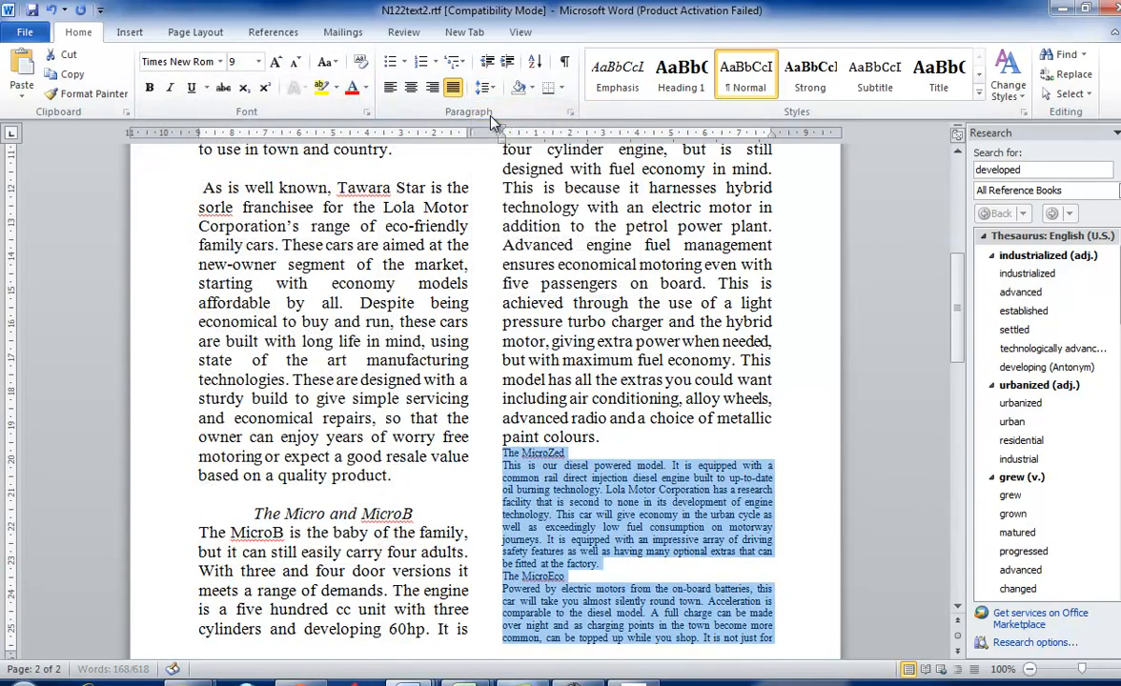
pyautogui.click(258, 62)
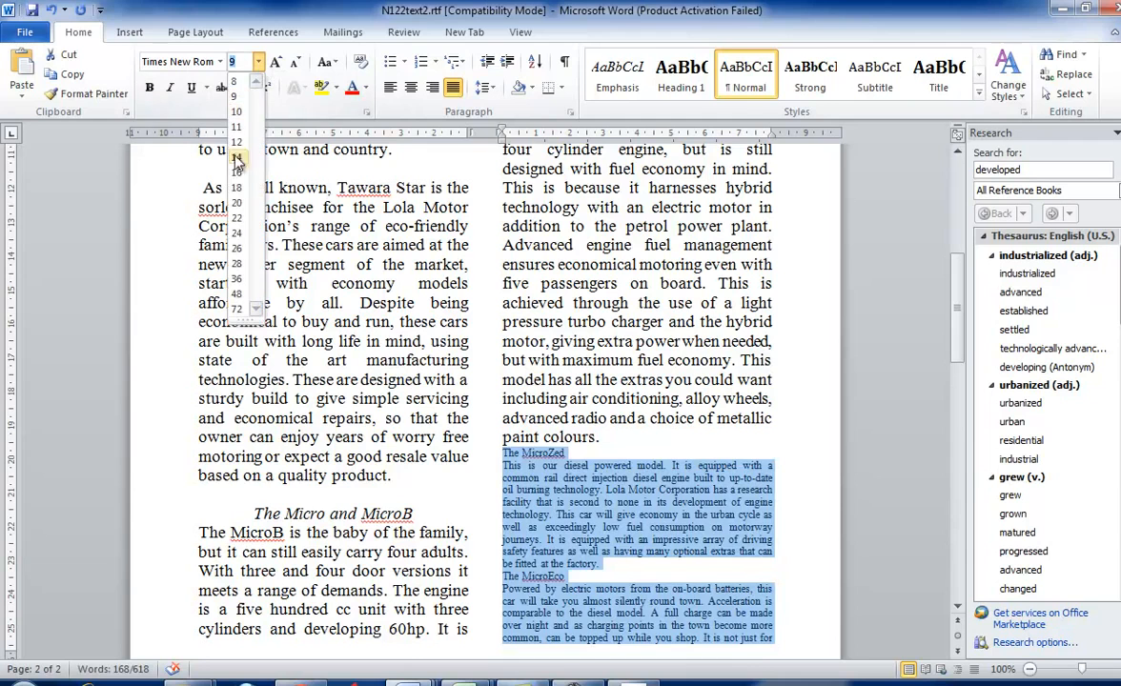
pyautogui.click(221, 151)
# - Add a blank line above the subheading The MicroZed and make the subheading italic and centre aligned
pyautogui.click(617, 439)
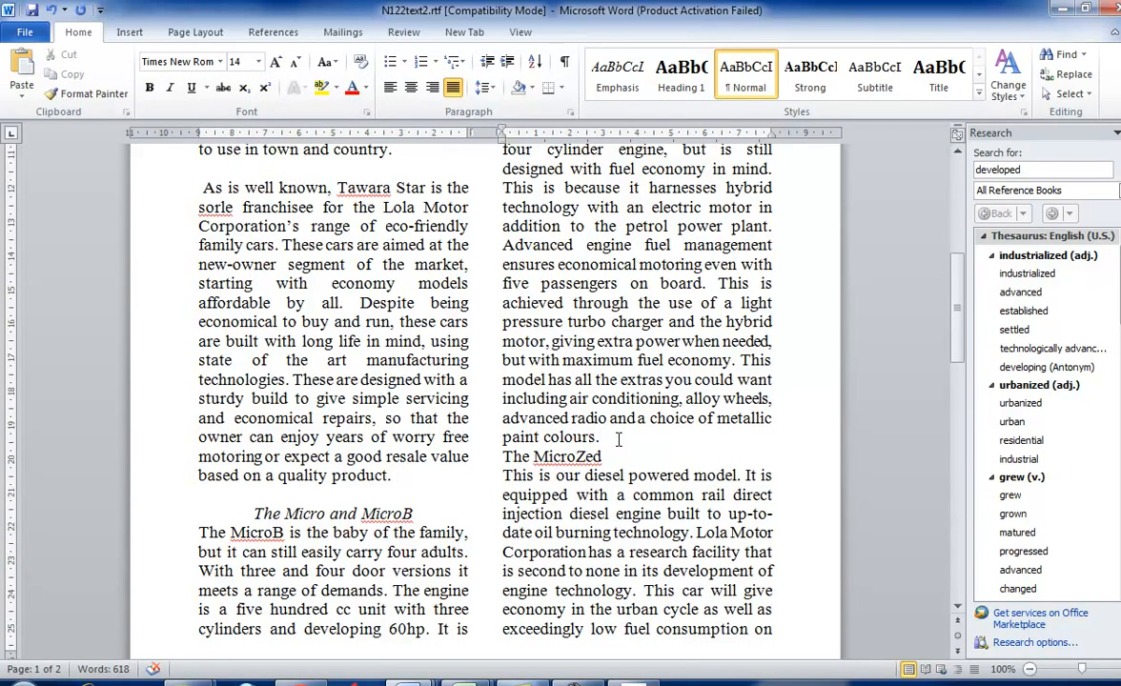
pyautogui.press('Return')
pyautogui.scroll(-4, 669, 457)
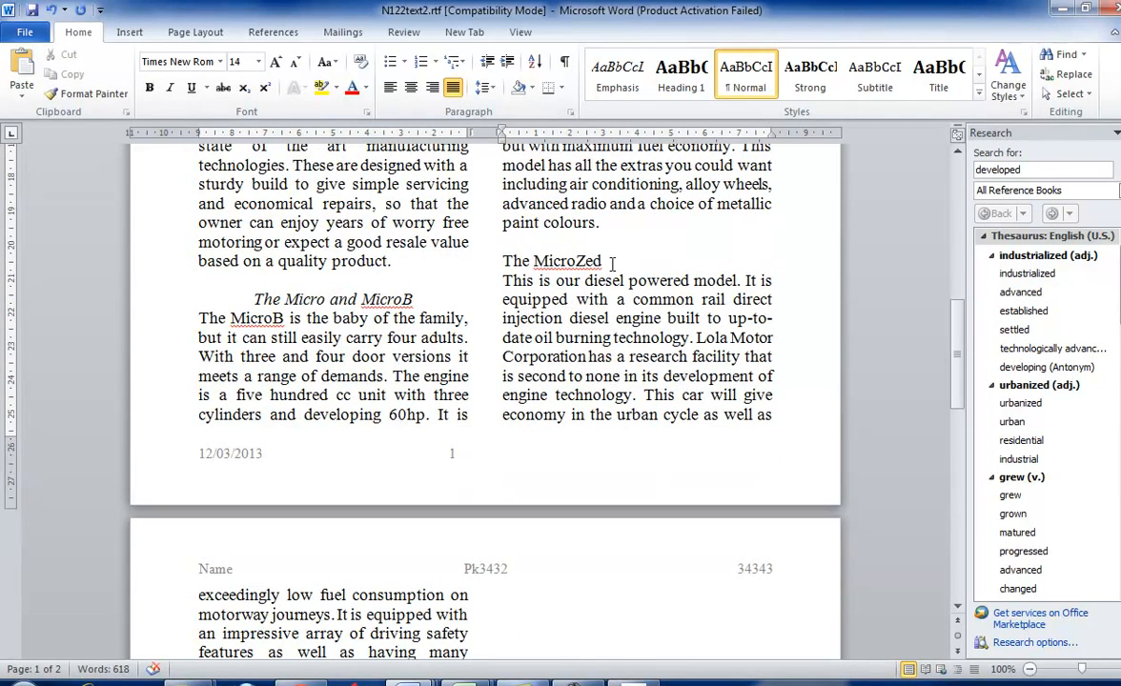
pyautogui.moveTo(611, 263); pyautogui.dragTo(481, 263)
pyautogui.click(169, 87)
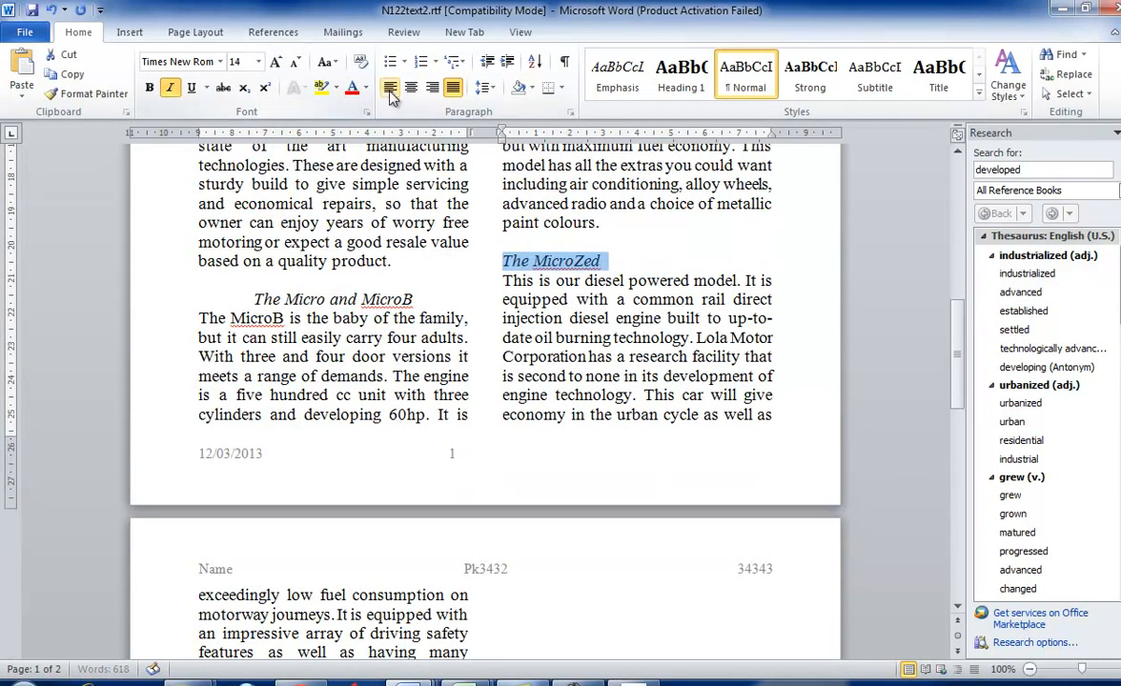
pyautogui.click(411, 88)
pyautogui.click(591, 259)
# - Add a blank line above the subheading The MicroEco and make the subheading centre aligned and italic
pyautogui.scroll(-5, 586, 318)
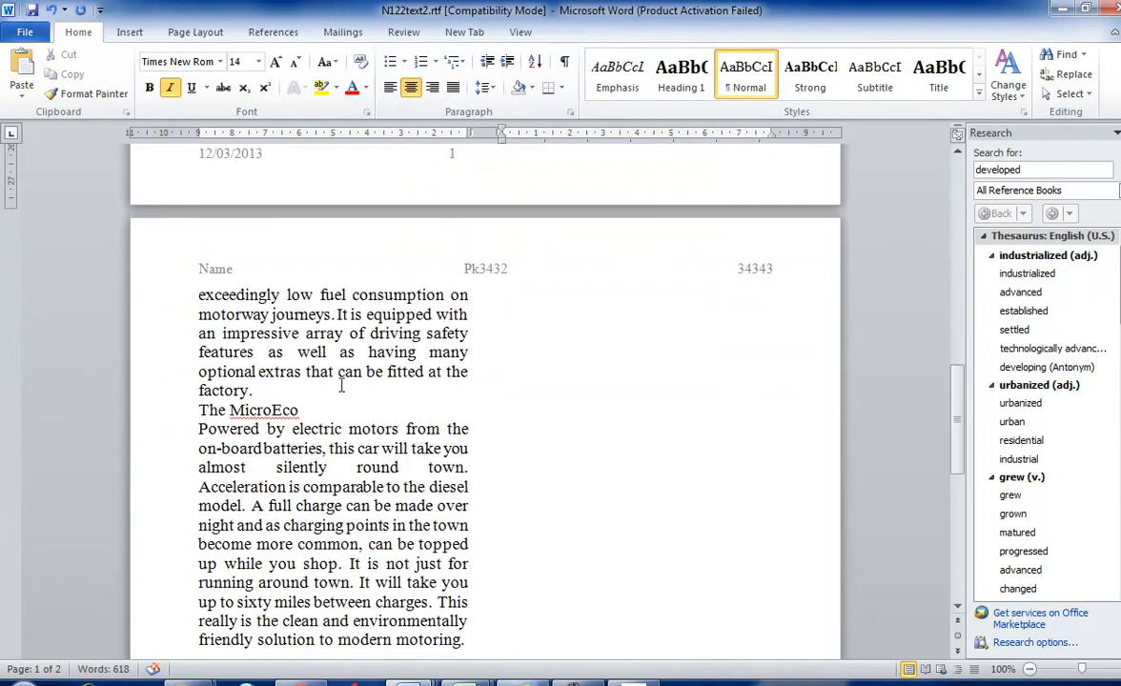
pyautogui.click(274, 392)
pyautogui.press('Return')
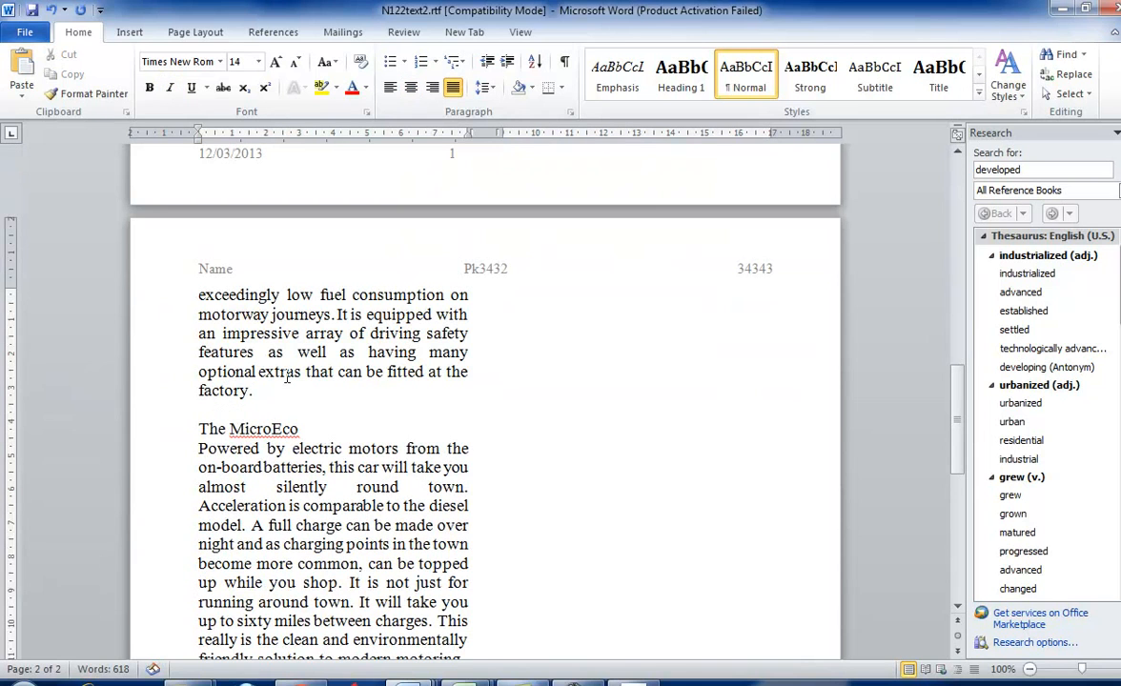
pyautogui.moveTo(299, 430); pyautogui.dragTo(200, 430)
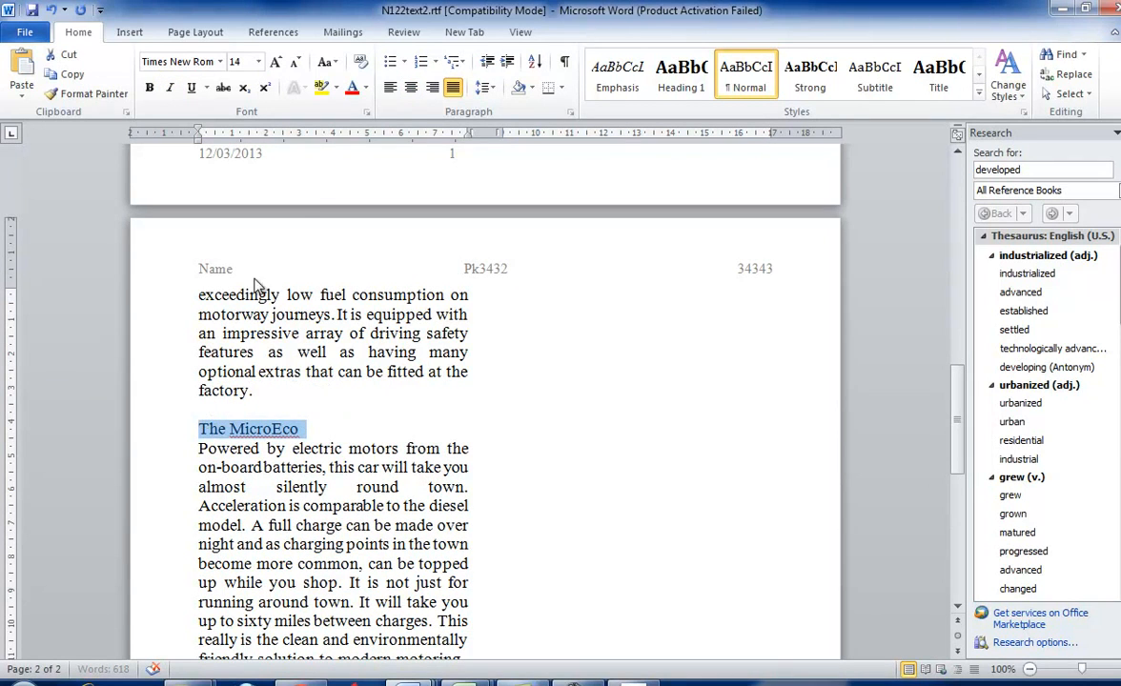
pyautogui.click(411, 87)
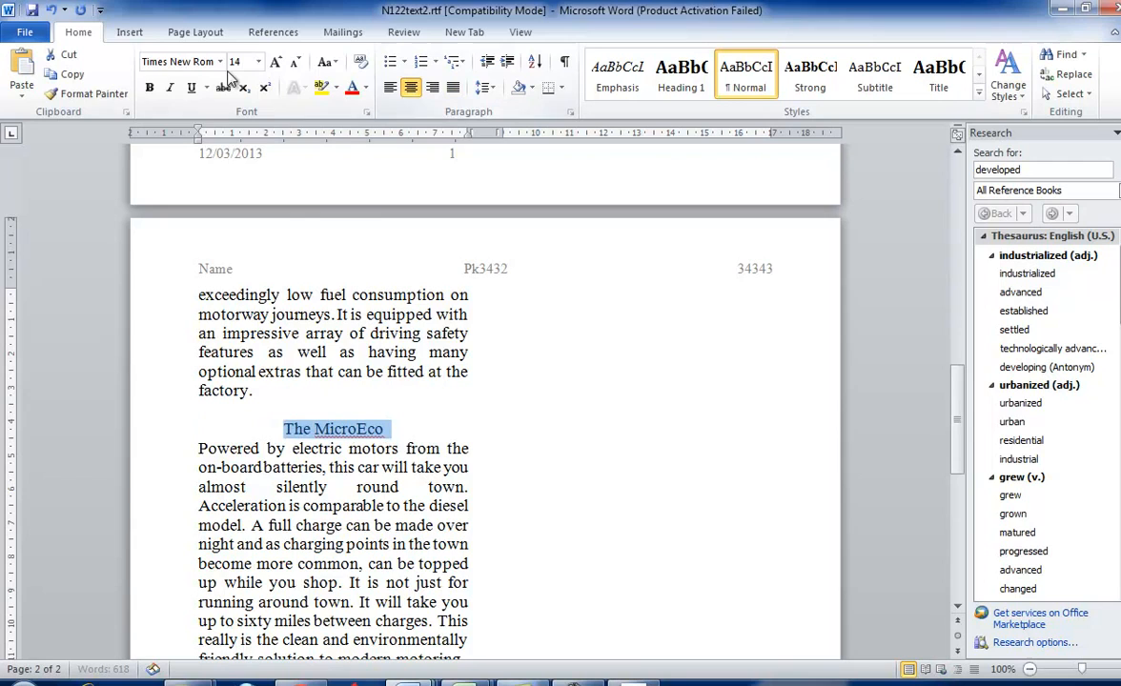
pyautogui.click(169, 87)
pyautogui.click(407, 396)
pyautogui.scroll(6, 407, 396)
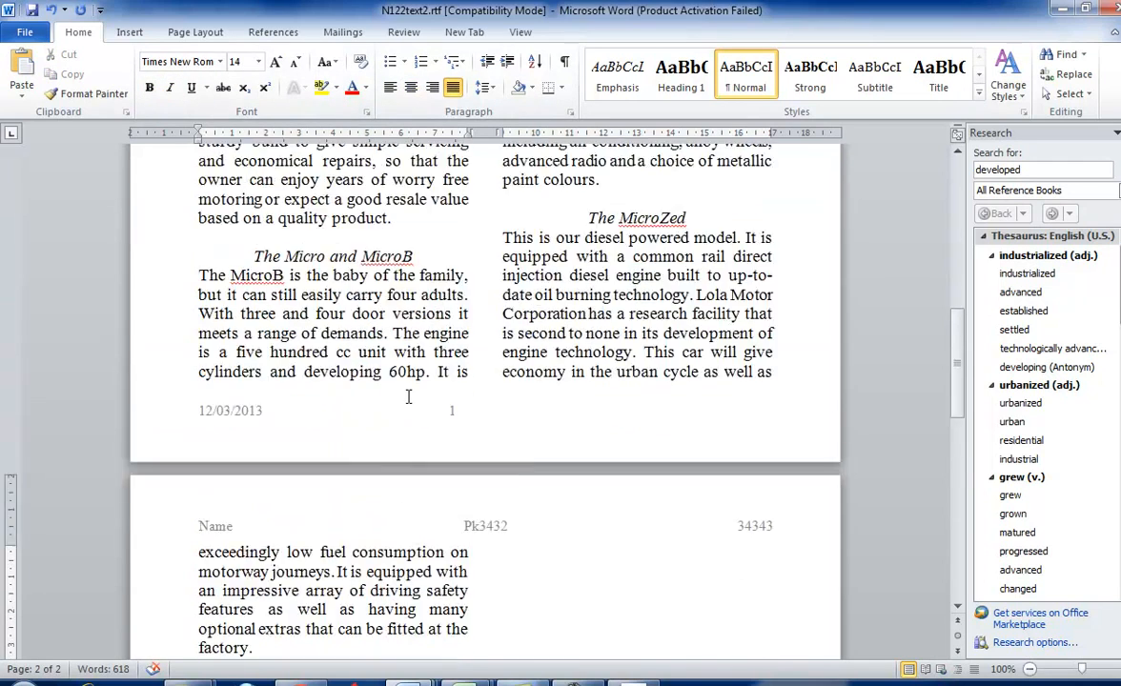
pyautogui.scroll(-8, 408, 396)
# - Read task 22 in the question paper and open N122sales.csv from the 0417_w12_sf_2 folder in Excel
pyautogui.hotkey('alt', 'Tab')
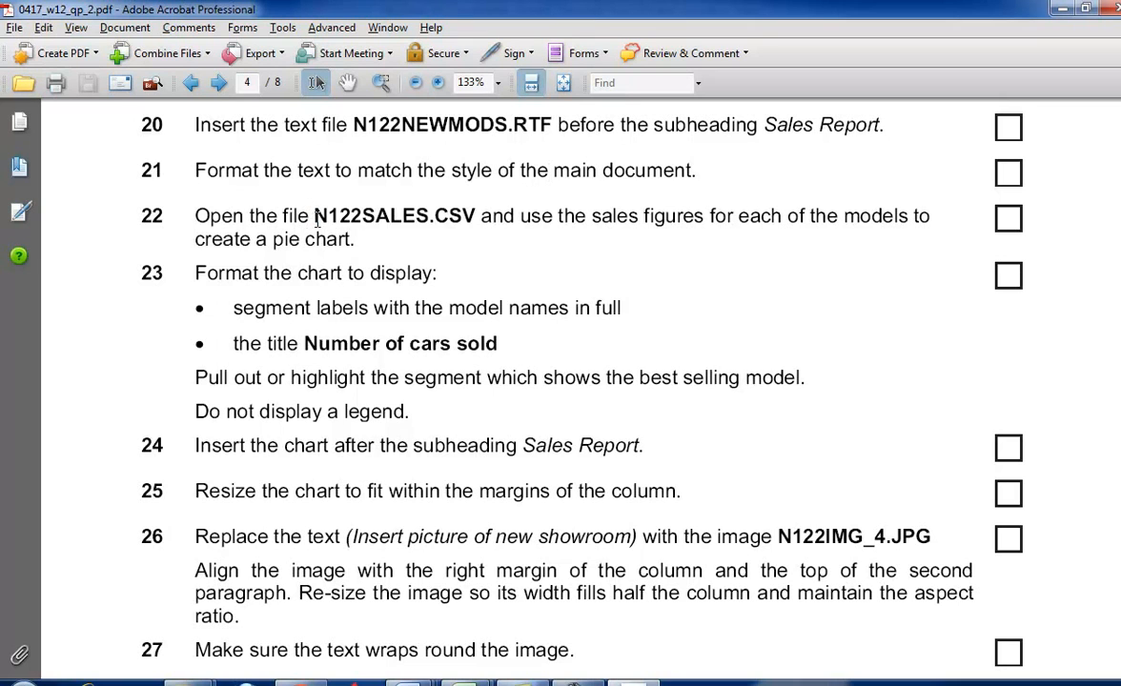
pyautogui.moveTo(316, 221); pyautogui.dragTo(464, 219)
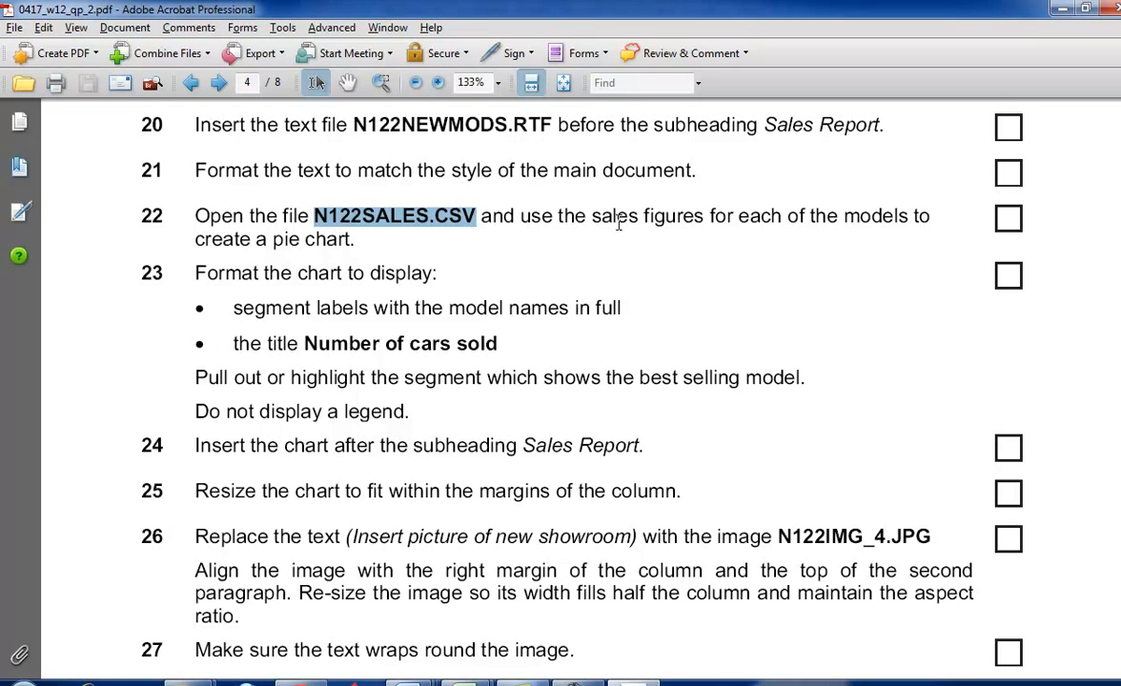
pyautogui.hotkey('alt', 'Tab')
pyautogui.hotkey('alt', 'Tab')
pyautogui.moveTo(188, 683)
pyautogui.click(300, 610)
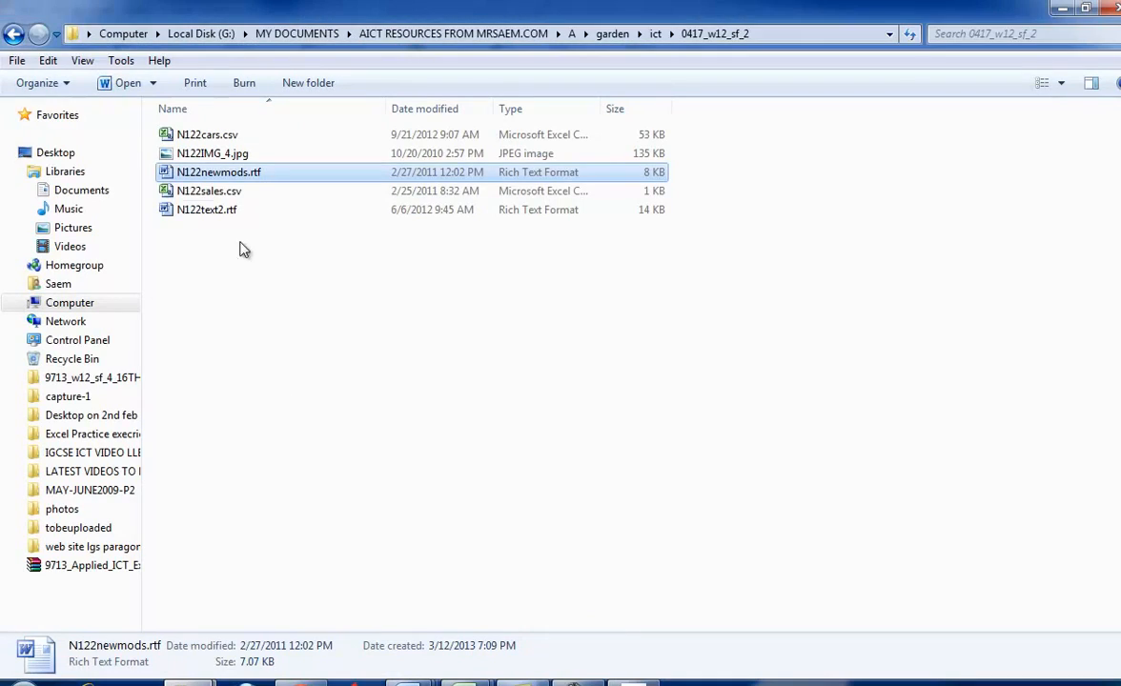
pyautogui.doubleClick(243, 193)
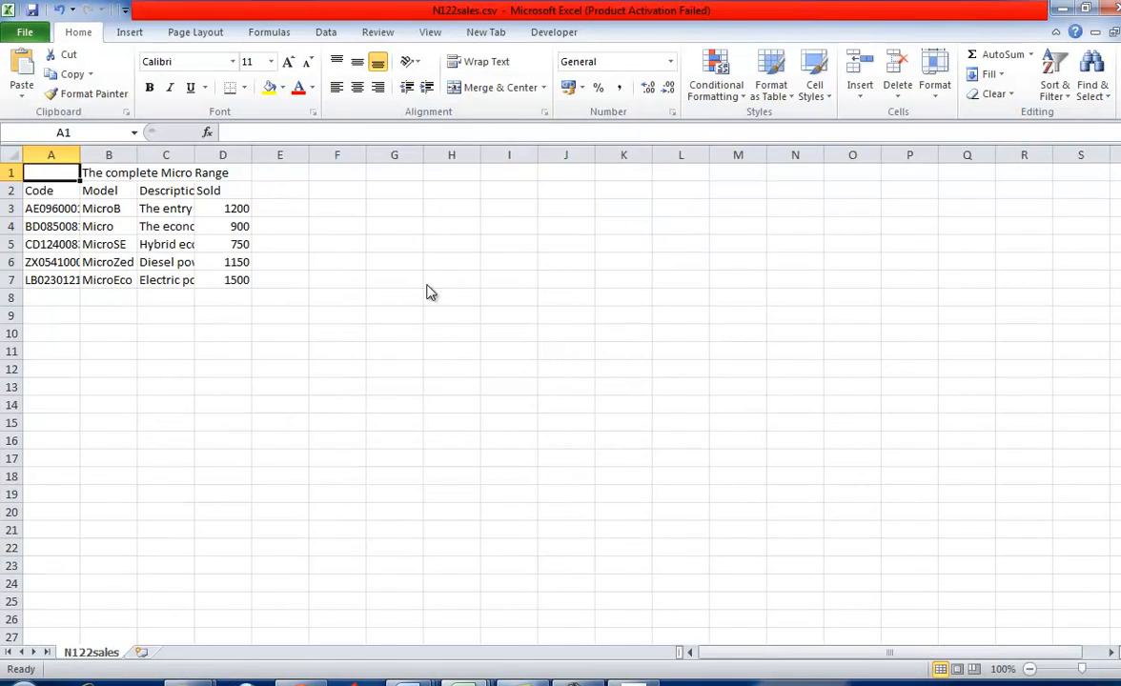
# - Recheck task 22, return to N122sales.csv and autofit the widths of all columns to their contents
pyautogui.hotkey('alt', 'Tab')
pyautogui.hotkey('alt', 'Tab')
pyautogui.click(633, 682)
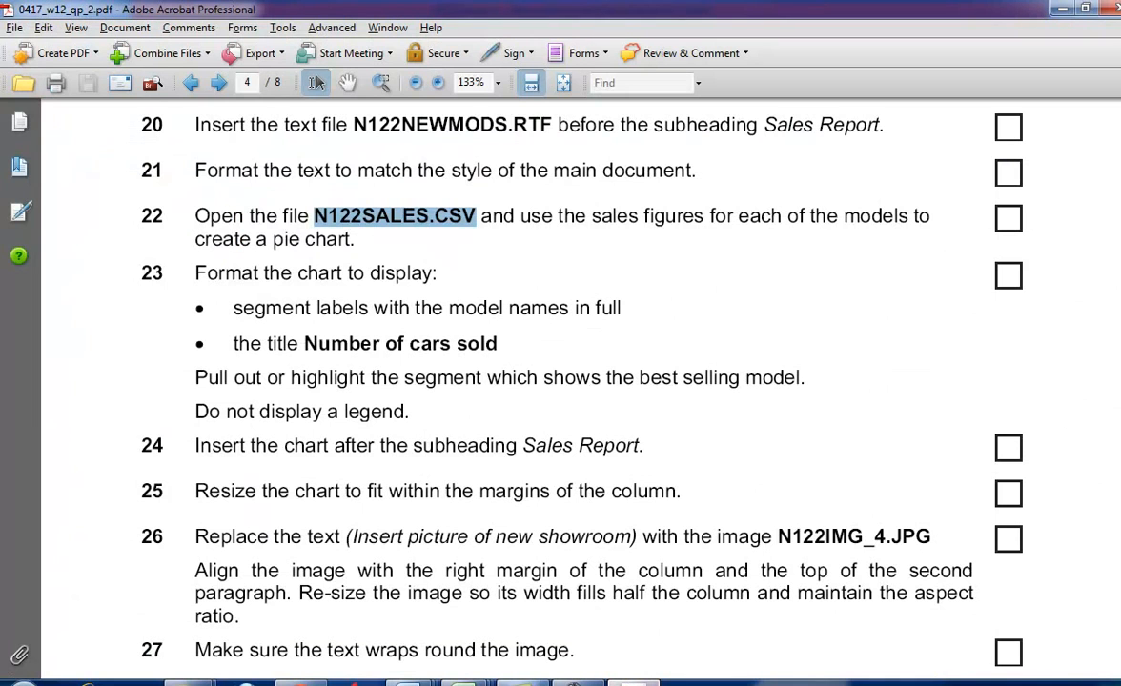
pyautogui.hotkey('alt', 'Tab')
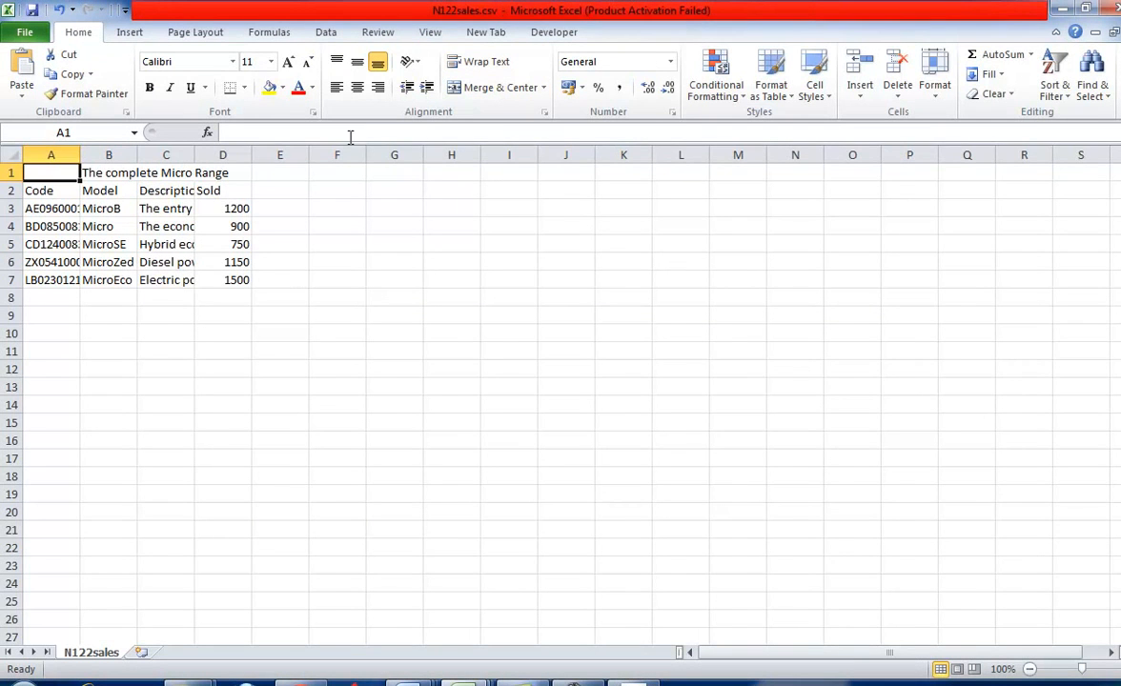
pyautogui.click(12, 154)
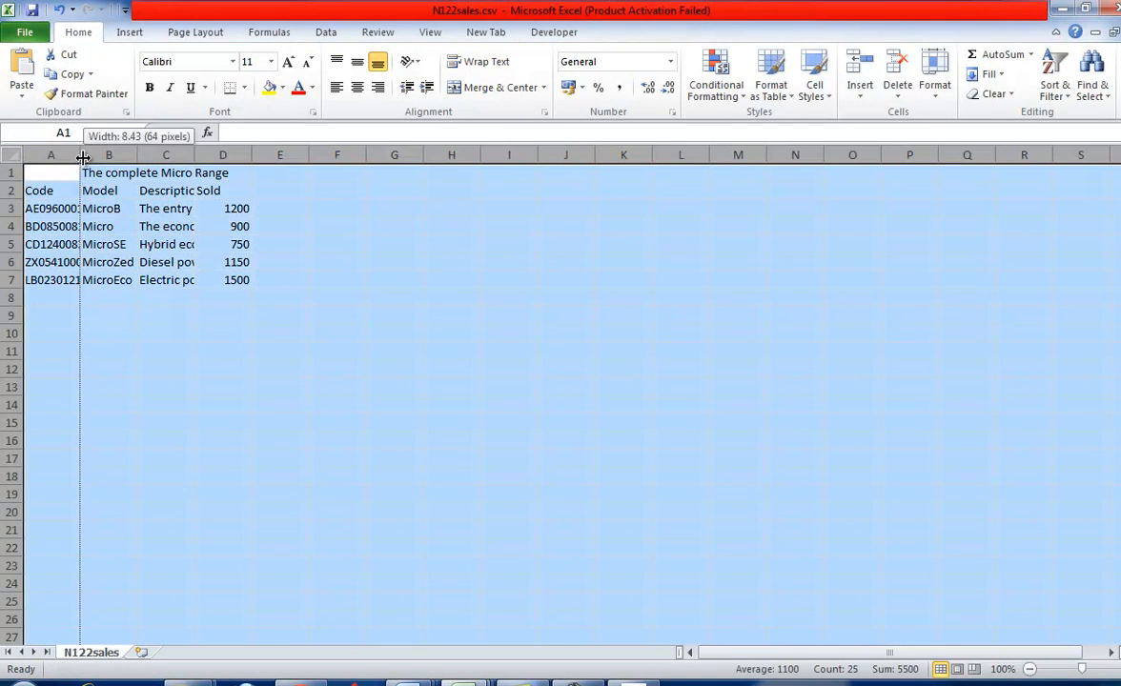
pyautogui.doubleClick(80, 154)
# - Recheck task 22 and insert a 2-D pie chart from the model names in B3:B7 and the sales figures in D3:D7
pyautogui.hotkey('alt', 'Tab')
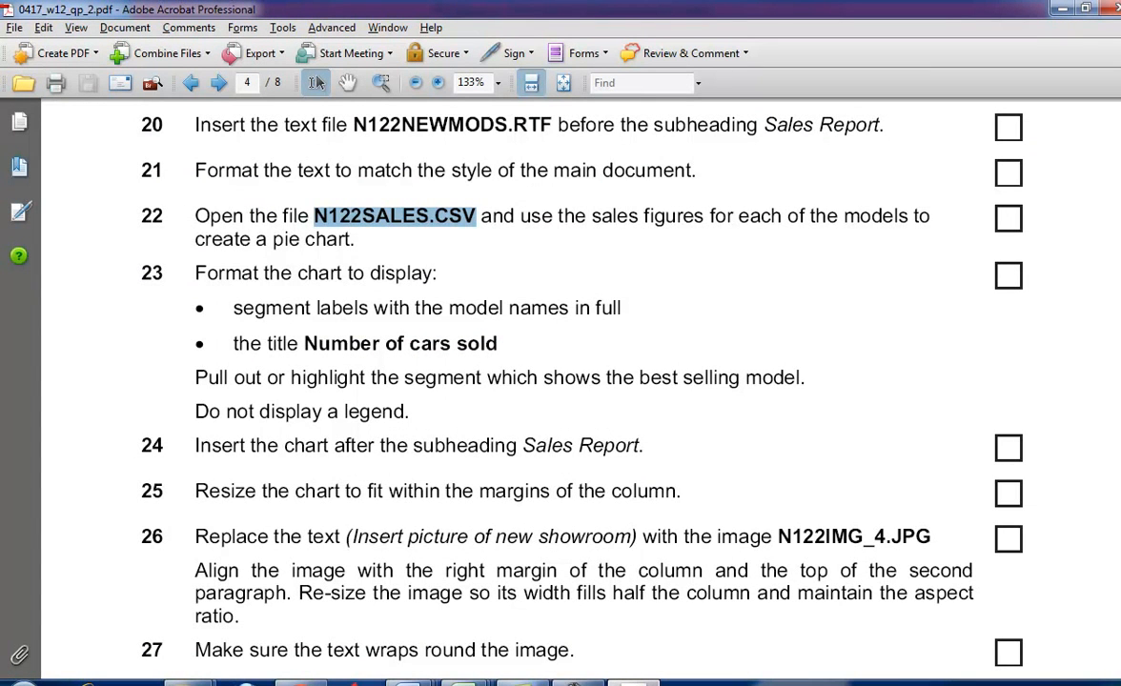
pyautogui.hotkey('alt', 'Tab')
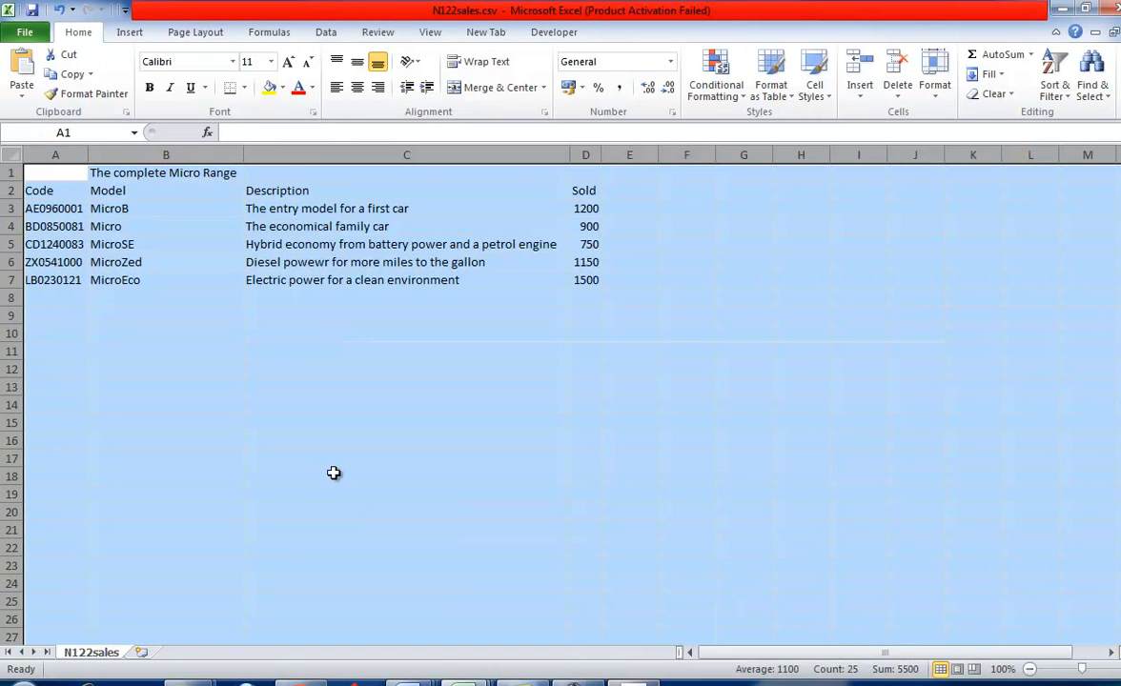
pyautogui.click(311, 387)
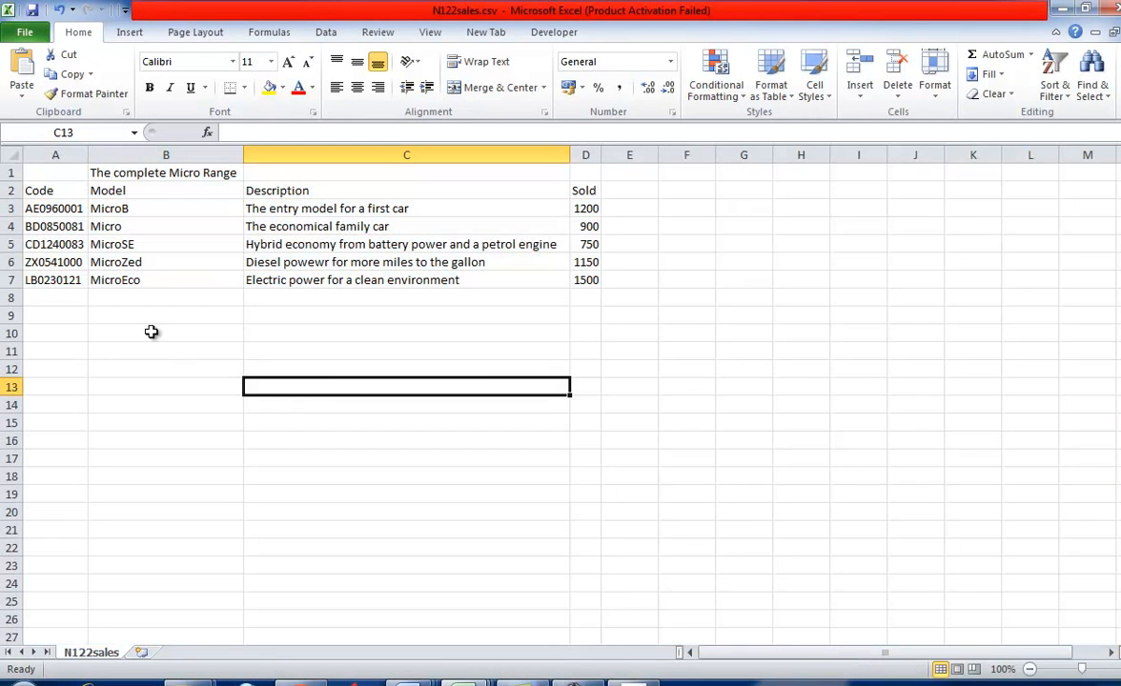
pyautogui.moveTo(128, 212); pyautogui.dragTo(145, 280)
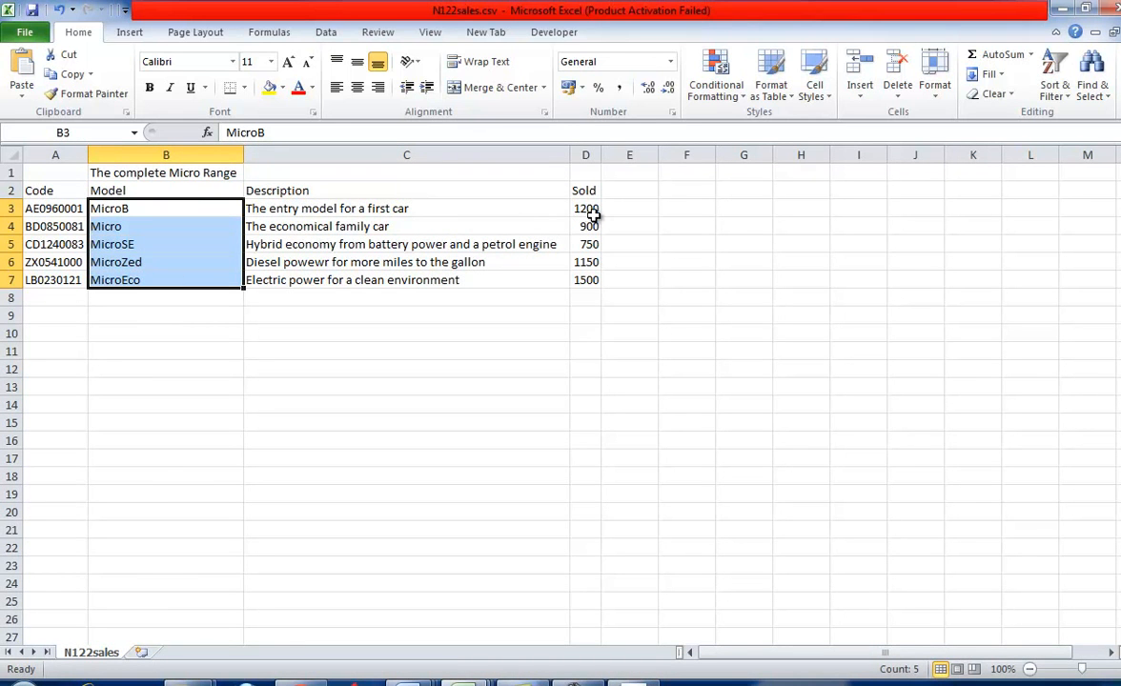
pyautogui.moveTo(593, 210); pyautogui.dragTo(592, 280)
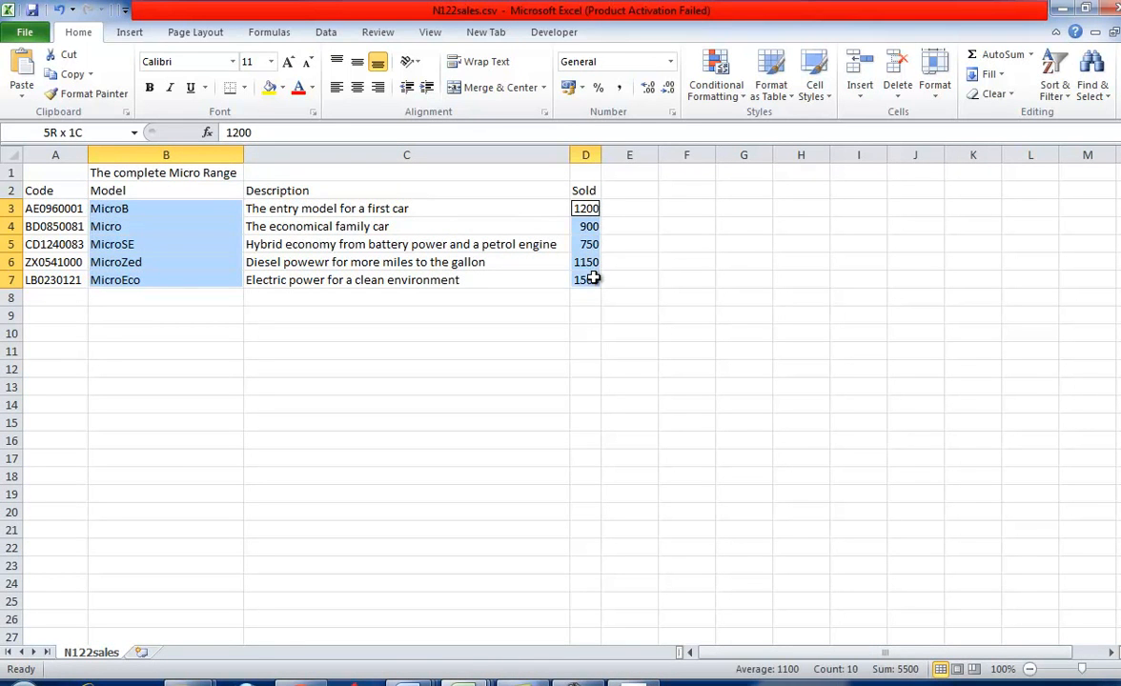
pyautogui.click(130, 32)
pyautogui.click(384, 74)
pyautogui.click(390, 135)
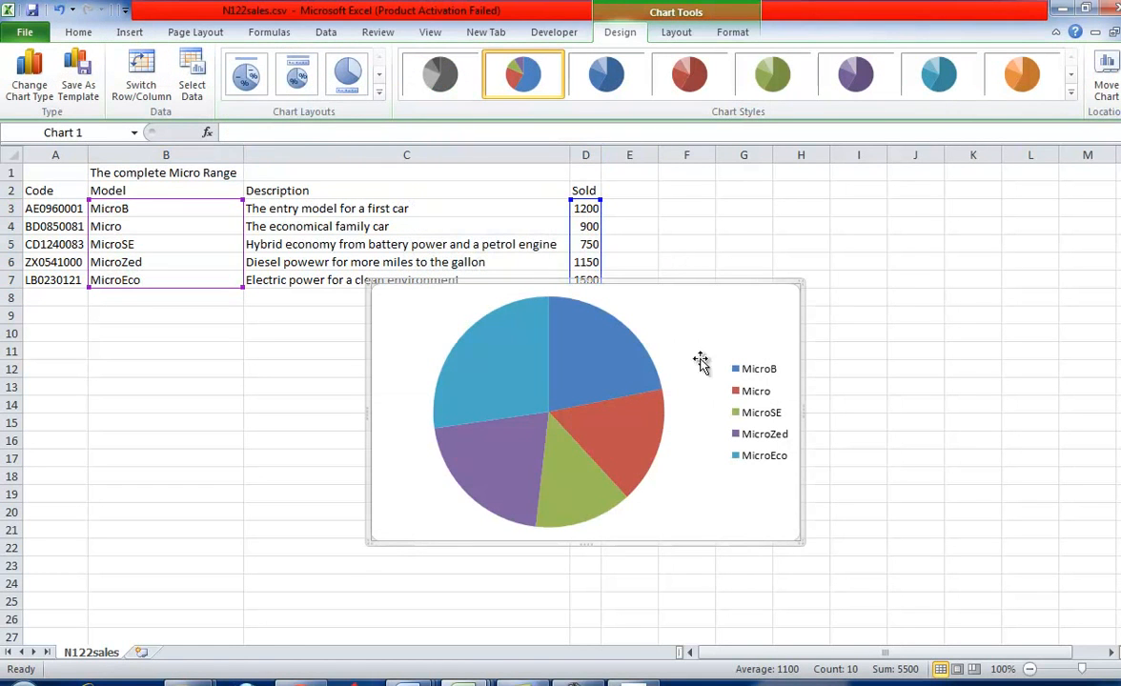
# - Switch to the question paper, read the chart formatting requirements in task 23, and return to the workbook
pyautogui.hotkey('alt', 'Tab')
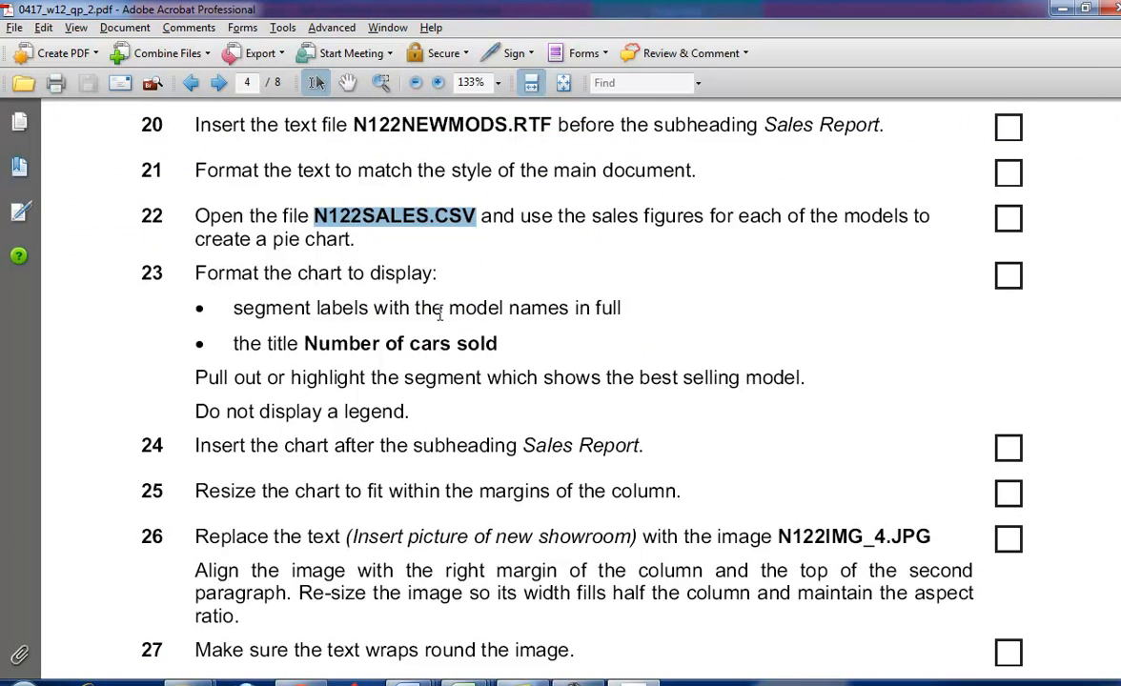
pyautogui.scroll(-1, 440, 315)
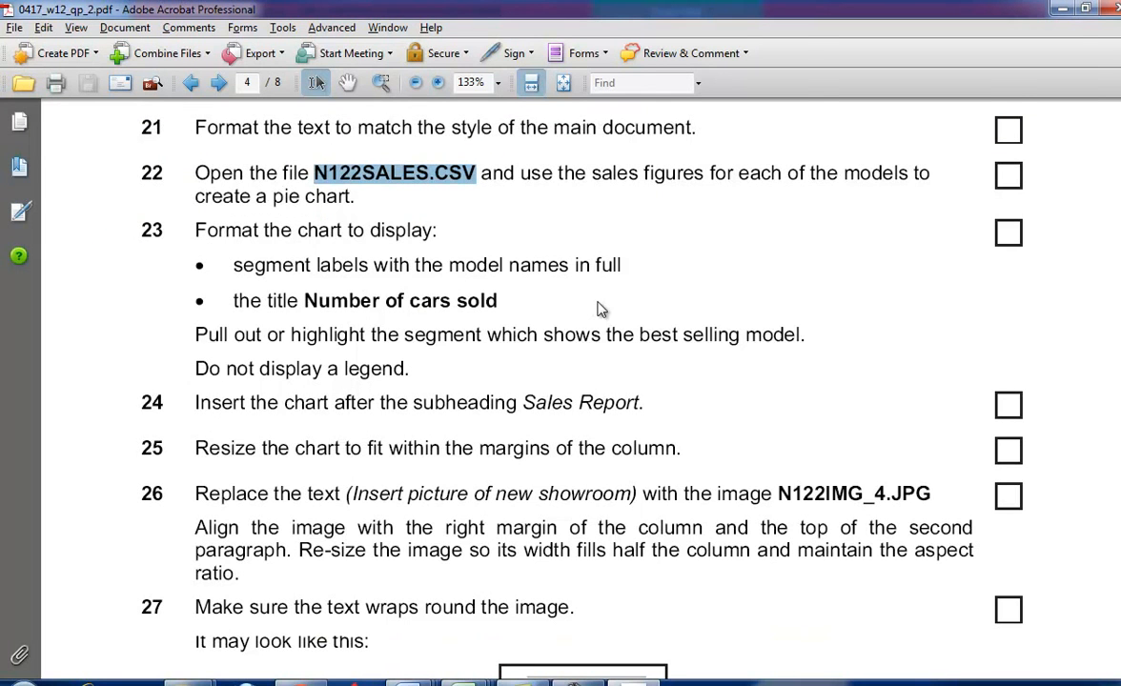
pyautogui.hotkey('alt', 'Tab')
pyautogui.click(604, 359)
pyautogui.rightClick(604, 360)
pyautogui.click(650, 473)
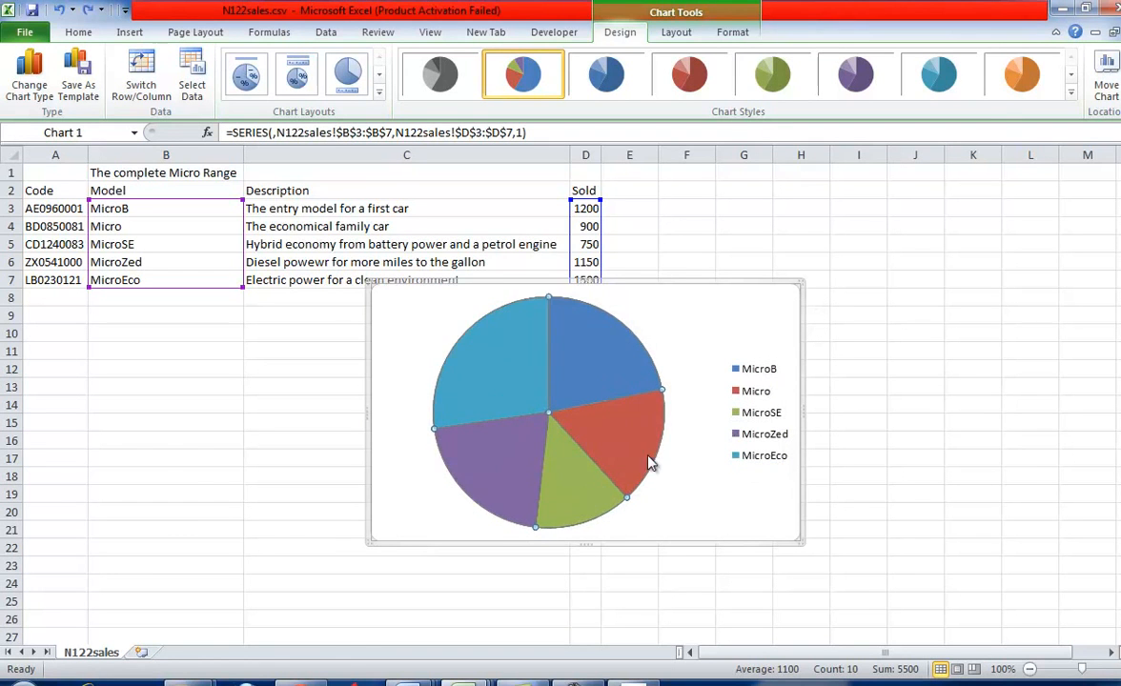
# - Recheck task 23's segment label requirement and apply the pie chart layout with a title and model name and percentage labels, without a legend
pyautogui.hotkey('alt', 'Tab')
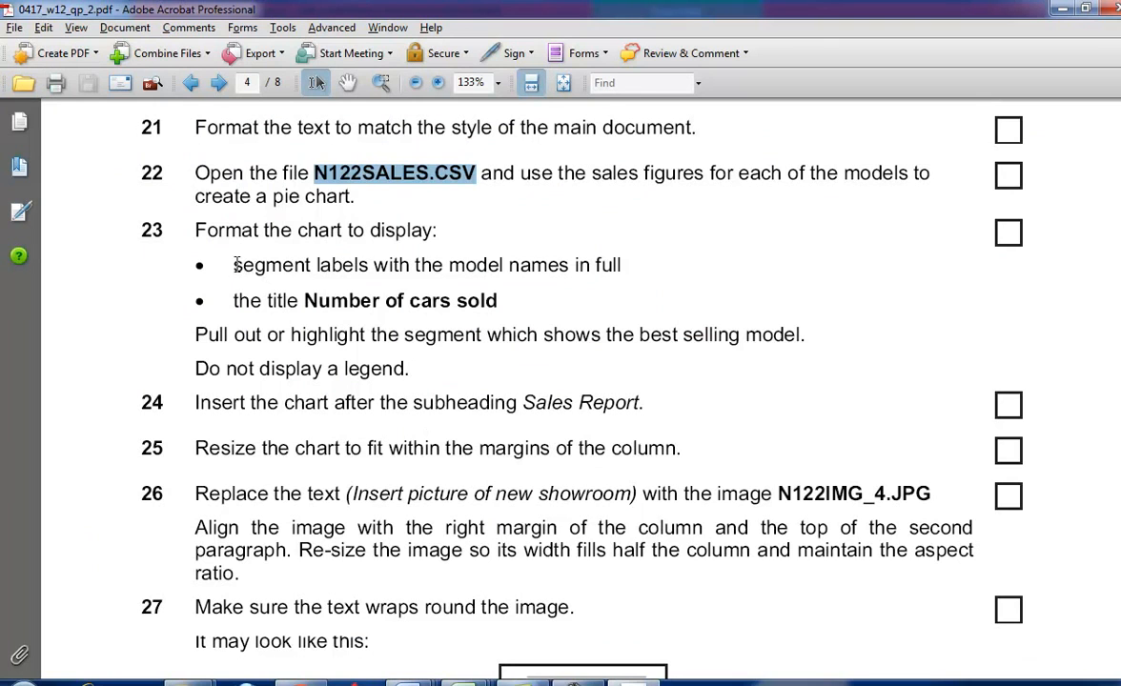
pyautogui.moveTo(235, 264); pyautogui.dragTo(353, 259)
pyautogui.hotkey('alt', 'Tab')
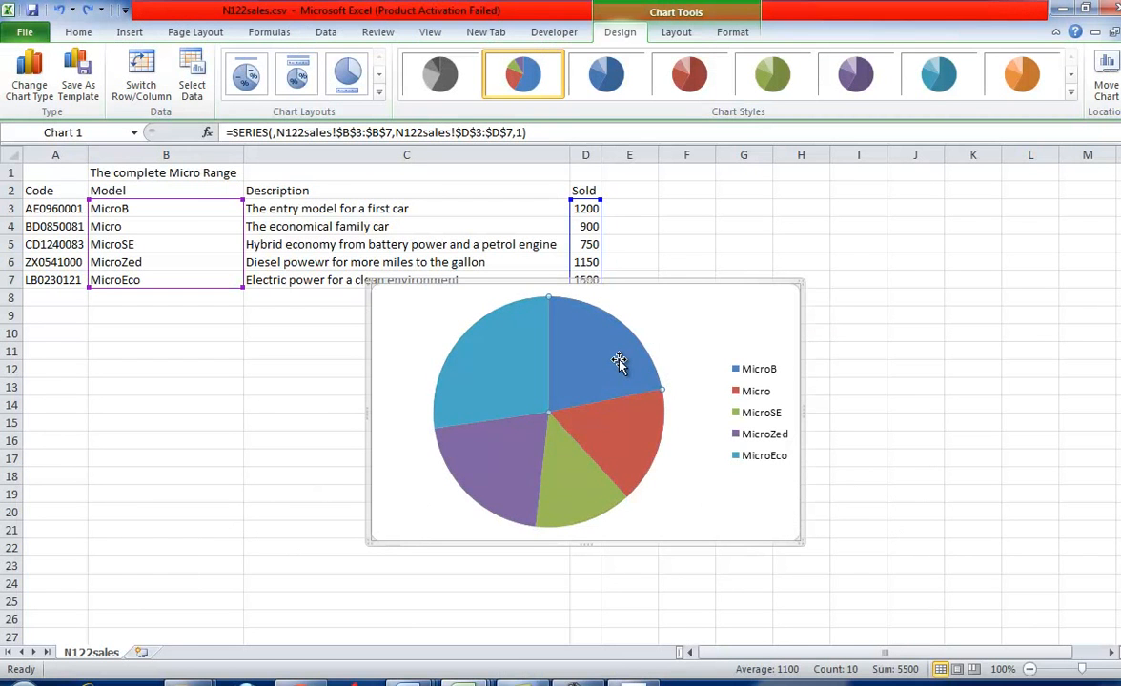
pyautogui.rightClick(619, 365)
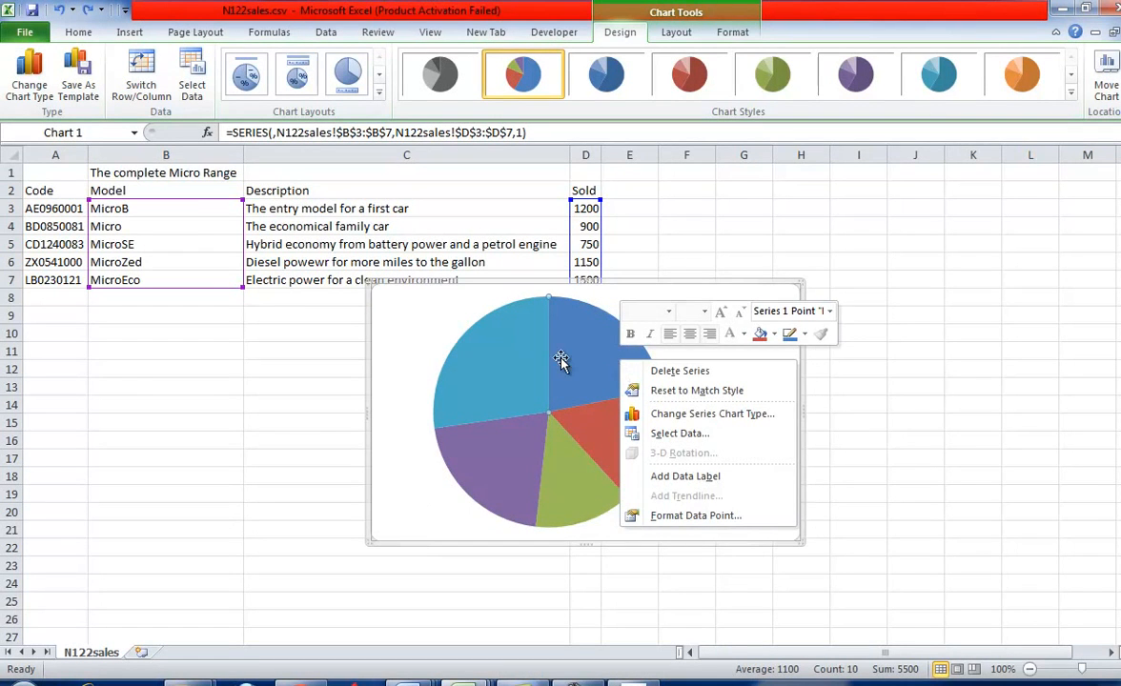
pyautogui.press('Escape')
pyautogui.click(245, 76)
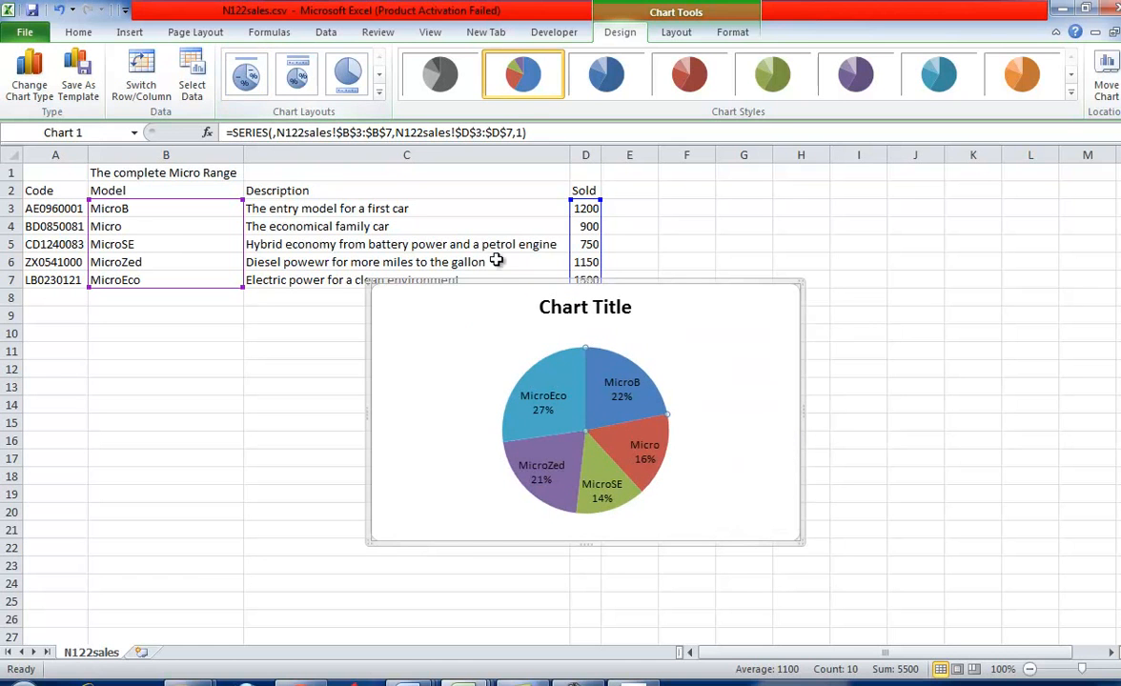
# - Copy the title "Number of cars sold" from task 23 of the question paper and make it the pie chart's title
pyautogui.click(760, 484)
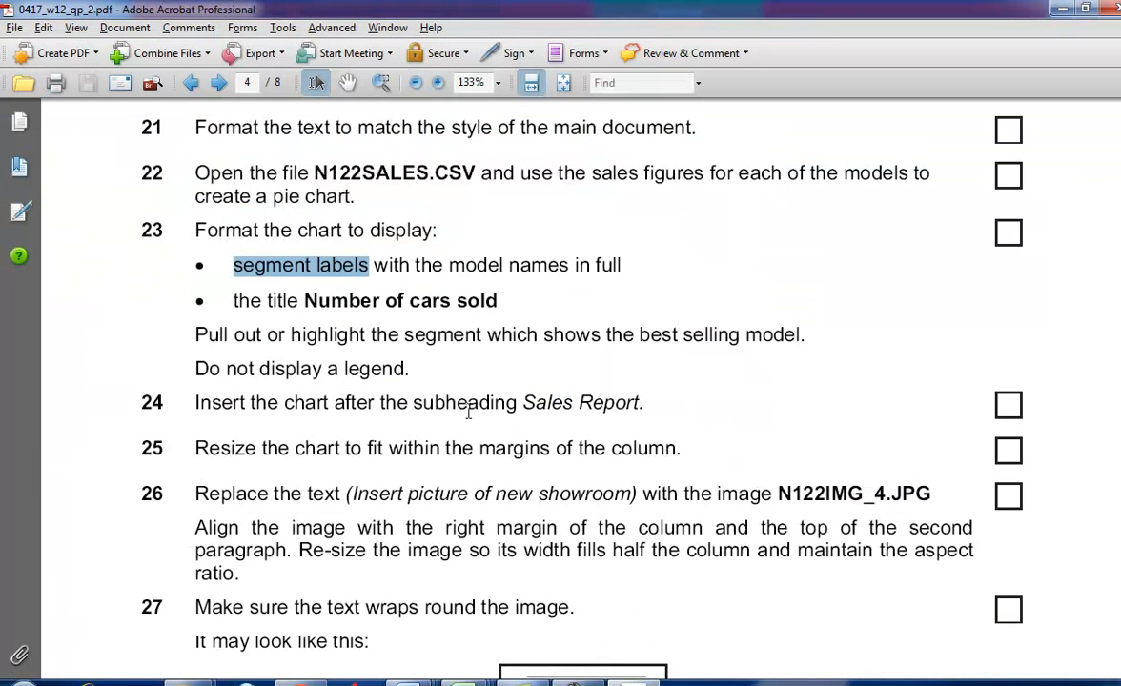
pyautogui.moveTo(303, 300); pyautogui.dragTo(448, 301)
pyautogui.rightClick(438, 297)
pyautogui.click(492, 313)
pyautogui.hotkey('alt', 'Tab')
pyautogui.click(546, 412)
pyautogui.click(547, 414)
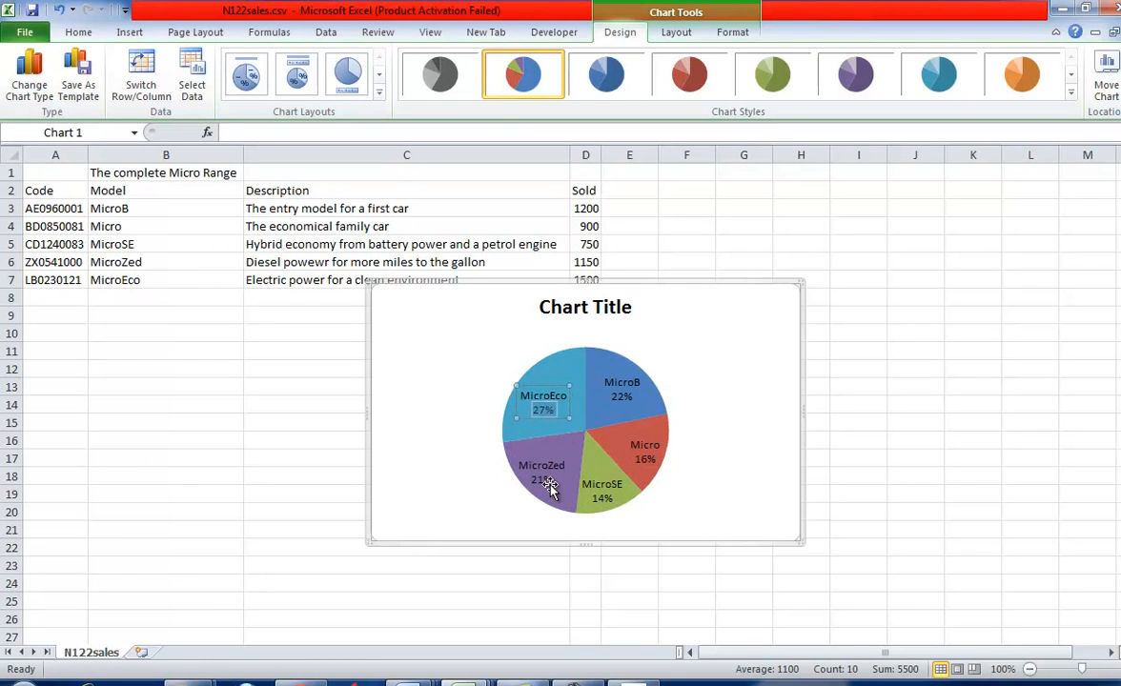
pyautogui.click(626, 306)
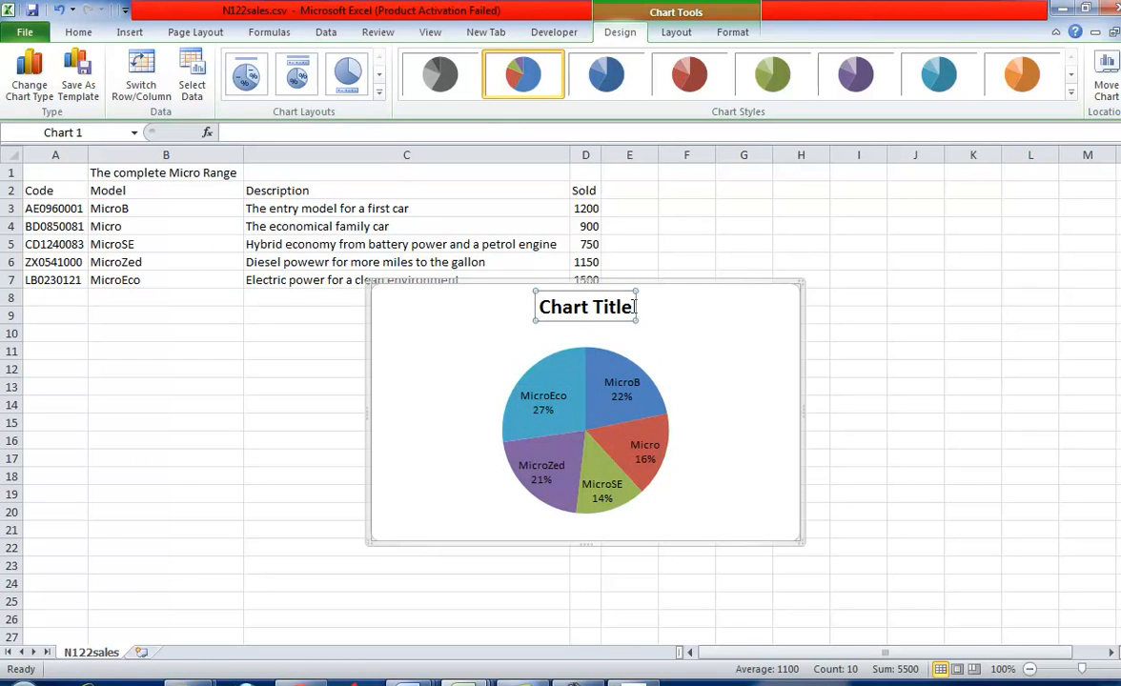
pyautogui.moveTo(634, 307); pyautogui.dragTo(534, 307)
pyautogui.hotkey('ctrl', 'v')
# - Recheck task 23's requirement for the best selling model's segment in the question paper and return to the workbook
pyautogui.hotkey('alt', 'Tab')
pyautogui.scroll(-1, 616, 414)
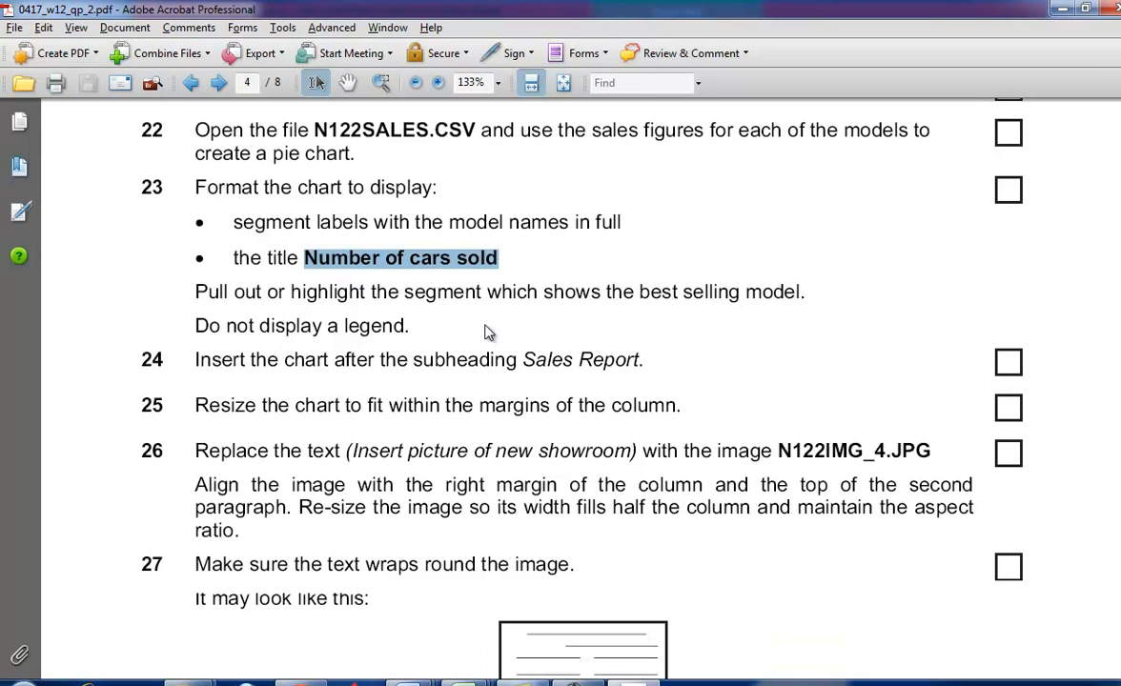
pyautogui.hotkey('alt', 'Tab')
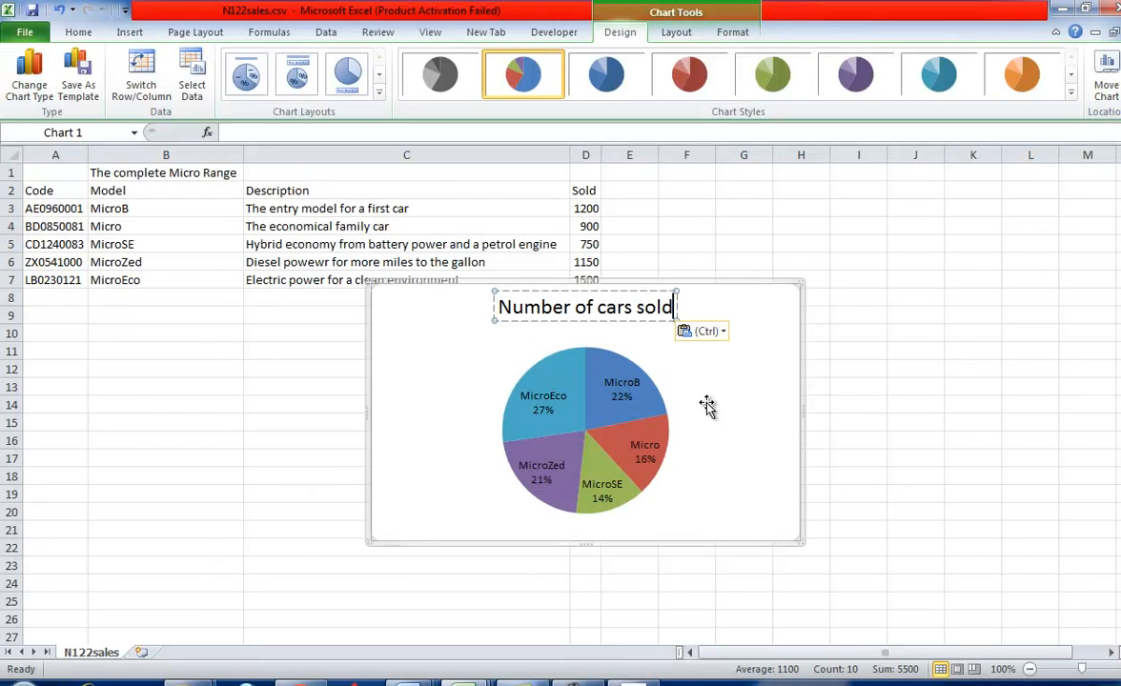
pyautogui.click(850, 404)
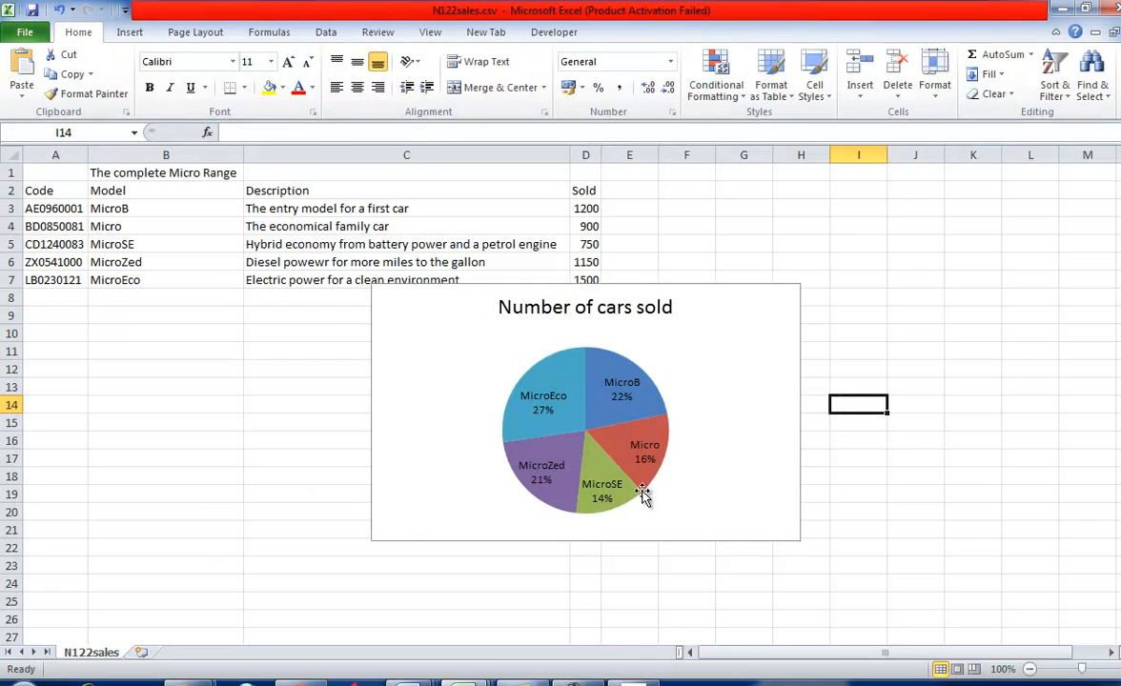
# - Try to pull out the MicroEco segment of the pie chart, and undo the change
pyautogui.click(506, 371)
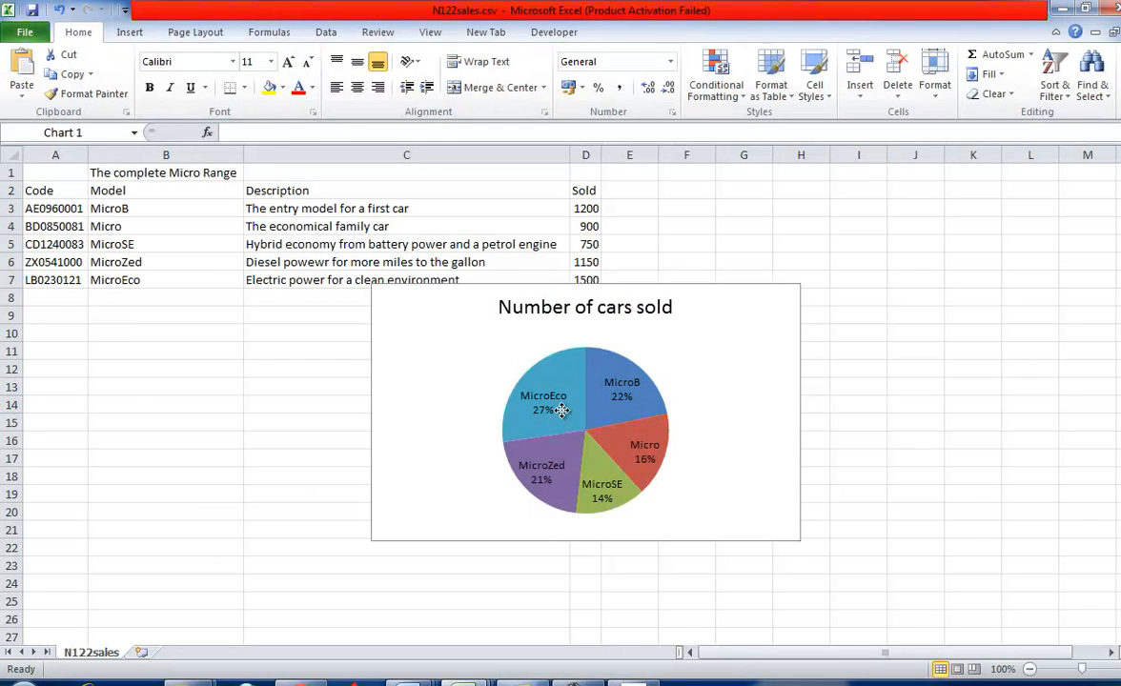
pyautogui.click(509, 431)
pyautogui.moveTo(502, 422); pyautogui.dragTo(498, 420)
pyautogui.hotkey('ctrl', 'z')
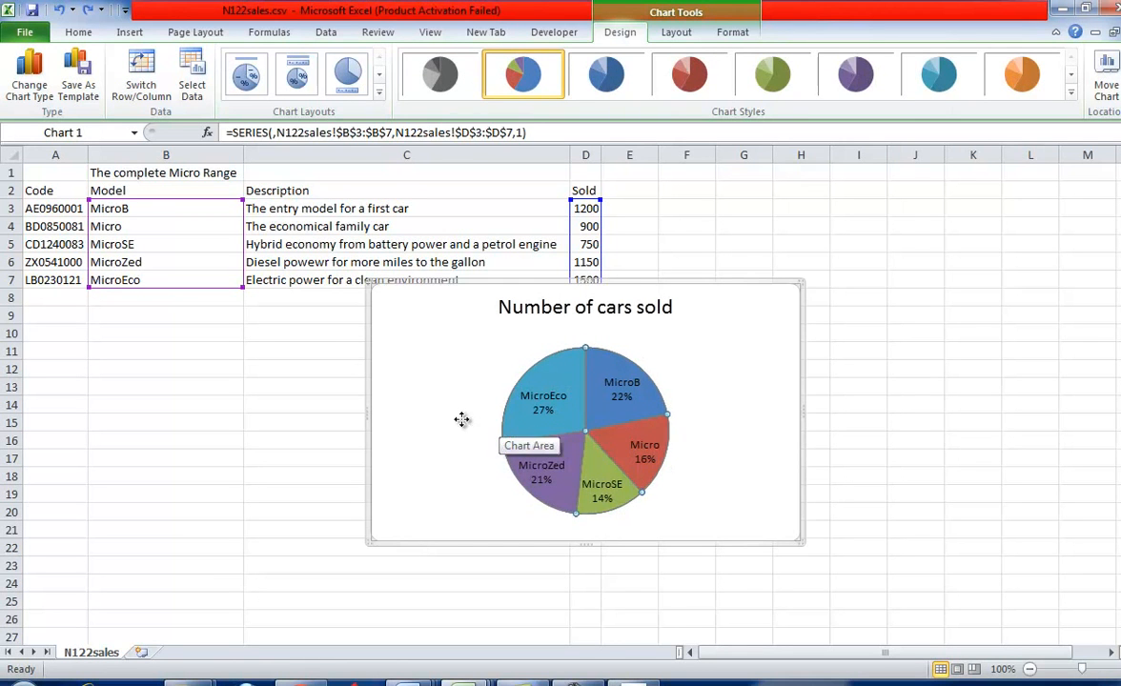
# - Select only the MicroEco segment and pull it out from the rest of the pie
pyautogui.click(475, 424)
pyautogui.click(527, 427)
pyautogui.click(529, 427)
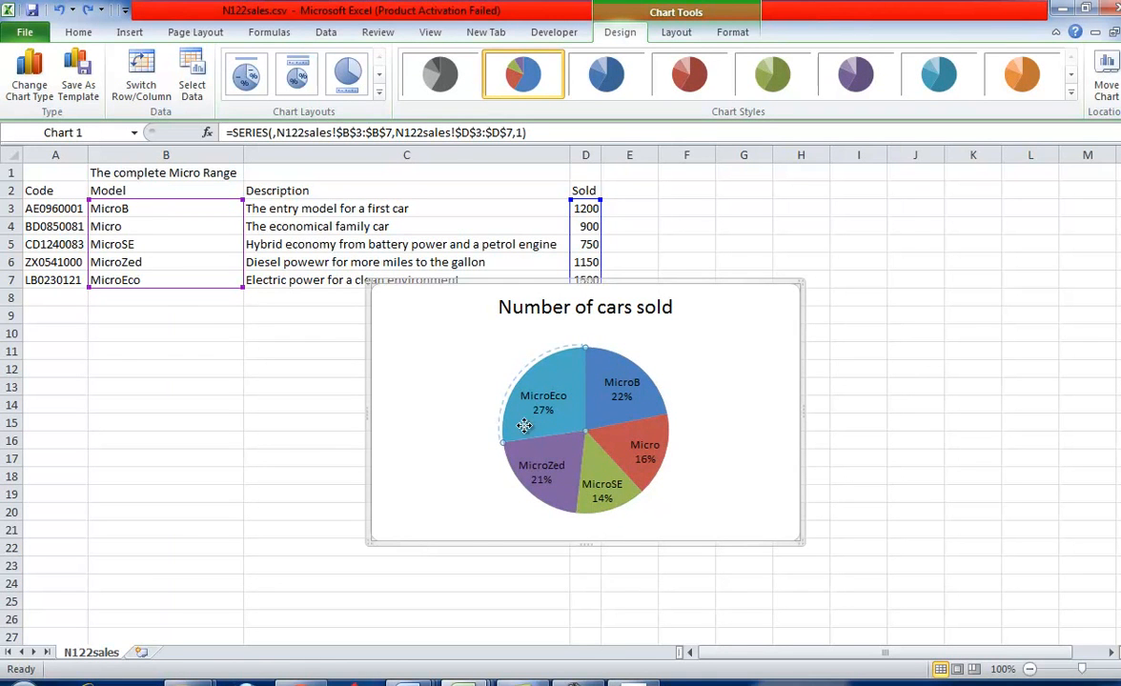
pyautogui.moveTo(529, 428); pyautogui.dragTo(516, 421)
# - Check tasks 24 and 25 in the question paper and narrow the chart so it can fit a document column with readable labels
pyautogui.hotkey('alt', 'Tab')
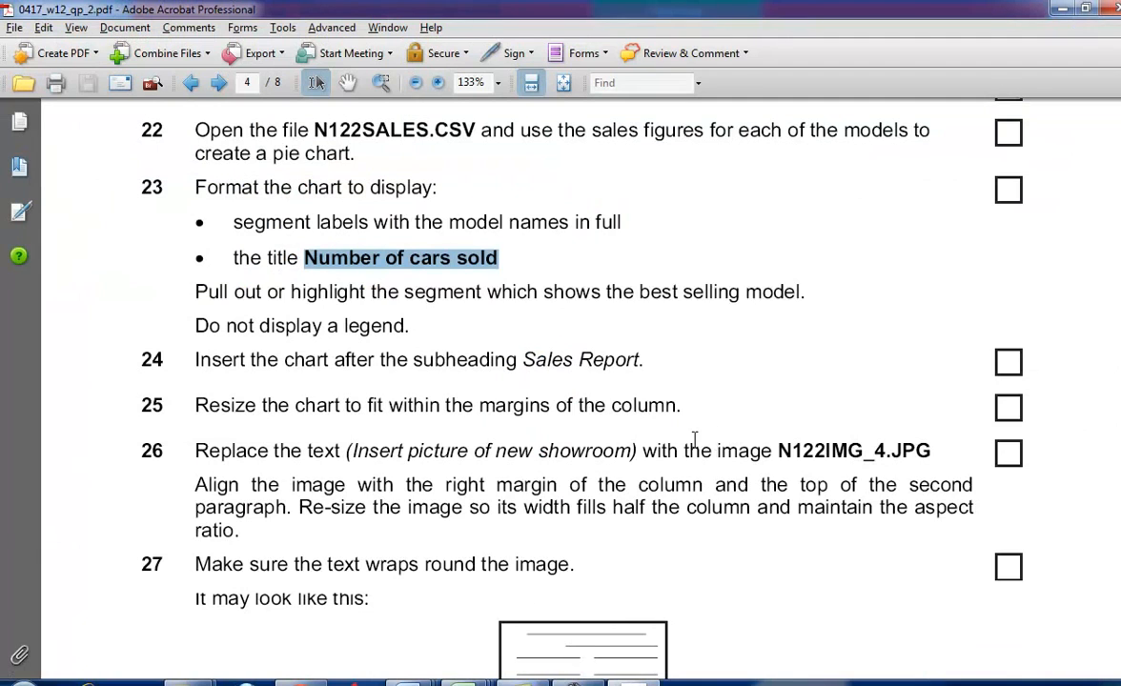
pyautogui.scroll(-1, 480, 393)
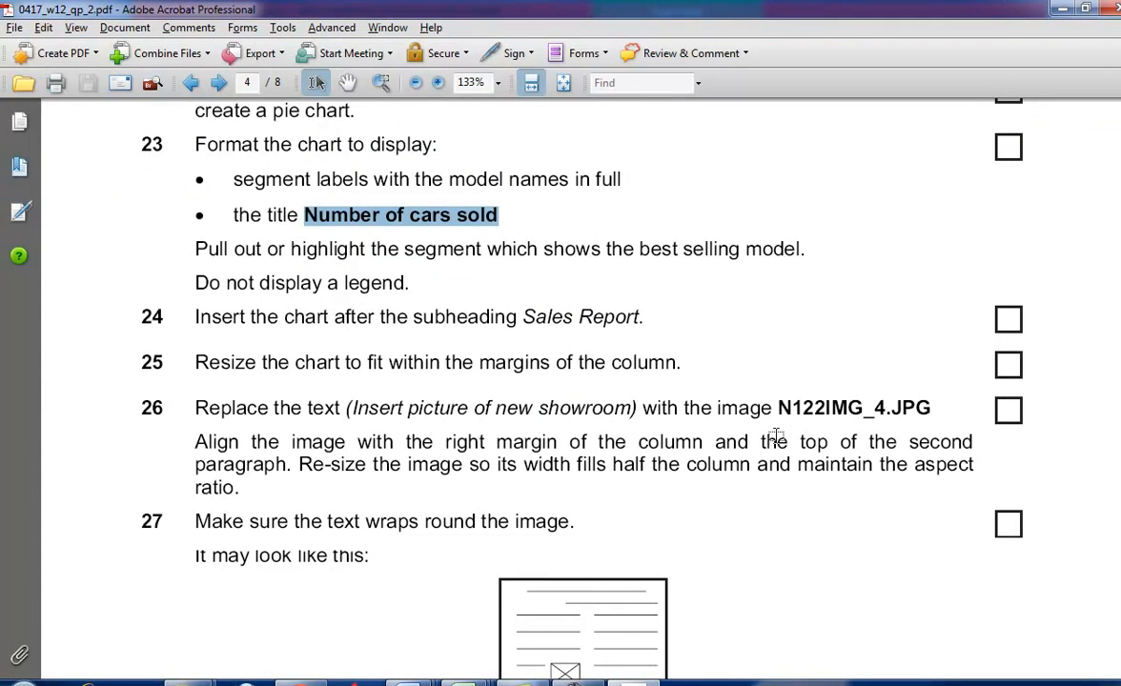
pyautogui.hotkey('alt', 'Tab')
pyautogui.click(828, 464)
pyautogui.click(746, 441)
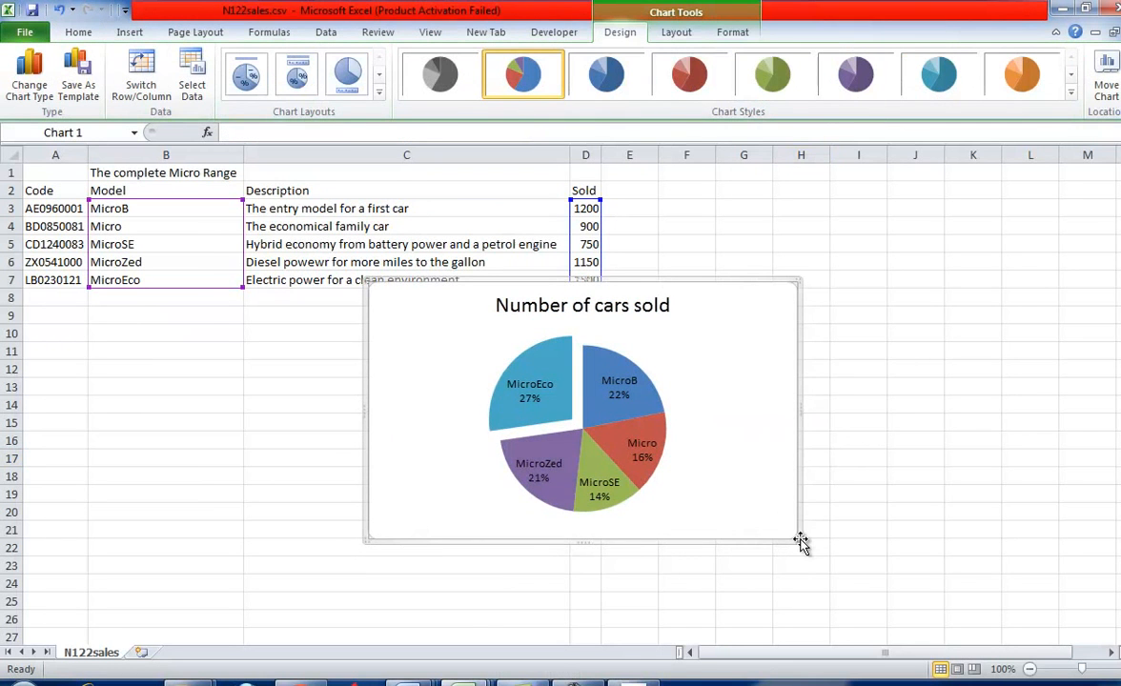
pyautogui.moveTo(797, 540); pyautogui.dragTo(618, 516)
pyautogui.rightClick(576, 432)
pyautogui.click(580, 497)
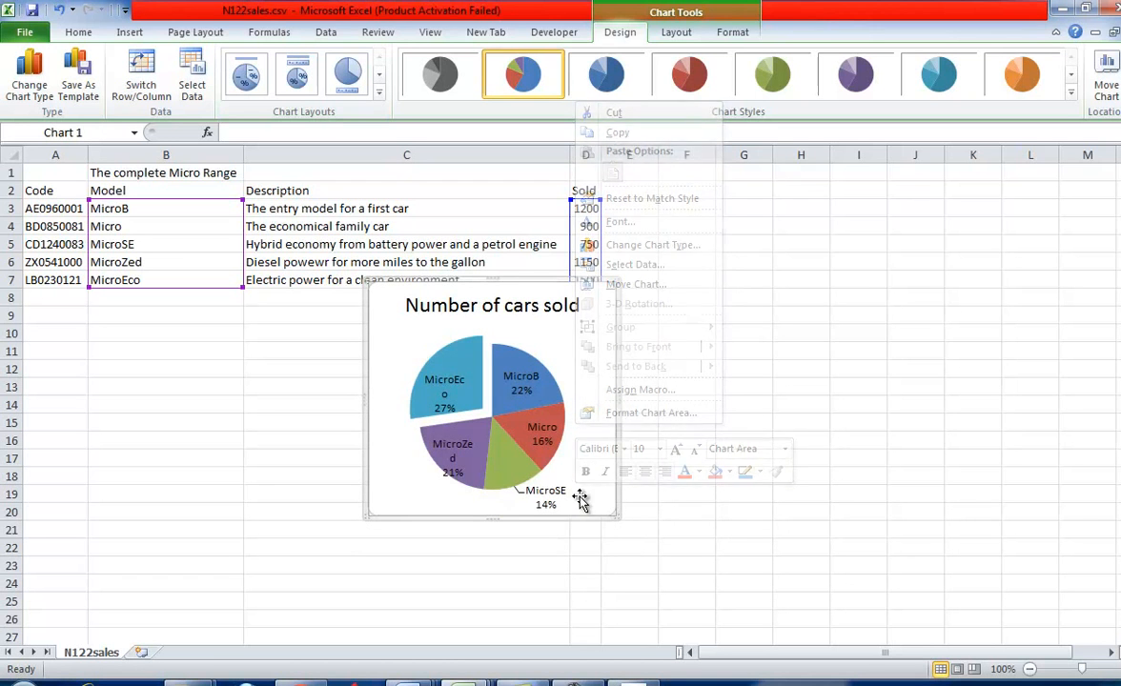
pyautogui.moveTo(615, 516); pyautogui.dragTo(642, 536)
# - Copy the resized pie chart as a whole
pyautogui.rightClick(616, 494)
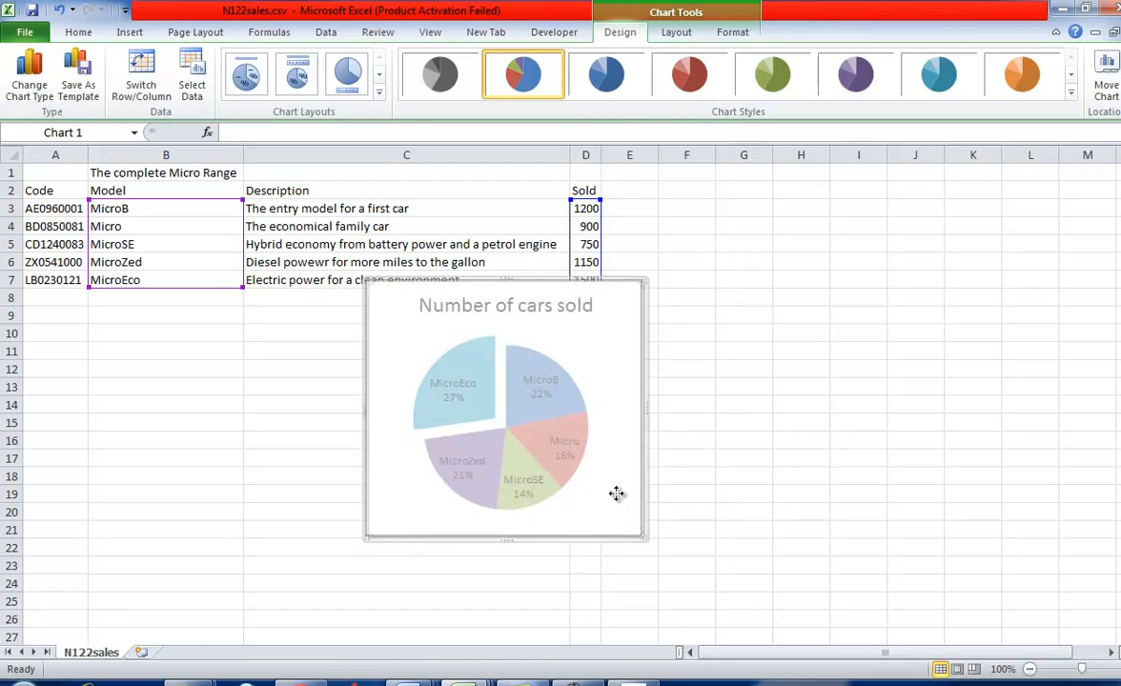
pyautogui.click(662, 477)
pyautogui.click(619, 478)
pyautogui.rightClick(620, 476)
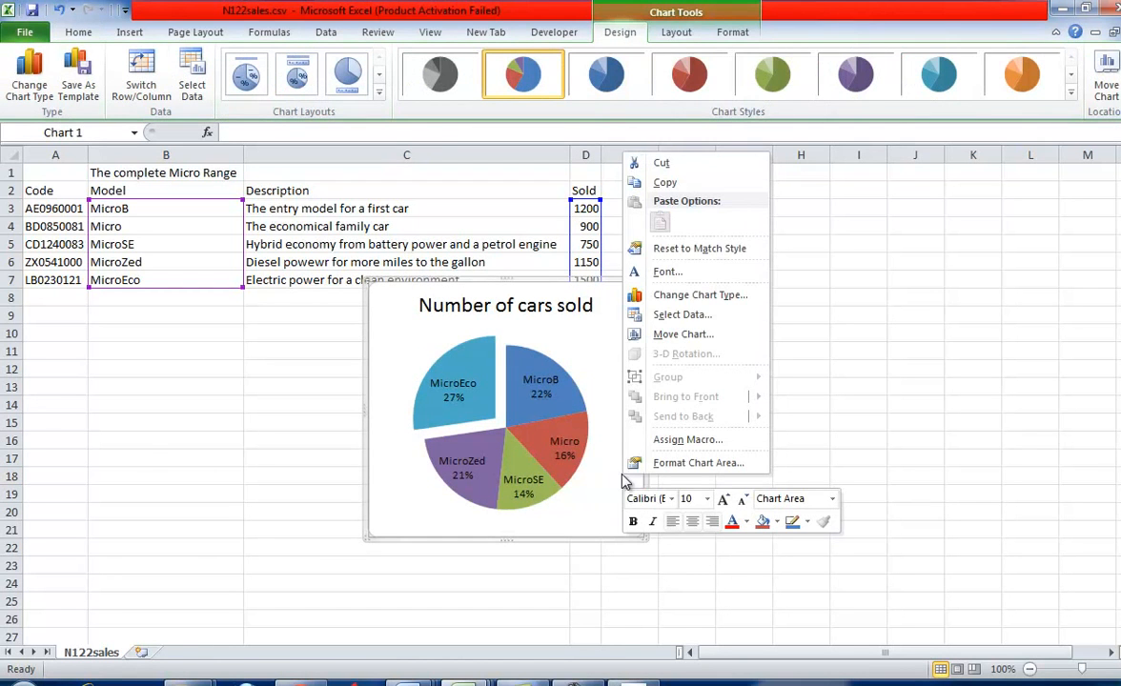
pyautogui.click(672, 182)
# - Recheck tasks 24 and 25 in the question paper and switch to N122text2.rtf in Word
pyautogui.hotkey('alt', 'Tab')
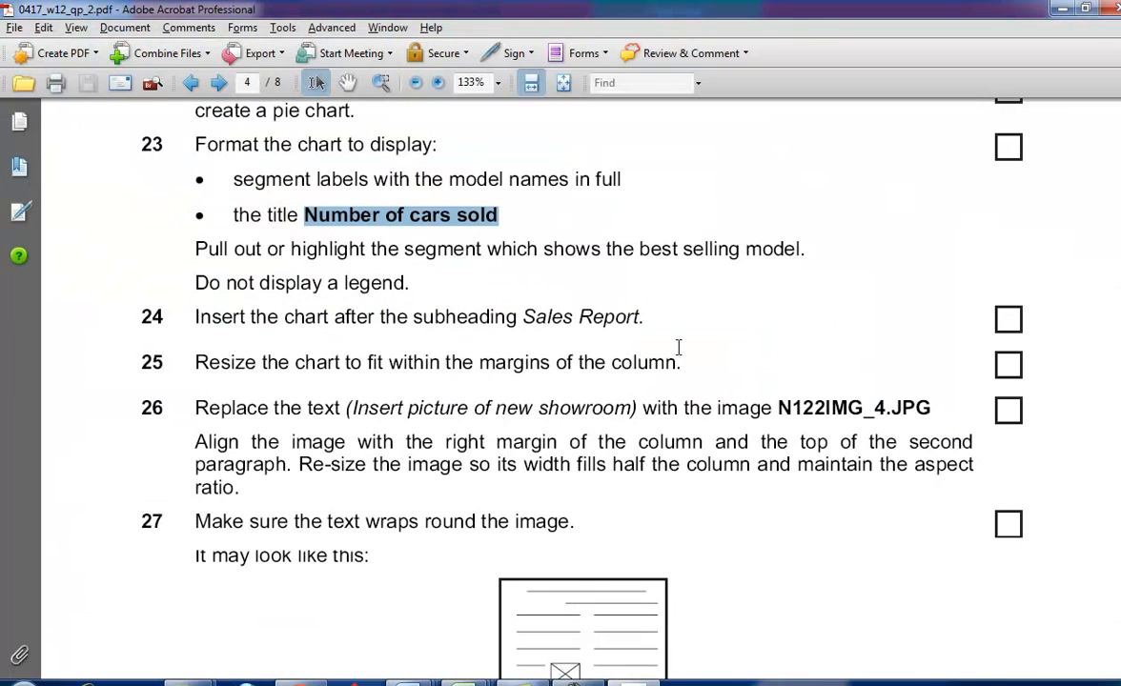
pyautogui.scroll(-3, 446, 347)
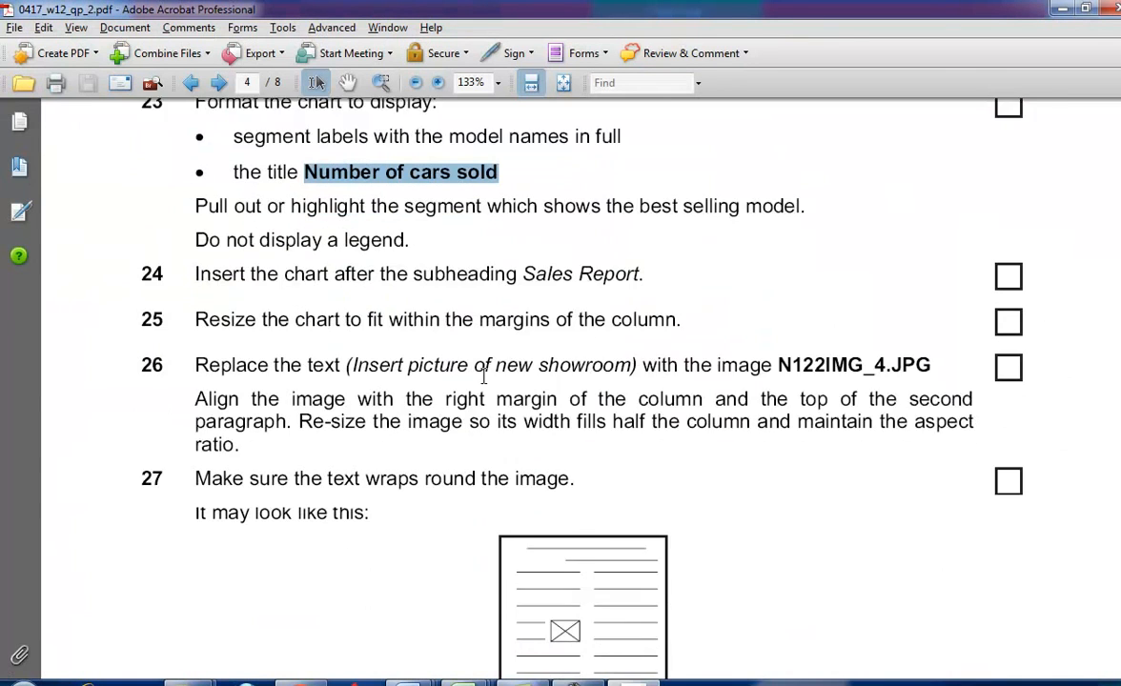
pyautogui.hotkey('alt', 'Tab')
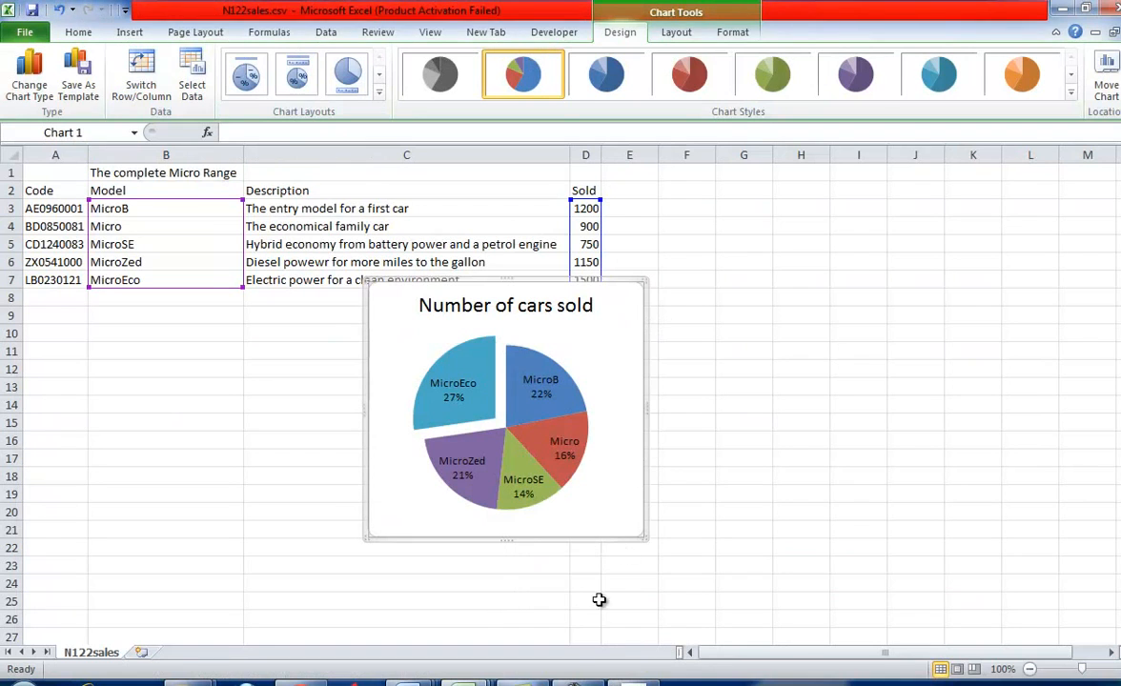
pyautogui.moveTo(473, 677)
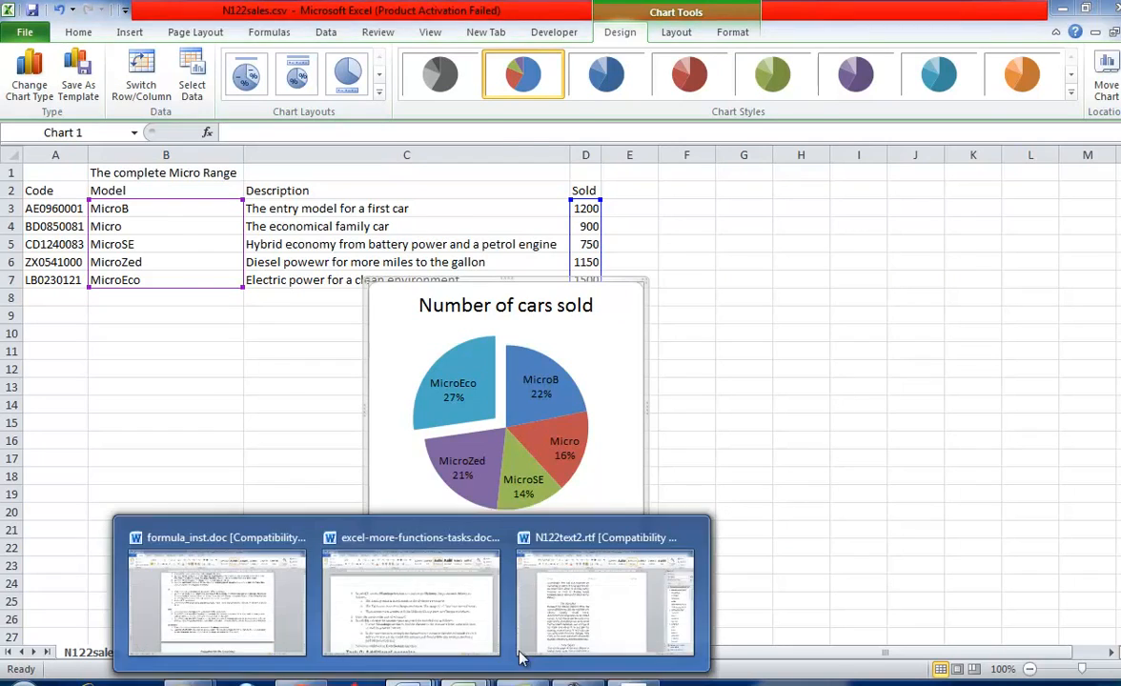
pyautogui.click(596, 609)
# - Paste the pie chart on a new line after the last sentence under the Sales Report subheading
pyautogui.scroll(-5, 703, 487)
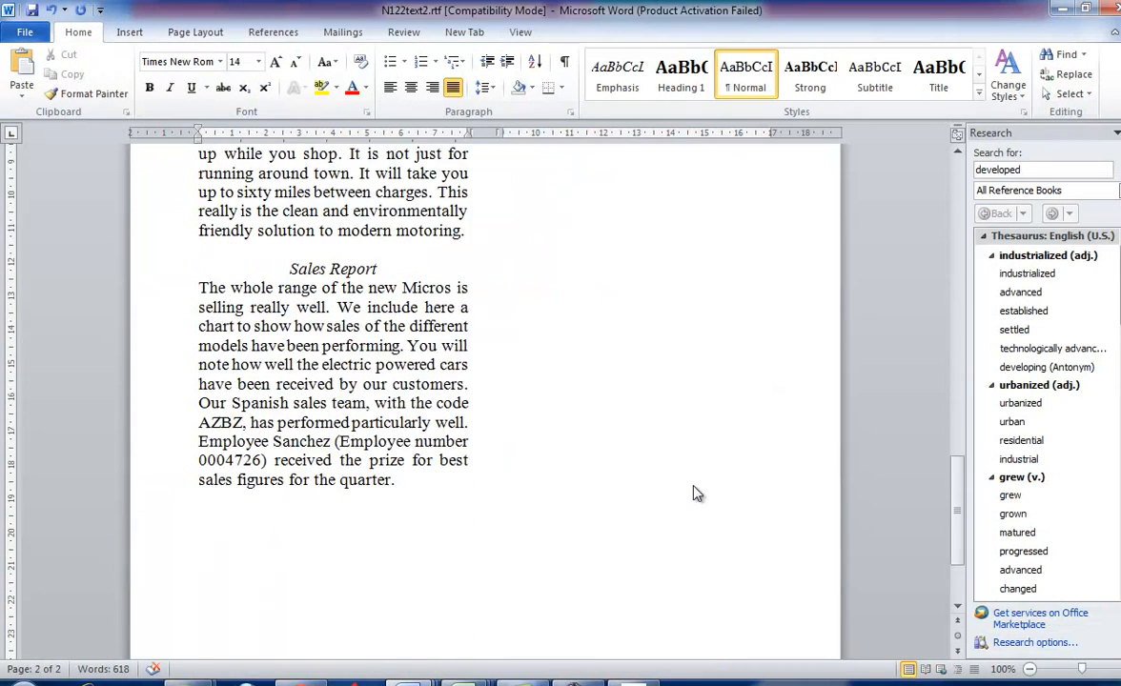
pyautogui.scroll(-3, 695, 492)
pyautogui.scroll(12, 695, 492)
pyautogui.scroll(1, 695, 492)
pyautogui.scroll(-9, 692, 493)
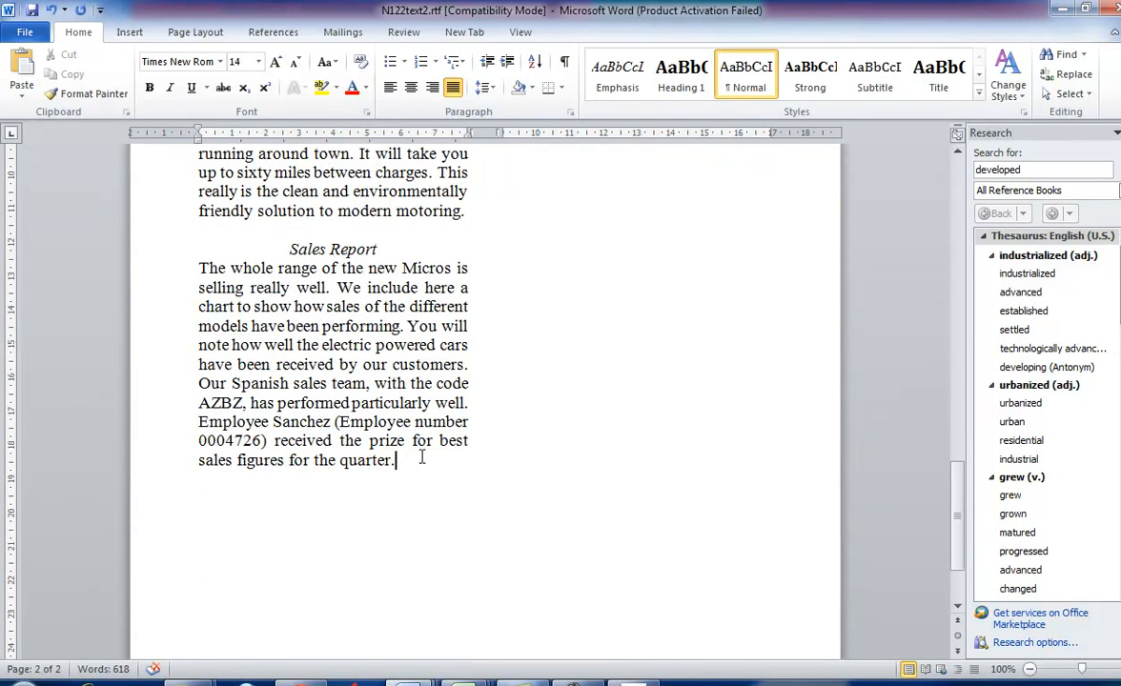
pyautogui.press('Return')
pyautogui.hotkey('ctrl', 'v')
pyautogui.scroll(5, 575, 423)
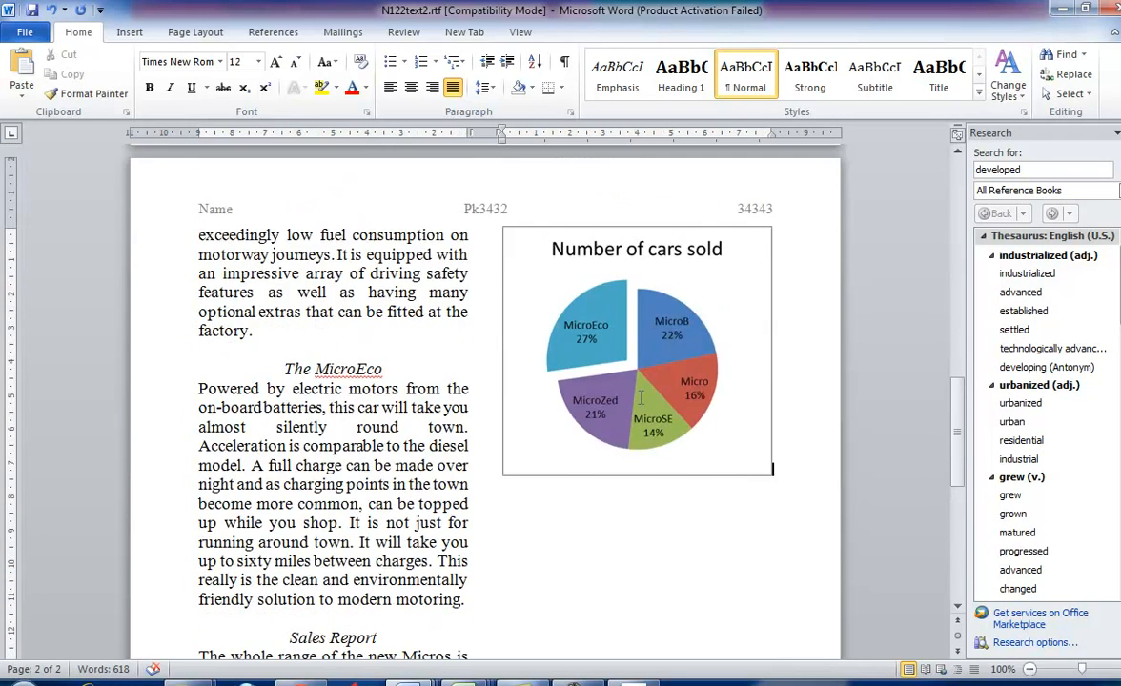
# - Return to Excel, close the N122sales.csv workbook, and switch back to N122text2.rtf in Word
pyautogui.hotkey('alt', 'Tab')
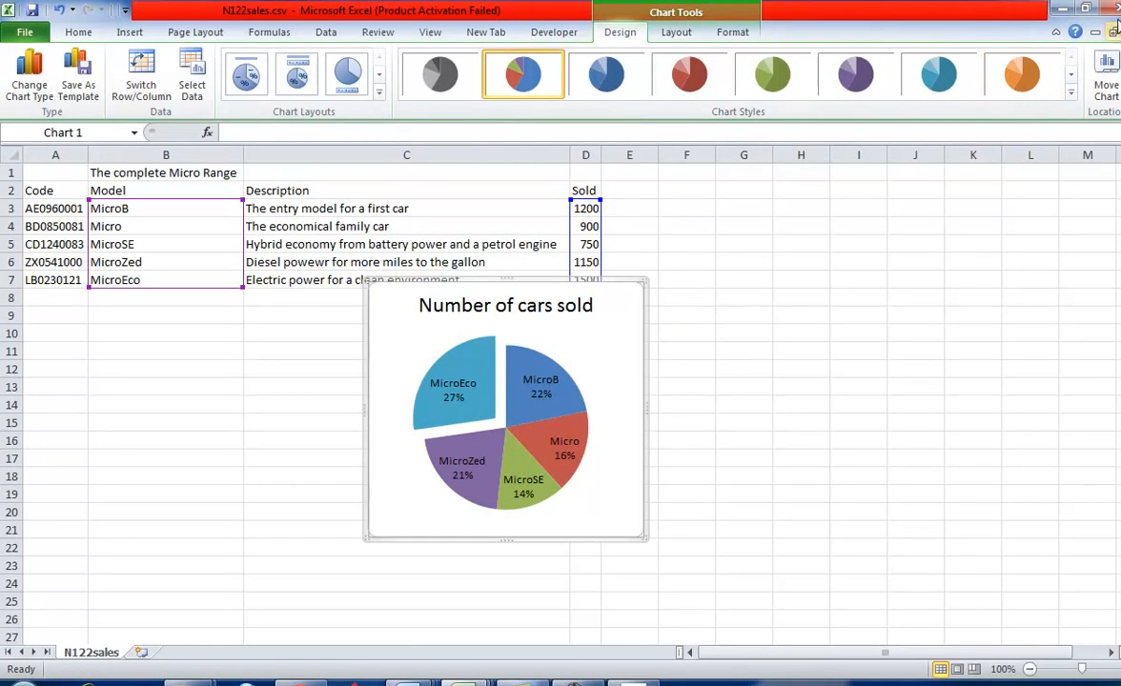
pyautogui.click(1109, 32)
pyautogui.click(572, 368)
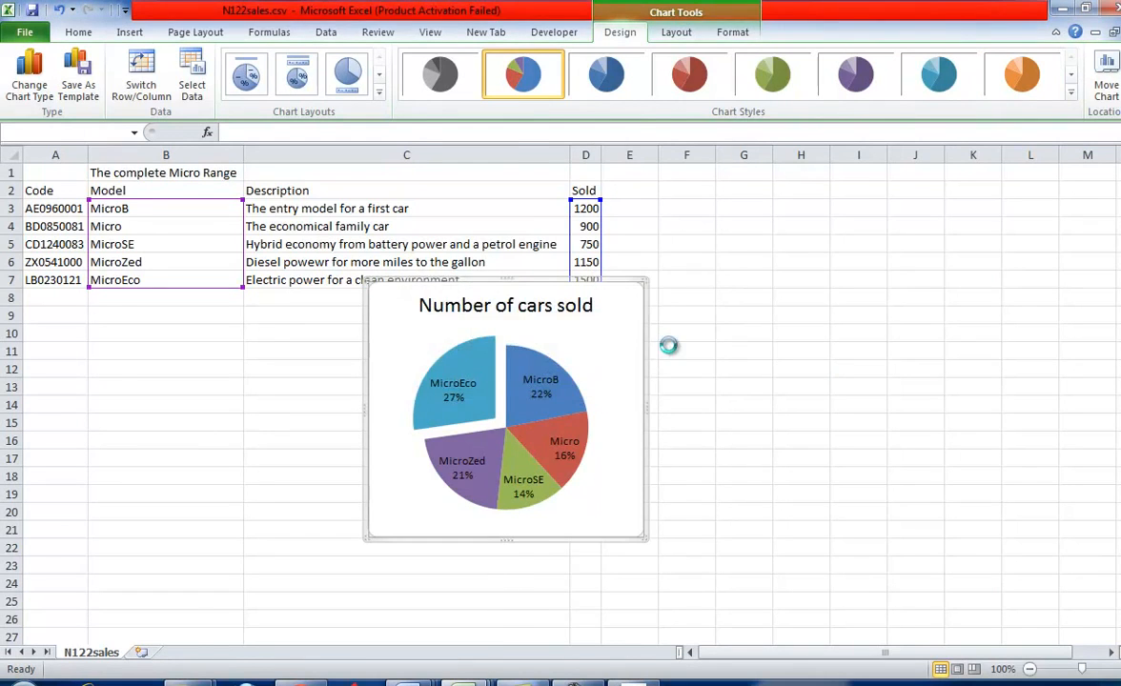
pyautogui.click(410, 678)
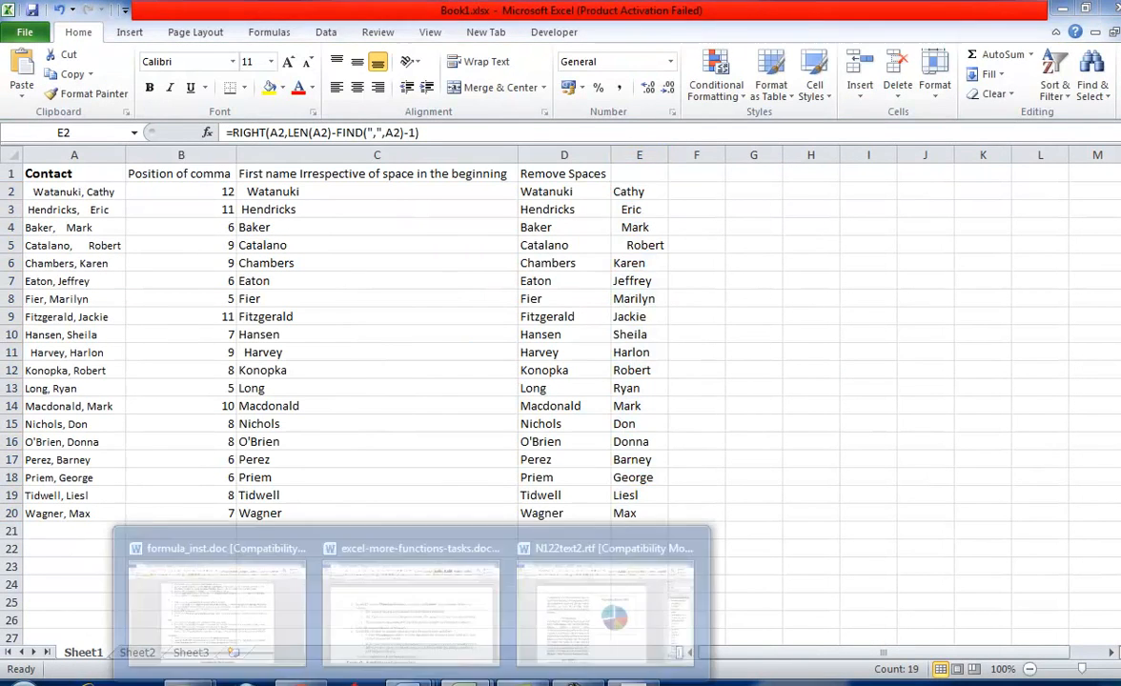
pyautogui.click(610, 600)
# - Read tasks 24 to 27, compare them with the chart in N122text2.rtf, and highlight the image name N122IMG_4.JPG in task 26
pyautogui.hotkey('alt', 'Tab')
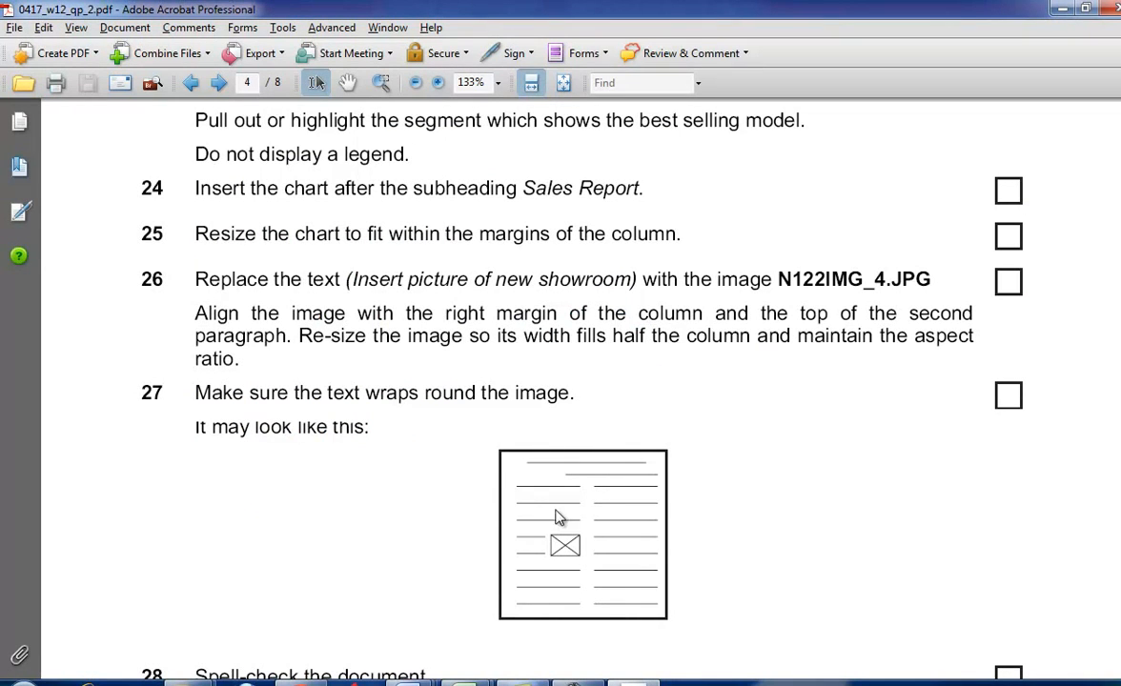
pyautogui.moveTo(409, 678)
pyautogui.click(570, 633)
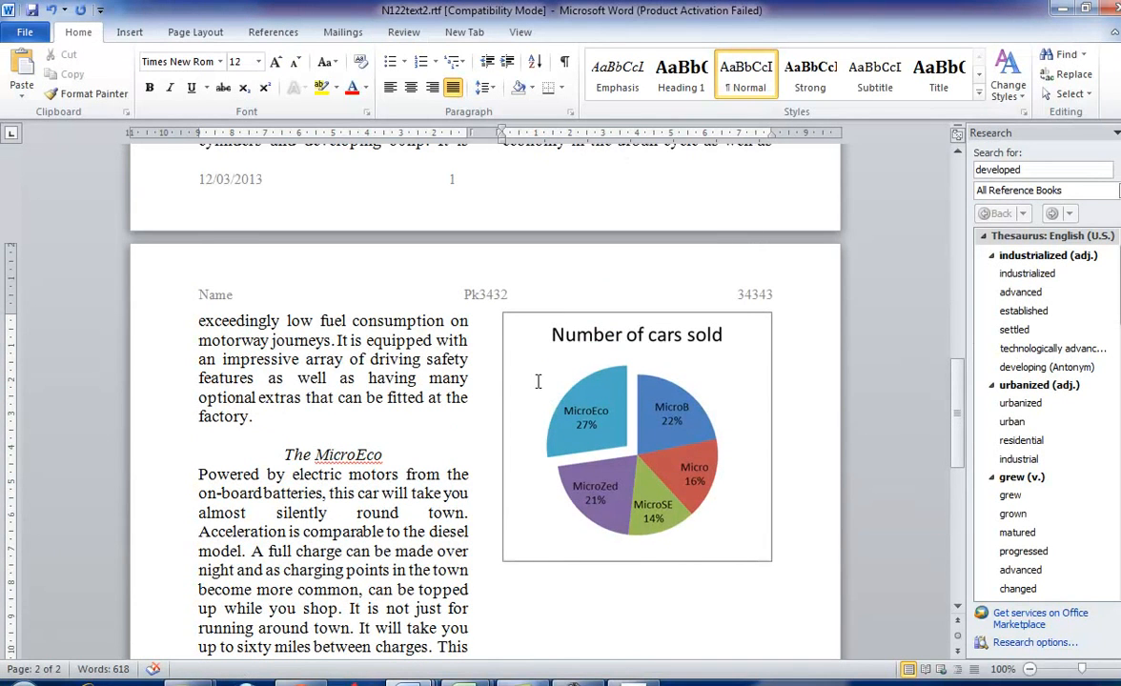
pyautogui.click(630, 681)
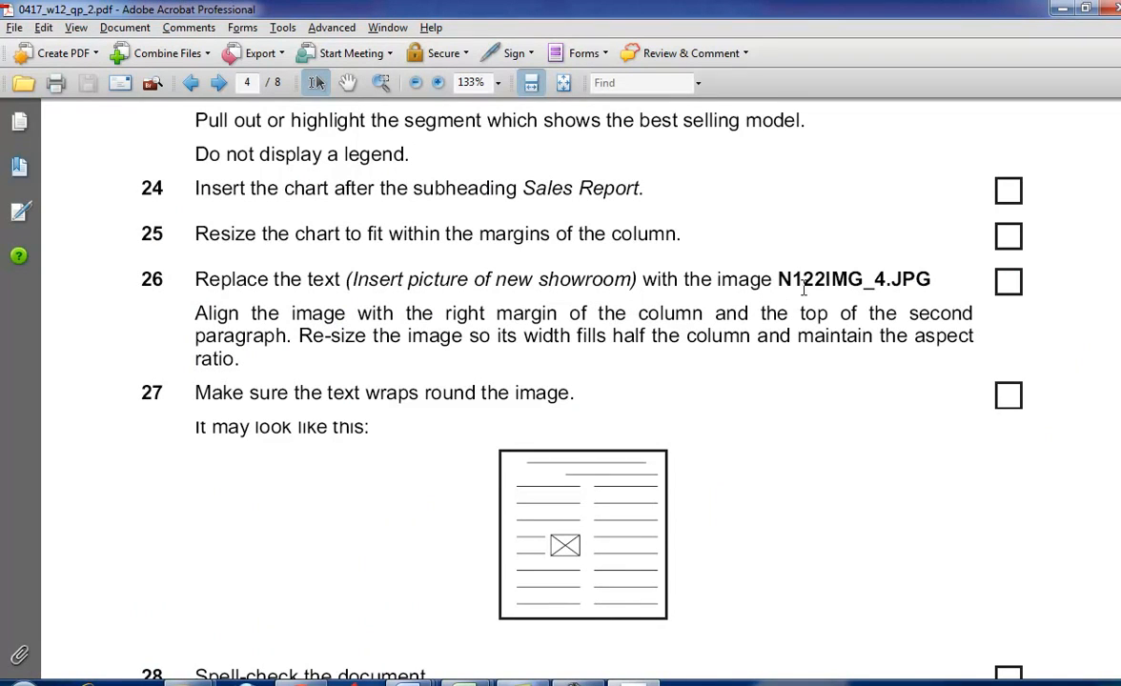
pyautogui.moveTo(784, 276); pyautogui.dragTo(933, 277)
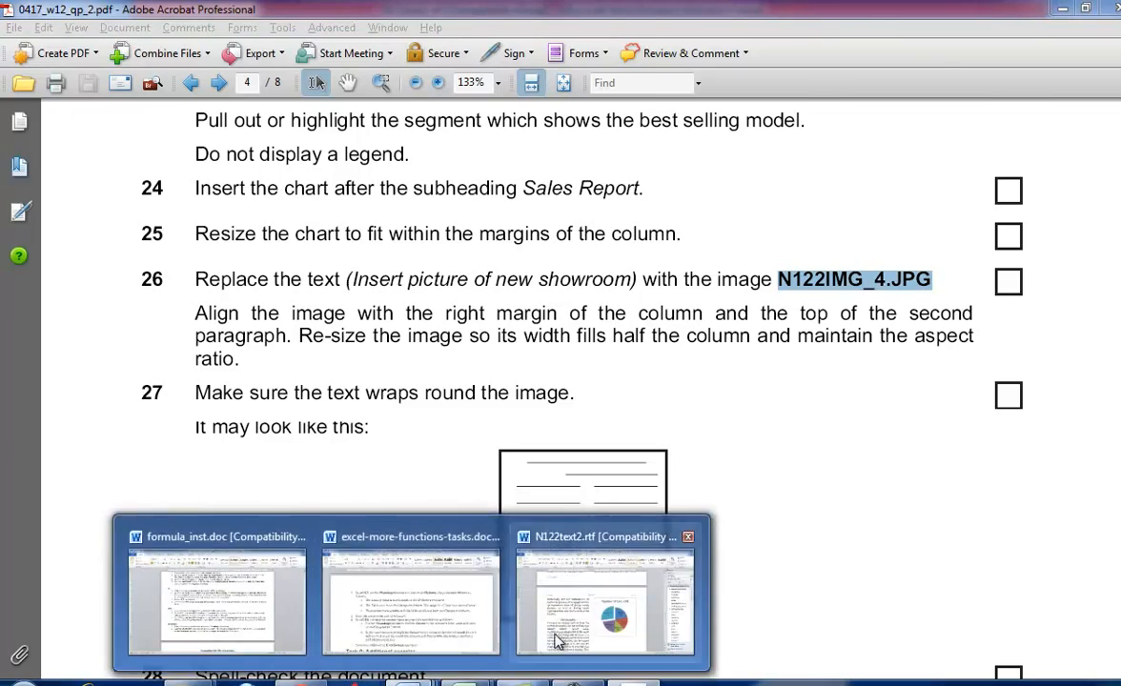
# - Return to the start of N122text2.rtf and correct the misspelled word in the first paragraph to "here"
pyautogui.click(537, 645)
pyautogui.scroll(10, 534, 448)
pyautogui.scroll(6, 527, 441)
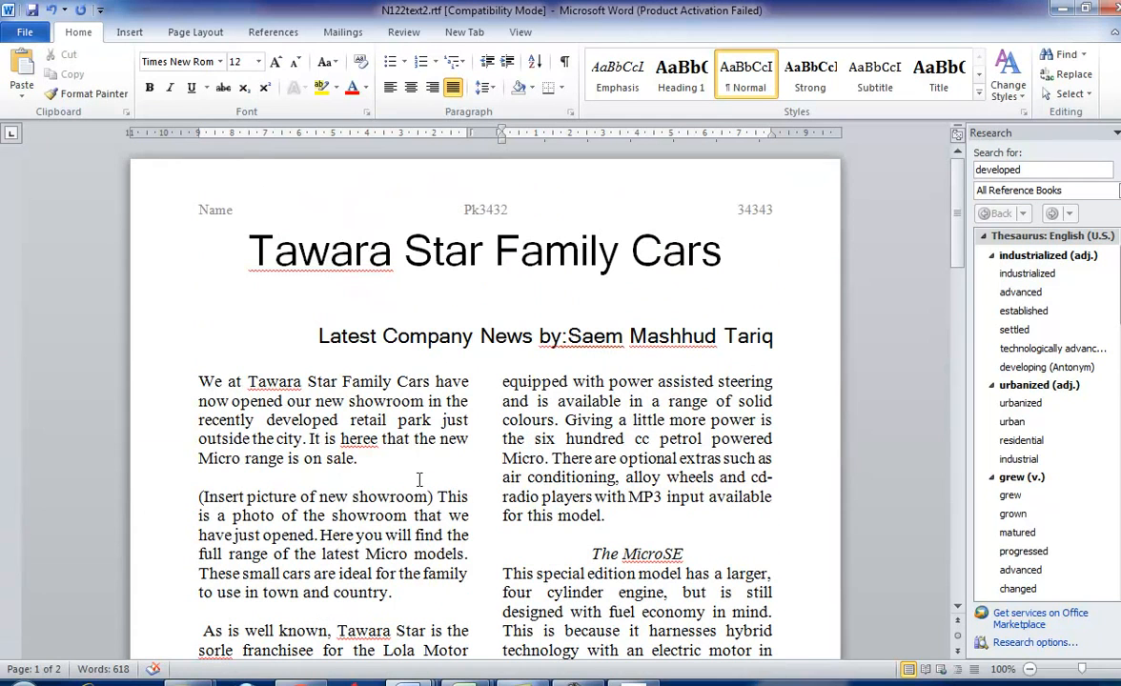
pyautogui.rightClick(370, 440)
pyautogui.click(396, 179)
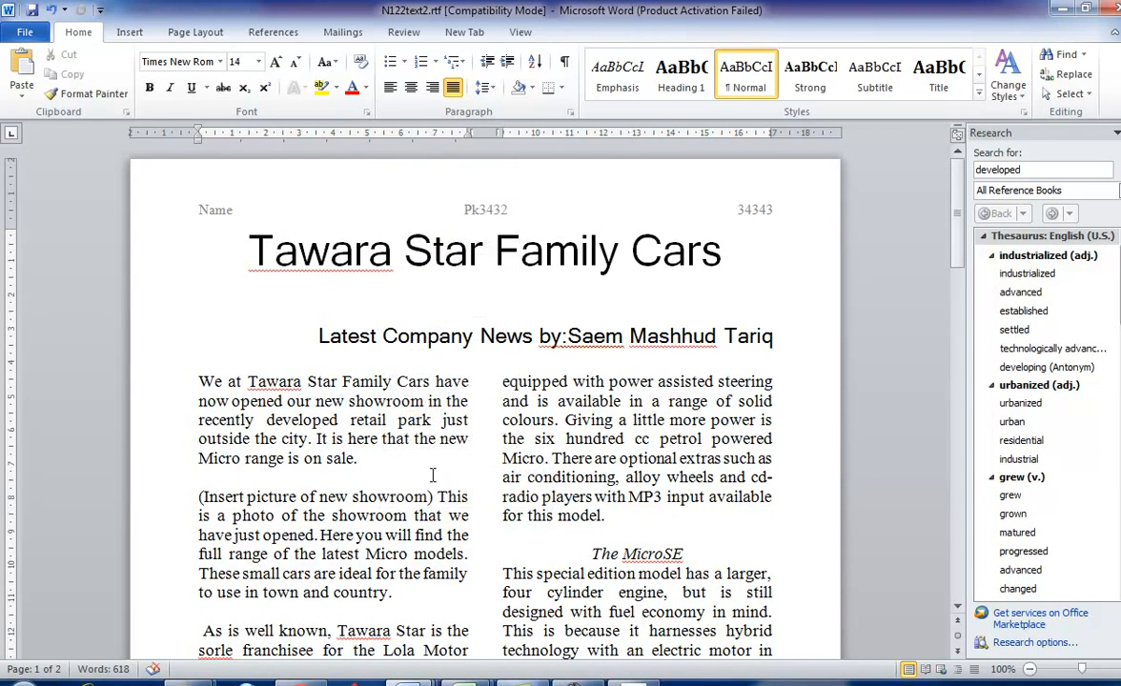
# - Look through both pages of N122text2.rtf, checking the text and the placement of the showroom picture placeholder
pyautogui.scroll(-2, 432, 475)
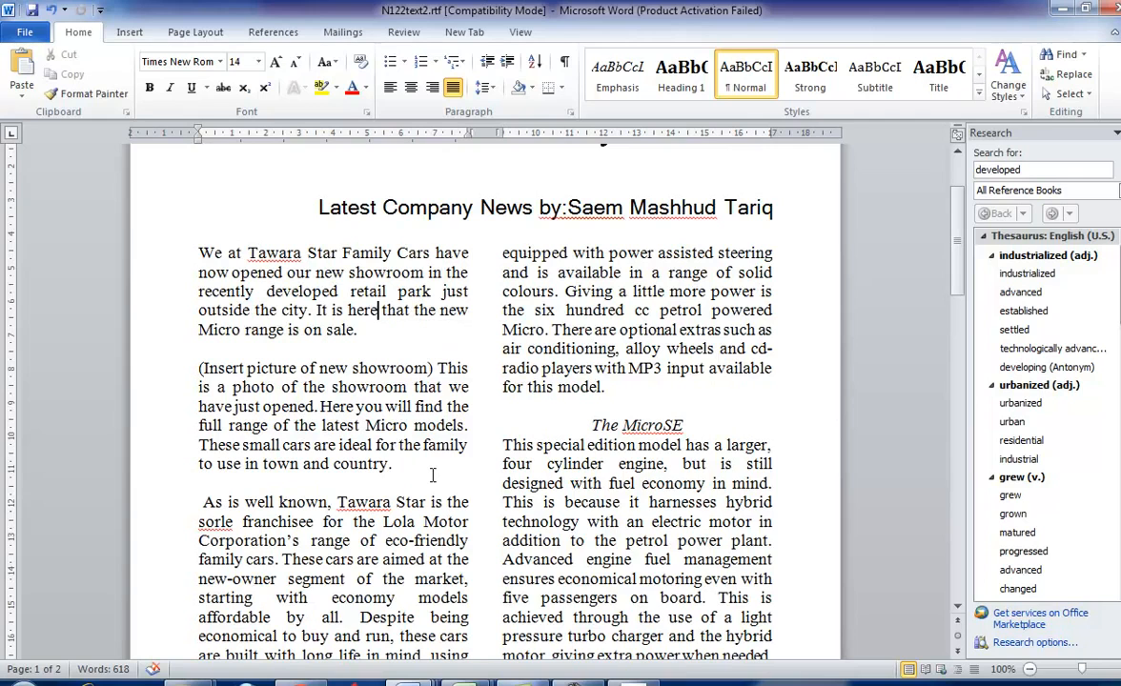
pyautogui.scroll(-2, 432, 474)
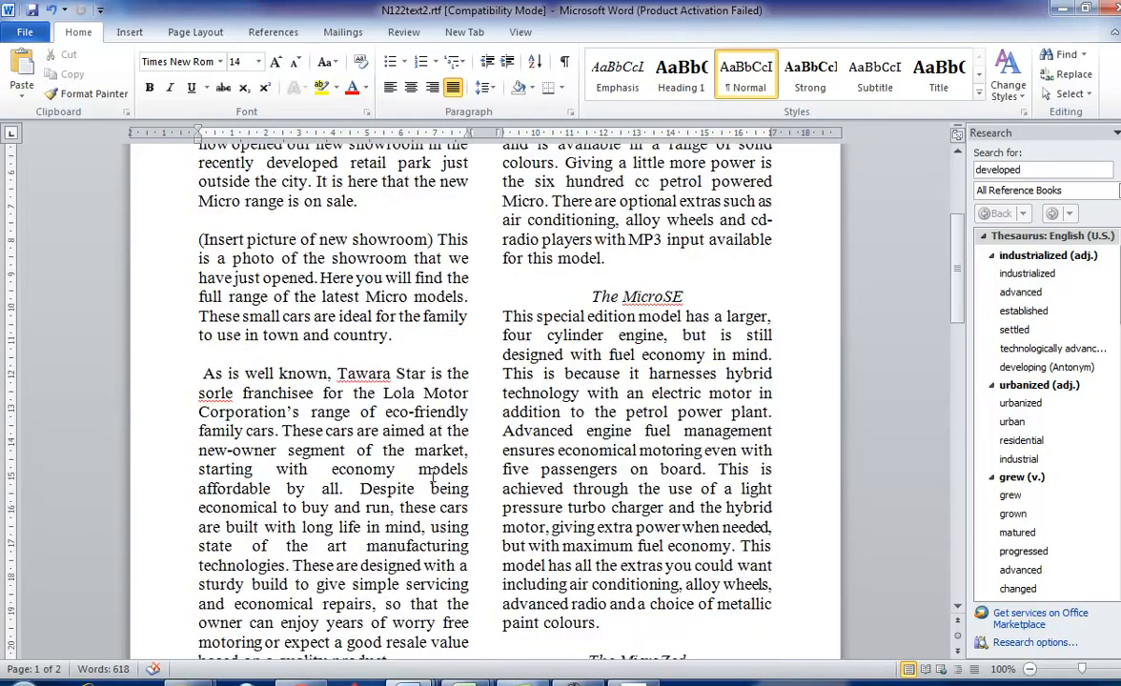
pyautogui.scroll(-3, 431, 474)
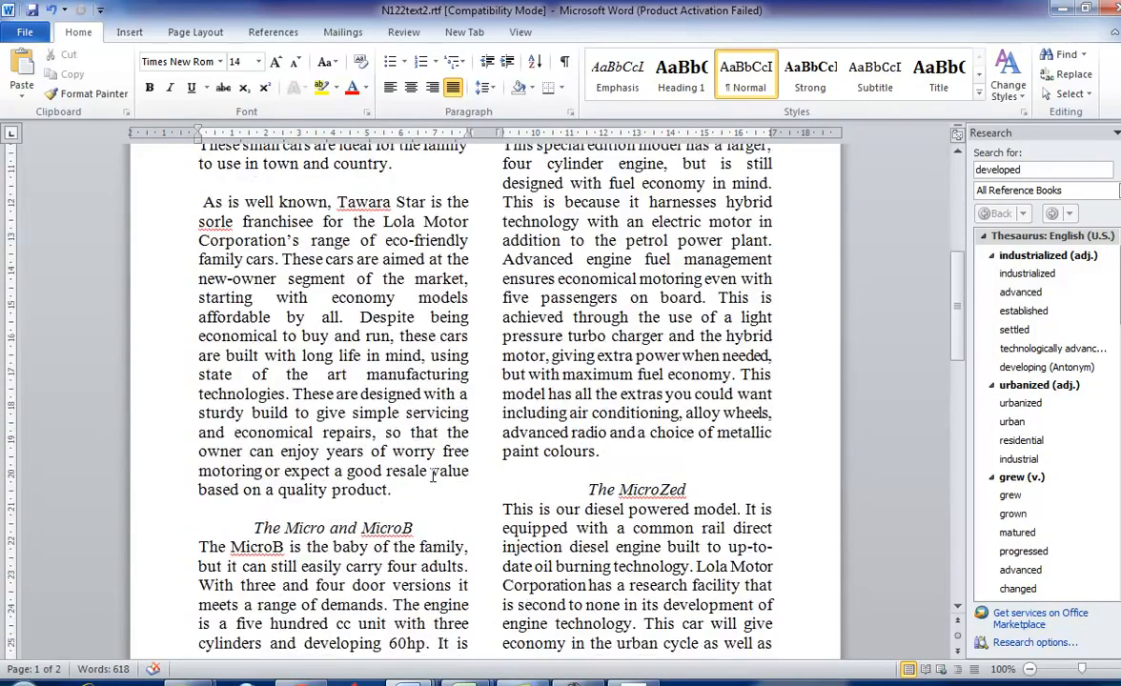
pyautogui.scroll(-4, 432, 474)
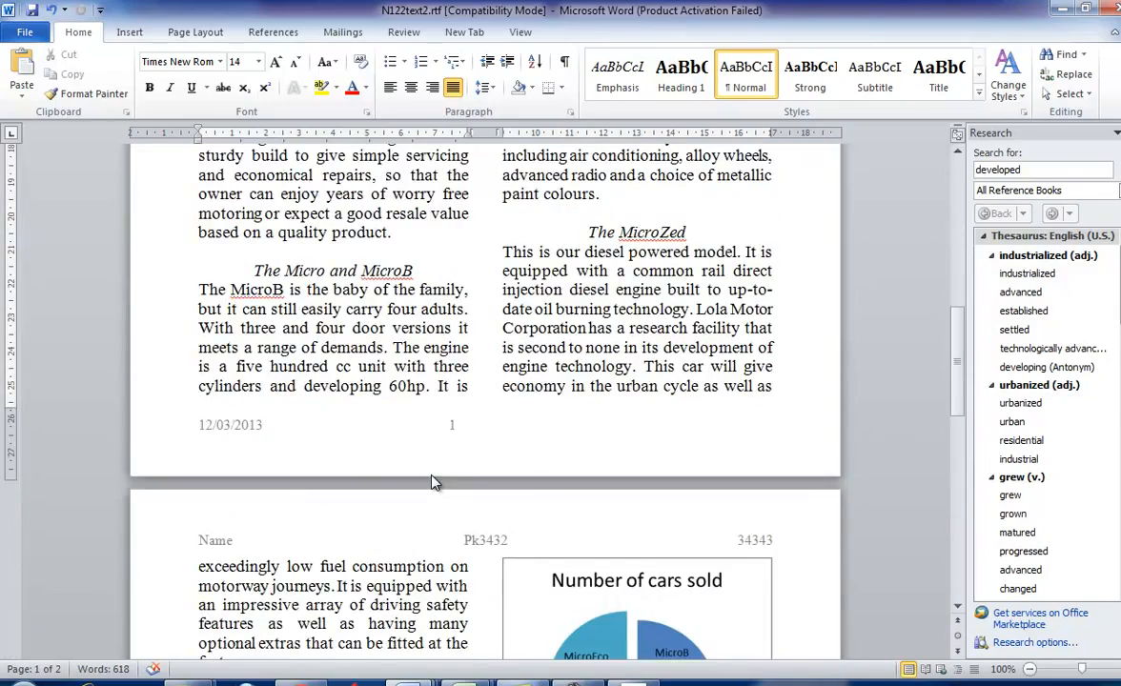
pyautogui.scroll(-6, 431, 482)
pyautogui.scroll(-2, 434, 485)
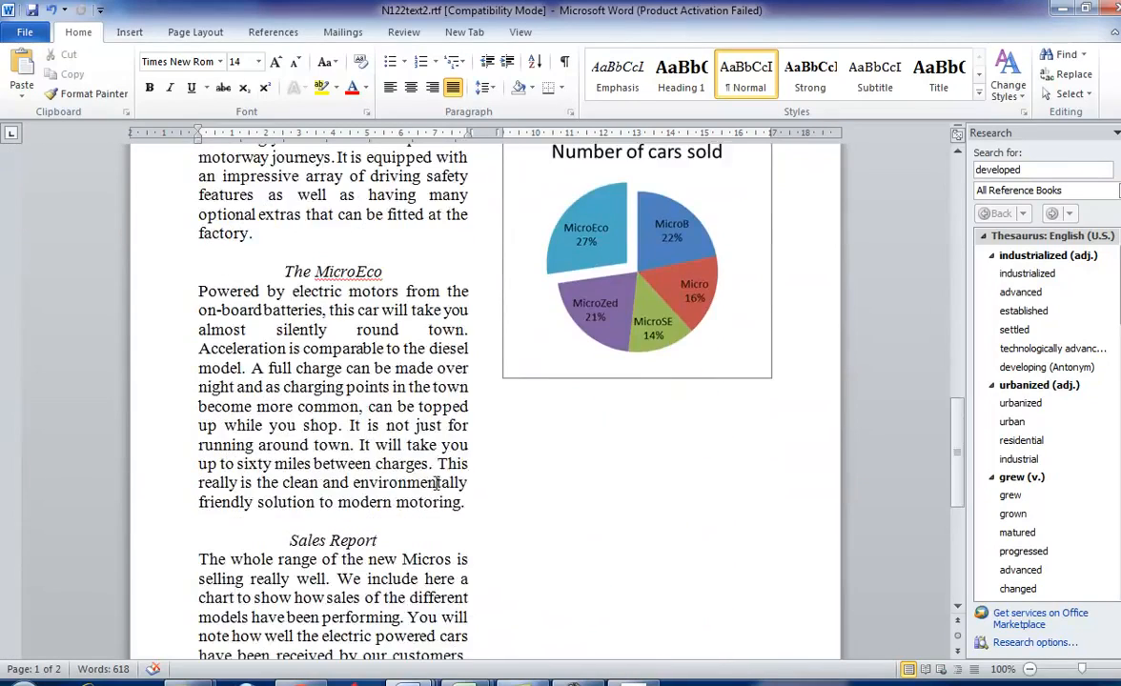
pyautogui.scroll(-4, 505, 520)
pyautogui.scroll(15, 508, 520)
pyautogui.scroll(1, 508, 519)
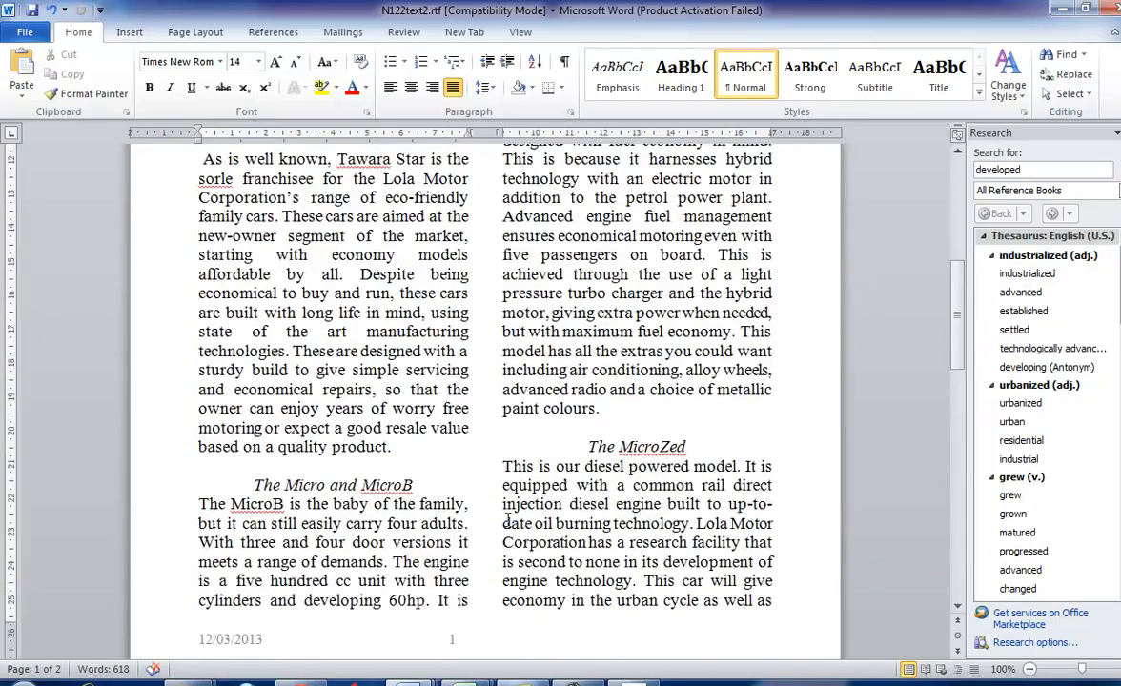
pyautogui.scroll(10, 511, 435)
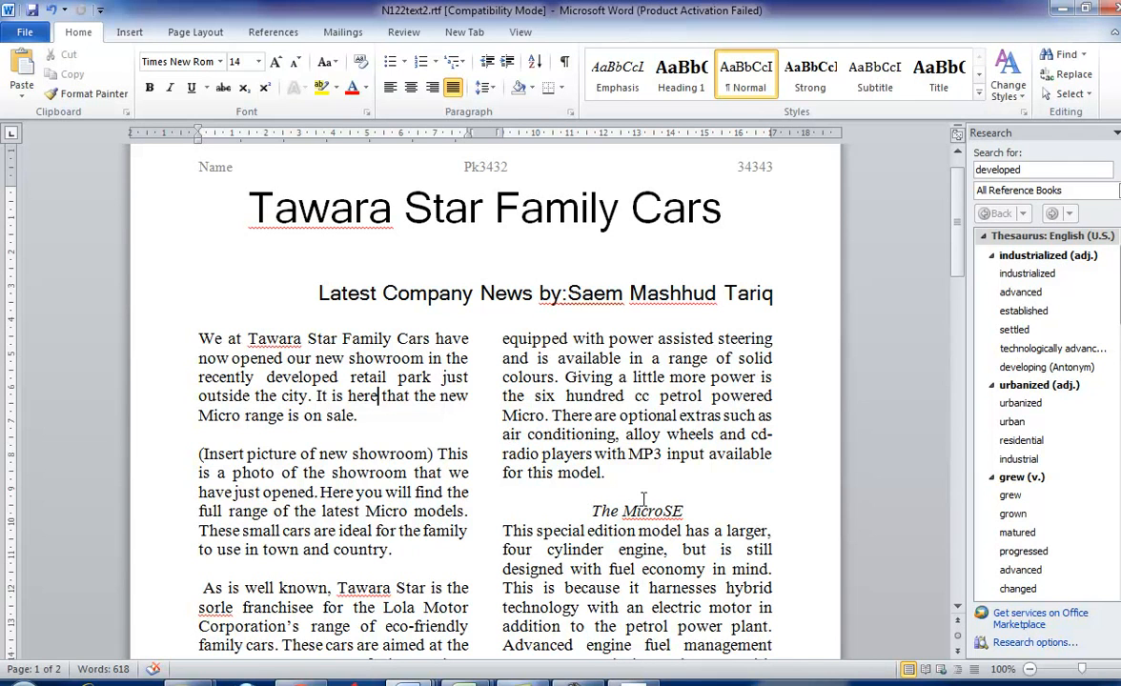
pyautogui.scroll(-2, 645, 496)
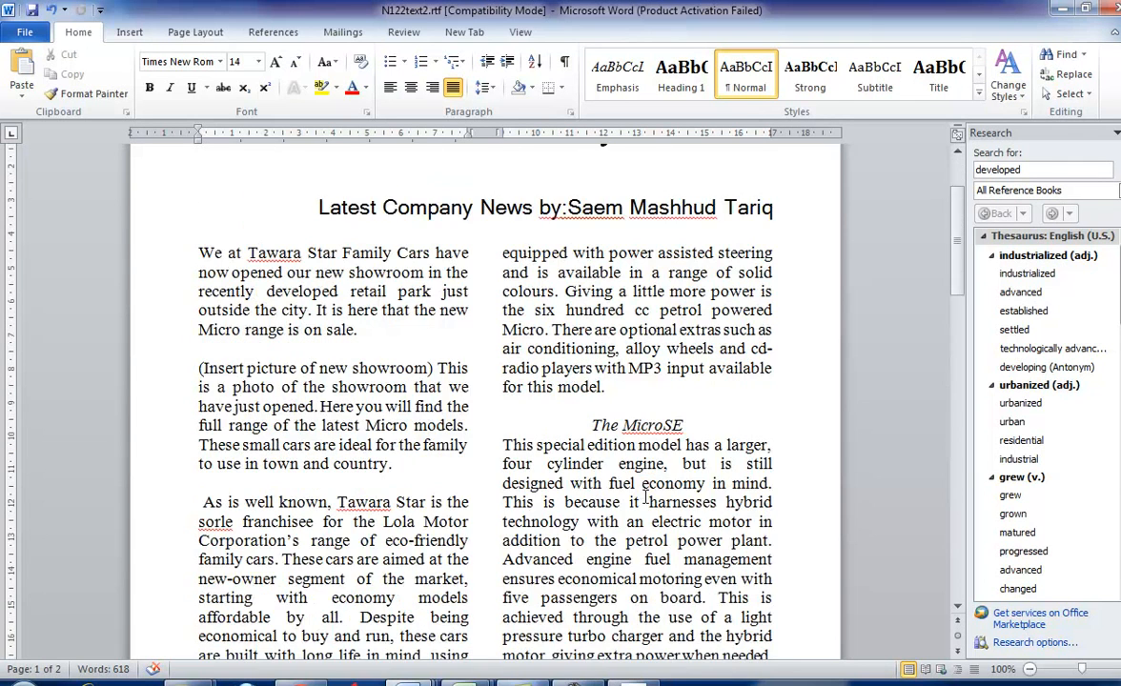
pyautogui.scroll(-2, 645, 496)
pyautogui.scroll(-3, 645, 496)
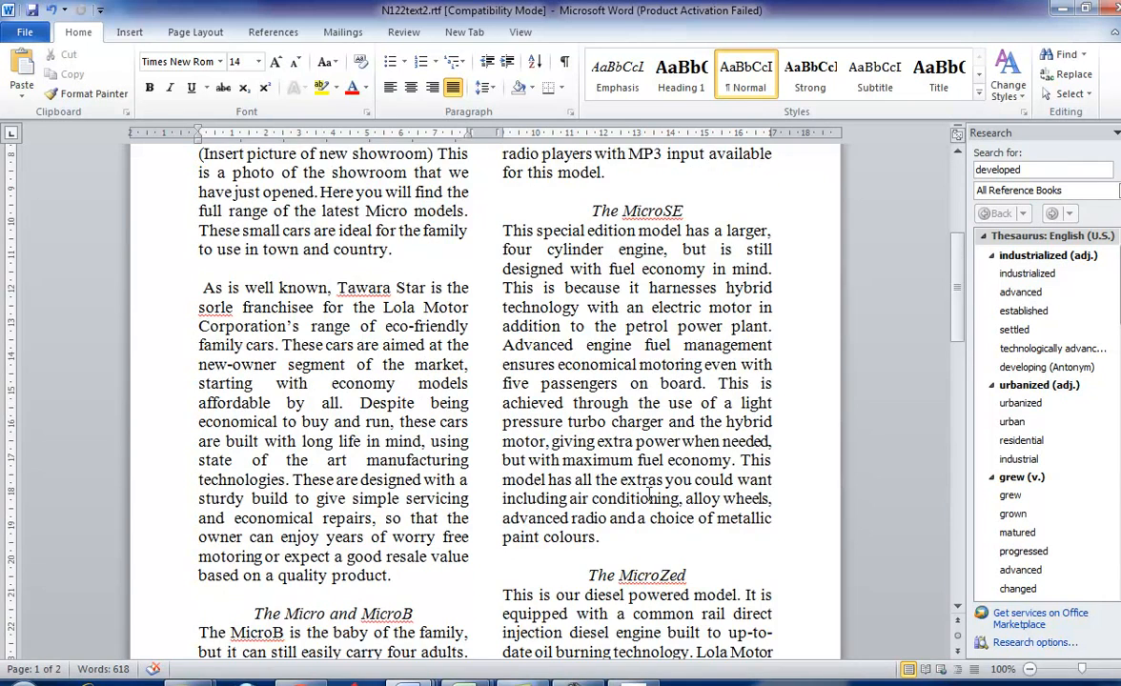
pyautogui.scroll(-4, 651, 494)
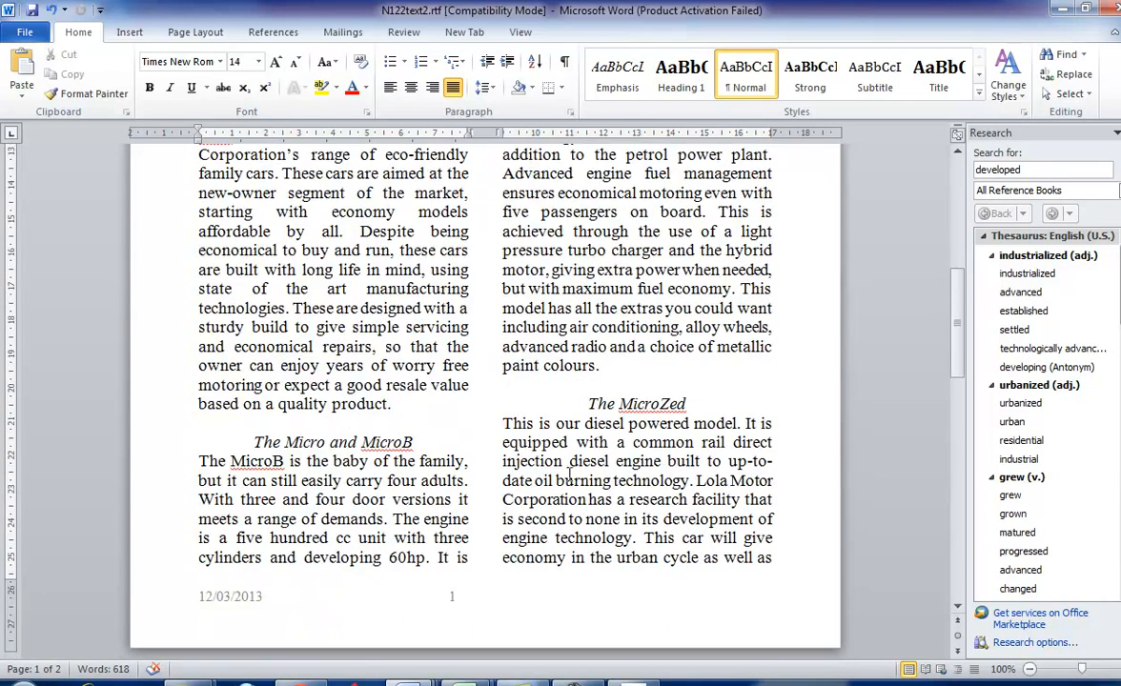
# - Copy the phrase "Insert picture of new showroom" from task 26 in 0417_w12_qp_2.pdf and return to N122text2.rtf in Word
pyautogui.hotkey('alt', 'Tab')
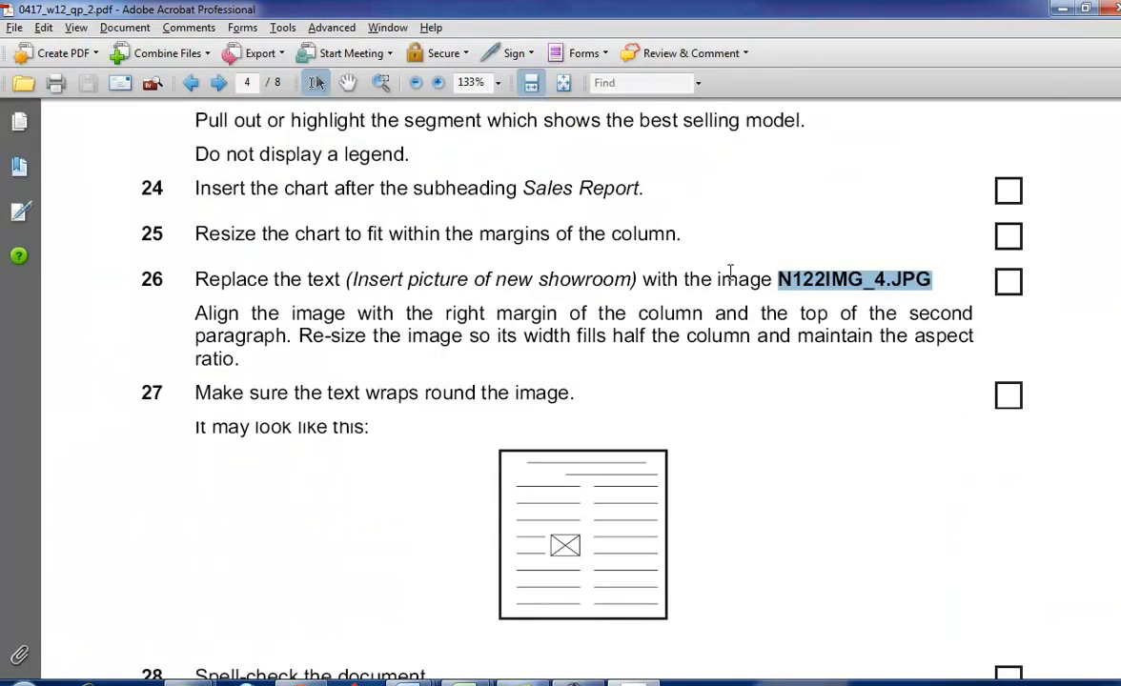
pyautogui.moveTo(351, 279); pyautogui.dragTo(629, 279)
pyautogui.rightClick(603, 280)
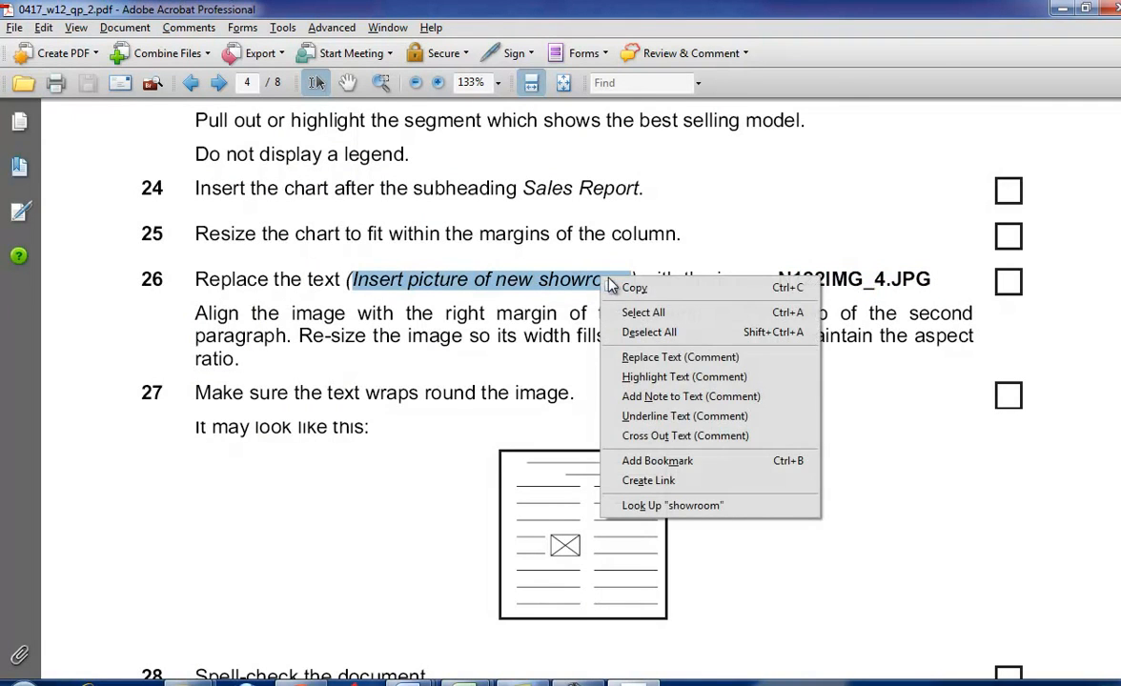
pyautogui.click(615, 287)
pyautogui.hotkey('alt', 'Tab')
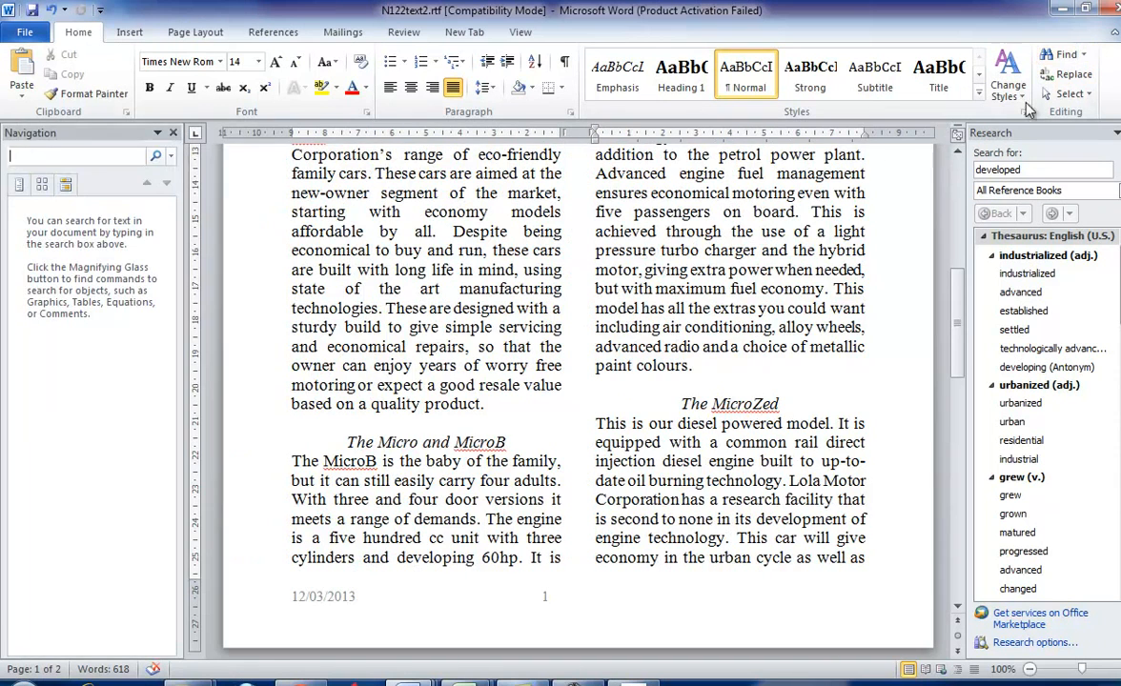
# - Search N122text2.rtf from its beginning for the copied phrase "Insert picture of new showroom", and close the search at the match
pyautogui.hotkey('ctrl', 'f')
pyautogui.rightClick(68, 156)
pyautogui.click(101, 202)
pyautogui.click(157, 156)
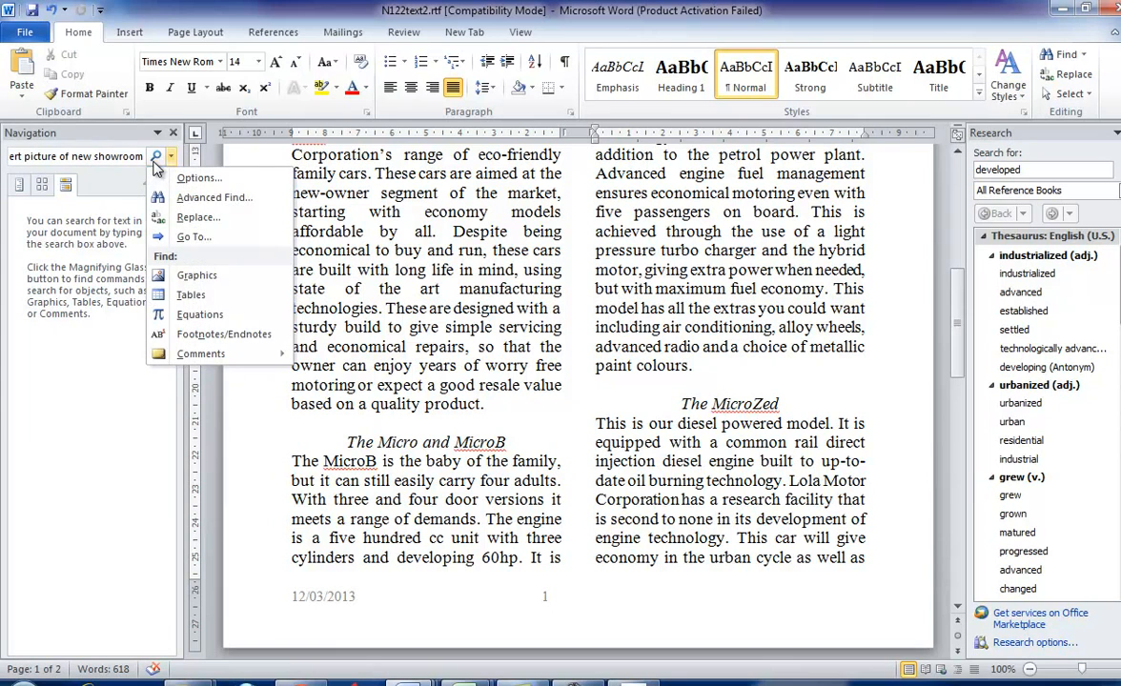
pyautogui.click(81, 367)
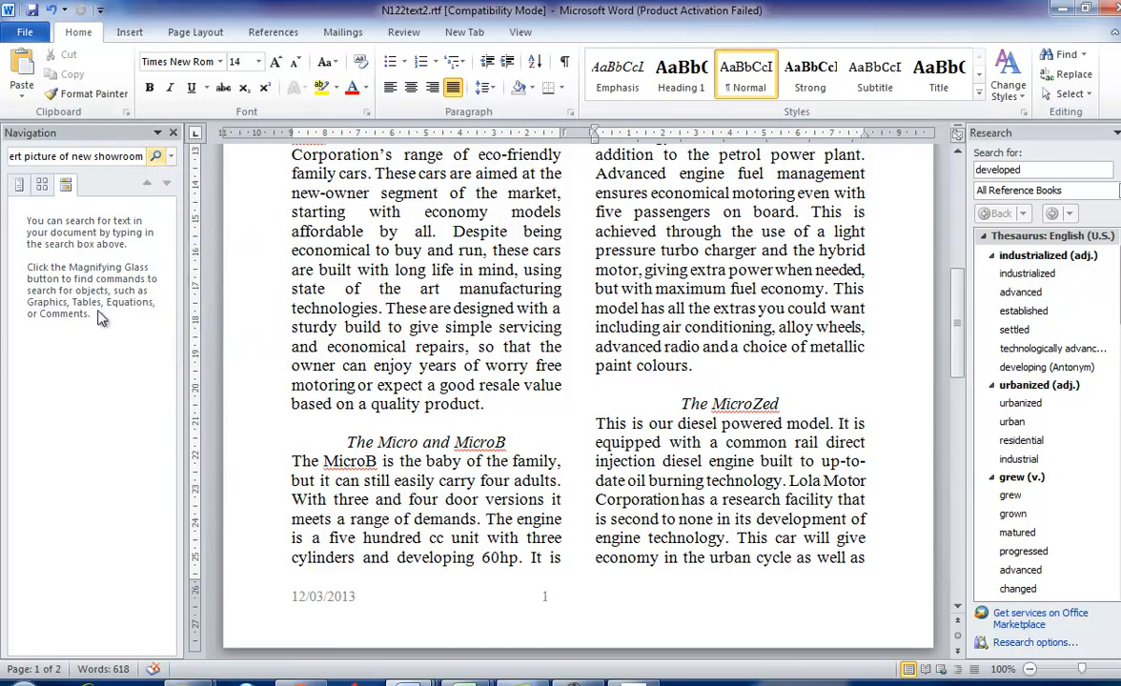
pyautogui.click(150, 160)
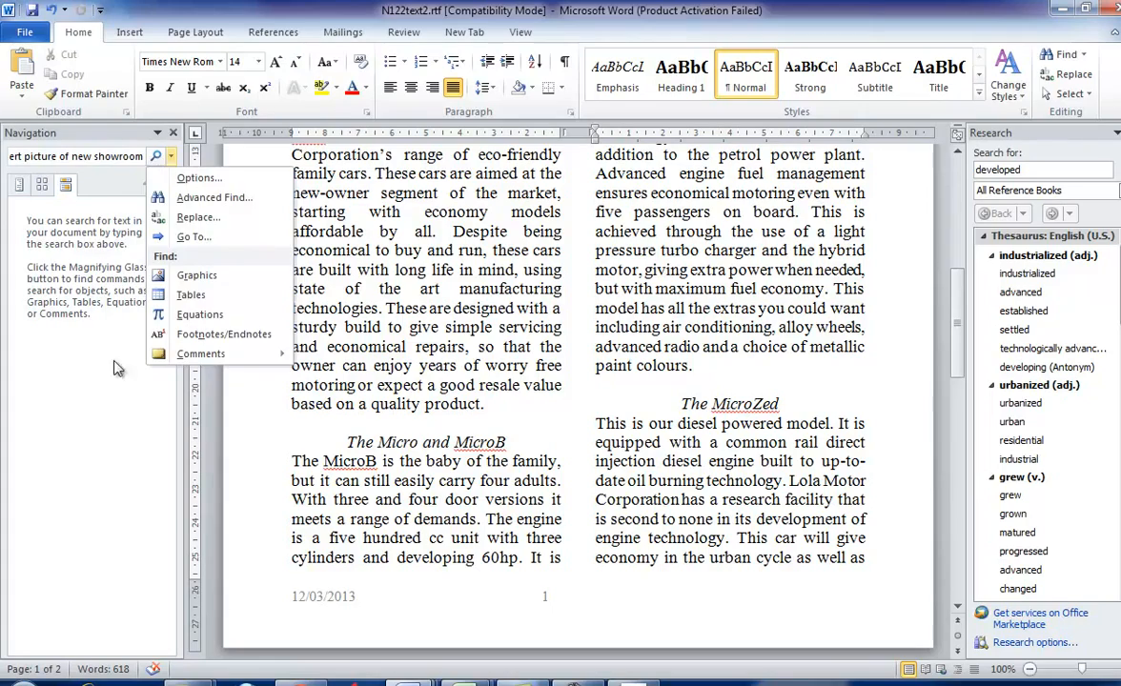
pyautogui.click(629, 444)
pyautogui.moveTo(956, 328); pyautogui.dragTo(921, 200)
pyautogui.click(103, 159)
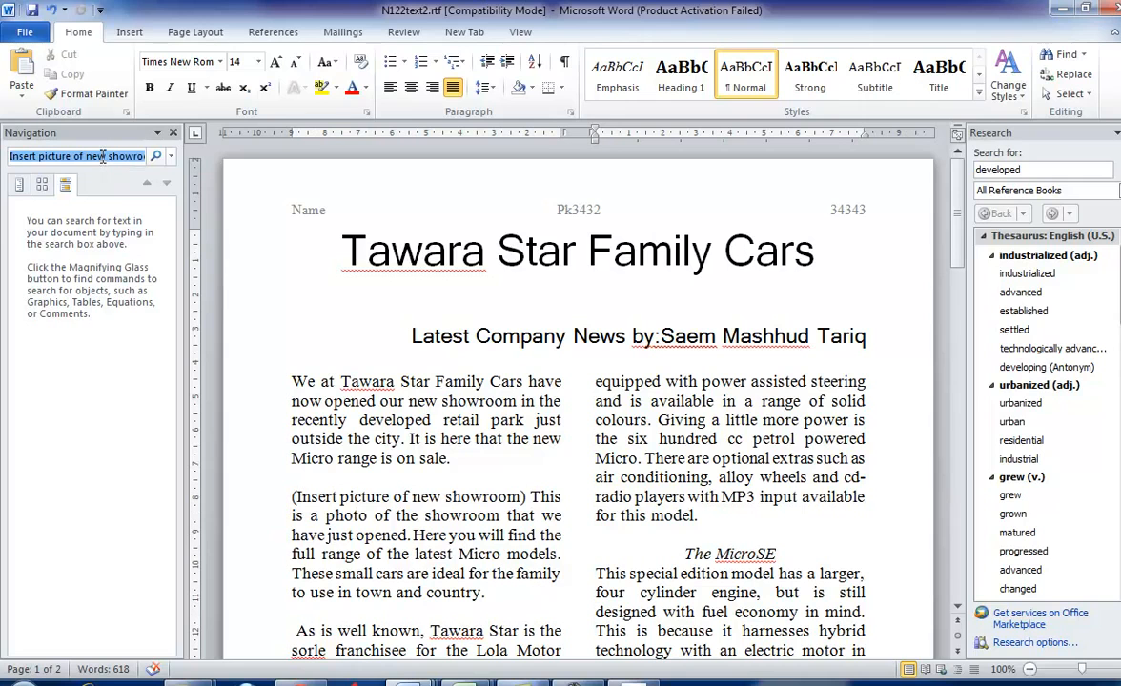
pyautogui.press('Return')
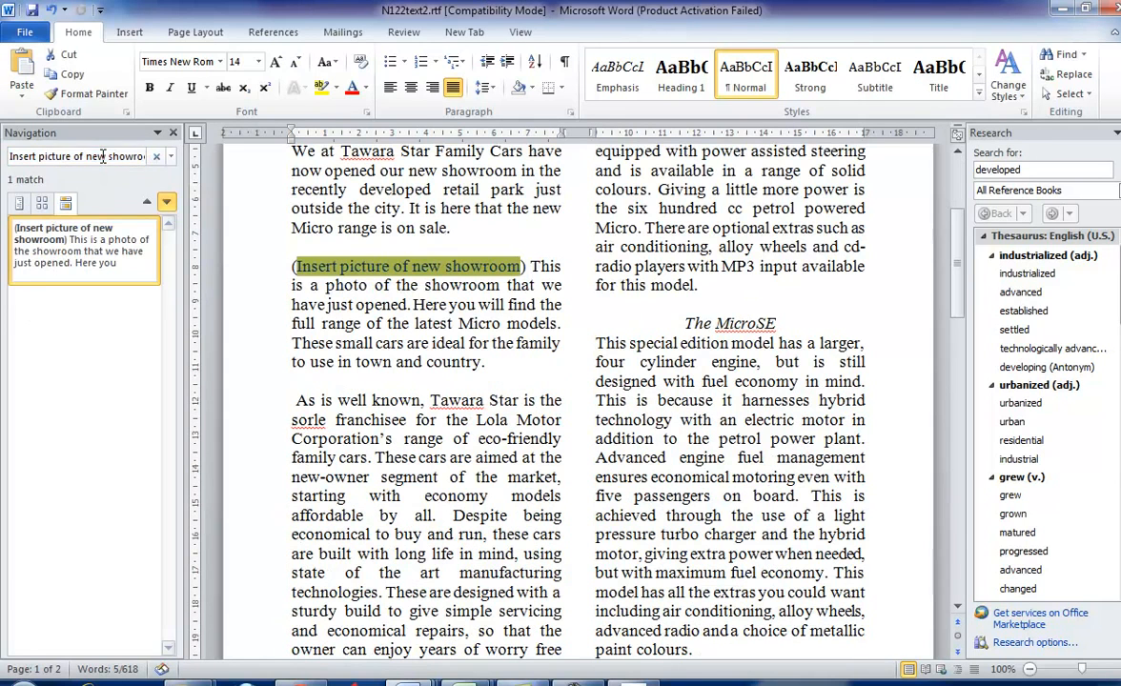
pyautogui.click(173, 133)
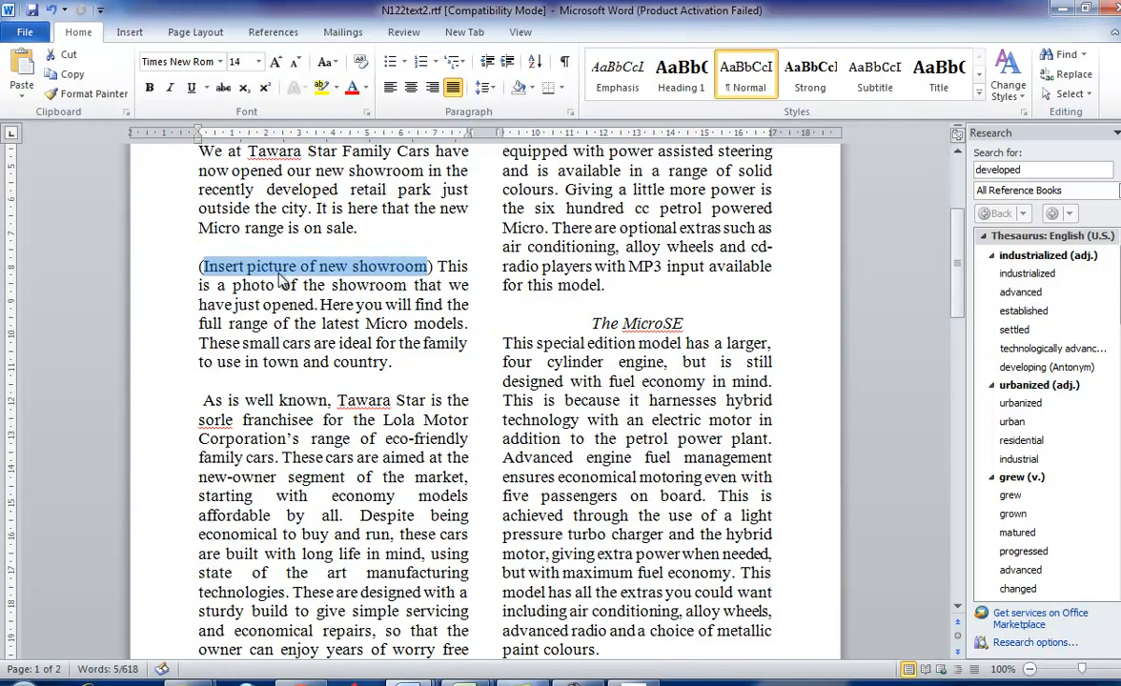
# - Select the bracketed showroom placeholder together with the blank line above it, and open and cancel the picture insertion dialog
pyautogui.moveTo(440, 269); pyautogui.dragTo(242, 250)
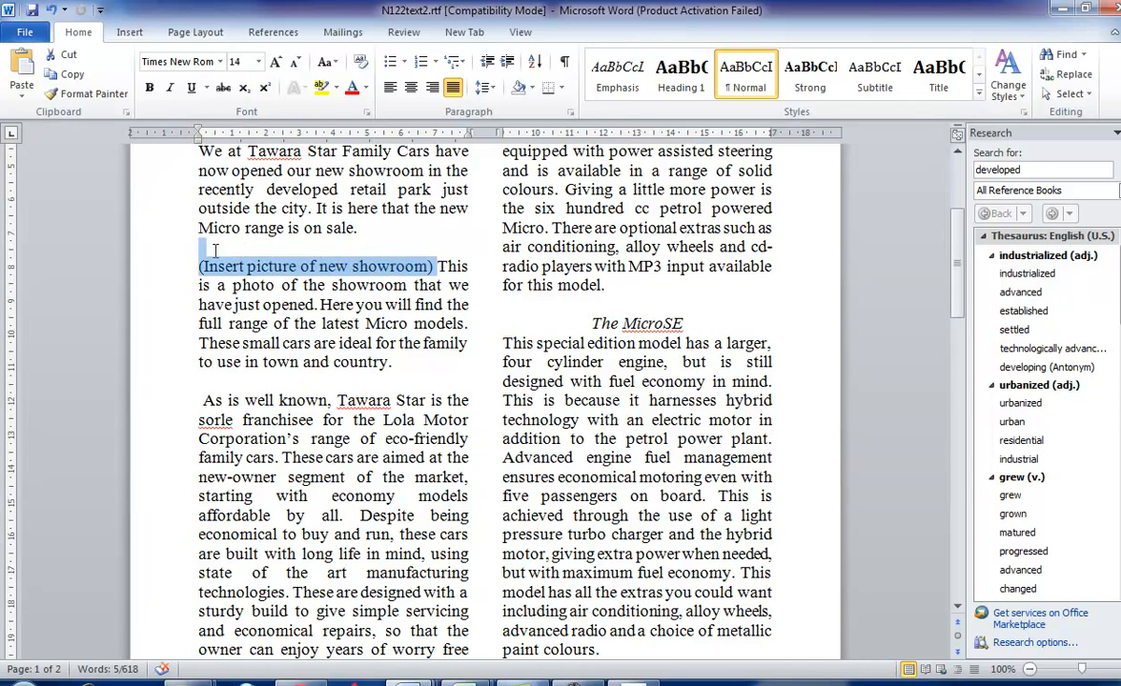
pyautogui.click(127, 32)
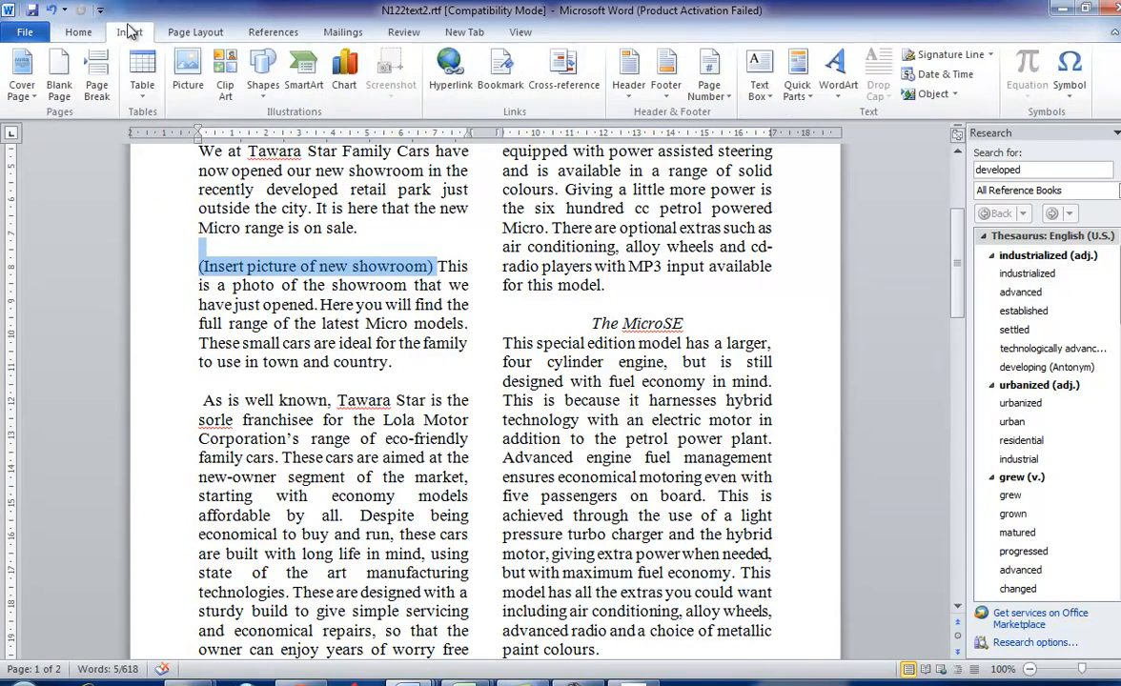
pyautogui.click(188, 74)
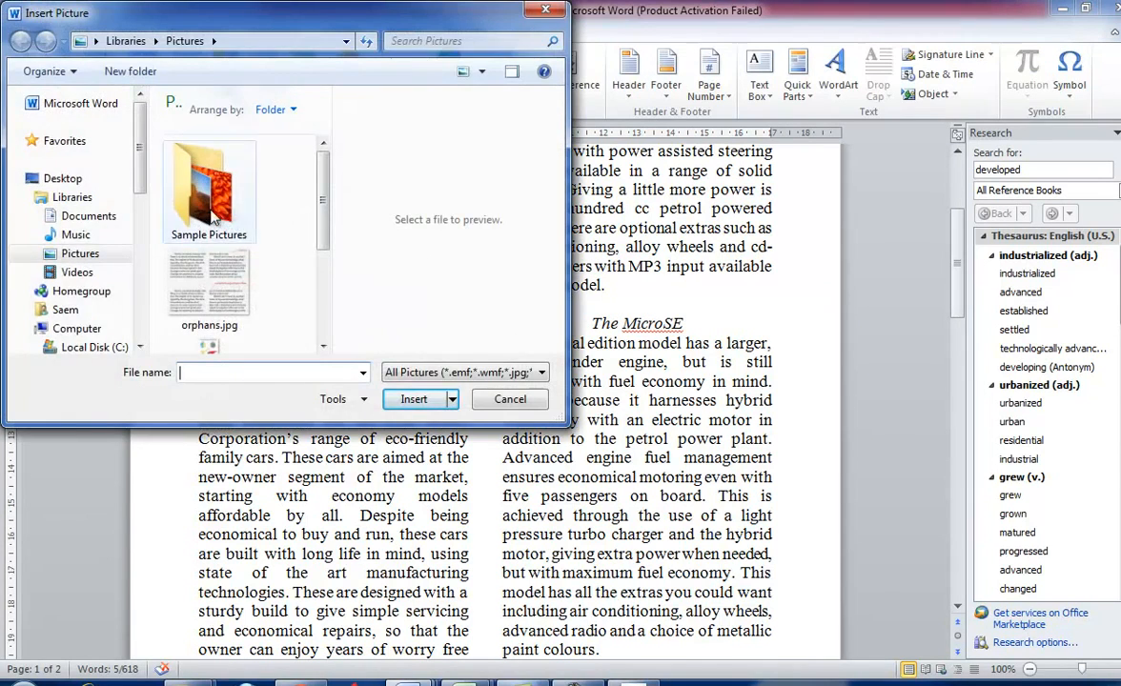
pyautogui.click(512, 399)
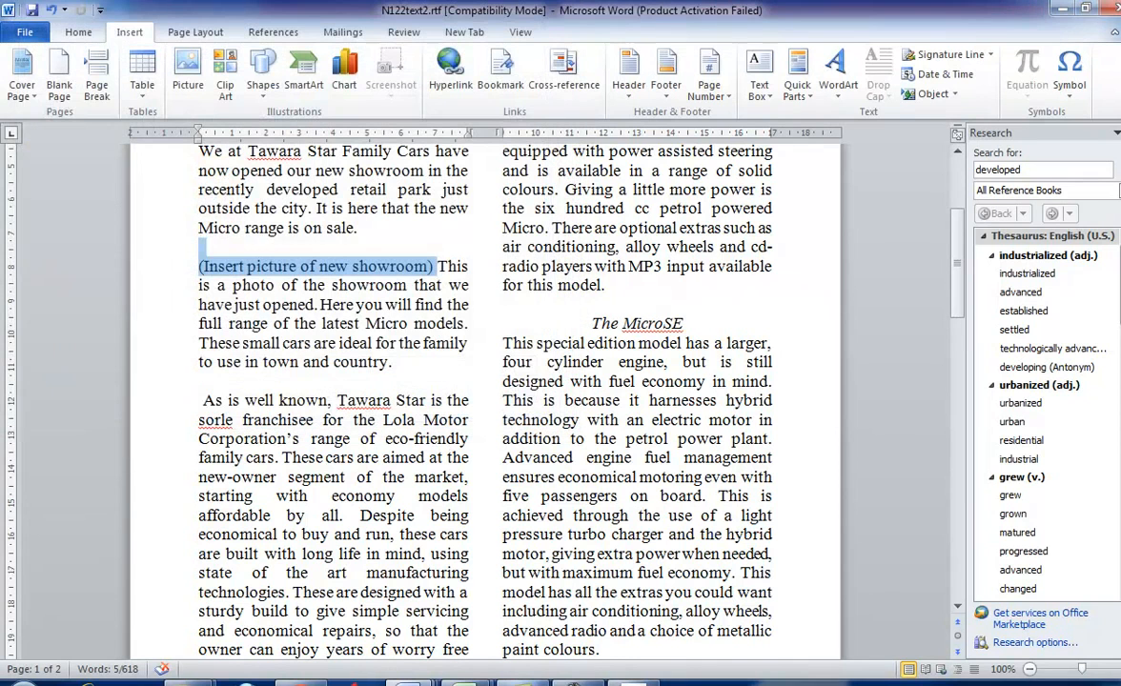
# - Switch to the 0417_w12_sf_2 folder in Windows Explorer, copy its full path, and return to Word
pyautogui.moveTo(187, 678)
pyautogui.click(353, 610)
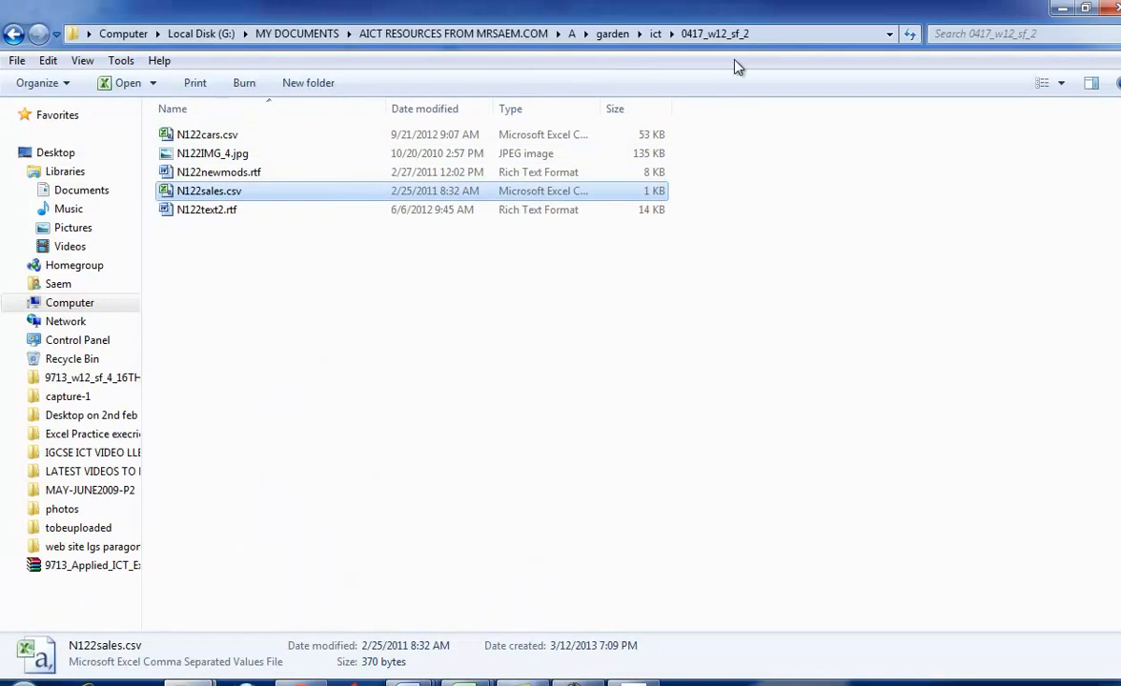
pyautogui.click(763, 34)
pyautogui.moveTo(611, 36); pyautogui.dragTo(5, 34)
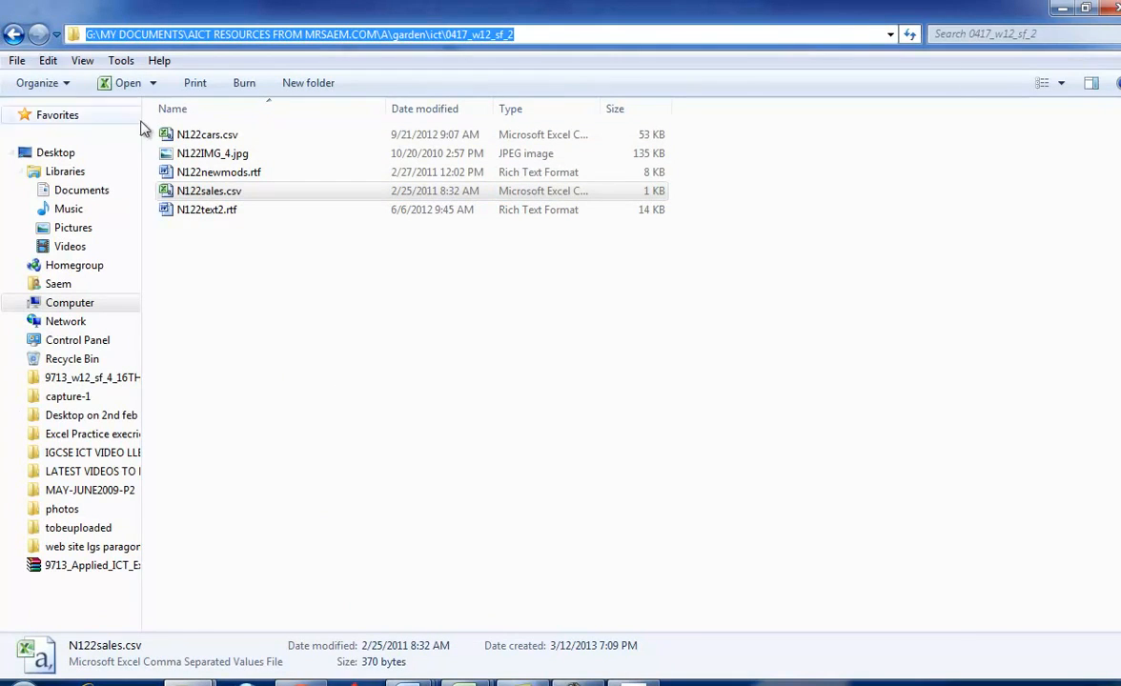
pyautogui.hotkey('alt', 'Tab')
# - Replace the selected placeholder with the picture N122IMG_4.jpg, using the copied path of the 0417_w12_sf_2 folder
pyautogui.click(184, 96)
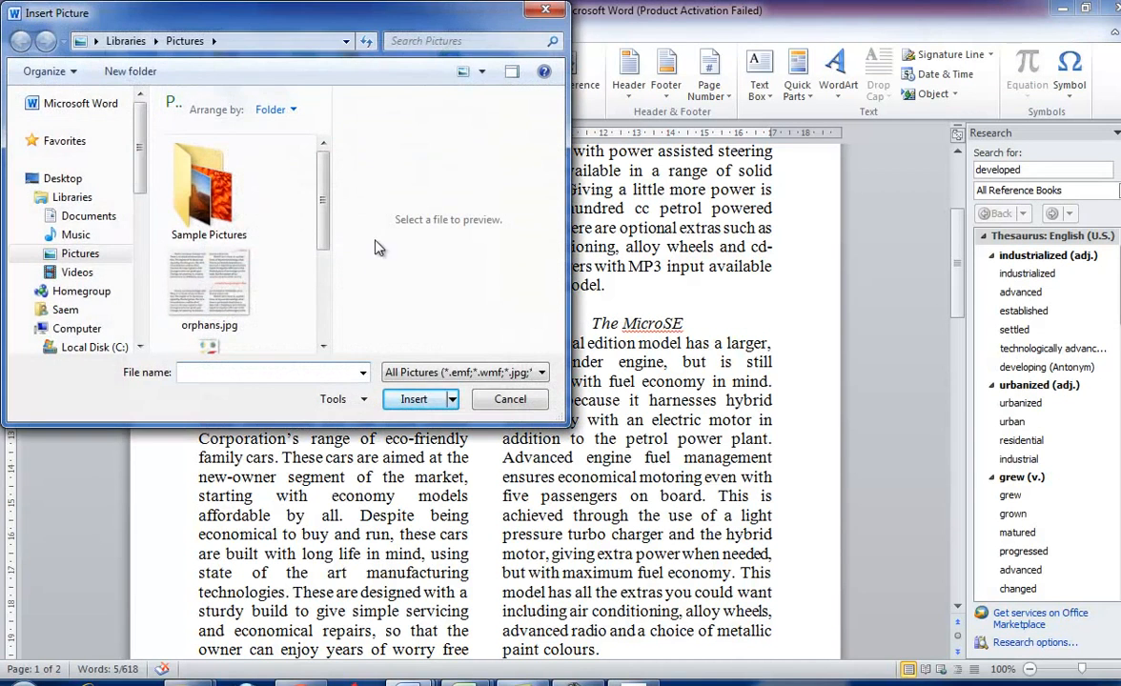
pyautogui.click(250, 42)
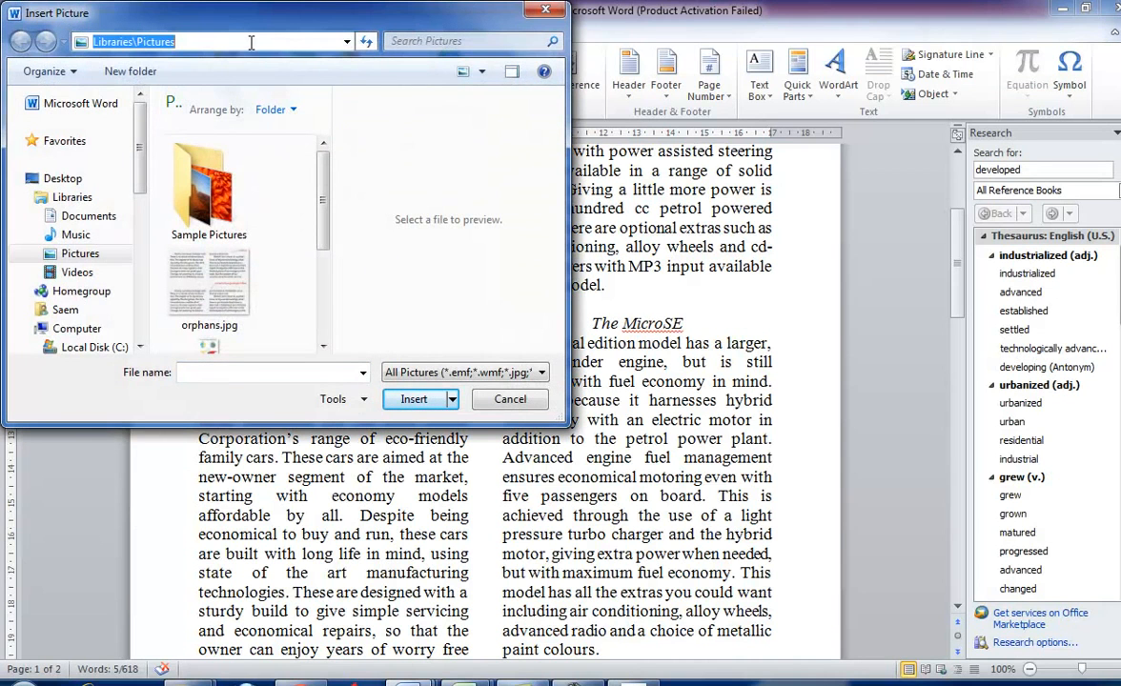
pyautogui.hotkey('ctrl', 'v')
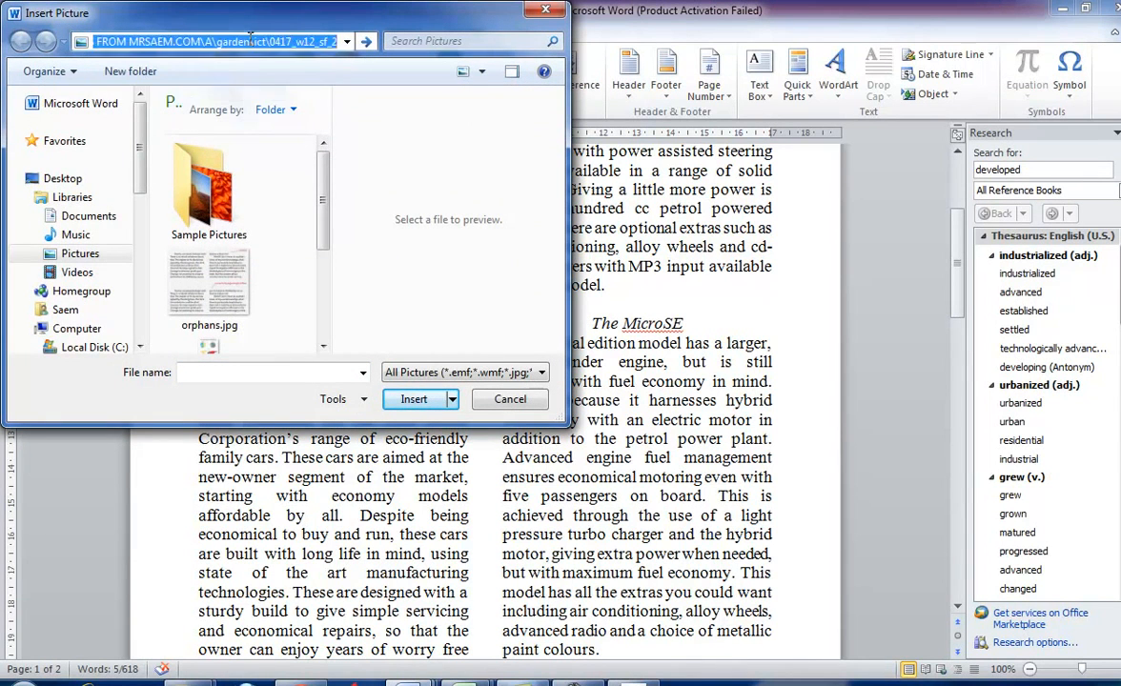
pyautogui.press('Return')
pyautogui.doubleClick(212, 108)
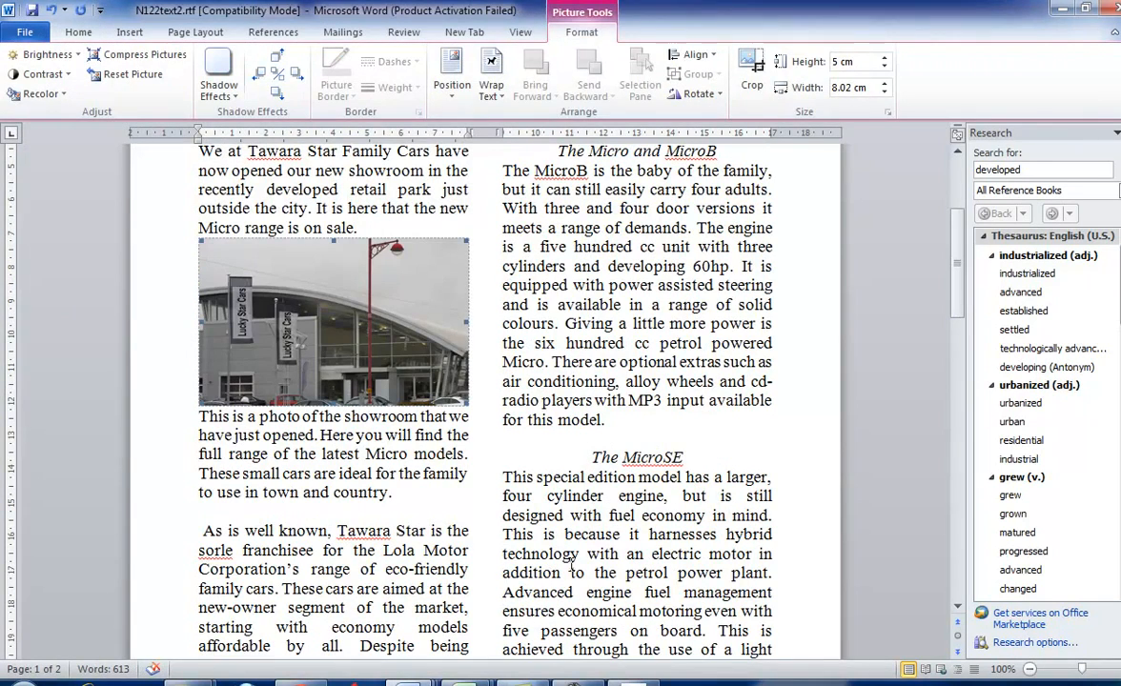
# - Switch from Word to the 0417_w12_sf_2 folder window in Windows Explorer
pyautogui.hotkey('alt', 'Tab')
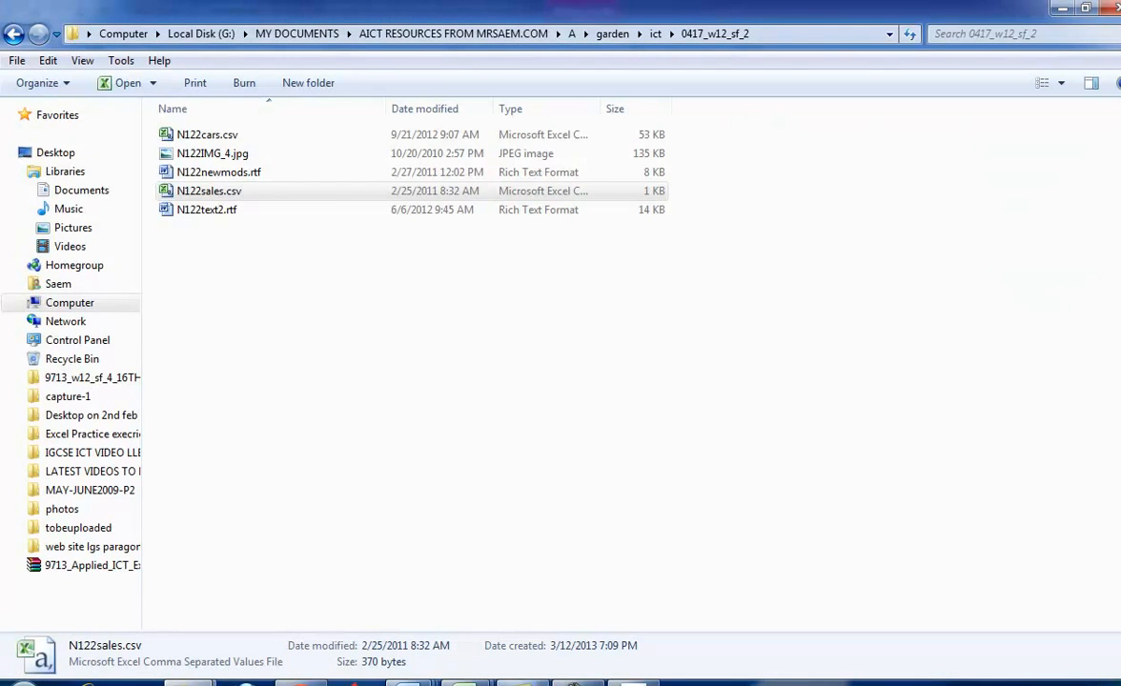
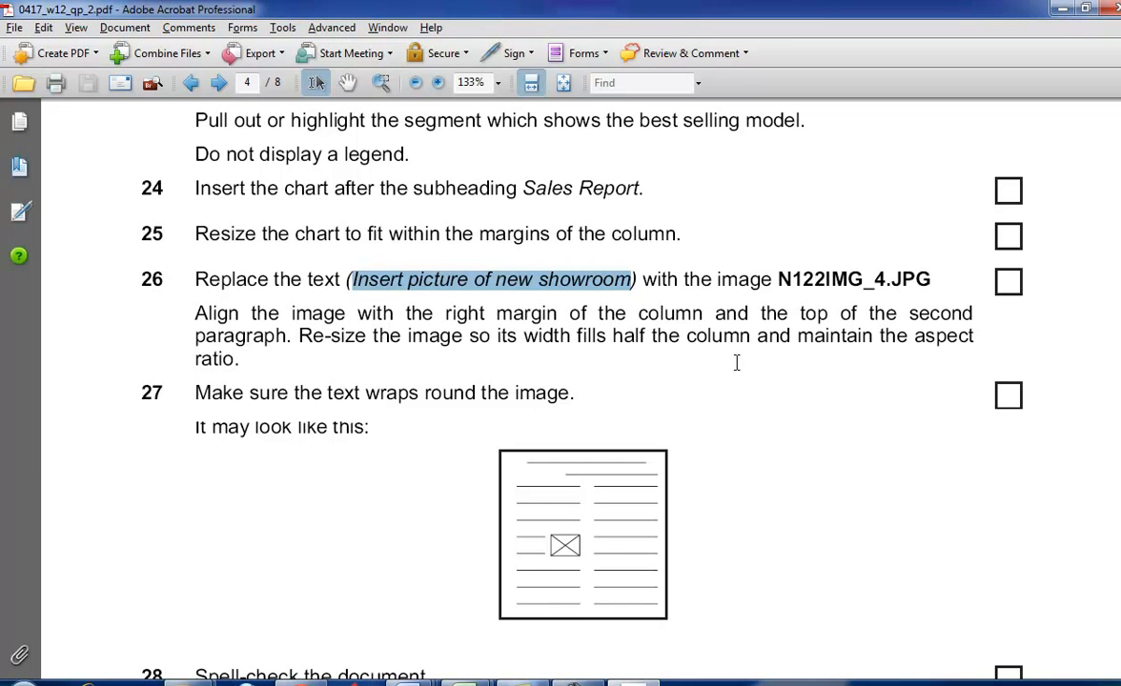
# - Switch to Word and try resizing the showroom picture proportionally to about 2.83 cm high by 4.52 cm wide
pyautogui.hotkey('alt', 'Tab')
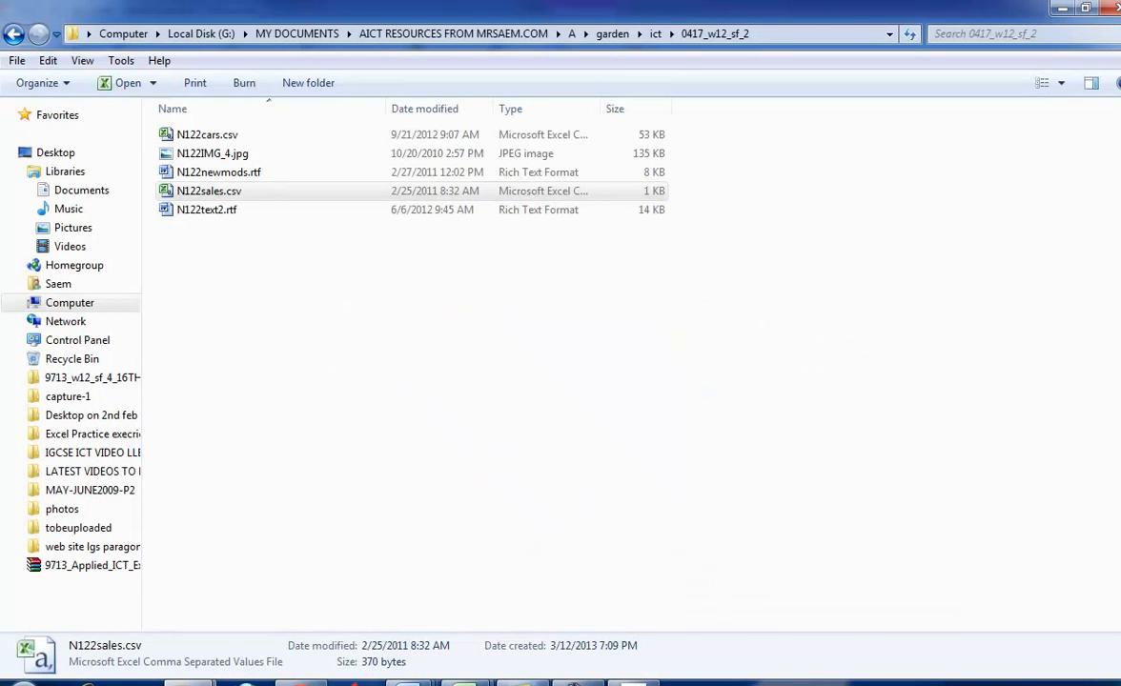
pyautogui.moveTo(405, 679)
pyautogui.click(515, 581)
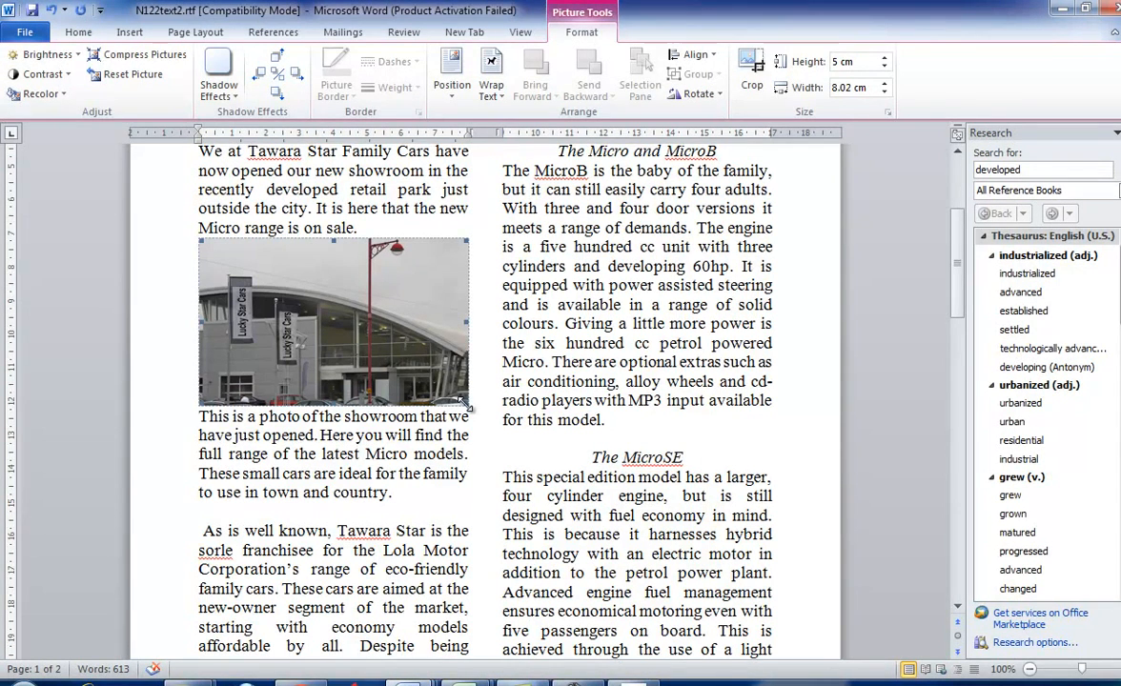
pyautogui.moveTo(466, 404); pyautogui.dragTo(350, 332)
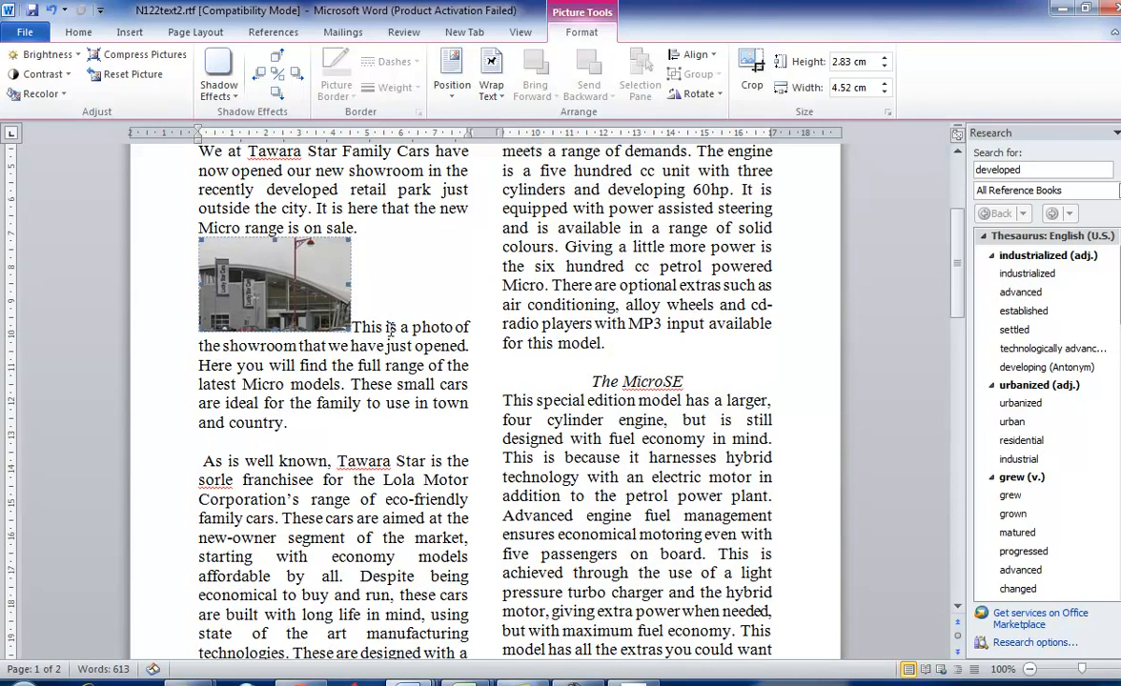
pyautogui.click(388, 307)
# - Switch to the exam paper and highlight the image alignment instruction in task 26
pyautogui.hotkey('alt', 'Tab')
pyautogui.hotkey('alt', 'Tab')
pyautogui.hotkey('alt', 'Tab')
pyautogui.moveTo(196, 314); pyautogui.dragTo(345, 315)
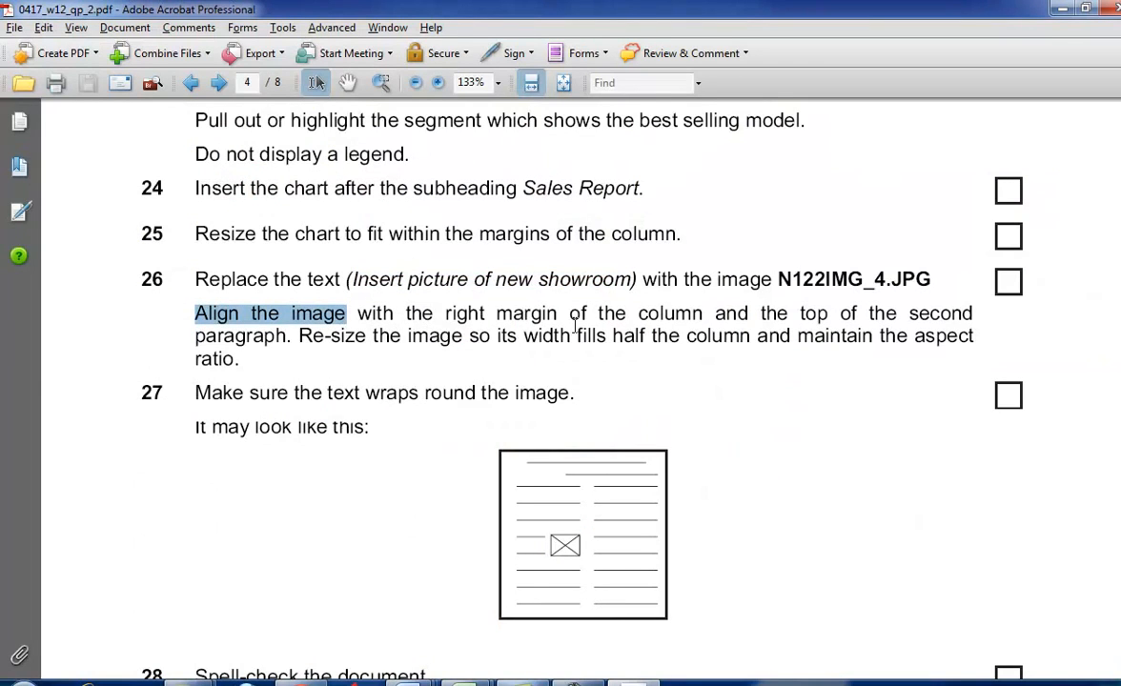
# - Back in Word, try Square text wrapping on the showroom picture and move it to the first column's right margin
pyautogui.hotkey('alt', 'Tab')
pyautogui.click(307, 261)
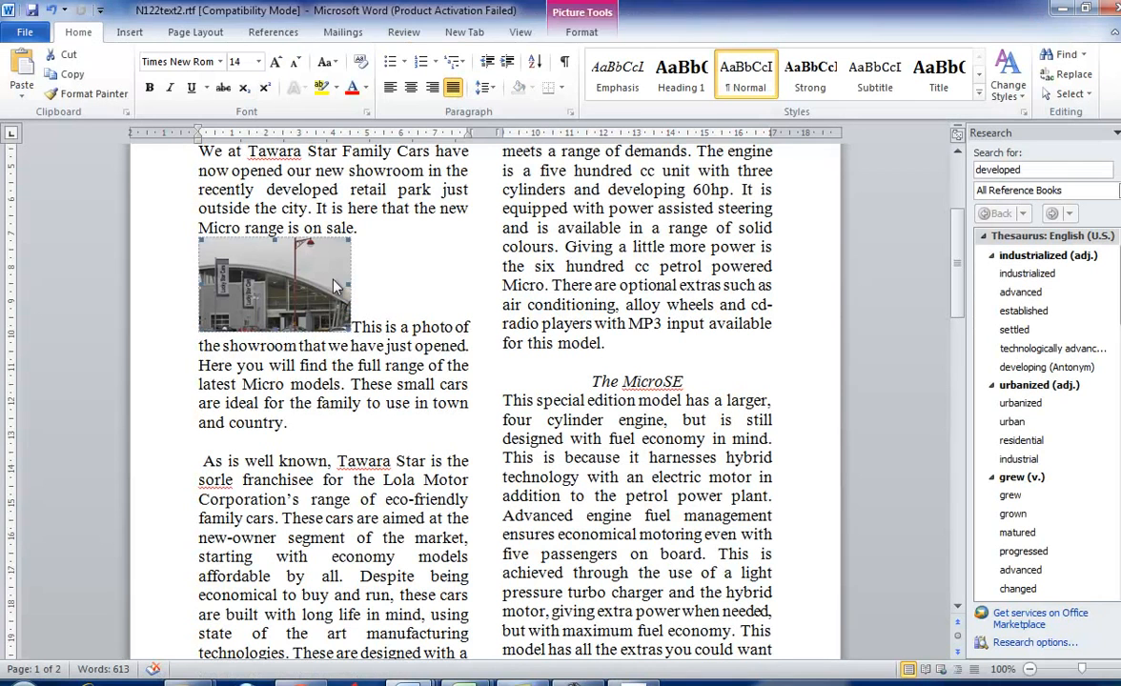
pyautogui.click(583, 31)
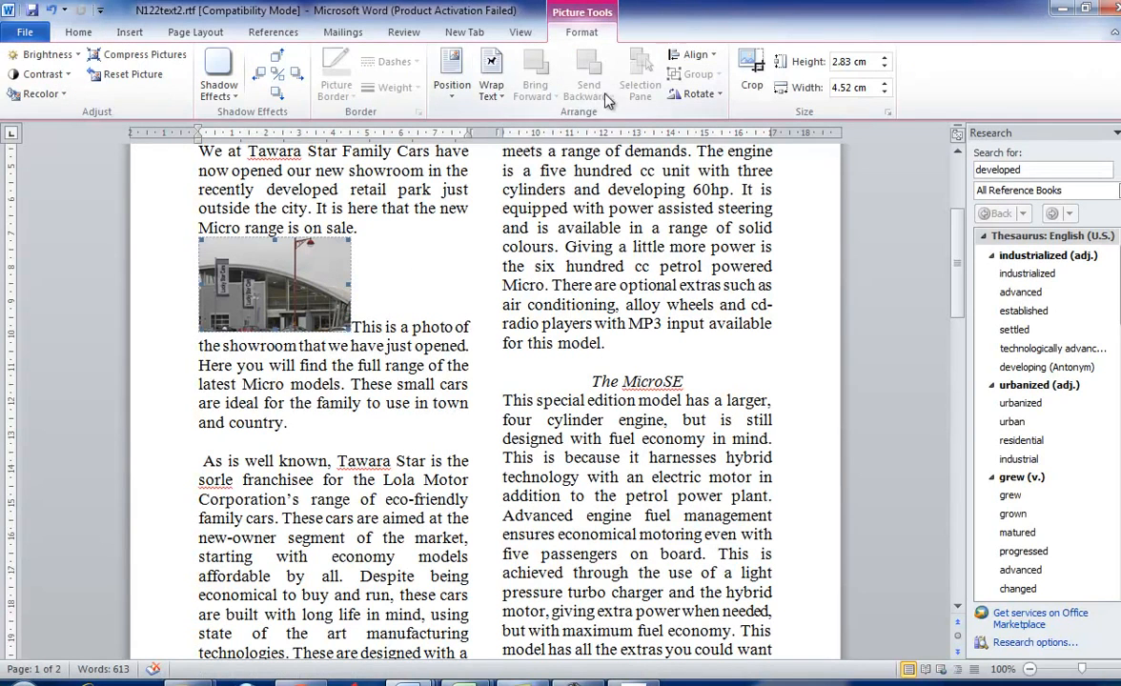
pyautogui.click(488, 95)
pyautogui.click(525, 143)
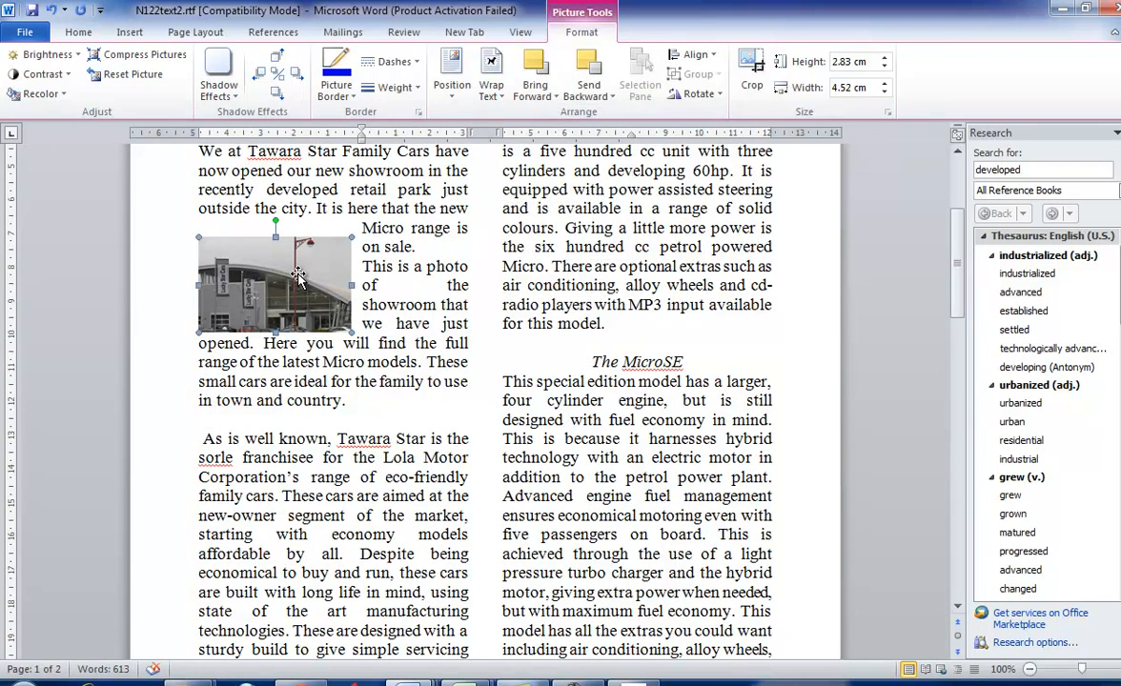
pyautogui.moveTo(298, 274); pyautogui.dragTo(415, 285)
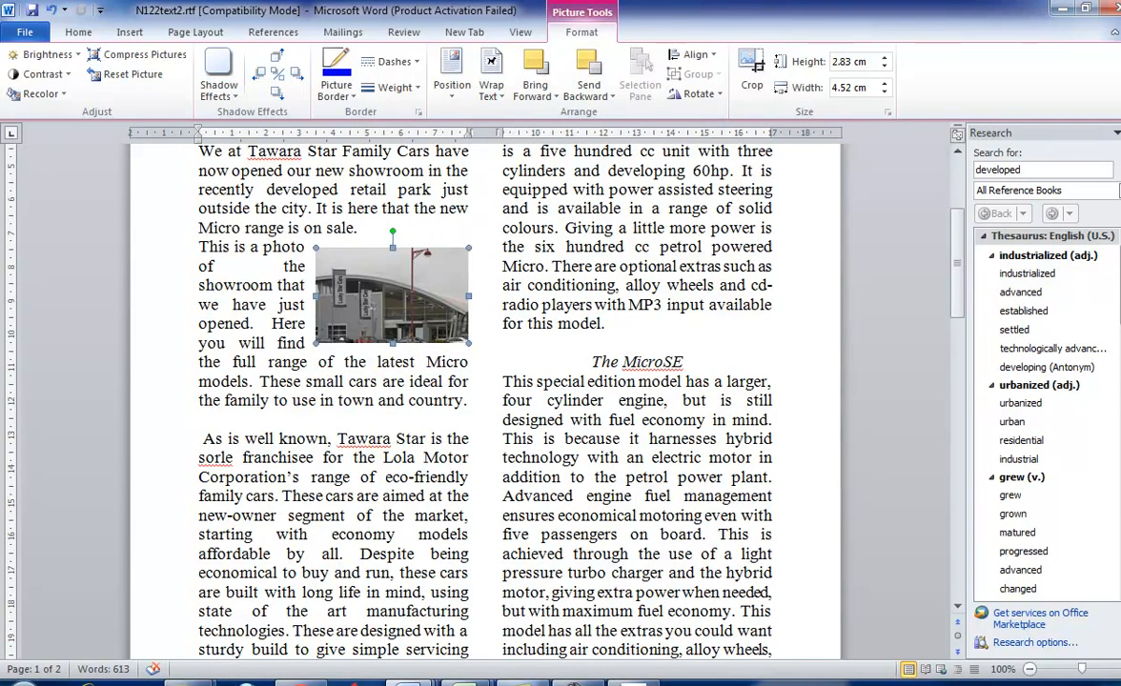
# - Try to fine-tune the picture's vertical position by nudging it upward along the column's right margin
pyautogui.press('Up')
pyautogui.press('Up')
pyautogui.press('Up')
pyautogui.press('Up')
pyautogui.press('Up')
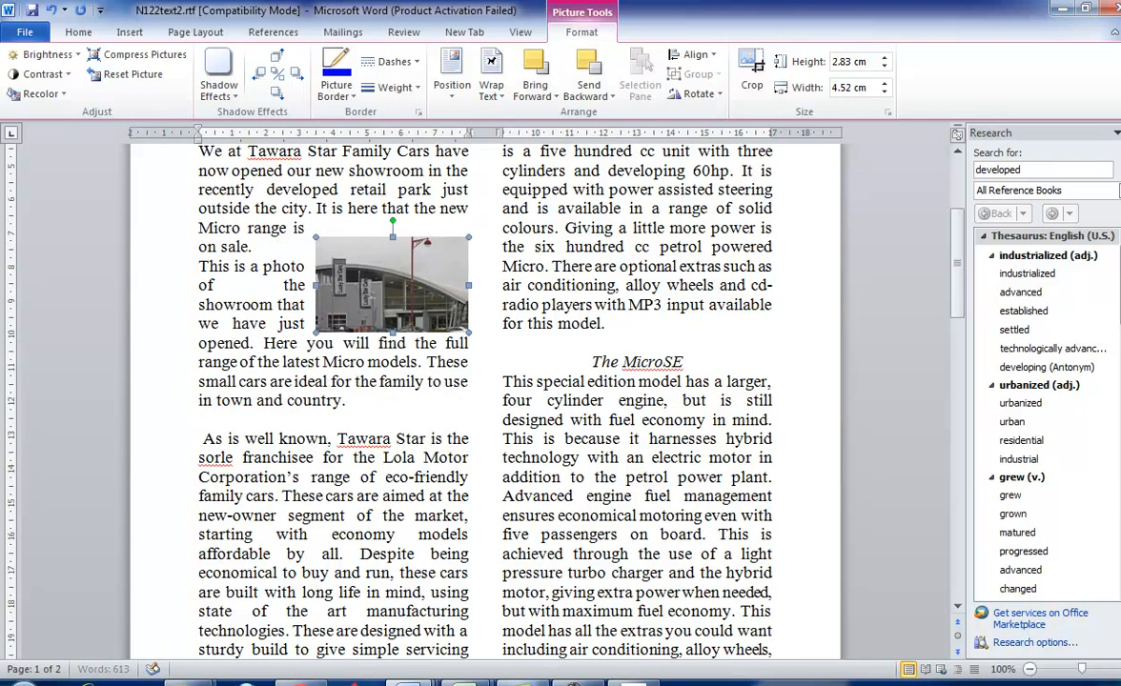
pyautogui.press('Up')
pyautogui.press('Up')
pyautogui.press('Up')
pyautogui.press('Up')
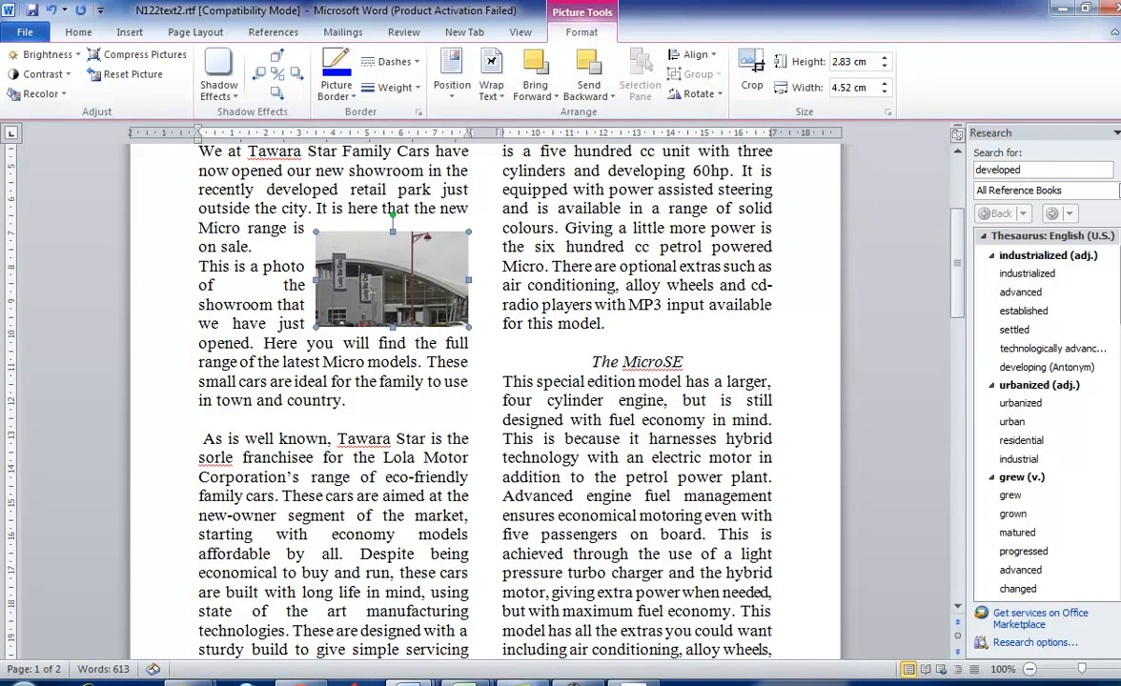
pyautogui.press('Up')
pyautogui.press('Up')
pyautogui.press('Up')
pyautogui.press('Down')
pyautogui.press('Down')
pyautogui.press('Down')
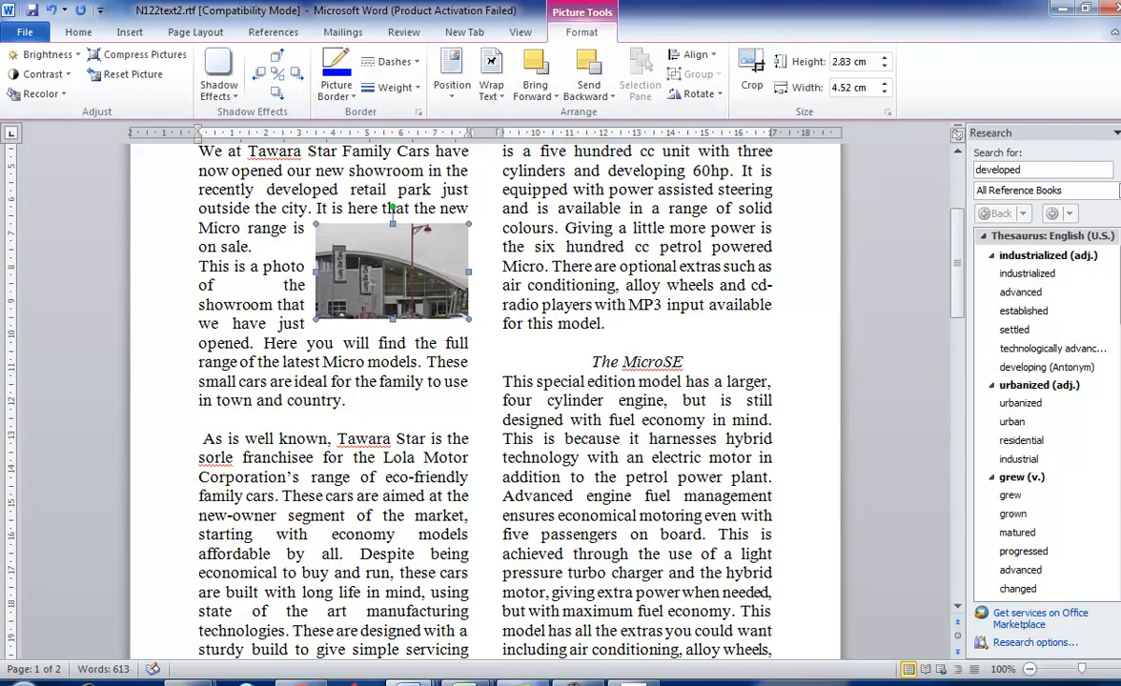
# - Recheck task 26 in the exam paper, and nudge the picture in Word down to the paragraph beginning "This is a photo"
pyautogui.hotkey('alt', 'Tab')
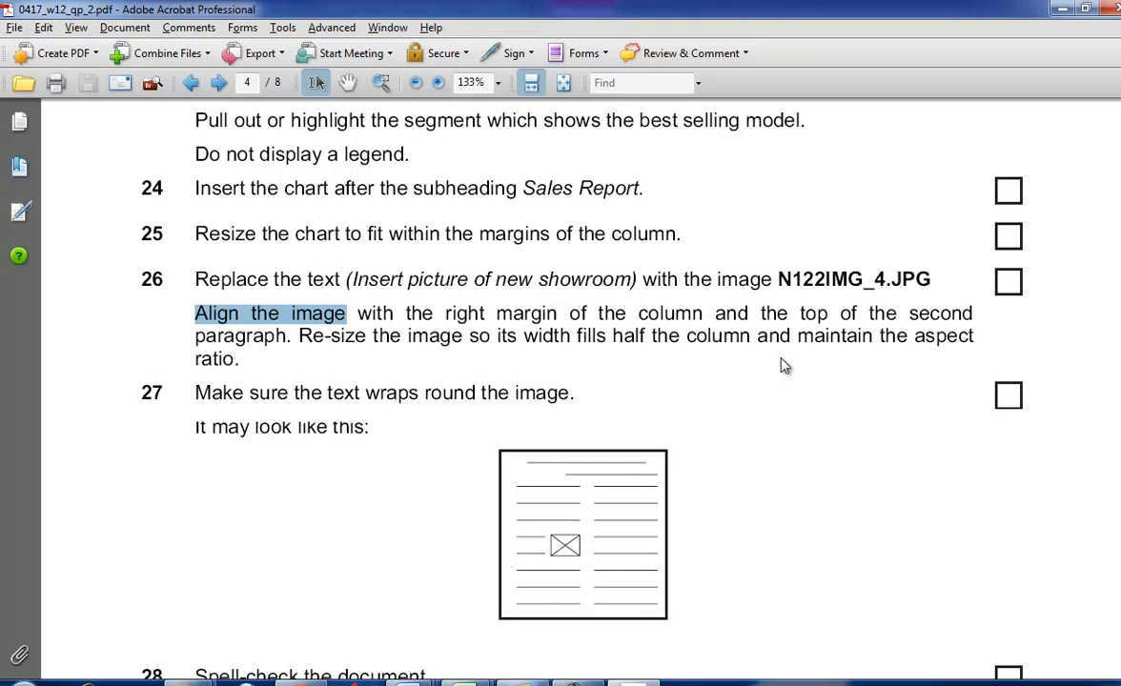
pyautogui.hotkey('alt', 'Tab')
pyautogui.scroll(2, 516, 329)
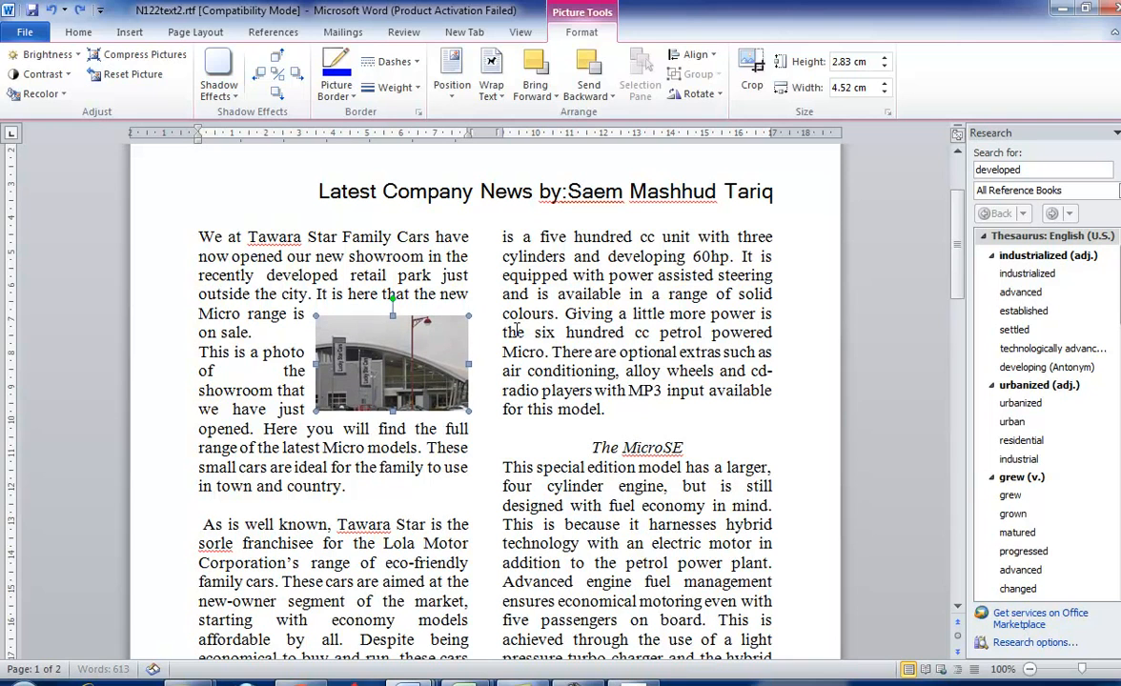
pyautogui.press('Down')
pyautogui.press('Down')
pyautogui.press('Down')
pyautogui.press('Down')
pyautogui.press('Down')
pyautogui.press('Down')
pyautogui.press('Down')
pyautogui.press('Down')
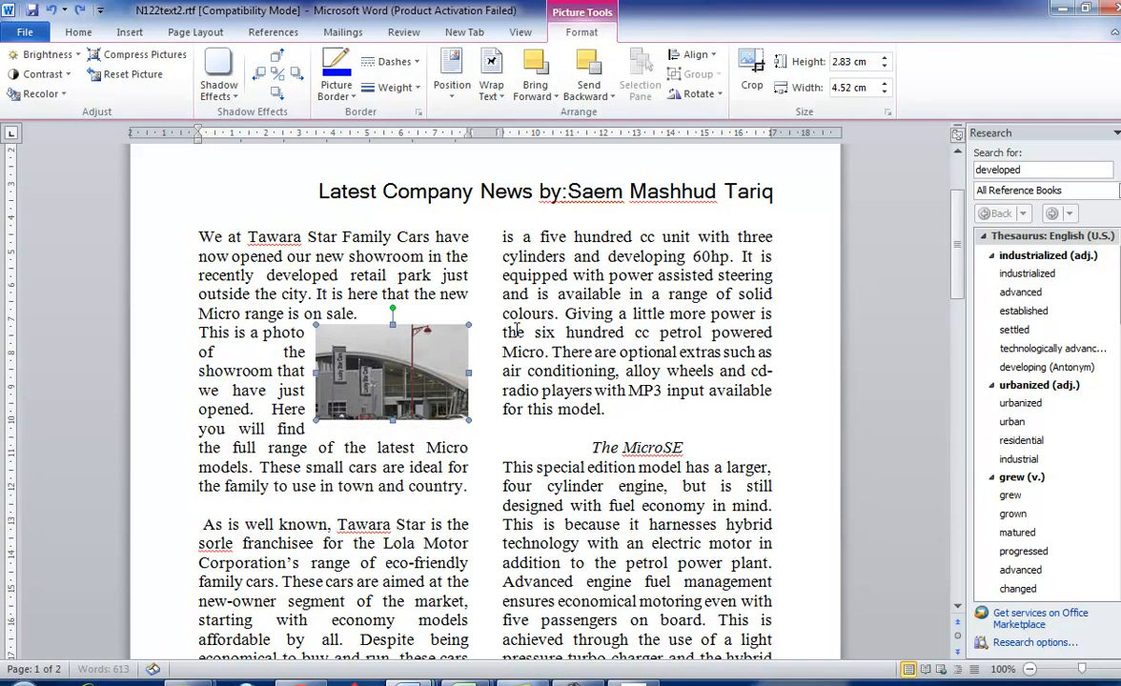
# - Undo the picture's moves, wrapping, resizing and insertion back to the bracketed showroom placeholder
pyautogui.hotkey('ctrl', 'z')
pyautogui.hotkey('ctrl', 'z')
pyautogui.hotkey('ctrl', 'z')
pyautogui.hotkey('ctrl', 'z')
pyautogui.hotkey('ctrl', 'z')
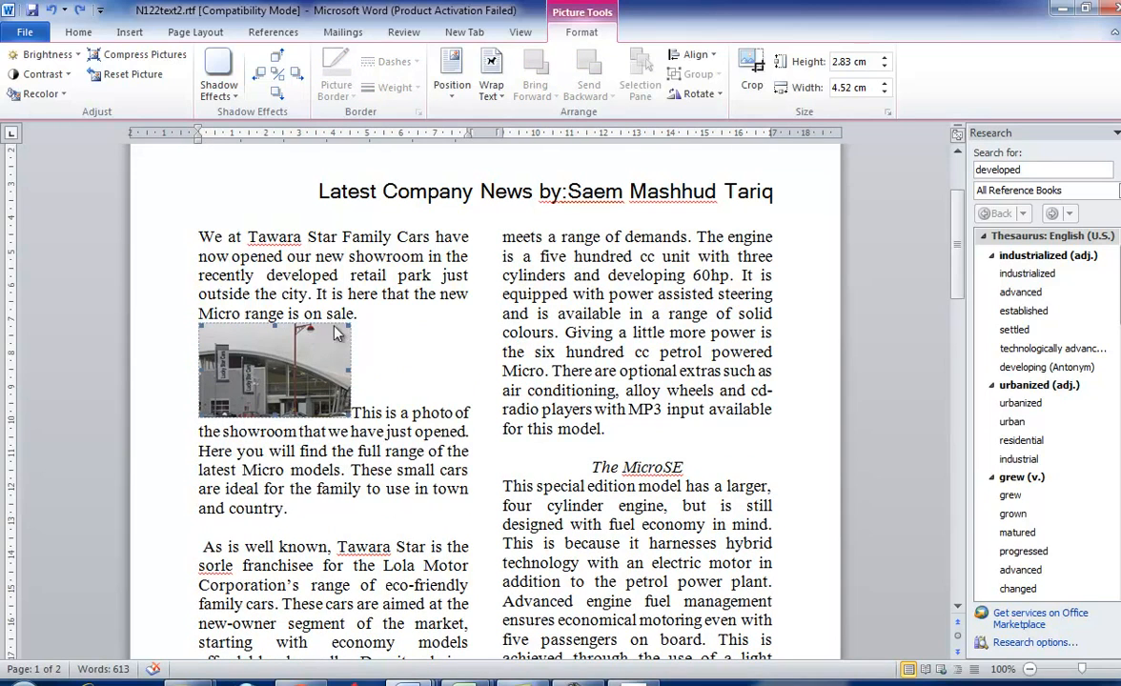
pyautogui.hotkey('ctrl', 'z')
pyautogui.hotkey('ctrl', 'z')
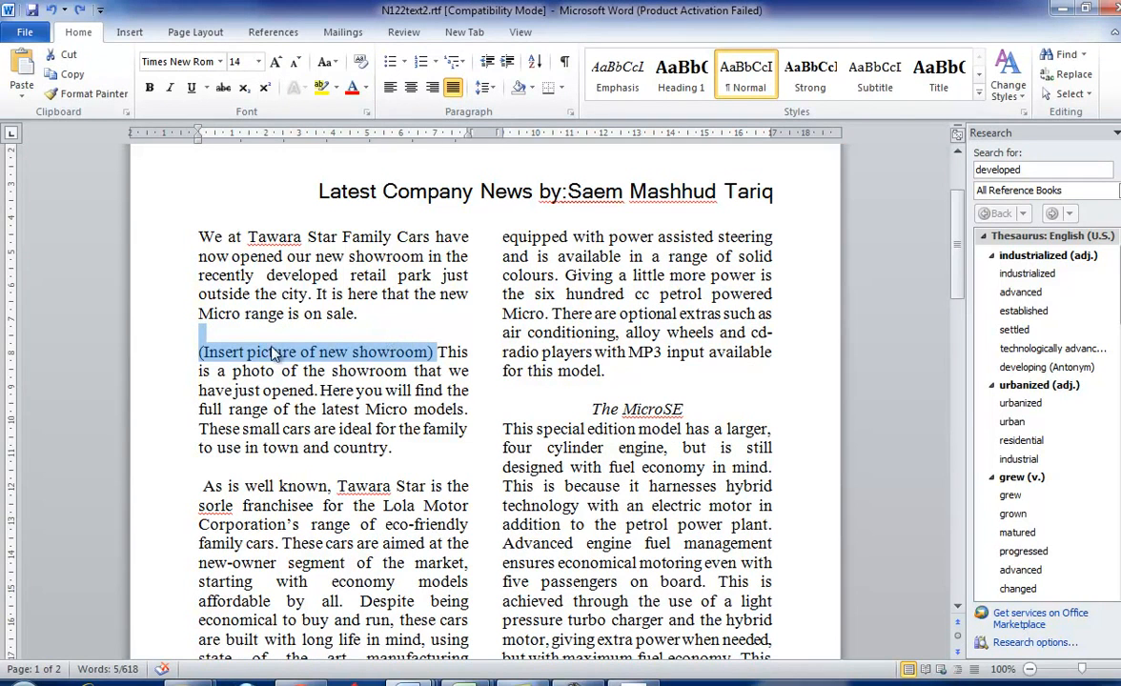
# - Delete the placeholder "(Insert picture of new showroom)" and its trailing space, keeping the blank line above the paragraph
pyautogui.click(240, 352)
pyautogui.moveTo(198, 351); pyautogui.dragTo(435, 351)
pyautogui.press('BackSpace')
pyautogui.press('BackSpace')
pyautogui.press('BackSpace')
pyautogui.press('BackSpace')
pyautogui.press('BackSpace')
pyautogui.press('BackSpace')
pyautogui.press('BackSpace')
pyautogui.press('BackSpace')
pyautogui.press('BackSpace')
pyautogui.press('BackSpace')
pyautogui.press('BackSpace')
pyautogui.press('BackSpace')
pyautogui.press('BackSpace')
pyautogui.press('BackSpace')
pyautogui.press('BackSpace')
pyautogui.press('BackSpace')
pyautogui.press('BackSpace')
pyautogui.press('BackSpace')
pyautogui.press('BackSpace')
pyautogui.press('BackSpace')
pyautogui.press('BackSpace')
pyautogui.press('BackSpace')
pyautogui.press('BackSpace')
pyautogui.press('BackSpace')
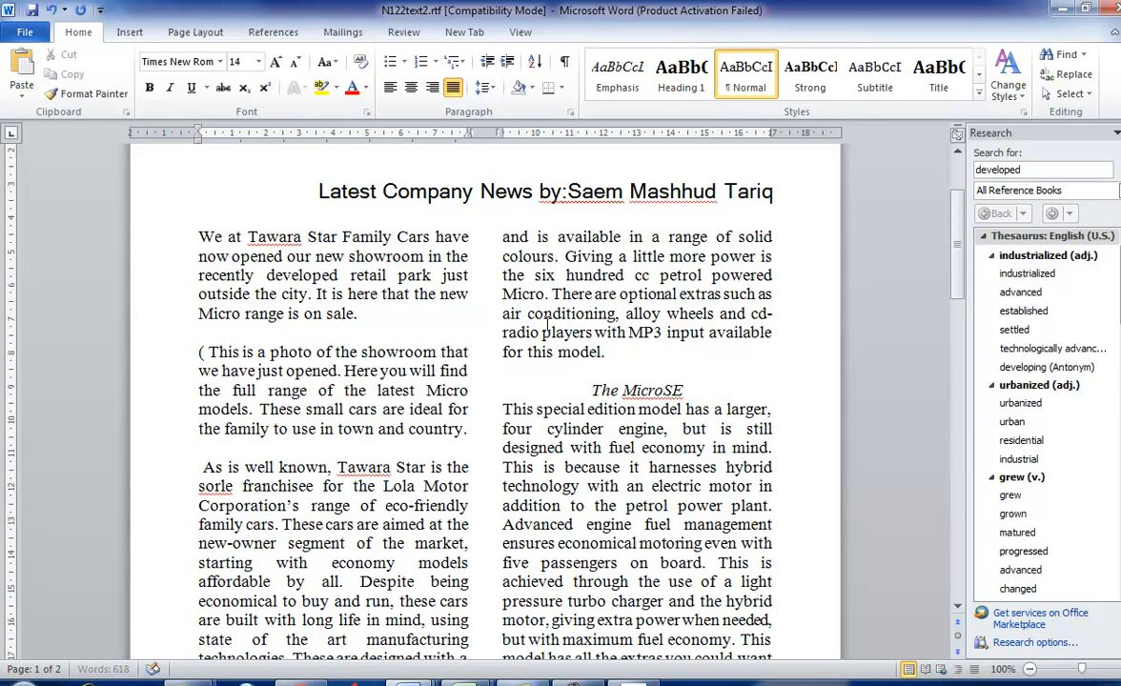
pyautogui.press('BackSpace')
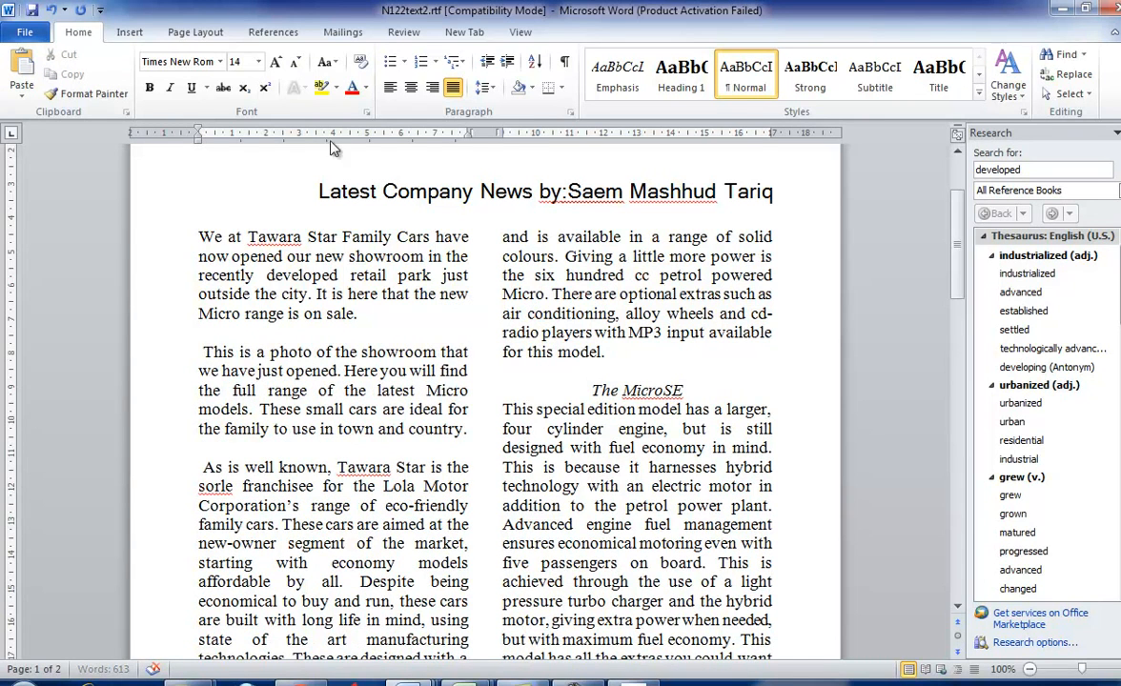
pyautogui.press('BackSpace')
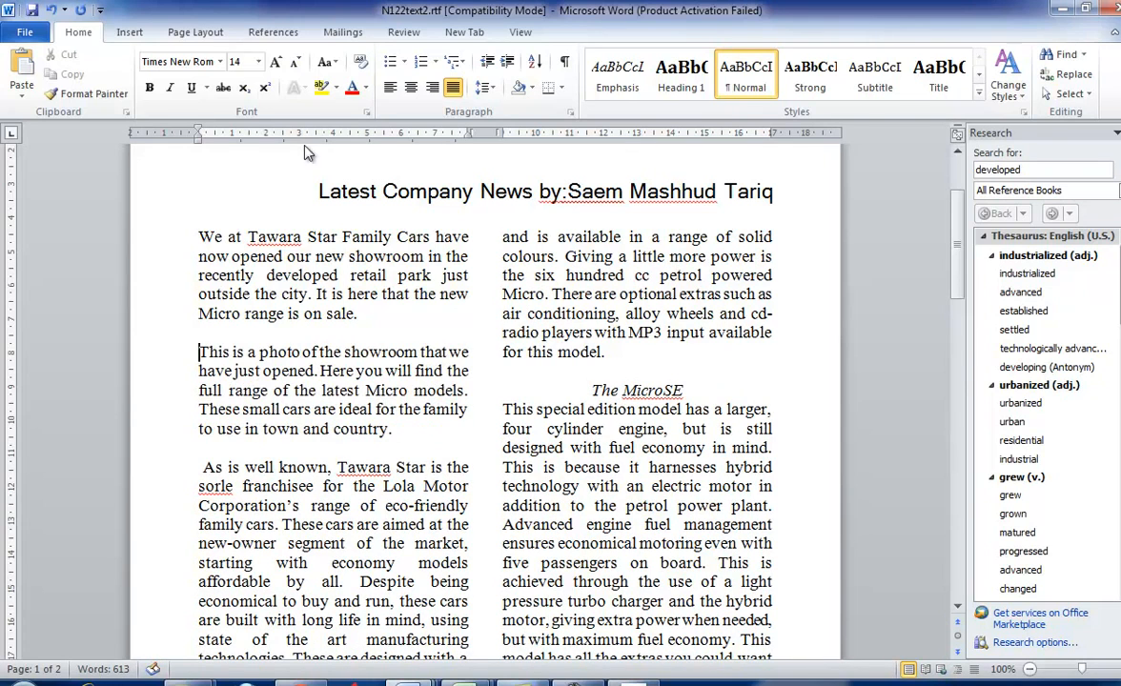
# - Insert the showroom picture N122IMG_4.jpg before "This is a photo" and resize it proportionally to about 2.91 by 4.66 cm
pyautogui.click(130, 31)
pyautogui.click(188, 84)
pyautogui.doubleClick(190, 109)
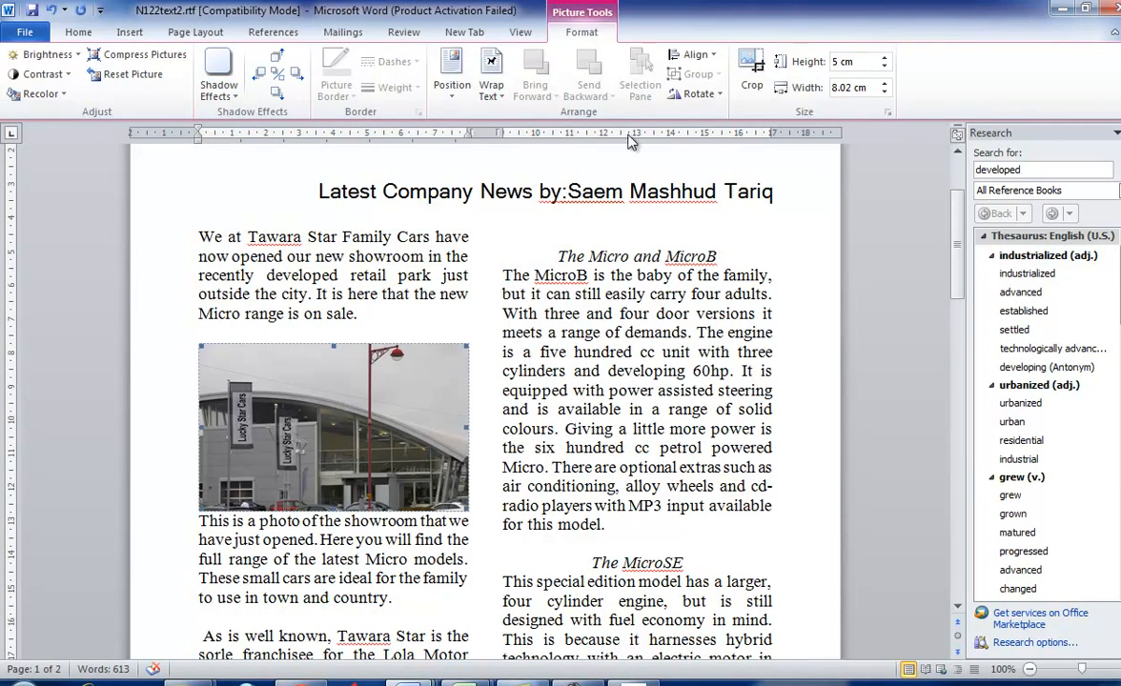
pyautogui.click(489, 91)
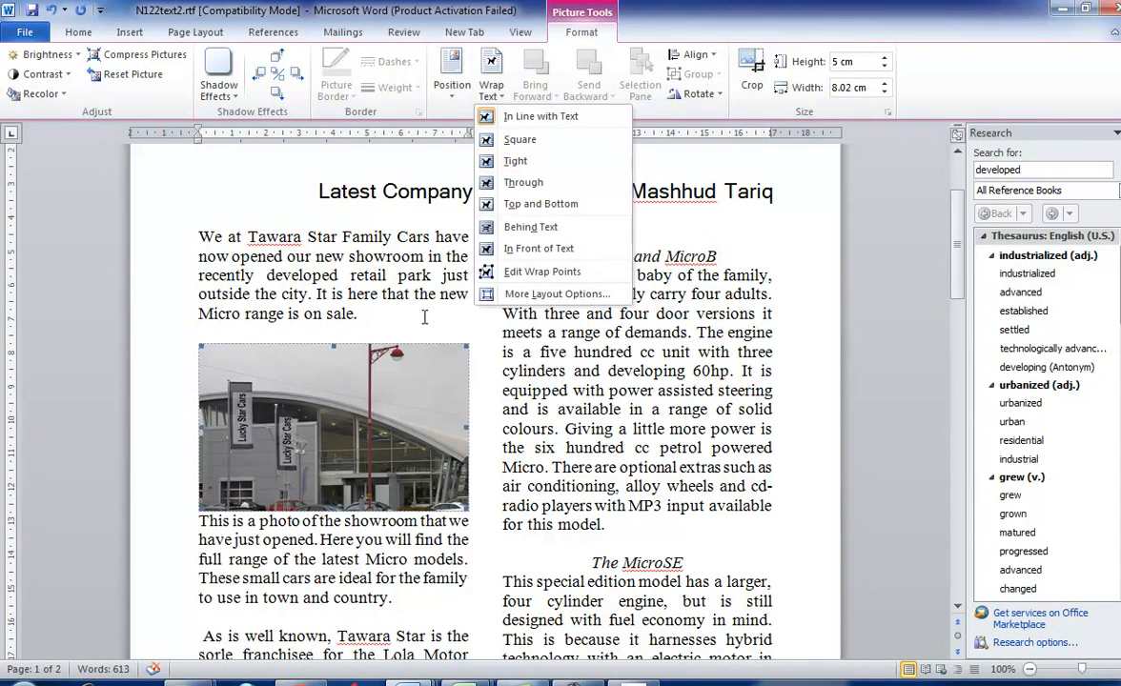
pyautogui.click(410, 413)
pyautogui.moveTo(468, 511); pyautogui.dragTo(354, 438)
# - Apply Square text wrapping to the showroom picture
pyautogui.click(452, 74)
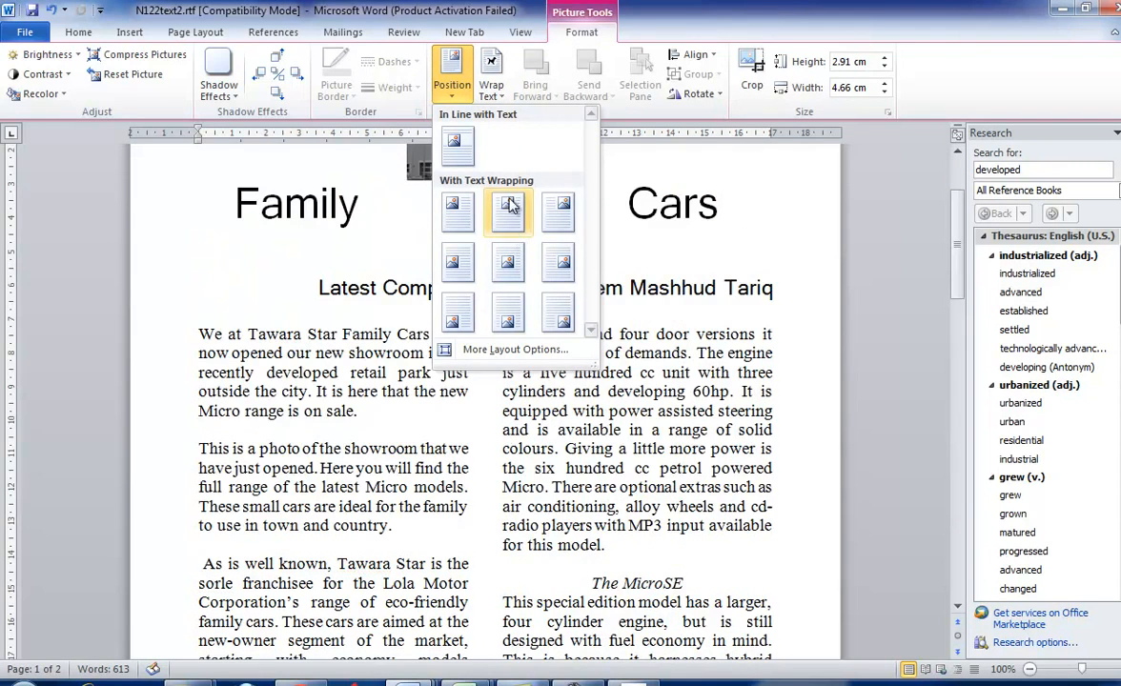
pyautogui.click(487, 91)
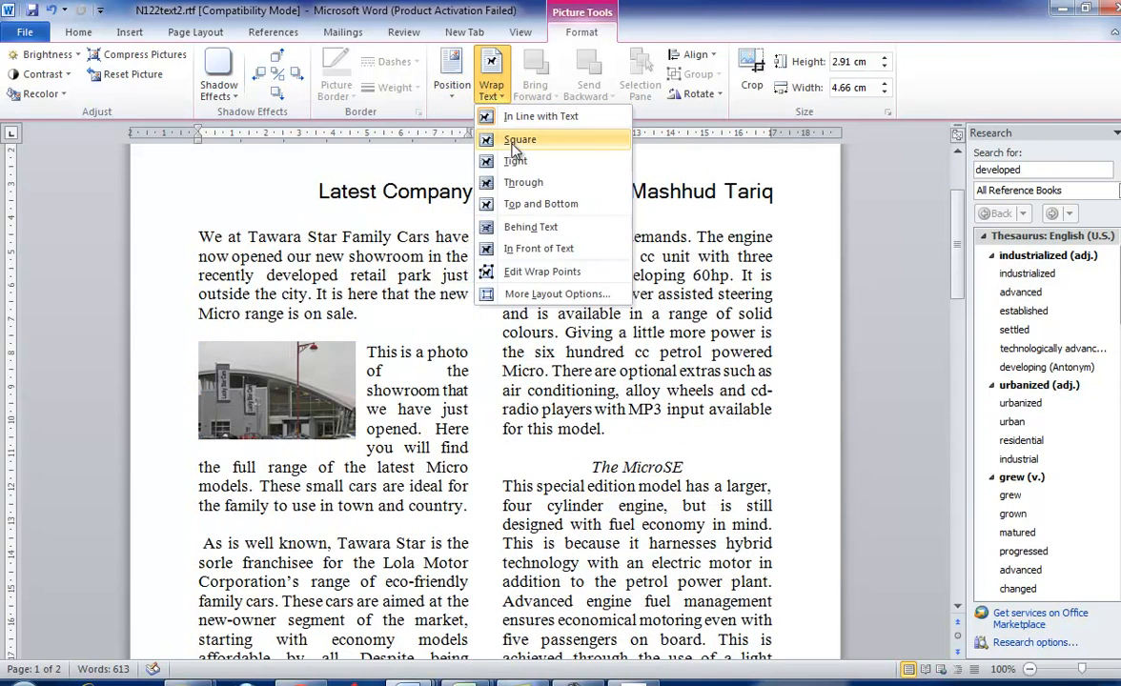
pyautogui.click(516, 140)
# - Move the showroom picture to the first column's right margin, level with the top of the second paragraph
pyautogui.moveTo(250, 367); pyautogui.dragTo(270, 399)
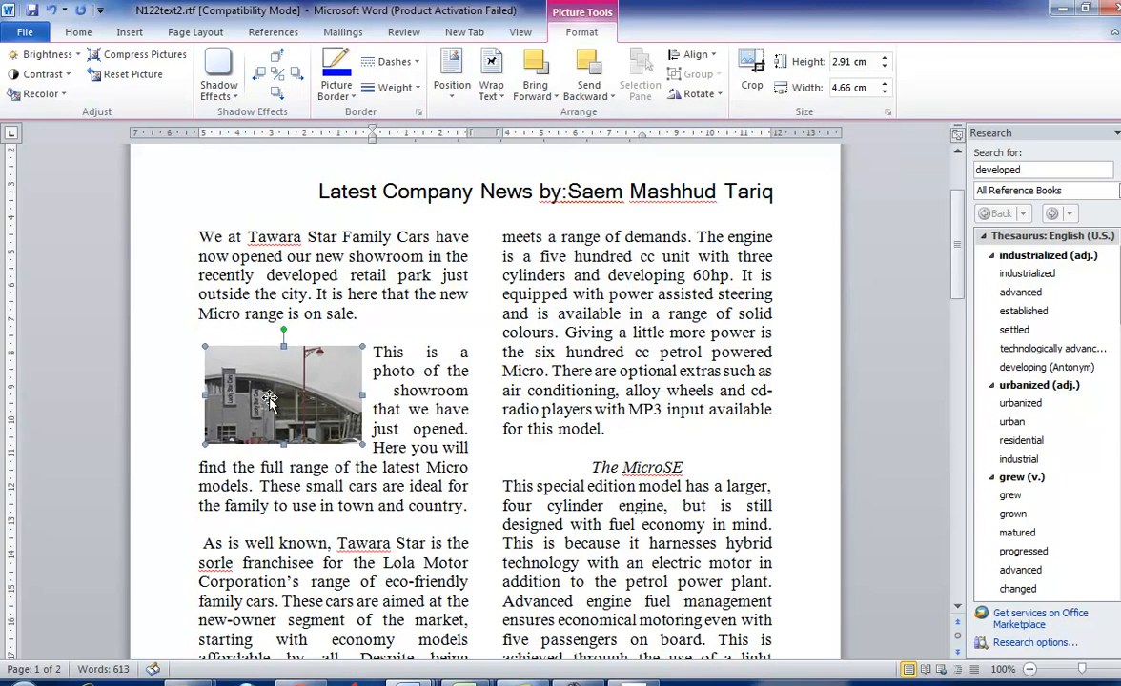
pyautogui.press('Right')
pyautogui.press('Right')
pyautogui.press('Right')
pyautogui.press('Right')
pyautogui.press('Right')
pyautogui.press('Right')
pyautogui.press('Right')
pyautogui.press('Right')
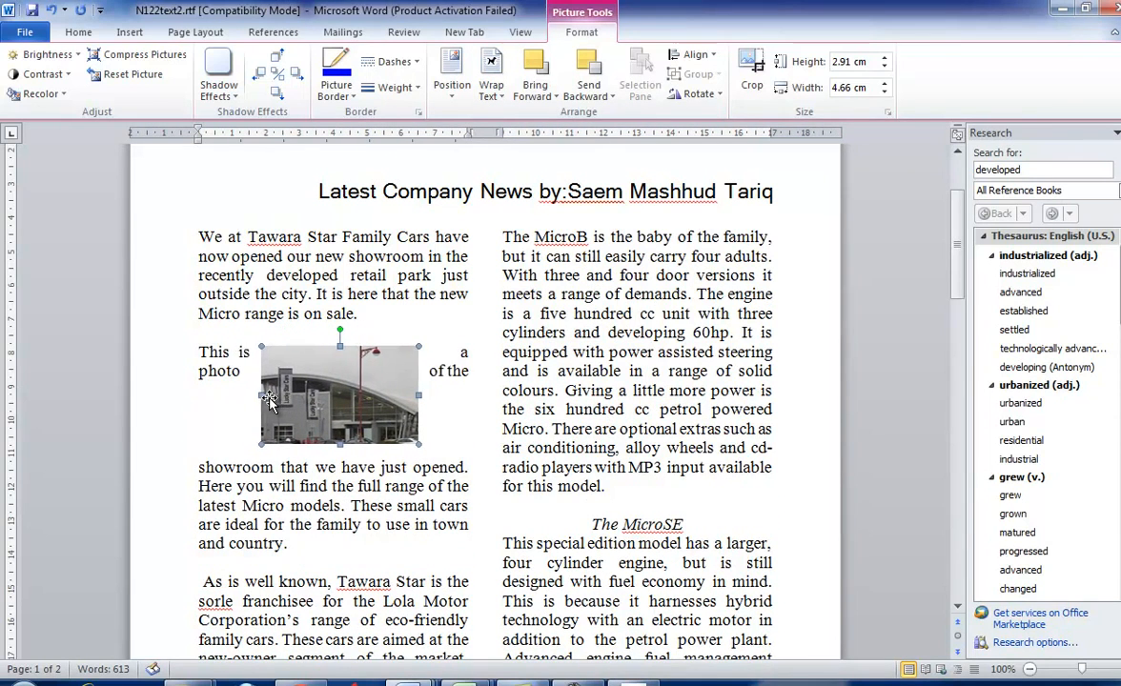
pyautogui.press('Right')
pyautogui.press('Right')
pyautogui.press('Right')
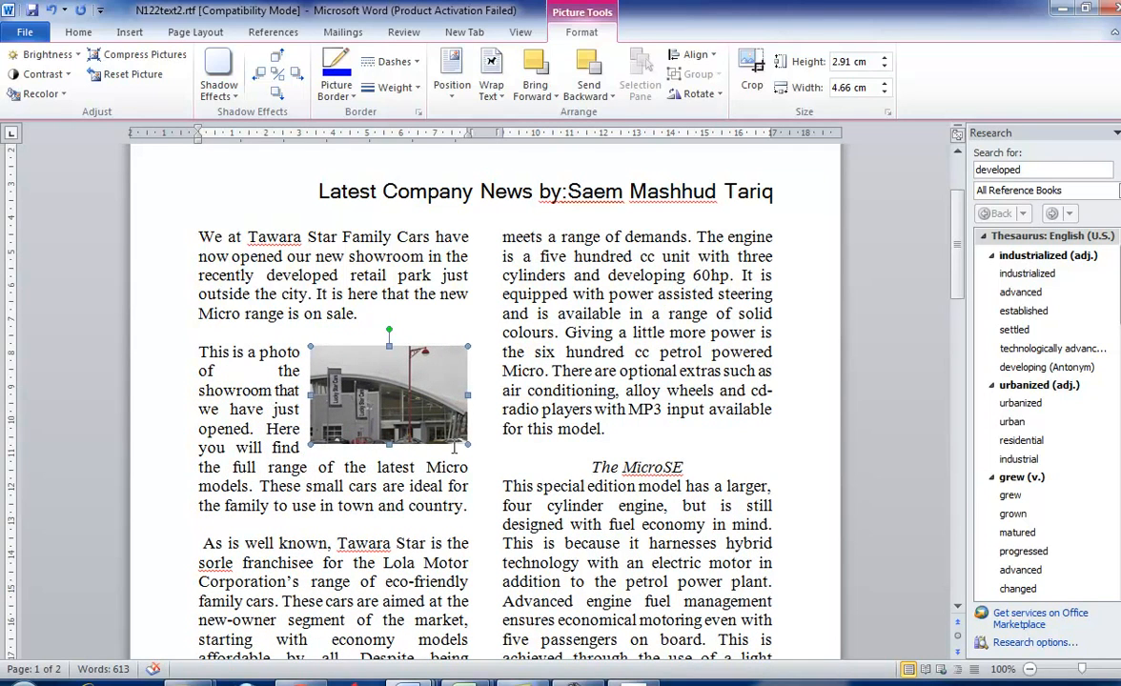
# - Compare the picture layout with the sample in the exam paper and read tasks 27 to 29
pyautogui.hotkey('alt', 'Tab')
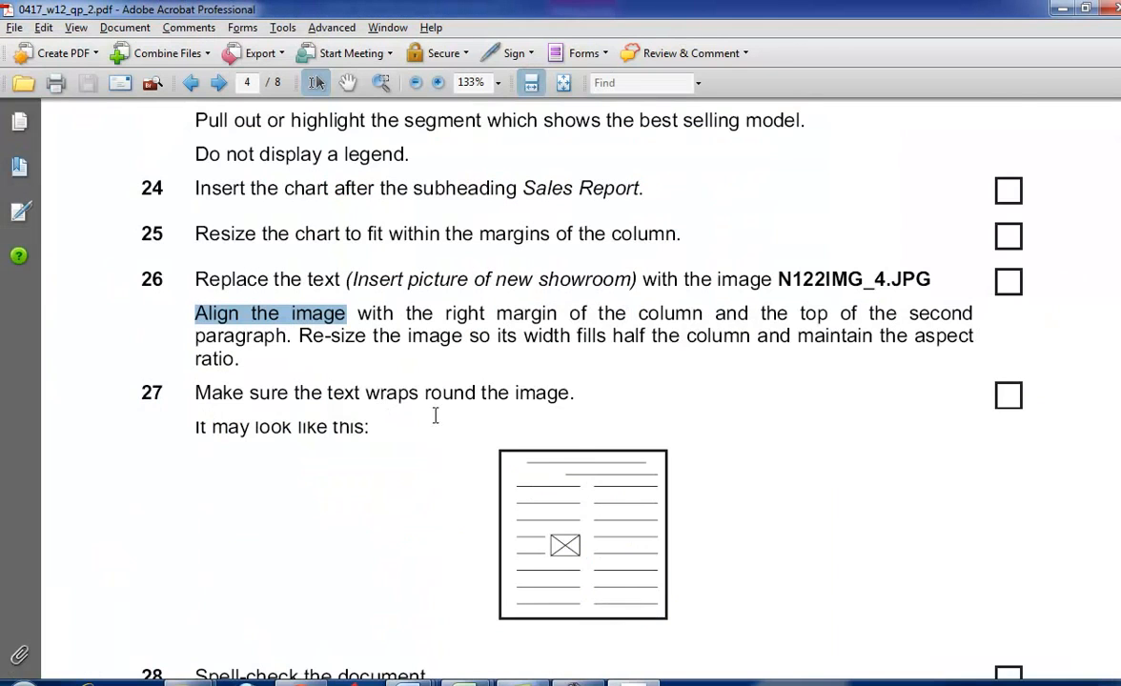
pyautogui.scroll(-1, 409, 381)
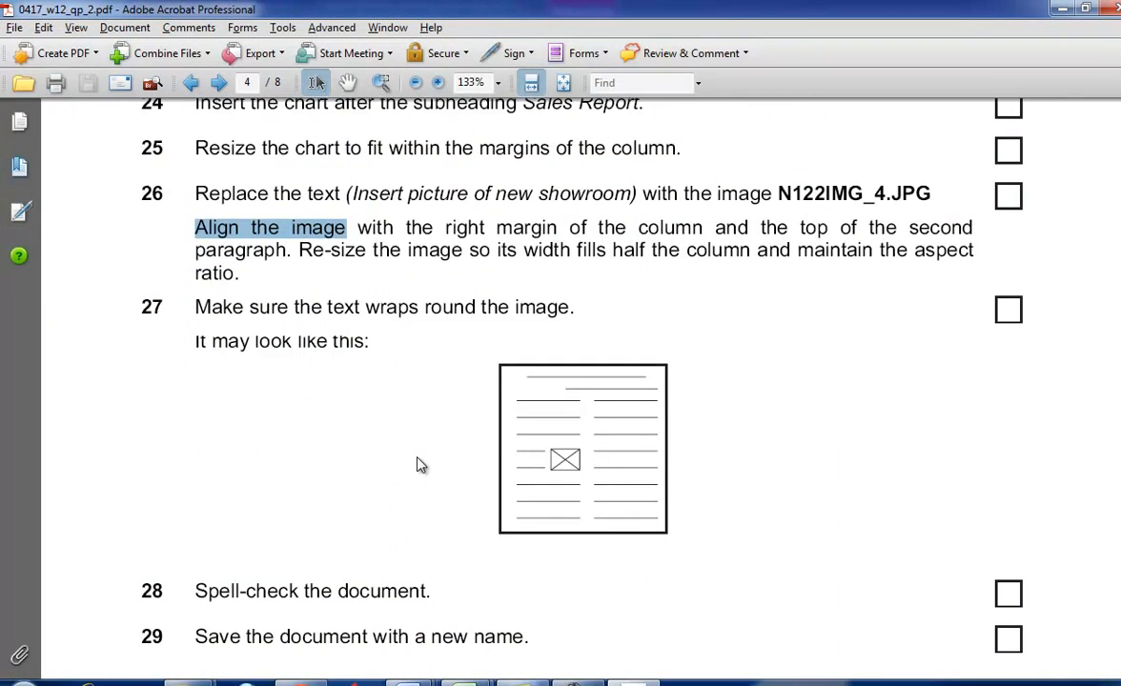
pyautogui.hotkey('alt', 'Tab')
pyautogui.hotkey('alt', 'Tab')
pyautogui.scroll(-3, 417, 429)
pyautogui.scroll(-3, 425, 431)
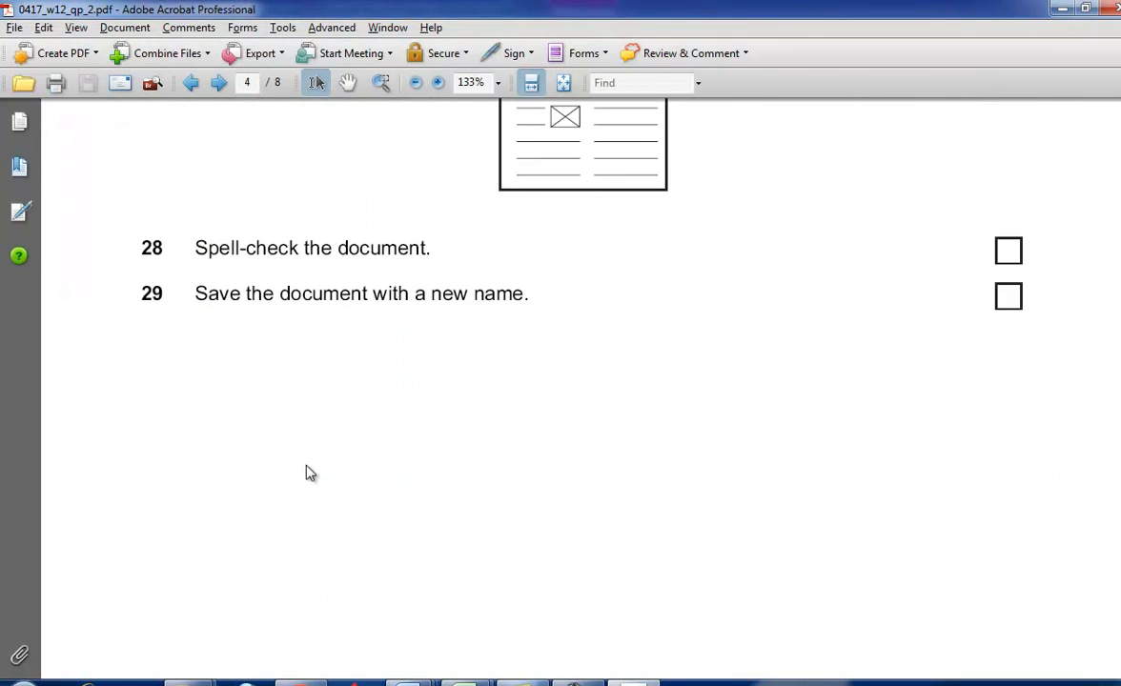
# - Return to Word and start the spelling and grammar check, continuing it through the remainder of the document
pyautogui.hotkey('alt', 'Tab')
pyautogui.click(467, 35)
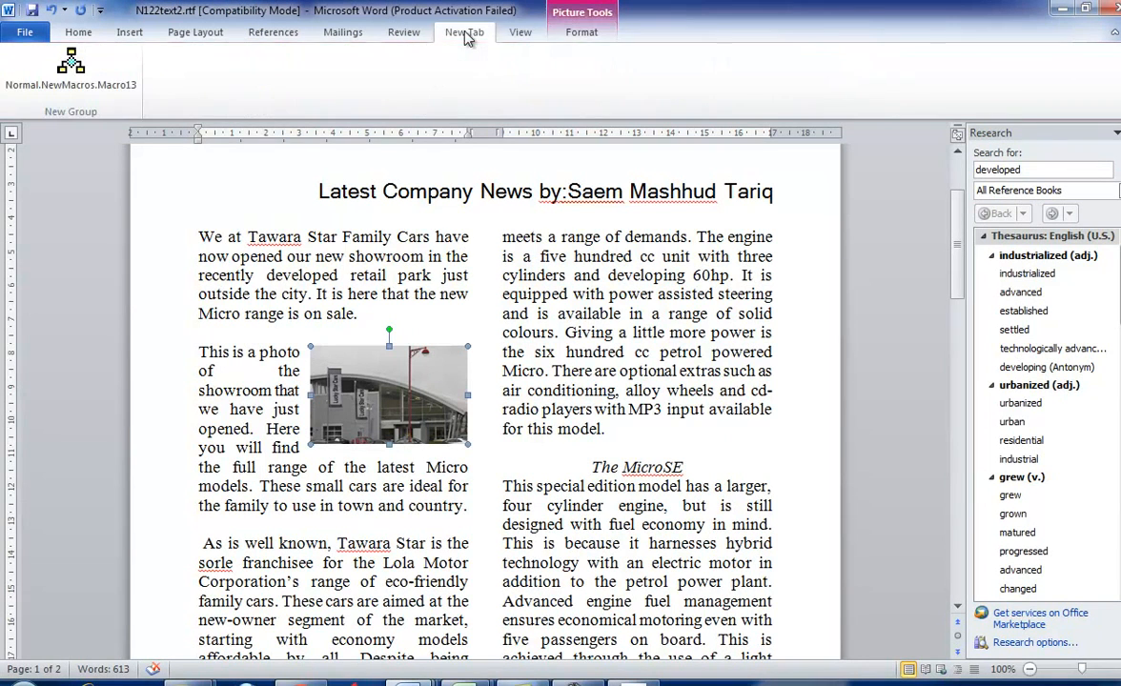
pyautogui.click(515, 32)
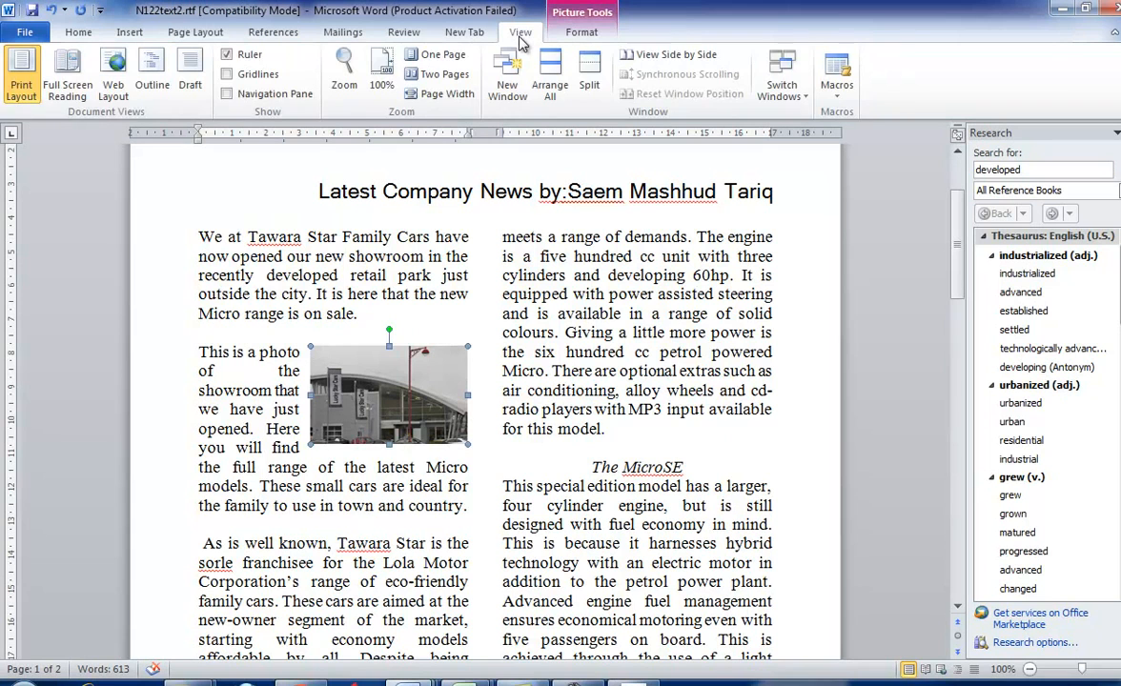
pyautogui.click(393, 32)
pyautogui.click(28, 77)
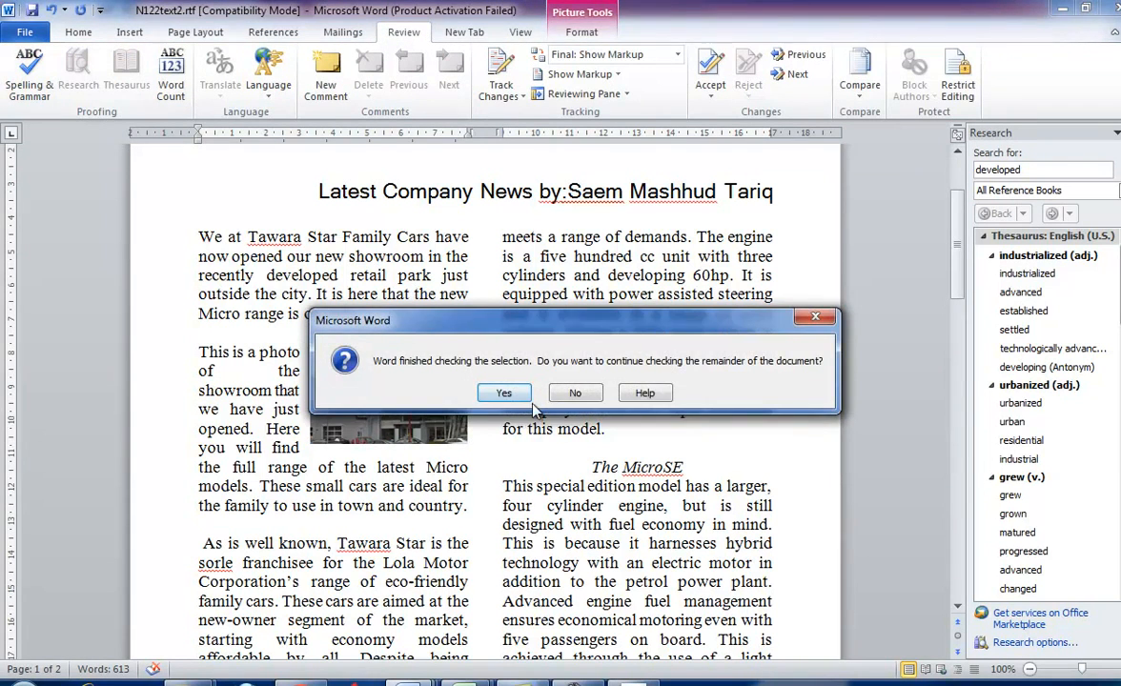
pyautogui.click(501, 392)
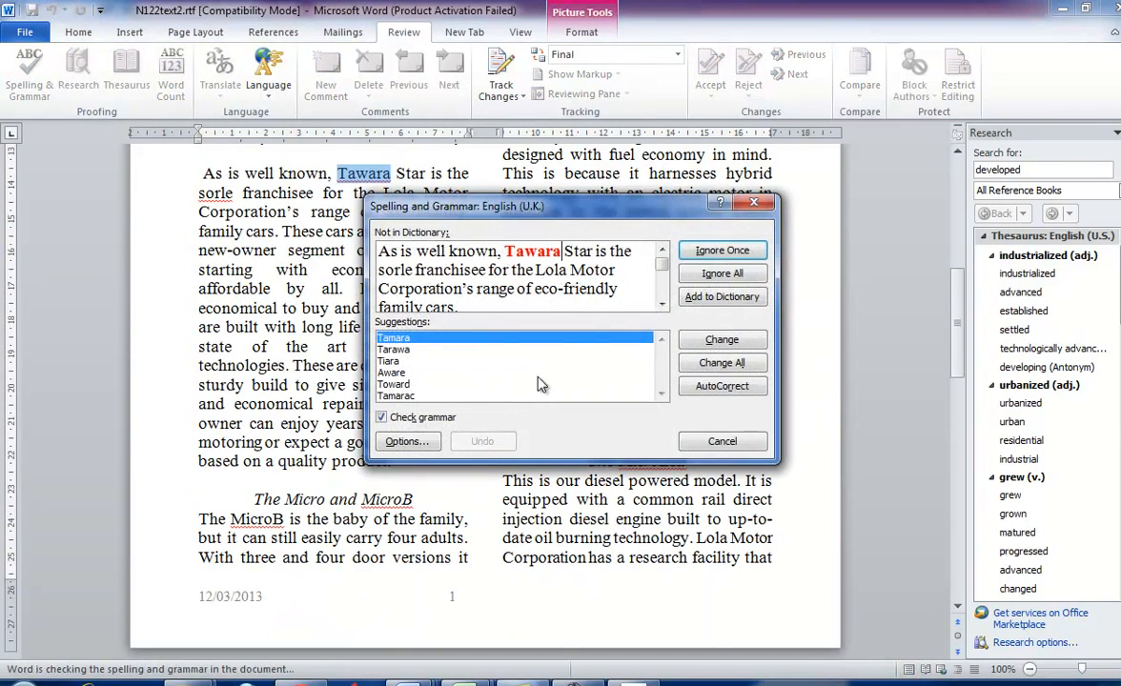
# - Correct "sorle" to "sole" in the spelling check, ignoring the flagged names Tawara, MicroB and the other model names
pyautogui.click(728, 253)
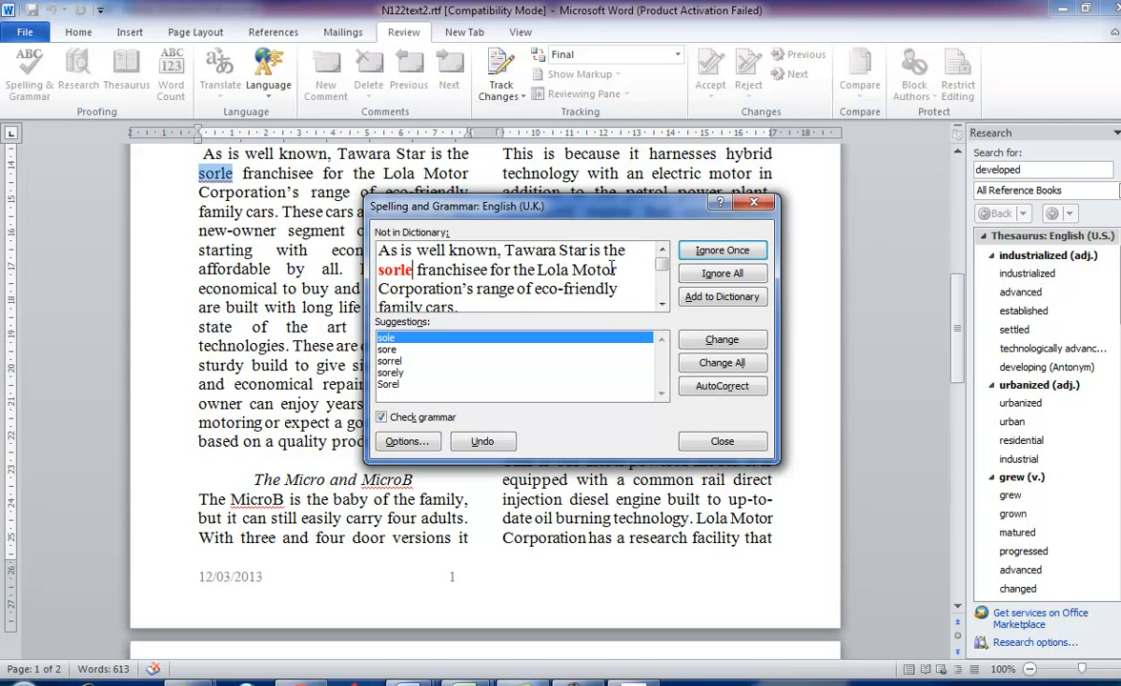
pyautogui.click(726, 343)
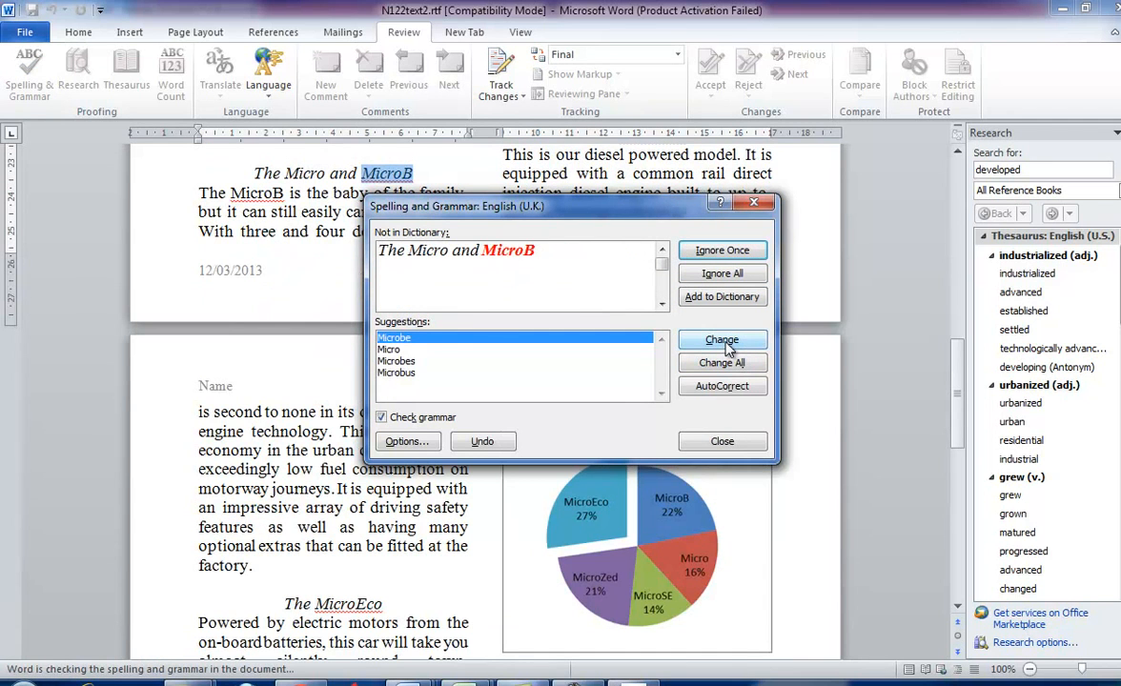
pyautogui.click(720, 251)
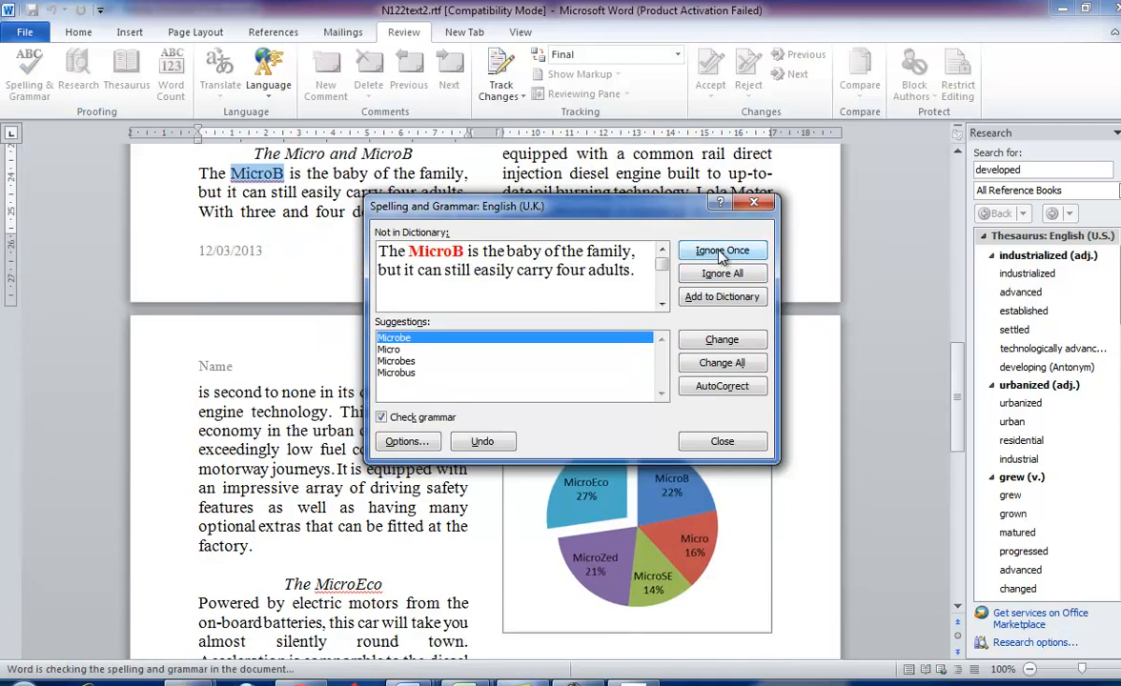
pyautogui.click(719, 252)
pyautogui.click(721, 251)
pyautogui.click(722, 250)
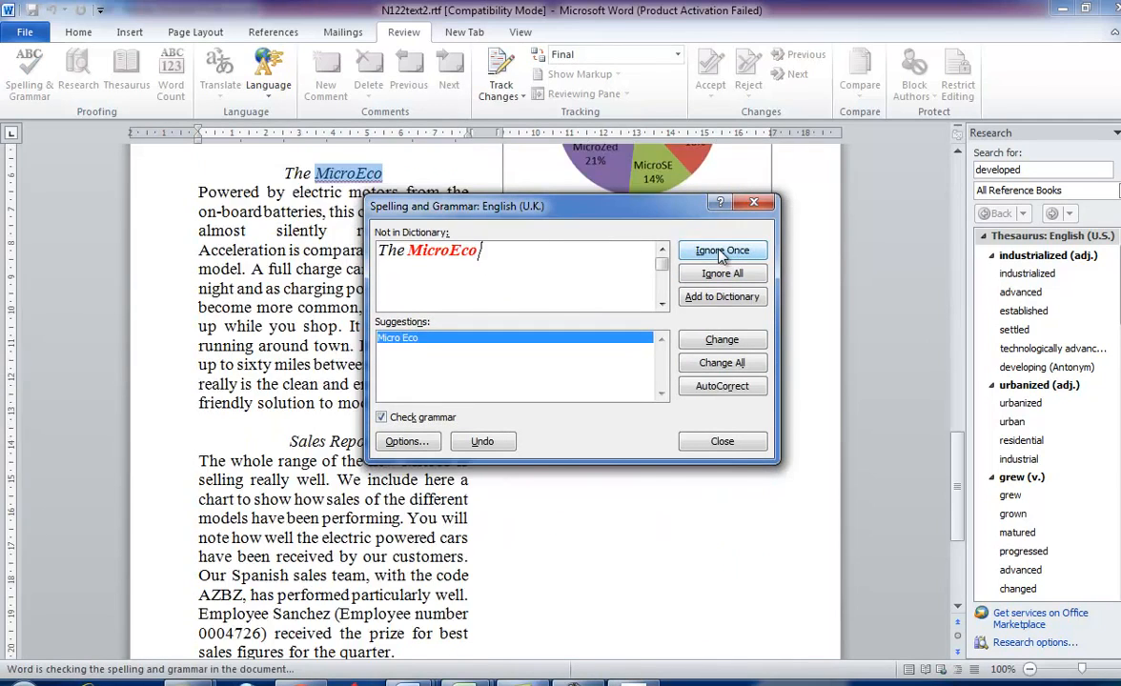
pyautogui.click(721, 251)
pyautogui.click(721, 251)
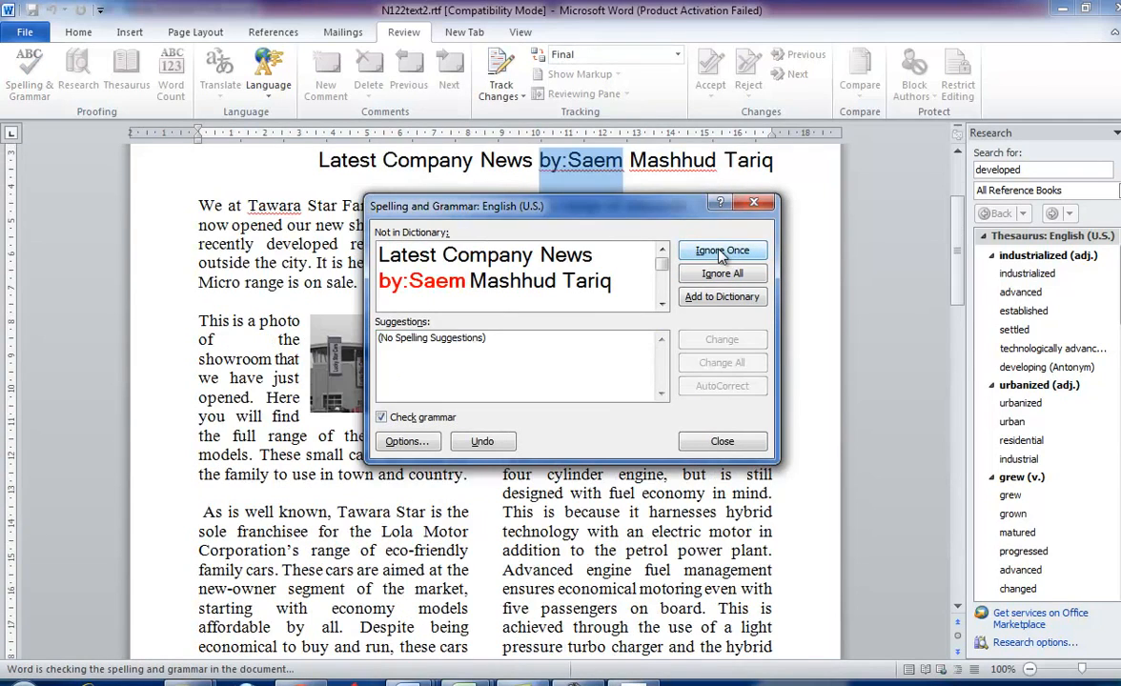
# - Ignore the flagged names in the Latest Company News subheading and the opening paragraph, and finish the spelling check
pyautogui.click(722, 250)
pyautogui.click(721, 251)
pyautogui.click(721, 251)
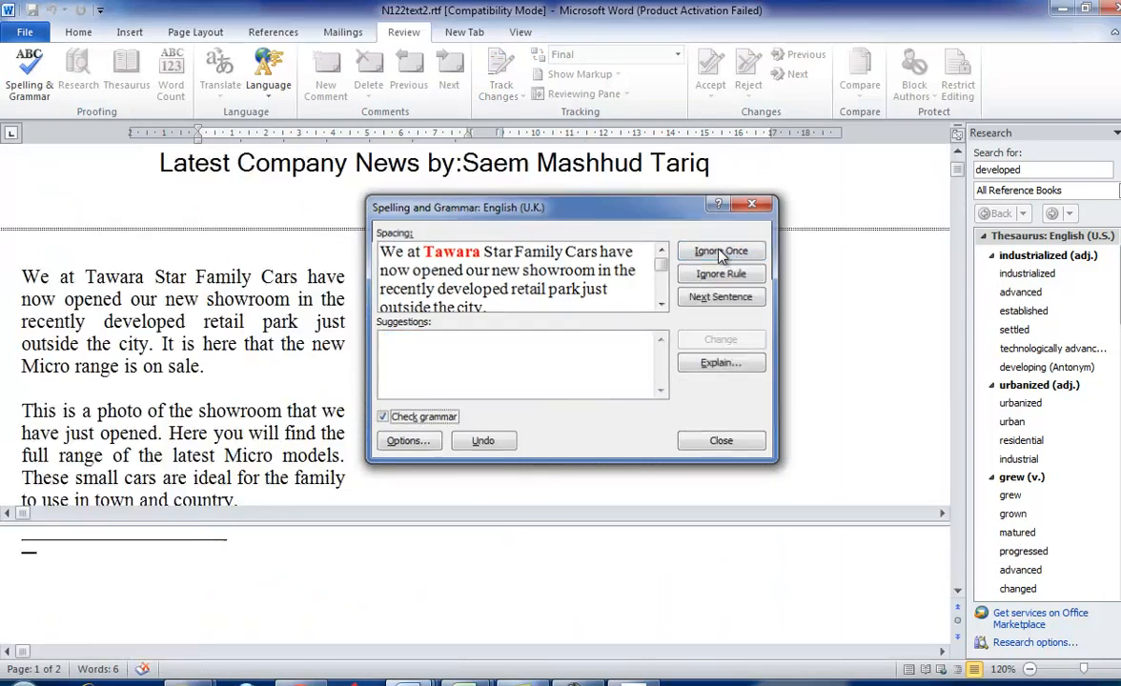
pyautogui.click(722, 250)
pyautogui.press('Return')
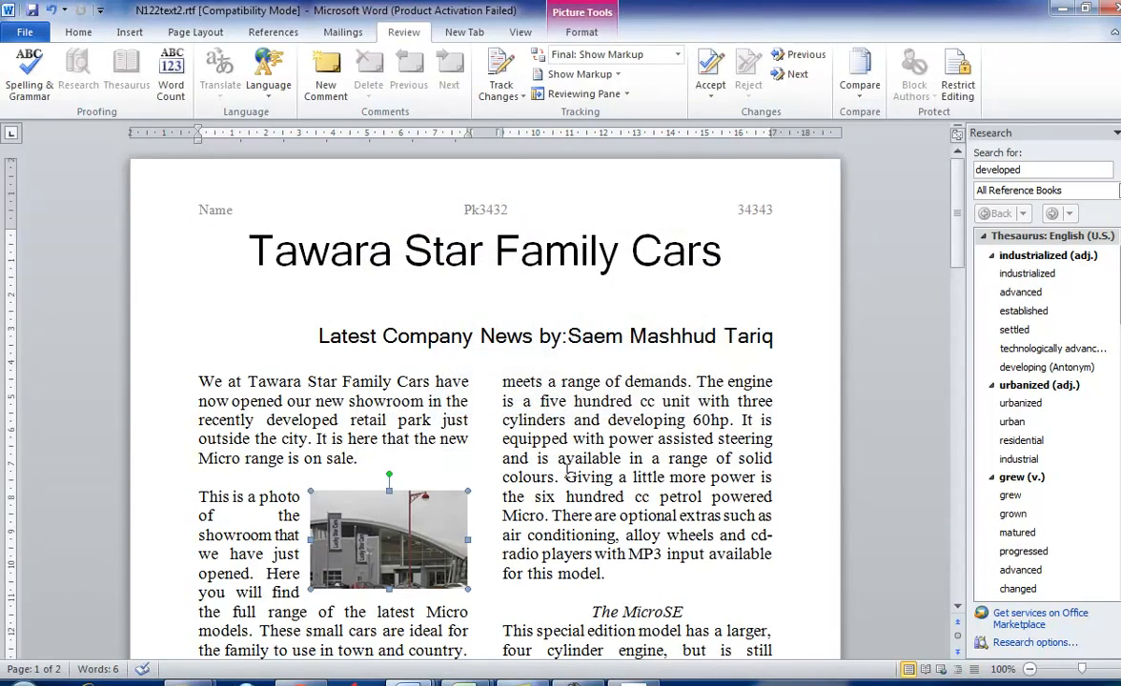
# - Switch to the exam paper in Acrobat and read task 30 about importing N122CARS.CSV and assigning field data types
pyautogui.hotkey('alt', 'Tab')
pyautogui.scroll(-5, 545, 543)
pyautogui.scroll(-5, 547, 546)
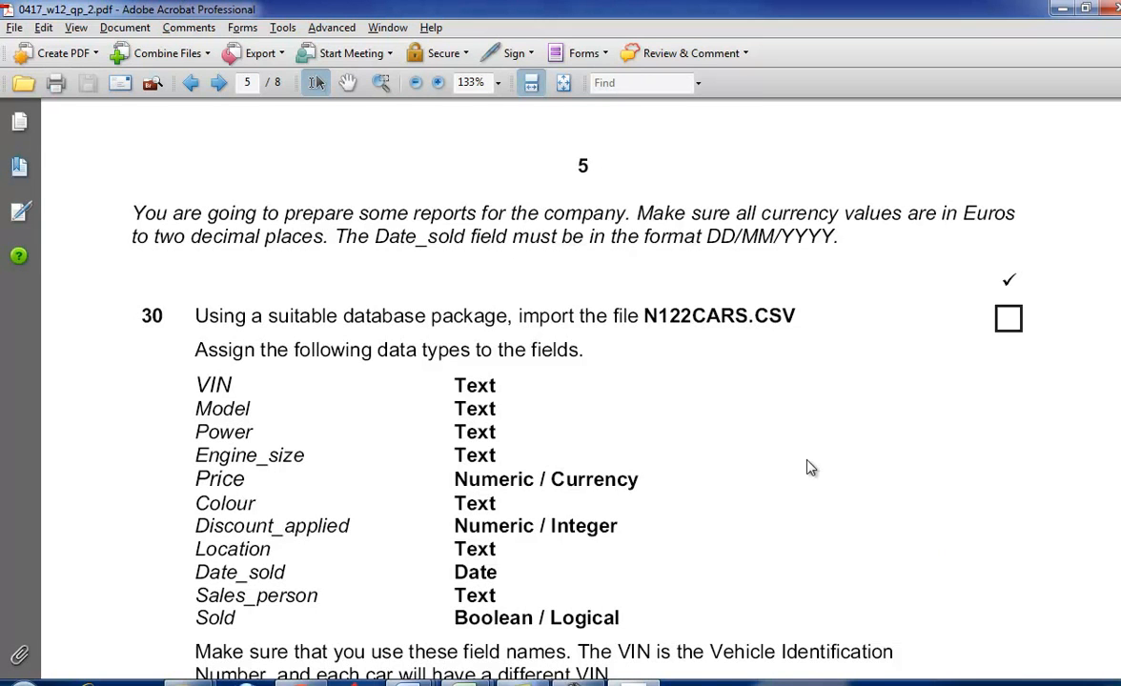
pyautogui.scroll(-1, 809, 465)
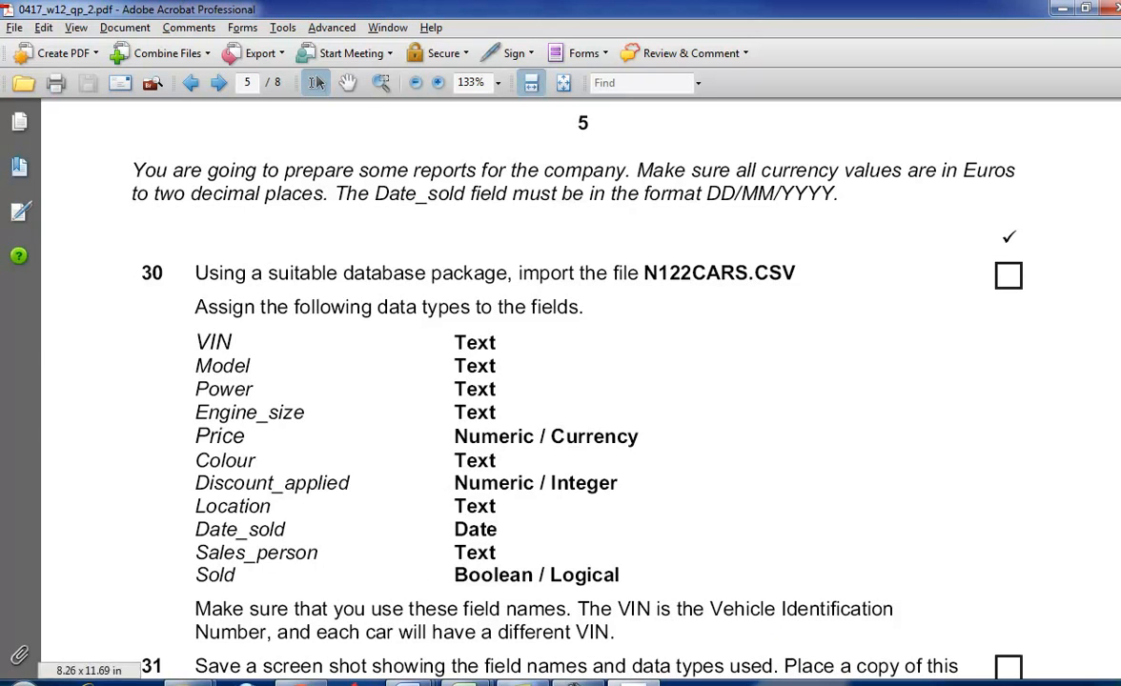
# - Launch Microsoft Office Access 2007, cancelling its Office Enterprise 2007 configuration and dismissing the notice
pyautogui.click(19, 682)
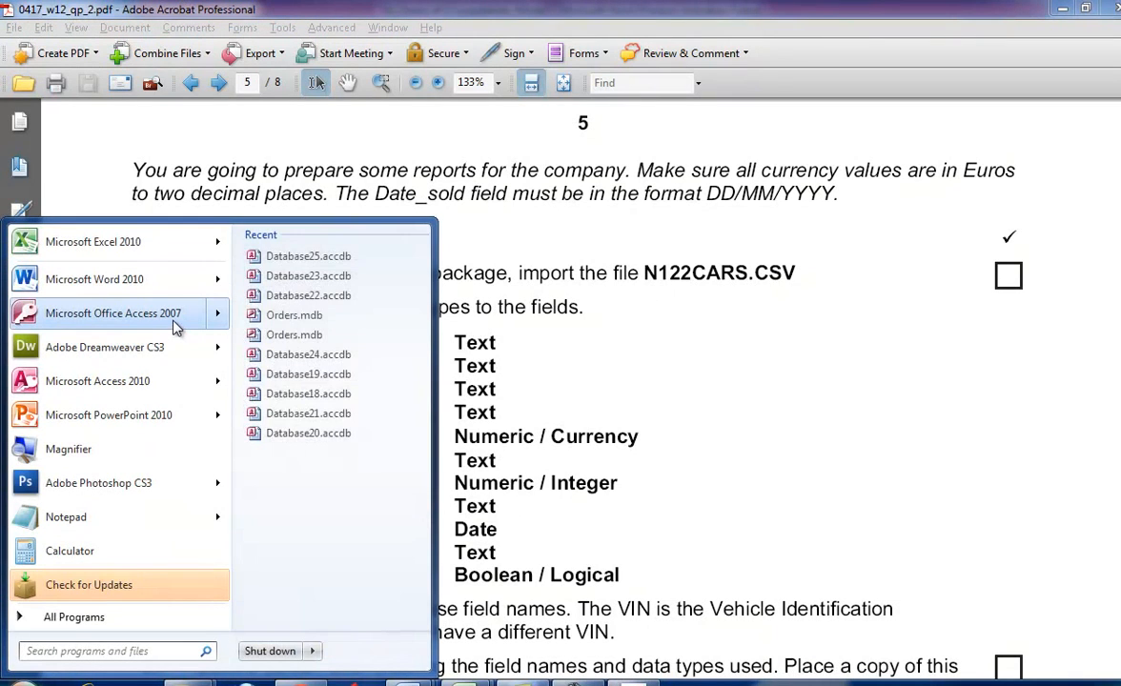
pyautogui.click(175, 317)
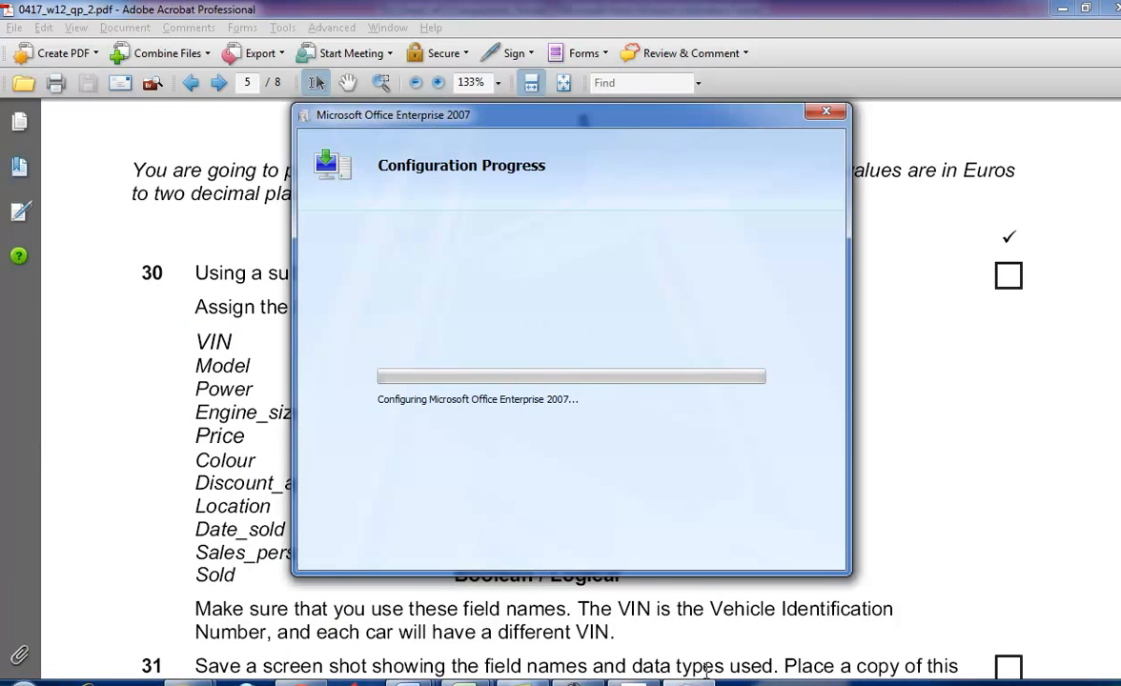
pyautogui.click(825, 111)
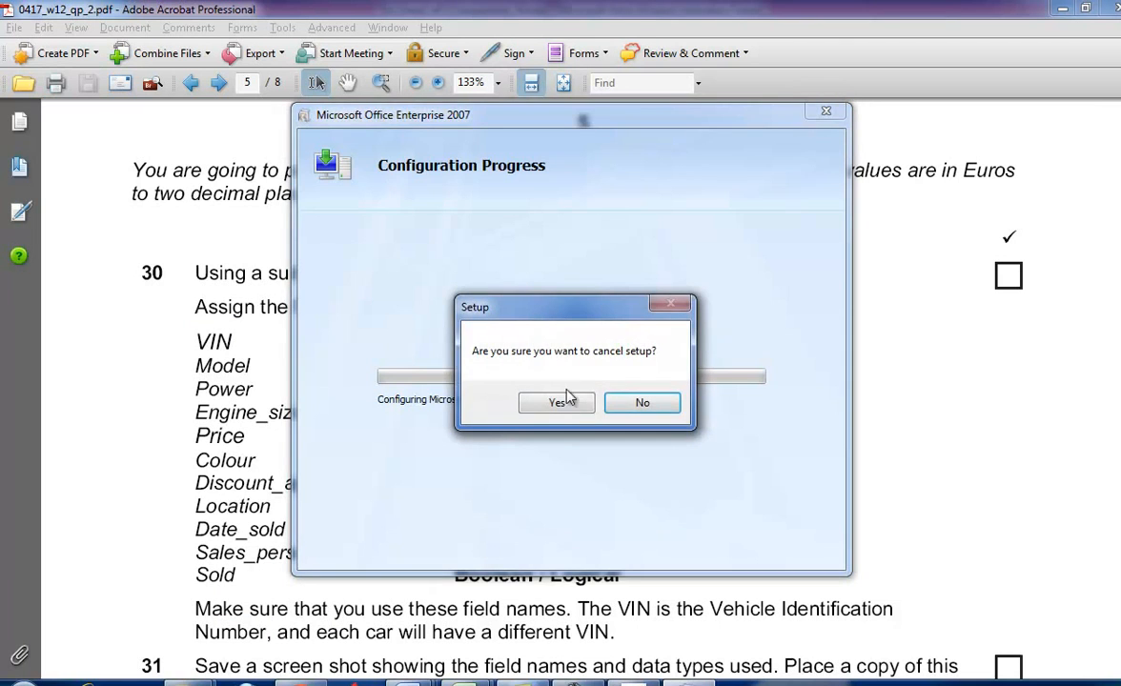
pyautogui.click(521, 400)
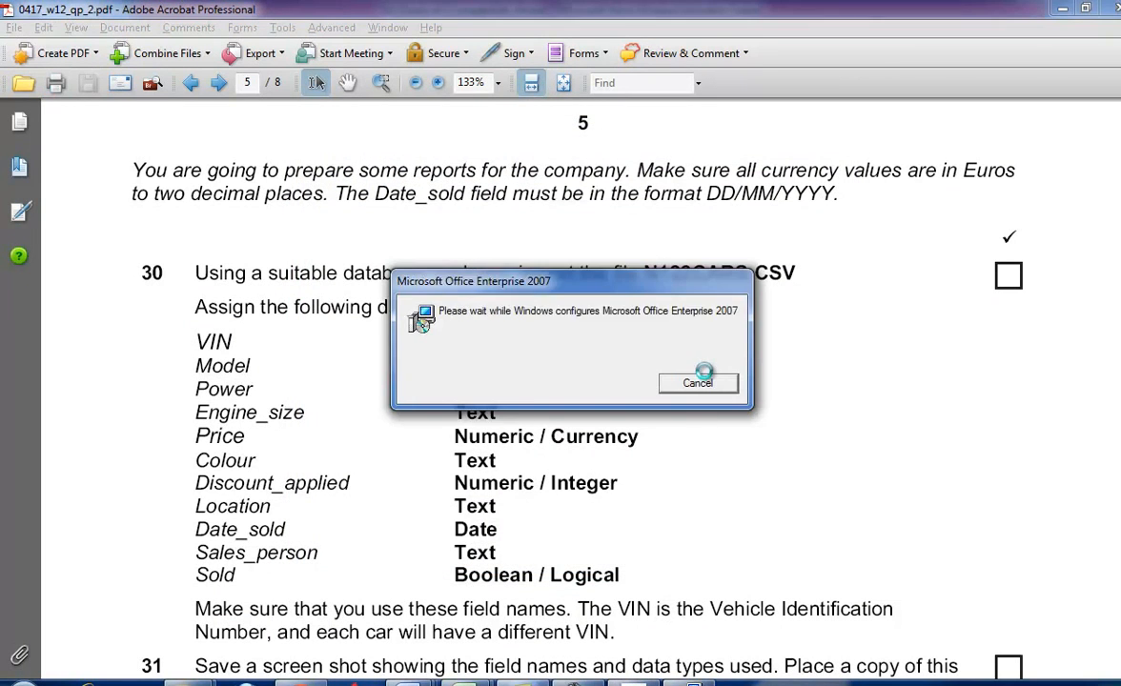
pyautogui.click(704, 383)
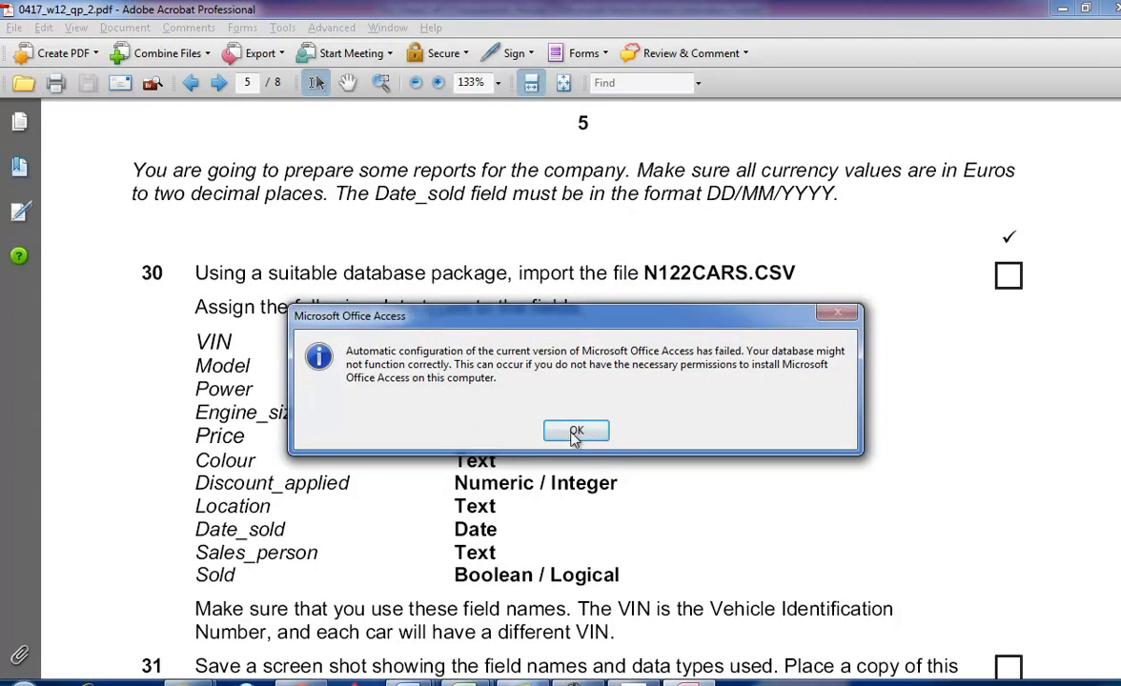
pyautogui.click(570, 430)
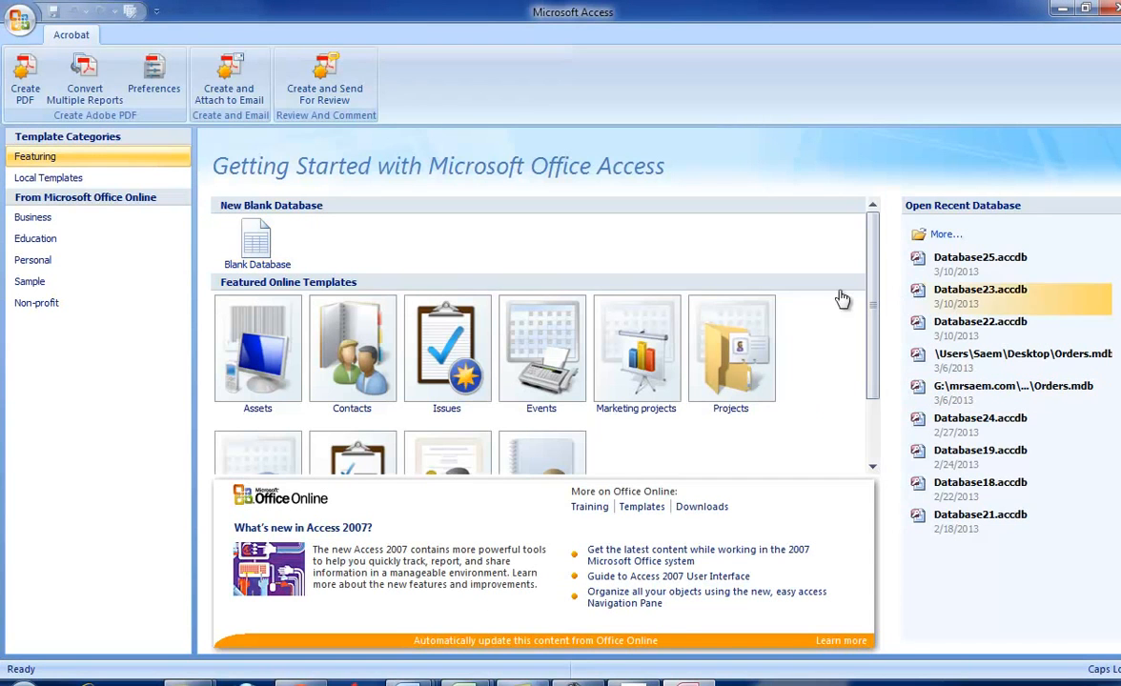
# - Create a new blank database and close its default empty table
pyautogui.click(257, 243)
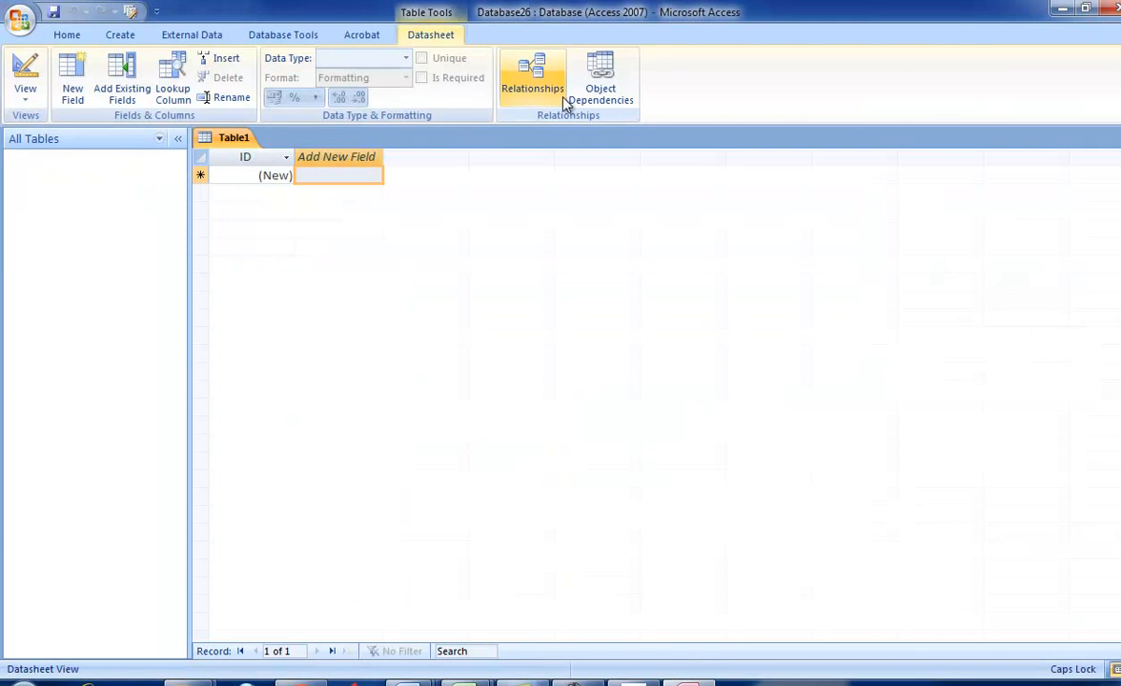
pyautogui.click(1120, 138)
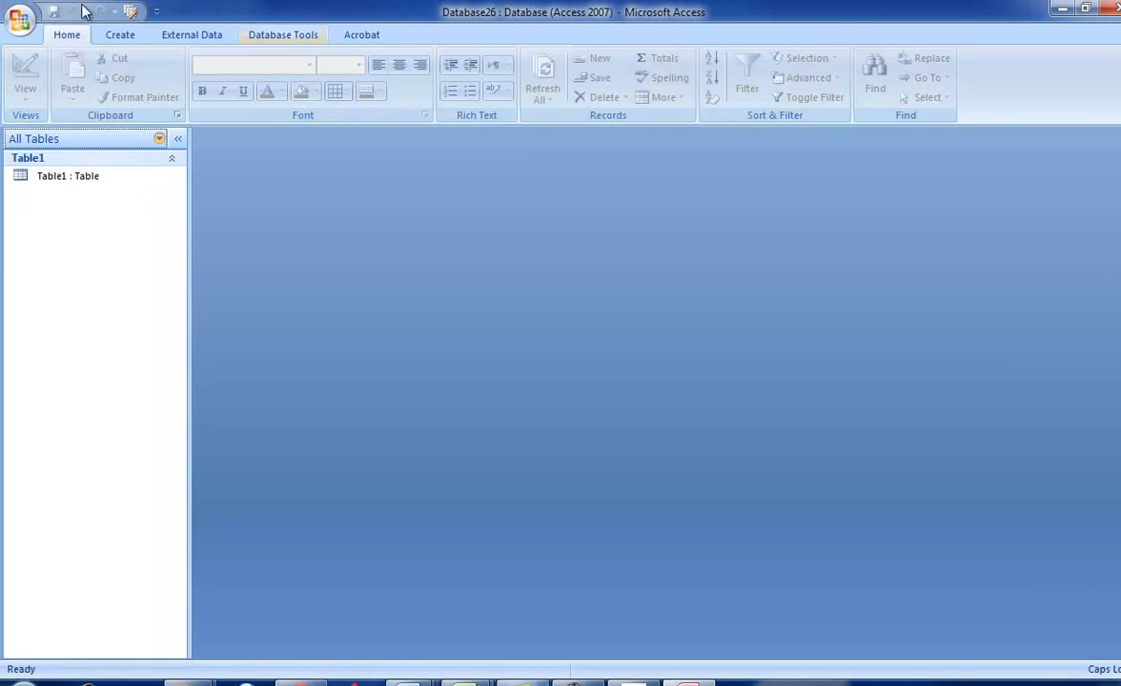
# - Start a text file import into a new table, using N122cars.csv from the 0417_w12_sf_2 folder as the source
pyautogui.click(198, 36)
pyautogui.click(215, 58)
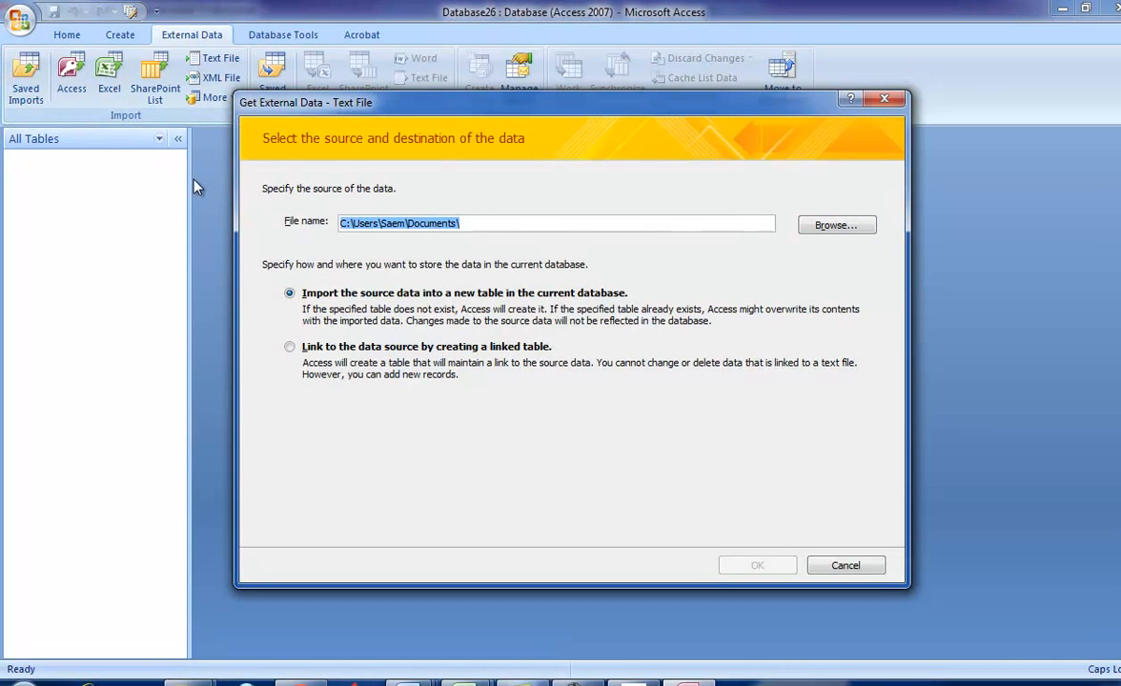
pyautogui.write('G:\\MY DOCUMENTS\\AICT RESOURCES FROM MRSAEM.COM\\A\\garden\\ict\\0417_w12_sf_2')
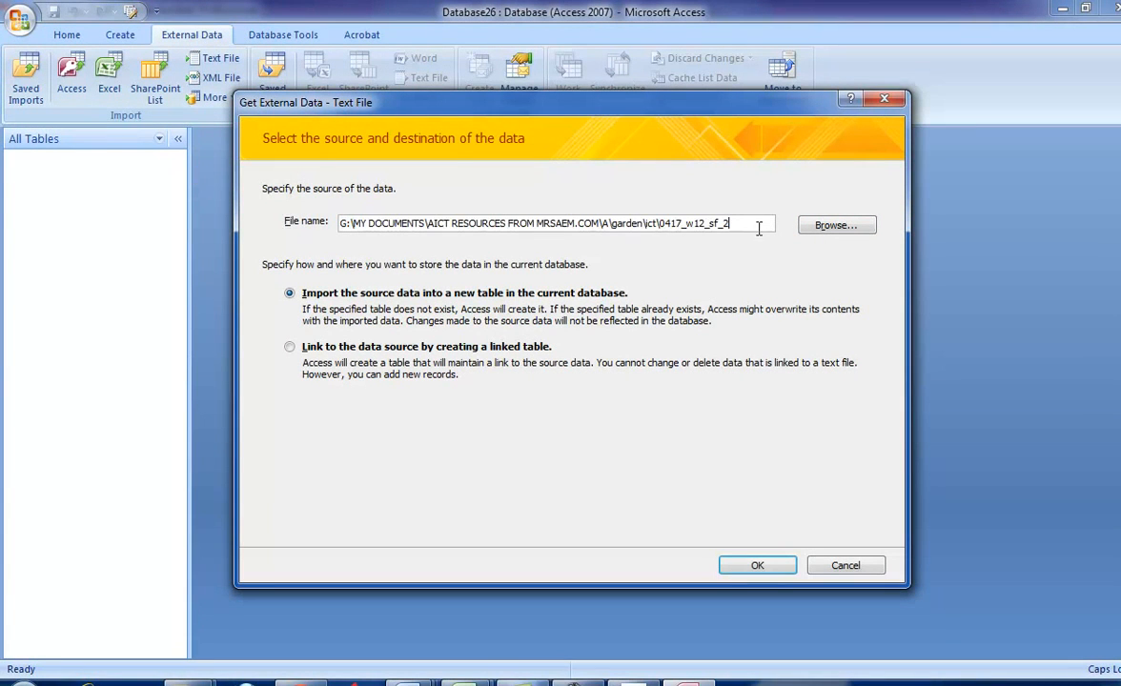
pyautogui.click(817, 228)
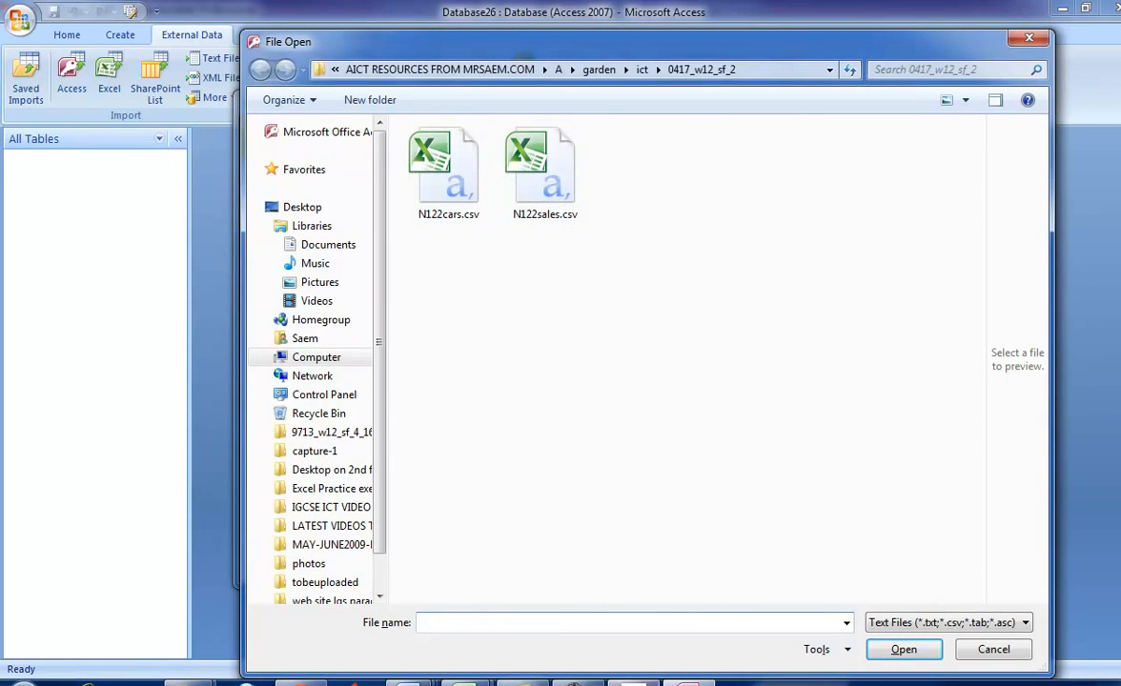
pyautogui.click(633, 682)
pyautogui.click(632, 682)
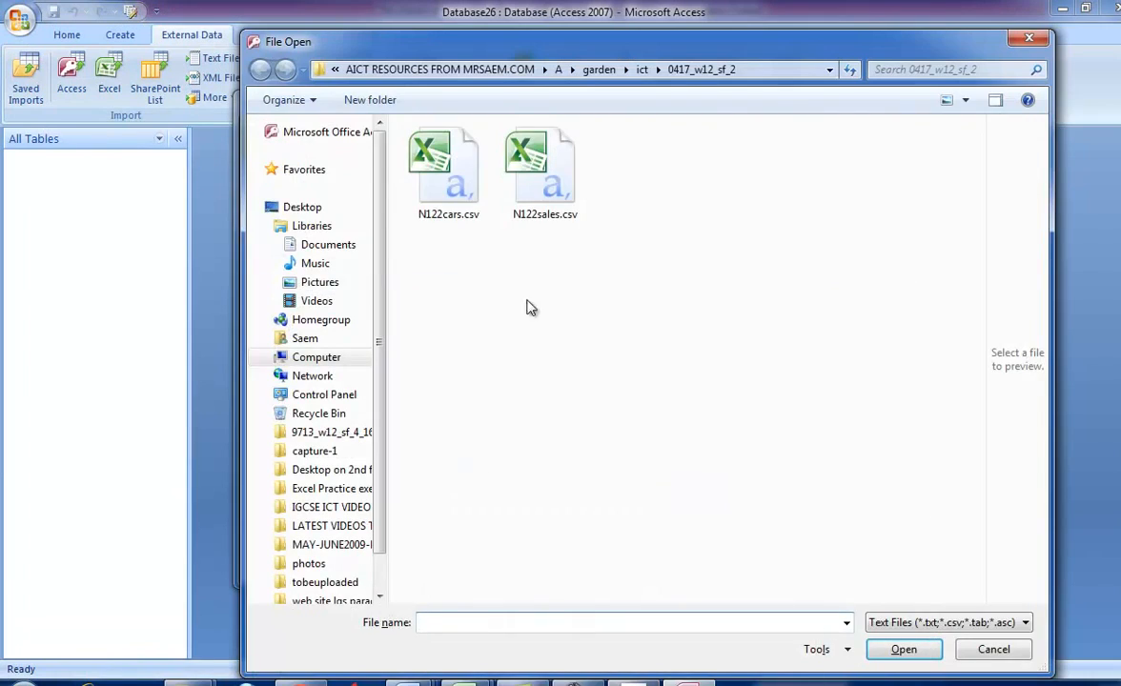
pyautogui.doubleClick(446, 185)
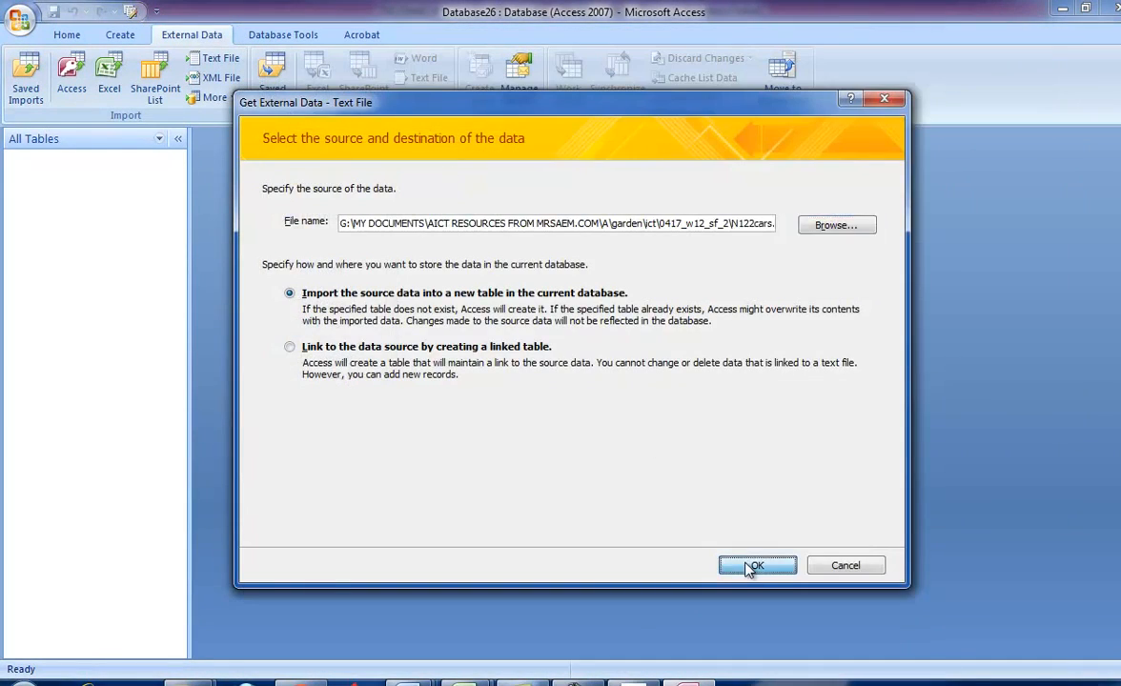
pyautogui.click(745, 563)
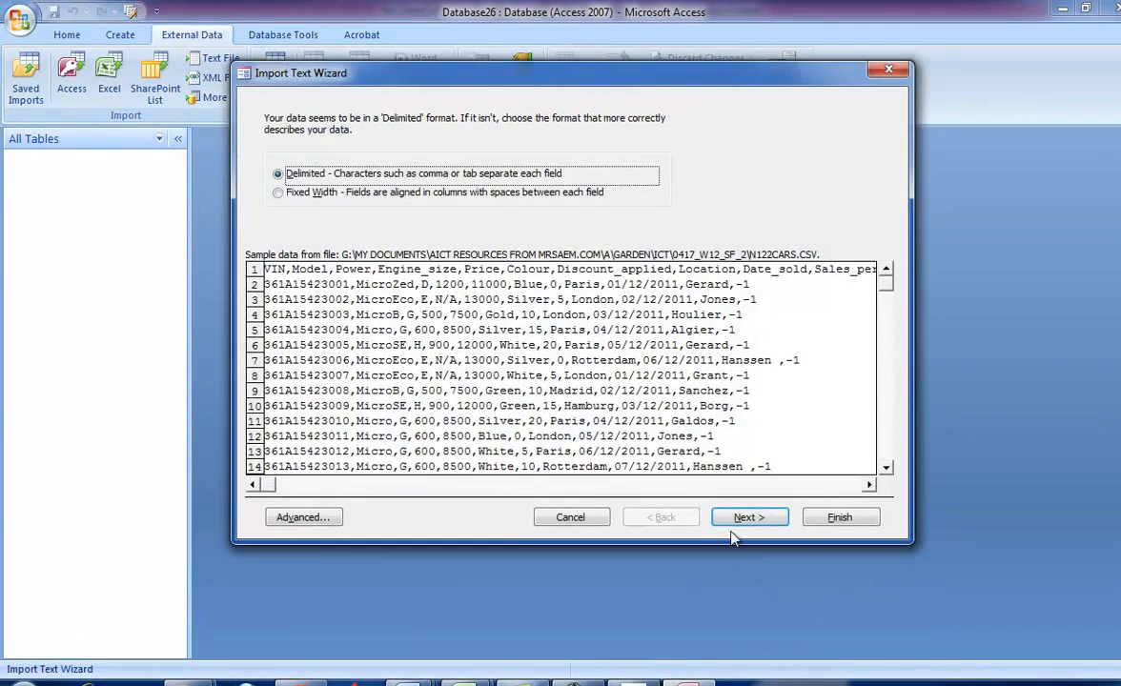
# - Keep the comma delimiter and use the first row as field names, checking the names against task 30
pyautogui.click(743, 515)
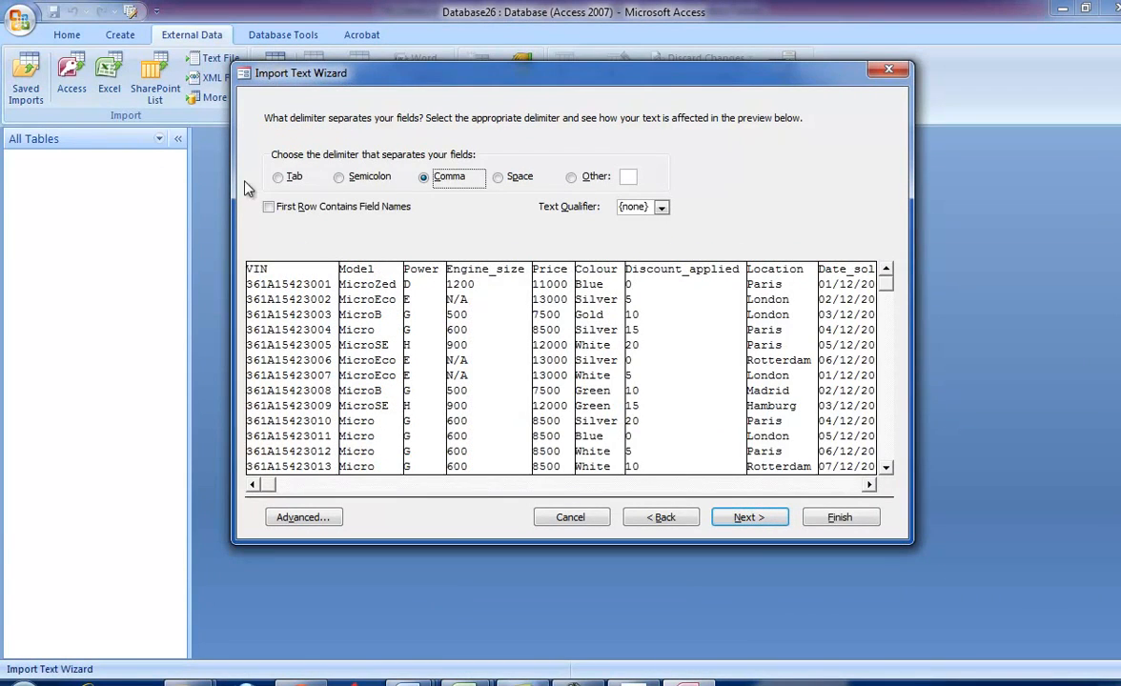
pyautogui.click(284, 206)
pyautogui.click(637, 683)
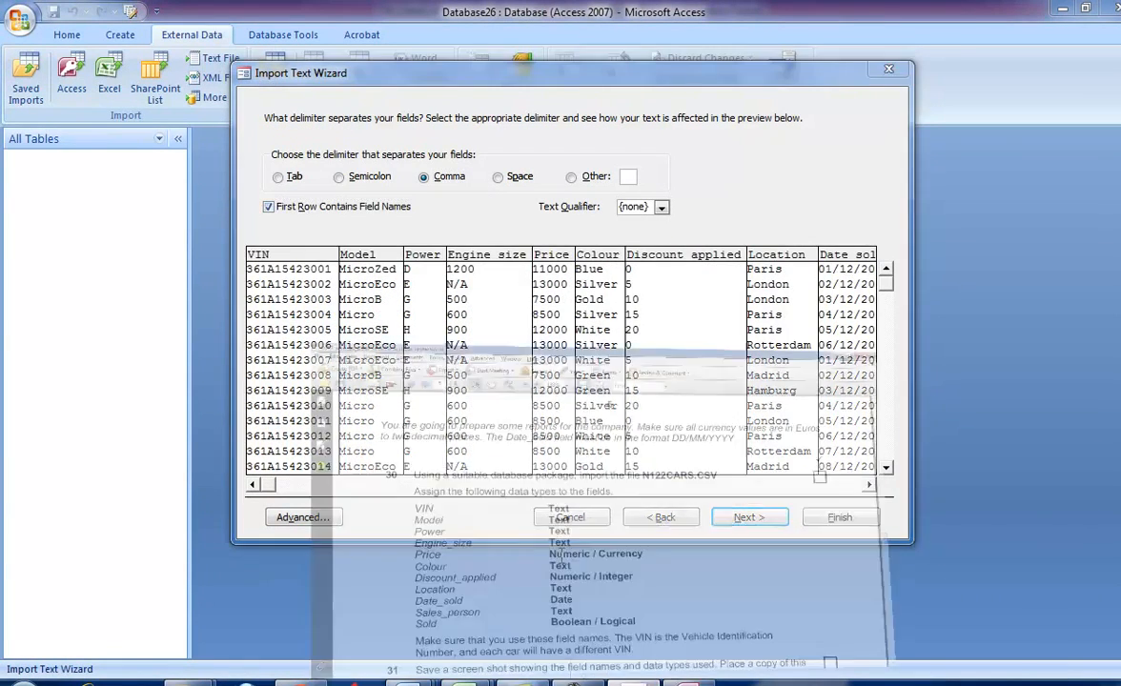
pyautogui.scroll(-2, 537, 515)
pyautogui.scroll(-1, 537, 511)
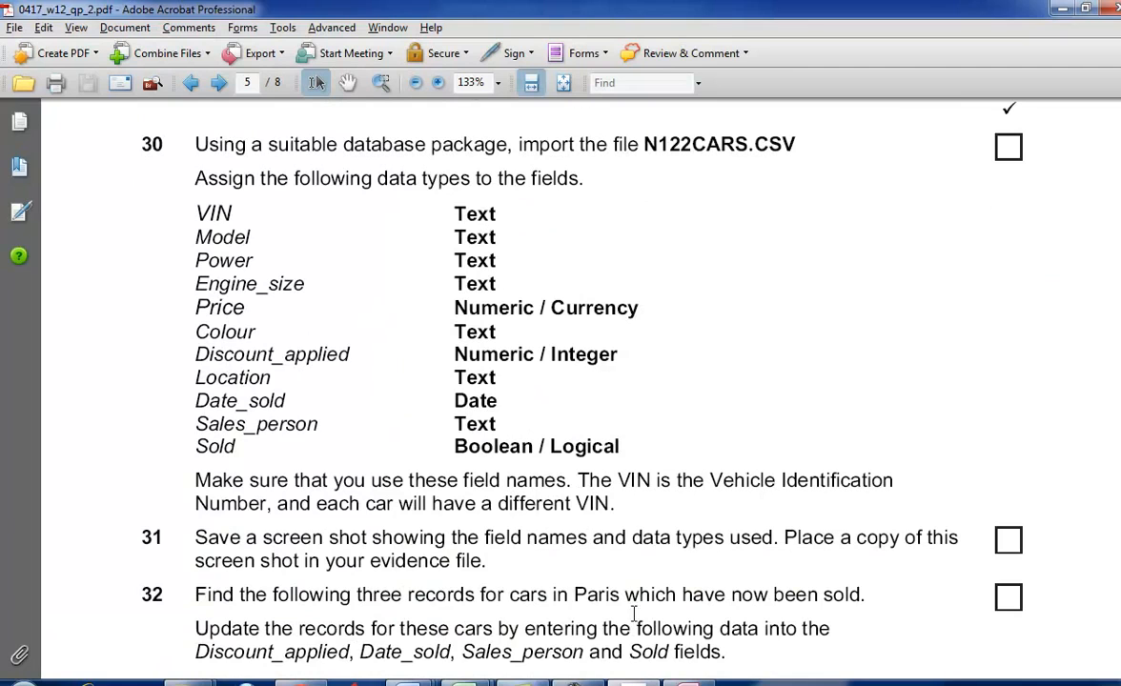
pyautogui.hotkey('alt', 'Tab')
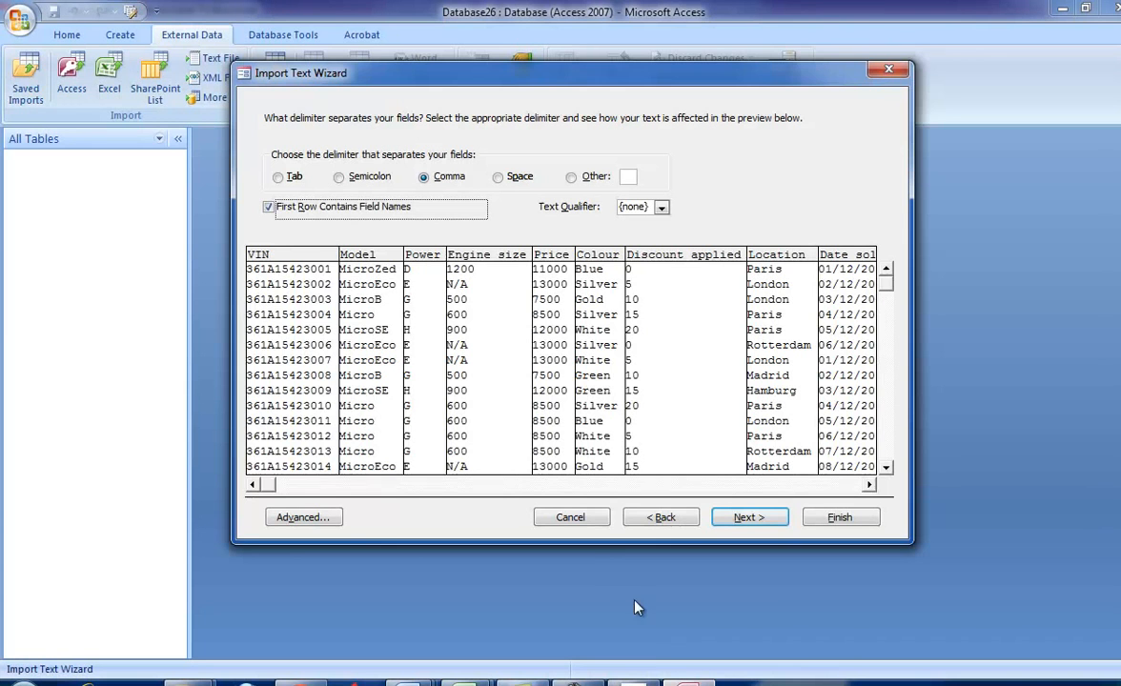
pyautogui.click(748, 517)
# - Set the Price field's data type to Currency in the advanced import specification
pyautogui.click(290, 517)
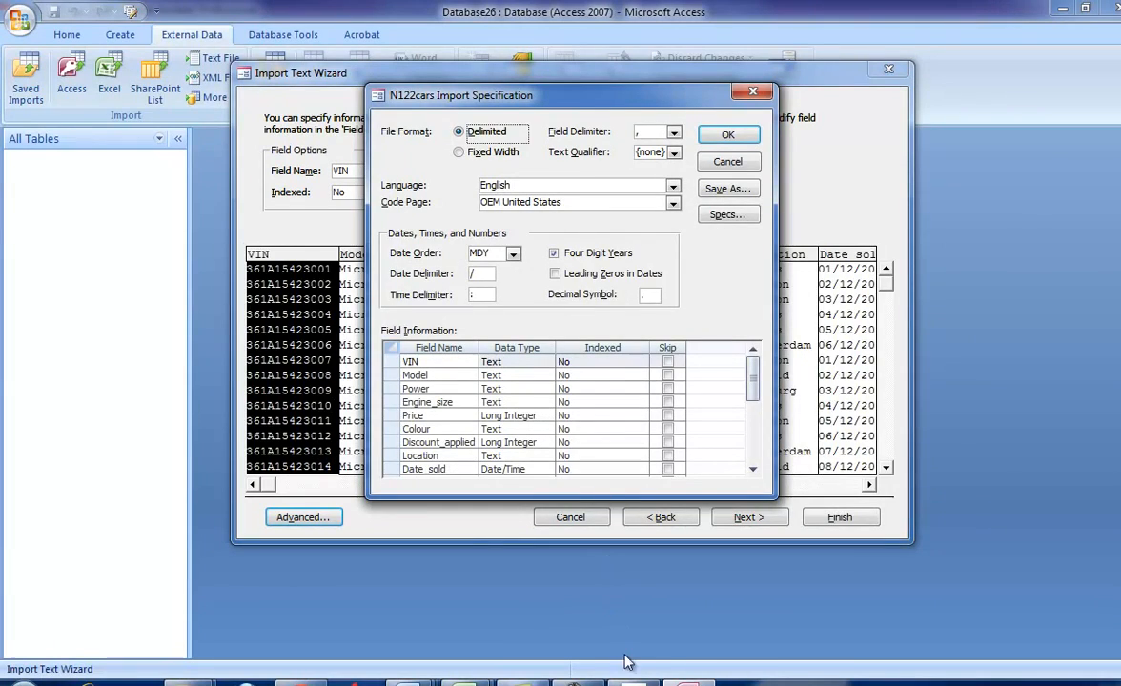
pyautogui.hotkey('alt', 'Tab')
pyautogui.hotkey('alt', 'Tab')
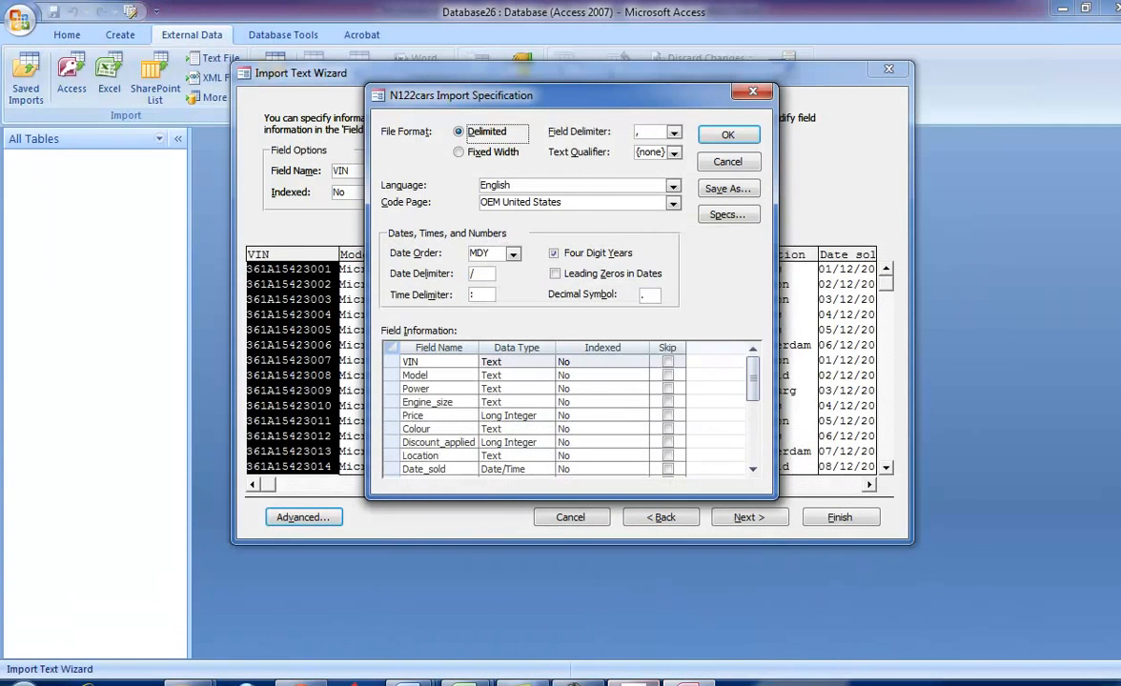
pyautogui.click(546, 415)
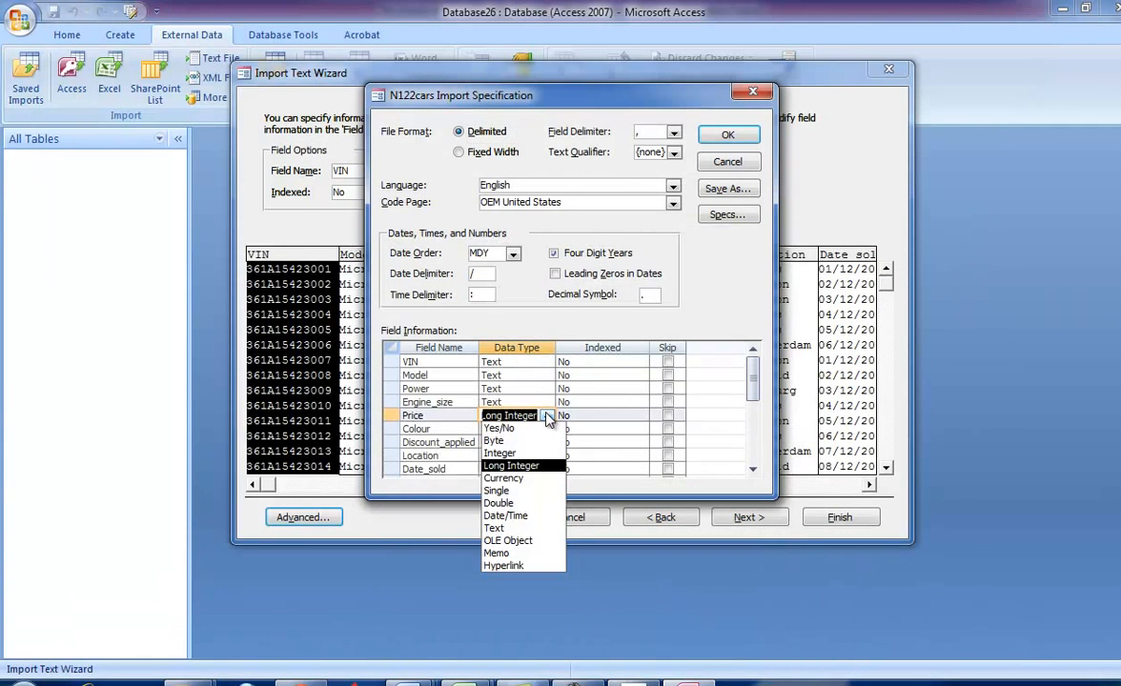
pyautogui.click(522, 479)
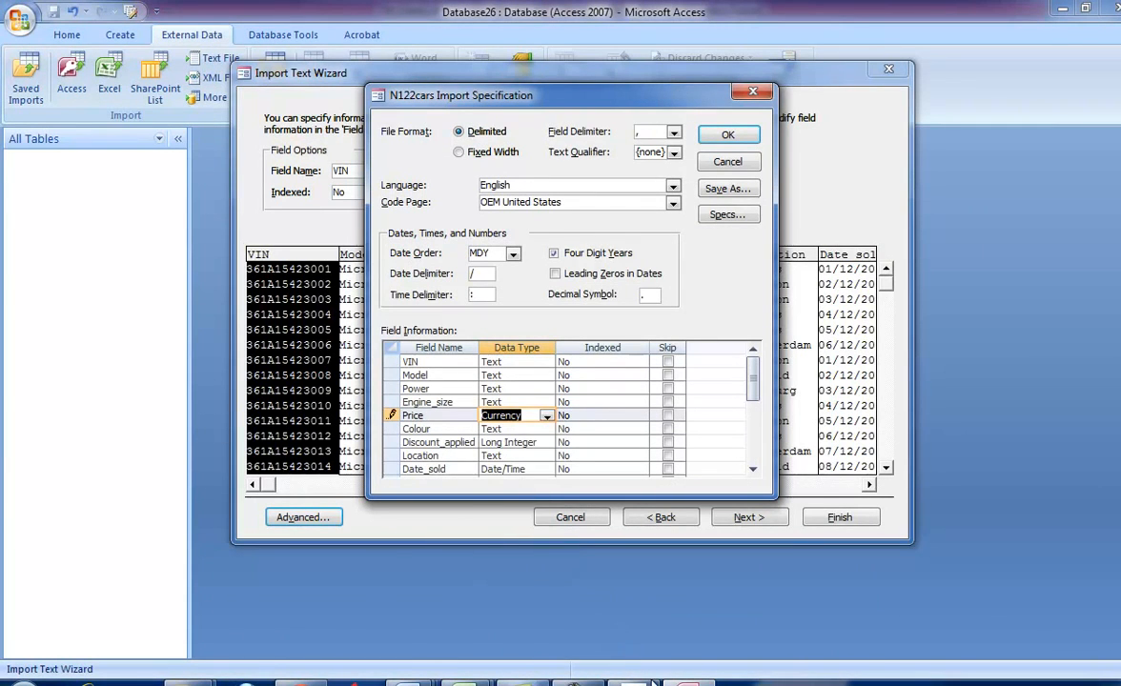
# - Compare the remaining fields' data types in the import specification with those required by task 30
pyautogui.click(641, 675)
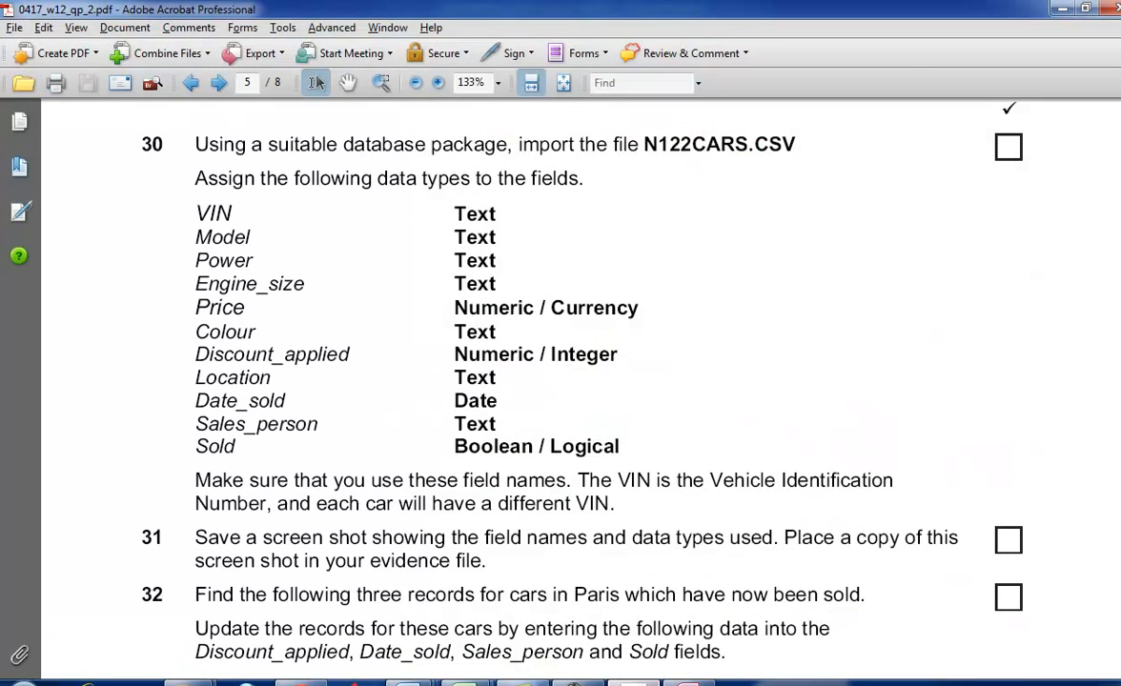
pyautogui.click(641, 681)
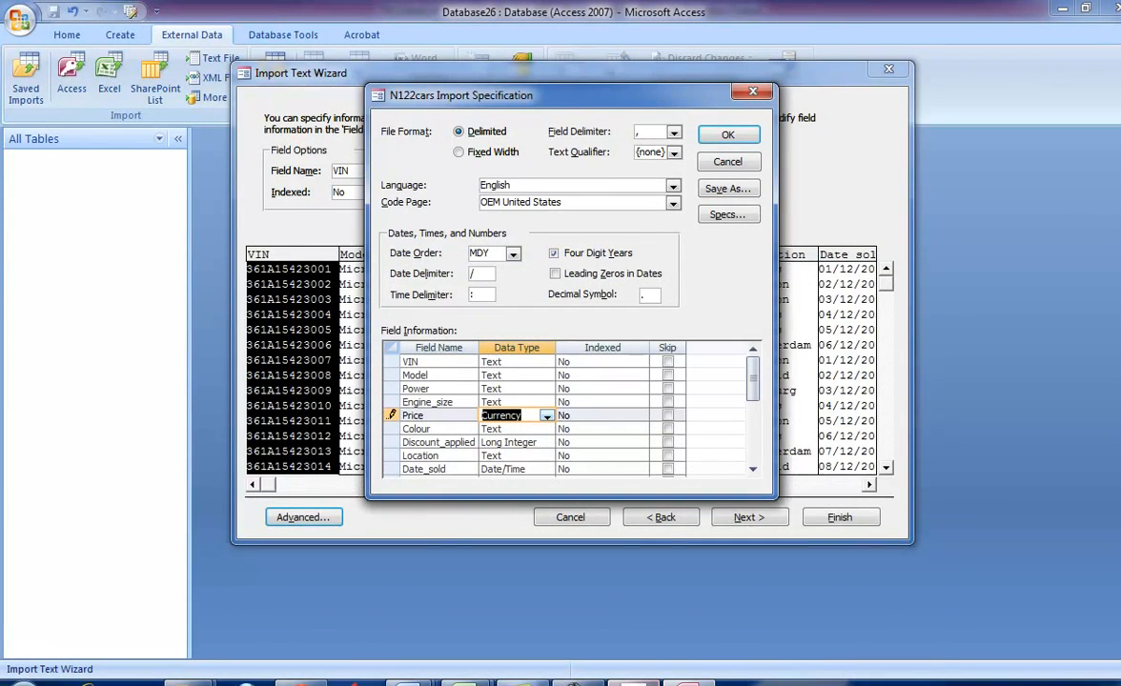
pyautogui.click(640, 680)
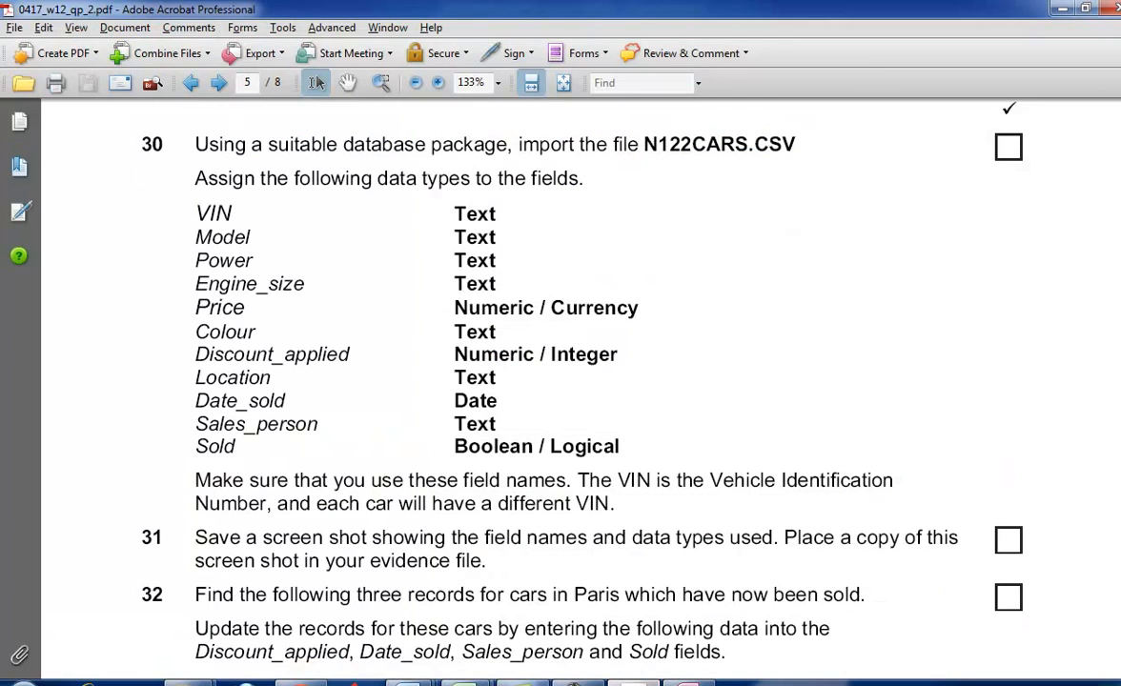
pyautogui.click(640, 681)
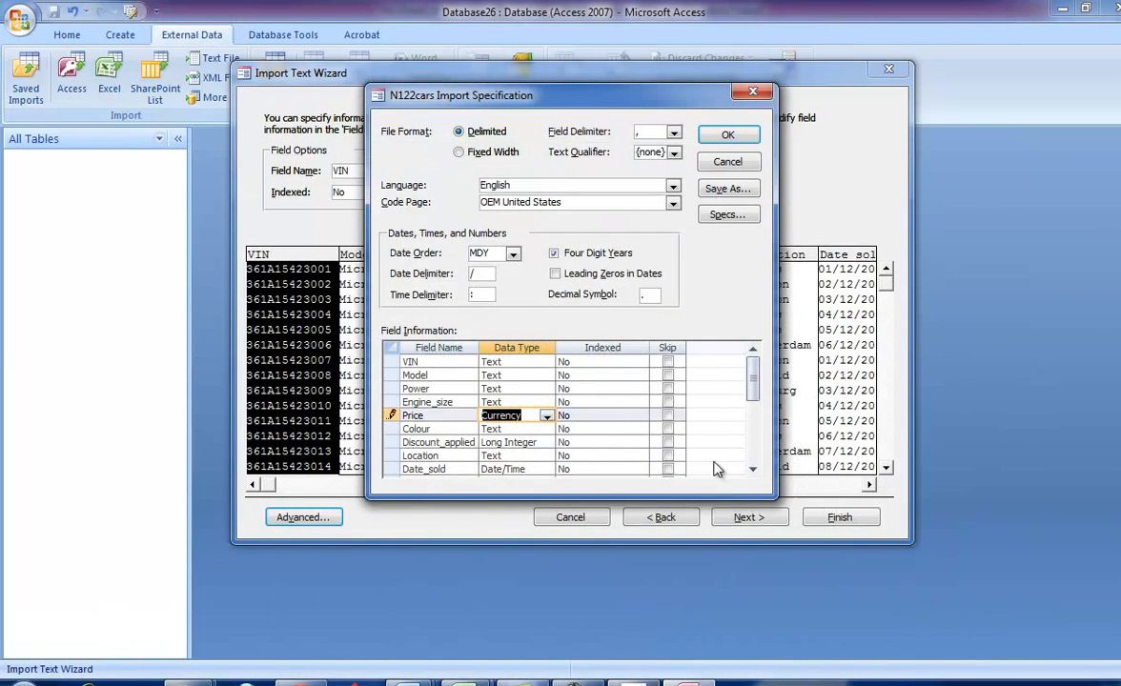
pyautogui.moveTo(756, 376); pyautogui.dragTo(703, 393)
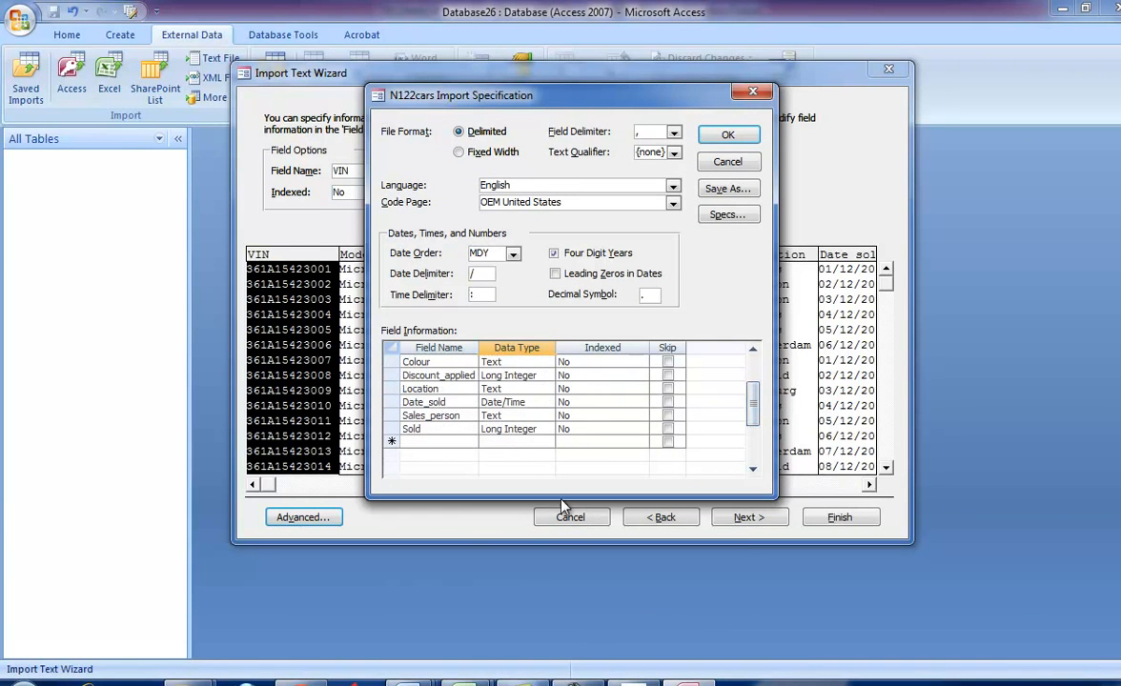
pyautogui.click(640, 680)
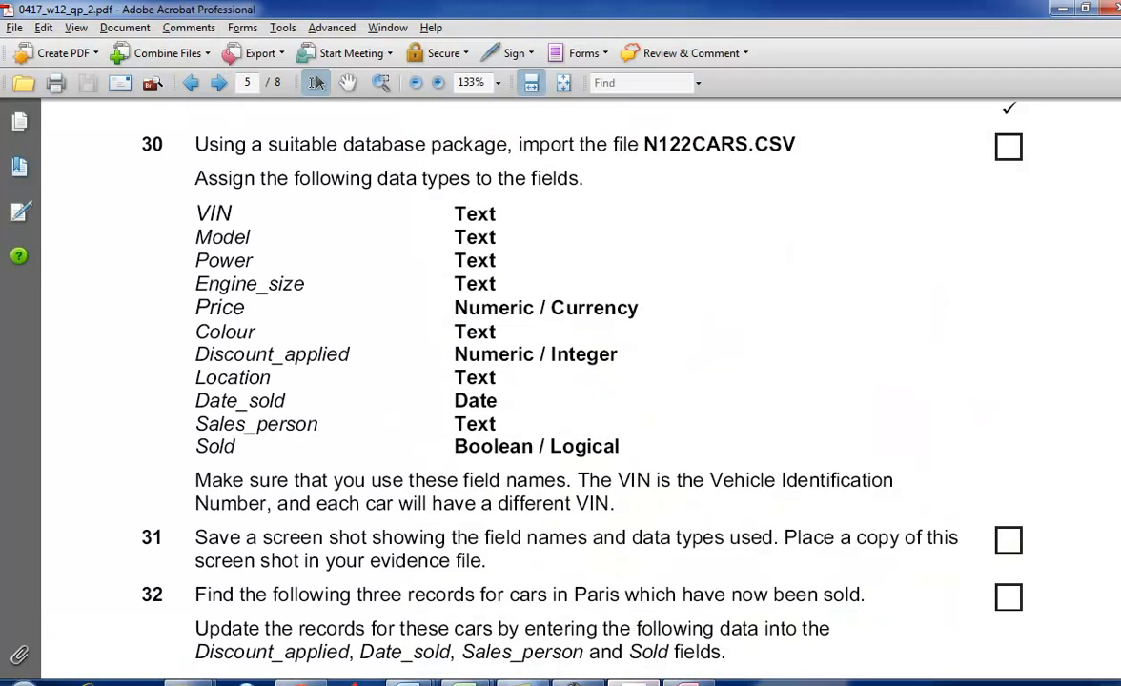
# - Set the import specification's date order to DMY for the Date_sold field
pyautogui.click(640, 680)
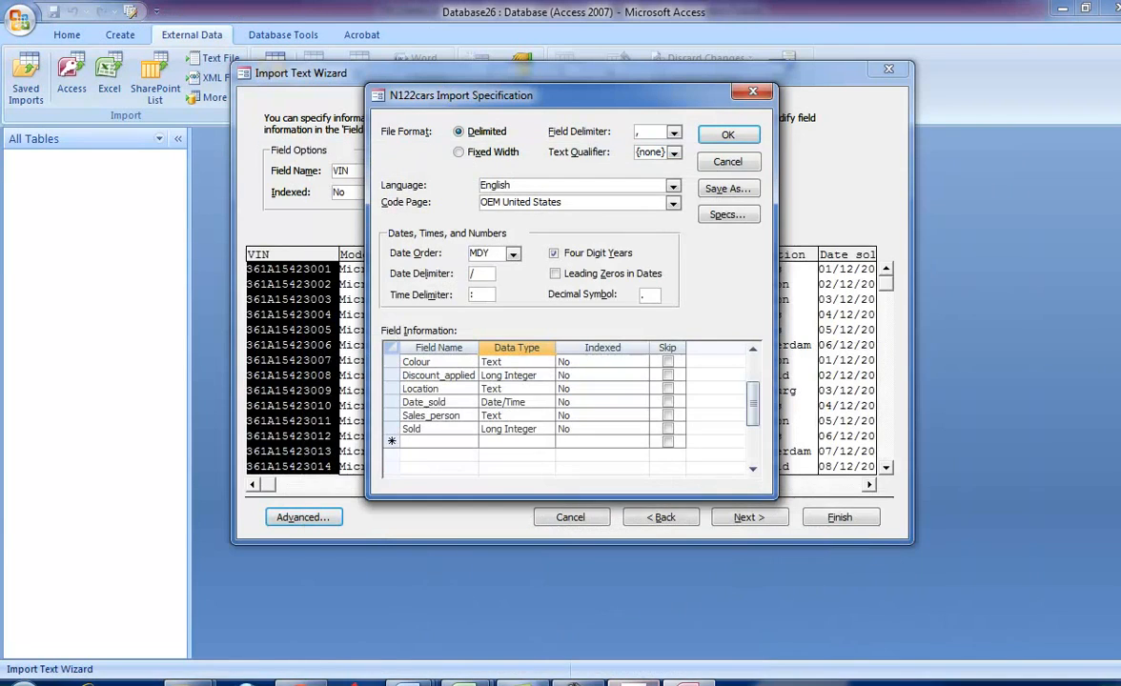
pyautogui.click(540, 403)
pyautogui.click(512, 254)
pyautogui.click(482, 269)
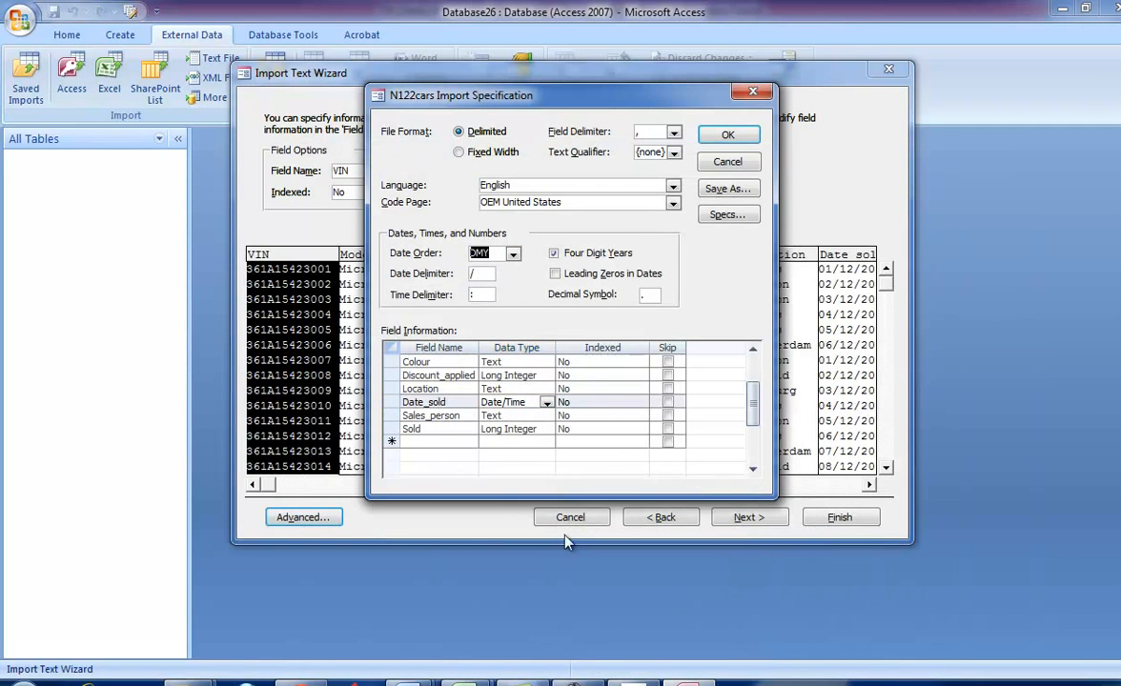
# - Check the Sold field's required type in task 30, set it to Yes/No and accept the import specification
pyautogui.click(640, 680)
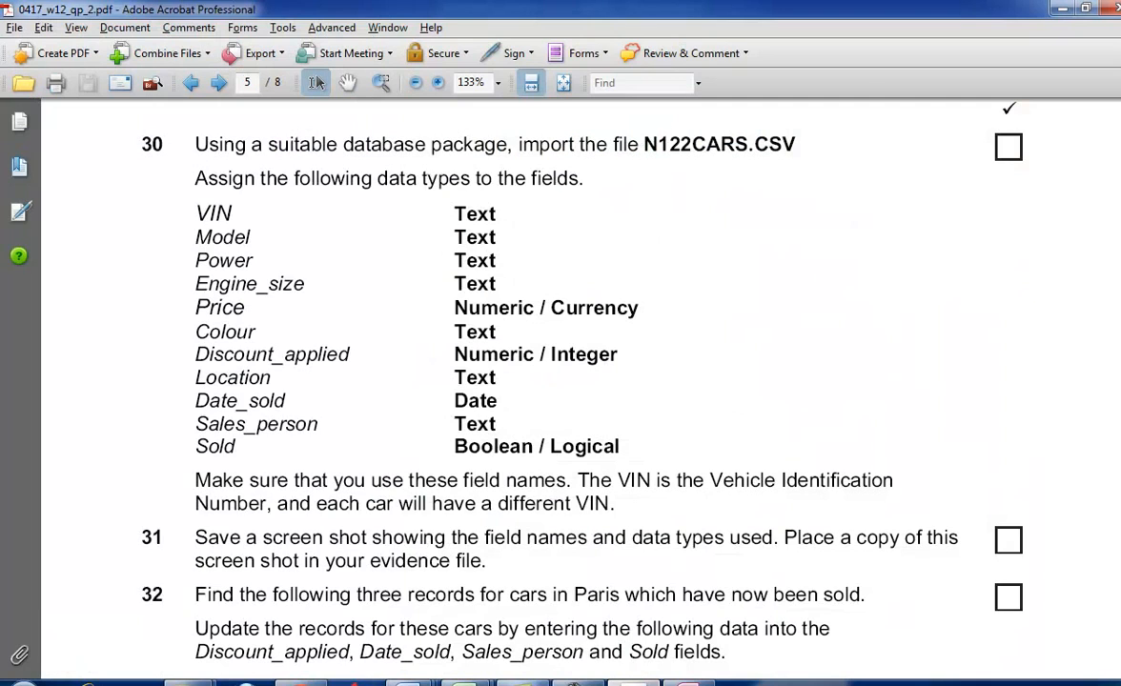
pyautogui.click(641, 680)
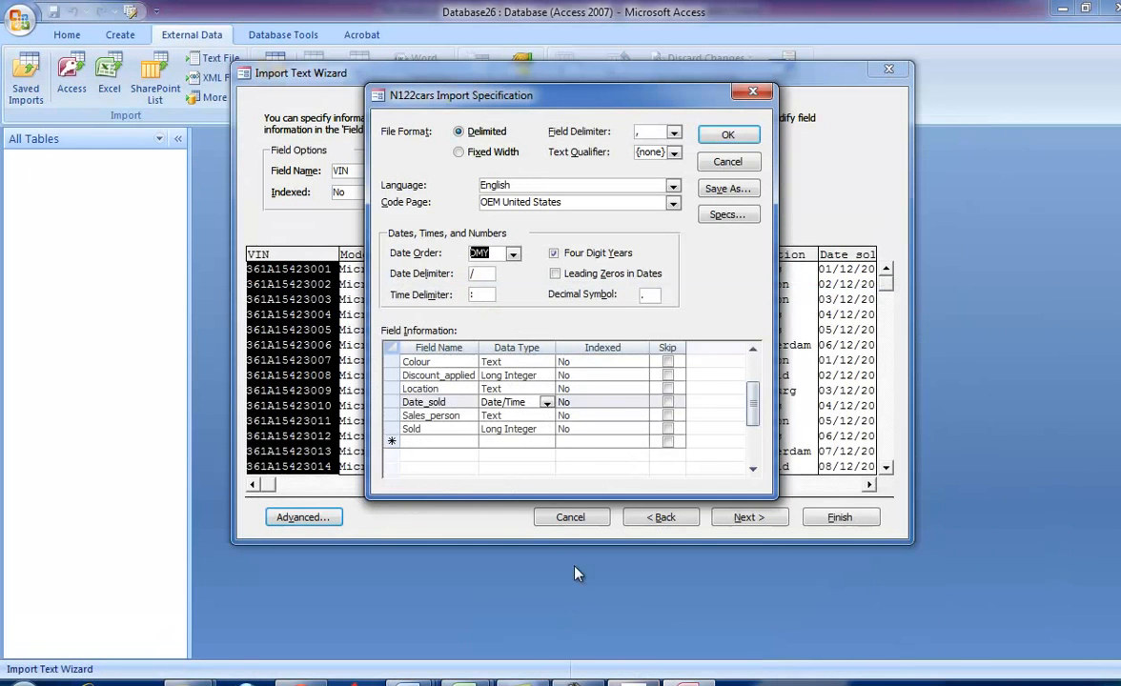
pyautogui.click(543, 428)
pyautogui.click(544, 428)
pyautogui.click(546, 429)
pyautogui.click(500, 444)
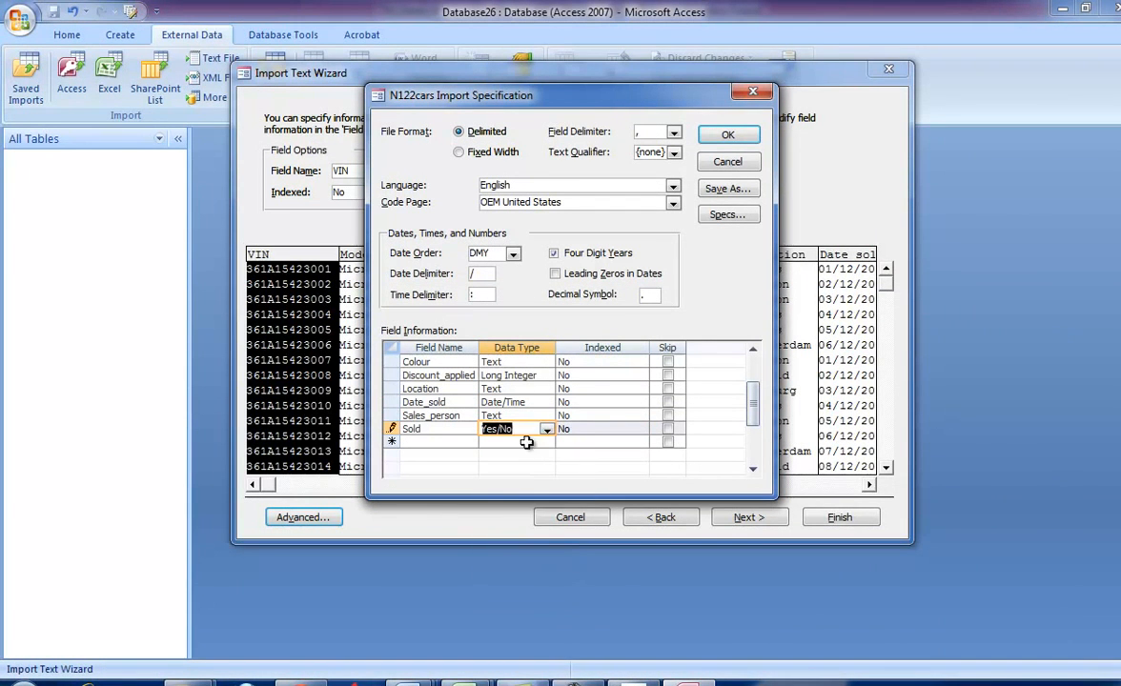
pyautogui.click(727, 134)
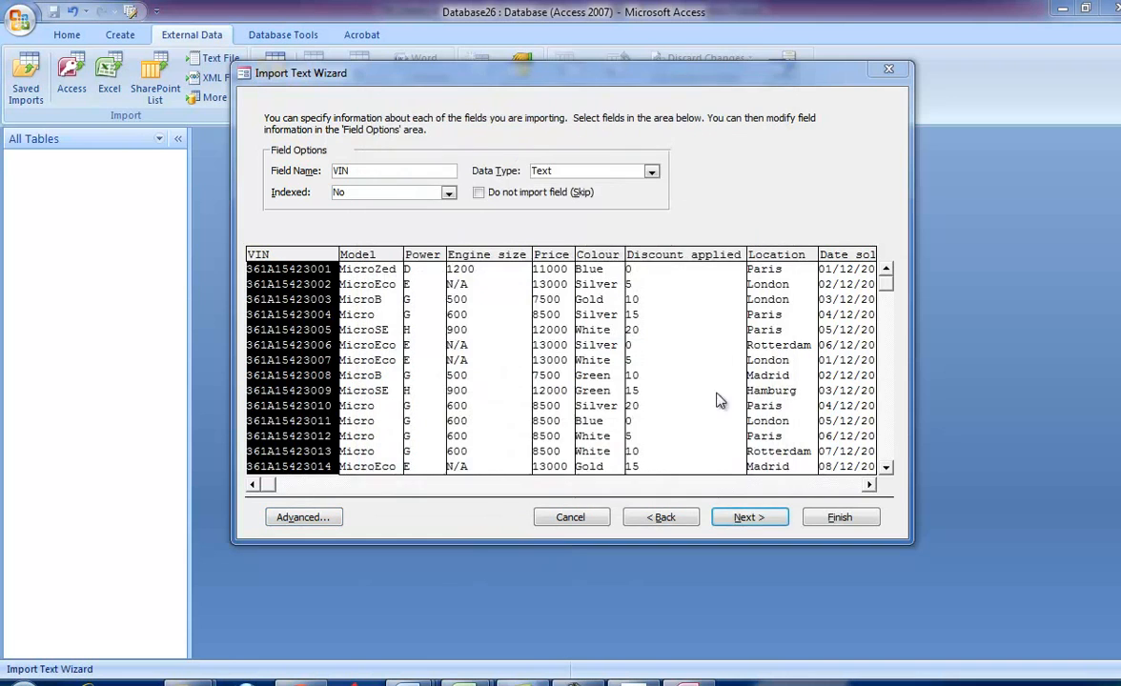
# - Complete the import with no primary key into the N122cars table, without saving the import steps
pyautogui.click(744, 519)
pyautogui.click(433, 182)
pyautogui.click(424, 201)
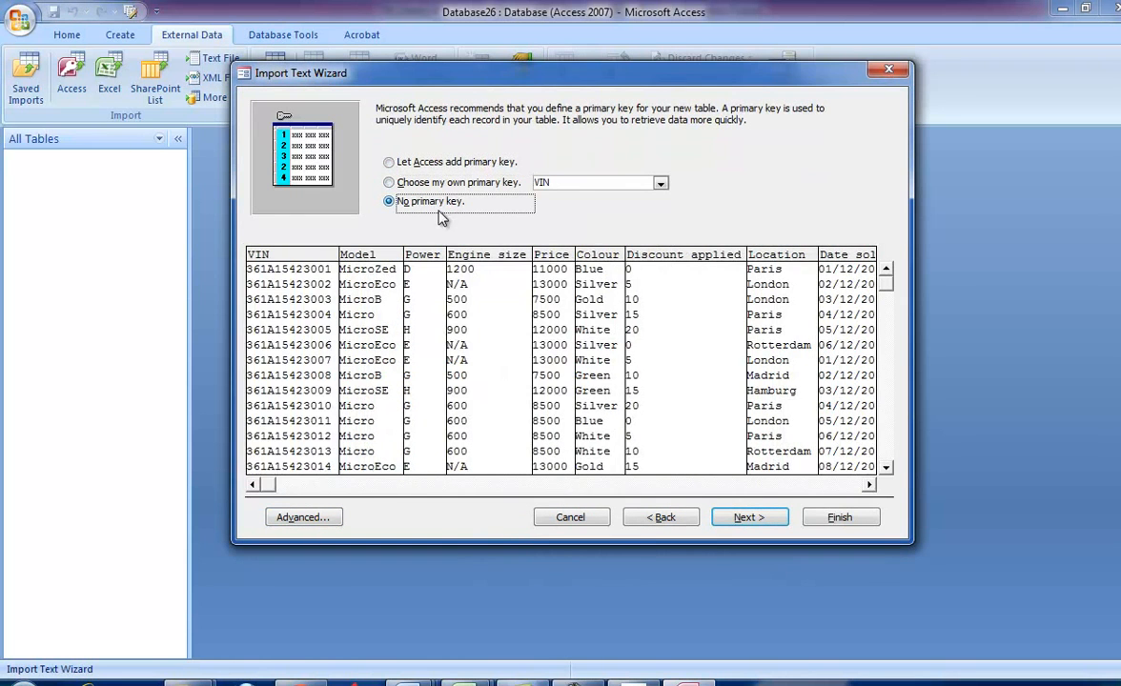
pyautogui.click(738, 516)
pyautogui.click(860, 518)
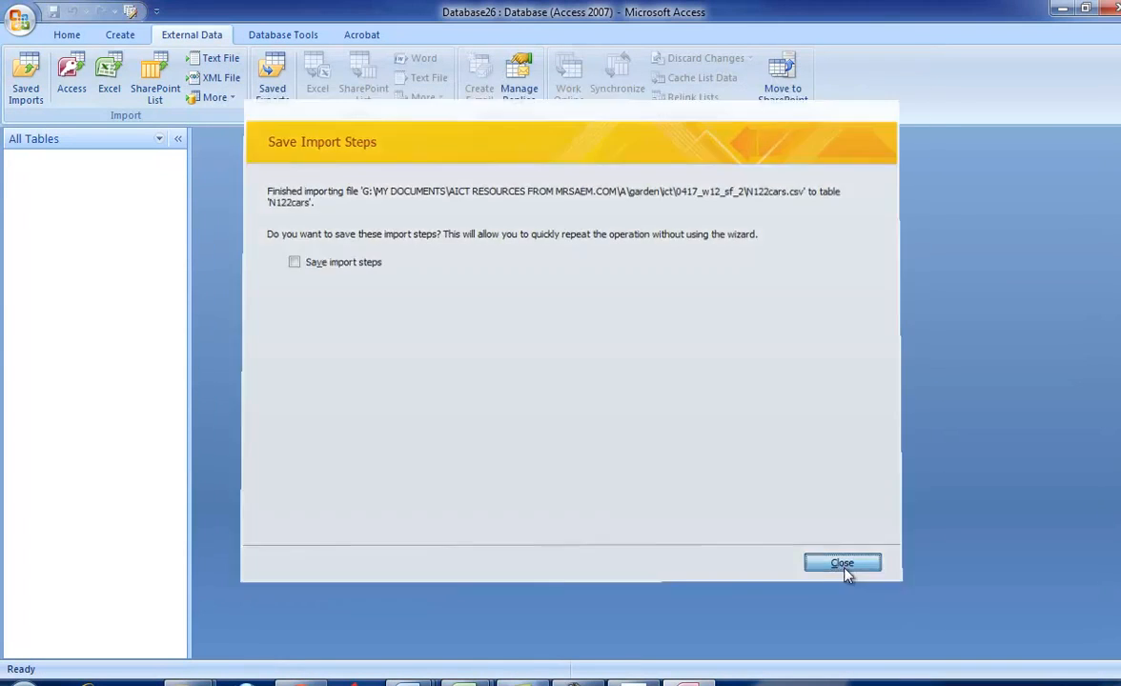
pyautogui.click(846, 562)
# - Open the N122cars table, format the Sold field as Yes/No and check its values down the records
pyautogui.click(62, 181)
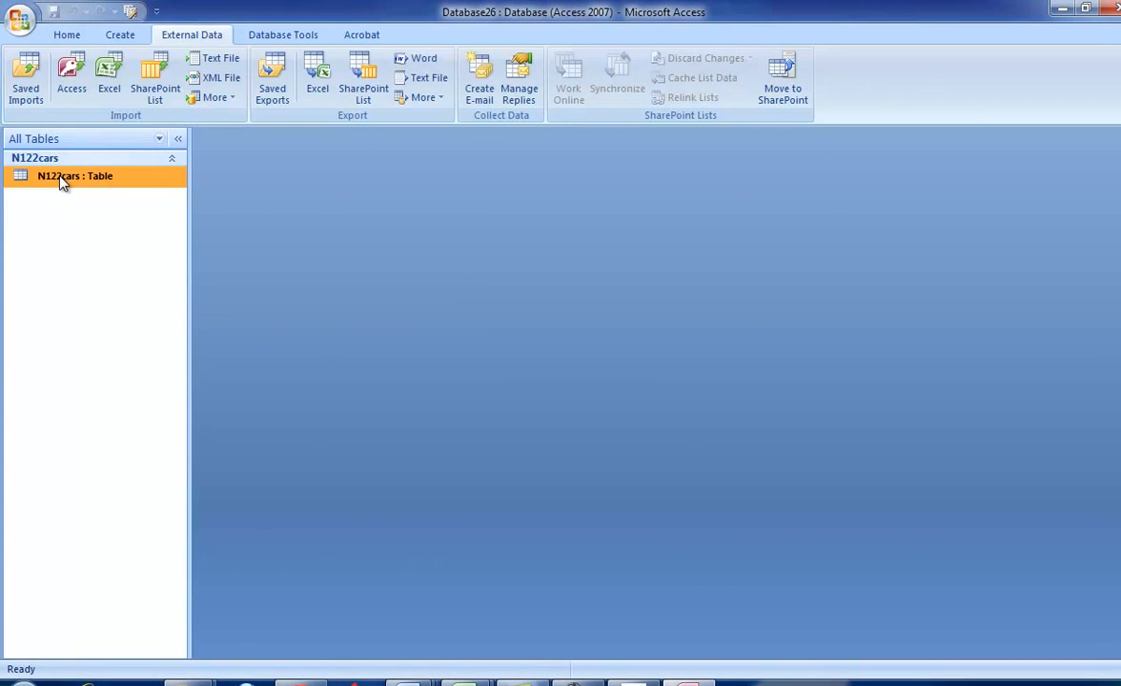
pyautogui.doubleClick(57, 181)
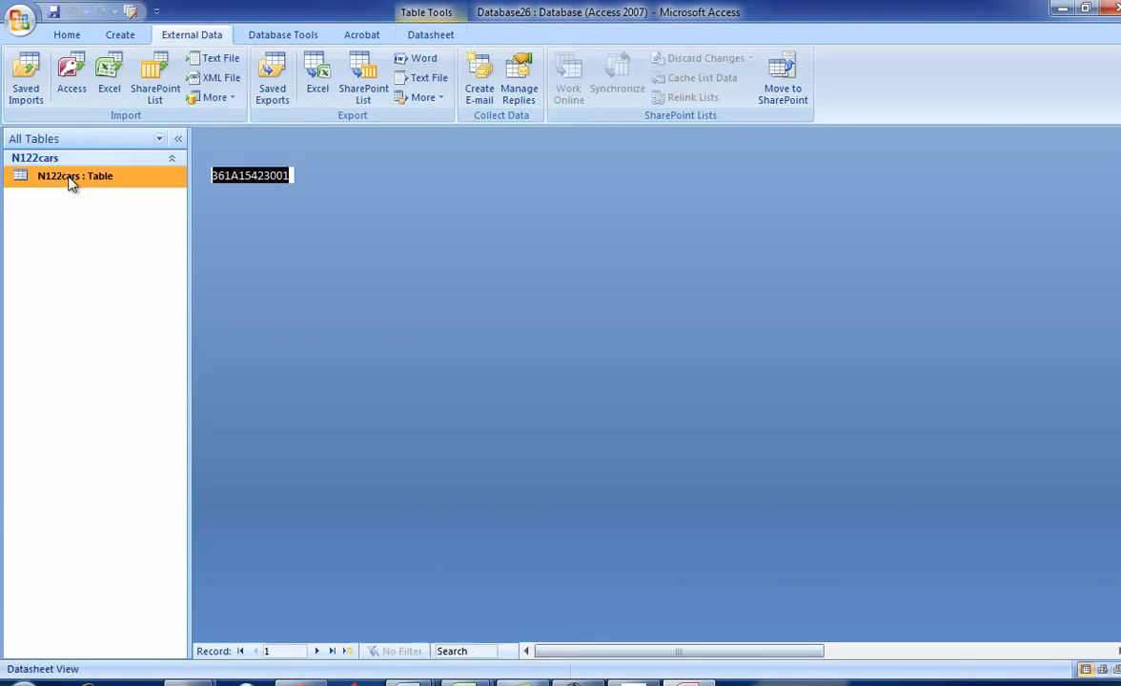
pyautogui.moveTo(636, 650); pyautogui.dragTo(757, 614)
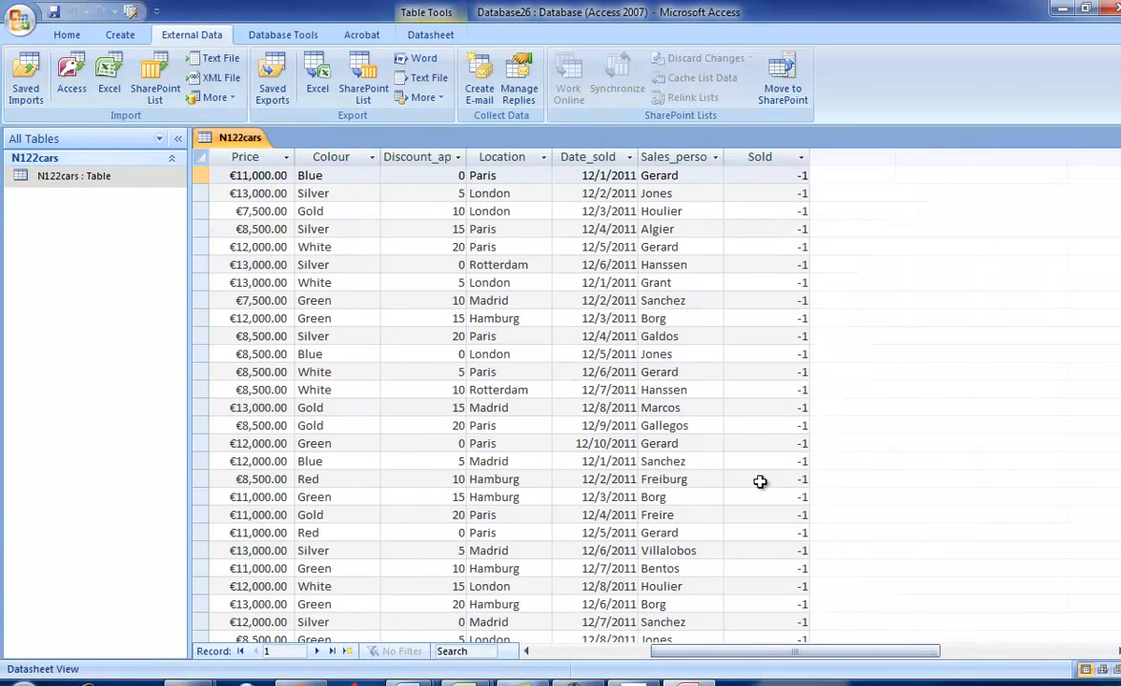
pyautogui.click(766, 156)
pyautogui.click(431, 34)
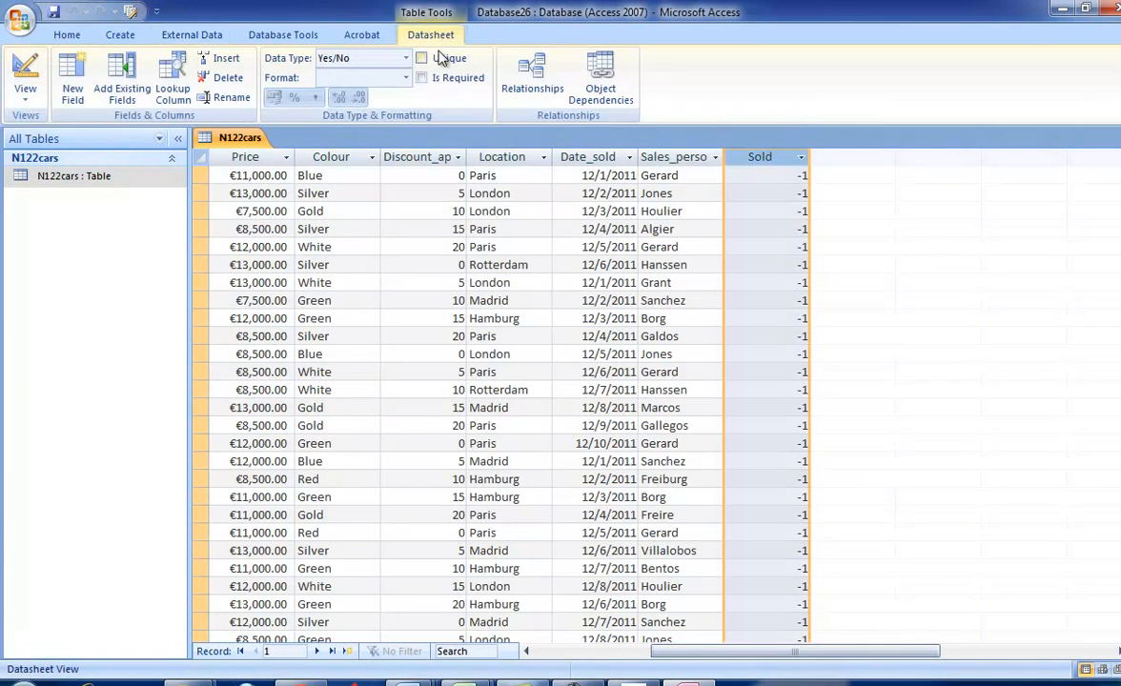
pyautogui.click(405, 78)
pyautogui.click(381, 114)
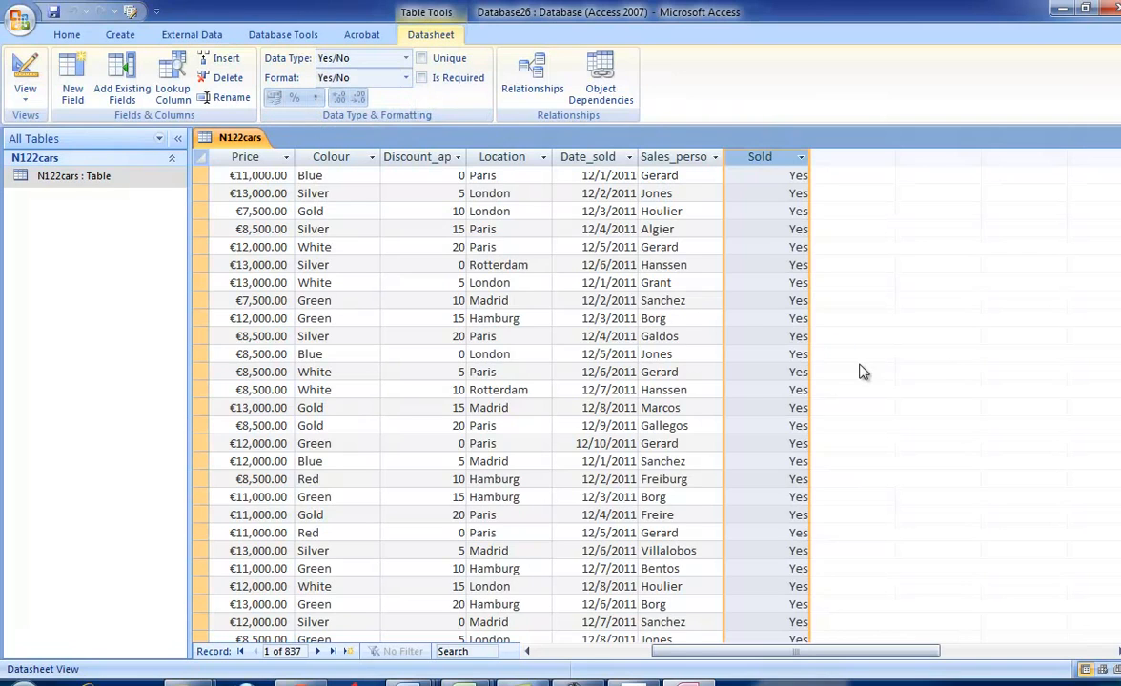
pyautogui.scroll(-10, 855, 370)
pyautogui.scroll(-15, 957, 464)
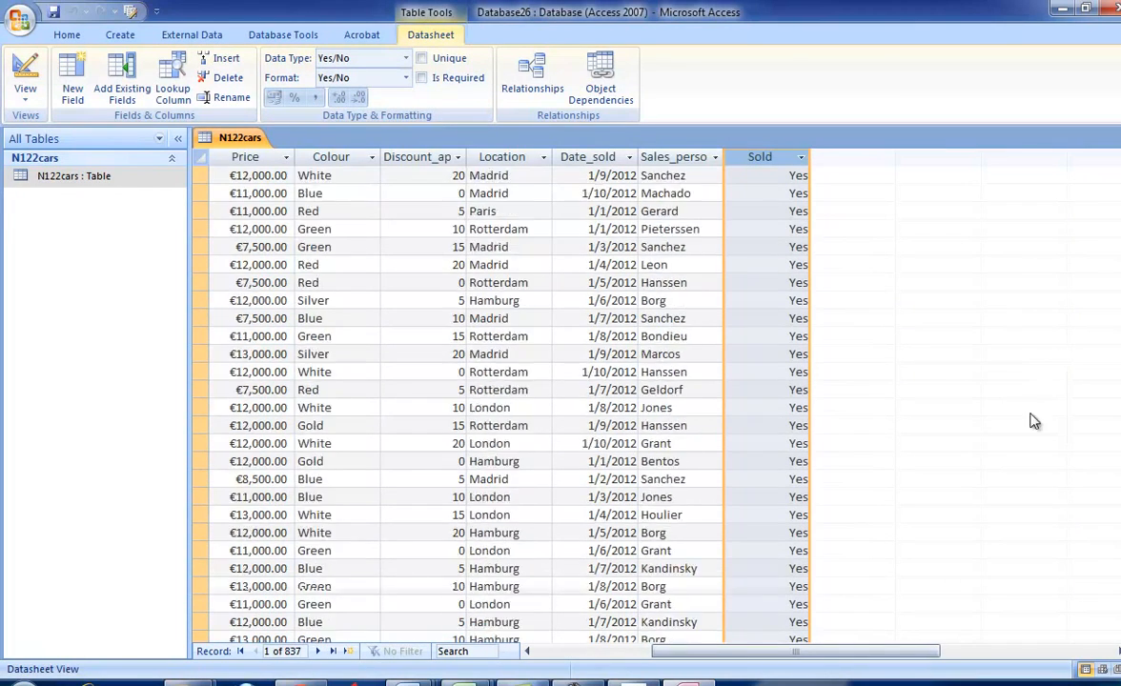
pyautogui.moveTo(1120, 228); pyautogui.dragTo(1119, 572)
# - Read task 31 in the exam paper and show the N122cars table in Design view
pyautogui.hotkey('alt', 'Tab')
pyautogui.scroll(-3, 682, 518)
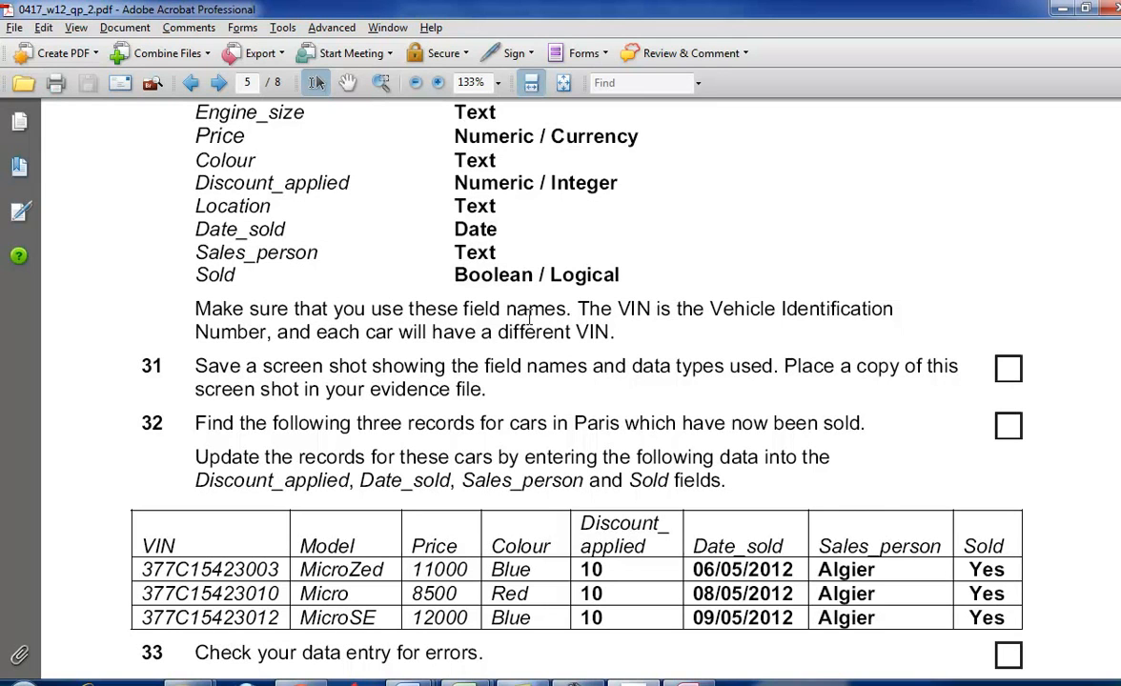
pyautogui.scroll(-1, 617, 457)
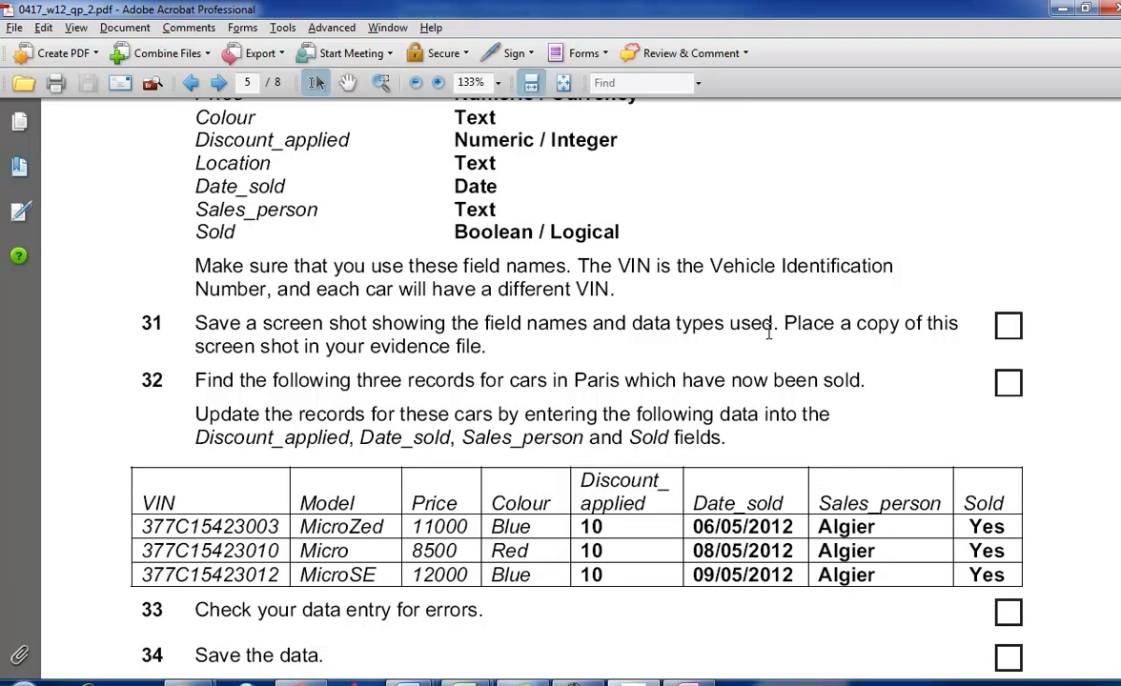
pyautogui.hotkey('alt', 'Tab')
pyautogui.click(25, 87)
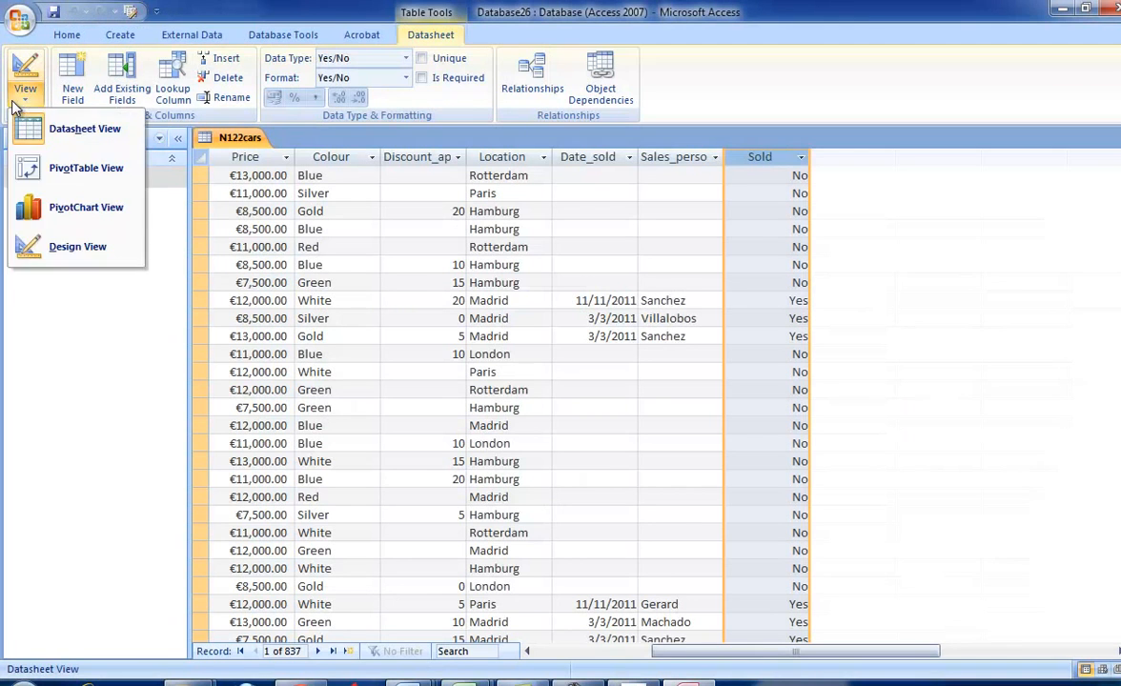
pyautogui.click(77, 245)
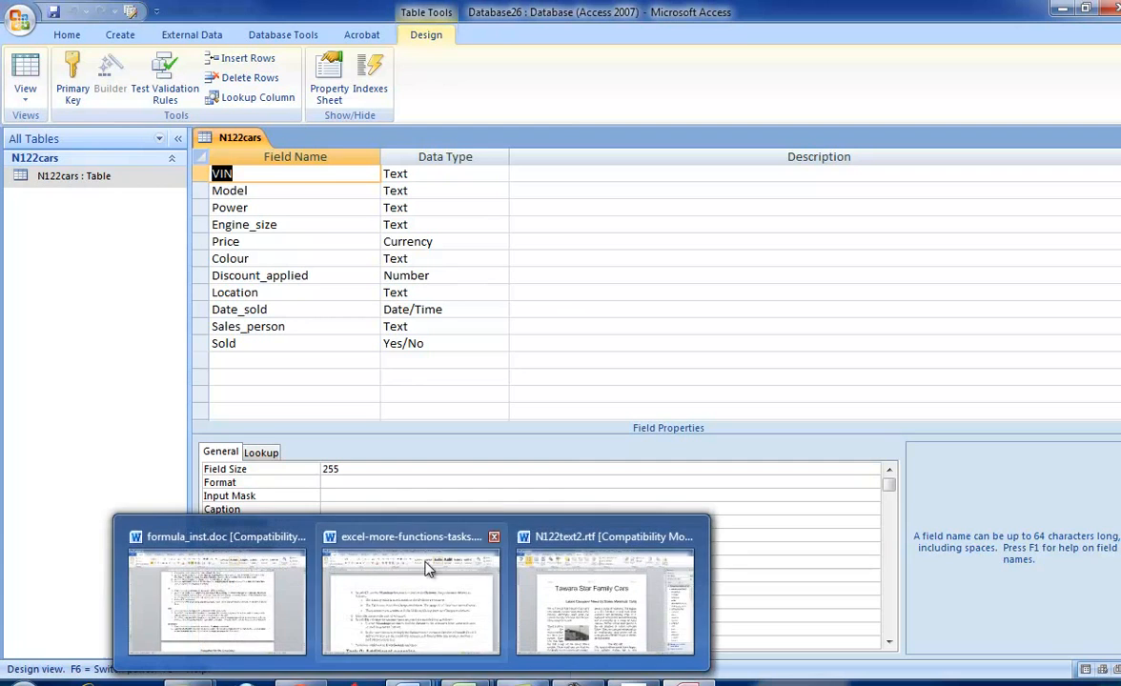
# - Create a new Word document and paste the screenshot of the table's Design view below a few blank lines
pyautogui.hotkey('alt', 'Tab')
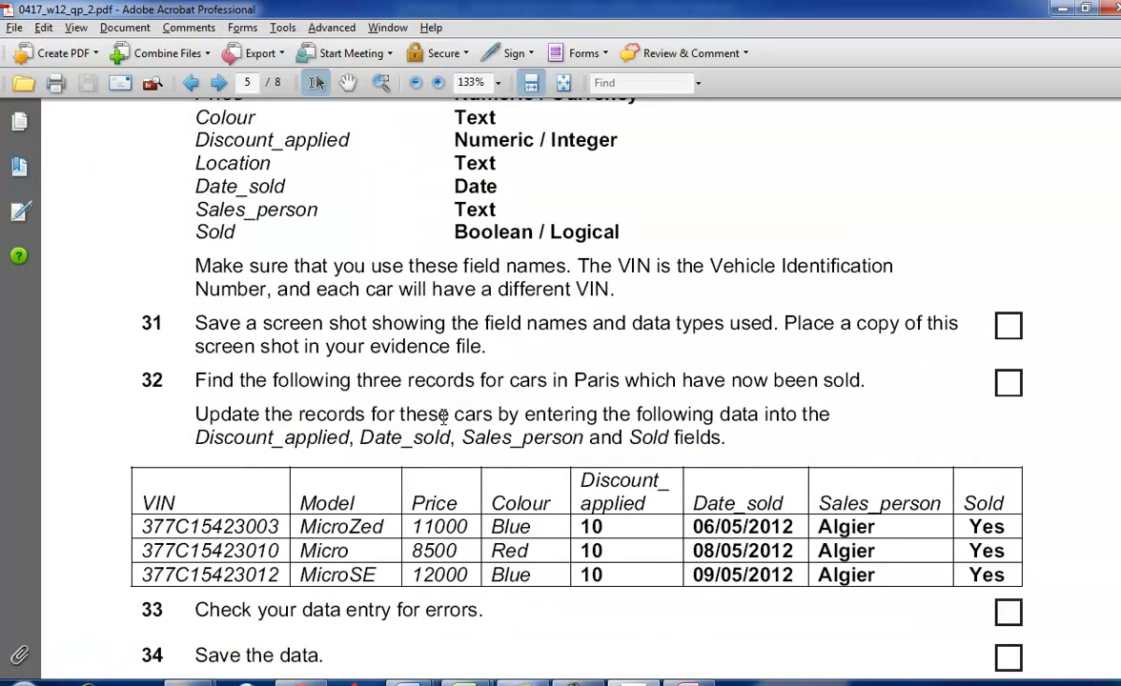
pyautogui.scroll(-1, 578, 404)
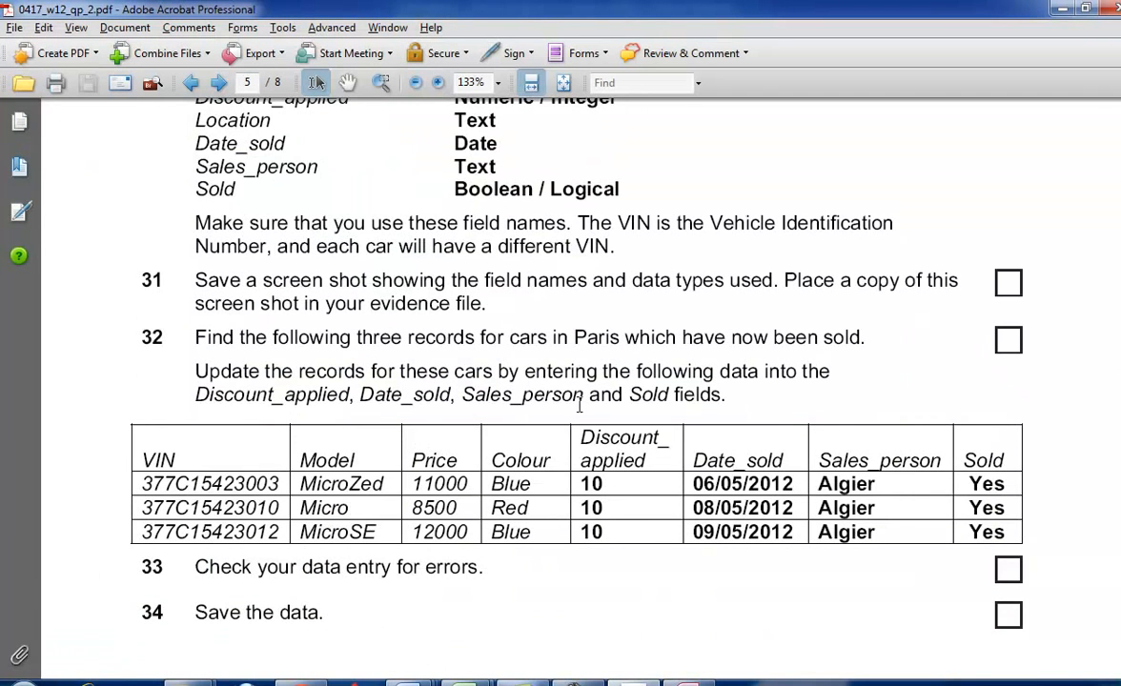
pyautogui.click(19, 680)
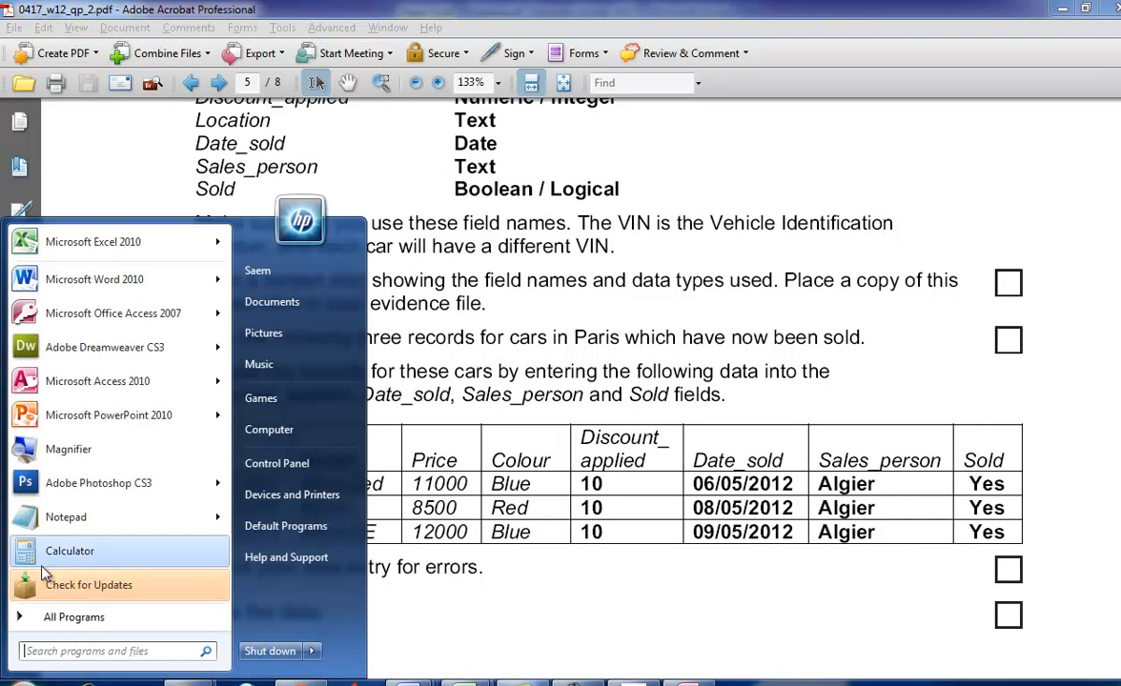
pyautogui.click(163, 281)
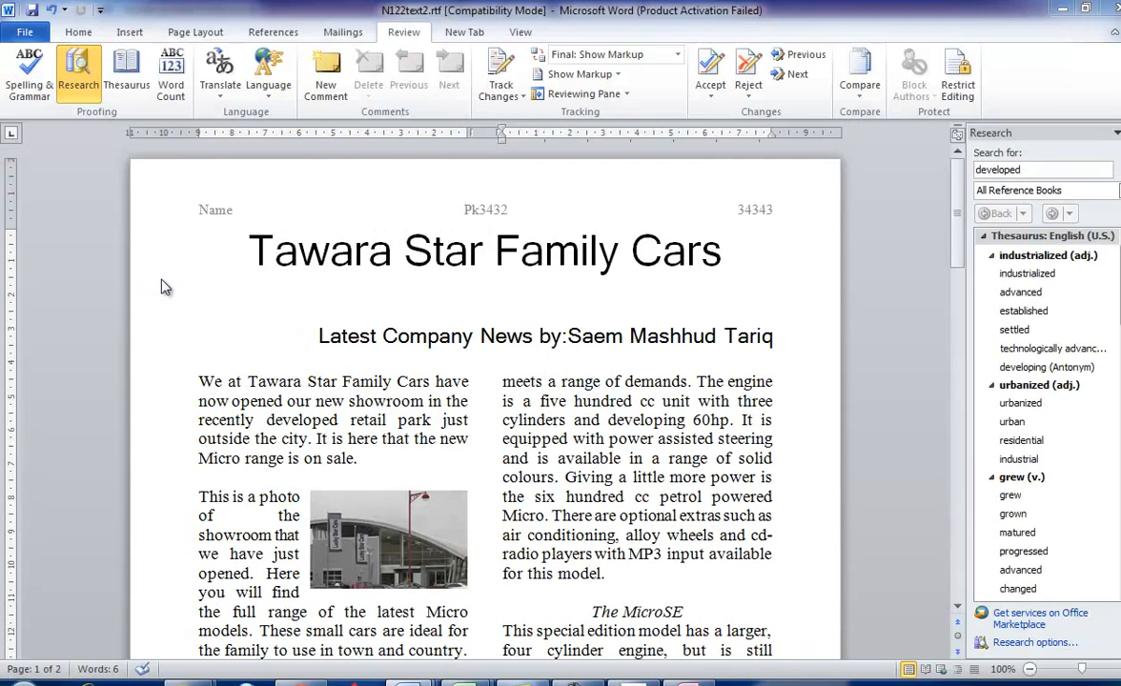
pyautogui.press('Return')
pyautogui.press('Return')
pyautogui.press('Return')
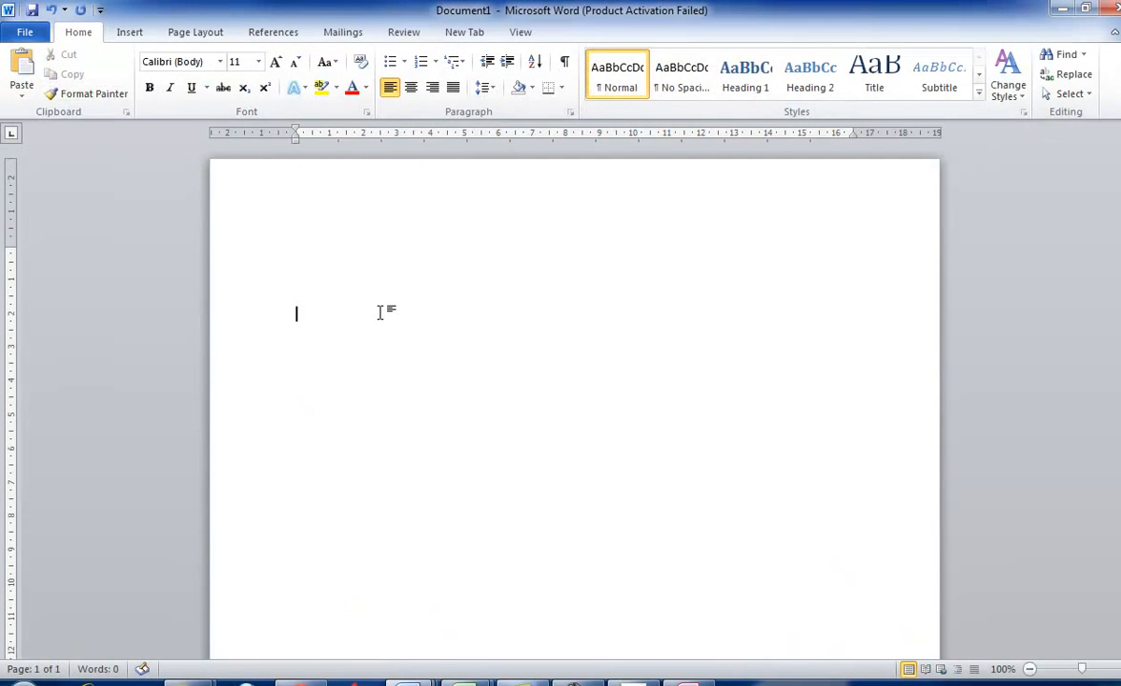
pyautogui.hotkey('ctrl', 'v')
# - Crop the pasted screenshot to the Field Name and Data Type columns and enlarge the cropped picture
pyautogui.click(543, 376)
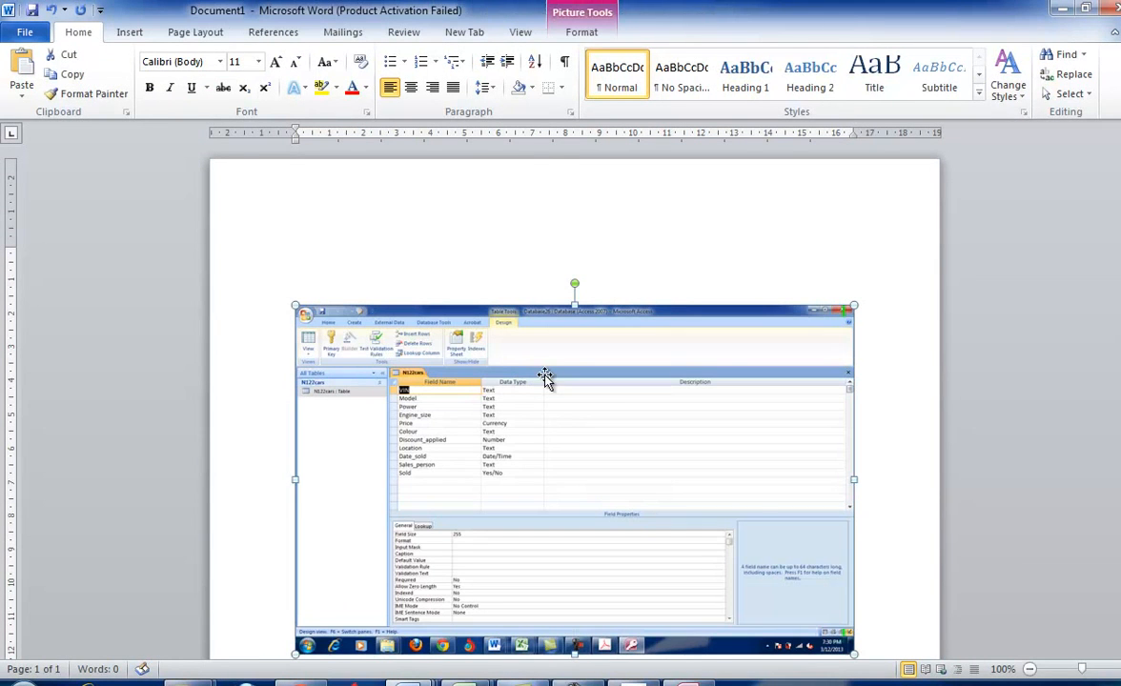
pyautogui.click(580, 32)
pyautogui.click(1026, 85)
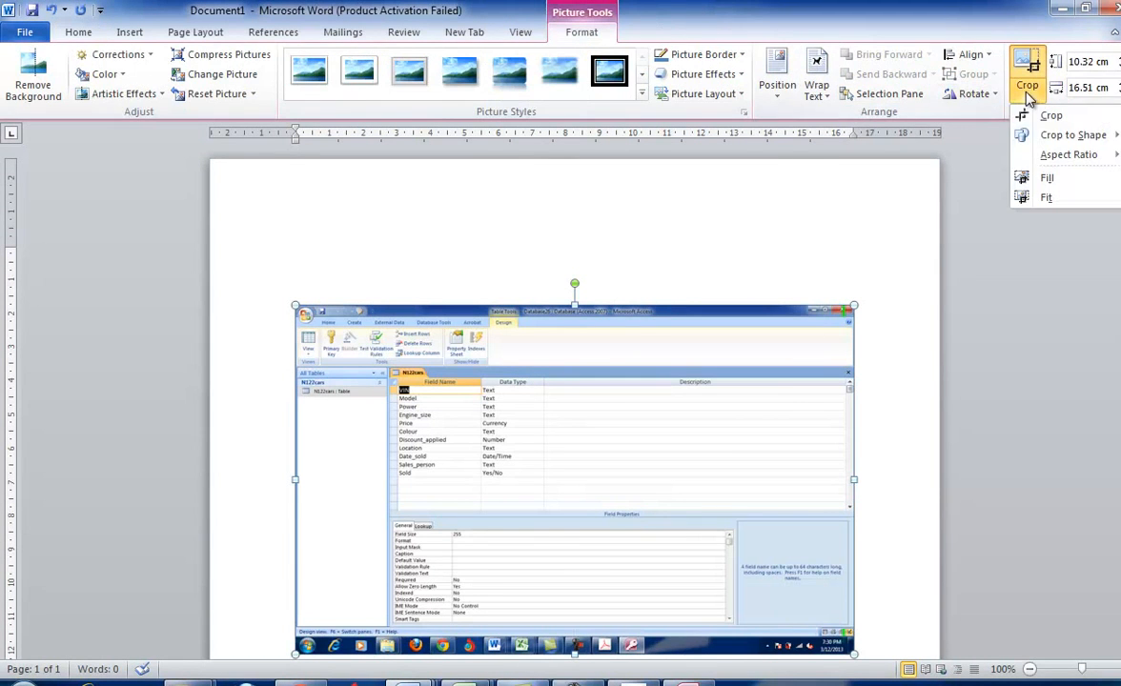
pyautogui.moveTo(1034, 136)
pyautogui.click(1046, 115)
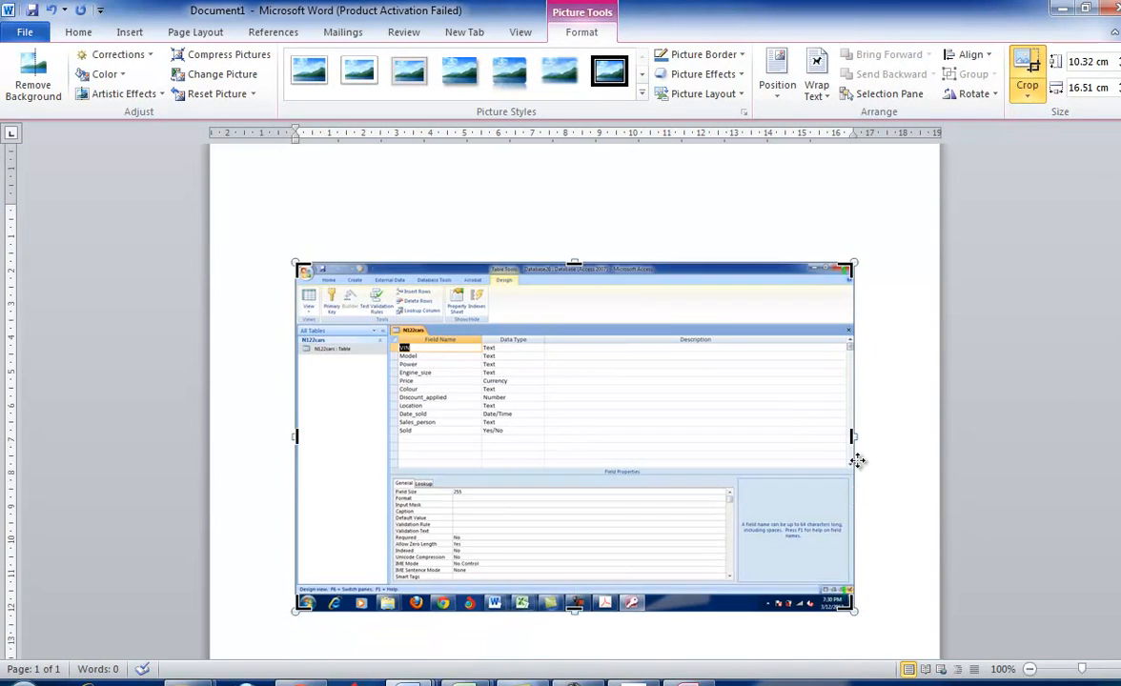
pyautogui.moveTo(837, 607); pyautogui.dragTo(534, 574)
pyautogui.moveTo(302, 269); pyautogui.dragTo(384, 335)
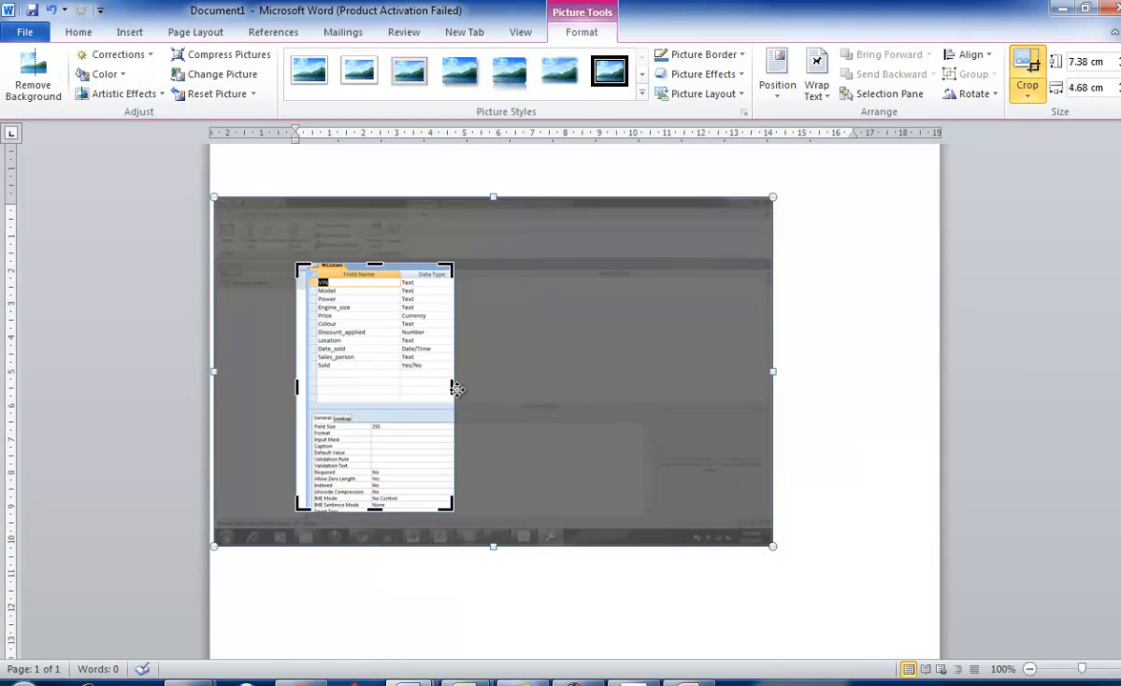
pyautogui.click(456, 389)
pyautogui.click(408, 388)
pyautogui.moveTo(454, 550); pyautogui.dragTo(585, 620)
# - Add the caption "Screenshot showing data type used and Field names" above the picture as a numbered list item
pyautogui.click(403, 265)
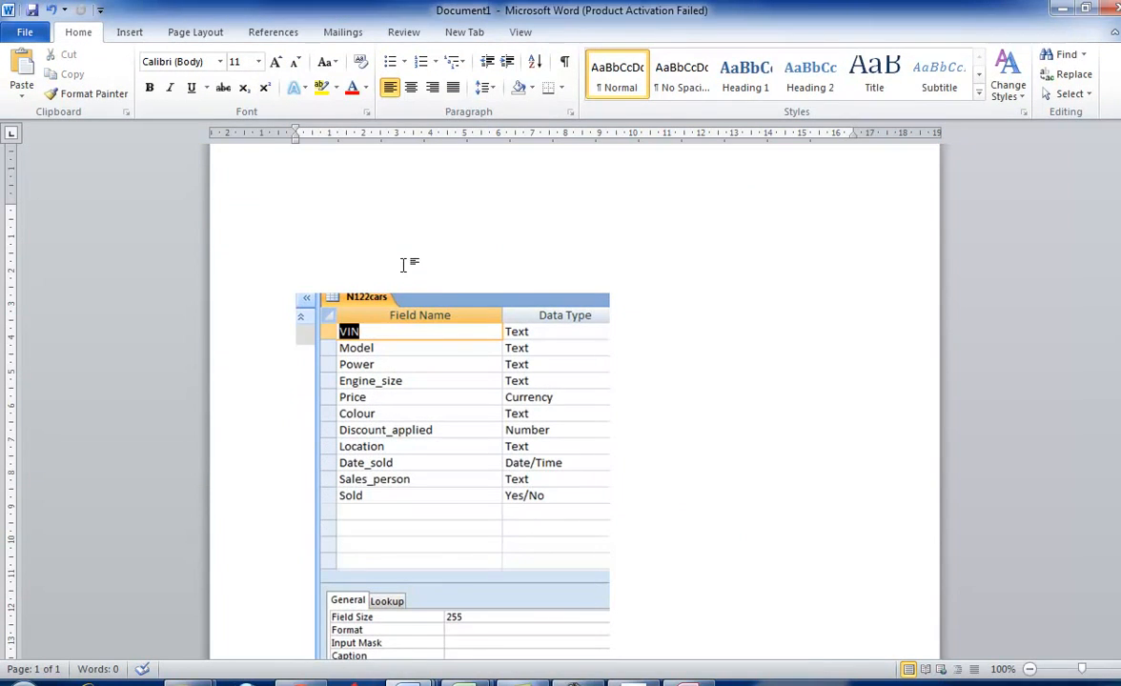
pyautogui.write('Screensh')
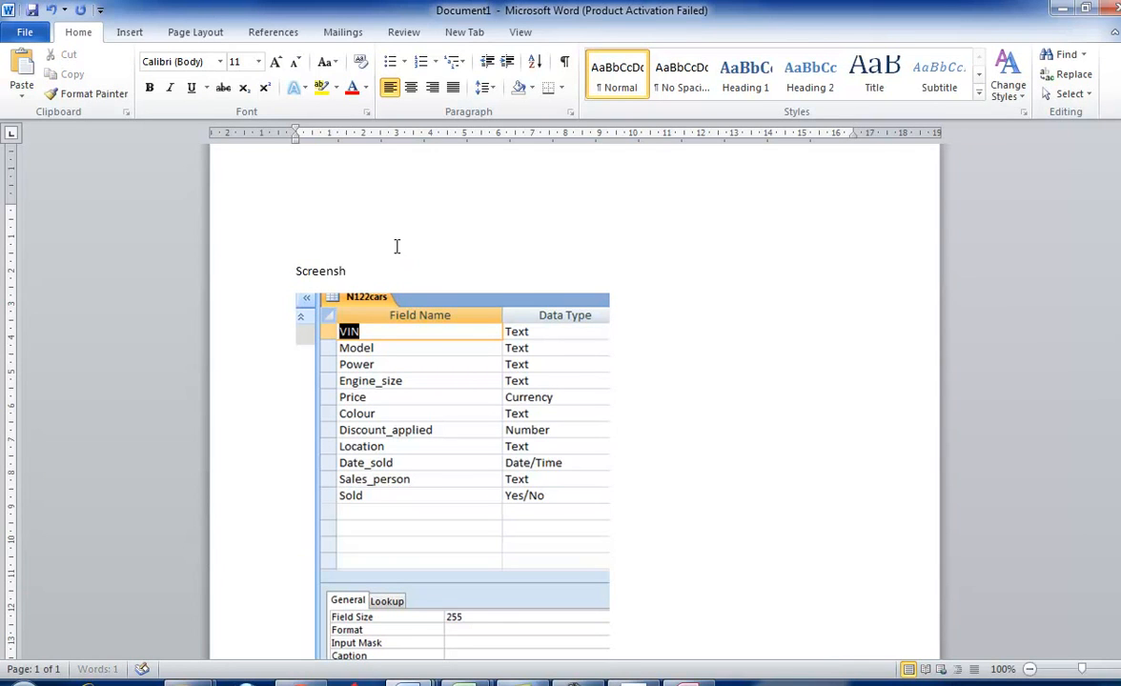
pyautogui.write('ot showing data type')
pyautogui.press('BackSpace')
pyautogui.write('used and Field names')
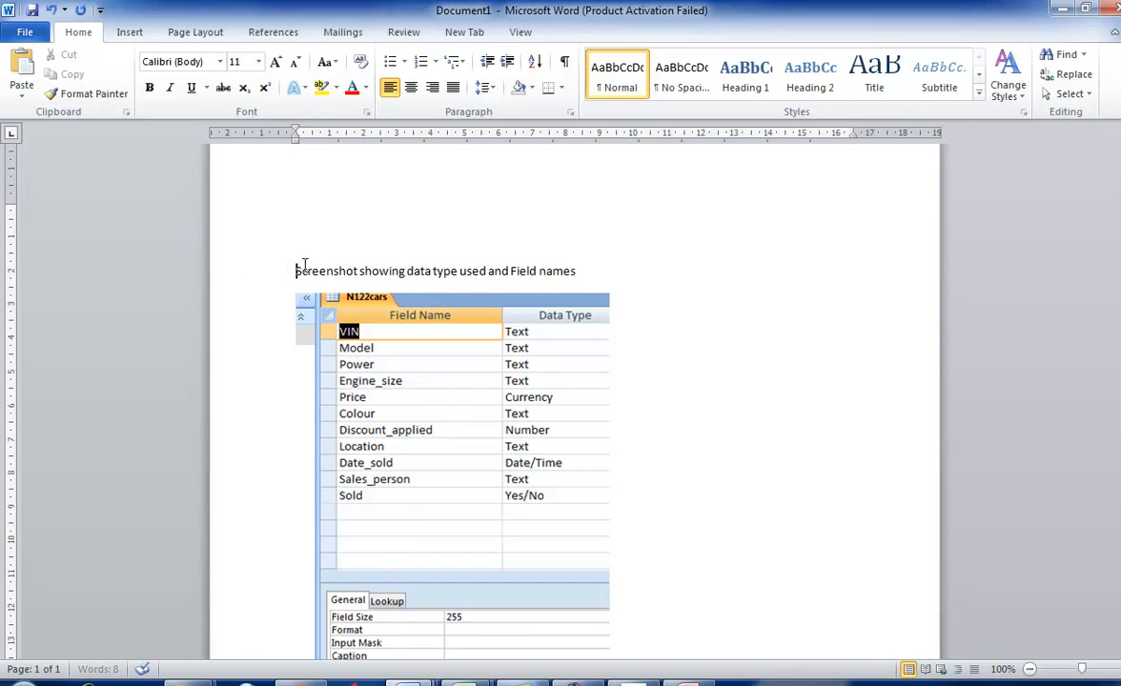
pyautogui.click(419, 63)
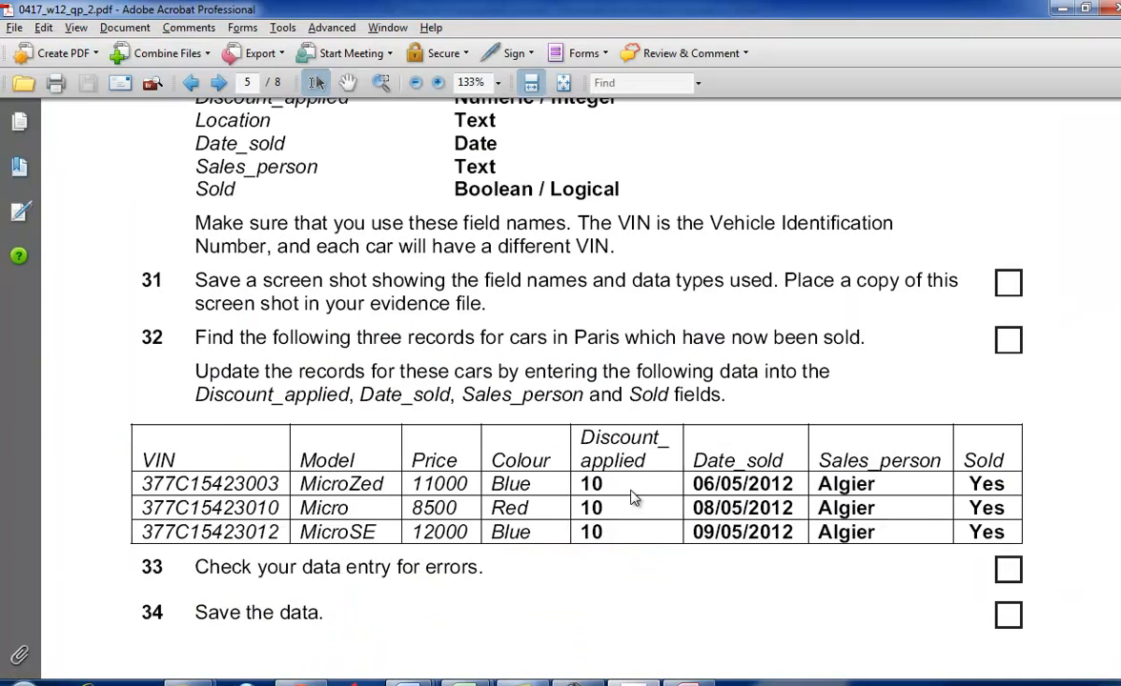
# - Look up the first car's VIN in task 32 of the exam paper and return to the N122cars table in Access
pyautogui.scroll(-3, 632, 493)
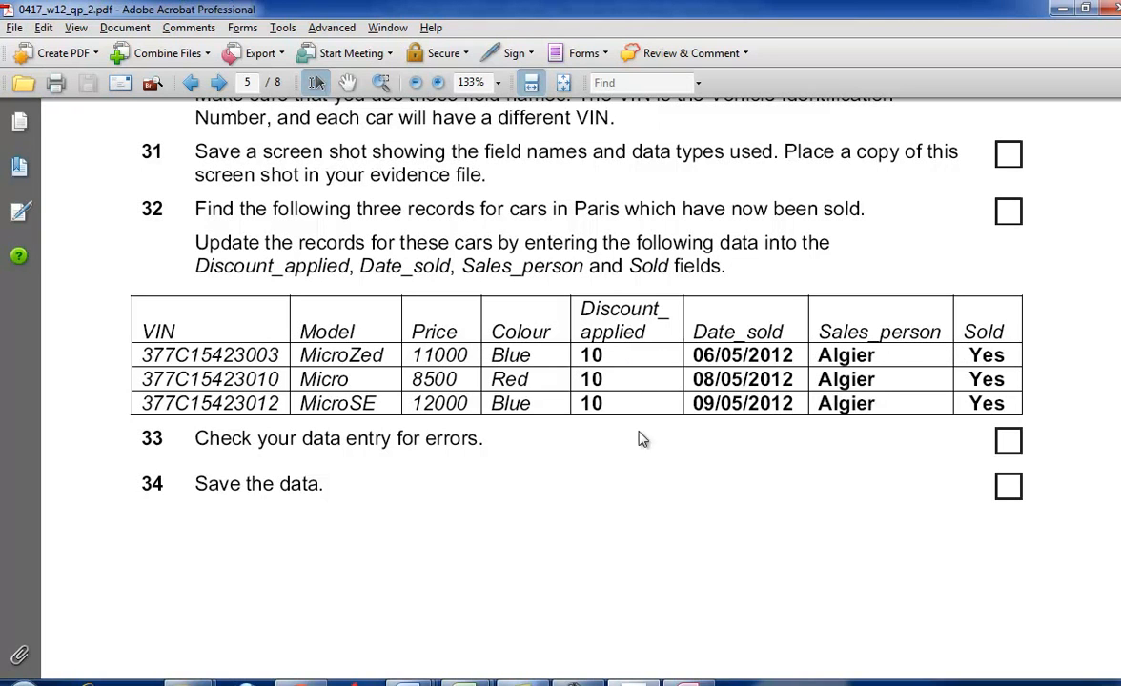
pyautogui.moveTo(287, 357); pyautogui.dragTo(149, 360)
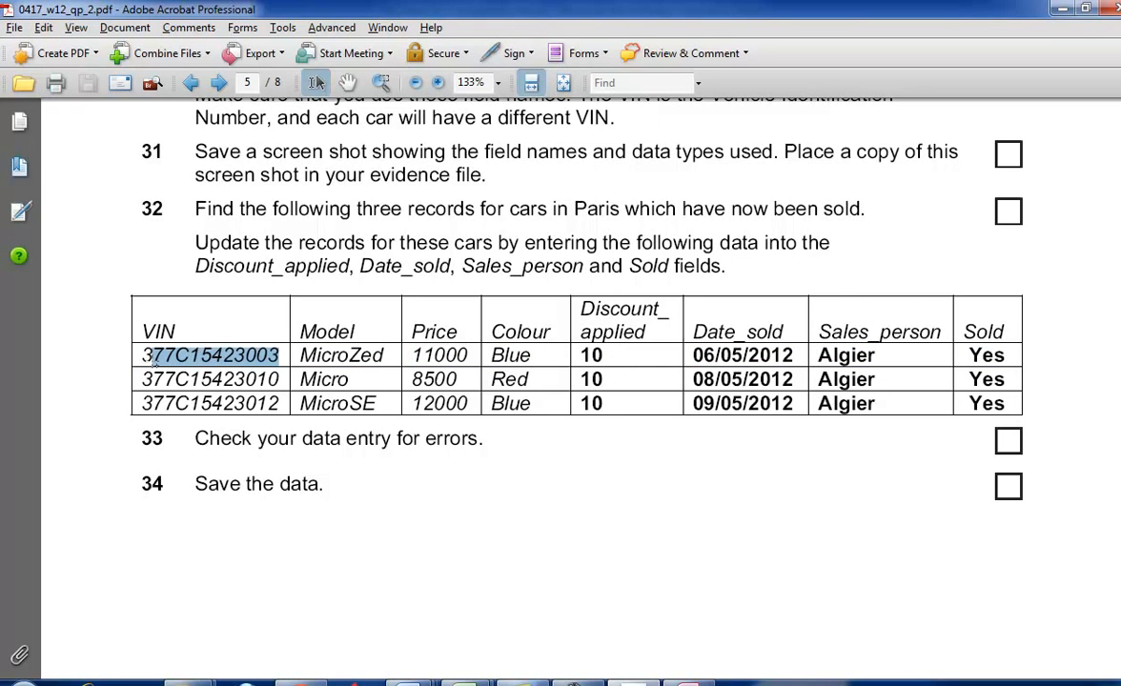
pyautogui.hotkey('alt', 'Tab')
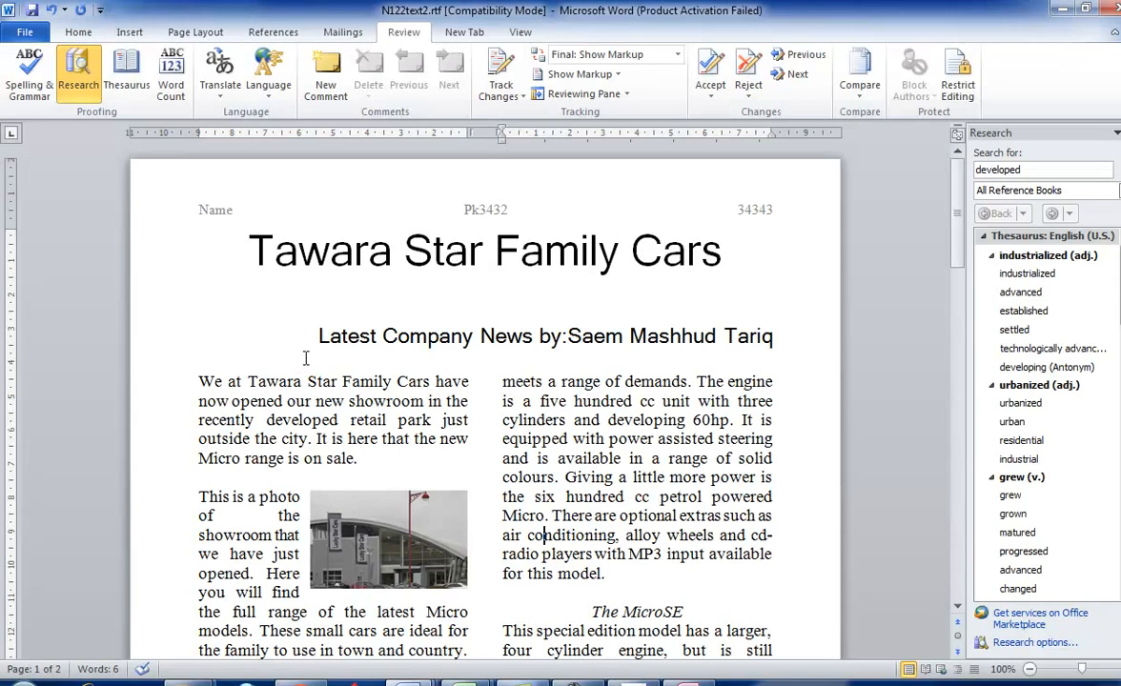
pyautogui.hotkey('alt', 'Tab')
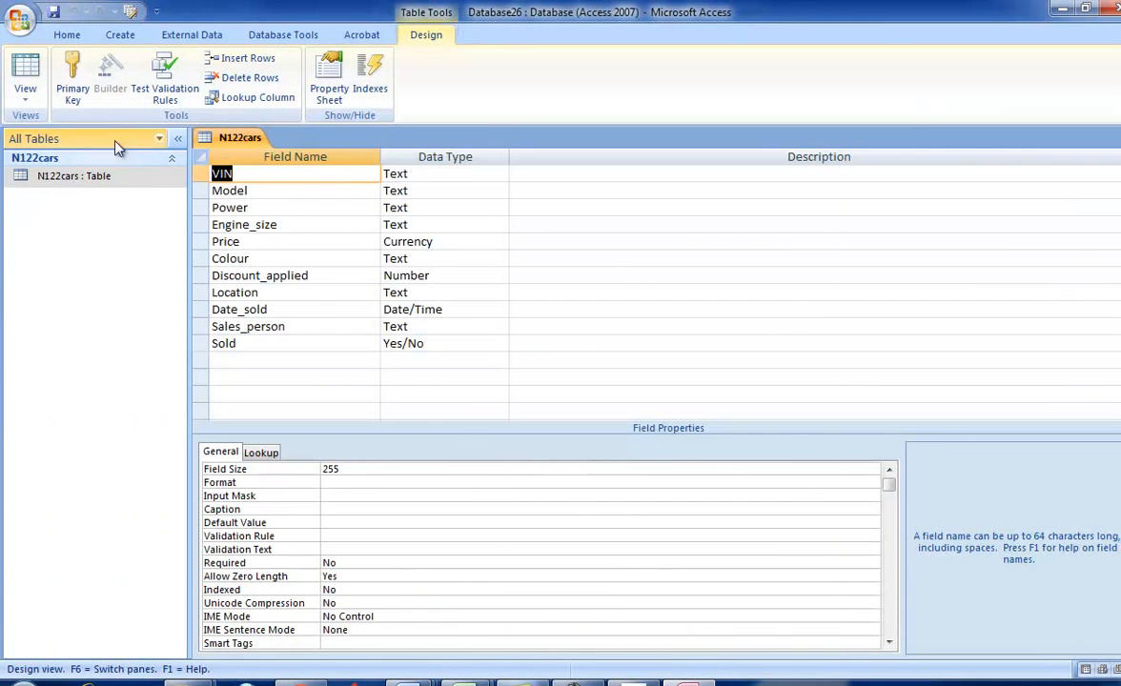
# - Show the N122cars table in Datasheet view and check the first Paris car's VIN in task 32 of the exam paper
pyautogui.click(24, 95)
pyautogui.click(57, 128)
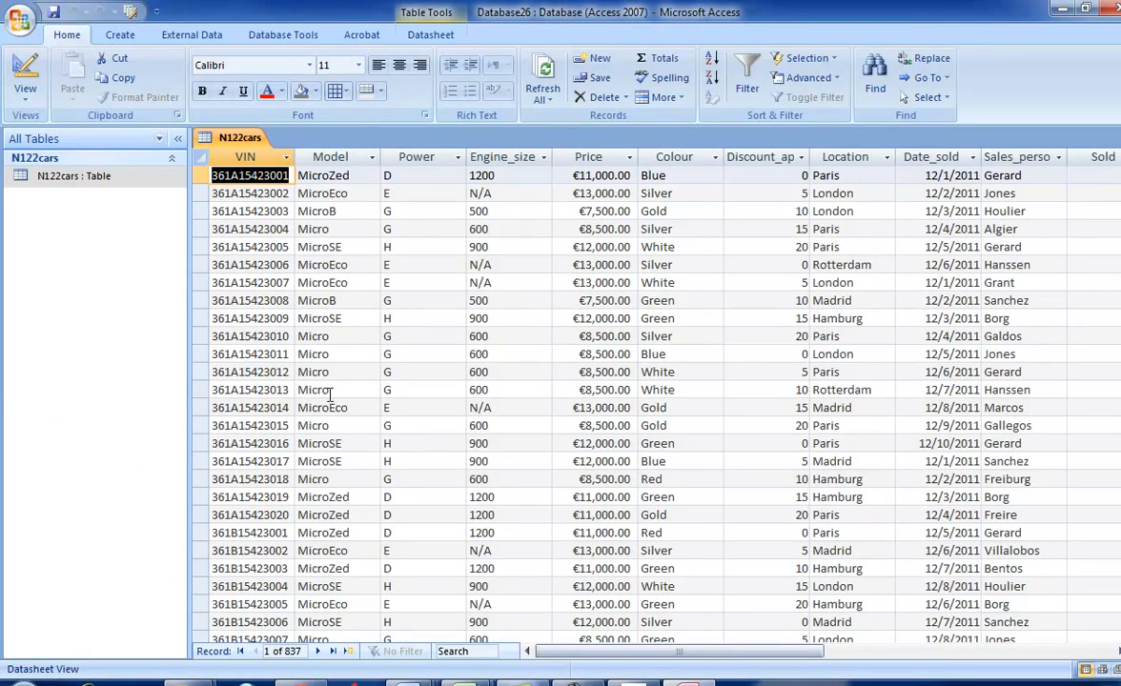
pyautogui.hotkey('alt', 'Tab')
pyautogui.hotkey('alt', 'Tab')
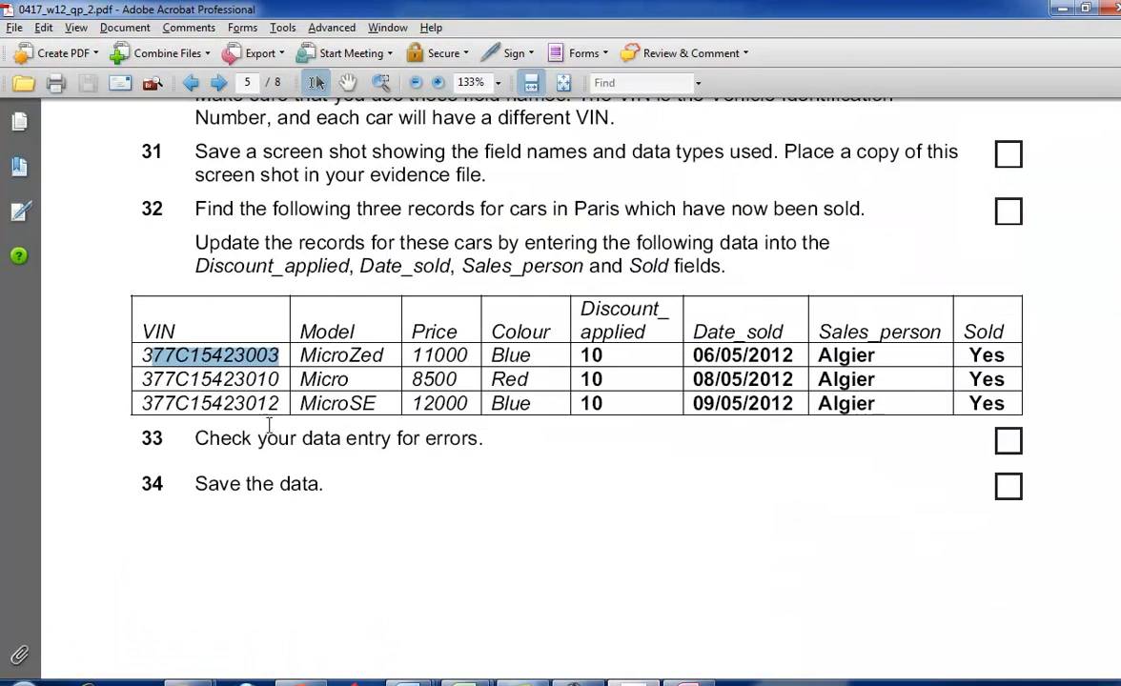
pyautogui.hotkey('alt', 'Tab')
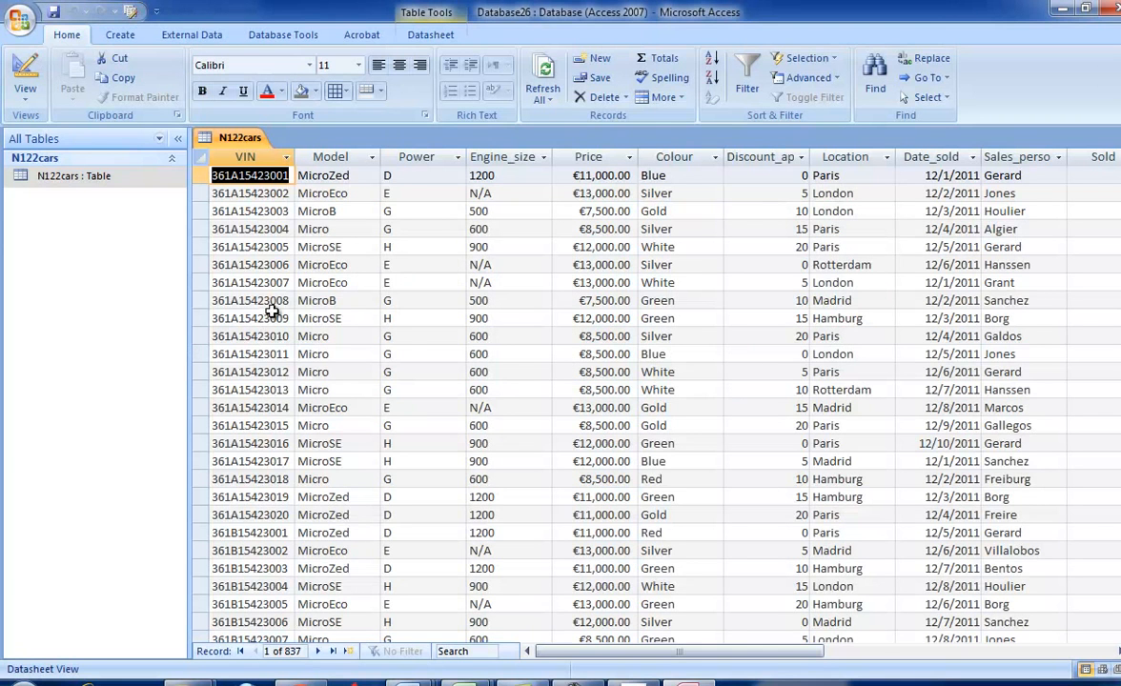
pyautogui.click(287, 212)
pyautogui.hotkey('alt', 'Tab')
pyautogui.moveTo(138, 357); pyautogui.dragTo(133, 356)
pyautogui.hotkey('alt', 'Tab')
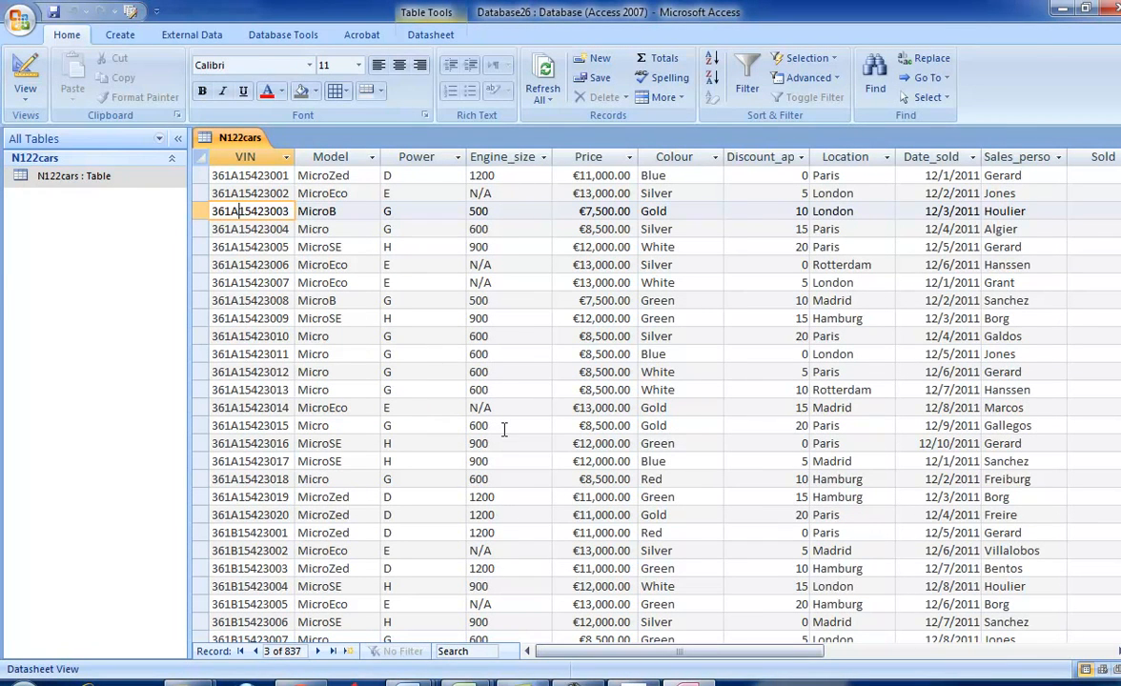
# - Copy VIN 377C15423003 from the exam paper and find that record in the VIN field of the N122cars table
pyautogui.click(286, 156)
pyautogui.moveTo(391, 244)
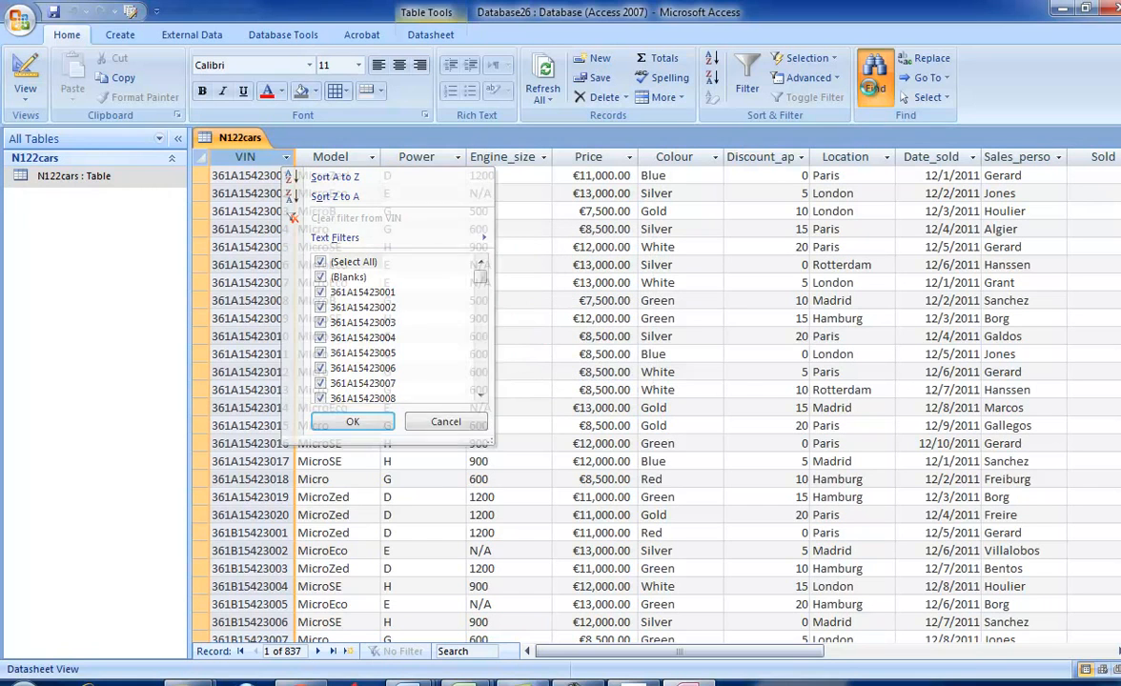
pyautogui.click(874, 81)
pyautogui.hotkey('alt', 'Tab')
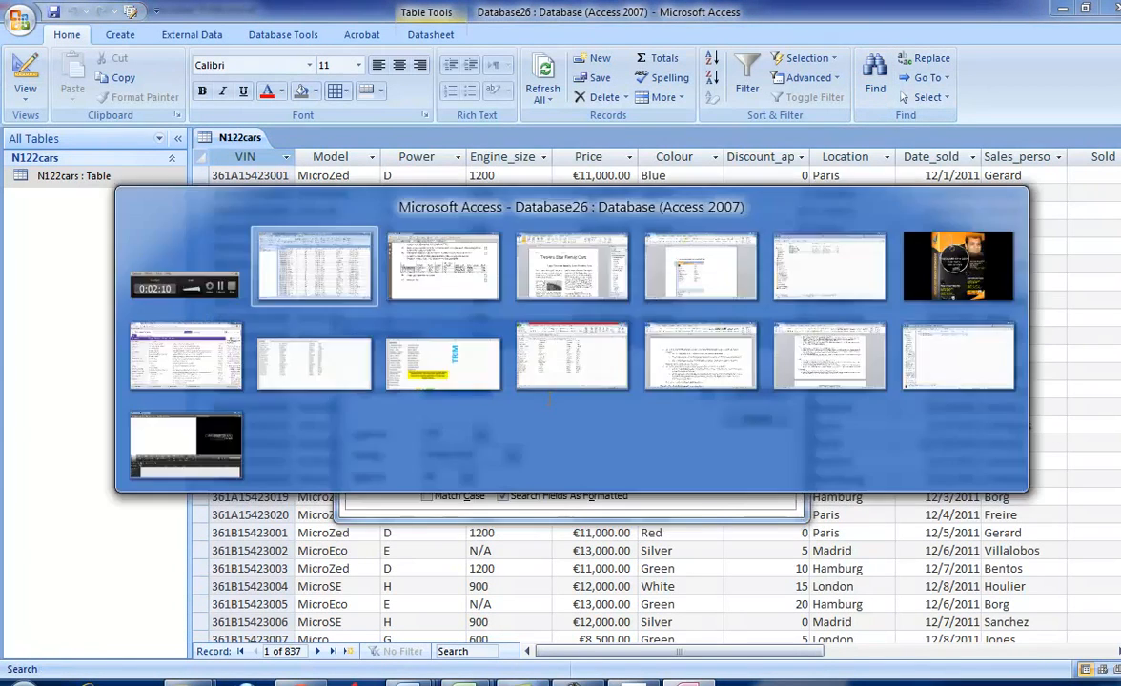
pyautogui.hotkey('alt', 'Tab')
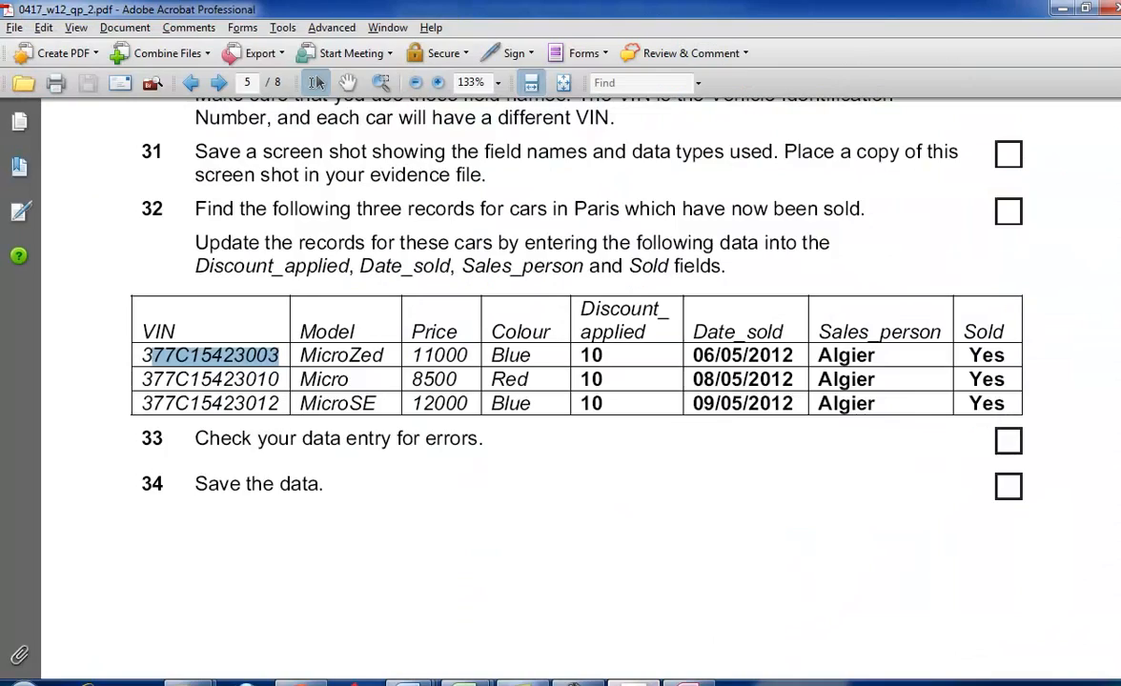
pyautogui.moveTo(279, 354); pyautogui.dragTo(95, 365)
pyautogui.hotkey('ctrl', 'c')
pyautogui.hotkey('alt', 'Tab')
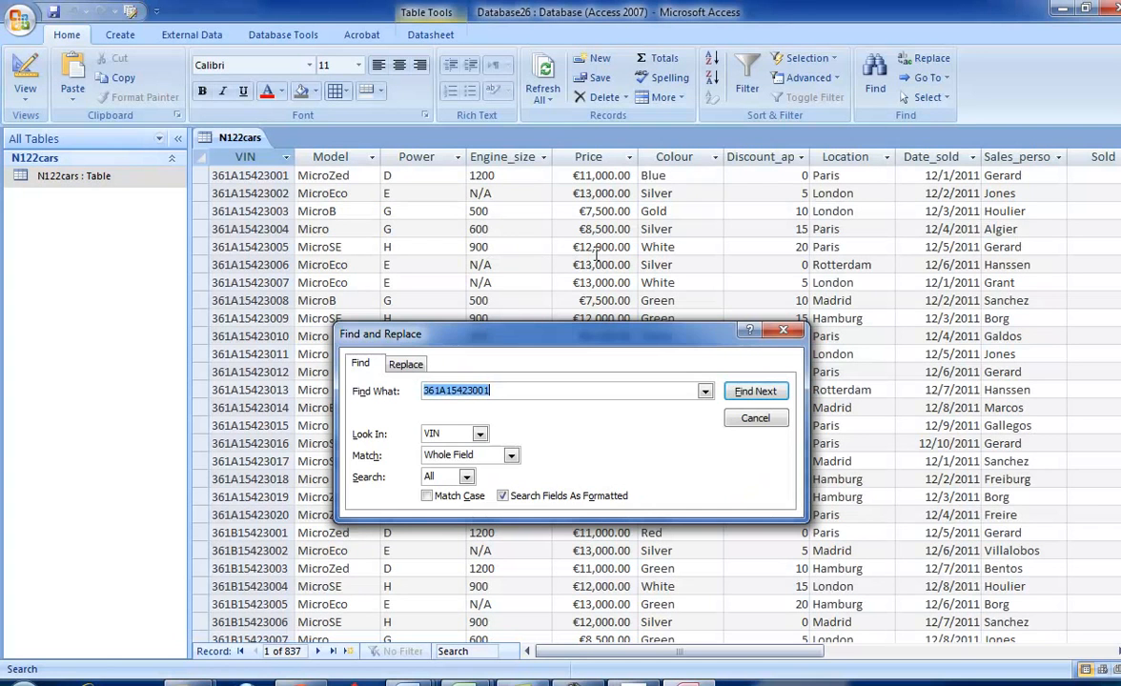
pyautogui.hotkey('ctrl', 'v')
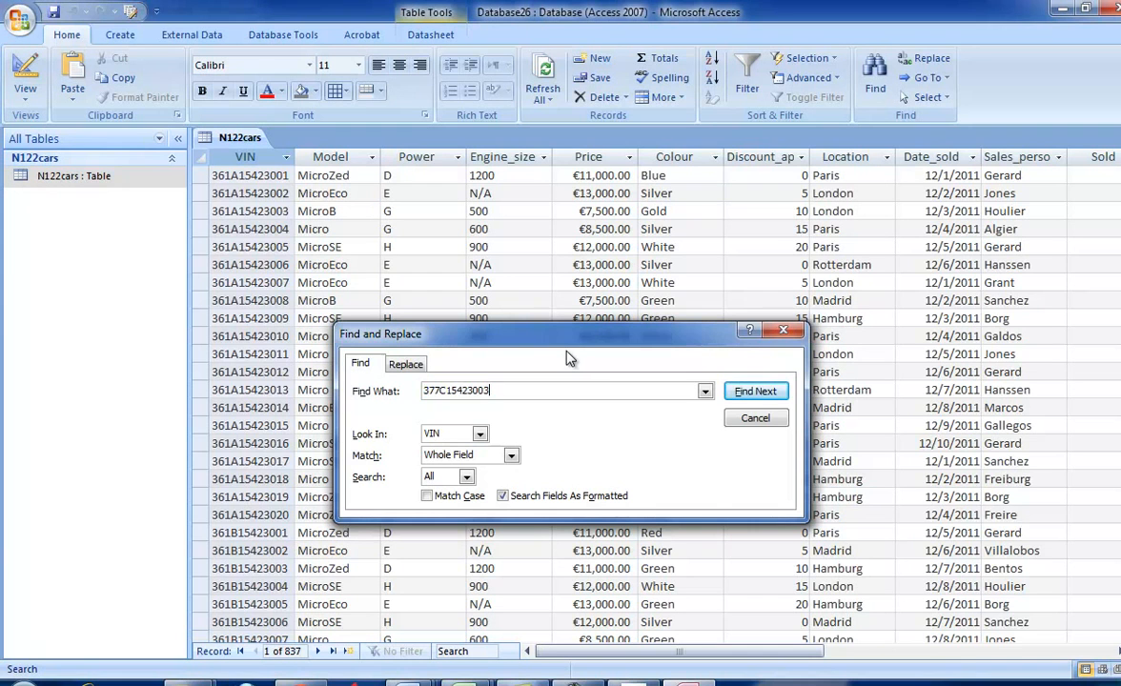
pyautogui.press('Return')
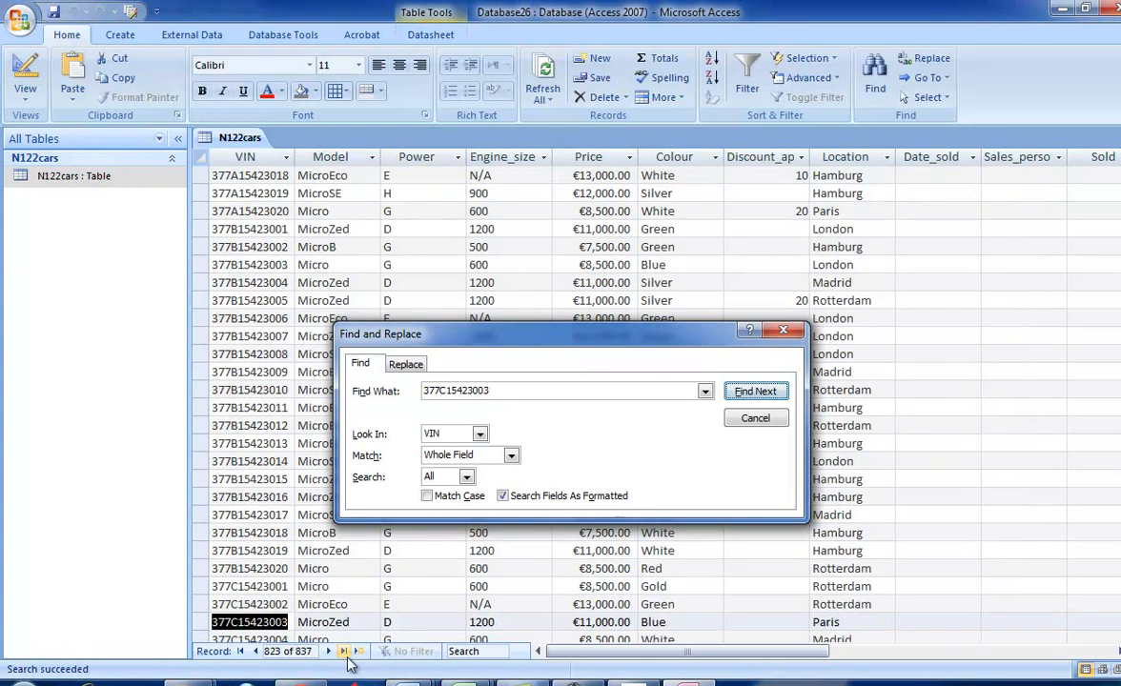
# - Check the required discount in the exam paper and set Discount_applied to 10 for car 377C15423003
pyautogui.scroll(-2, 962, 410)
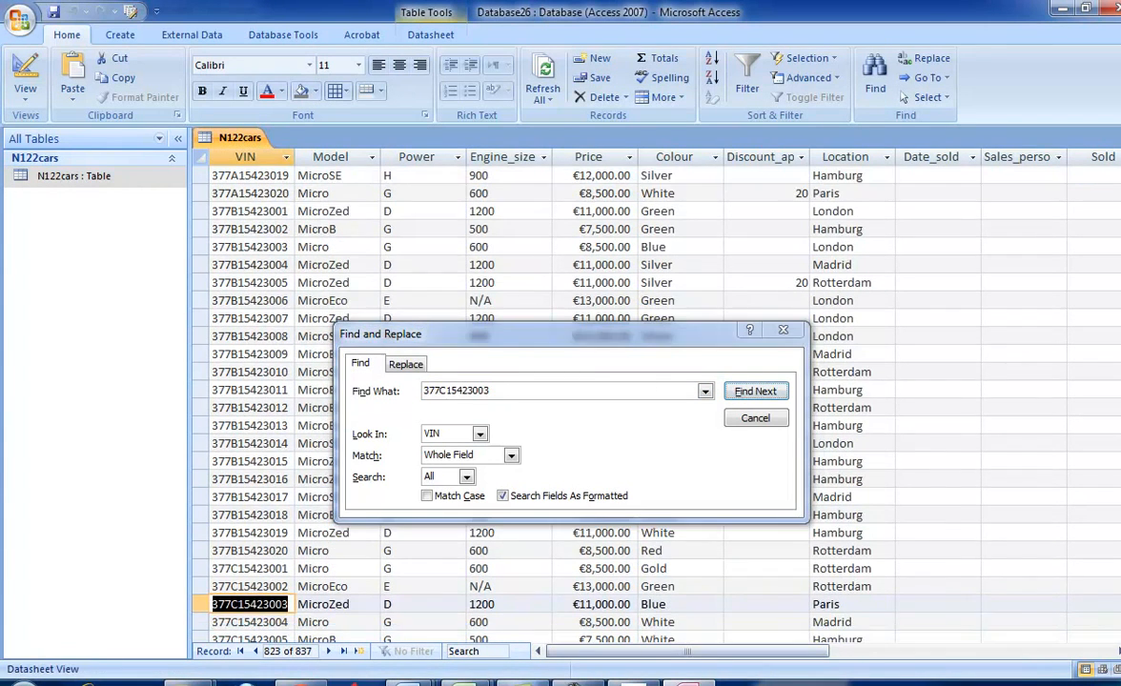
pyautogui.moveTo(575, 332); pyautogui.dragTo(610, 207)
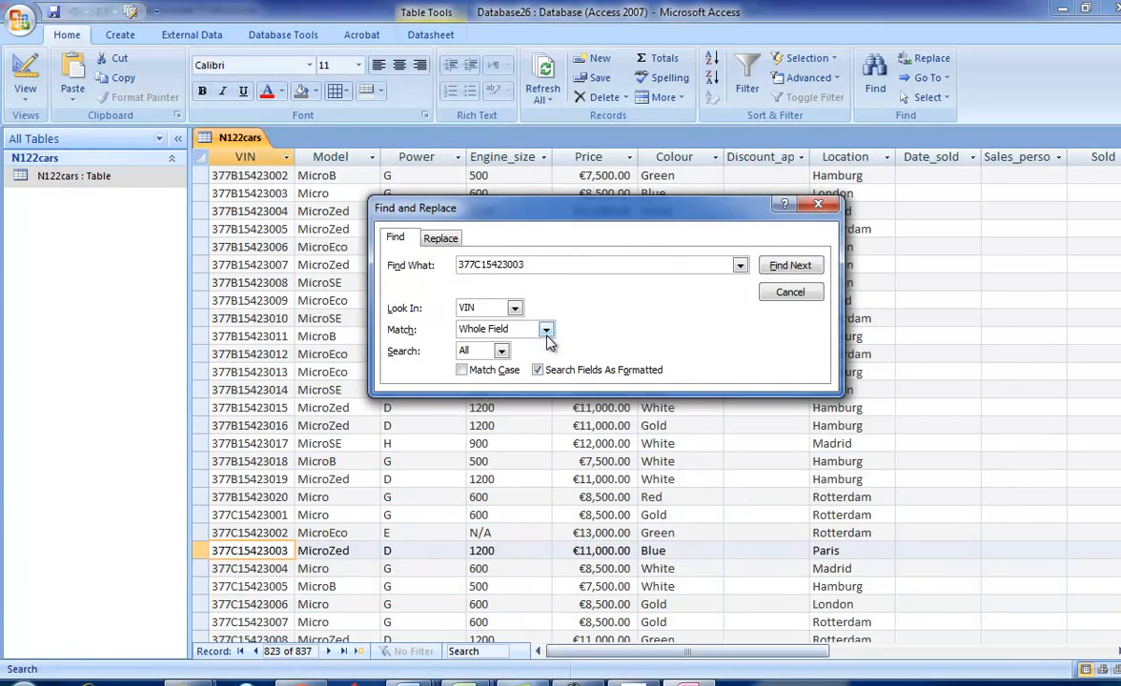
pyautogui.click(630, 682)
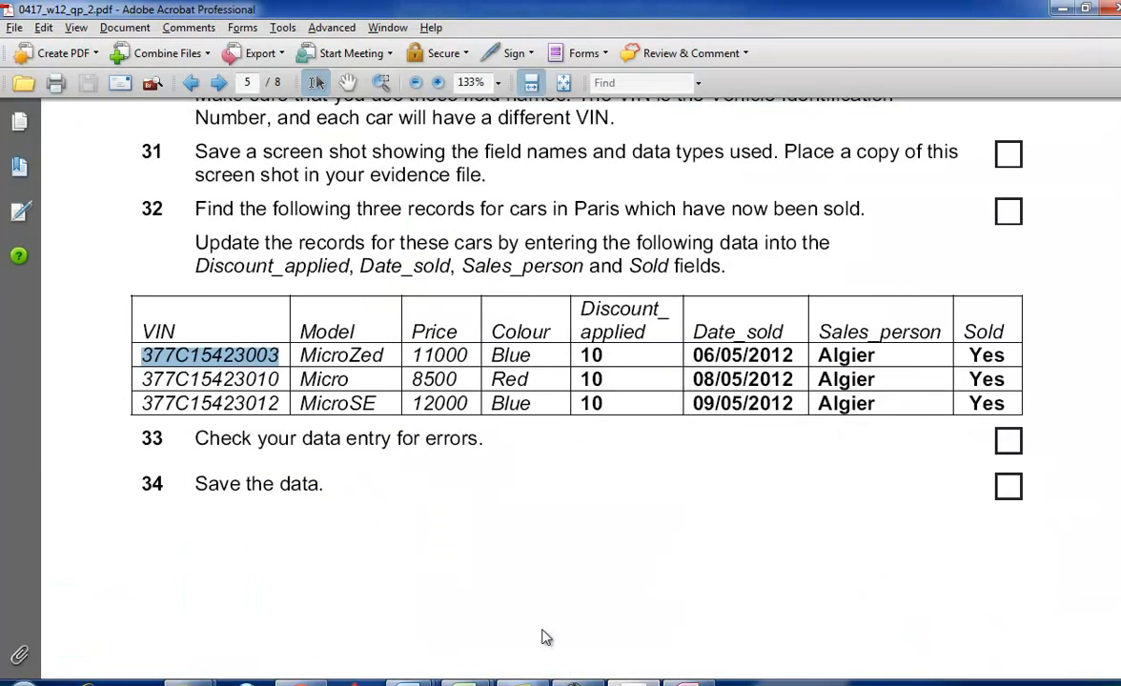
pyautogui.moveTo(627, 357); pyautogui.dragTo(576, 356)
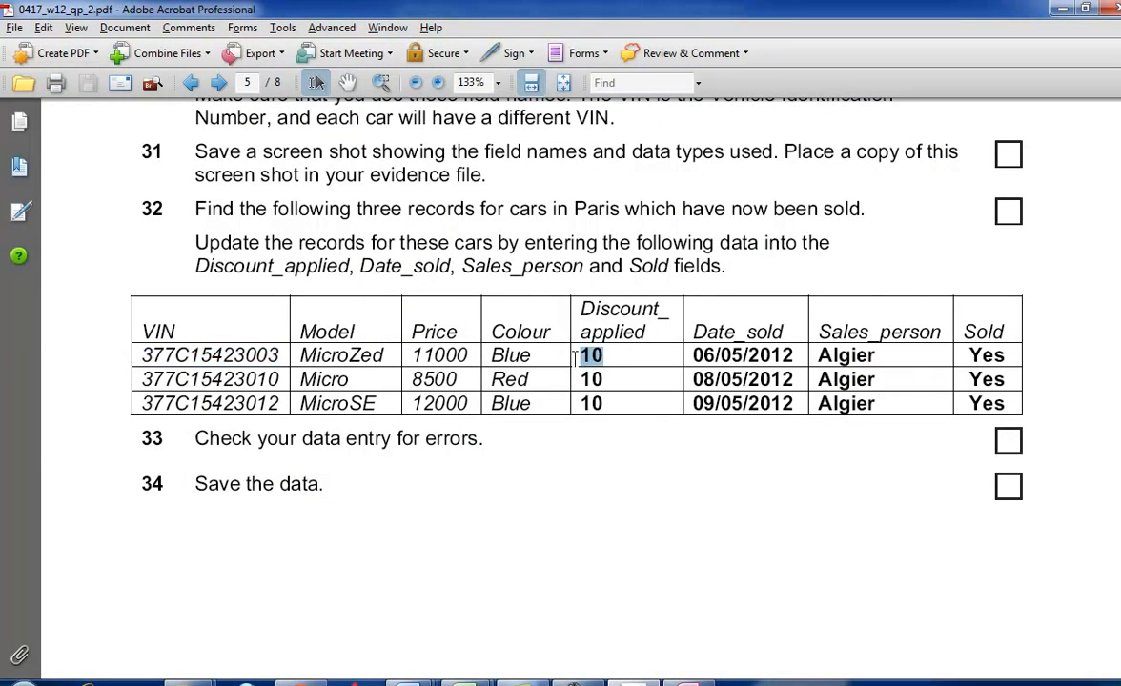
pyautogui.hotkey('alt', 'Tab')
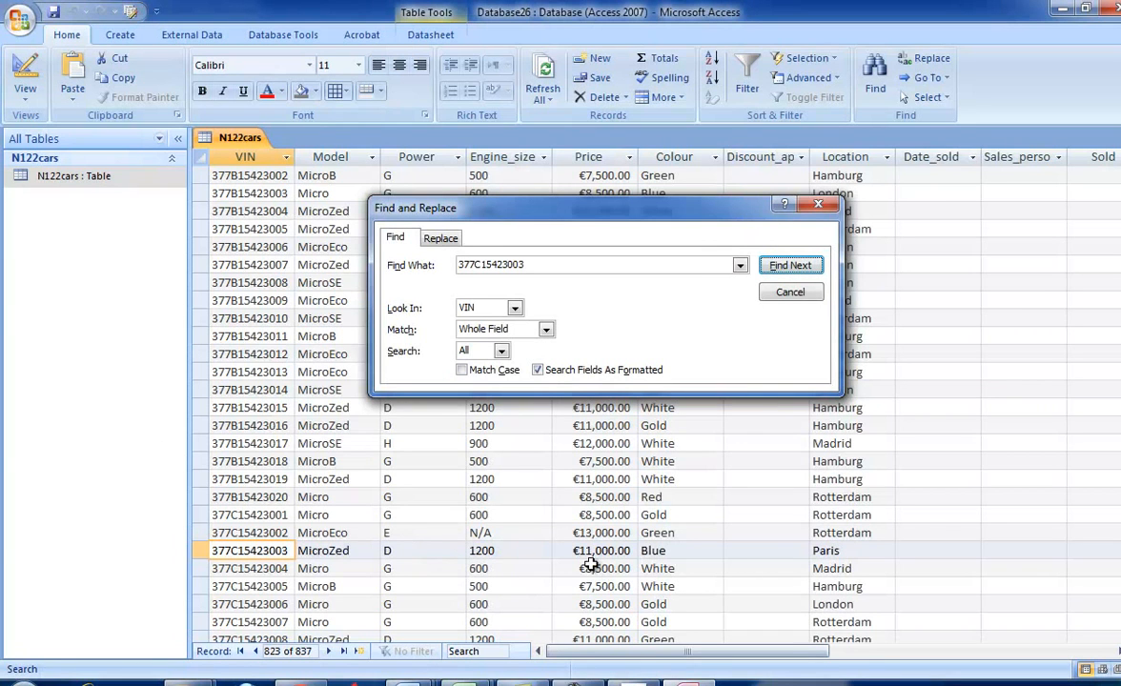
pyautogui.moveTo(624, 222); pyautogui.dragTo(504, 196)
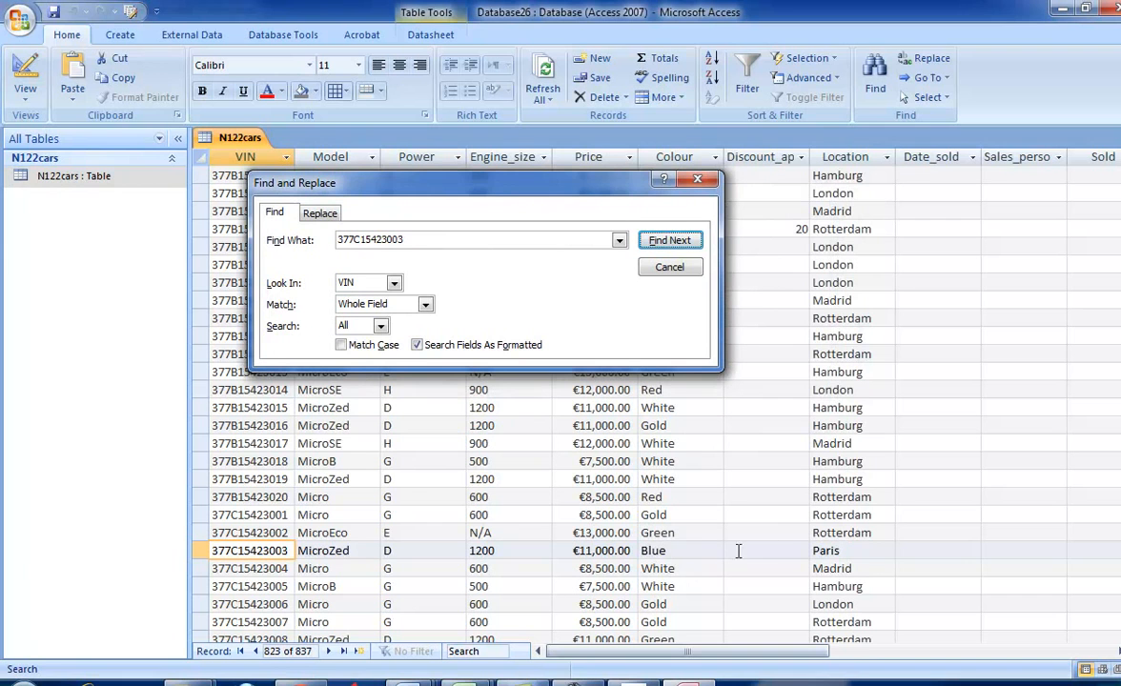
pyautogui.click(789, 552)
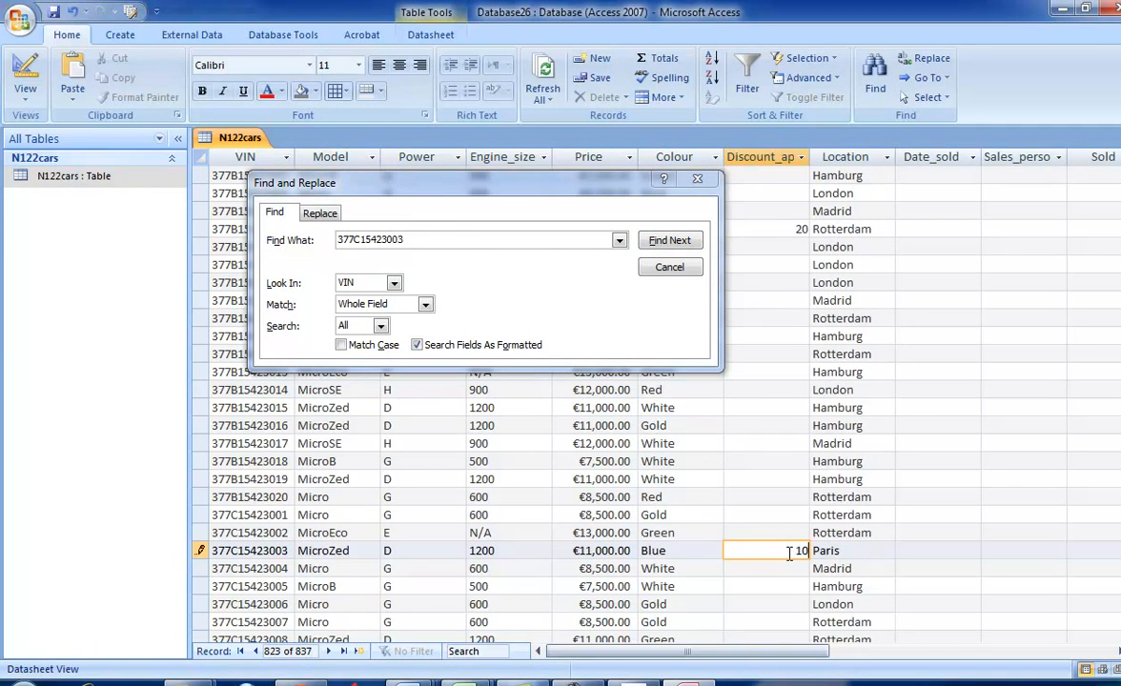
# - Copy the sale date 06/05/2012 from the exam paper into the Date_sold field of car 377C15423003
pyautogui.hotkey('alt', 'Tab')
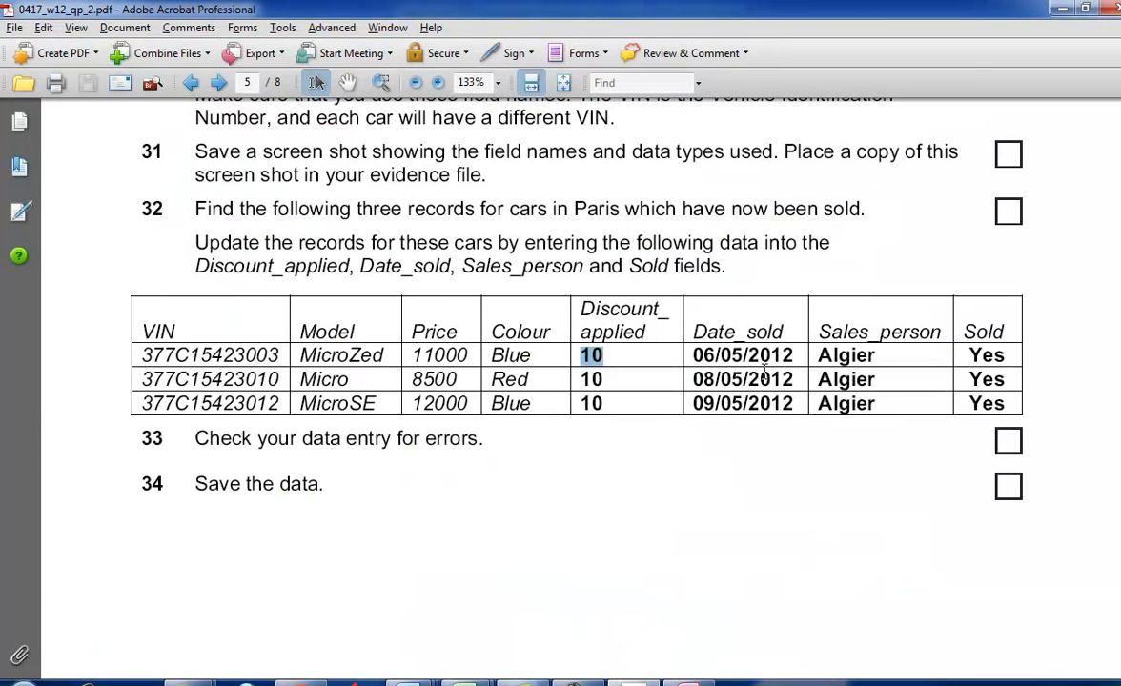
pyautogui.moveTo(795, 354); pyautogui.dragTo(692, 356)
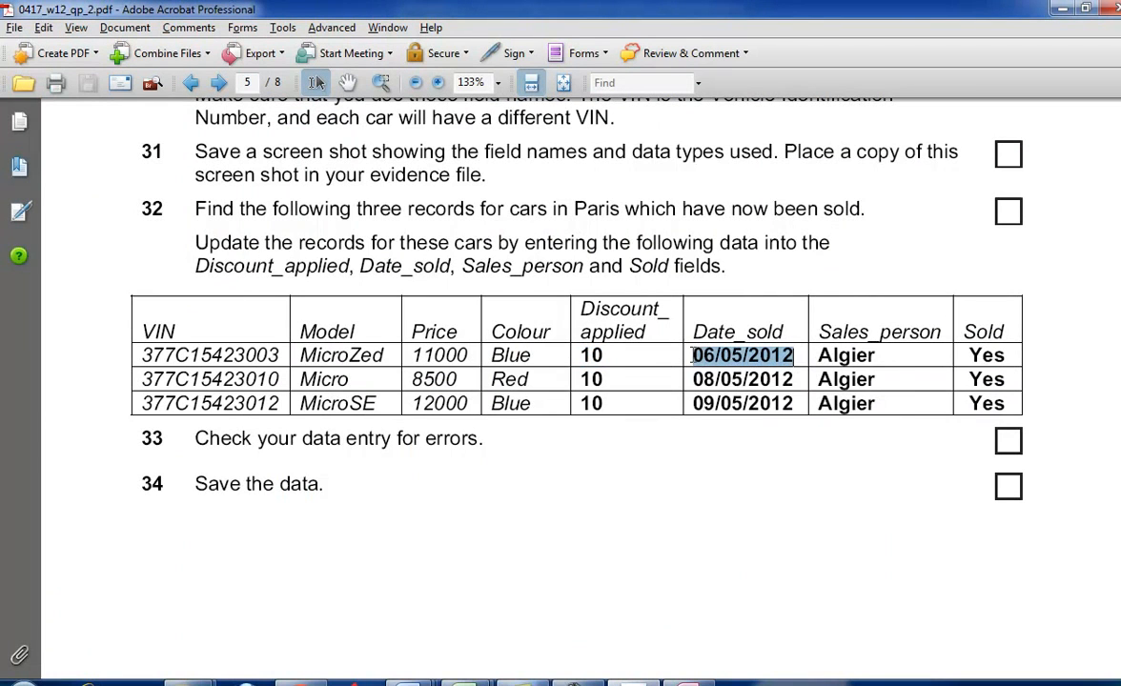
pyautogui.rightClick(693, 356)
pyautogui.click(709, 371)
pyautogui.hotkey('alt', 'Tab')
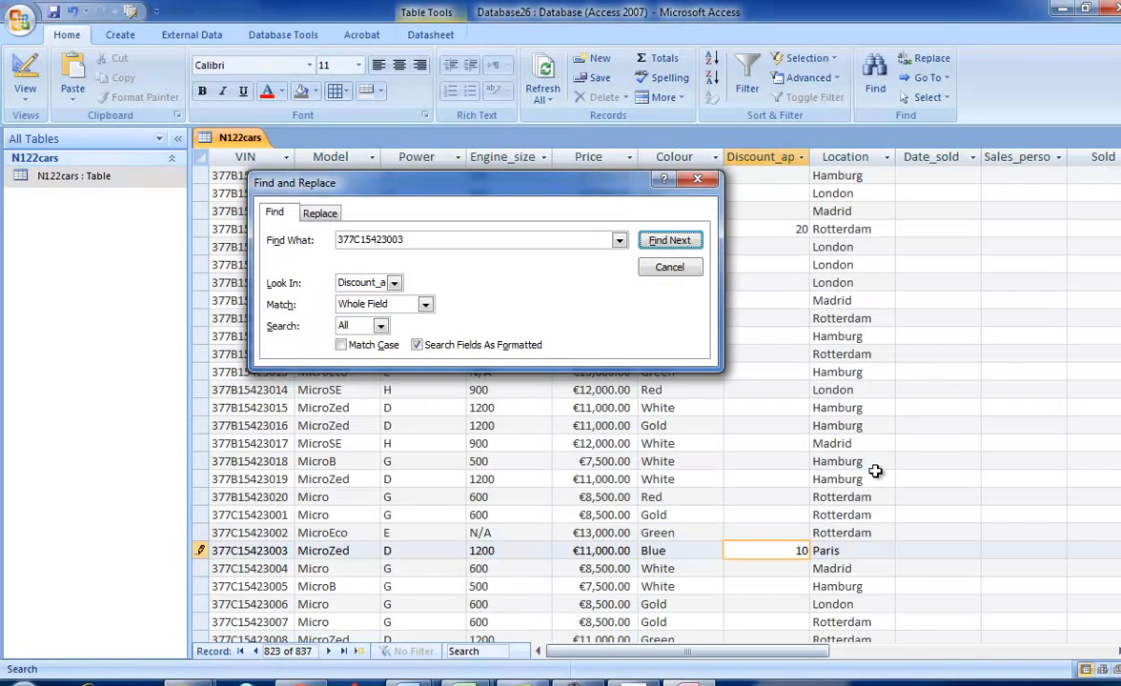
pyautogui.moveTo(813, 657)
pyautogui.mouseDown()
pyautogui.moveTo(891, 664)
pyautogui.moveTo(812, 660)
pyautogui.moveTo(832, 659)
pyautogui.mouseUp()
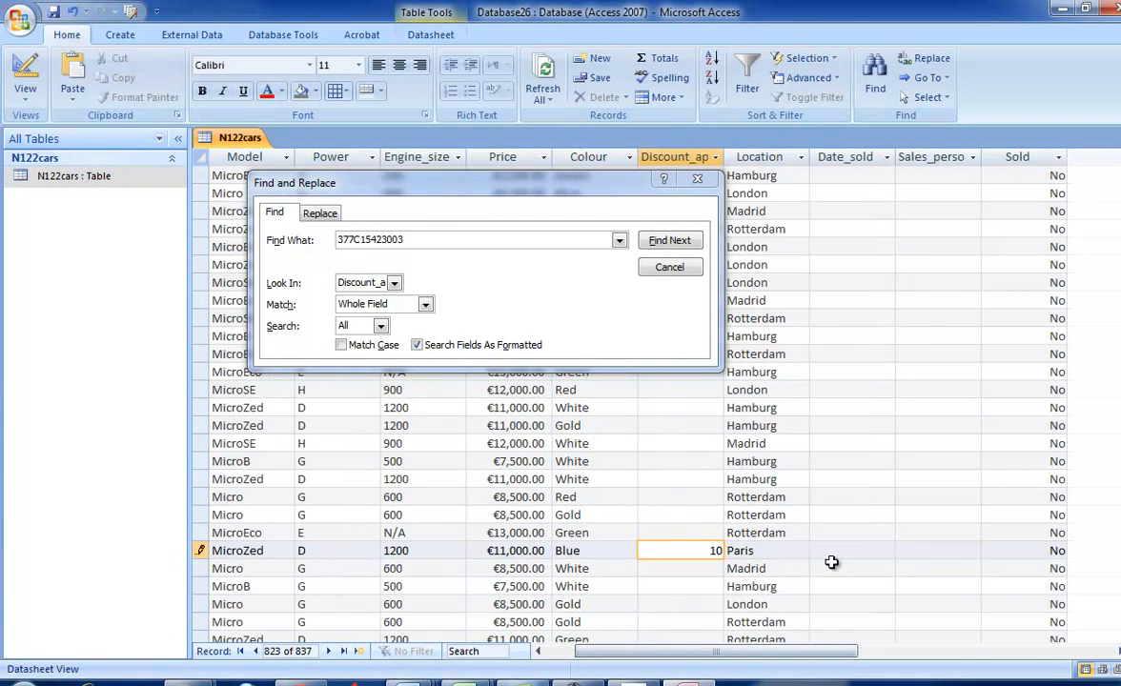
pyautogui.click(833, 556)
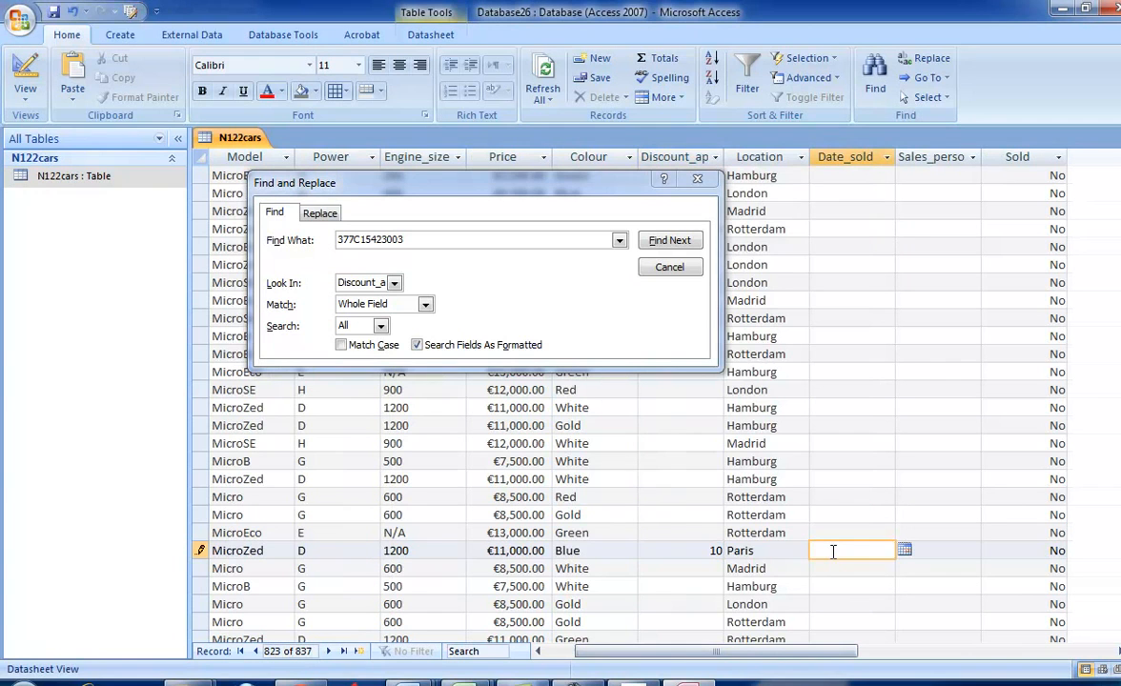
pyautogui.hotkey('ctrl', 'v')
# - Copy the salesperson's name from the first row of the exam paper's table into the Sales_person field of car 377C15423003
pyautogui.hotkey('alt', 'Tab')
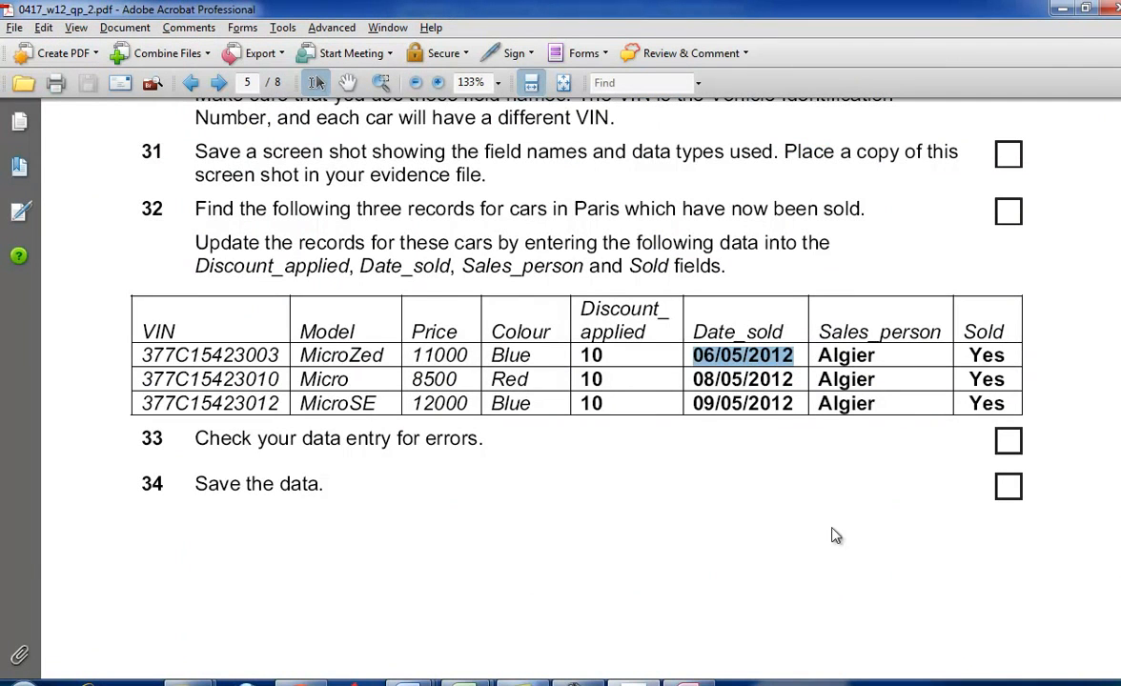
pyautogui.moveTo(872, 362); pyautogui.dragTo(803, 355)
pyautogui.rightClick(764, 334)
pyautogui.click(775, 342)
pyautogui.hotkey('alt', 'Tab')
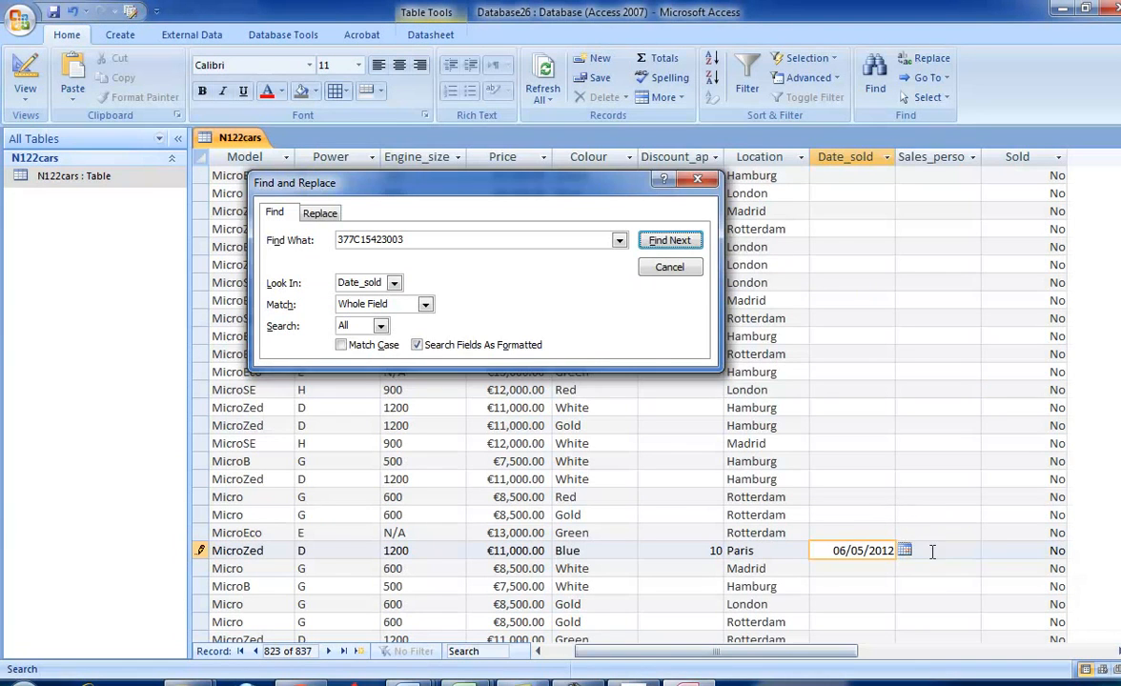
pyautogui.click(931, 551)
pyautogui.rightClick(932, 551)
pyautogui.click(948, 417)
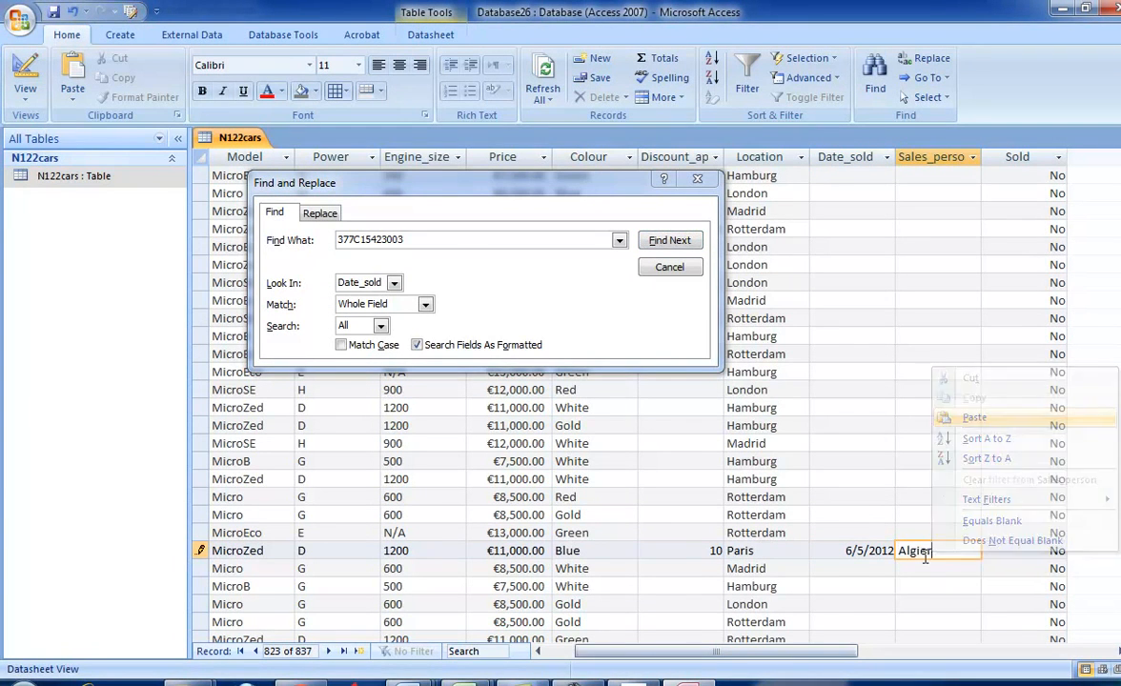
# - Check the required Sold value in the exam paper and set the Sold field of car 377C15423003 to Yes
pyautogui.hotkey('alt', 'Tab')
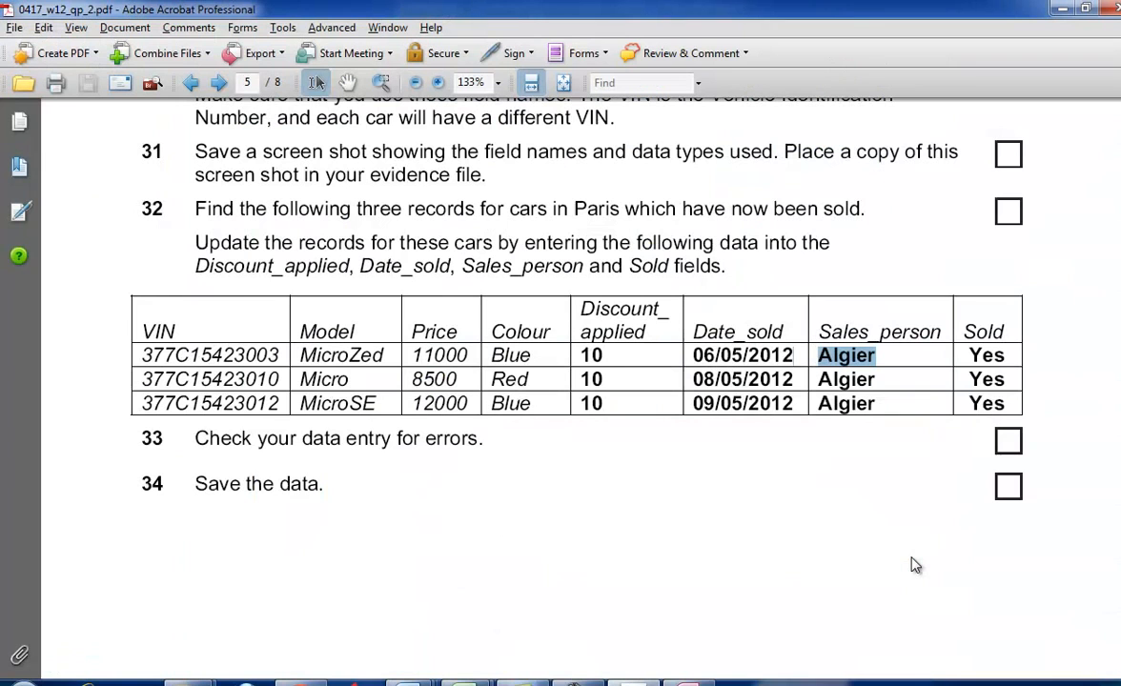
pyautogui.moveTo(1007, 354); pyautogui.dragTo(956, 354)
pyautogui.click(987, 378)
pyautogui.hotkey('alt', 'Tab')
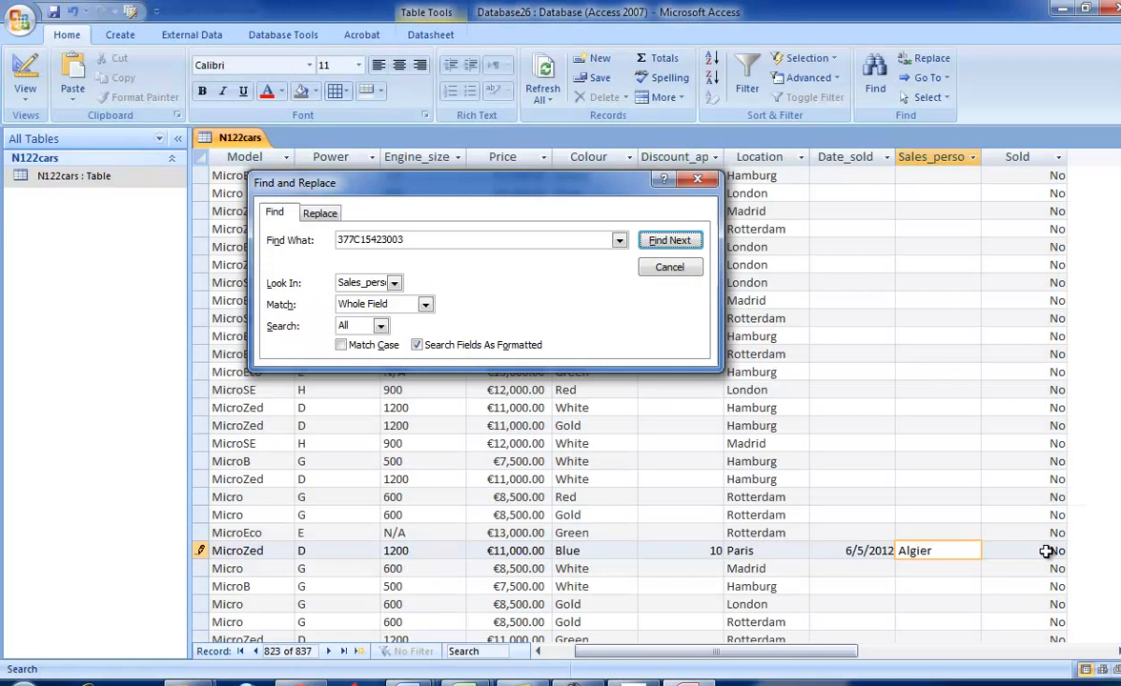
pyautogui.click(1037, 551)
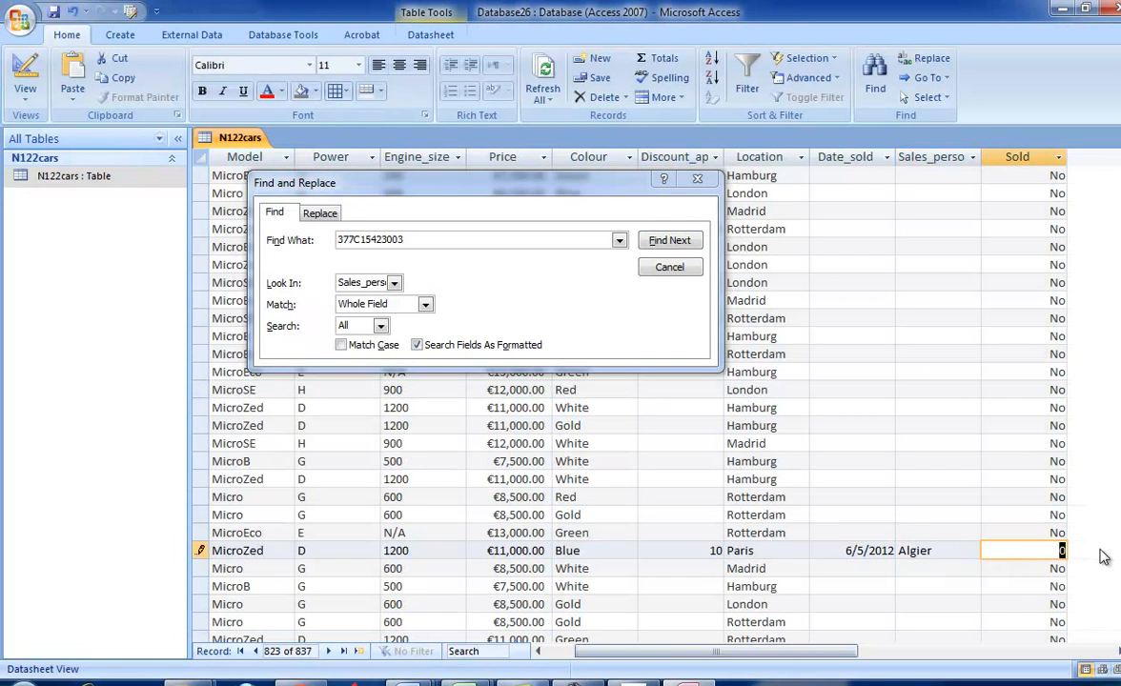
pyautogui.write('YEs')
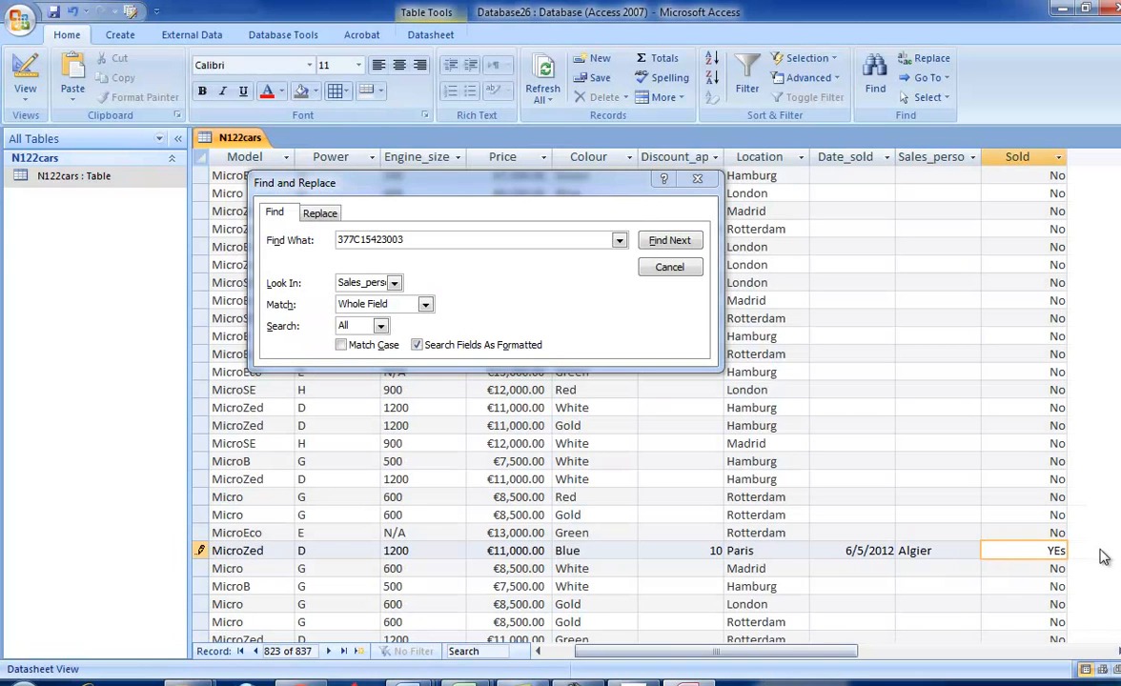
pyautogui.press('BackSpace')
pyautogui.press('BackSpace')
# - Copy VIN 377C15423010 from the exam paper into the record search and find it in the VIN field
pyautogui.hotkey('alt', 'Tab')
pyautogui.moveTo(288, 379); pyautogui.dragTo(141, 380)
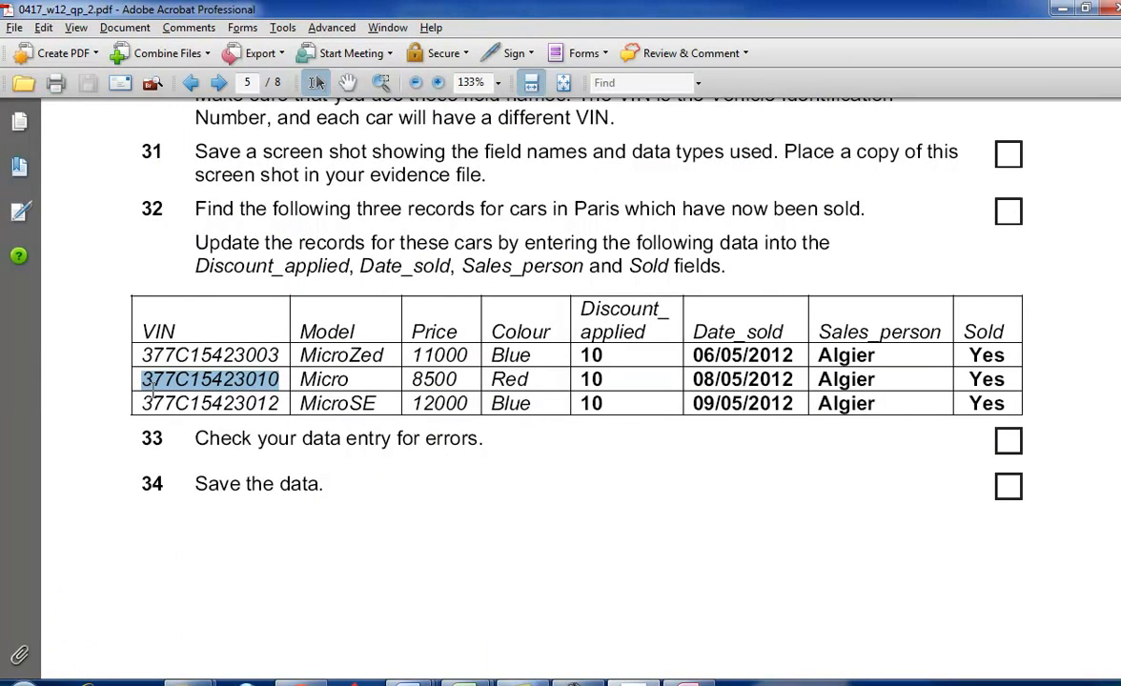
pyautogui.hotkey('alt', 'Tab')
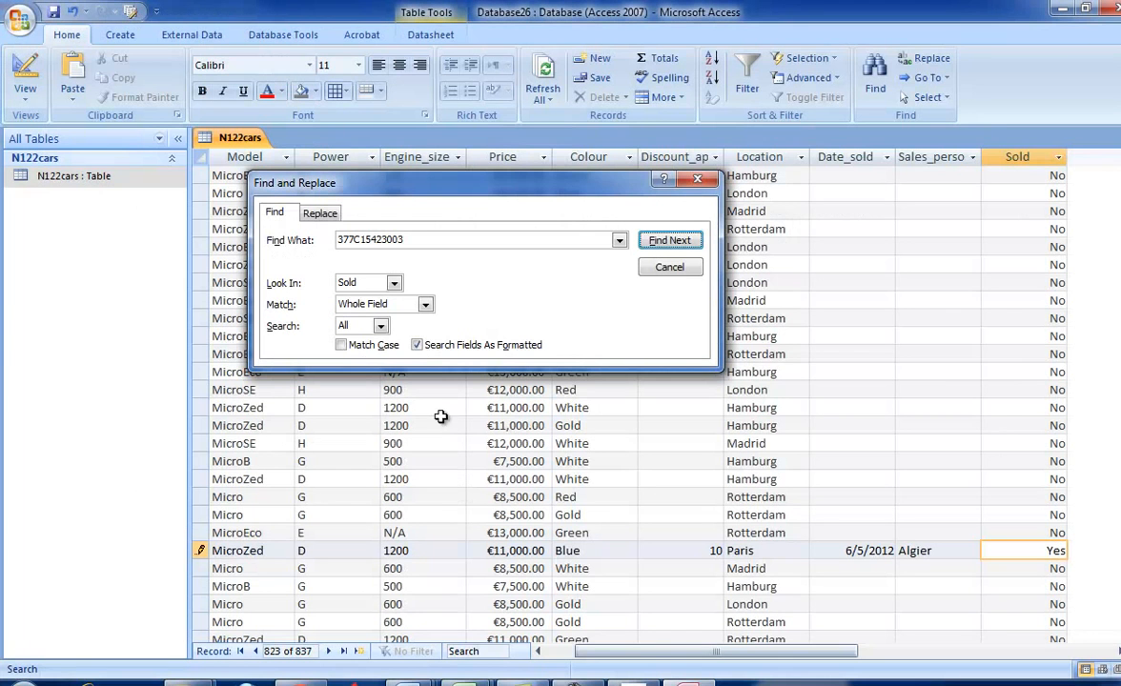
pyautogui.doubleClick(404, 243)
pyautogui.hotkey('ctrl', 'v')
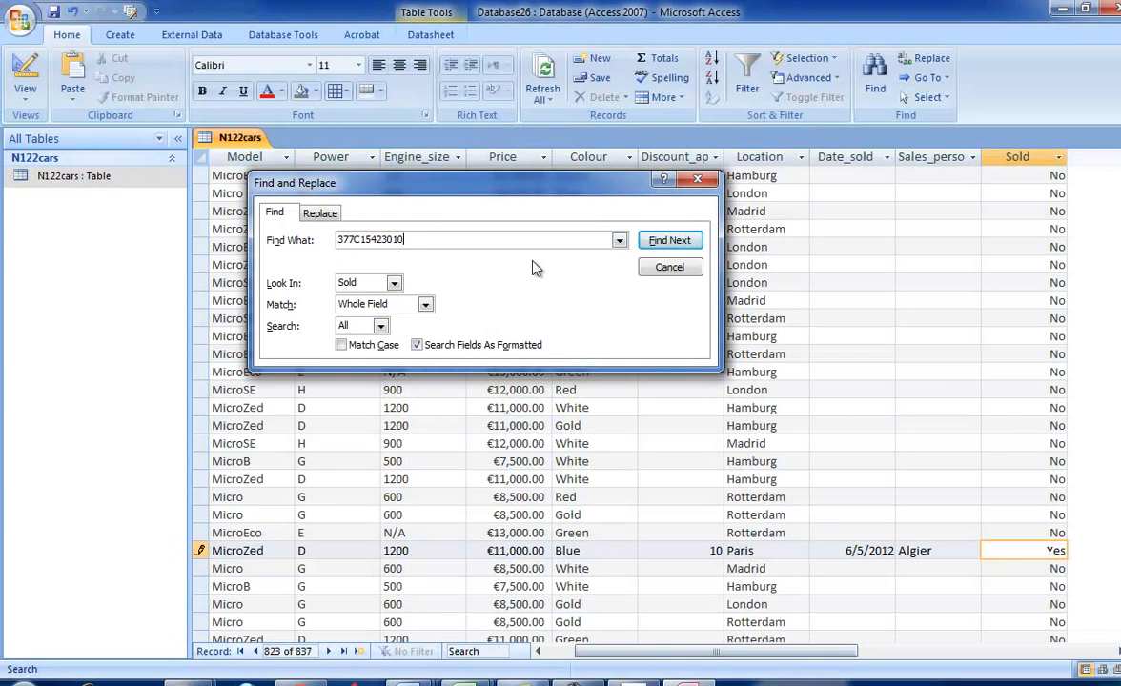
pyautogui.click(668, 240)
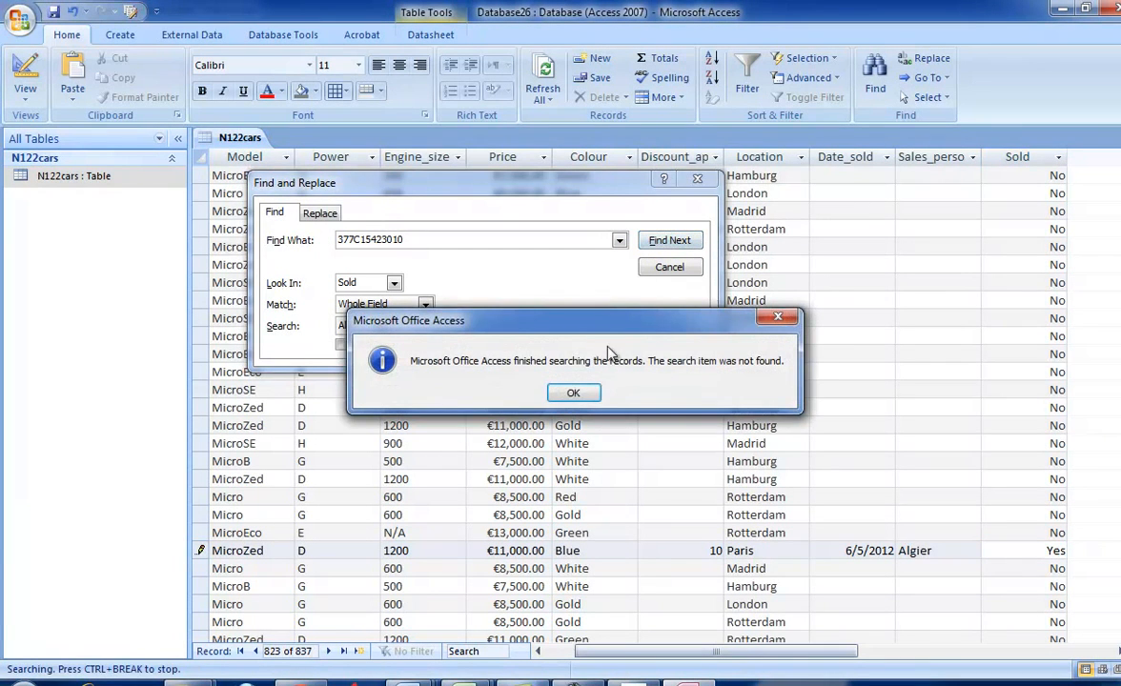
pyautogui.click(573, 393)
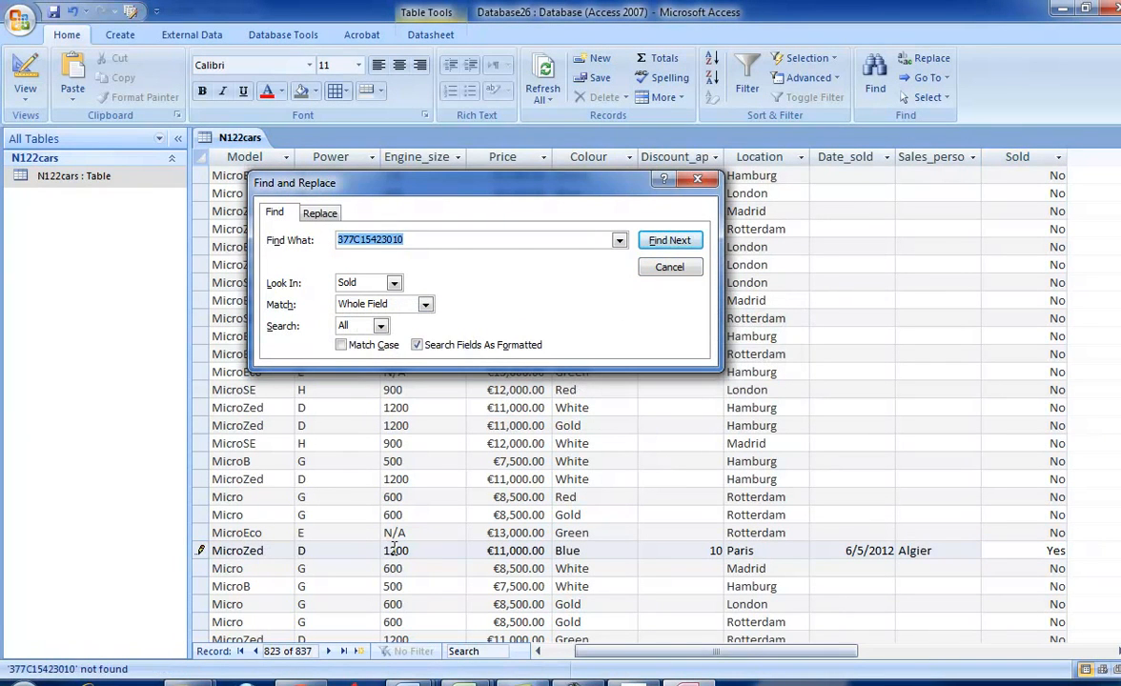
pyautogui.click(536, 651)
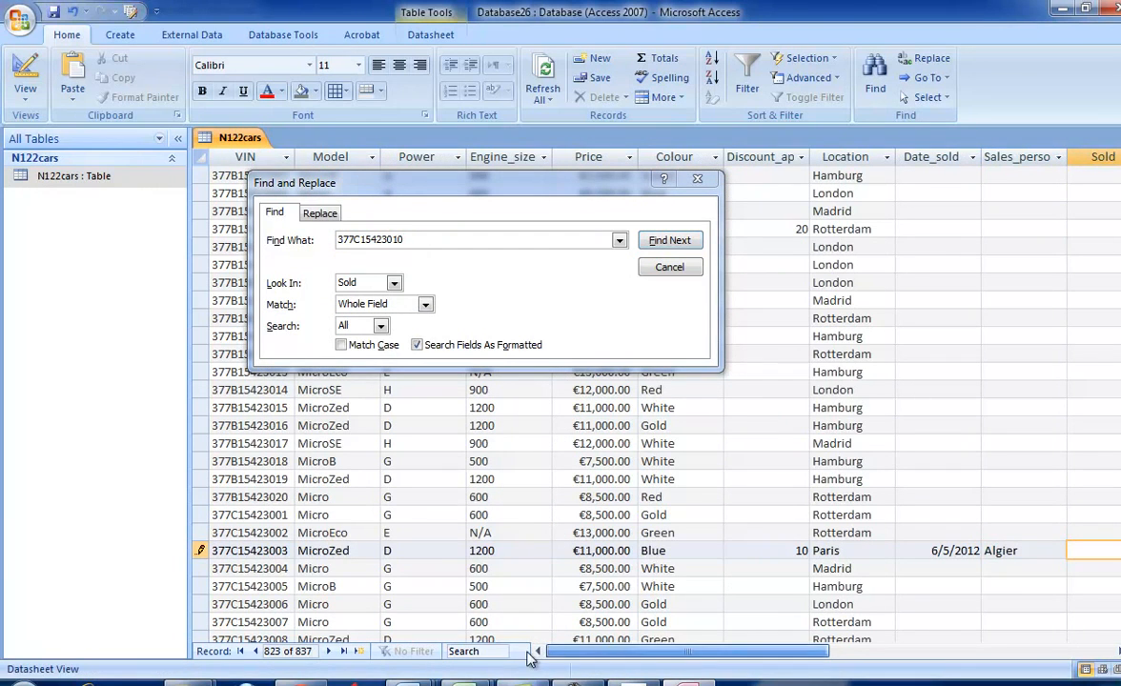
pyautogui.click(290, 547)
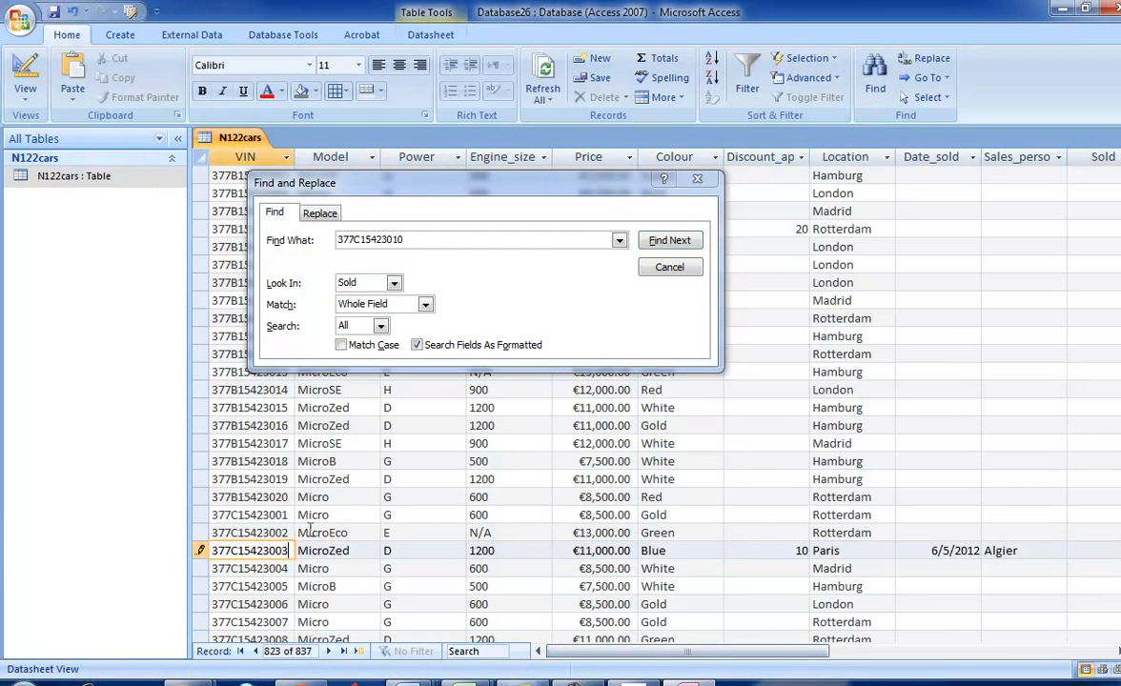
pyautogui.click(653, 241)
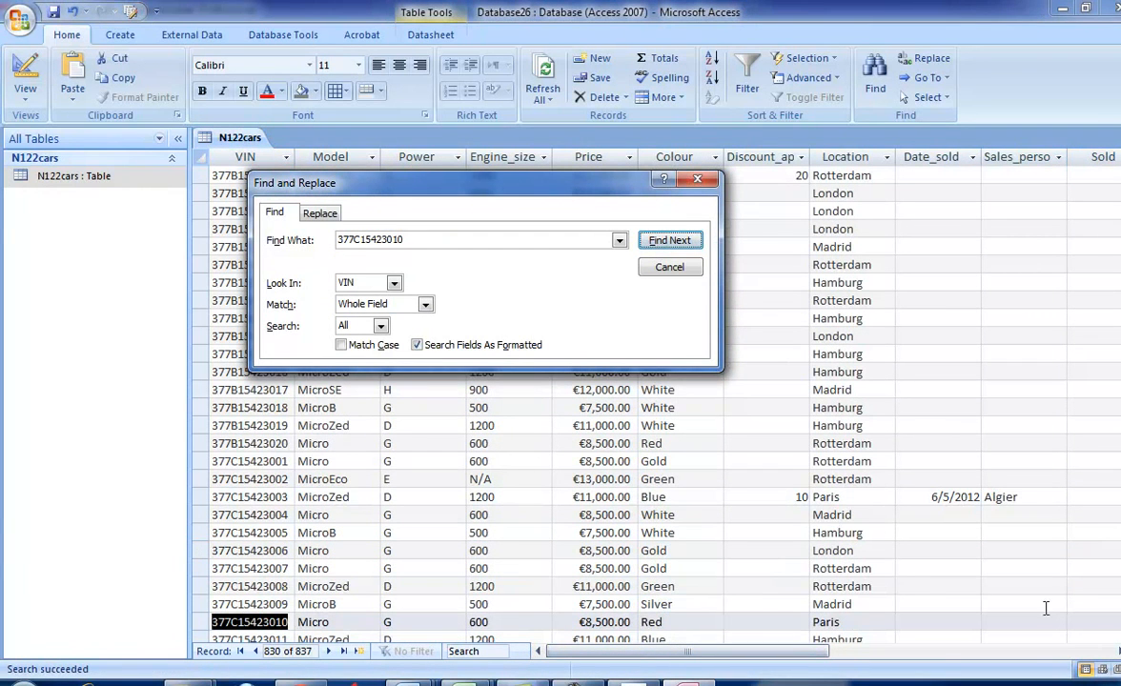
# - Check the required discount in the exam paper and set Discount_applied to 10 for car 377C15423010
pyautogui.scroll(-3, 610, 476)
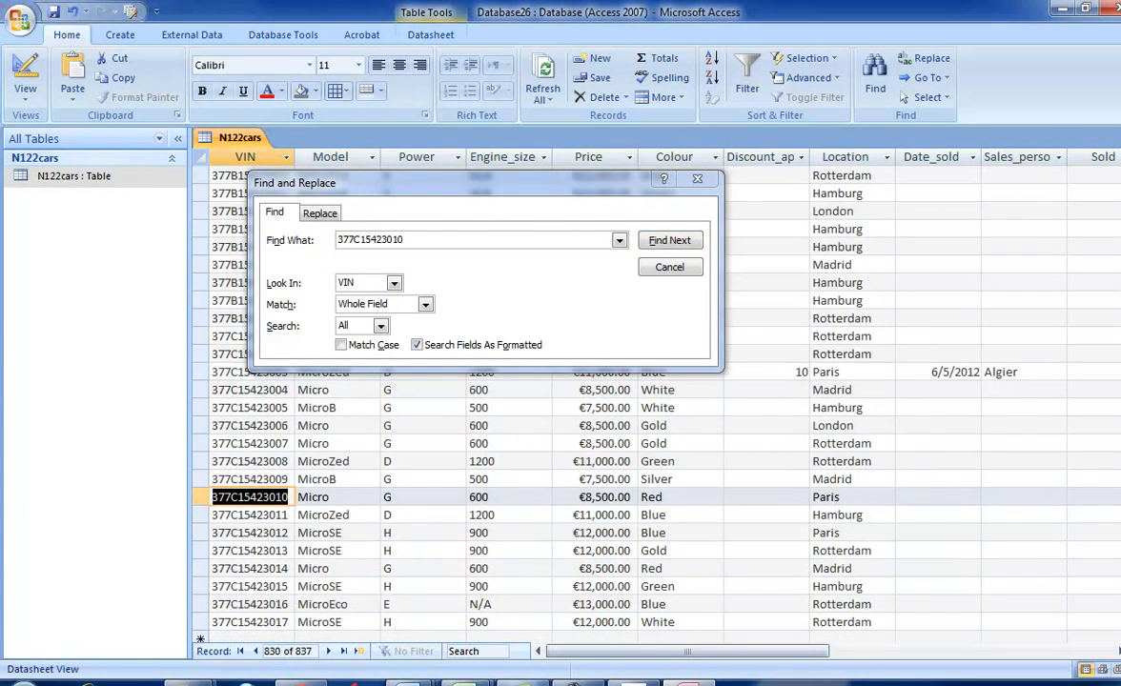
pyautogui.click(633, 682)
pyautogui.click(570, 381)
pyautogui.hotkey('alt', 'Tab')
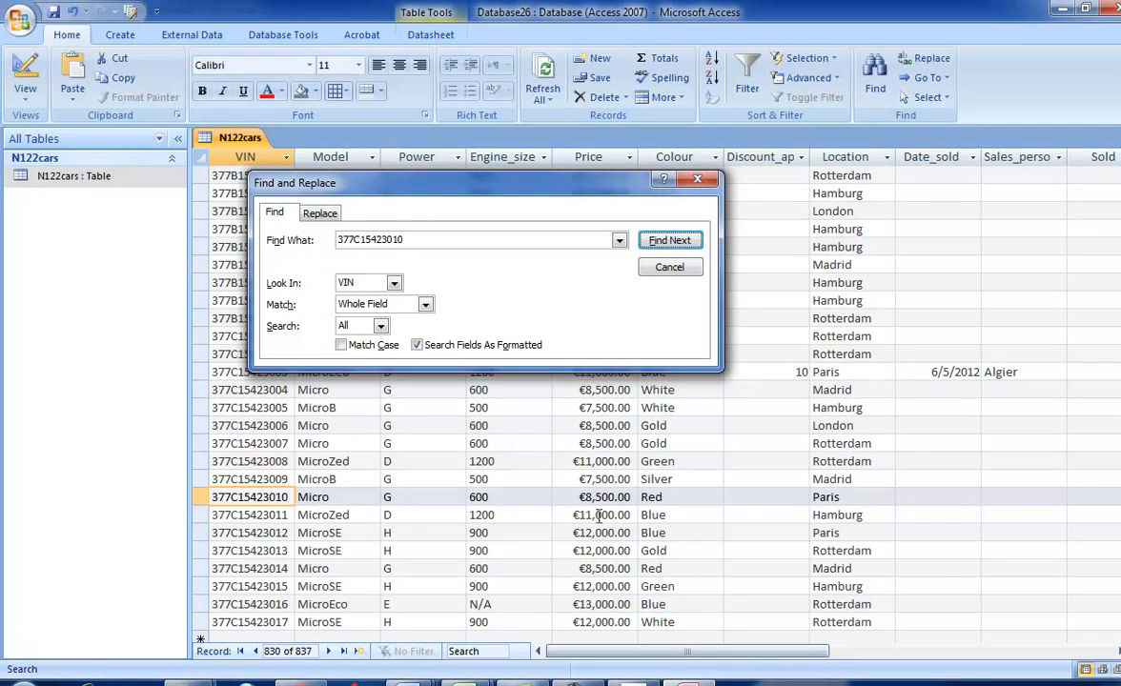
pyautogui.click(754, 495)
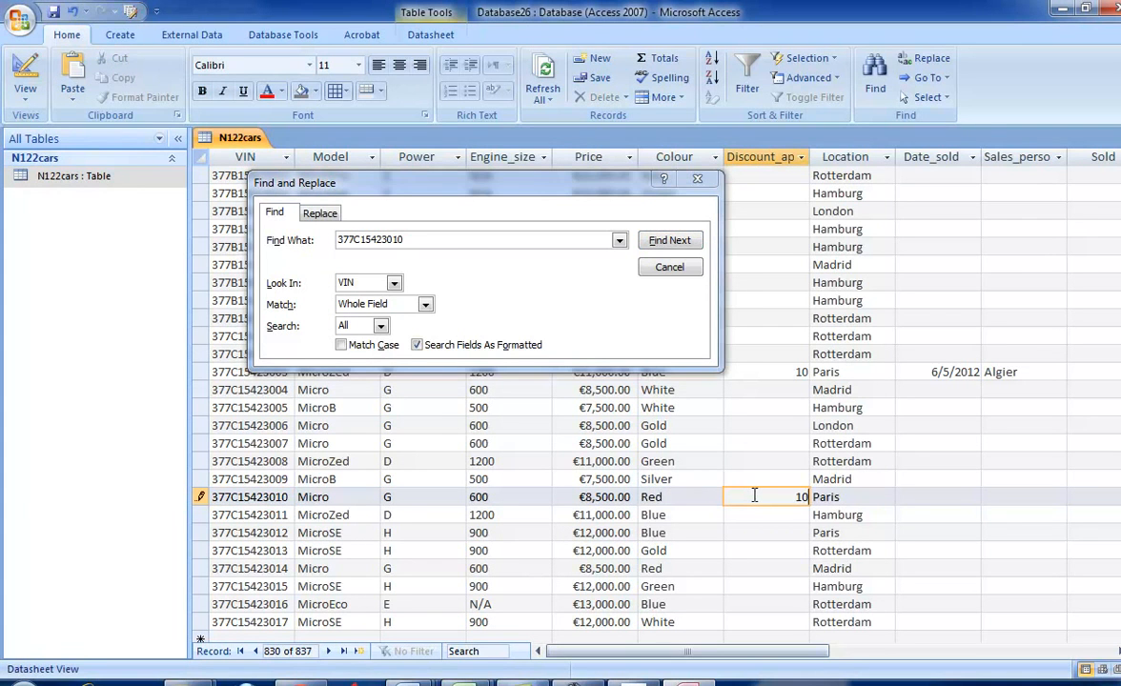
# - Copy the sale date 08/05/2012 from the exam paper into the Date_sold field of car 377C15423010
pyautogui.hotkey('alt', 'Tab')
pyautogui.moveTo(798, 380); pyautogui.dragTo(671, 373)
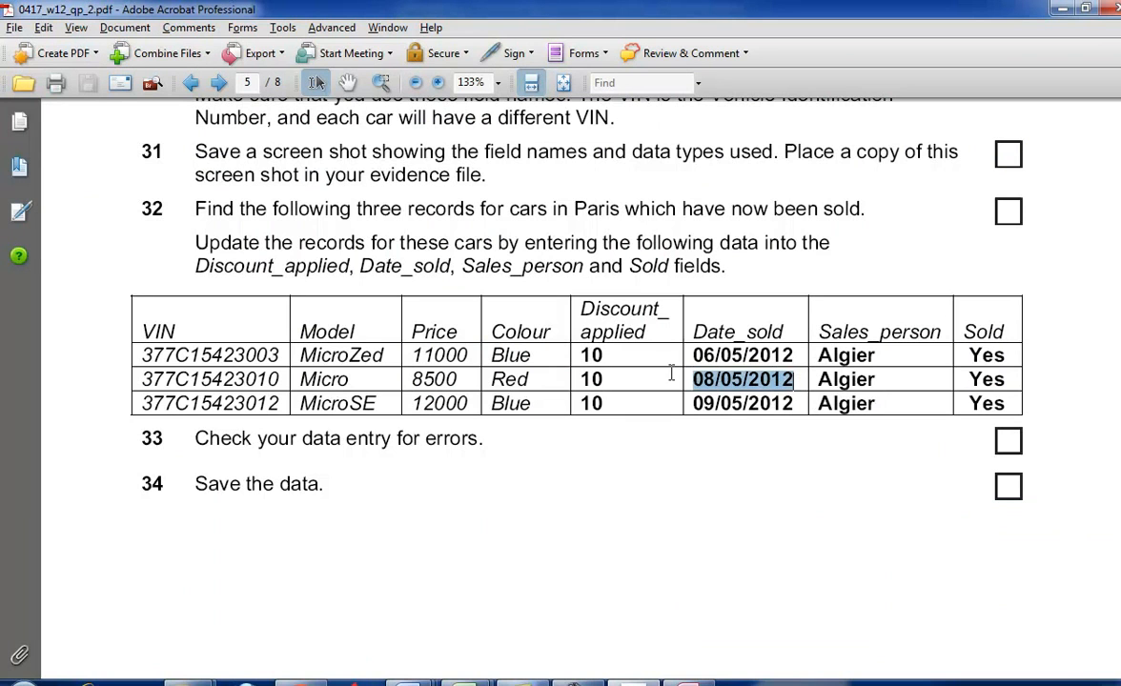
pyautogui.hotkey('alt', 'Tab')
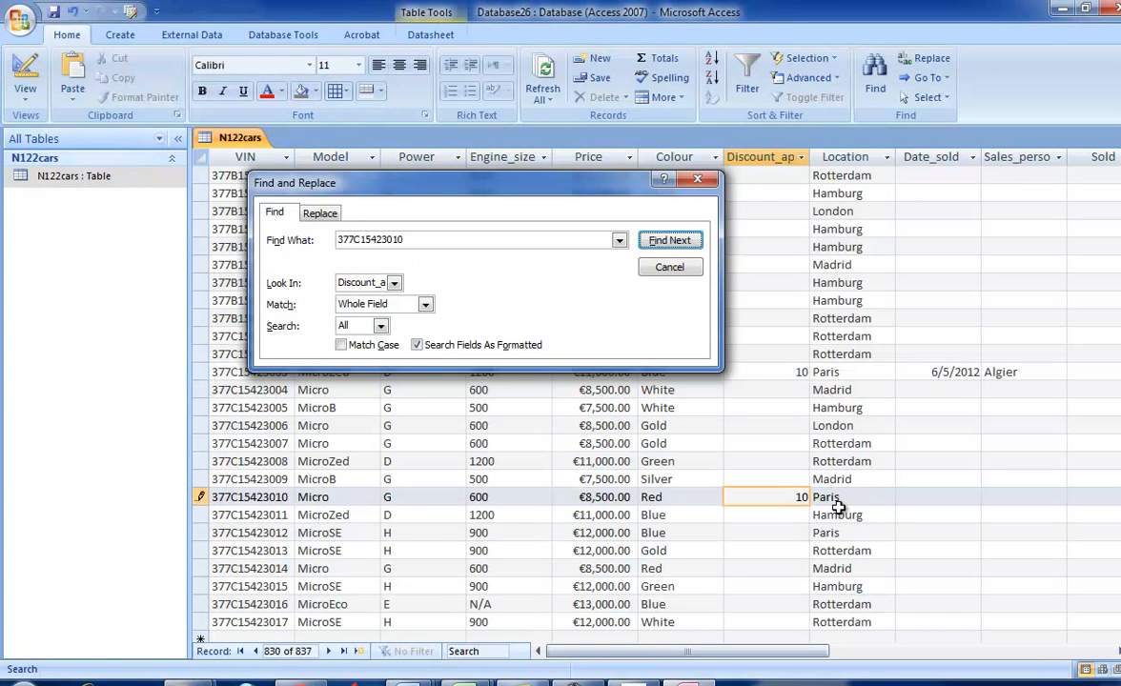
pyautogui.click(910, 495)
pyautogui.hotkey('ctrl', 'v')
# - Copy the salesperson's name from the record of car 377C15423003 into the Sales_person field of car 377C15423010
pyautogui.hotkey('alt', 'Tab')
pyautogui.hotkey('alt', 'Tab')
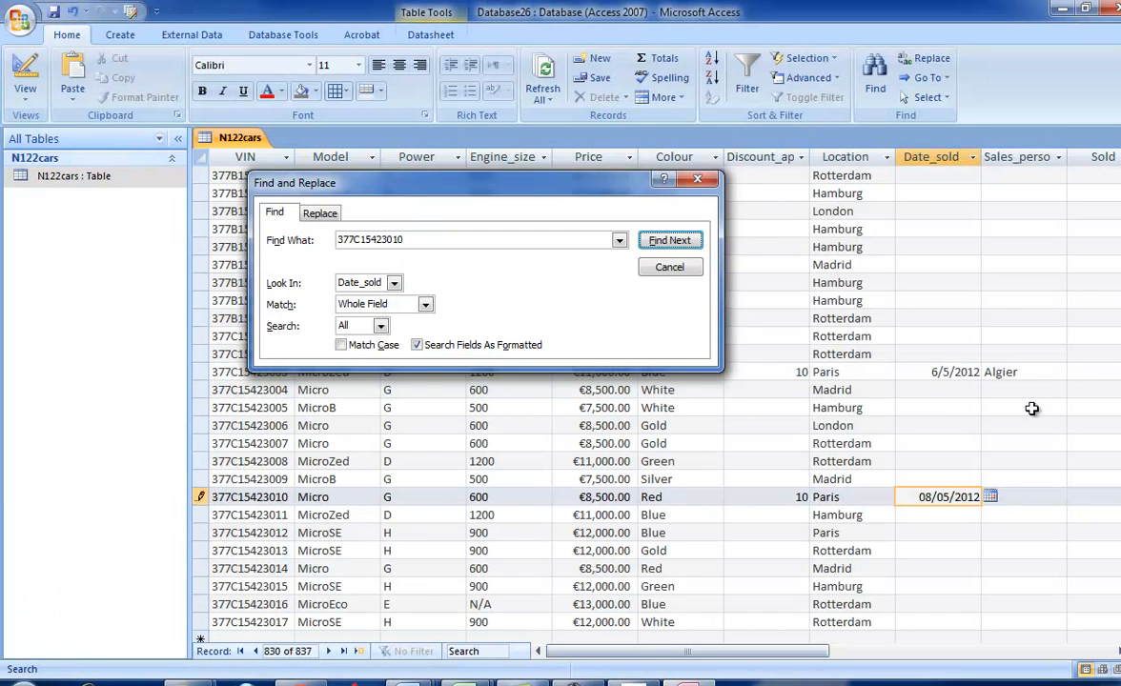
pyautogui.doubleClick(1023, 374)
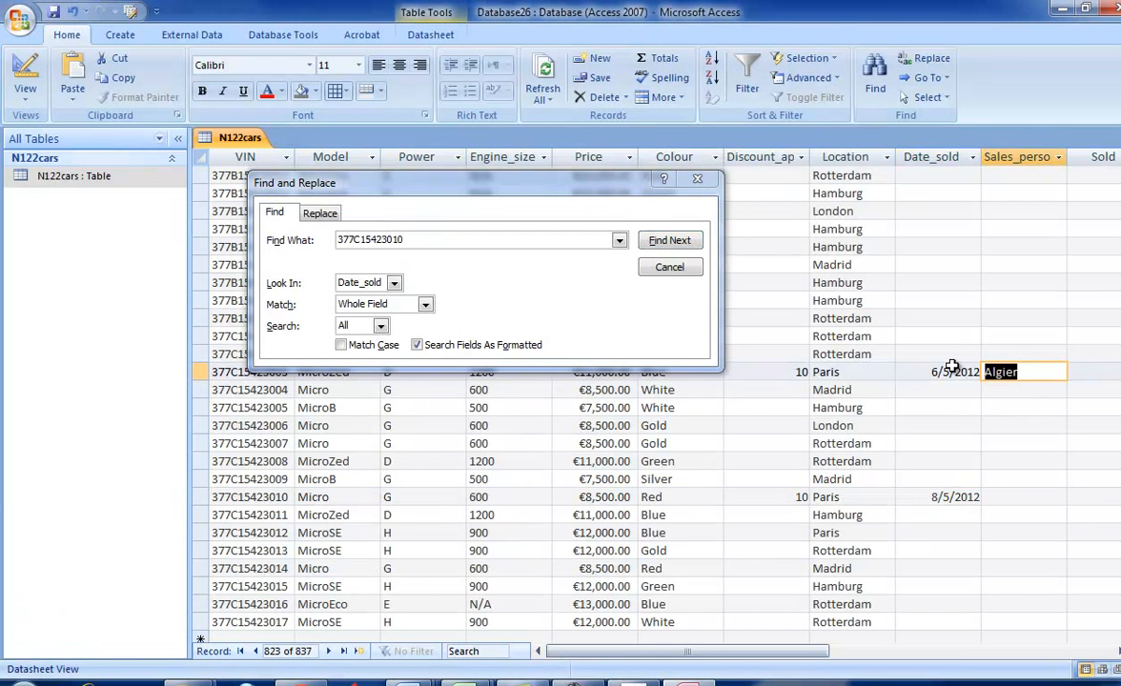
pyautogui.click(996, 496)
pyautogui.hotkey('ctrl', 'v')
# - Check the required Sold value in the exam paper and set the Sold field of car 377C15423010 to Yes
pyautogui.click(1117, 651)
pyautogui.hotkey('alt', 'Tab')
# - Copy VIN 377C15423012 from the exam paper into the record search and find it in the VIN field
pyautogui.hotkey('alt', 'Tab')
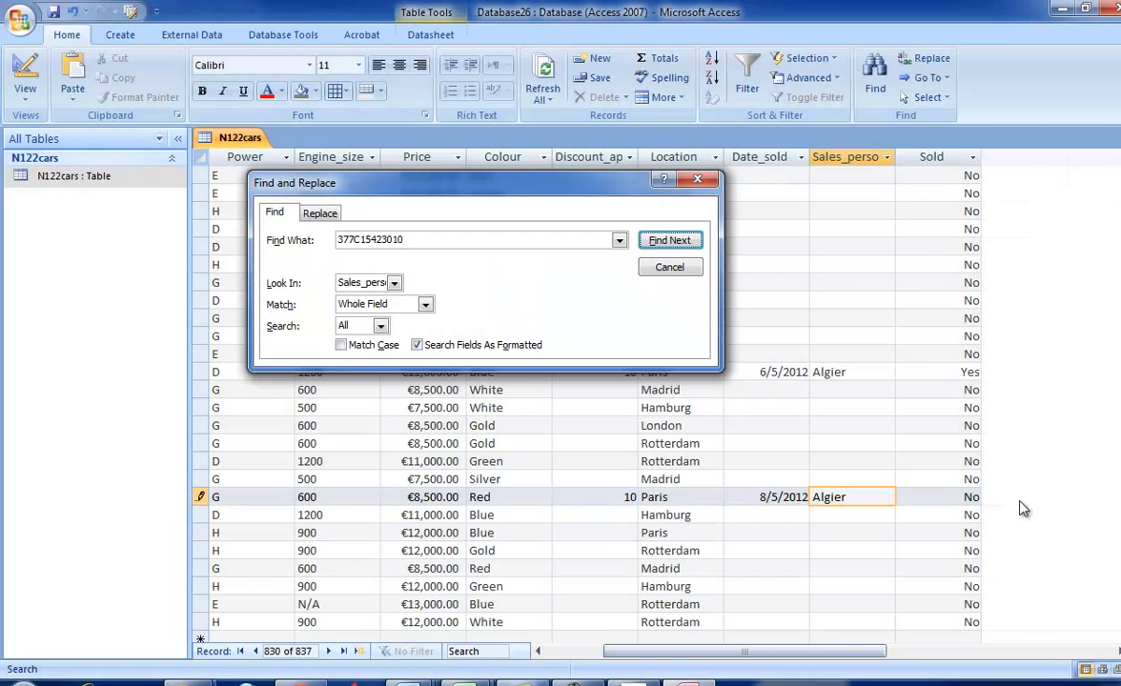
pyautogui.doubleClick(972, 497)
pyautogui.write('Yes')
pyautogui.hotkey('alt', 'Tab')
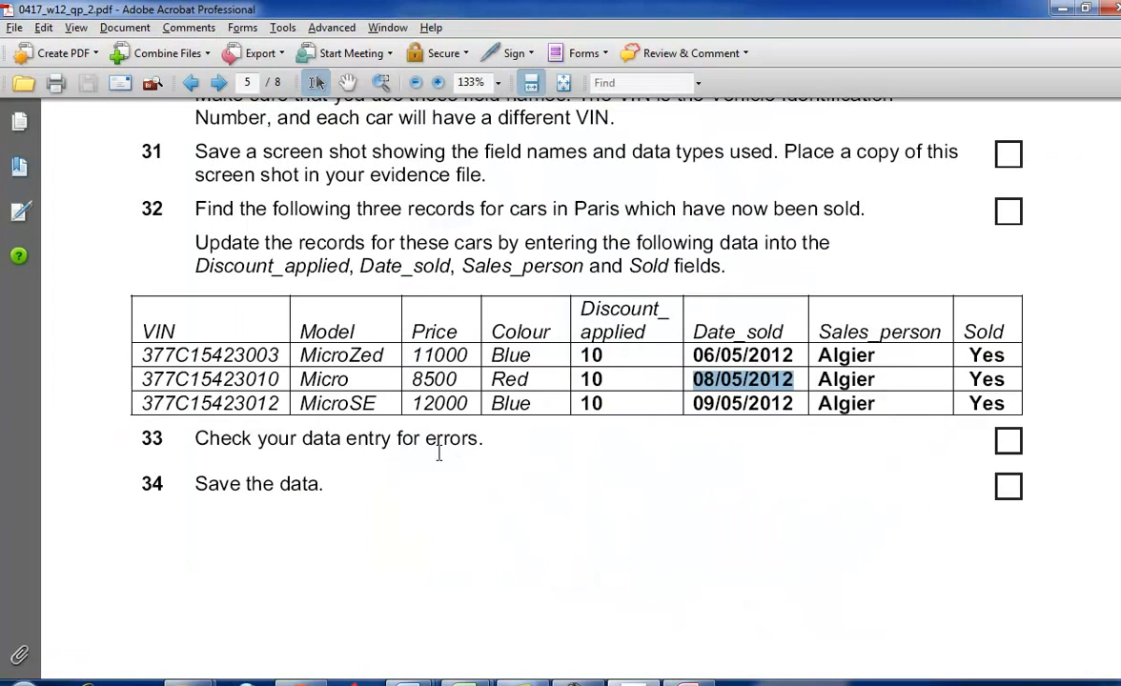
pyautogui.hotkey('alt', 'Tab')
pyautogui.hotkey('alt', 'Tab')
pyautogui.hotkey('alt', 'Tab')
pyautogui.moveTo(295, 401); pyautogui.dragTo(133, 401)
pyautogui.hotkey('ctrl', 'c')
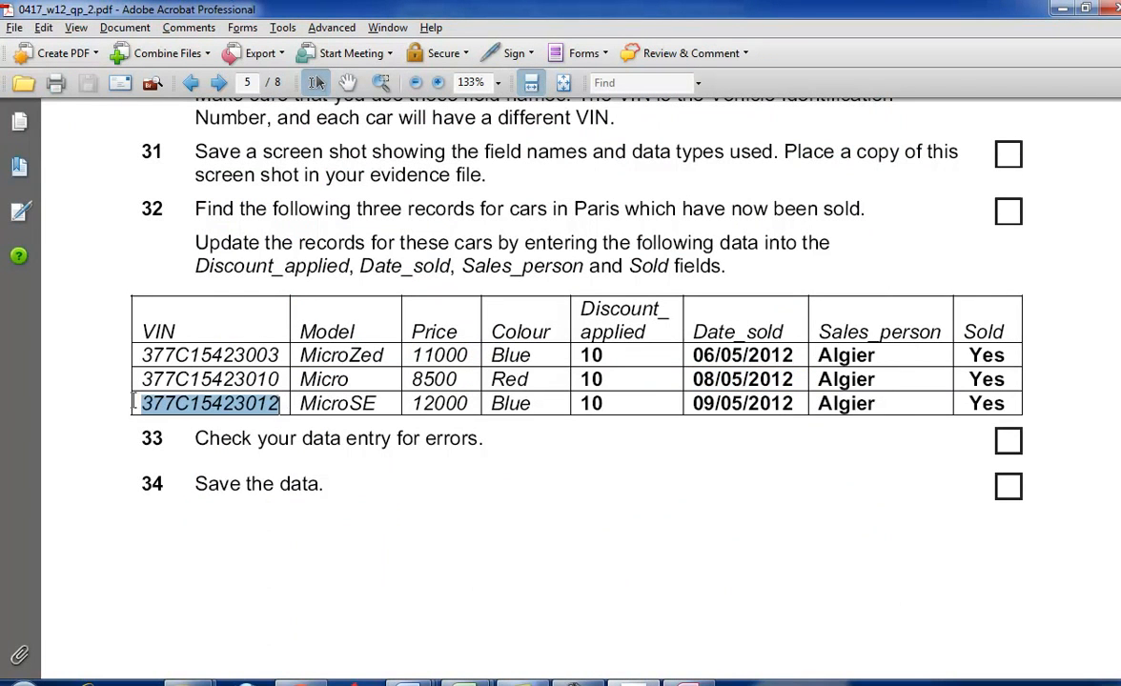
pyautogui.hotkey('alt', 'Tab')
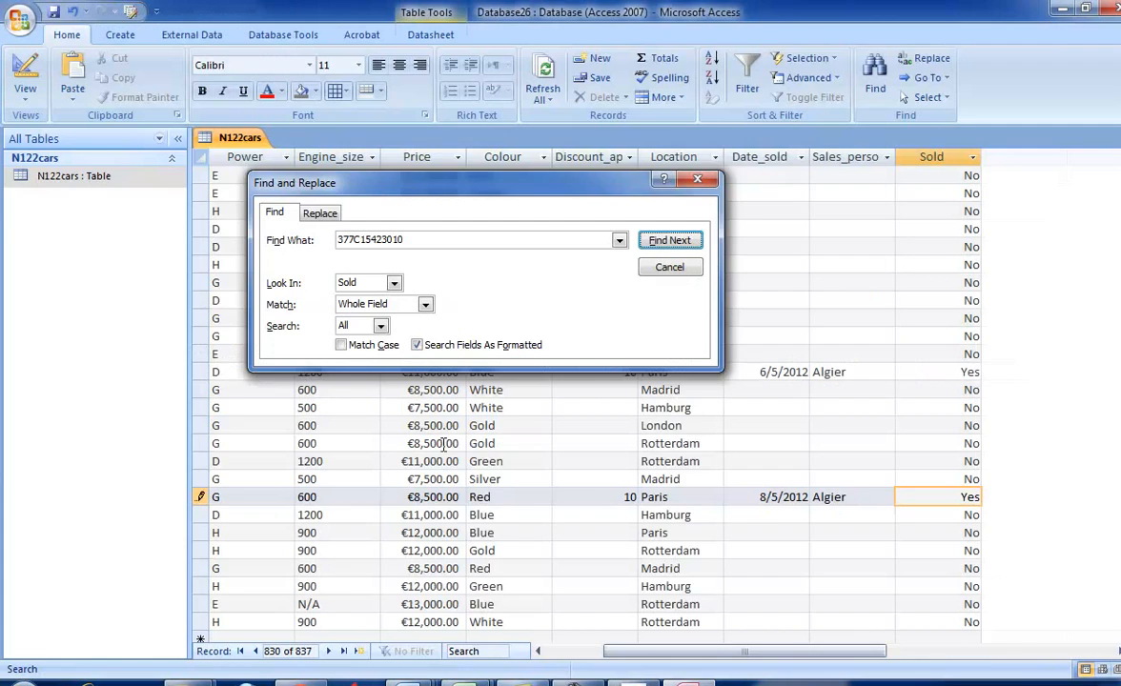
pyautogui.moveTo(701, 651); pyautogui.dragTo(646, 653)
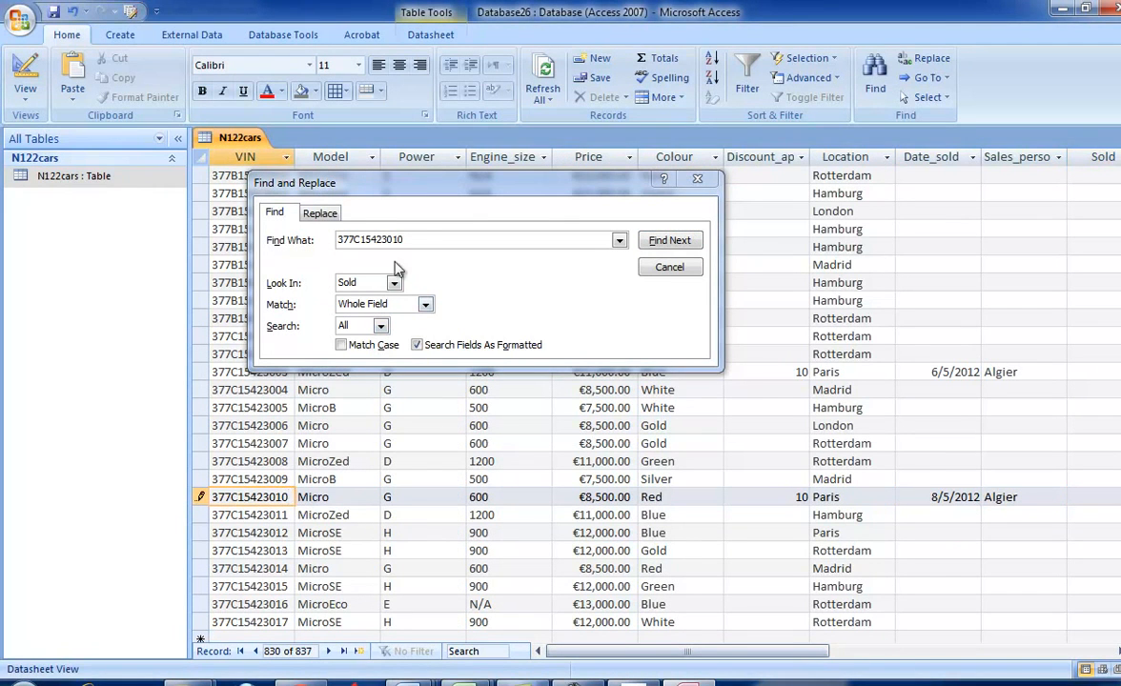
pyautogui.click(374, 225)
pyautogui.hotkey('ctrl', 'v')
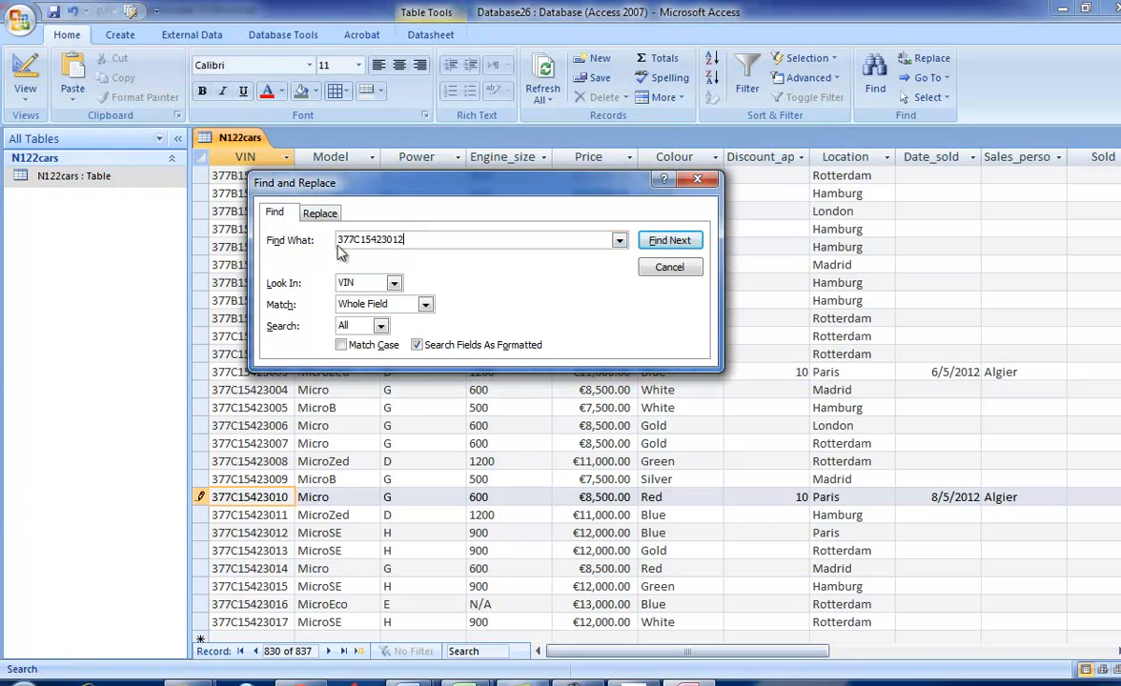
pyautogui.click(667, 240)
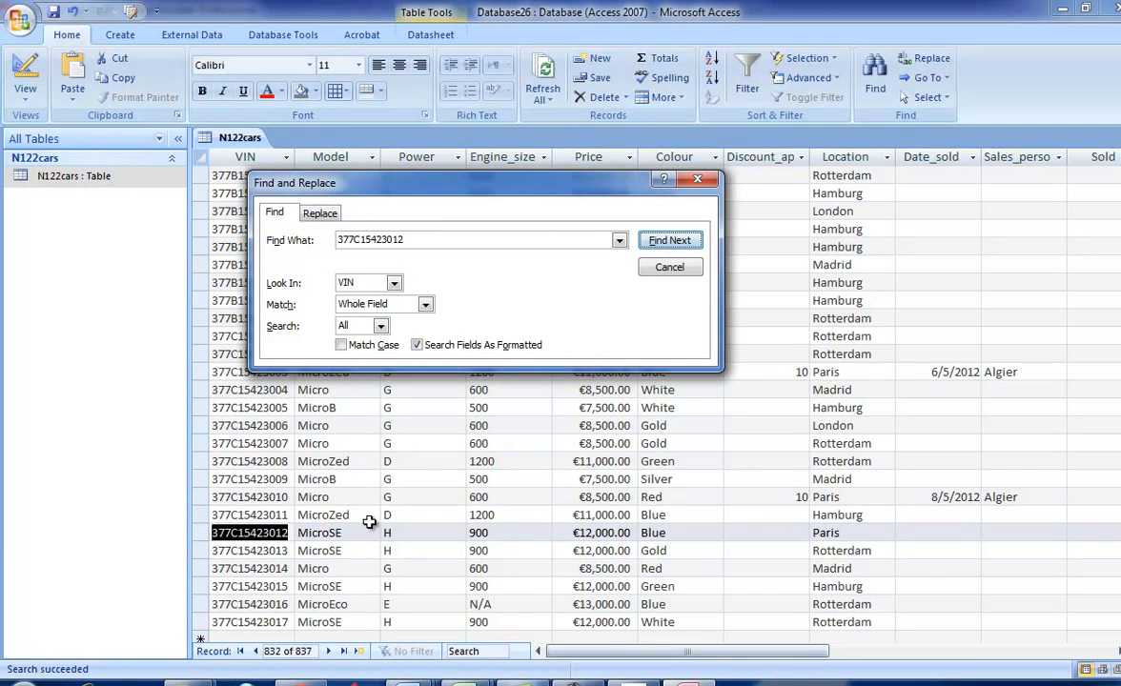
# - Check the required discount in the exam paper and set Discount_applied to 10 for car 377C15423012
pyautogui.hotkey('alt', 'Tab')
pyautogui.hotkey('alt', 'Tab')
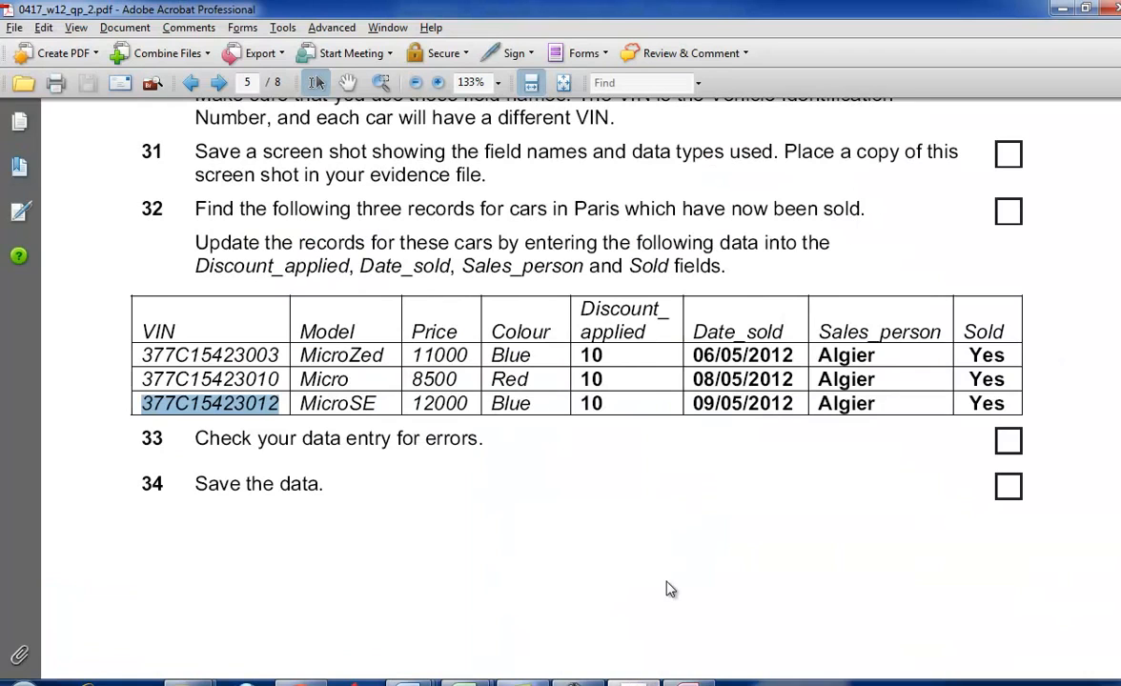
pyautogui.hotkey('alt', 'Tab')
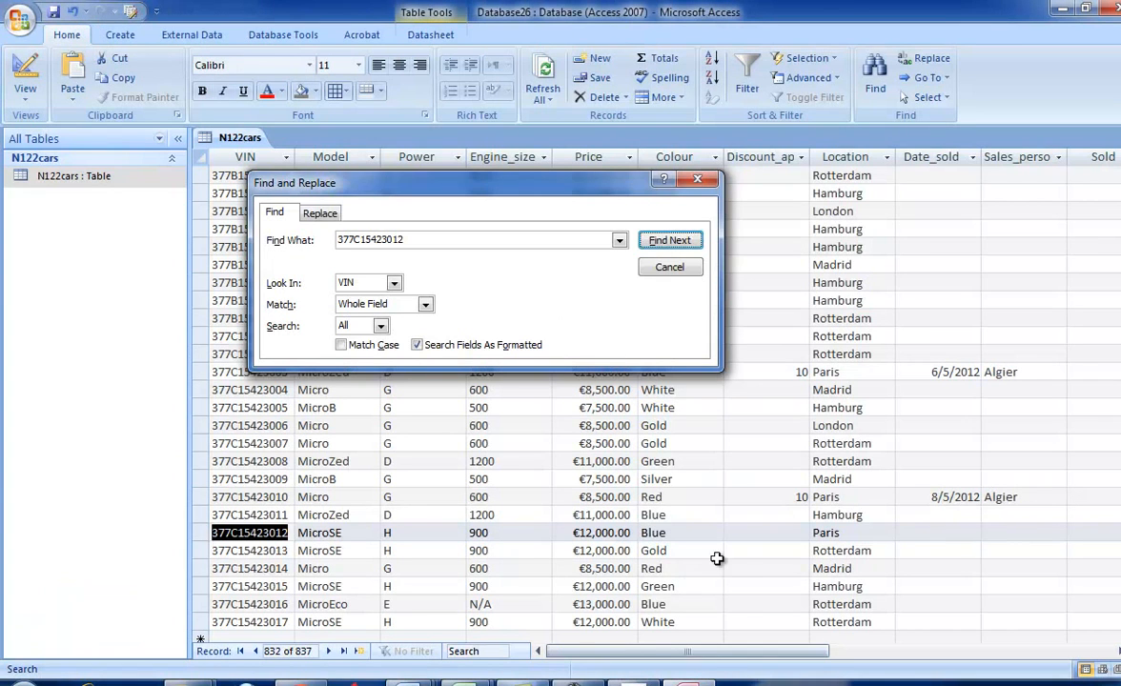
pyautogui.click(786, 534)
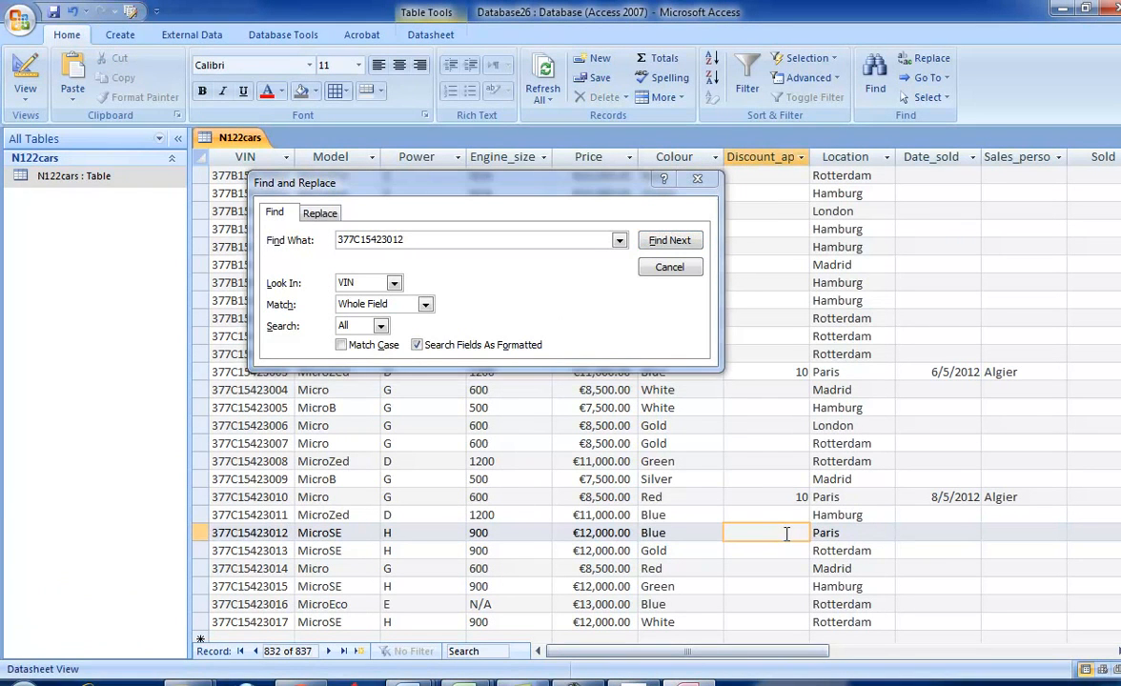
# - Copy the sale date 09/05/2012 from the exam paper into the Date_sold field of car 377C15423012
pyautogui.hotkey('alt', 'Tab')
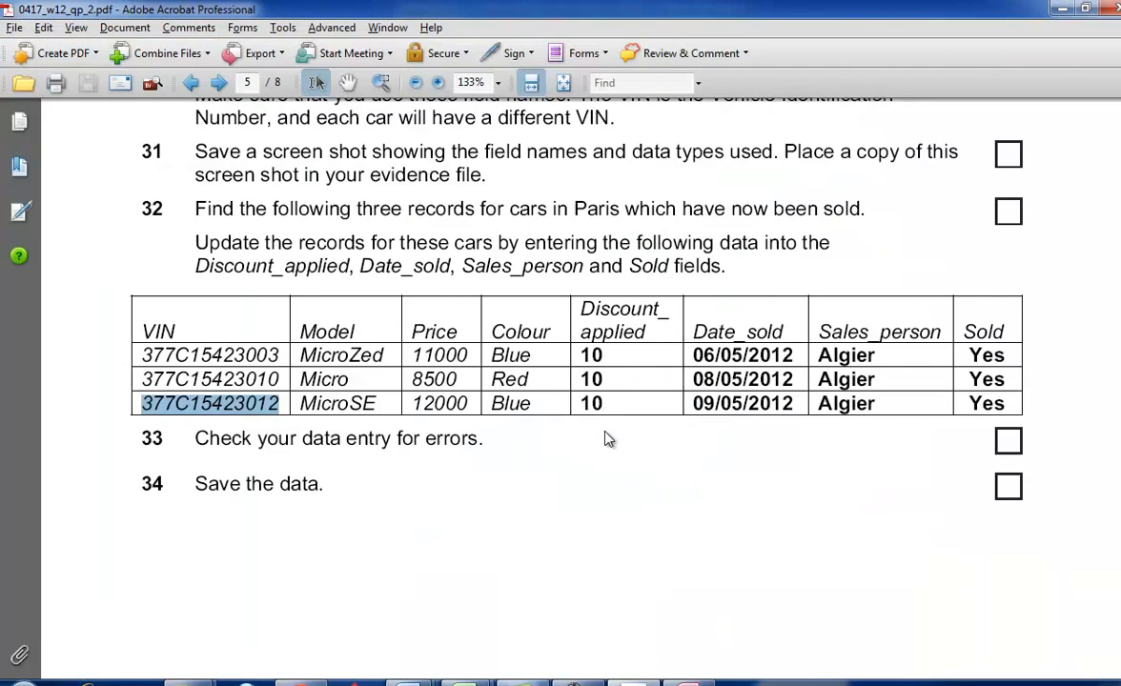
pyautogui.moveTo(791, 404); pyautogui.dragTo(693, 404)
pyautogui.hotkey('ctrl', 'c')
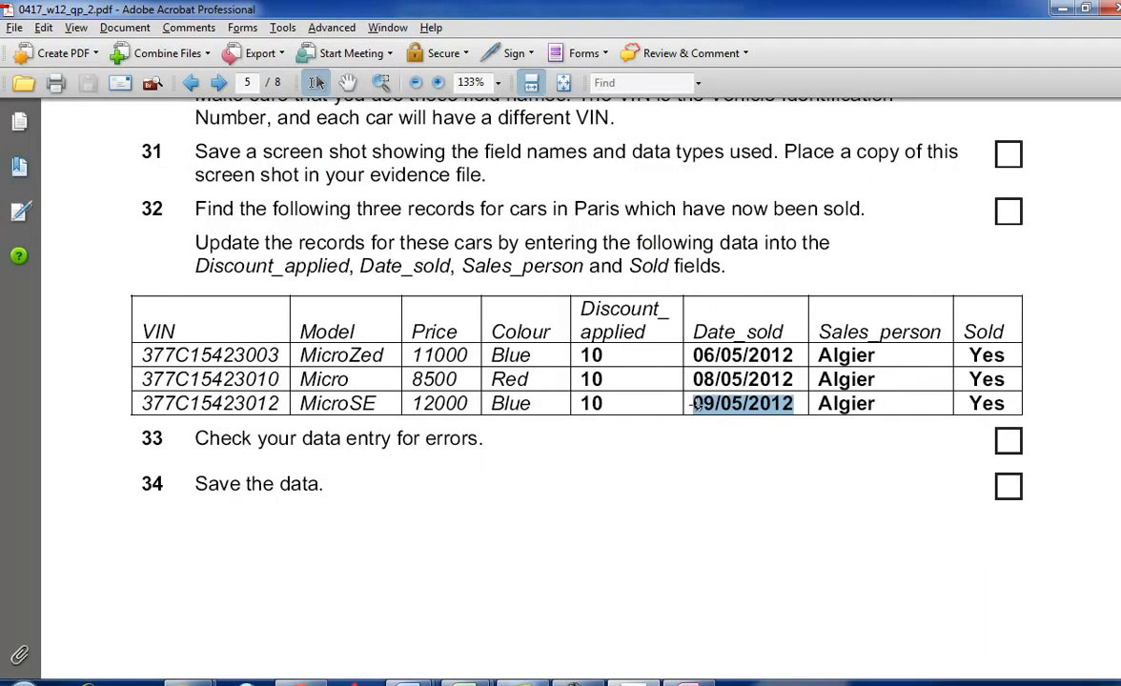
pyautogui.hotkey('alt', 'Tab')
pyautogui.click(924, 533)
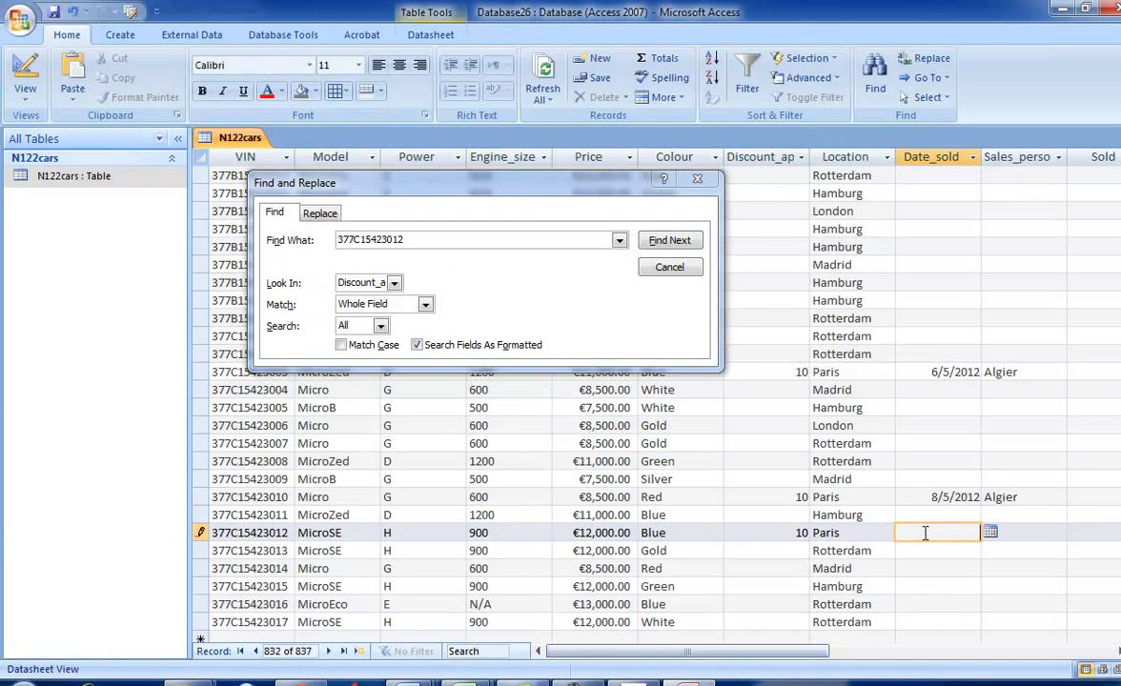
pyautogui.hotkey('ctrl', 'v')
# - Copy the salesperson's name from the last row of the exam paper's table into the Sales_person field of car 377C15423012
pyautogui.hotkey('alt', 'Tab')
pyautogui.moveTo(875, 403); pyautogui.dragTo(798, 402)
pyautogui.hotkey('ctrl', 'c')
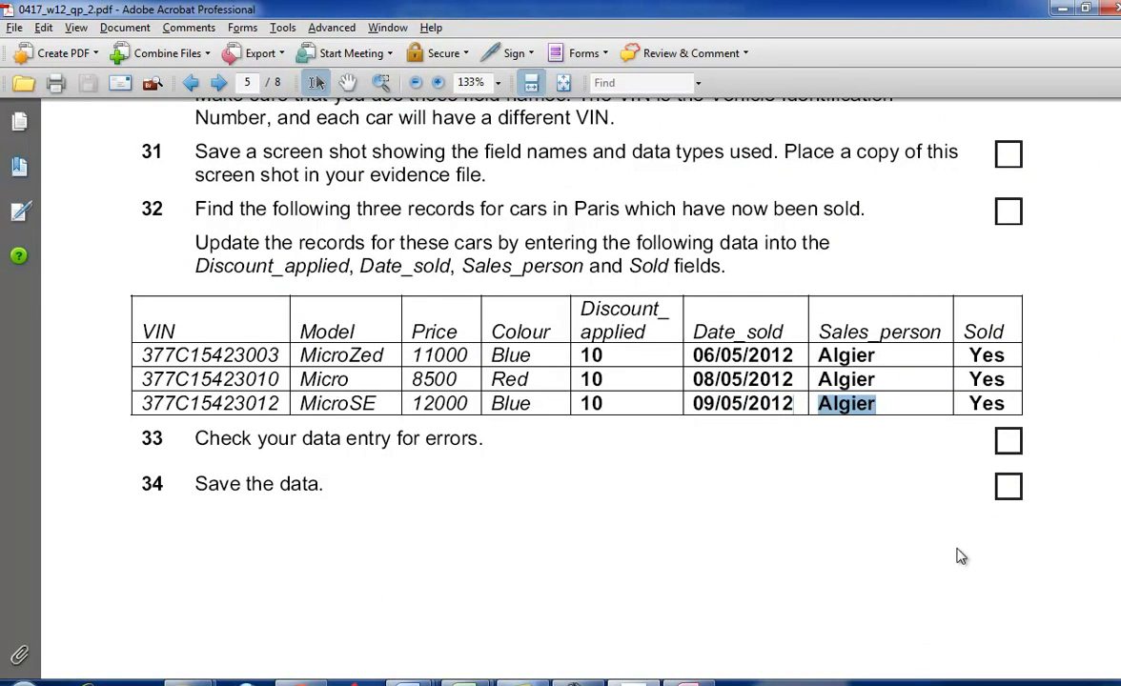
pyautogui.hotkey('alt', 'Tab')
pyautogui.click(1010, 533)
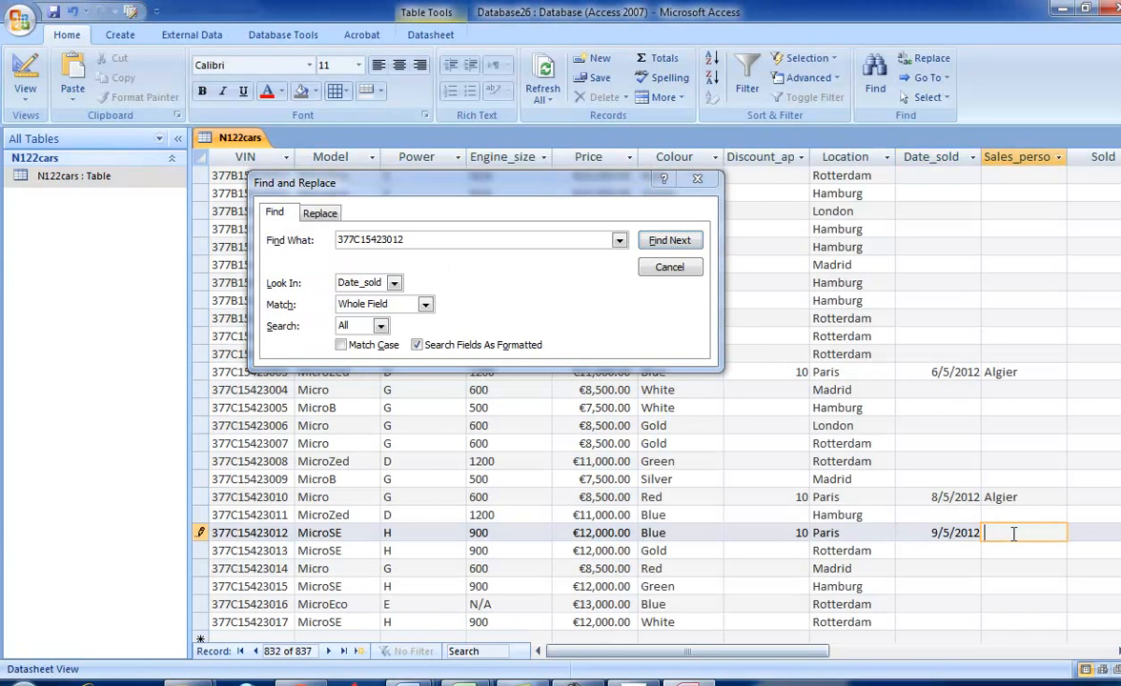
pyautogui.hotkey('ctrl', 'v')
# - Set the Sold field of car 377C15423012 to Yes and check it against the exam paper
pyautogui.moveTo(815, 652); pyautogui.dragTo(929, 652)
pyautogui.press('Tab')
pyautogui.write('Yes')
pyautogui.hotkey('alt', 'Tab')
pyautogui.hotkey('alt', 'Tab')
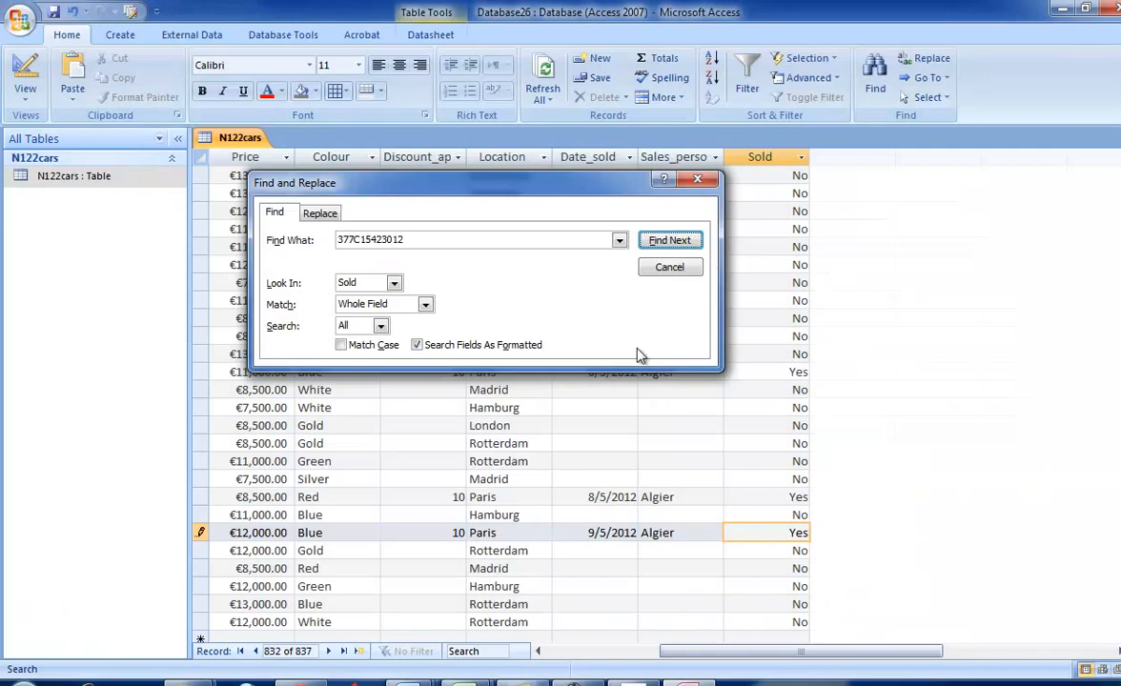
# - Close the record search and move to another record to commit the edits to car 377C15423012
pyautogui.click(666, 268)
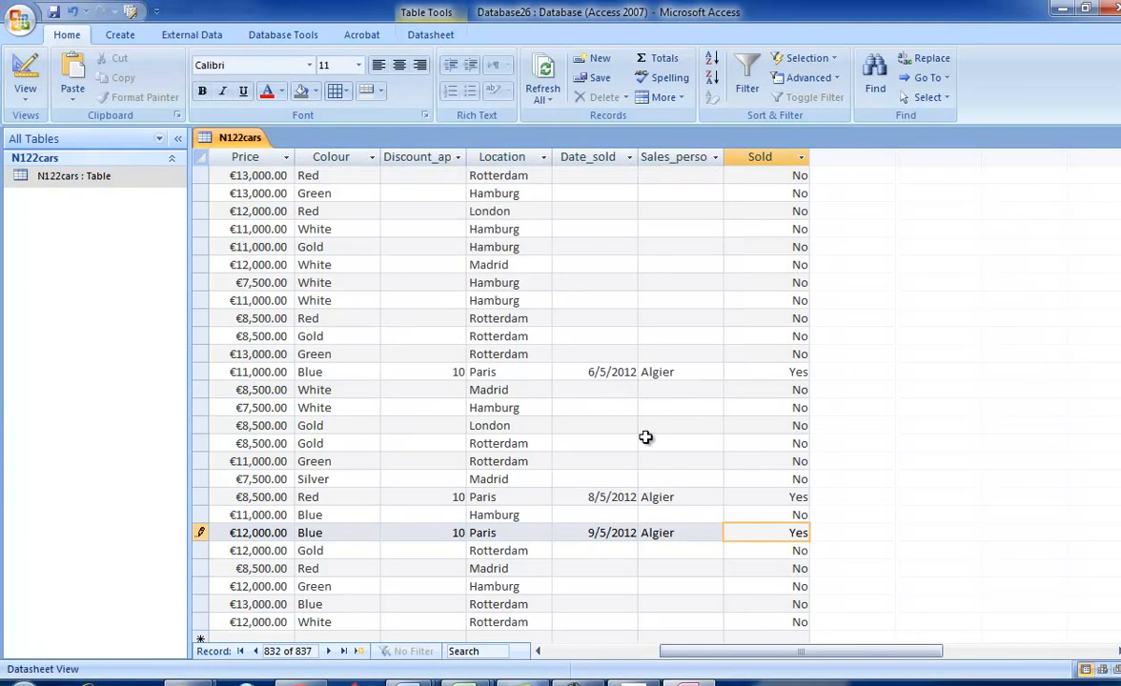
pyautogui.click(656, 551)
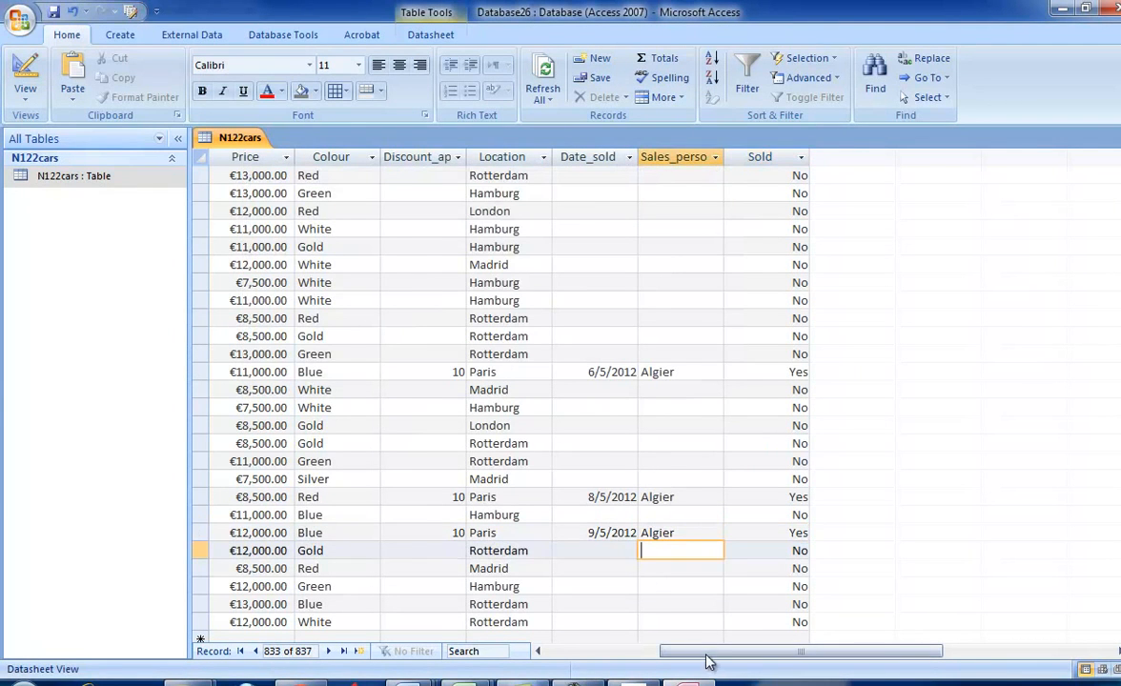
pyautogui.moveTo(708, 664); pyautogui.dragTo(656, 662)
# - Read on in the exam paper from tasks 33 and 34 to the report requirements of task 35
pyautogui.hotkey('alt', 'Tab')
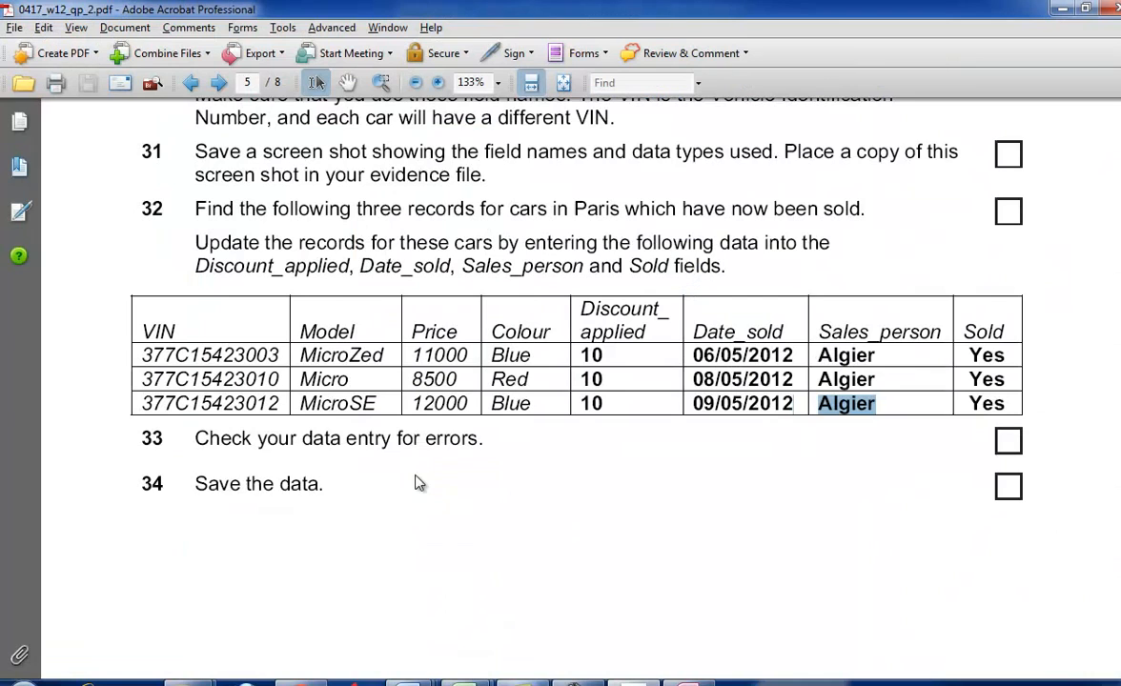
pyautogui.click(372, 501)
pyautogui.scroll(-5, 367, 505)
pyautogui.scroll(-4, 358, 503)
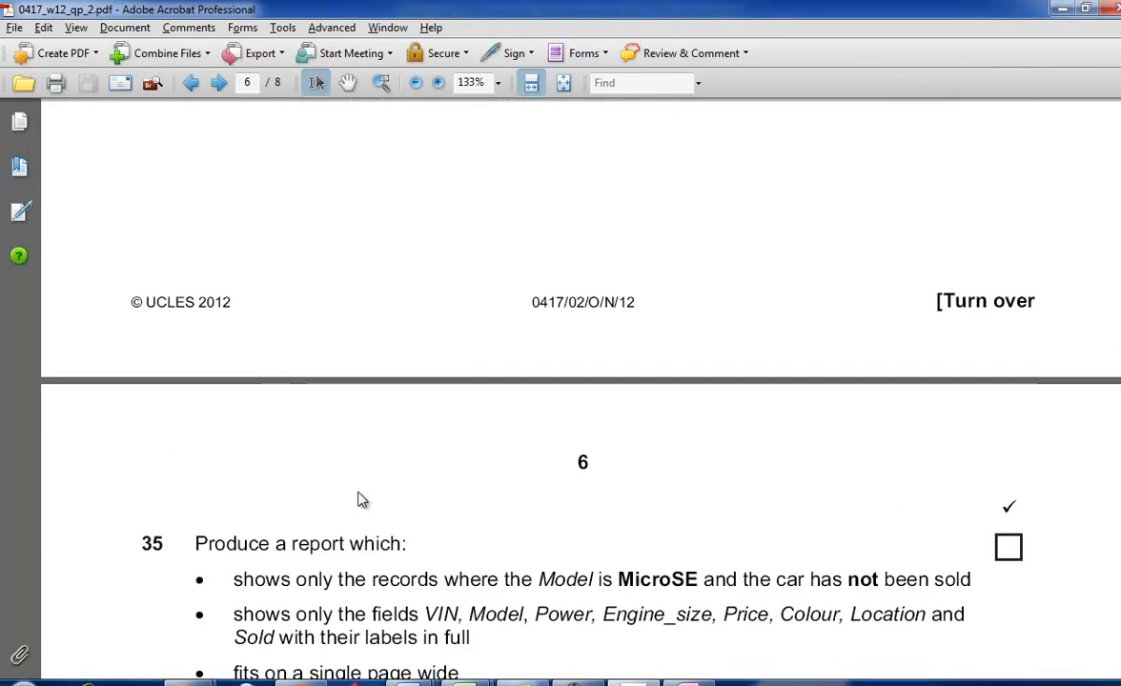
# - Read the task 35 report requirements in the exam paper and create a query design based on the N122cars table
pyautogui.hotkey('alt', 'Tab')
pyautogui.hotkey('alt', 'Tab')
pyautogui.scroll(-5, 408, 348)
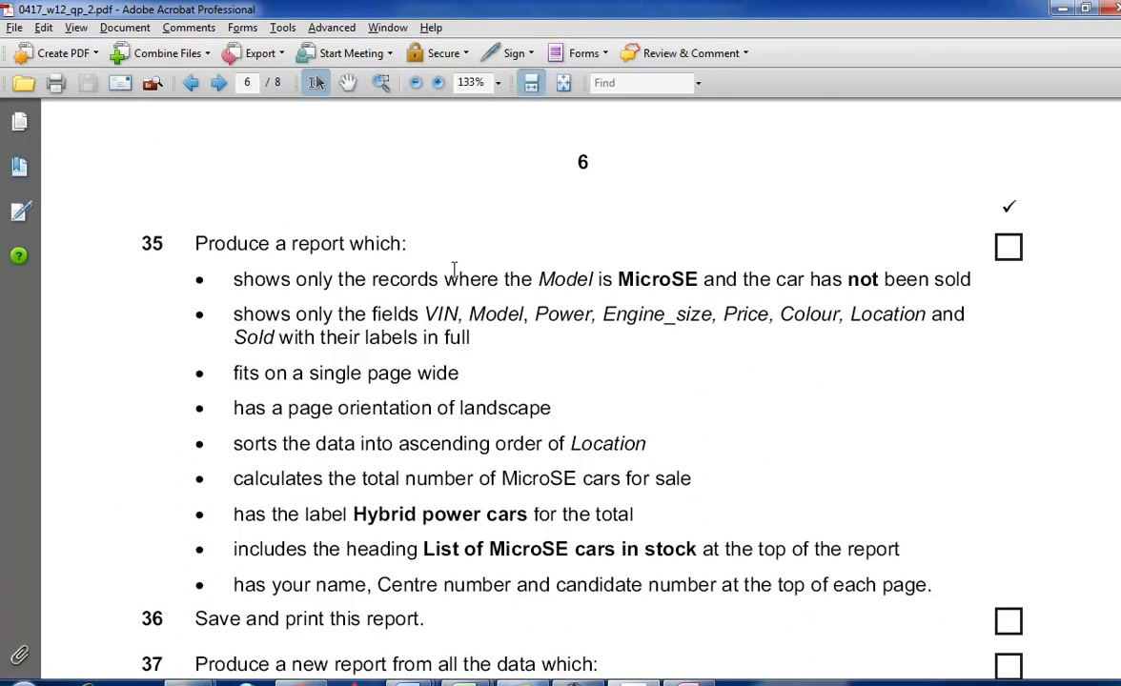
pyautogui.hotkey('alt', 'Tab')
pyautogui.click(120, 34)
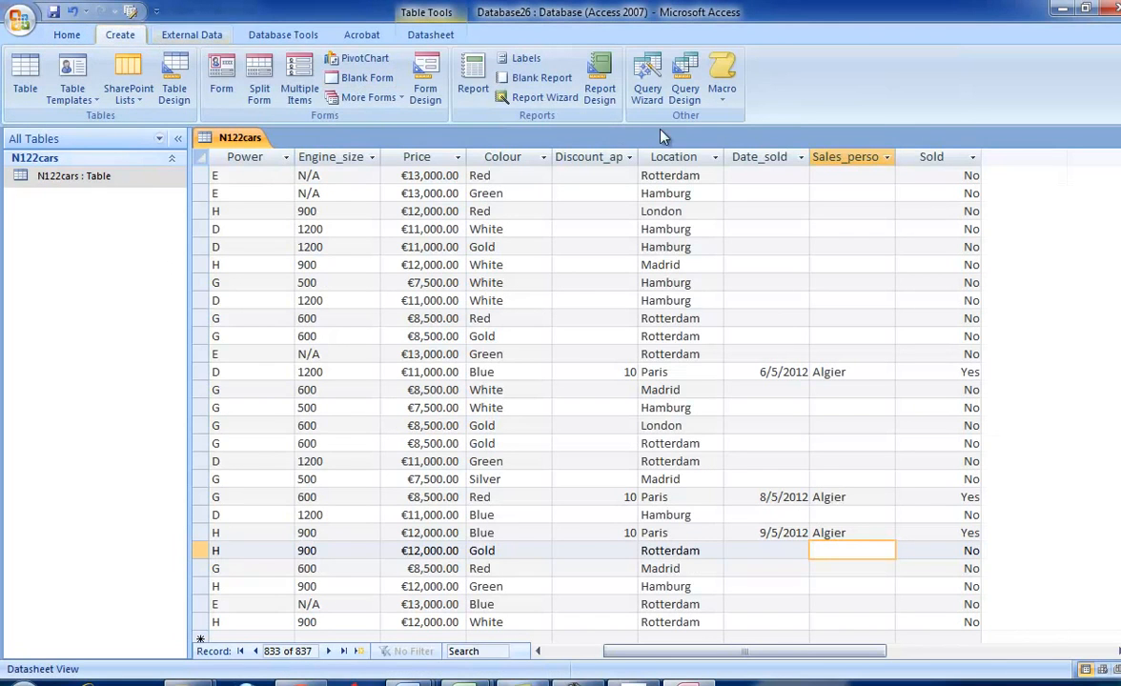
pyautogui.click(697, 107)
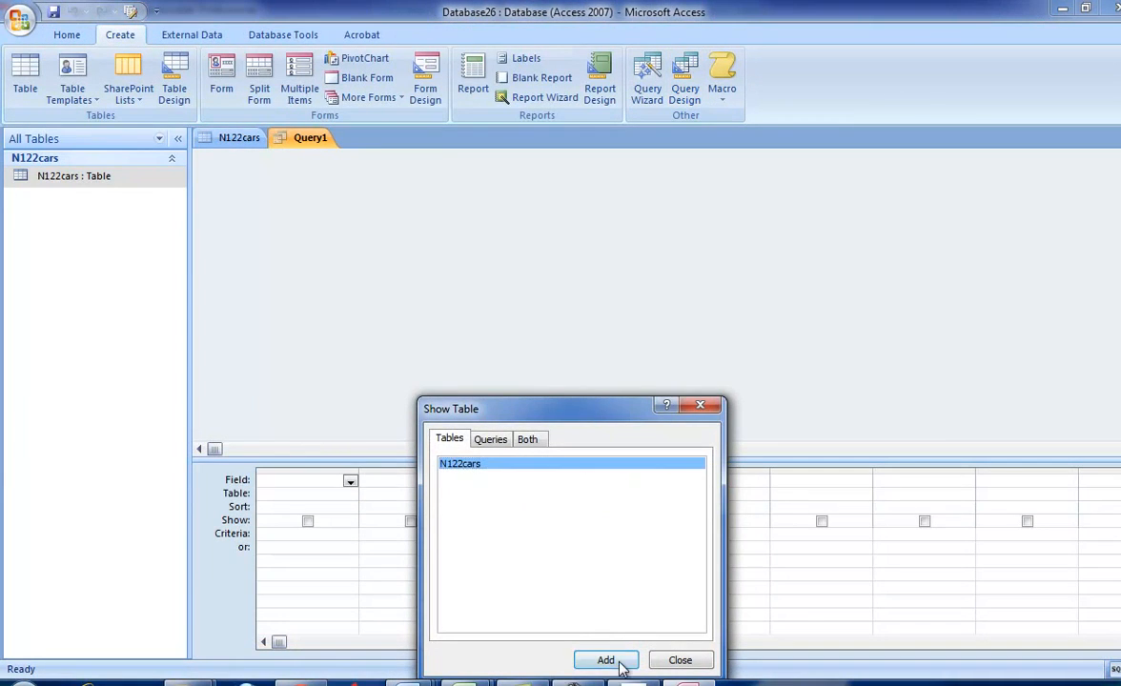
pyautogui.click(610, 660)
pyautogui.click(679, 660)
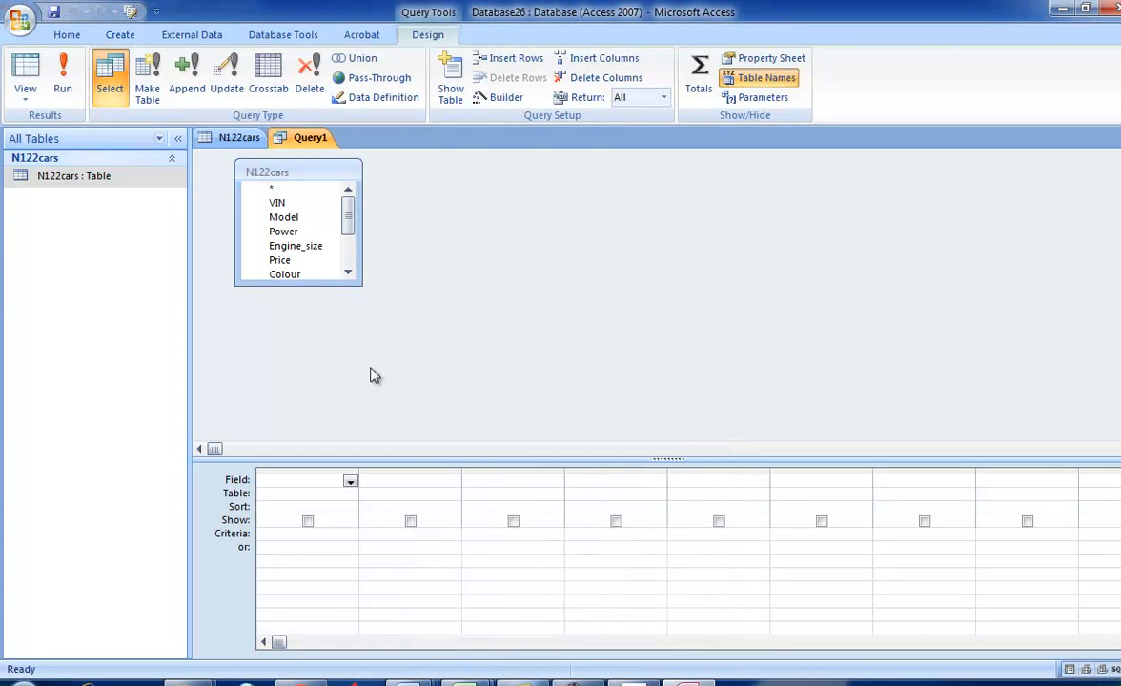
# - Enlarge the N122cars field list and add all its fields from VIN to Sold to the query grid
pyautogui.moveTo(360, 284); pyautogui.dragTo(379, 370)
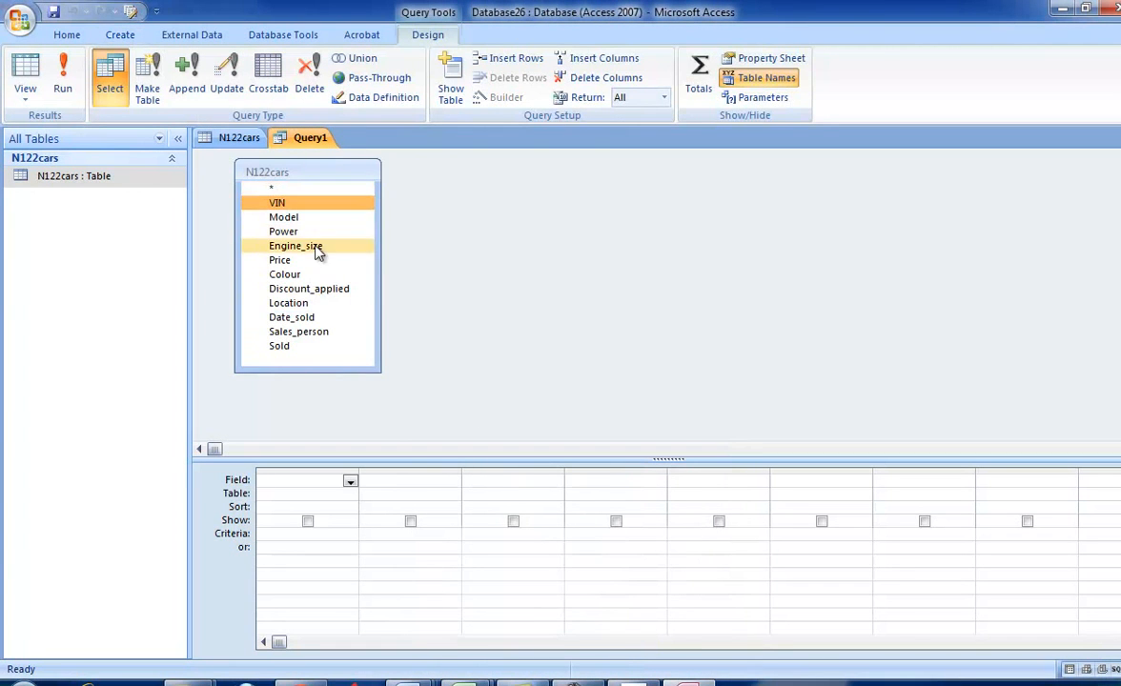
pyautogui.keyDown('shift'); pyautogui.click(296, 346); pyautogui.keyUp('shift')
pyautogui.moveTo(307, 328); pyautogui.dragTo(286, 488)
# - Copy MicroSE from task 35 of the exam paper and enter it as the criterion for the Model field
pyautogui.hotkey('alt', 'Tab')
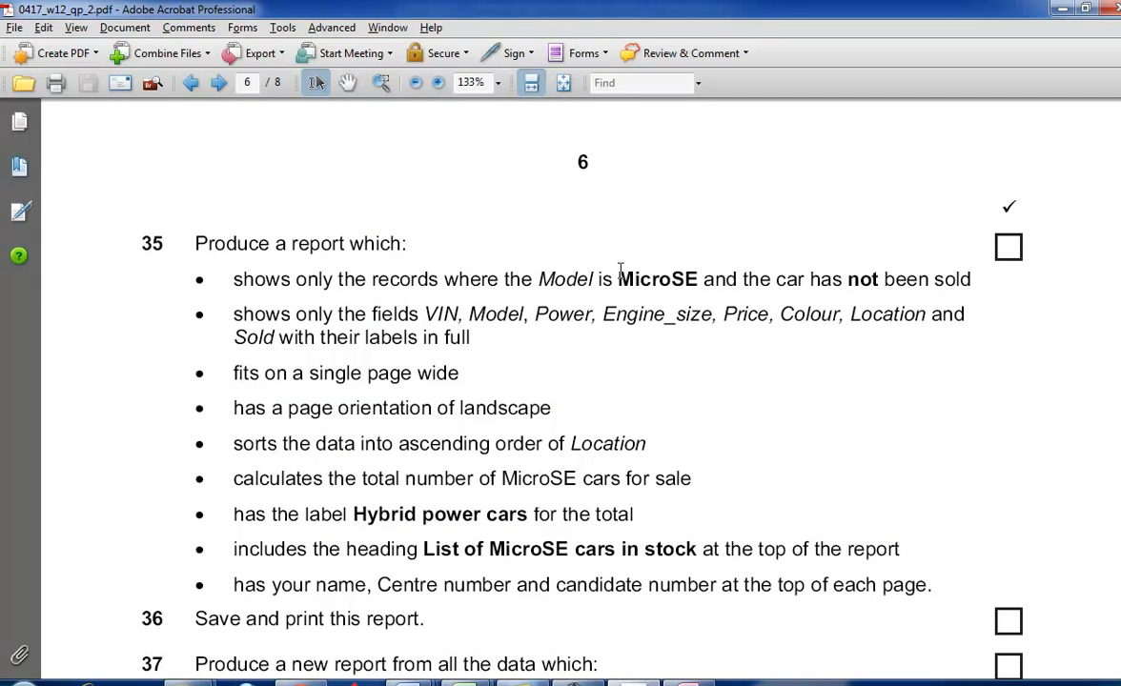
pyautogui.moveTo(620, 278); pyautogui.dragTo(696, 296)
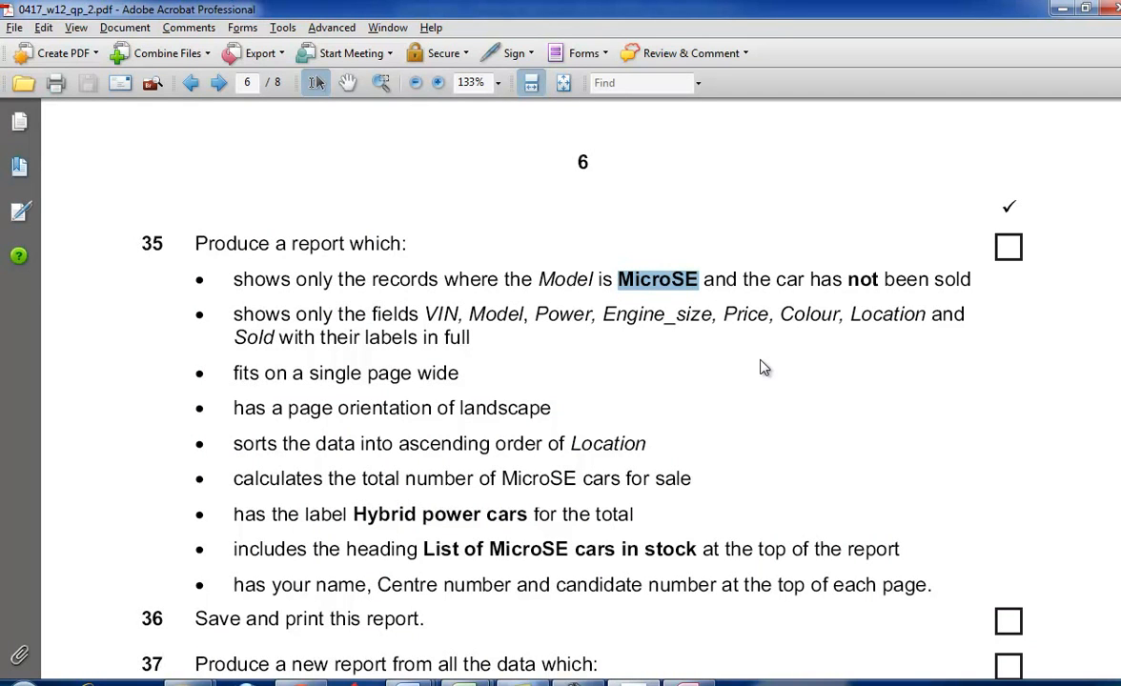
pyautogui.hotkey('alt', 'Tab')
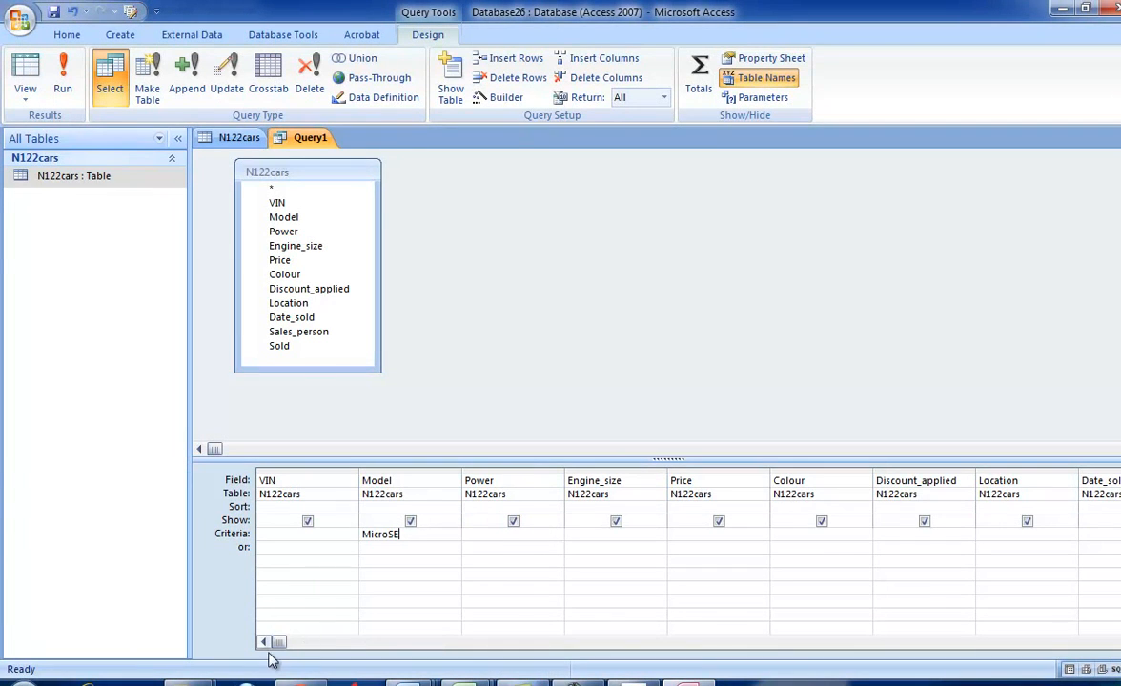
# - Set the Sold field's criterion to No, run the query and look through the records
pyautogui.moveTo(279, 641); pyautogui.dragTo(697, 642)
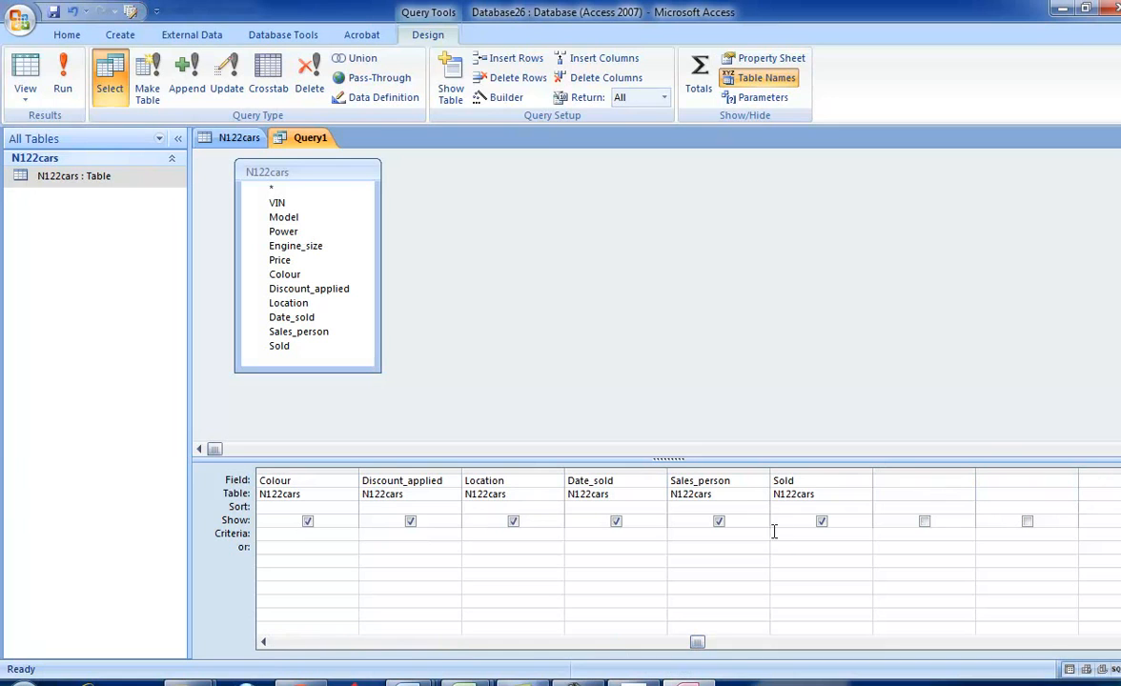
pyautogui.click(820, 523)
pyautogui.click(63, 80)
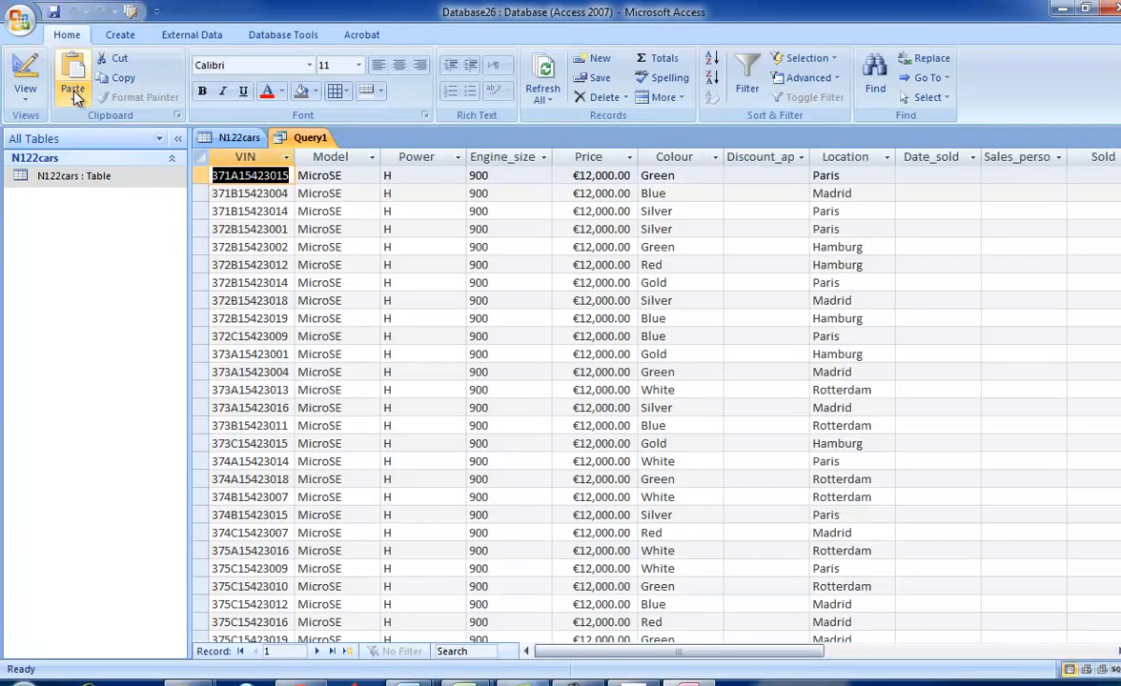
pyautogui.scroll(-7, 889, 340)
pyautogui.scroll(7, 889, 340)
# - Check the fields required by task 35 in the exam paper and reopen the query in design view
pyautogui.hotkey('alt', 'Tab')
pyautogui.scroll(-1, 521, 411)
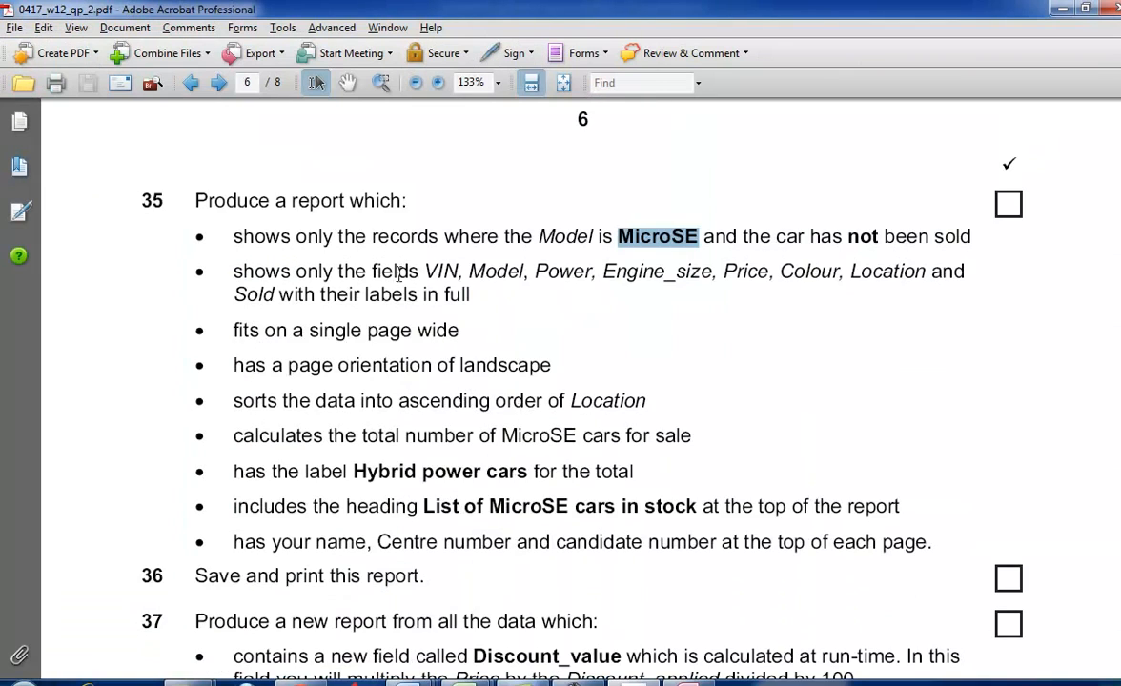
pyautogui.hotkey('alt', 'Tab')
pyautogui.click(25, 89)
pyautogui.click(83, 292)
pyautogui.moveTo(701, 642); pyautogui.dragTo(303, 617)
# - Compare the query's fields one by one with the field list in task 35 of the exam paper
pyautogui.hotkey('alt', 'Tab')
pyautogui.hotkey('alt', 'Tab')
pyautogui.hotkey('alt', 'Tab')
pyautogui.hotkey('alt', 'Tab')
pyautogui.hotkey('alt', 'Tab')
pyautogui.hotkey('alt', 'Tab')
pyautogui.hotkey('alt', 'Tab')
pyautogui.hotkey('alt', 'Tab')
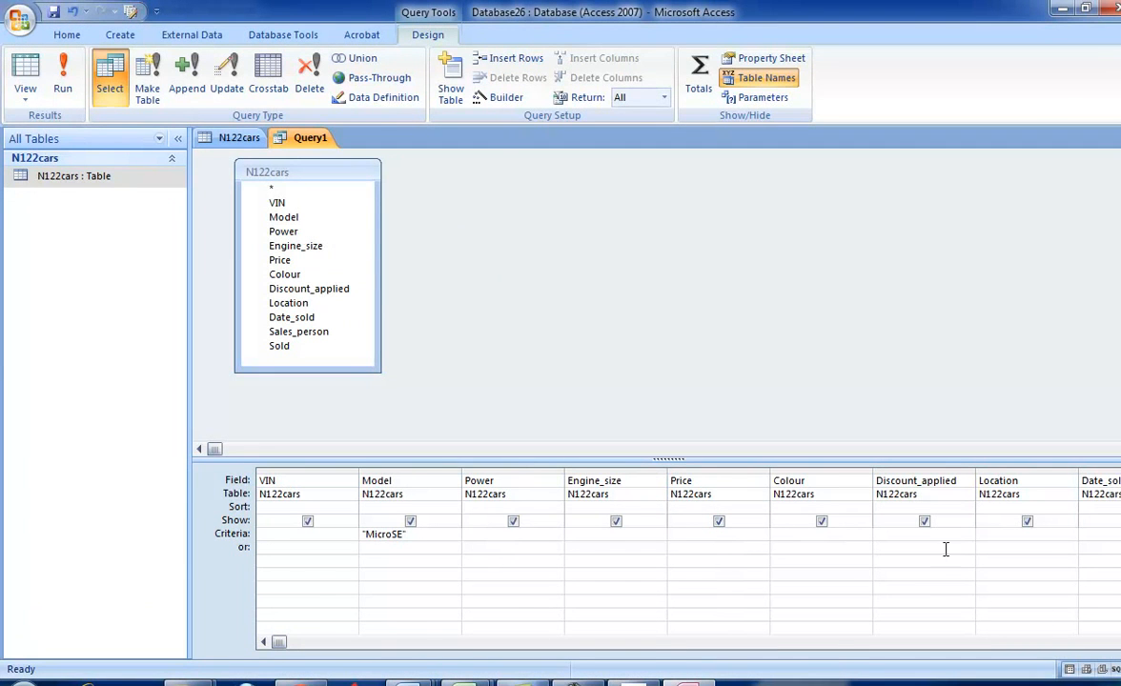
# - Hide the Discount_applied, Date_sold and Sales_person fields from the query output, checking them against the exam paper
pyautogui.hotkey('alt', 'Tab')
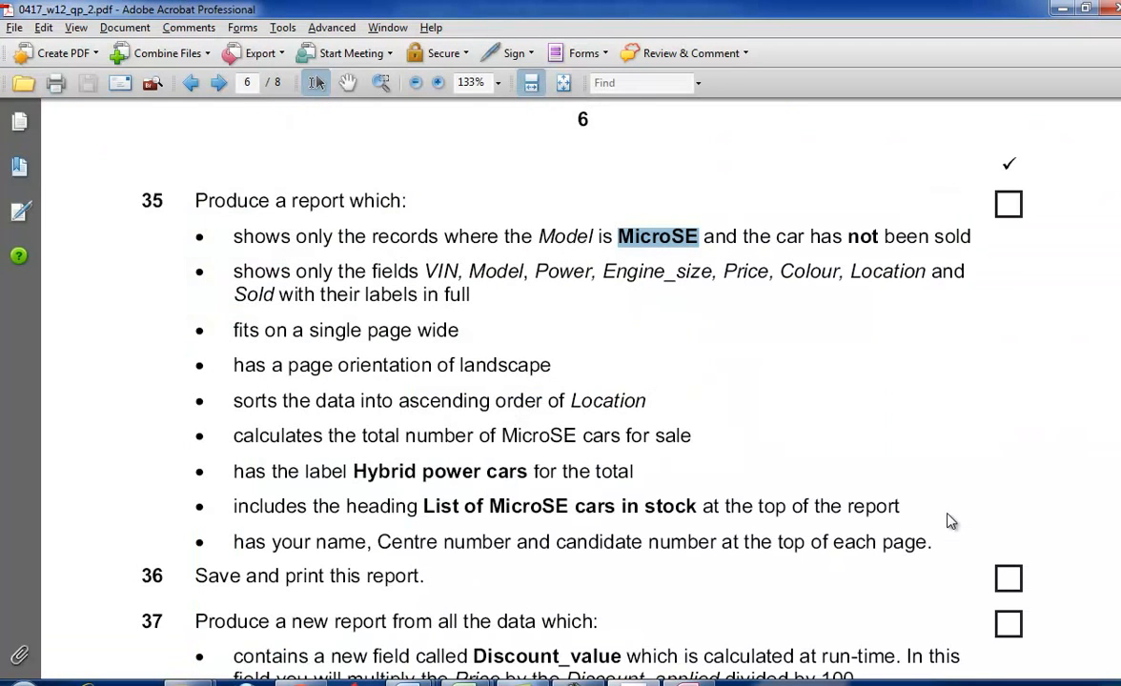
pyautogui.hotkey('alt', 'Tab')
pyautogui.click(924, 524)
pyautogui.hscroll(4, 924, 526)
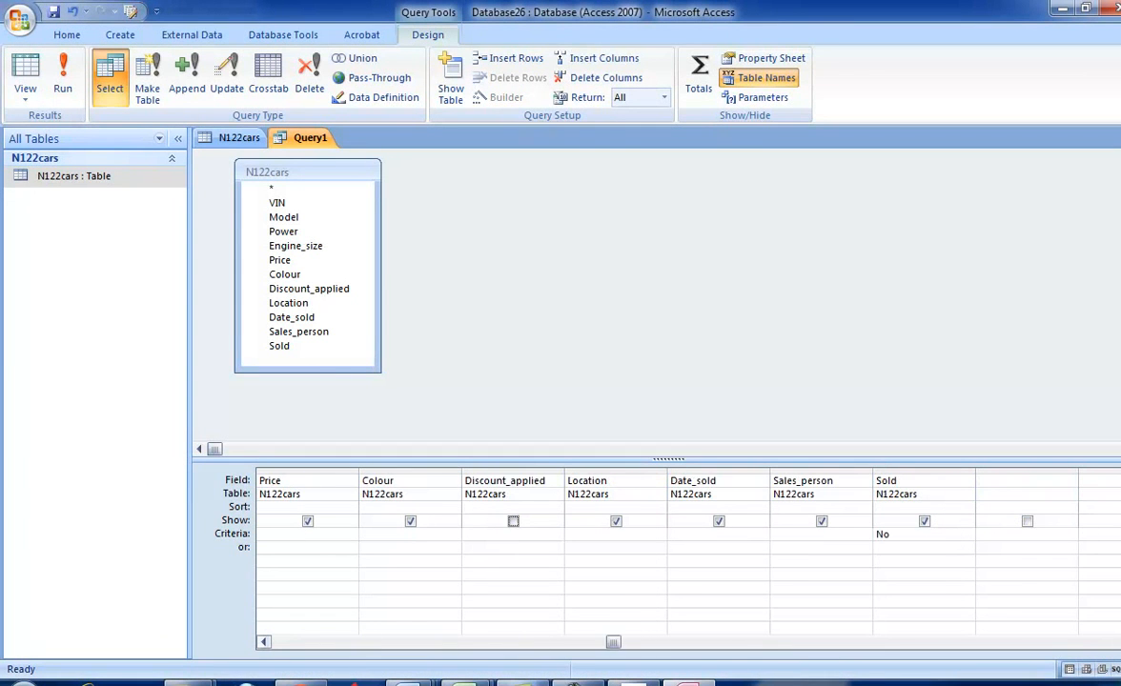
pyautogui.hscroll(1, 508, 567)
pyautogui.hotkey('alt', 'Tab')
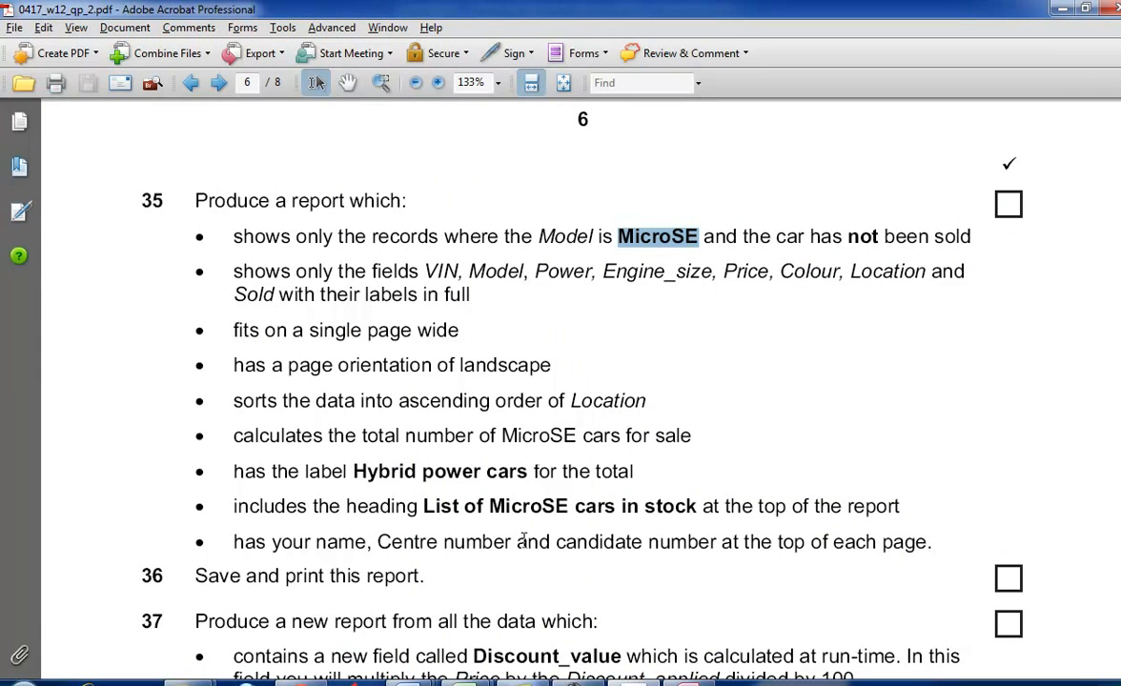
pyautogui.hotkey('alt', 'Tab')
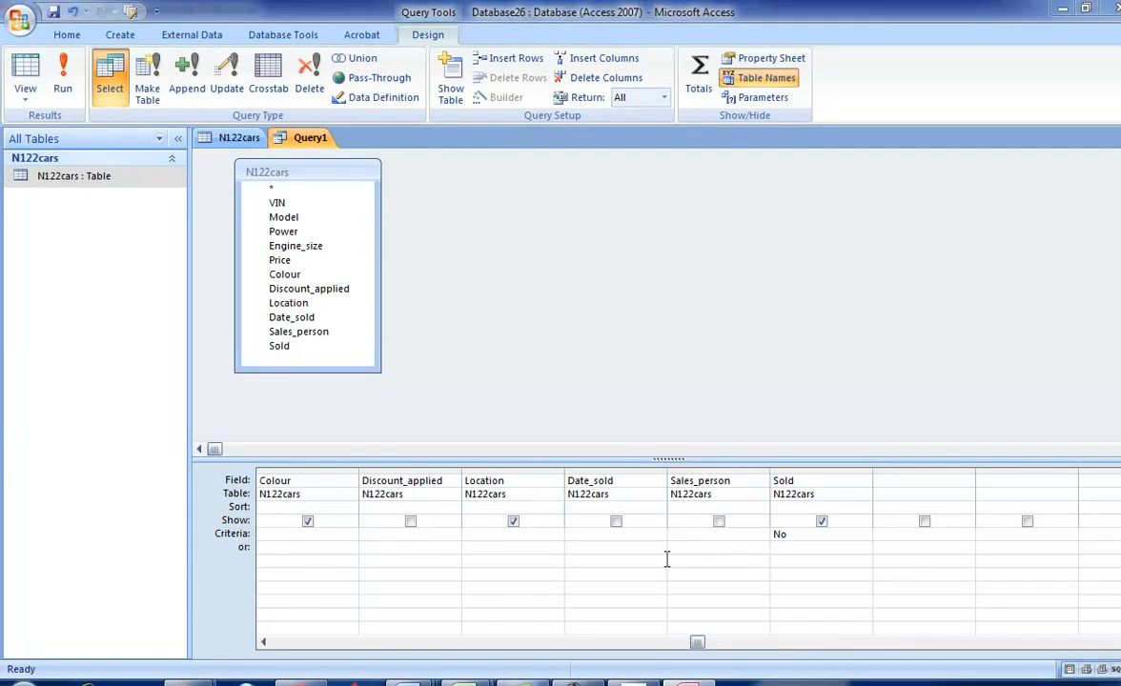
# - Check the sort requirement in task 35 and sort the query's Location field in Ascending order
pyautogui.hotkey('alt', 'Tab')
pyautogui.scroll(-1, 320, 359)
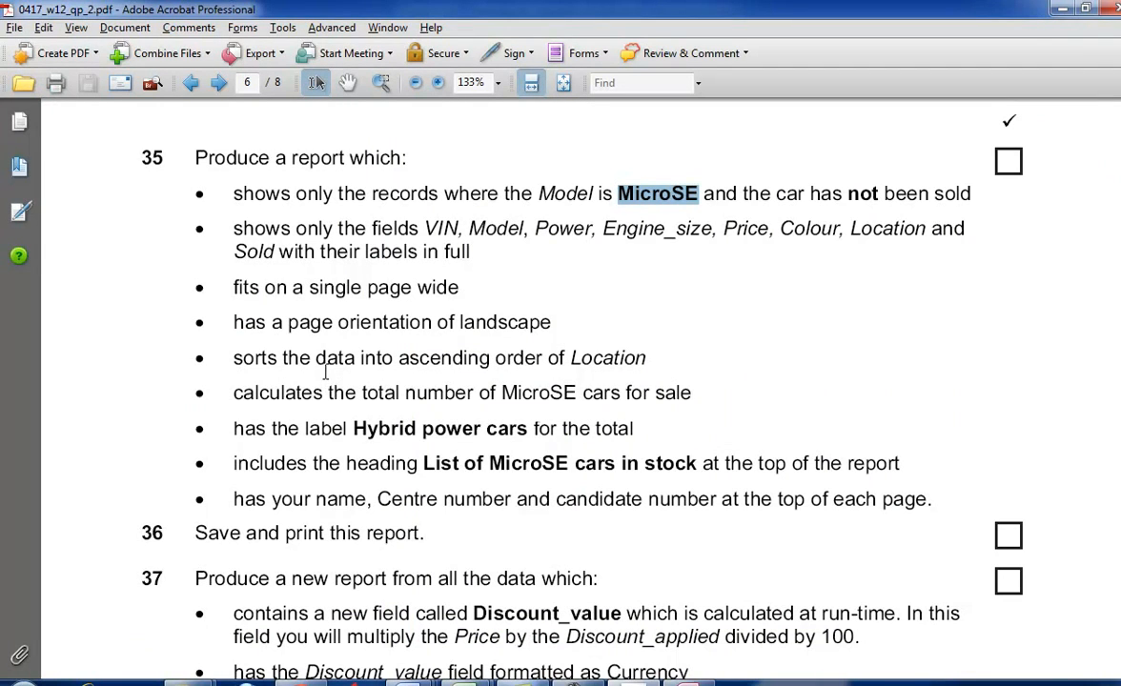
pyautogui.hotkey('alt', 'Tab')
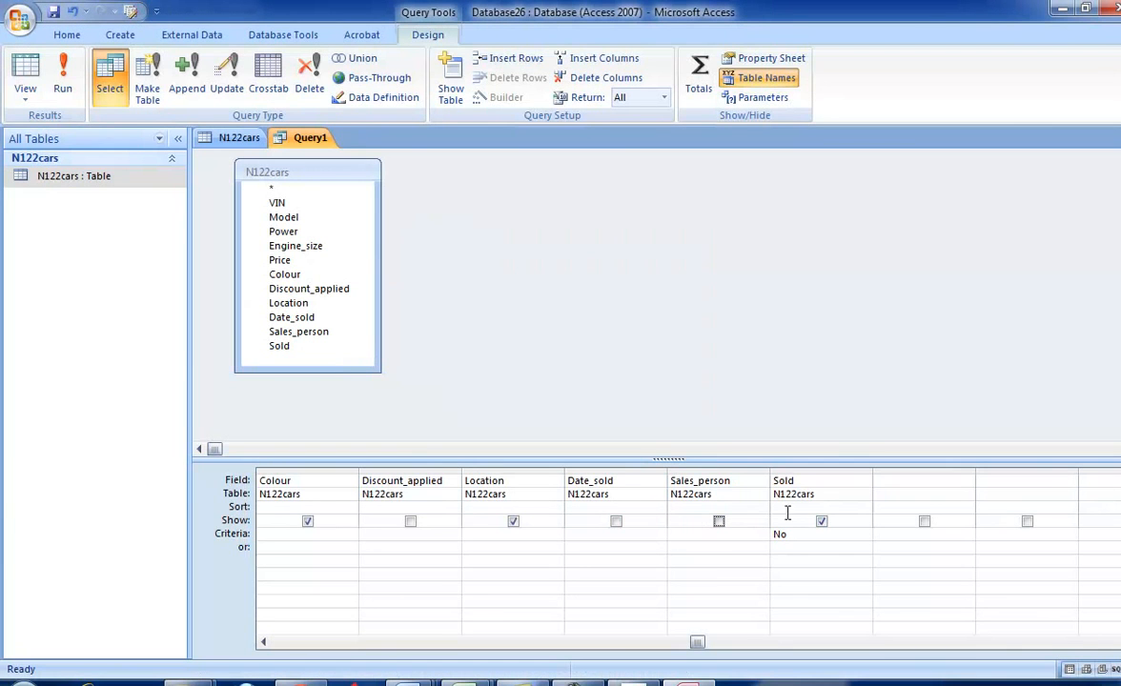
pyautogui.click(554, 507)
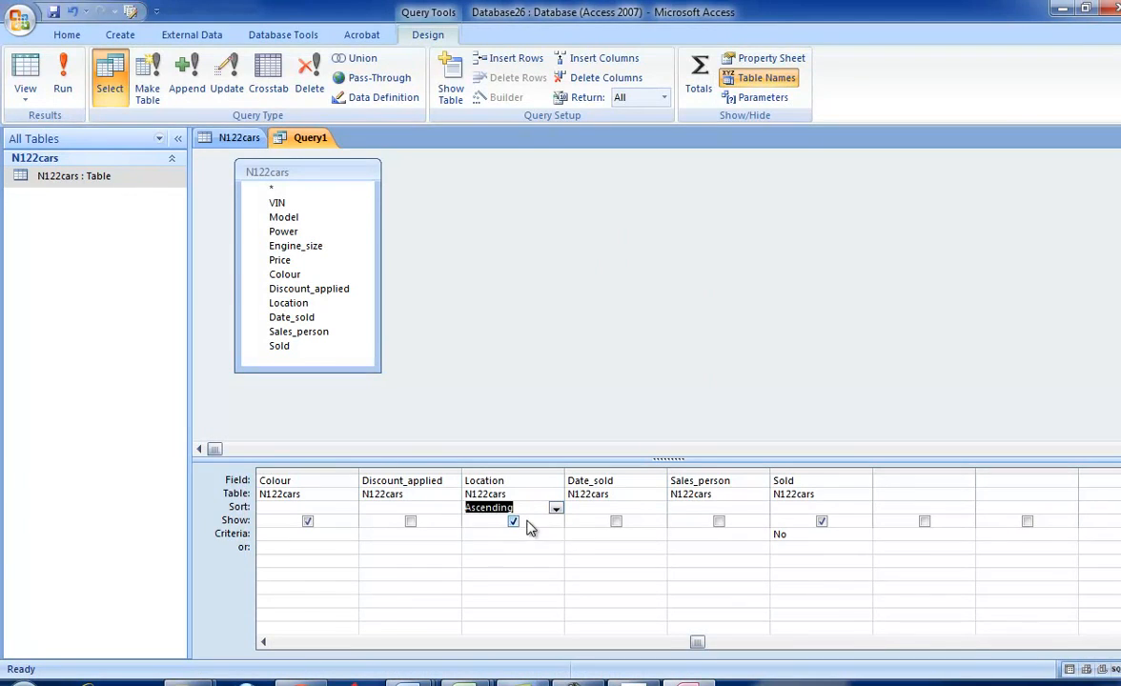
pyautogui.click(497, 521)
# - Copy the total's label "Hybrid power cars" from task 35 of the exam paper
pyautogui.hotkey('alt', 'Tab')
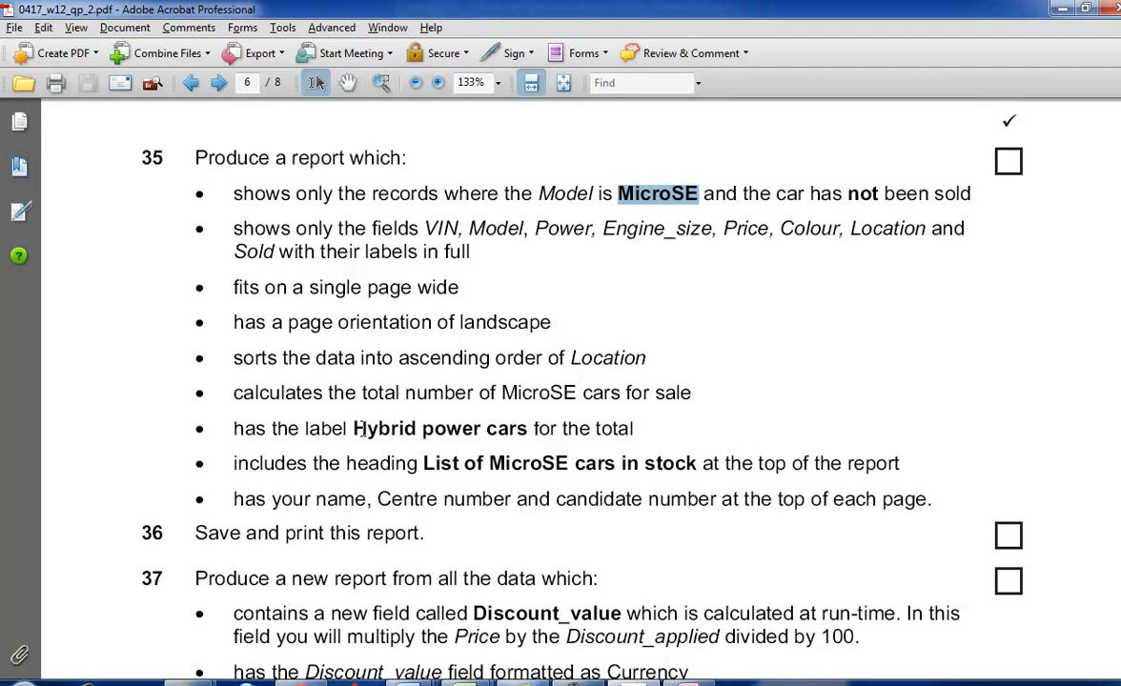
pyautogui.moveTo(351, 428); pyautogui.dragTo(498, 434)
pyautogui.rightClick(498, 434)
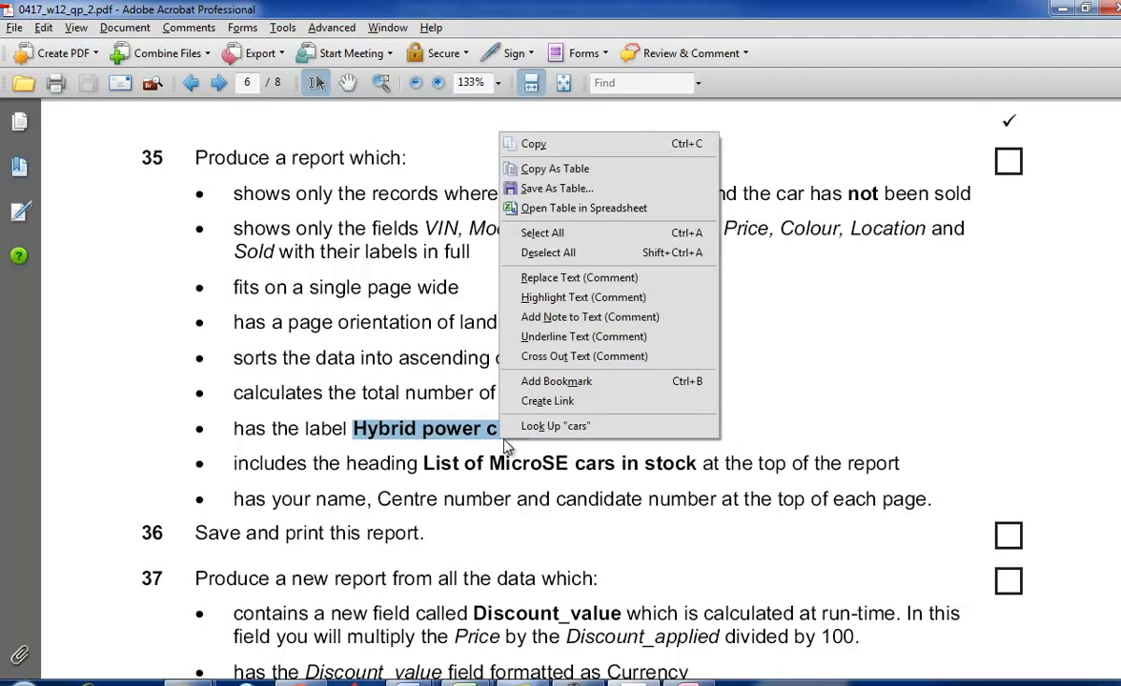
pyautogui.click(514, 143)
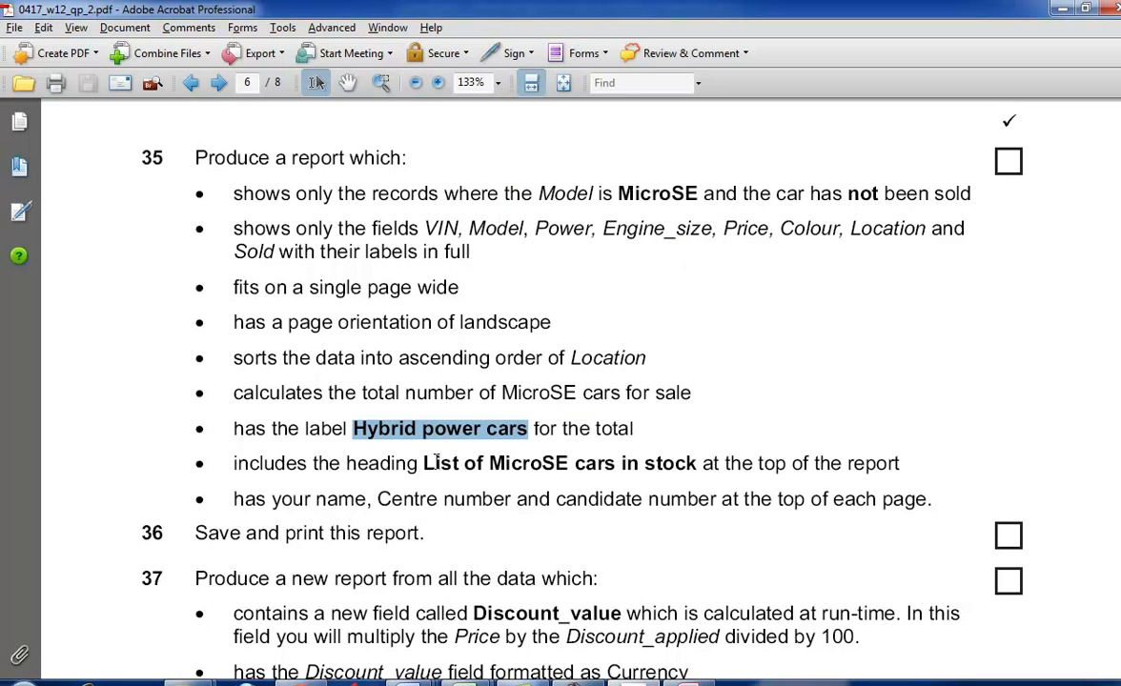
# - Copy the heading "List of MicroSE cars in stock" from the exam paper and save the query under that name
pyautogui.moveTo(424, 465); pyautogui.dragTo(695, 463)
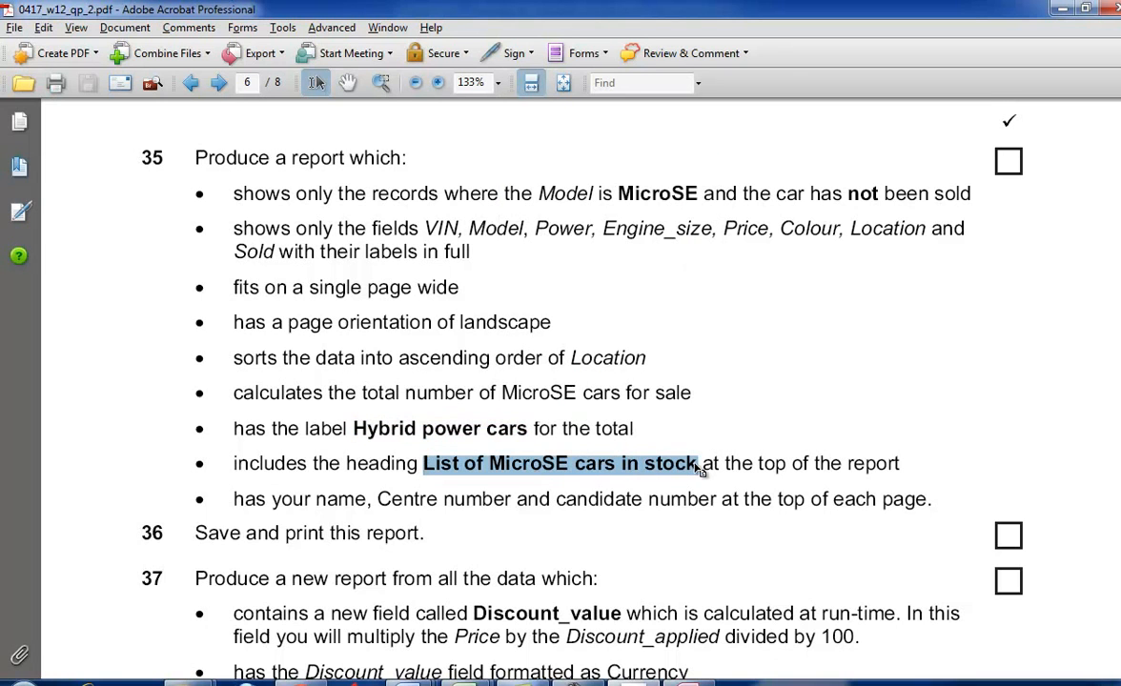
pyautogui.rightClick(700, 470)
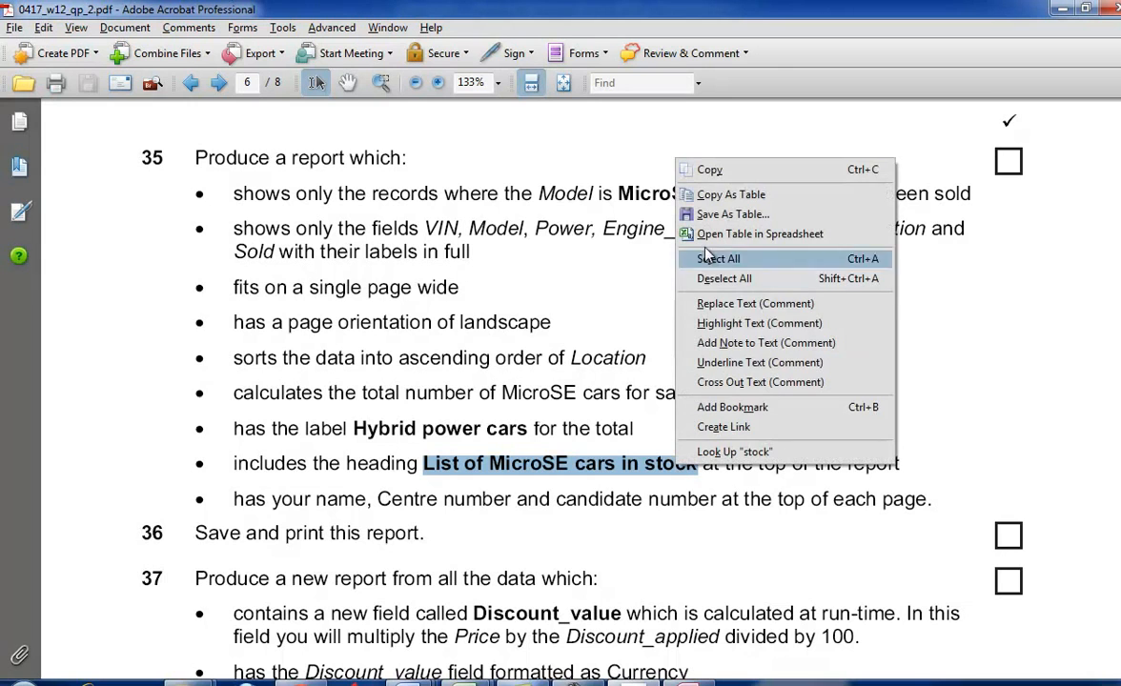
pyautogui.click(698, 168)
pyautogui.hotkey('alt', 'Tab')
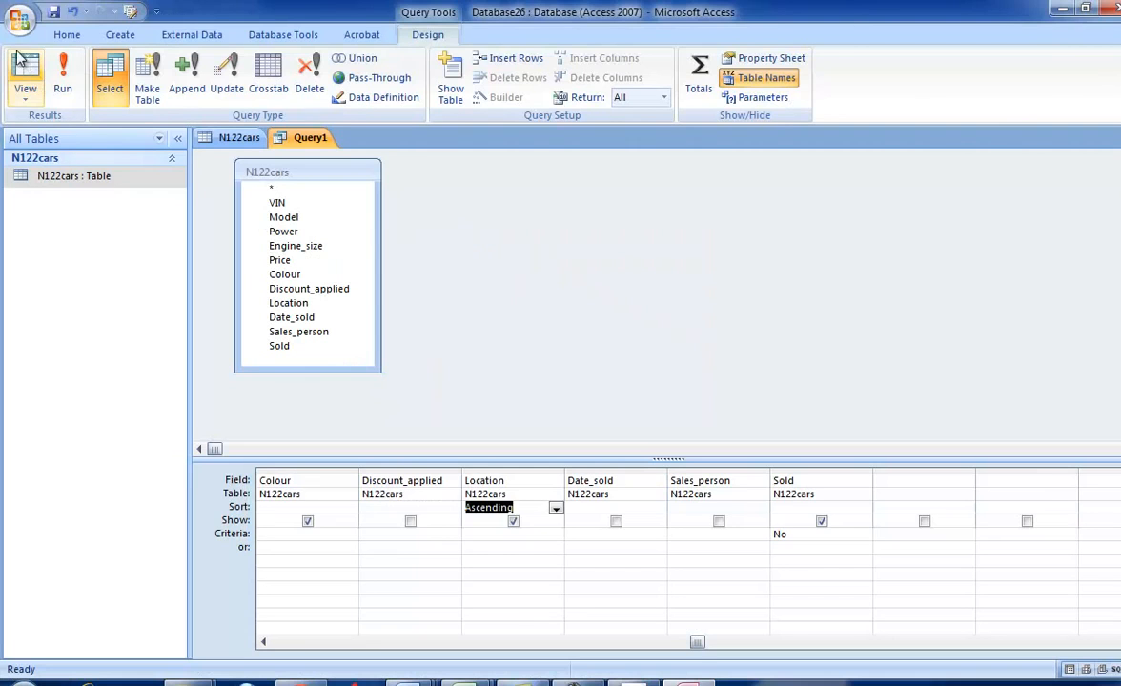
pyautogui.click(53, 11)
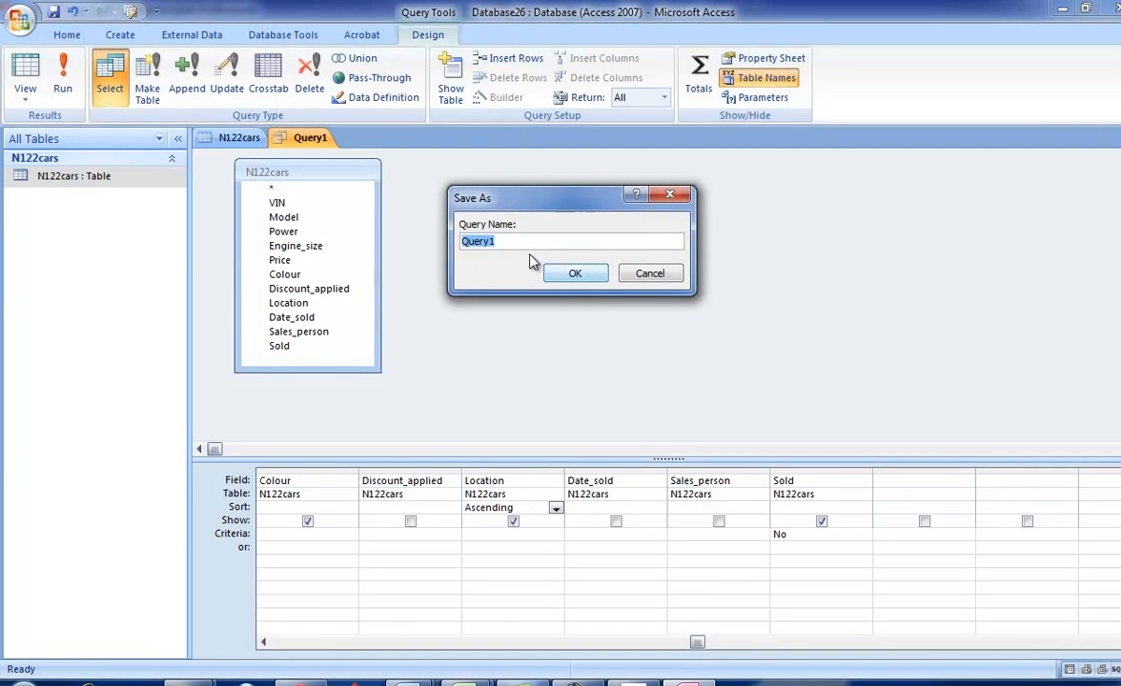
pyautogui.hotkey('ctrl', 'v')
pyautogui.click(568, 275)
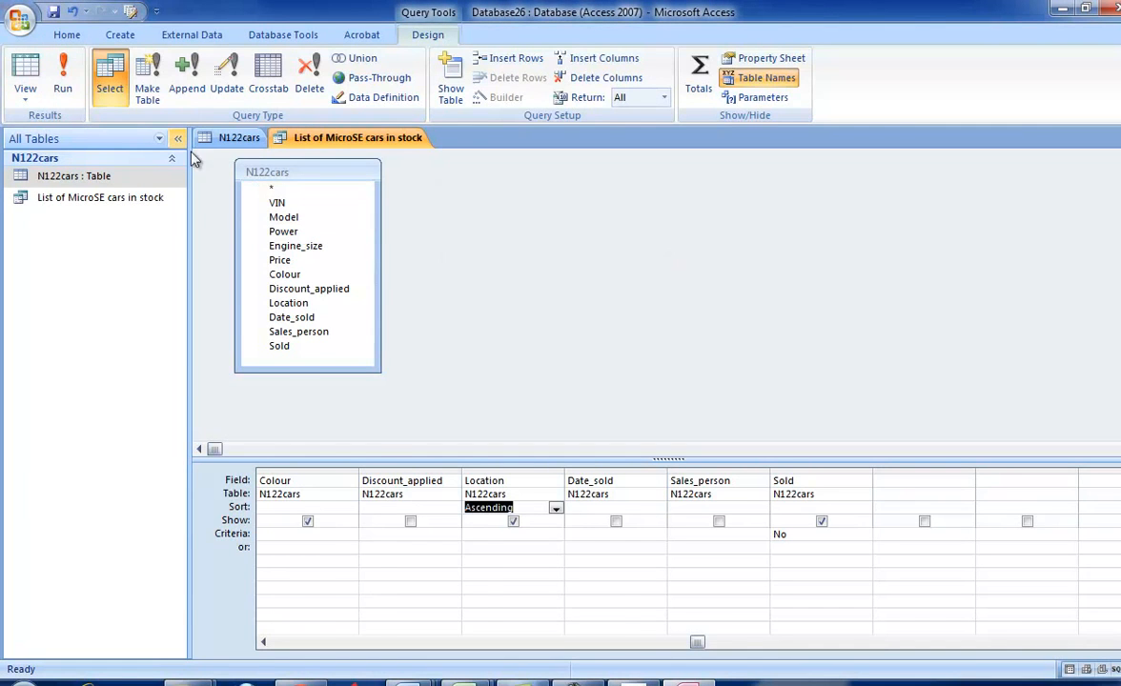
# - Run the List of MicroSE cars in stock query and create a report from it
pyautogui.click(62, 81)
pyautogui.click(120, 34)
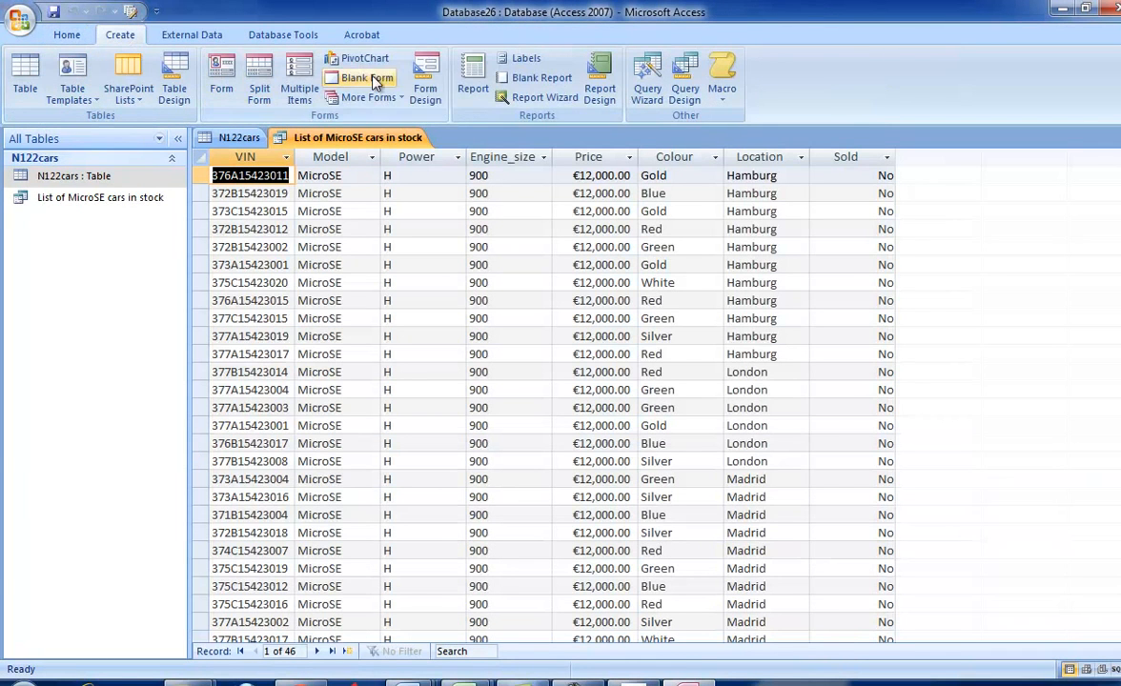
pyautogui.click(474, 100)
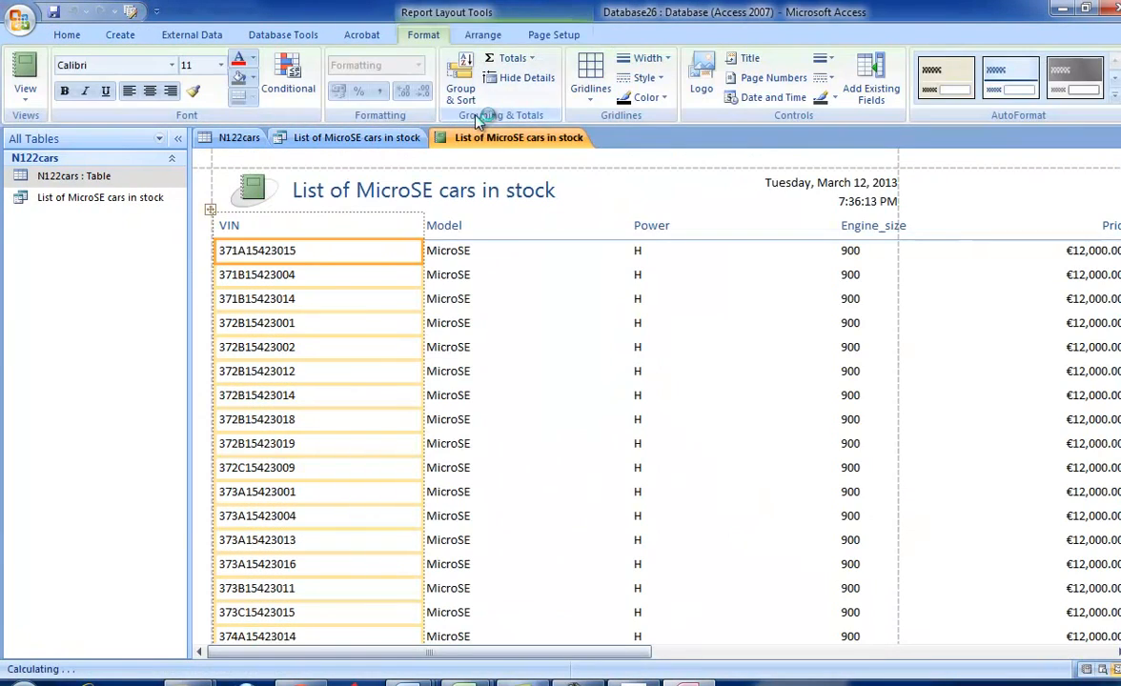
# - Set the report's page orientation to Landscape
pyautogui.click(543, 38)
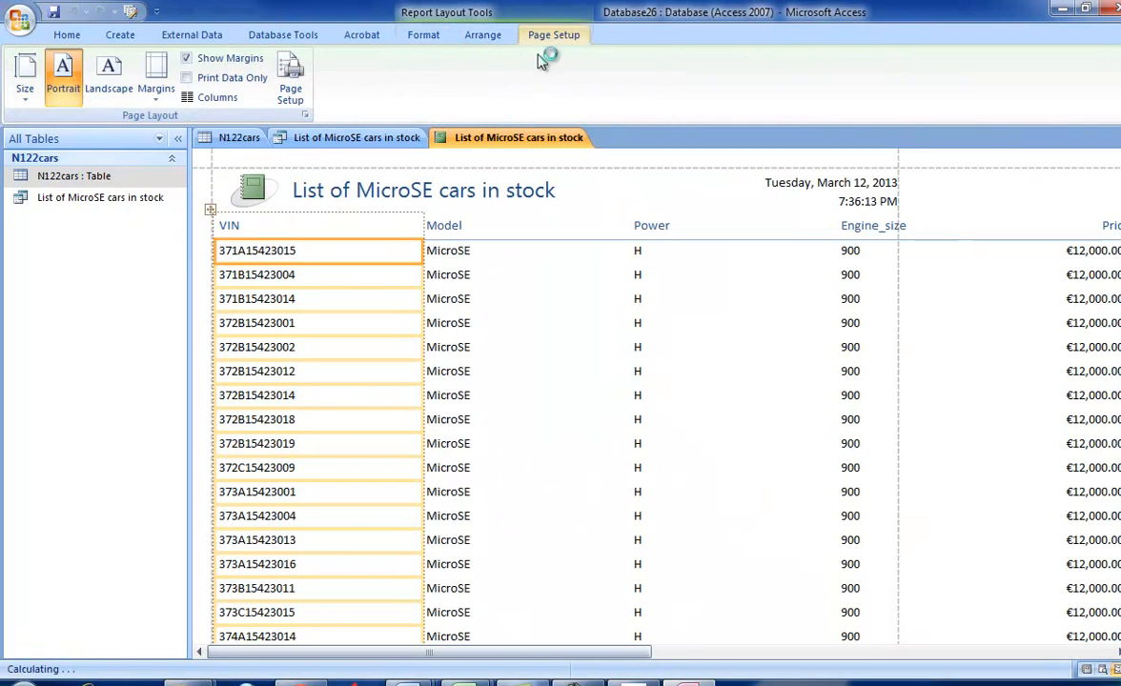
pyautogui.hotkey('alt', 'Tab')
pyautogui.hotkey('alt', 'Tab')
pyautogui.click(105, 82)
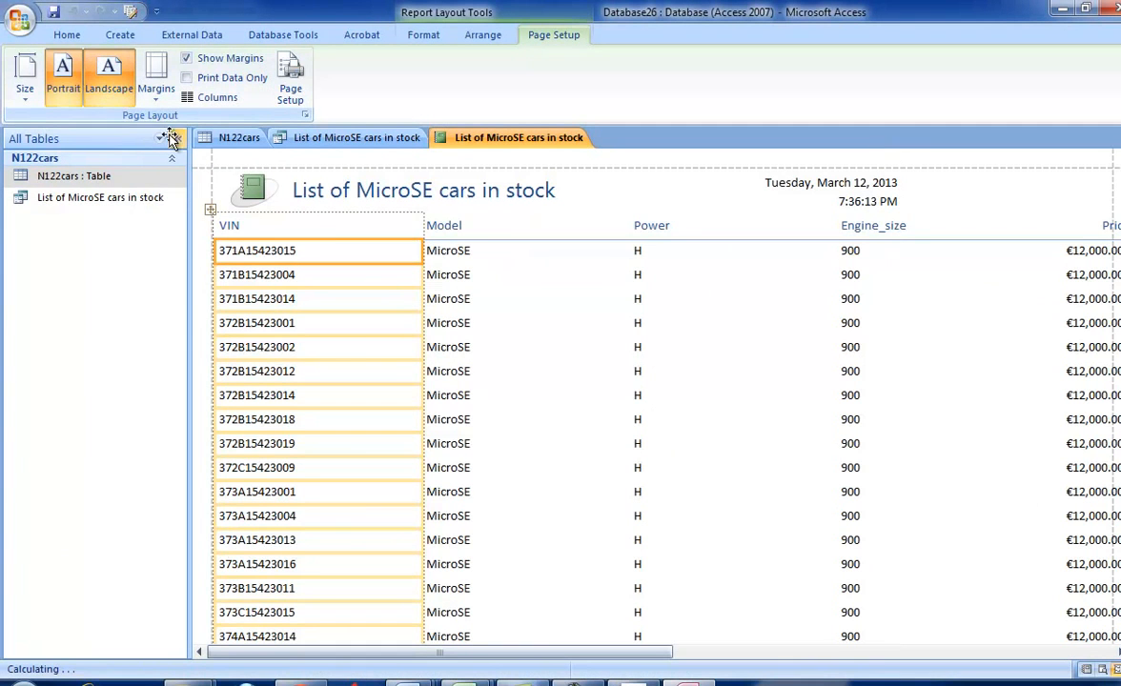
# - Narrow the VIN, Model and Power columns of the report
pyautogui.moveTo(422, 219); pyautogui.dragTo(318, 220)
pyautogui.click(502, 232)
pyautogui.moveTo(530, 225); pyautogui.dragTo(433, 225)
pyautogui.click(540, 225)
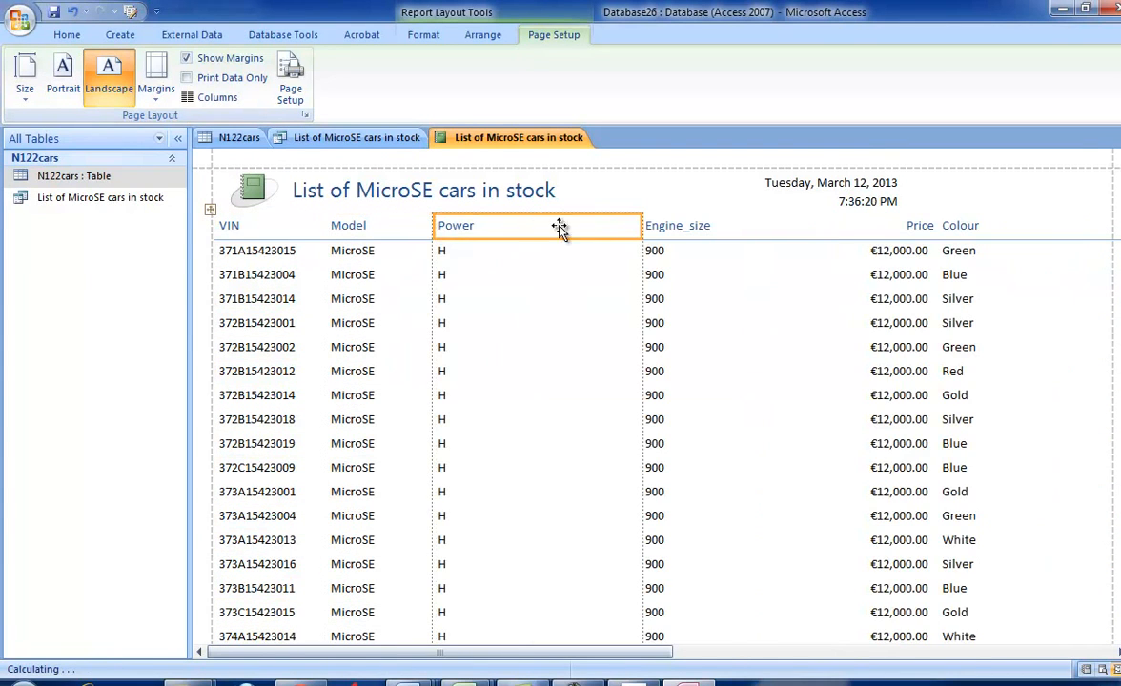
pyautogui.moveTo(638, 226); pyautogui.dragTo(530, 226)
# - Narrow the Engine_size and Colour columns so that more of the report fits across the page
pyautogui.click(590, 225)
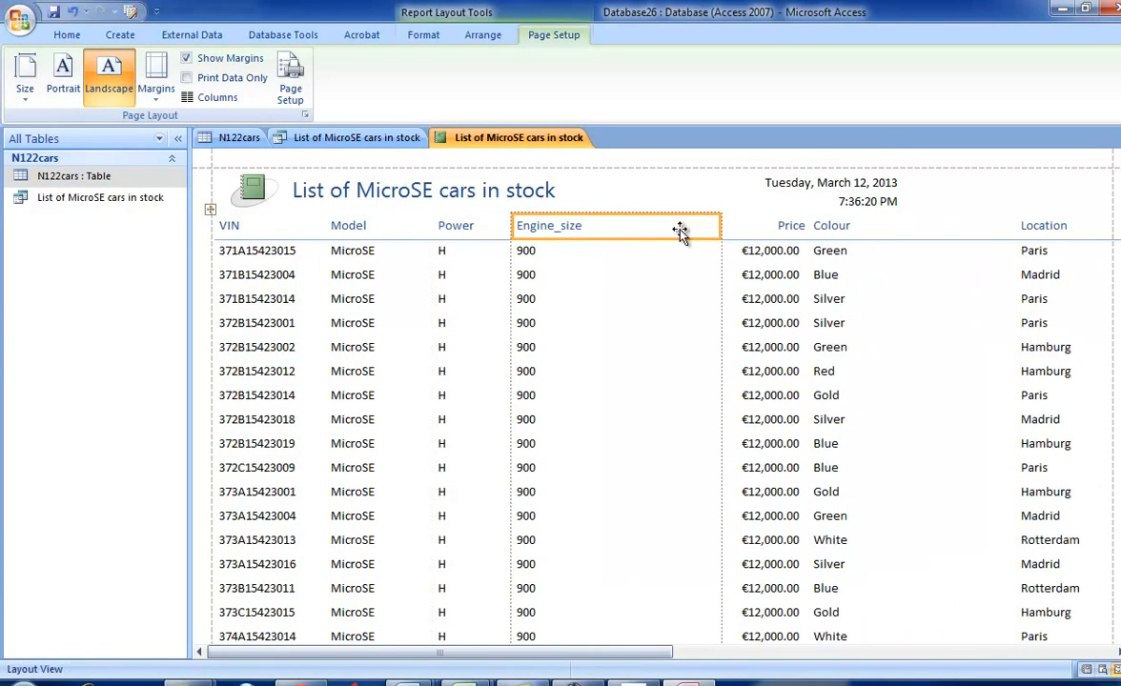
pyautogui.moveTo(721, 226); pyautogui.dragTo(614, 228)
pyautogui.click(784, 225)
pyautogui.moveTo(901, 227); pyautogui.dragTo(762, 231)
# - Narrow the report's Location column so that the Sold column moves closer to it
pyautogui.click(926, 234)
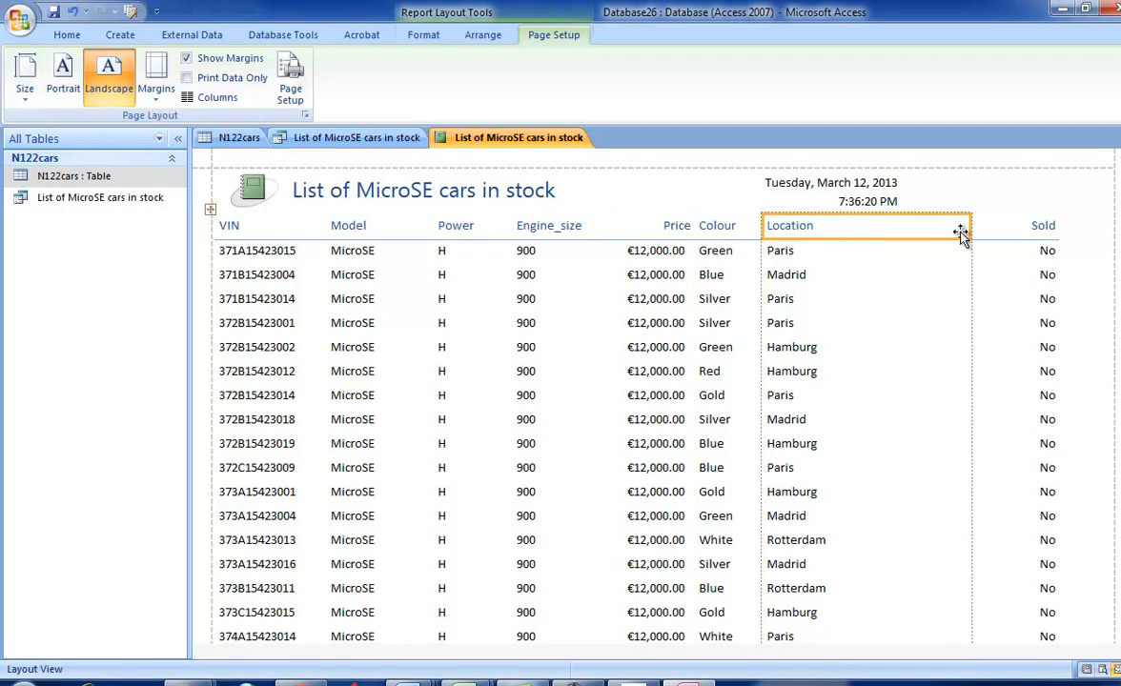
pyautogui.click(848, 254)
pyautogui.click(909, 223)
pyautogui.moveTo(970, 225); pyautogui.dragTo(845, 225)
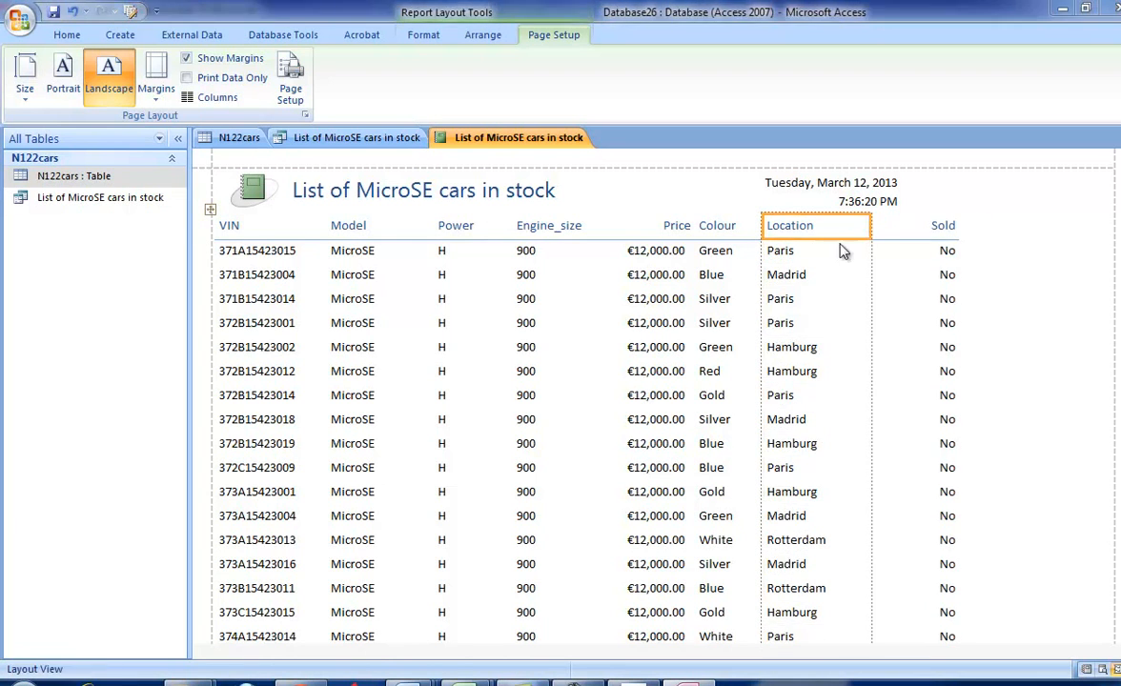
# - Check the exam paper's requirement to calculate the total number of MicroSE cars for sale, returning to the Access report
pyautogui.hotkey('alt', 'Tab')
pyautogui.scroll(-2, 541, 352)
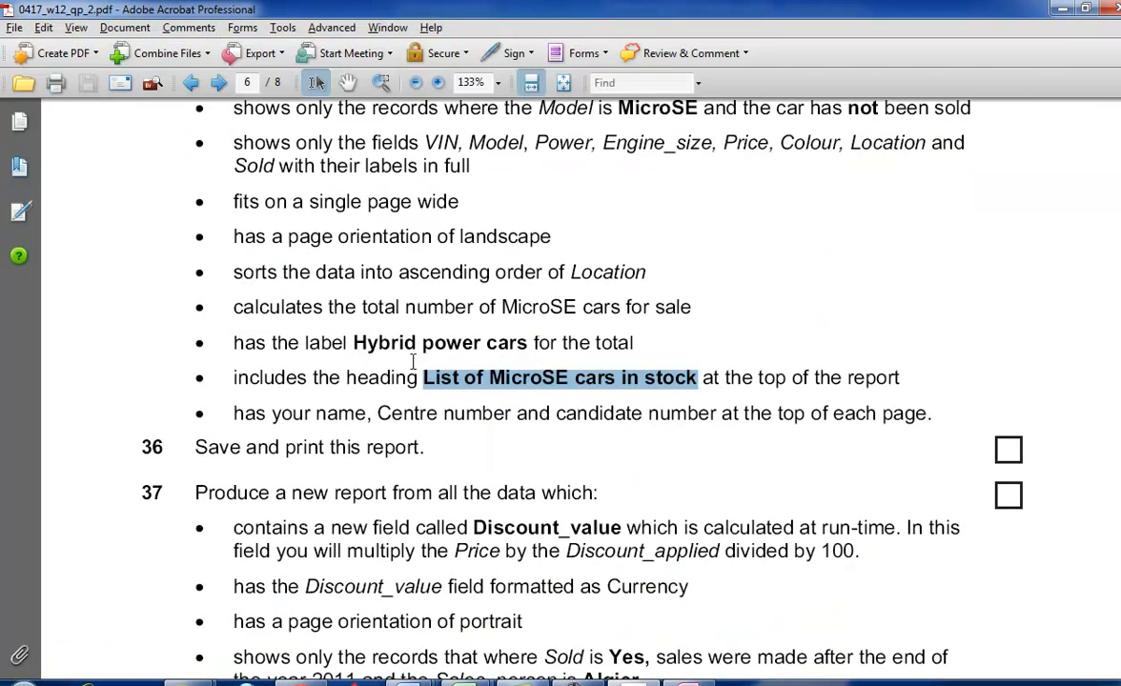
pyautogui.moveTo(361, 303); pyautogui.dragTo(461, 313)
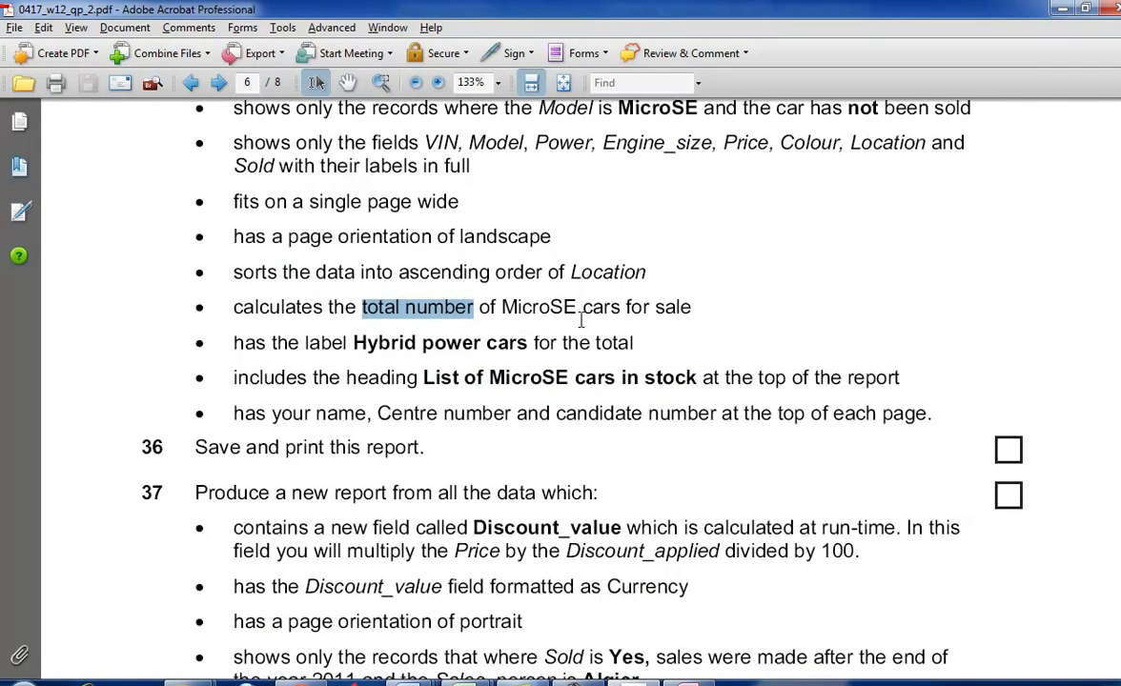
pyautogui.hotkey('alt', 'Tab')
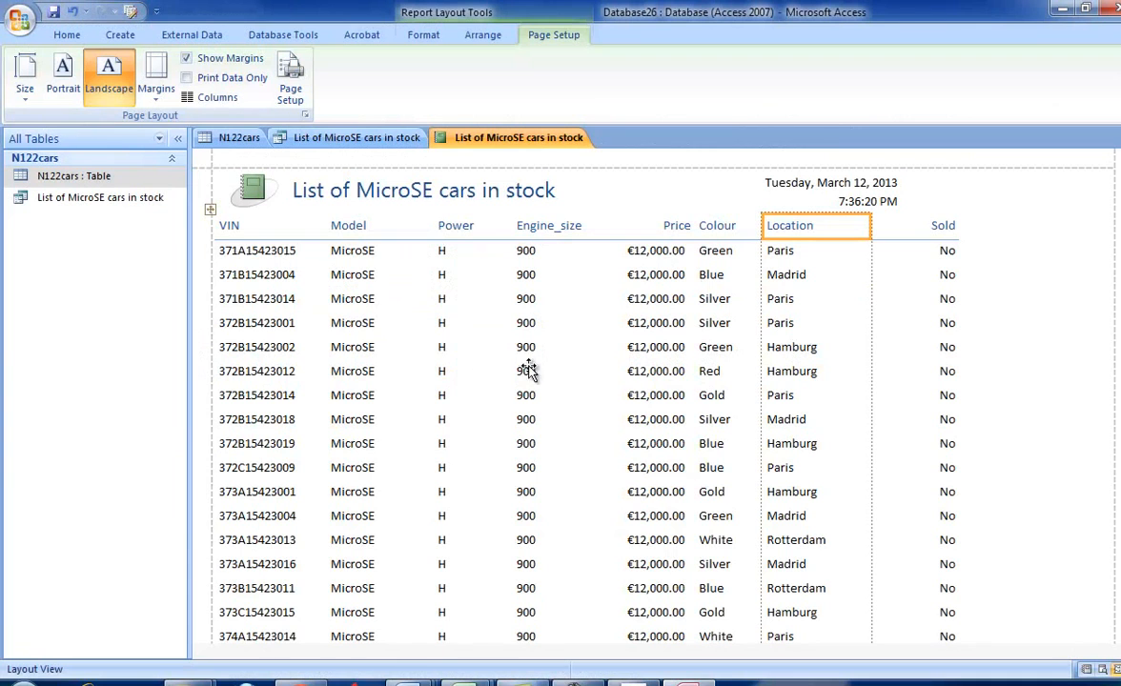
pyautogui.click(376, 249)
pyautogui.rightClick(377, 251)
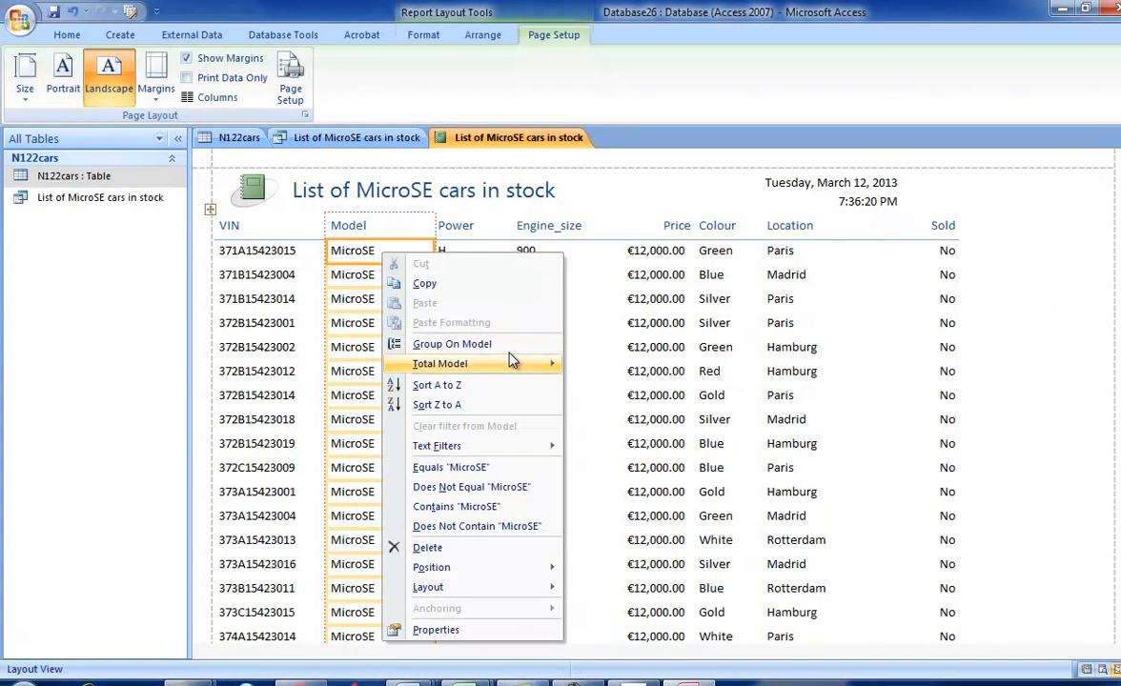
pyautogui.moveTo(512, 363)
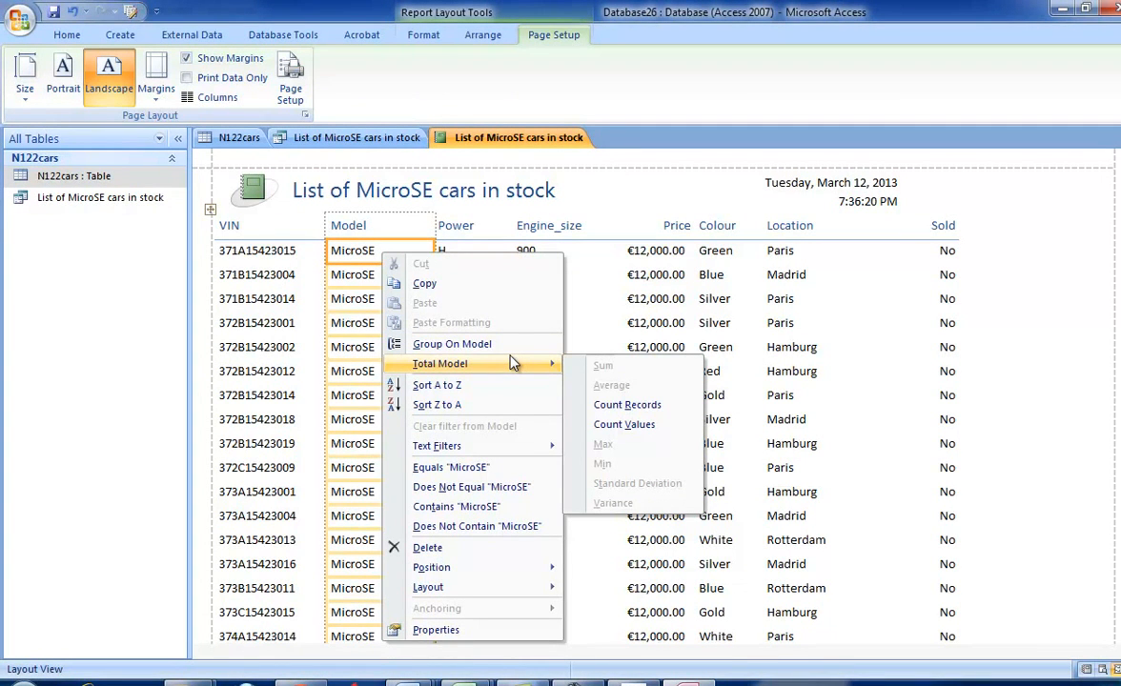
pyautogui.click(574, 680)
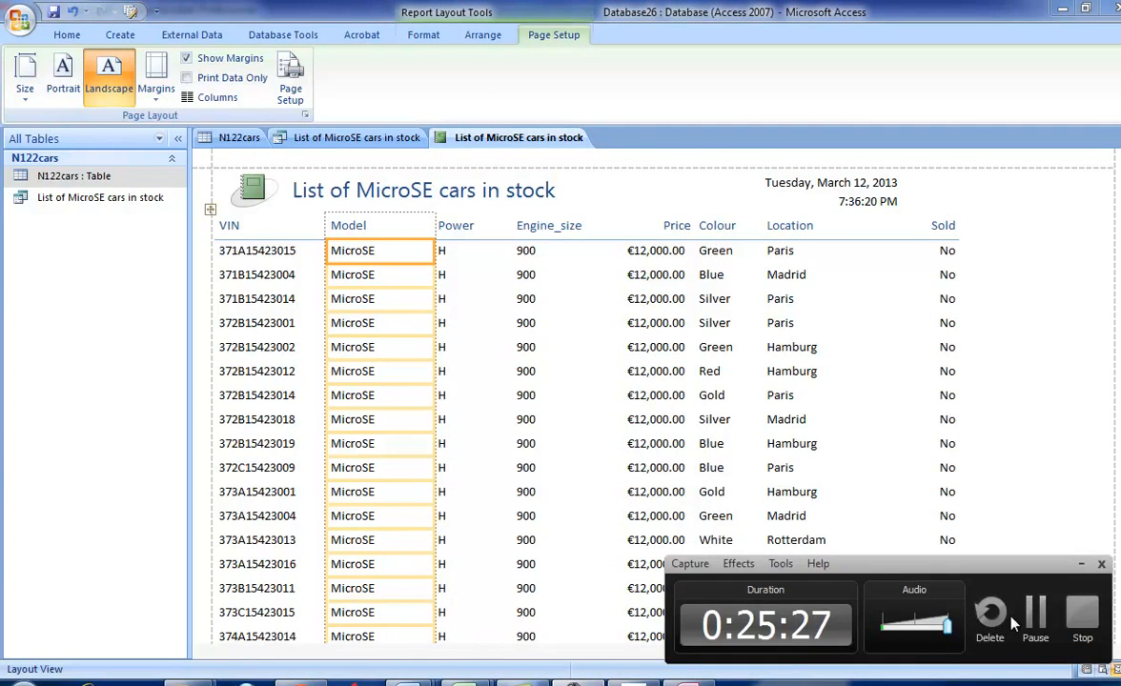
pyautogui.click(1035, 619)
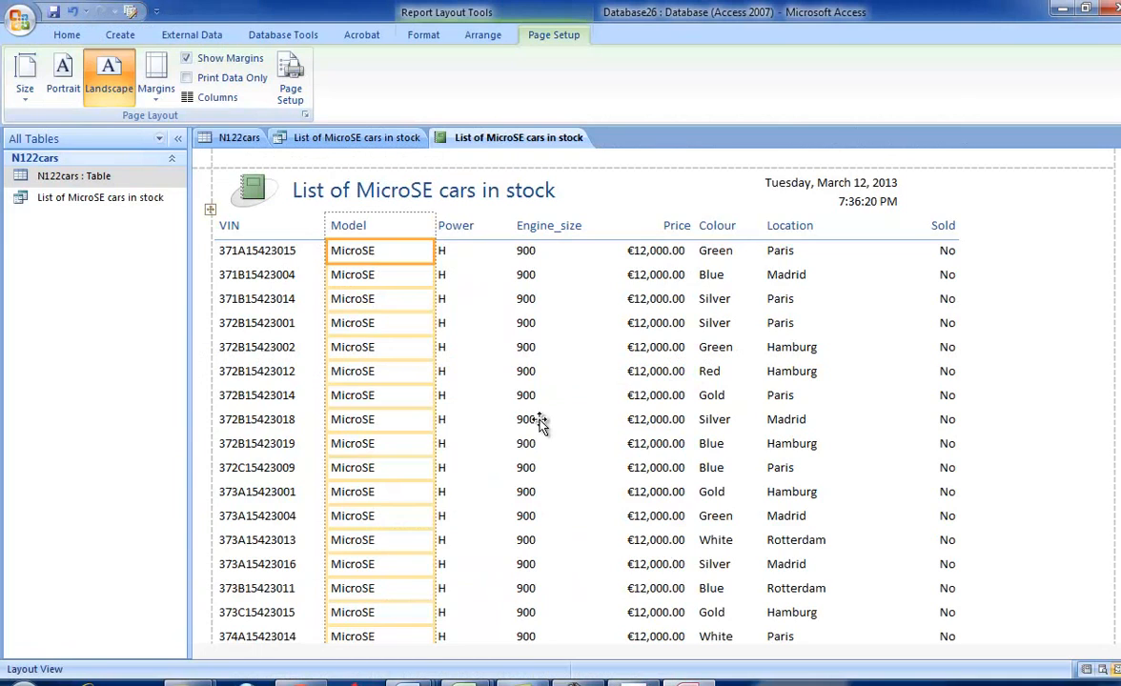
# - Add a Count Records total for the Model column at the end of the report
pyautogui.scroll(-10, 432, 425)
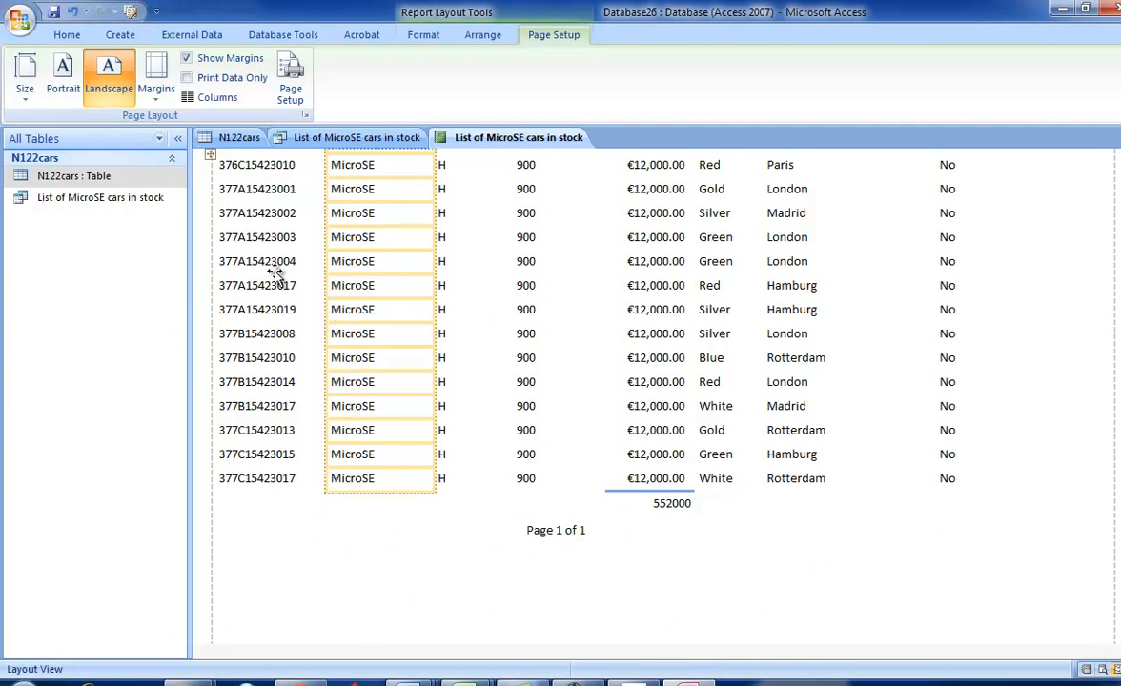
pyautogui.rightClick(368, 238)
pyautogui.moveTo(484, 350)
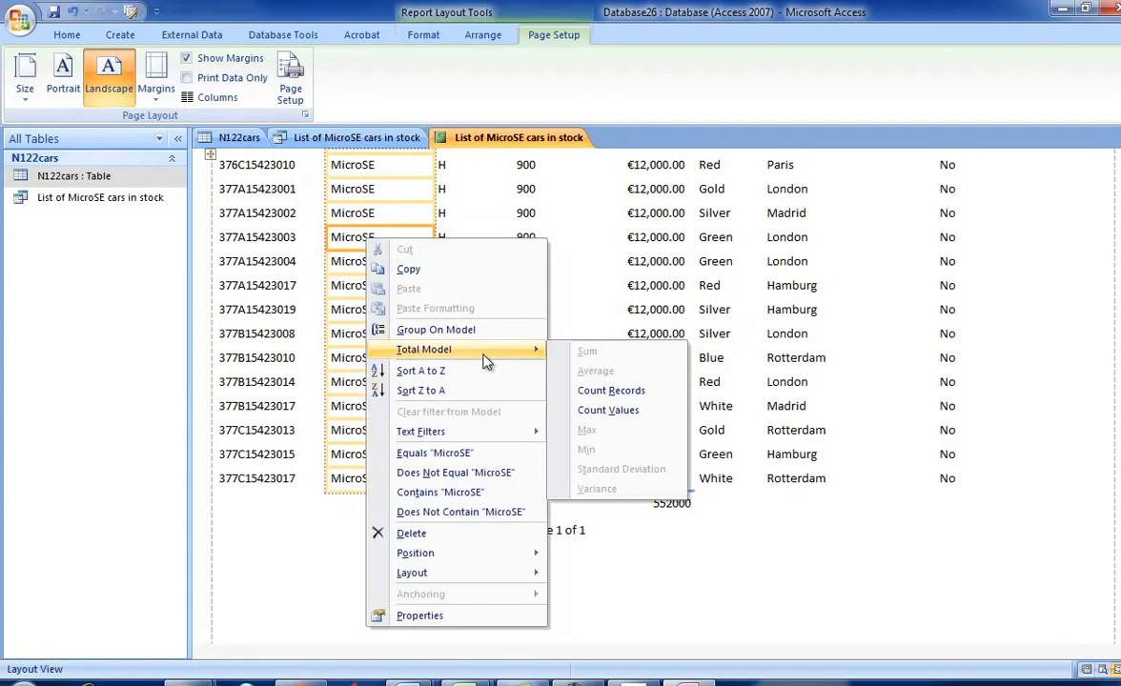
pyautogui.click(572, 387)
pyautogui.scroll(-8, 589, 557)
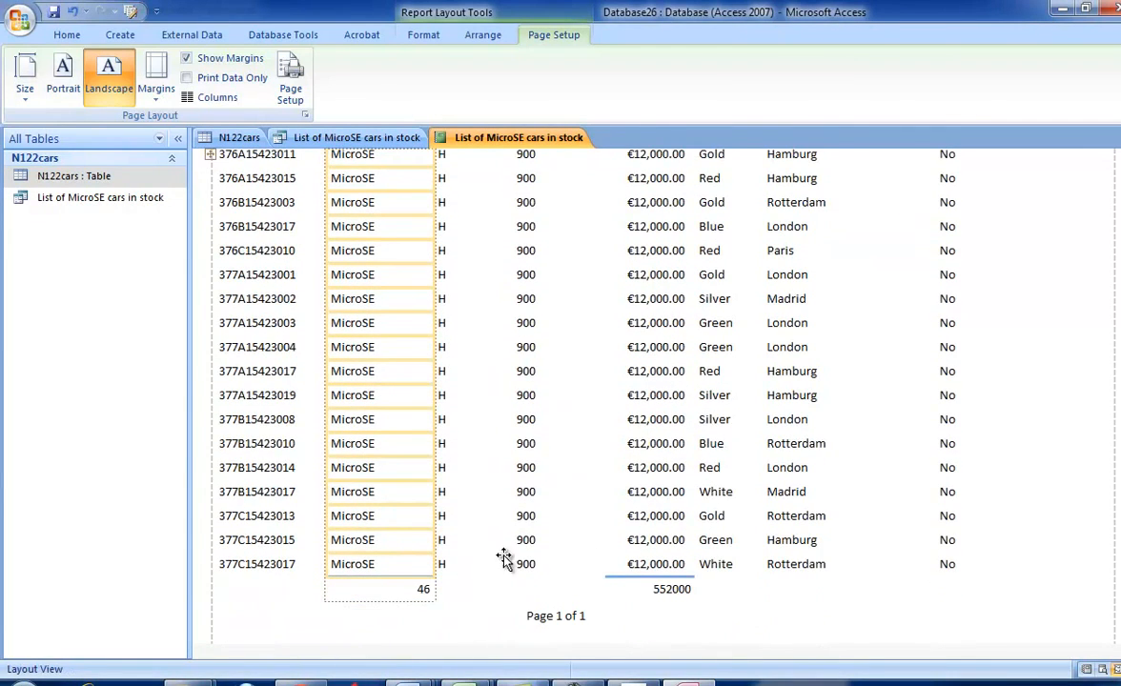
# - Add the label "Hybrid power cars" in the report footer beside the Model count, as worded in the exam paper
pyautogui.hotkey('alt', 'Tab')
pyautogui.moveTo(353, 341); pyautogui.dragTo(521, 355)
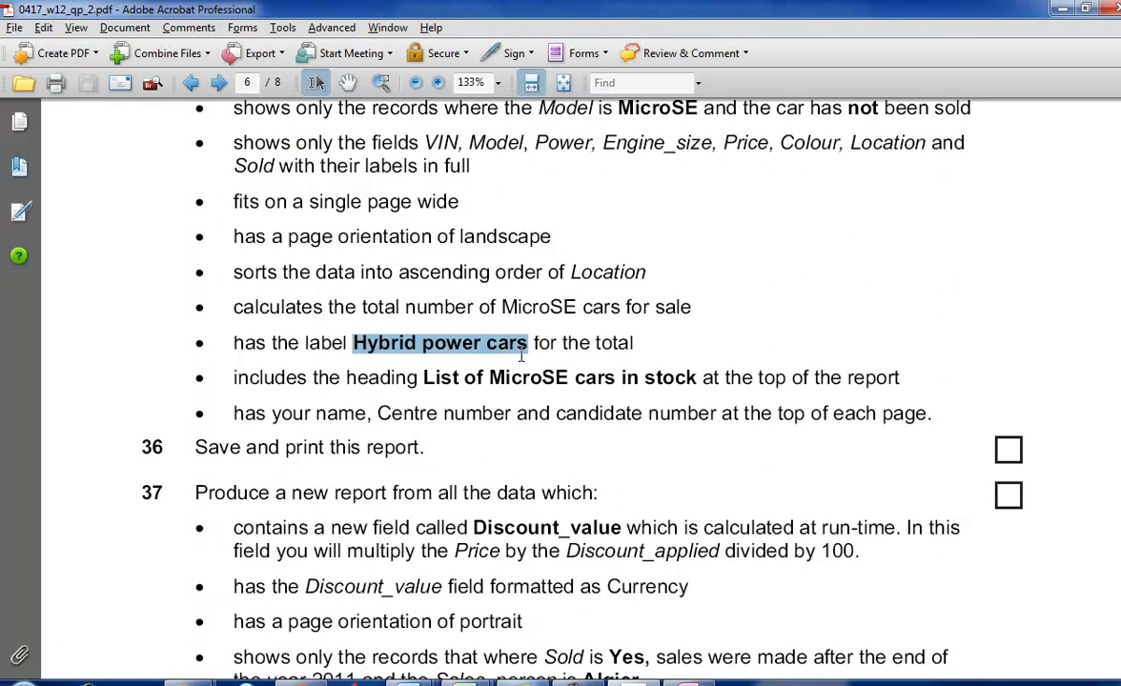
pyautogui.hotkey('alt', 'Tab')
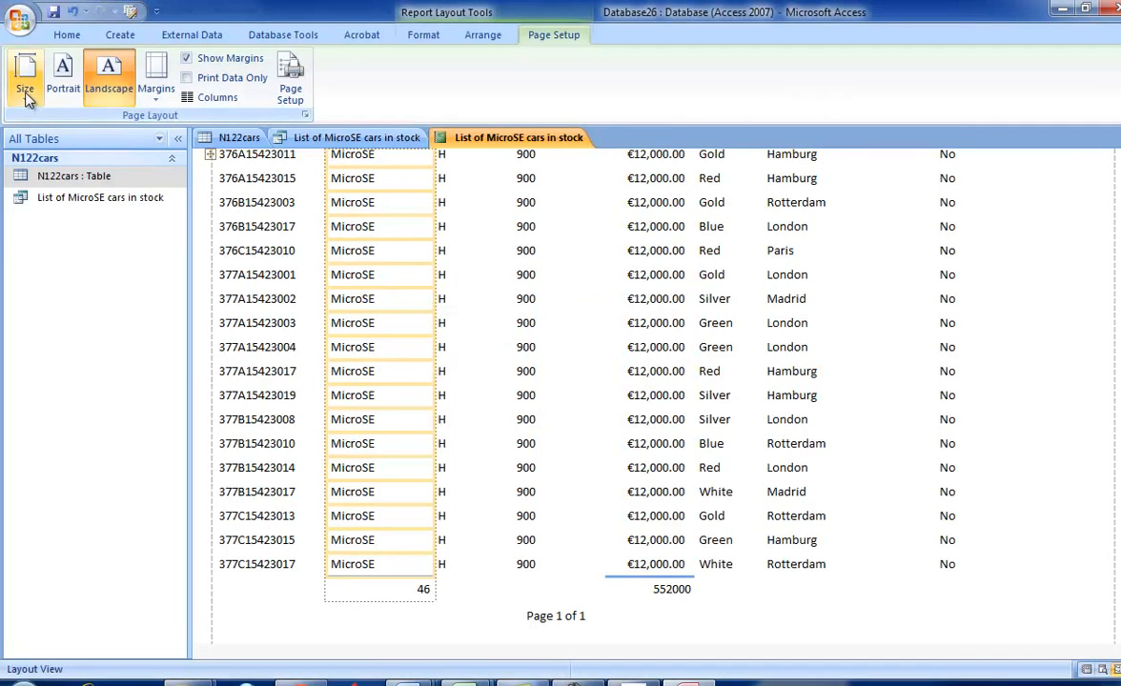
pyautogui.click(81, 37)
pyautogui.click(24, 84)
pyautogui.click(69, 236)
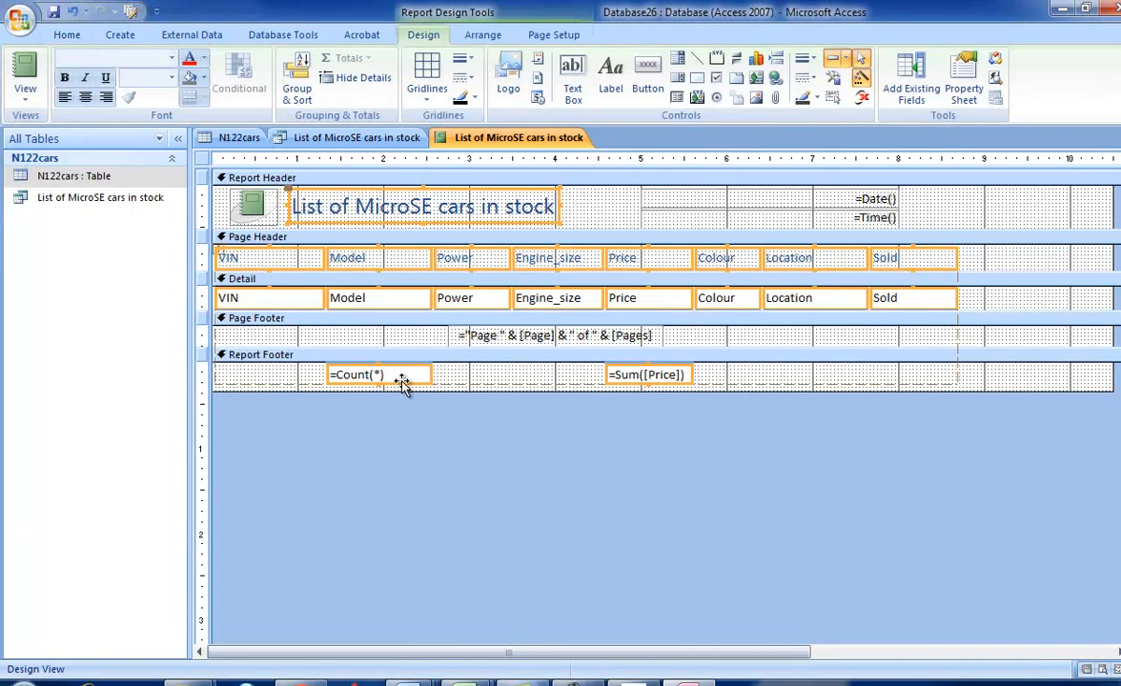
pyautogui.click(610, 76)
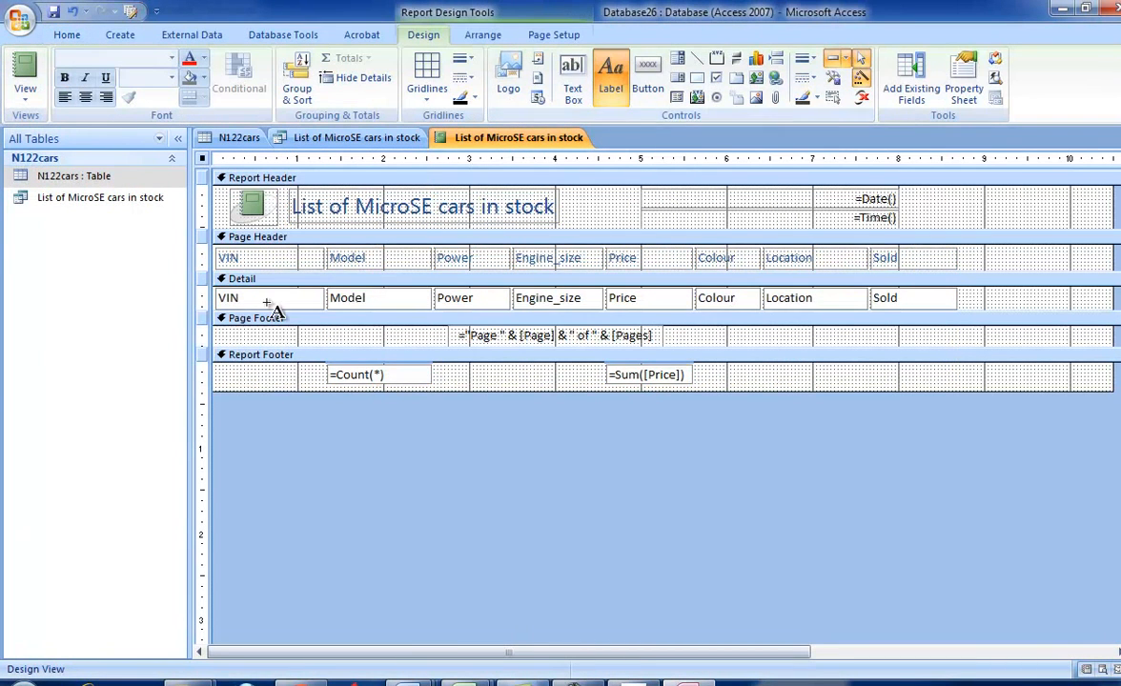
pyautogui.moveTo(216, 367); pyautogui.dragTo(324, 385)
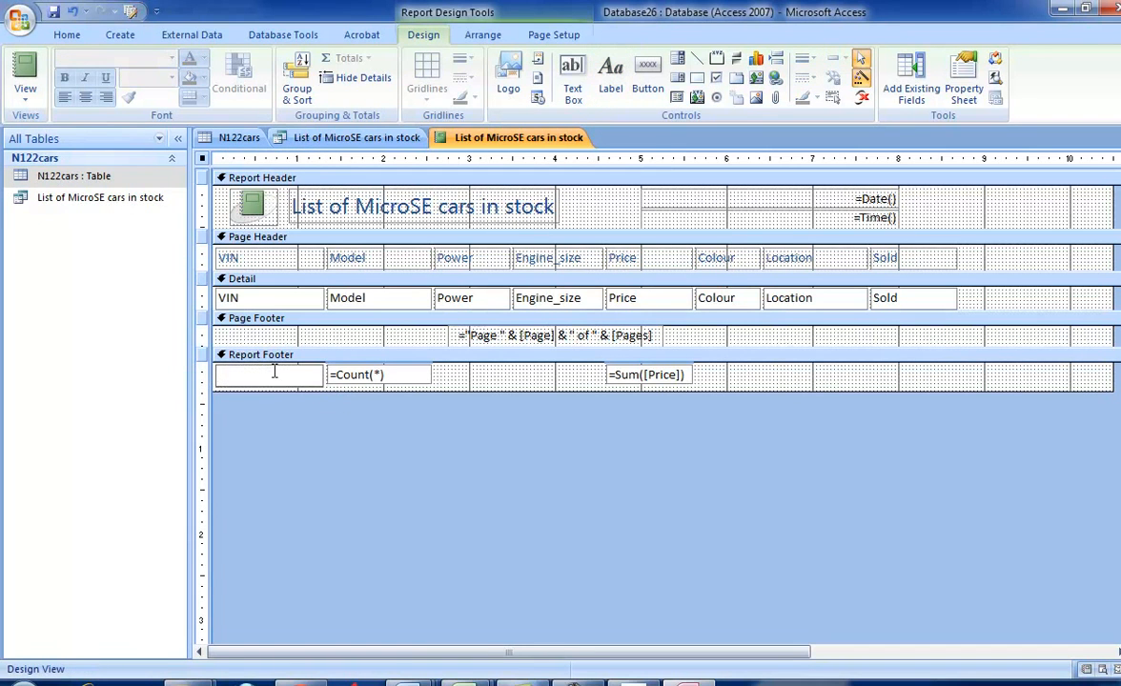
pyautogui.write('Hybrid power cars')
# - Preview the printed report through to its last page to inspect the labelled total, and close the preview
pyautogui.click(26, 96)
pyautogui.click(67, 157)
pyautogui.scroll(-3, 620, 497)
pyautogui.scroll(-5, 591, 562)
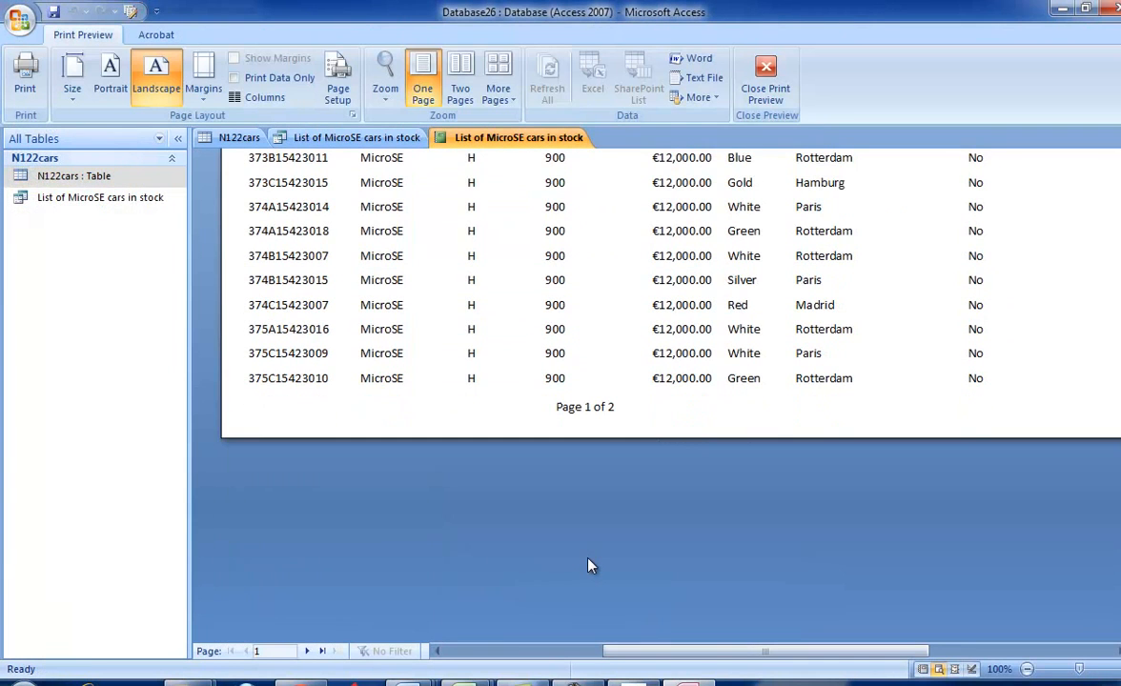
pyautogui.click(322, 651)
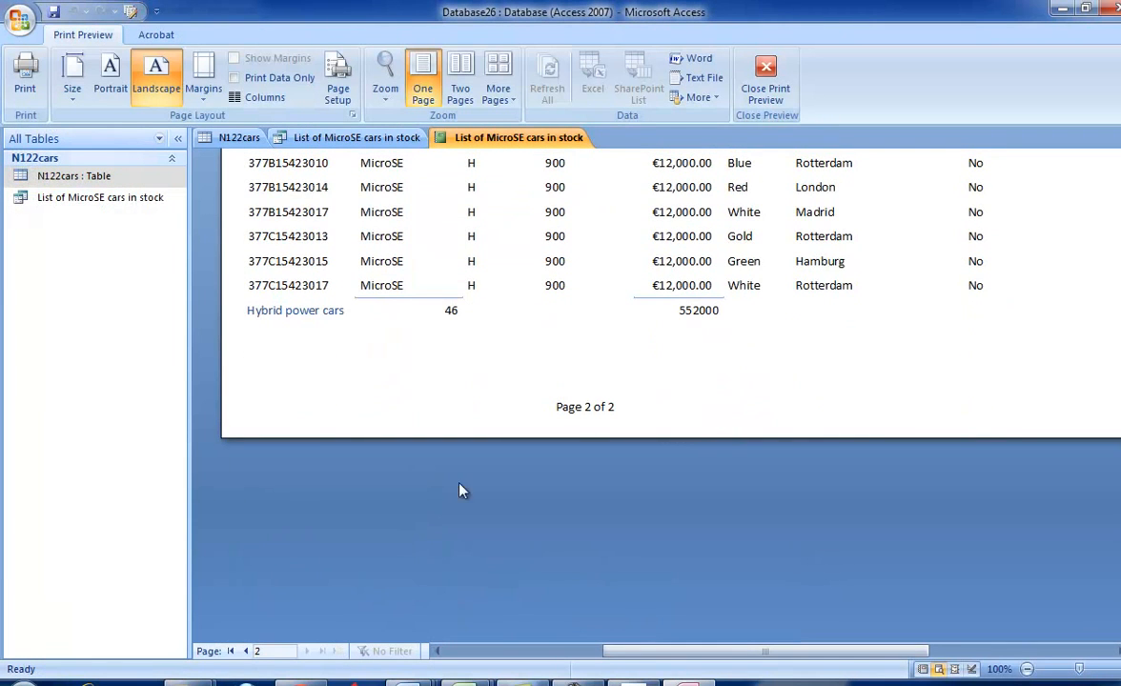
pyautogui.click(765, 76)
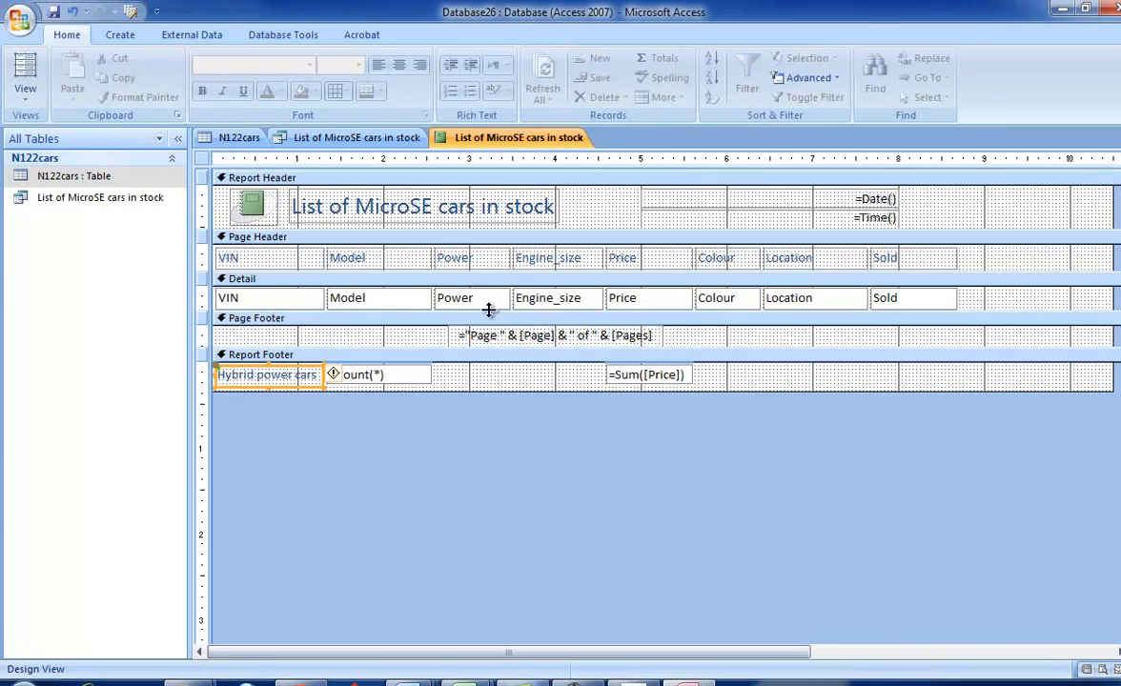
# - Check the remaining report requirements in the exam paper and delete the page number control from the report's page footer
pyautogui.hotkey('alt', 'Tab')
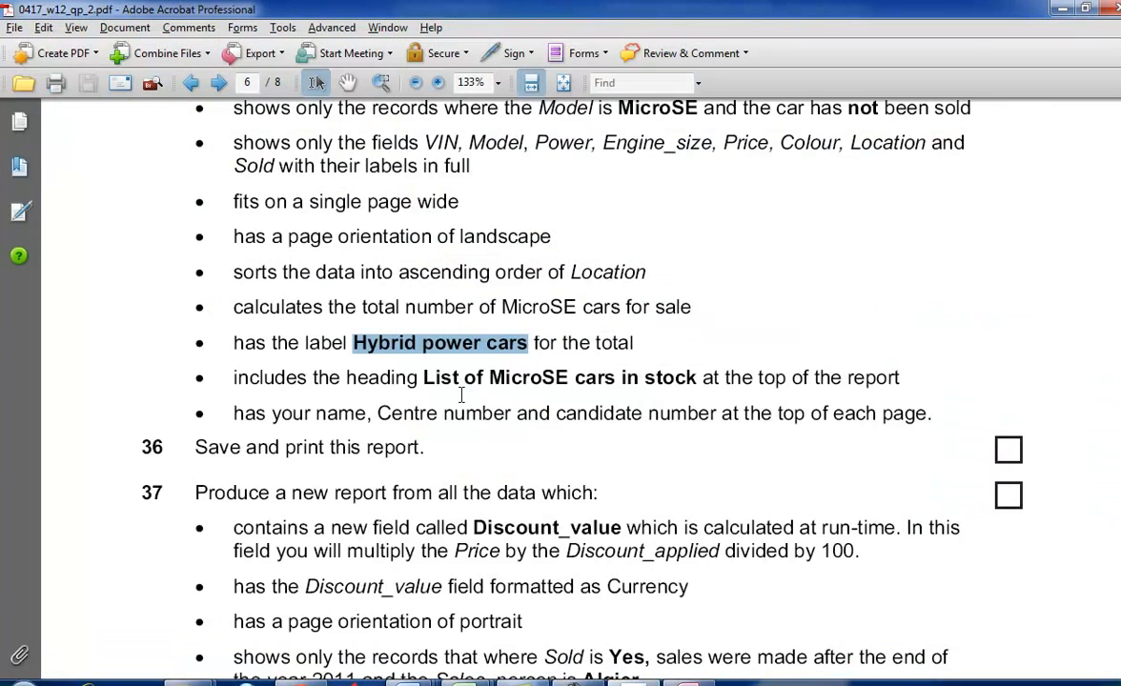
pyautogui.scroll(-1, 462, 394)
pyautogui.hotkey('alt', 'Tab')
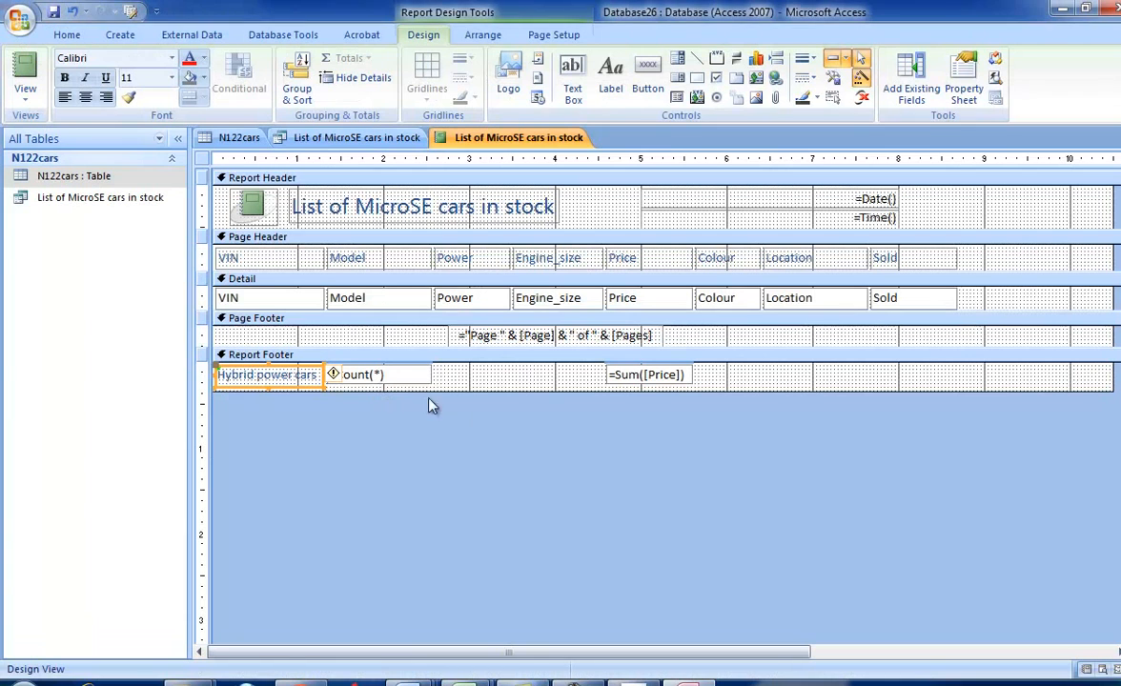
pyautogui.click(651, 335)
pyautogui.press('Delete')
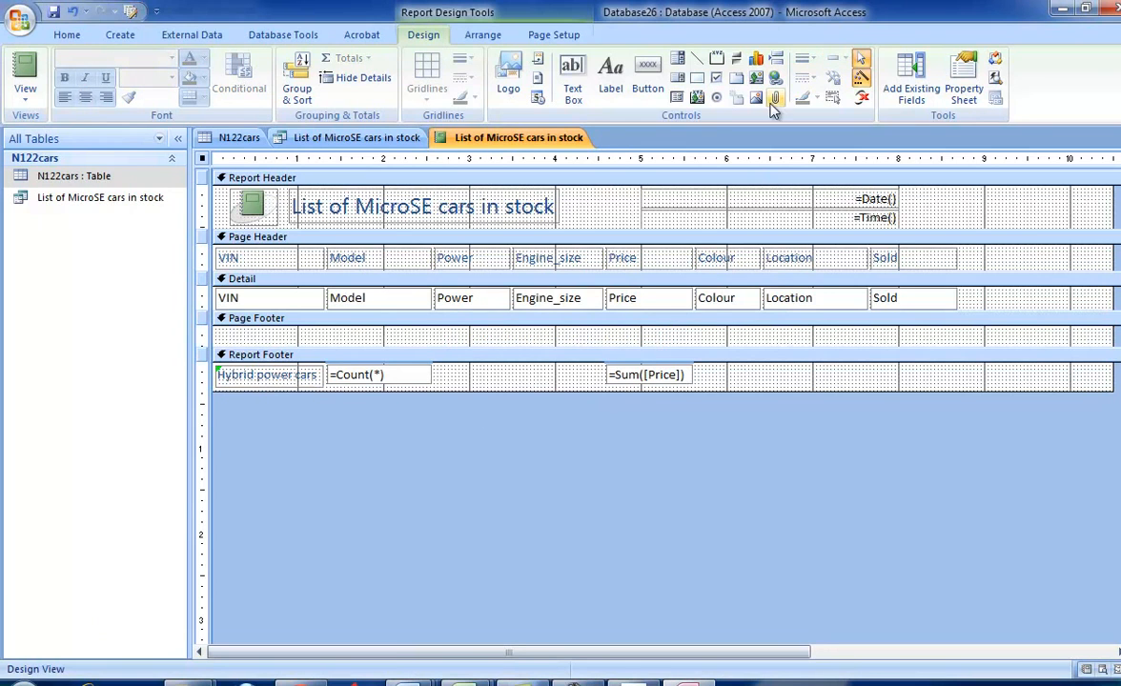
# - Delete the time and date controls from the report header, consulting the exam paper's requirements first
pyautogui.hotkey('alt', 'Tab')
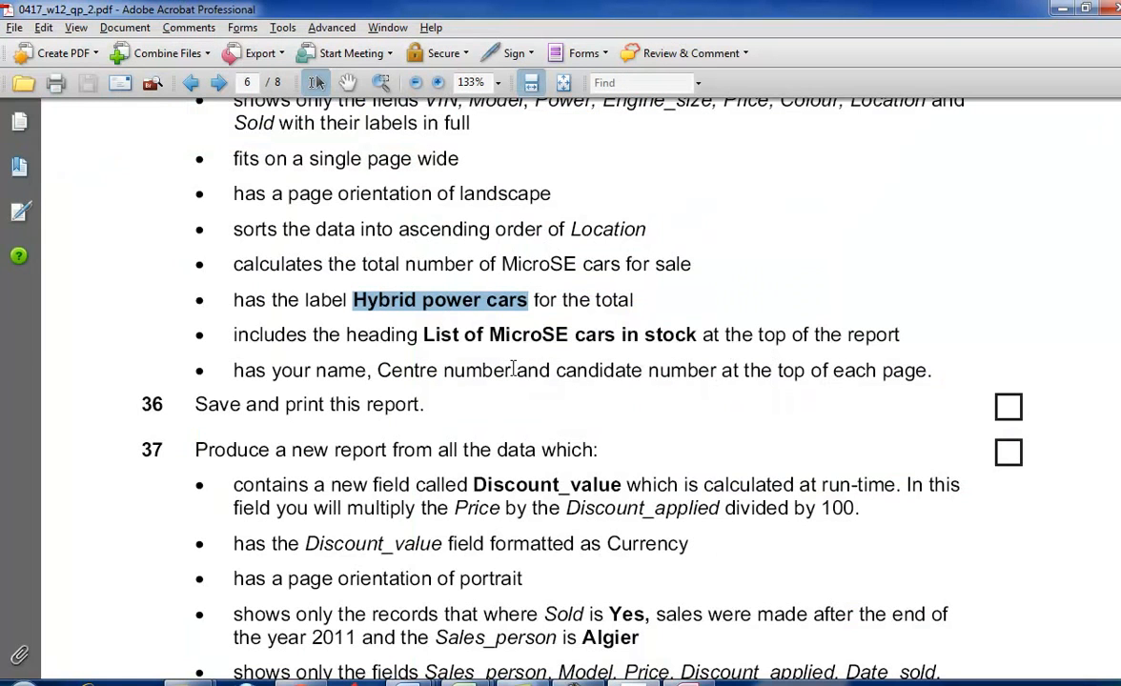
pyautogui.hotkey('alt', 'Tab')
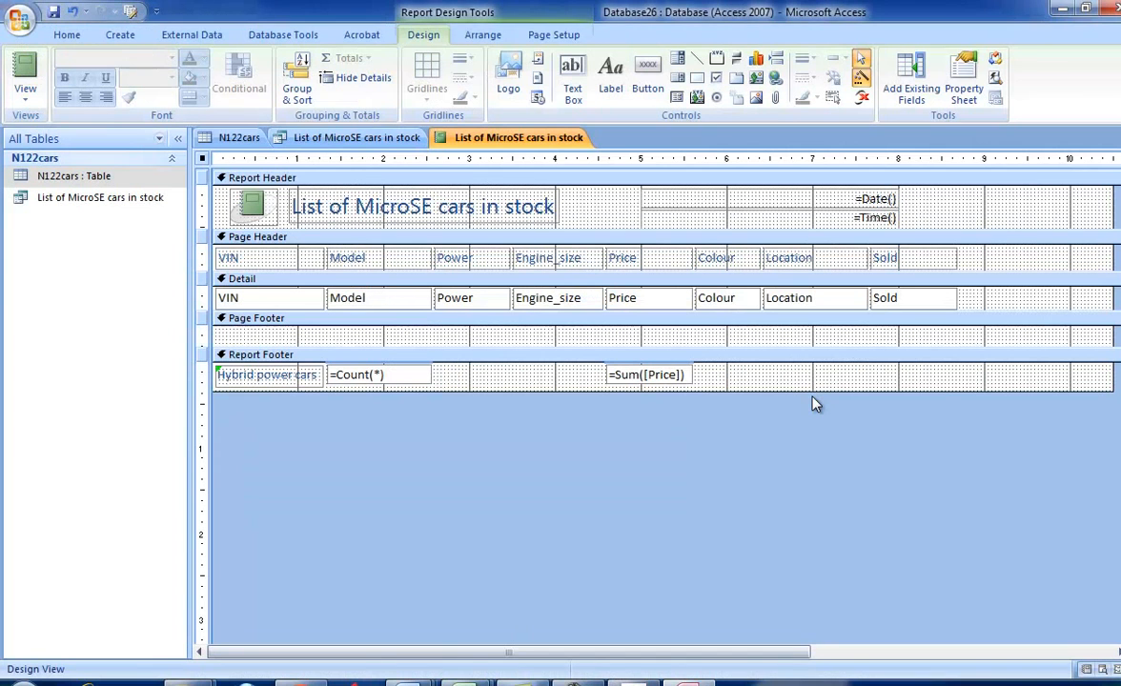
pyautogui.click(876, 223)
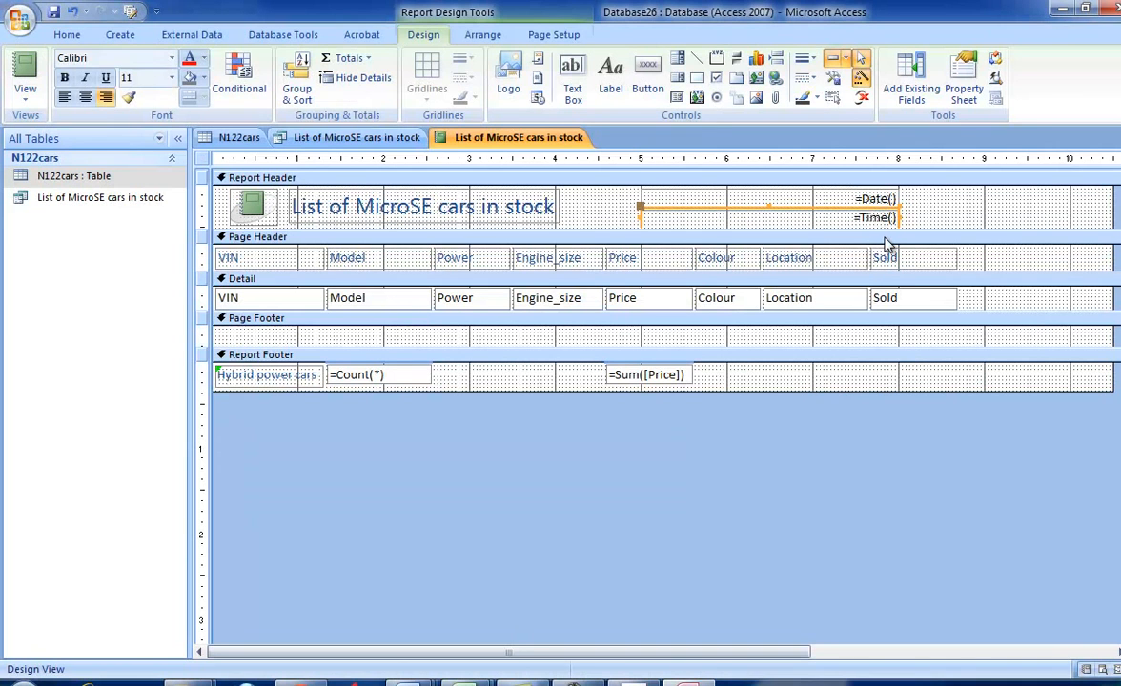
pyautogui.press('Delete')
pyautogui.click(850, 200)
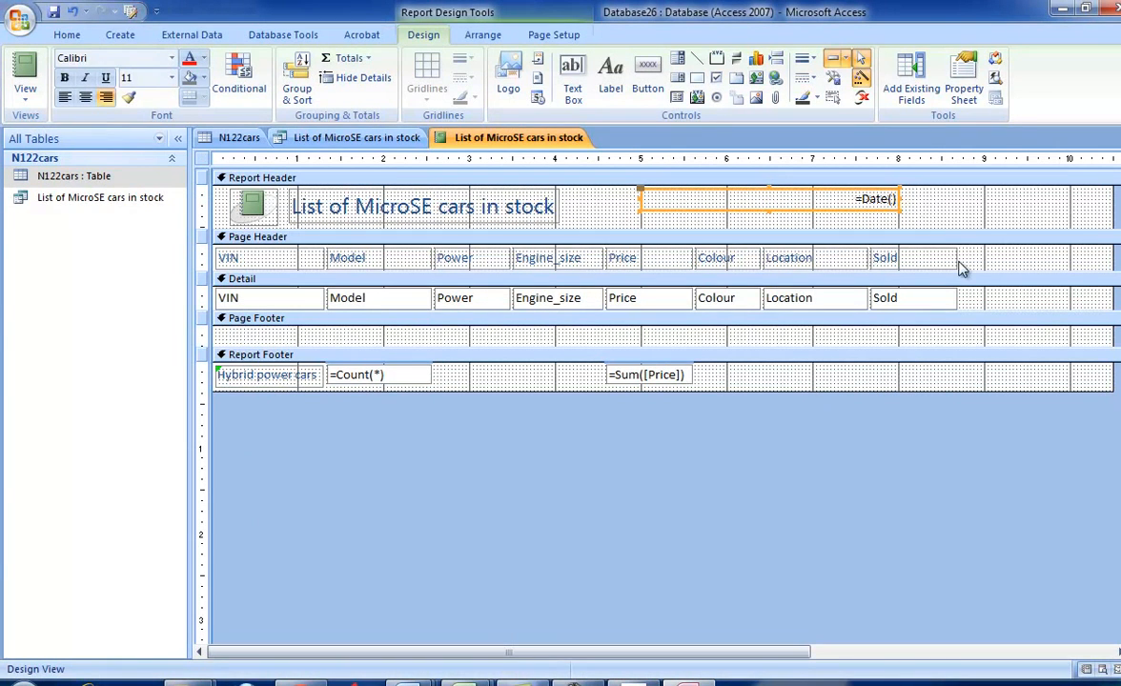
pyautogui.press('Delete')
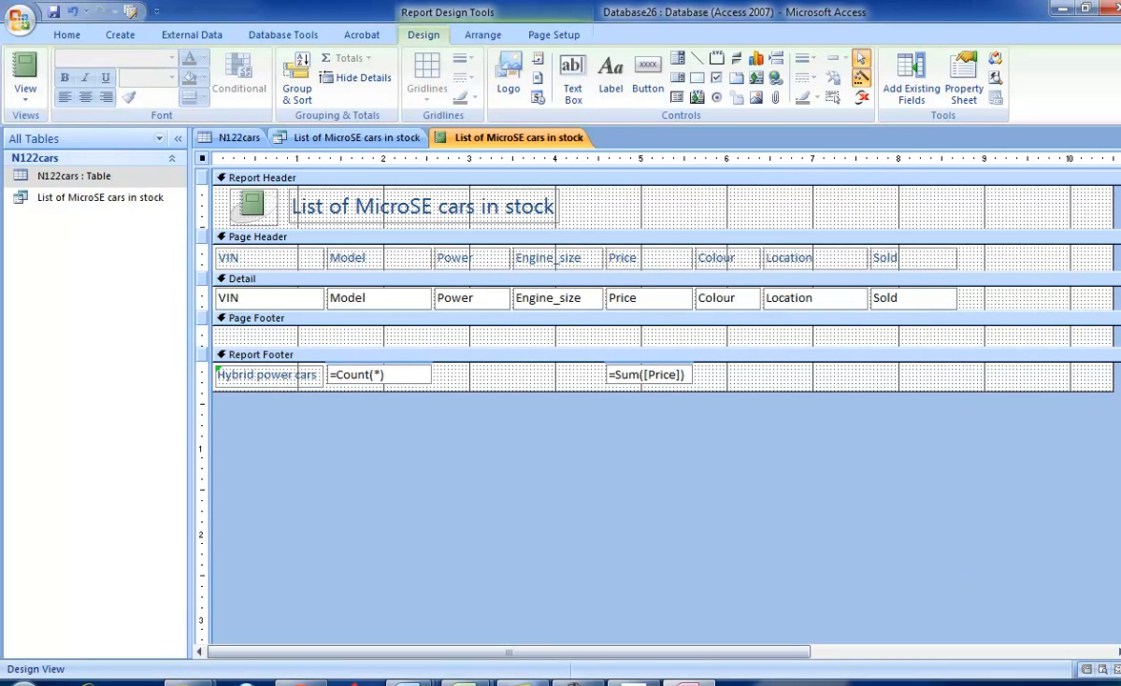
pyautogui.click(857, 682)
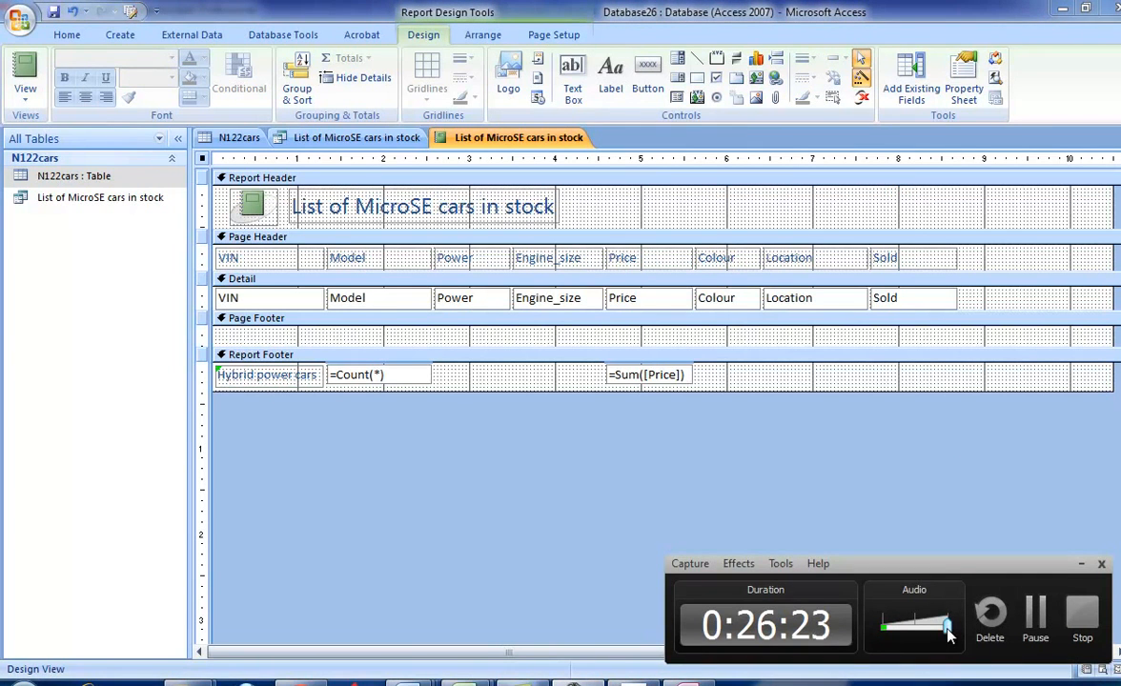
pyautogui.moveTo(947, 626); pyautogui.dragTo(880, 627)
pyautogui.moveTo(881, 627); pyautogui.dragTo(945, 625)
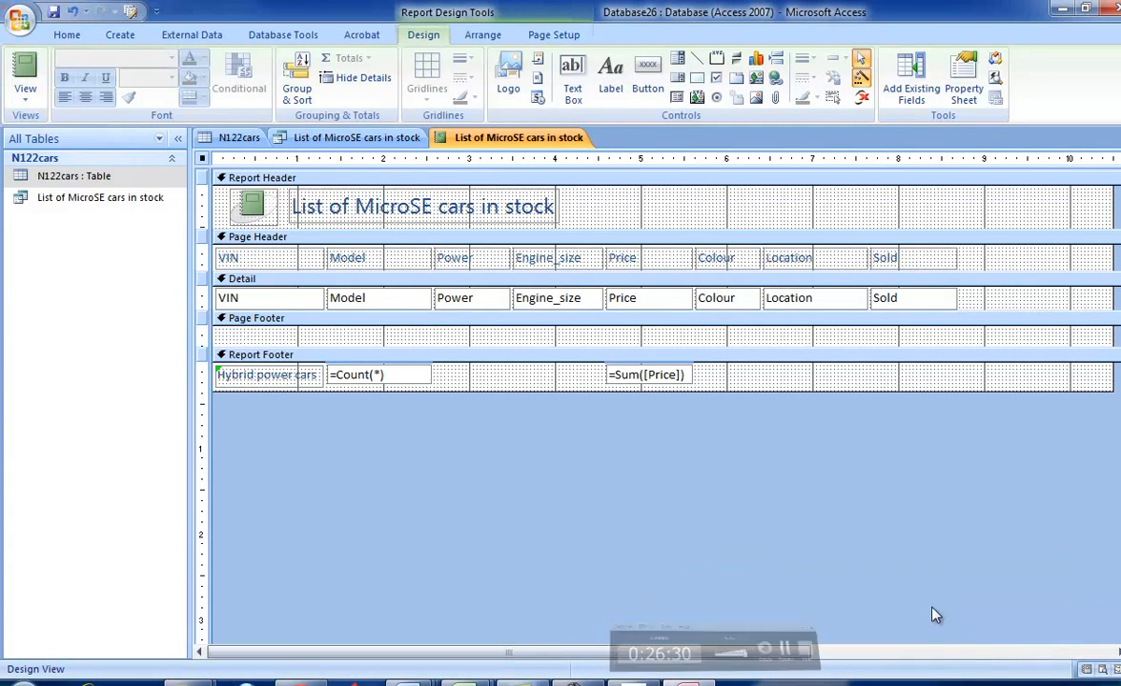
# - Display the finished layout in Report View and read the exam paper's tasks 36 and 37
pyautogui.click(27, 92)
pyautogui.click(58, 126)
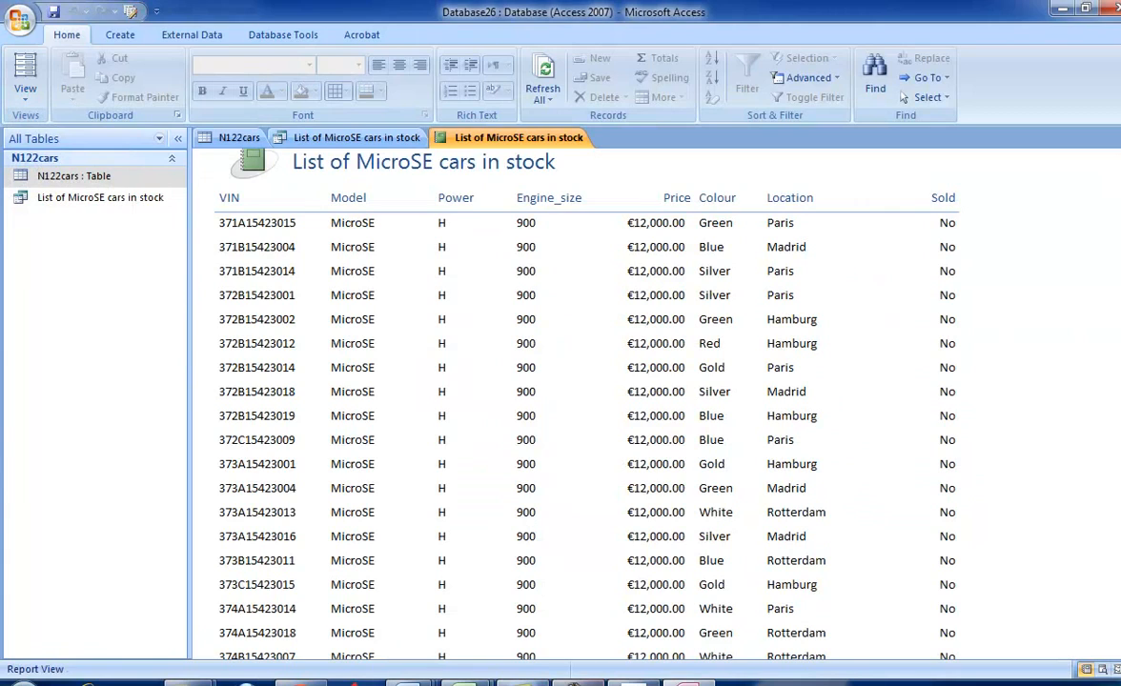
pyautogui.click(631, 682)
pyautogui.scroll(-2, 569, 493)
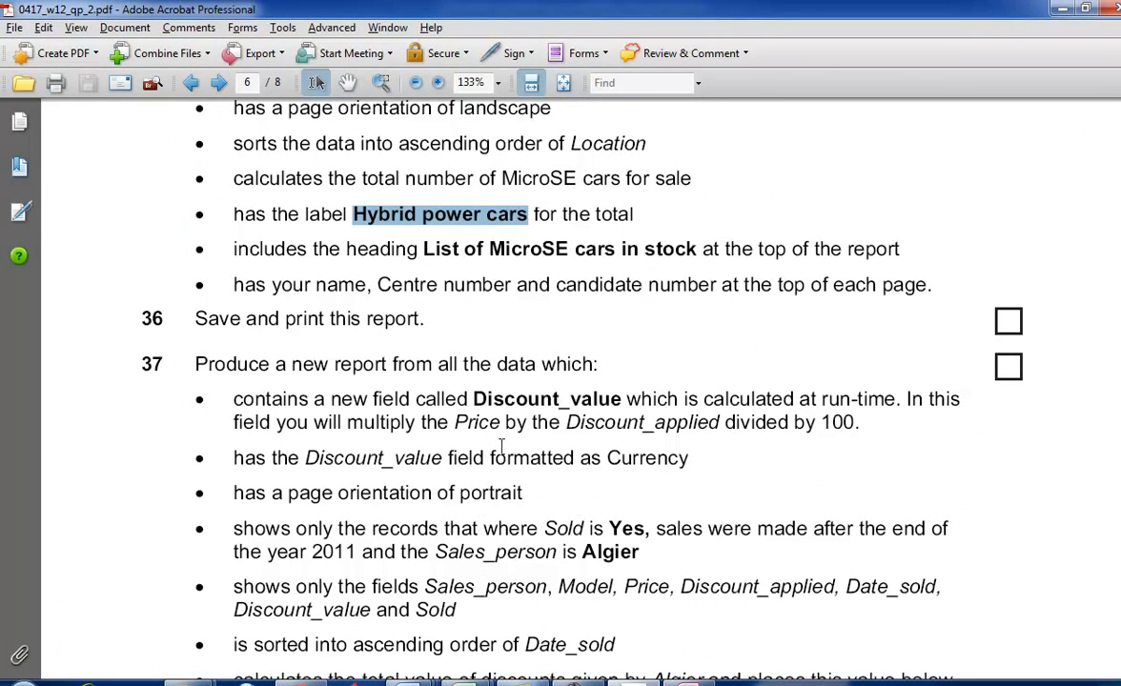
pyautogui.scroll(-2, 490, 467)
pyautogui.hotkey('alt', 'Tab')
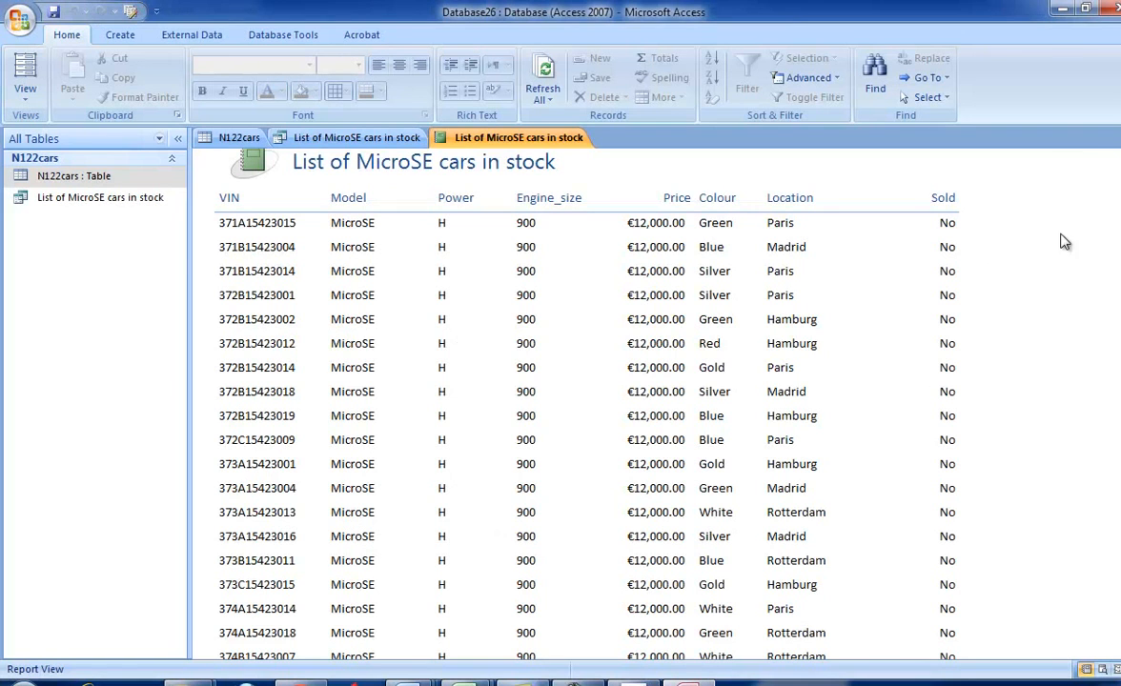
# - Save the report as "List of MicroSE cars in stock" and close the report, its query and the N122cars table
pyautogui.hotkey('ctrl', 'F4')
pyautogui.click(502, 388)
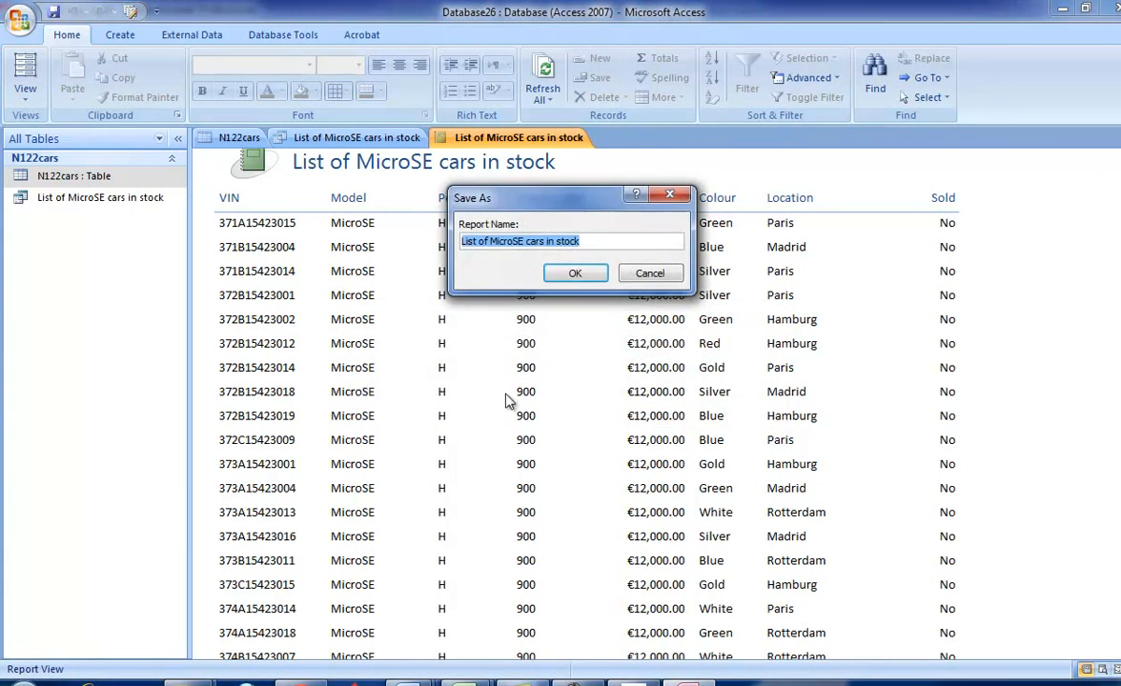
pyautogui.click(588, 278)
pyautogui.click(1118, 139)
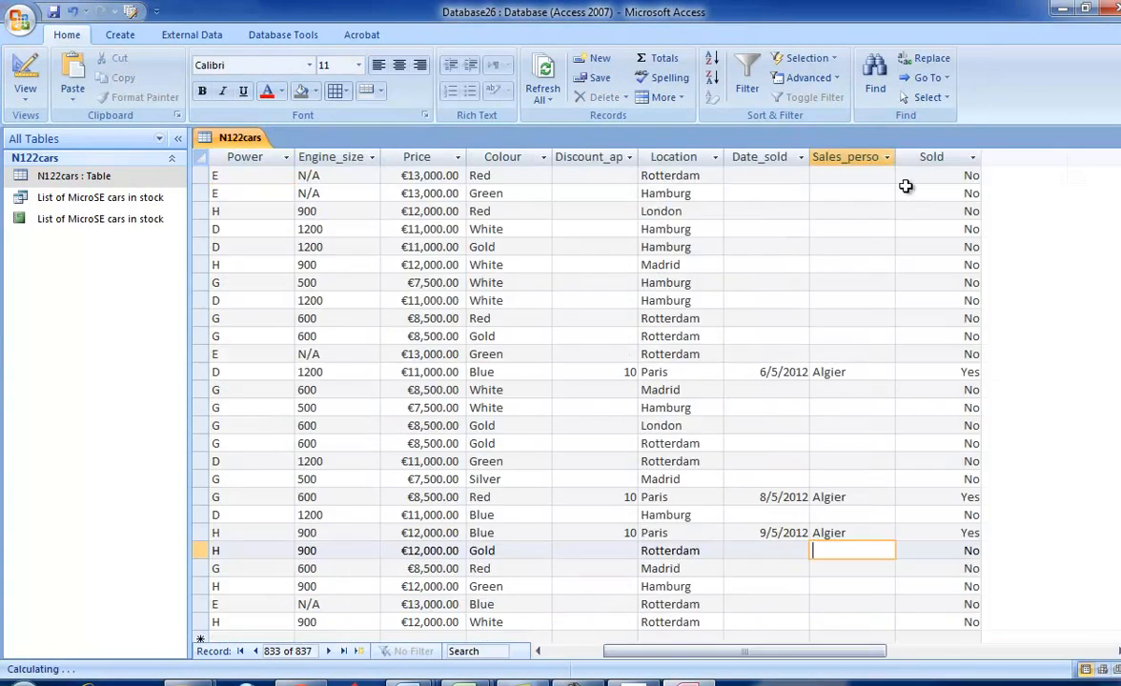
pyautogui.click(1118, 139)
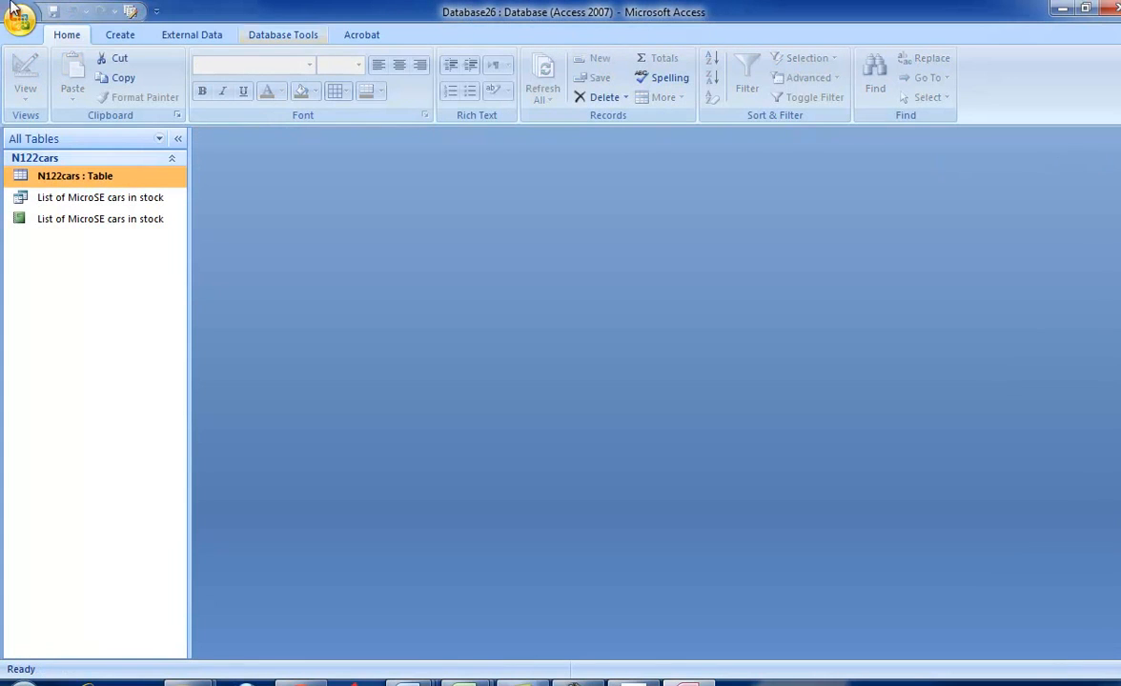
# - Create a new query in design view based on the N122cars table and add all its fields, VIN through Sold, to the grid
pyautogui.click(120, 35)
pyautogui.click(684, 87)
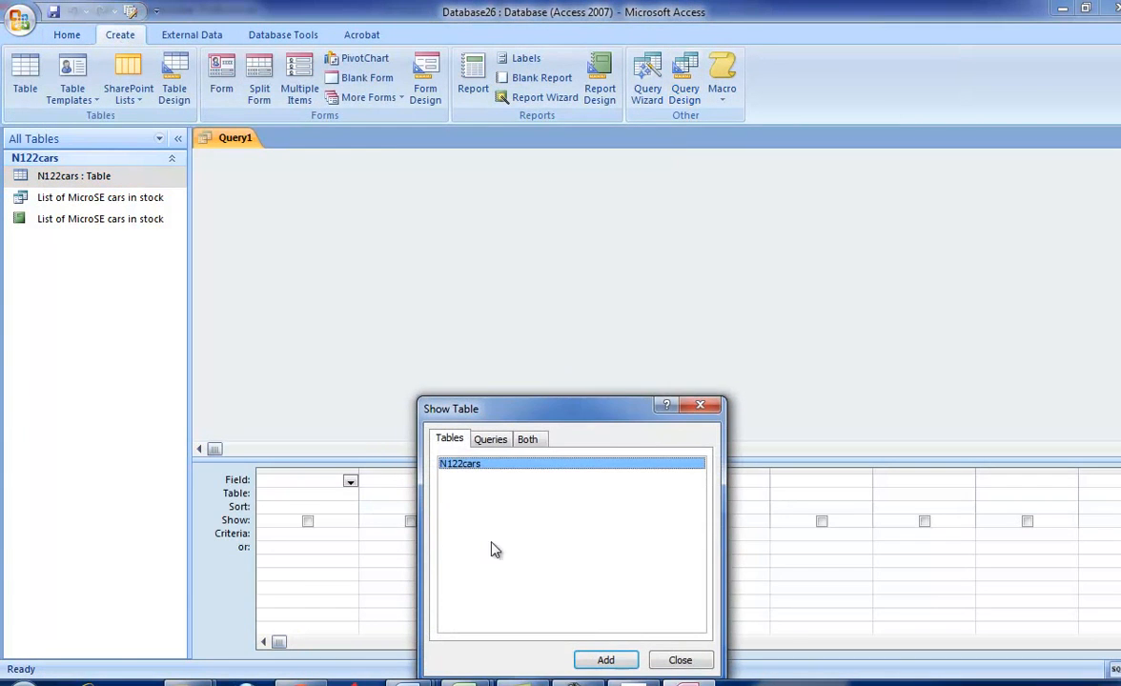
pyautogui.click(609, 657)
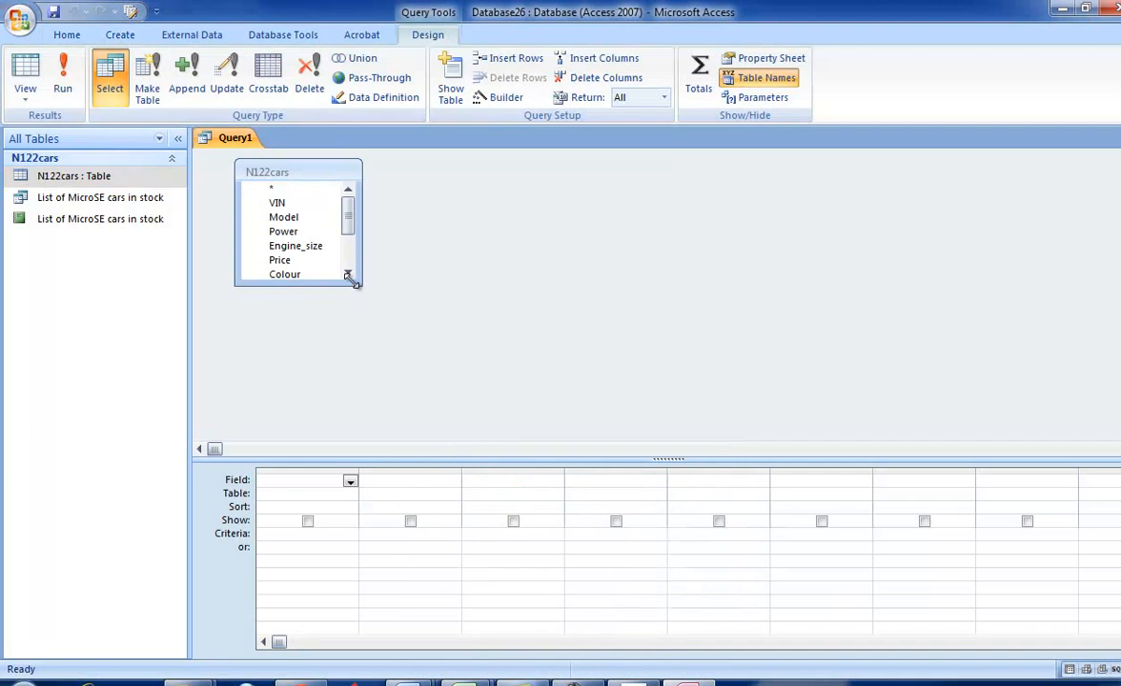
pyautogui.moveTo(361, 284); pyautogui.dragTo(400, 413)
pyautogui.click(297, 204)
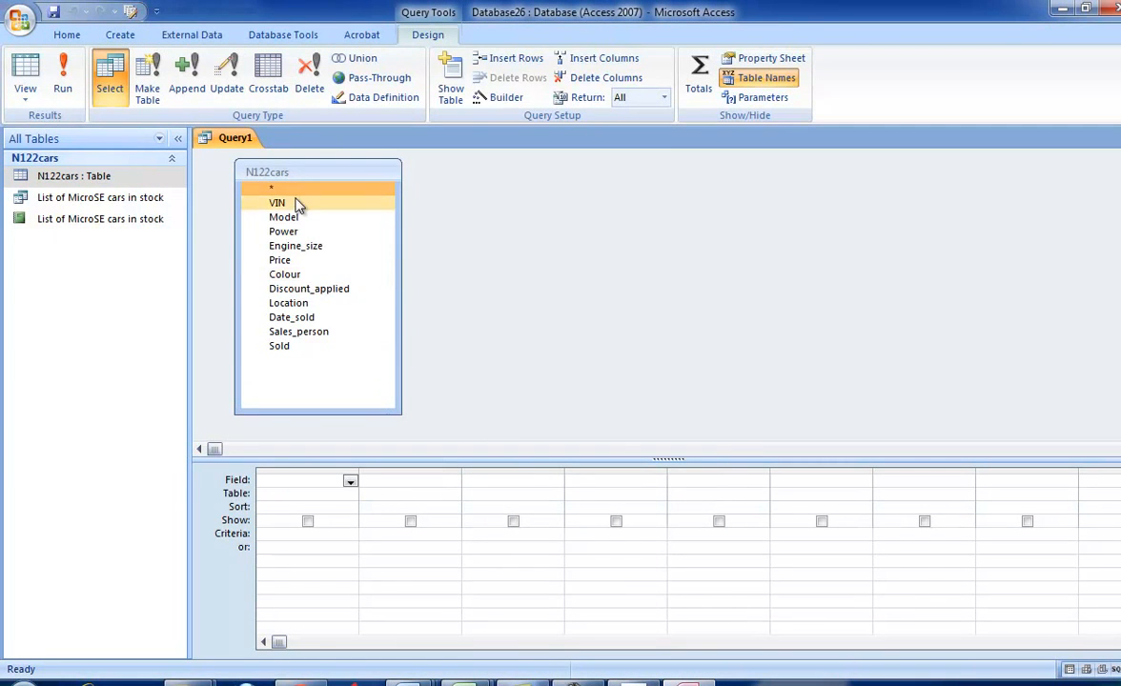
pyautogui.keyDown('shift'); pyautogui.click(279, 346); pyautogui.keyUp('shift')
pyautogui.moveTo(300, 294); pyautogui.dragTo(295, 481)
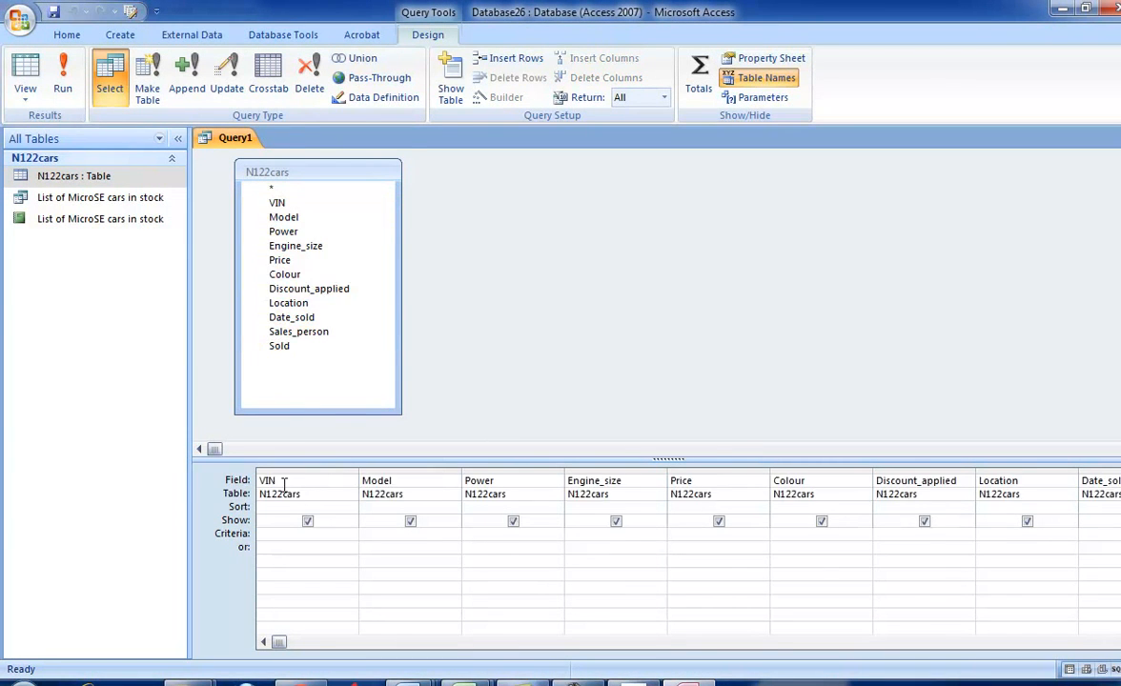
# - Switch to the exam paper in Adobe Acrobat and copy the field name Discount_value from task 37
pyautogui.hotkey('alt', 'Tab')
pyautogui.scroll(-1, 300, 495)
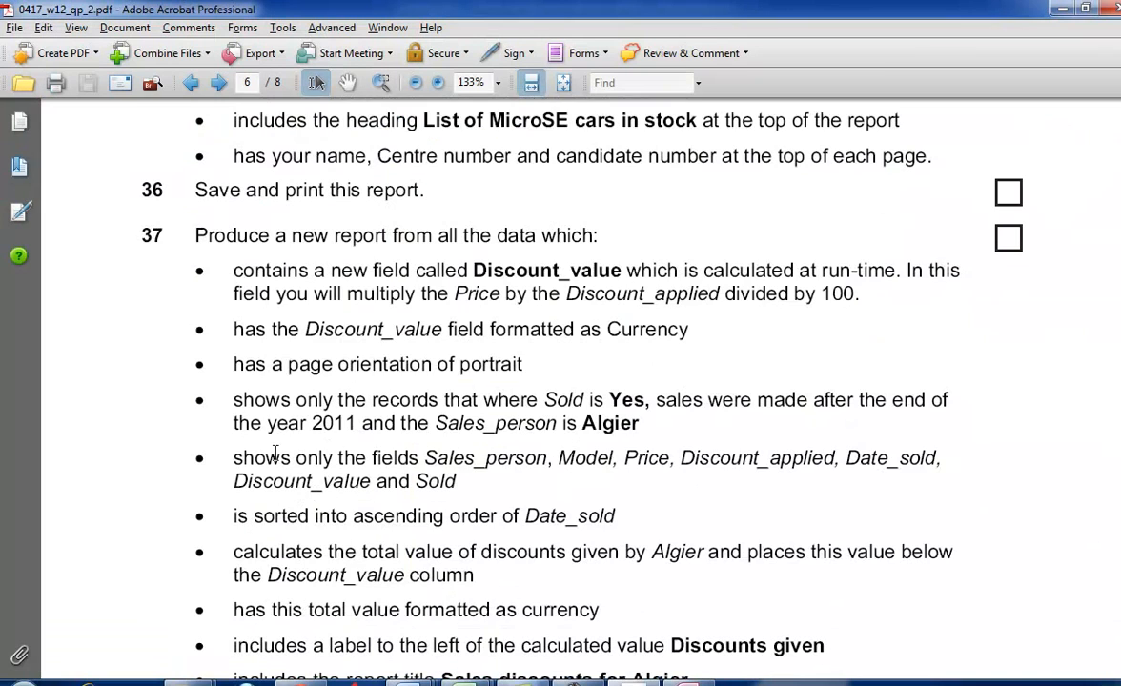
pyautogui.moveTo(474, 270); pyautogui.dragTo(624, 272)
pyautogui.doubleClick(496, 277)
pyautogui.moveTo(473, 270); pyautogui.dragTo(620, 271)
pyautogui.hotkey('ctrl', 'c')
pyautogui.rightClick(584, 266)
pyautogui.click(921, 377)
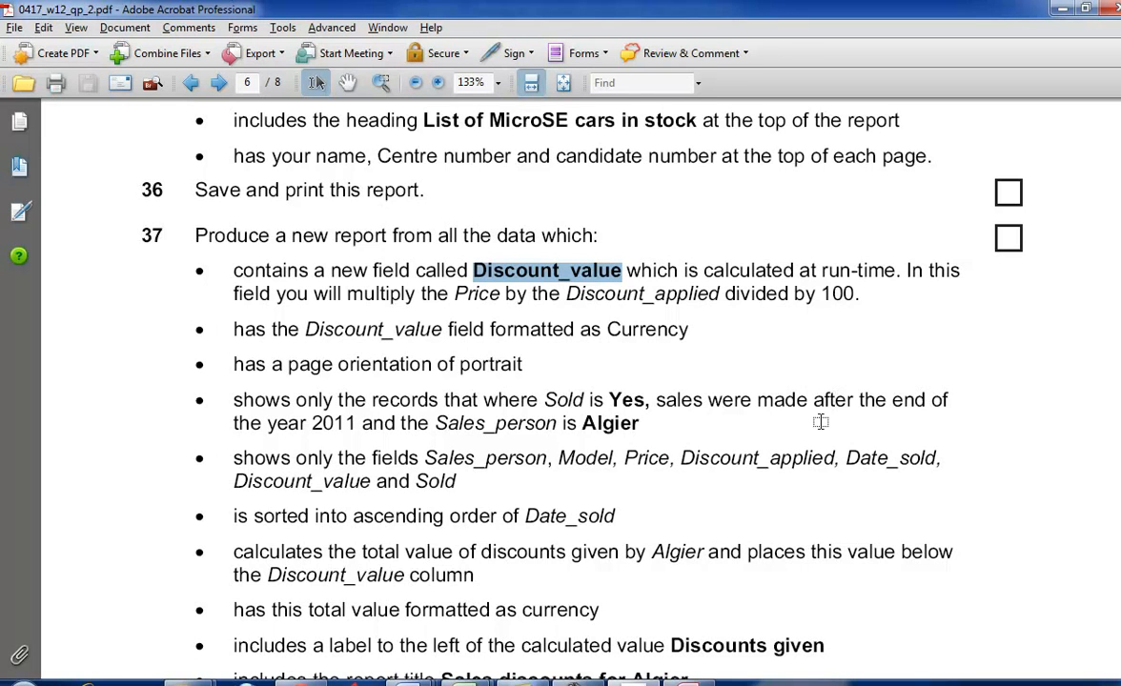
# - Return to the query in Access, widen the empty column after Sold and paste Discount_value as its field name
pyautogui.hotkey('alt', 'Tab')
pyautogui.hscroll(8, 688, 553)
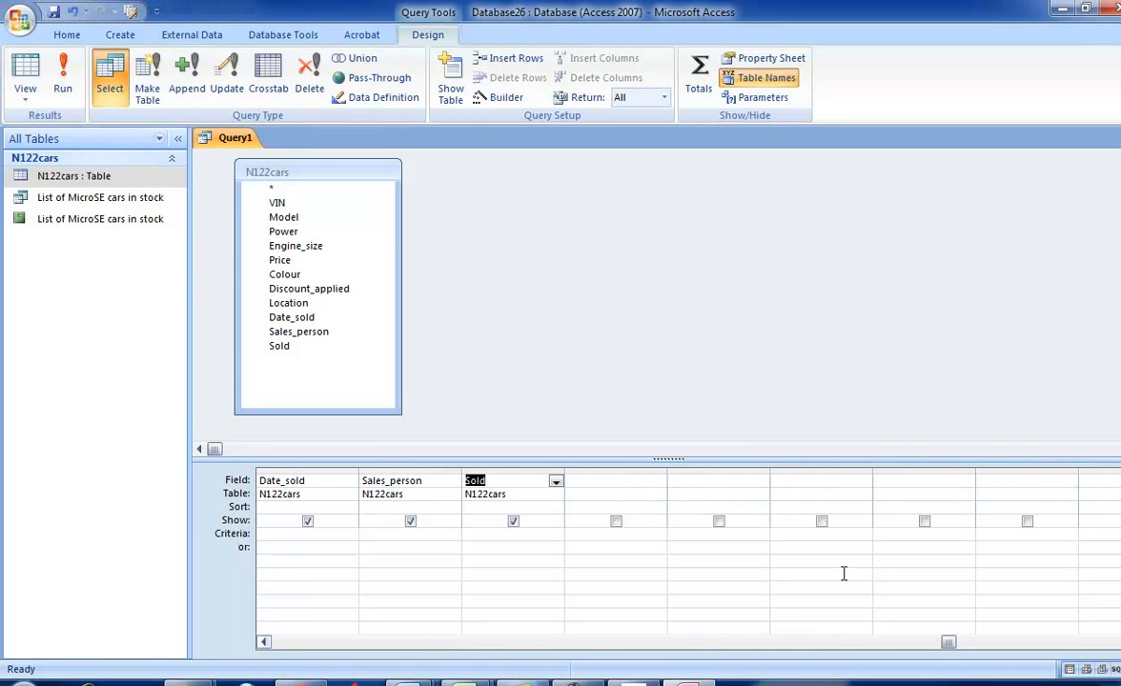
pyautogui.moveTo(666, 469); pyautogui.dragTo(713, 488)
pyautogui.click(704, 482)
pyautogui.hotkey('ctrl', 'v')
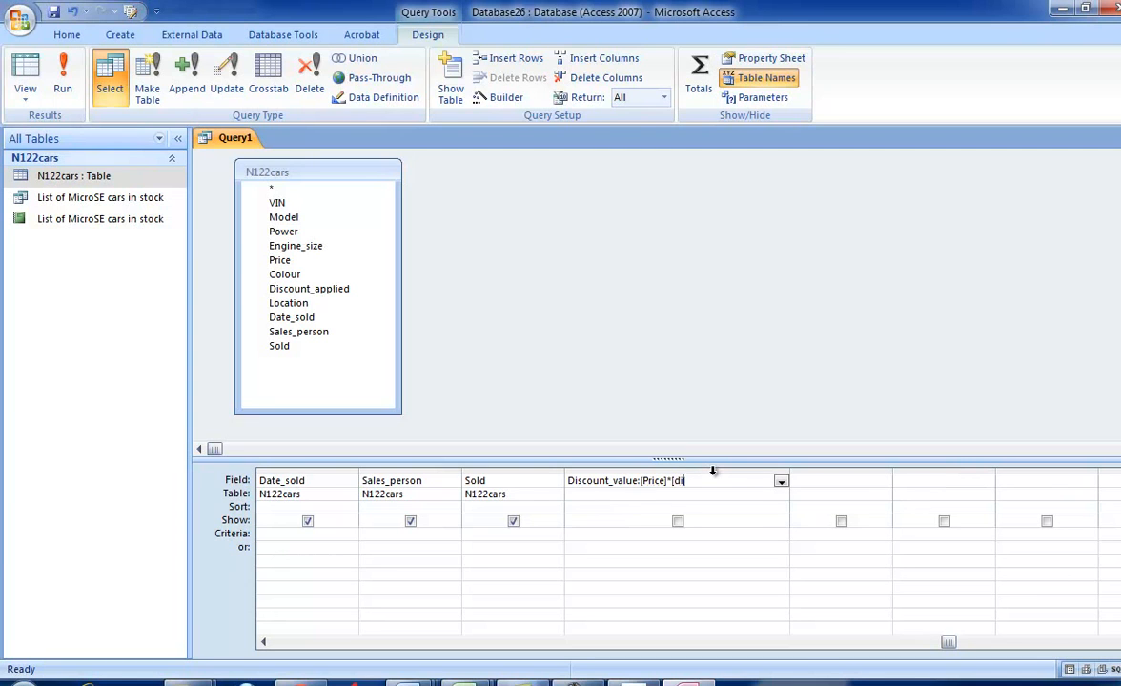
# - Complete the calculated field as Discount_value: [Price]*[Discount_applied]/100 and include it in the query output
pyautogui.write('unt')
pyautogui.press('BackSpace')
pyautogui.write('Discount_applied]/100')
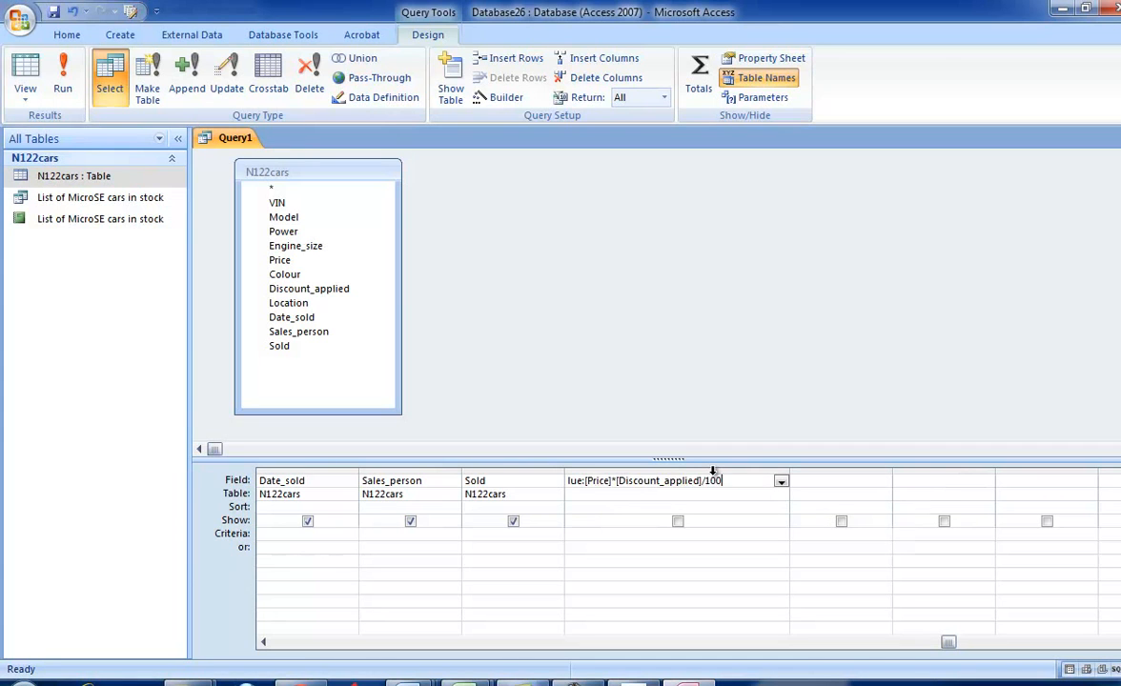
pyautogui.click(677, 521)
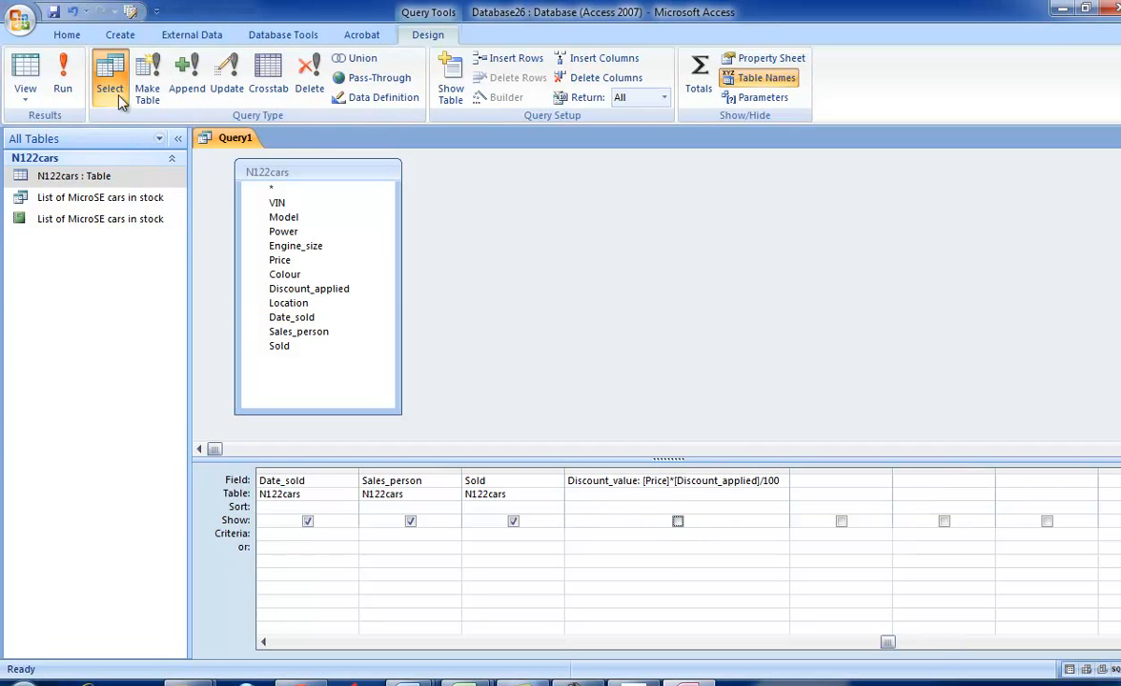
# - Run the query, inspect the Discount_value column and switch to Adobe Acrobat to check the field format required by task 37
pyautogui.click(62, 87)
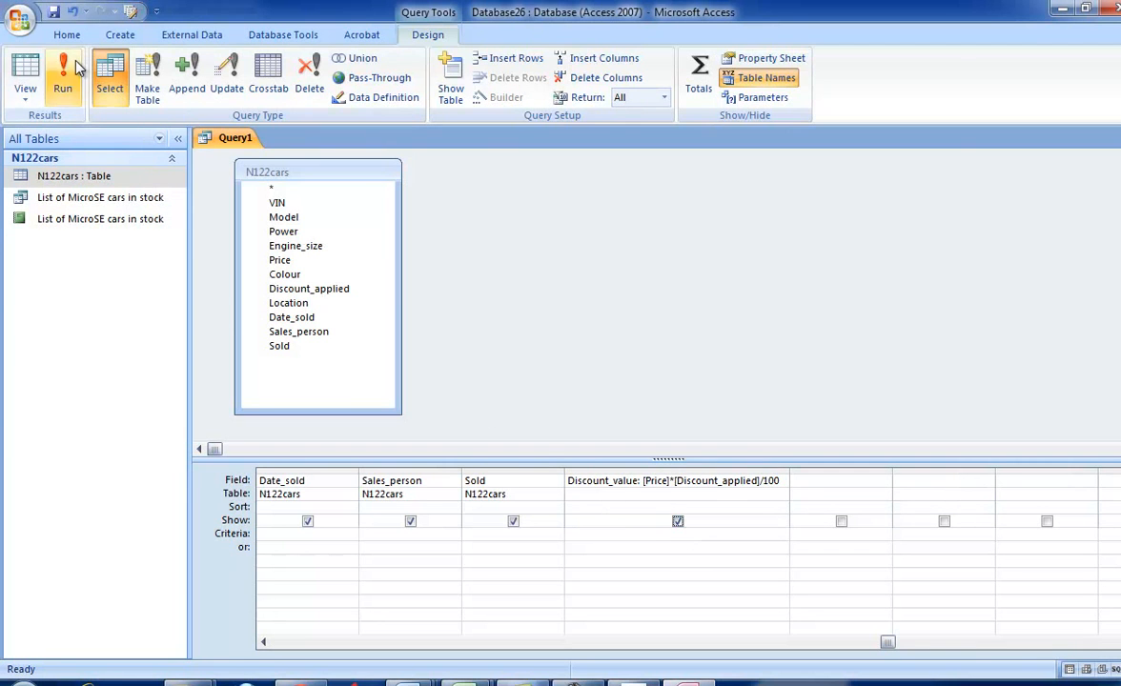
pyautogui.moveTo(725, 650); pyautogui.dragTo(836, 652)
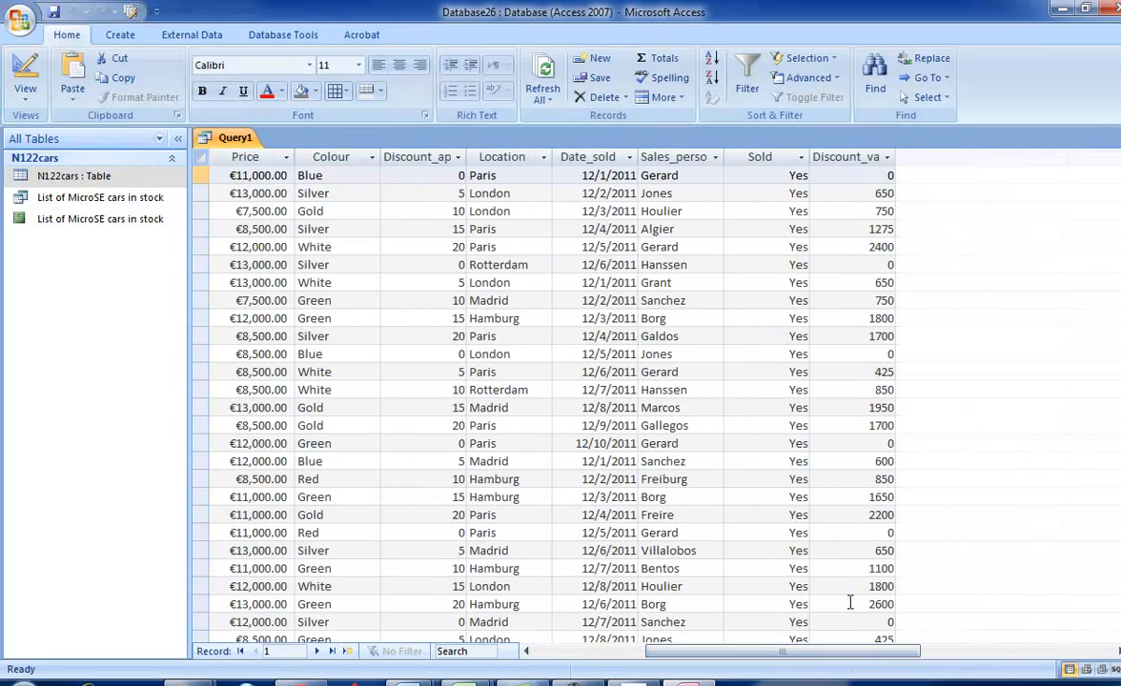
pyautogui.hotkey('alt', 'Tab')
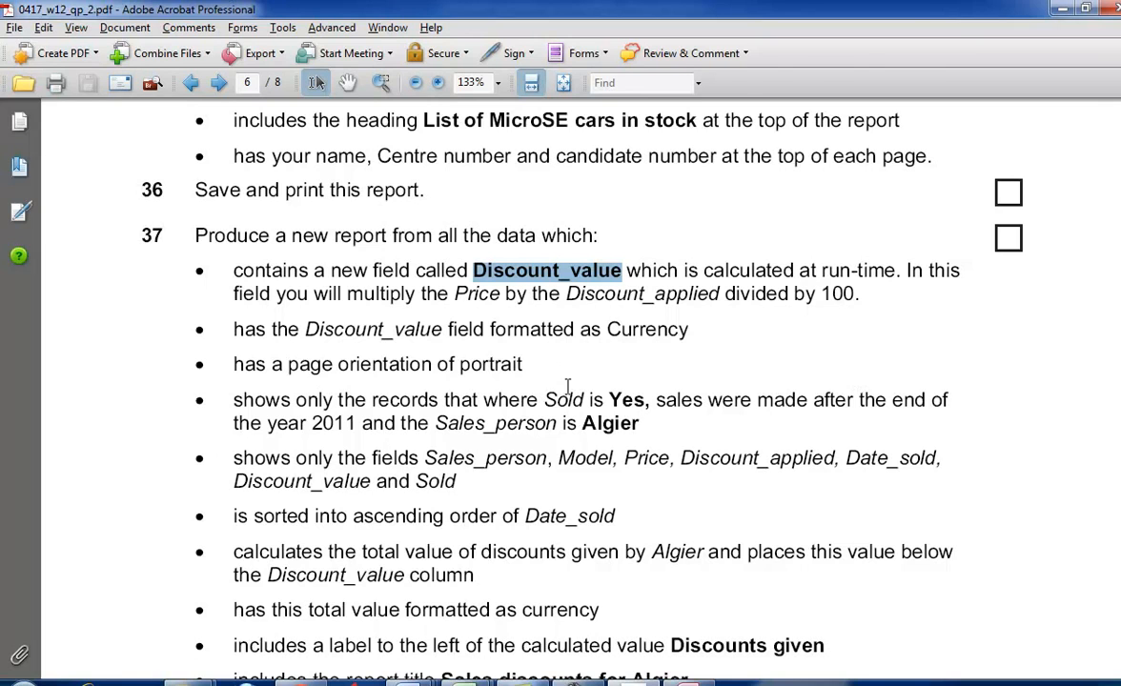
# - Return to Access, reopen the query in design view and set the Discount_value field's format to Currency
pyautogui.hotkey('alt', 'Tab')
pyautogui.click(24, 94)
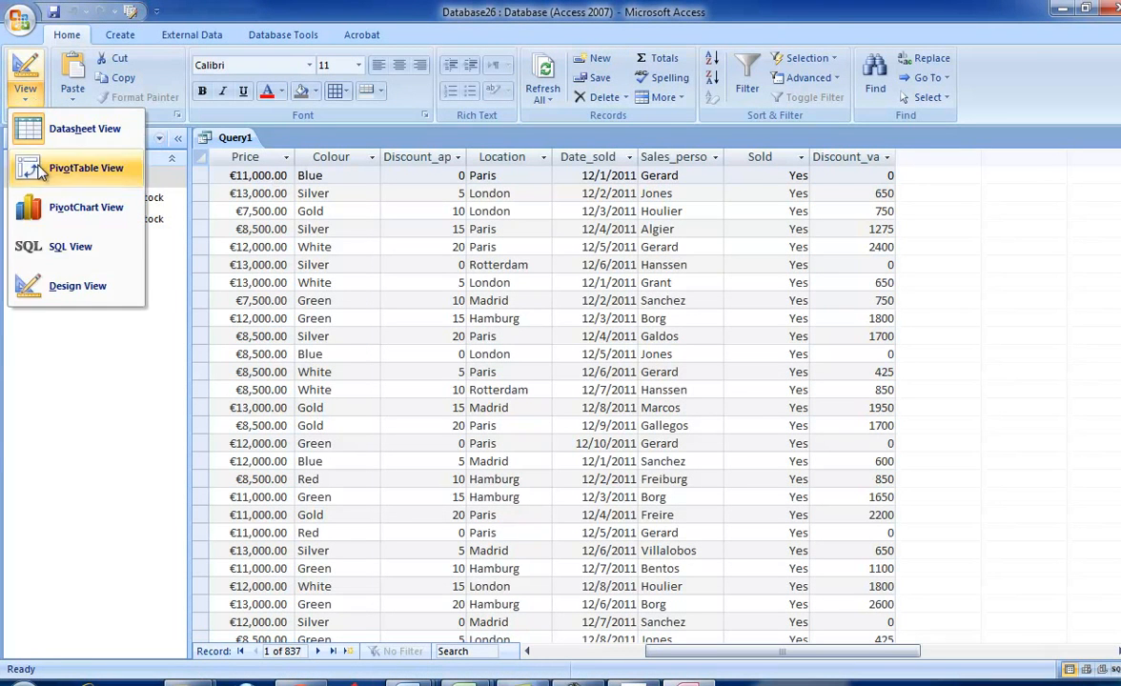
pyautogui.click(58, 282)
pyautogui.rightClick(748, 545)
pyautogui.click(758, 540)
pyautogui.rightClick(757, 540)
pyautogui.click(770, 527)
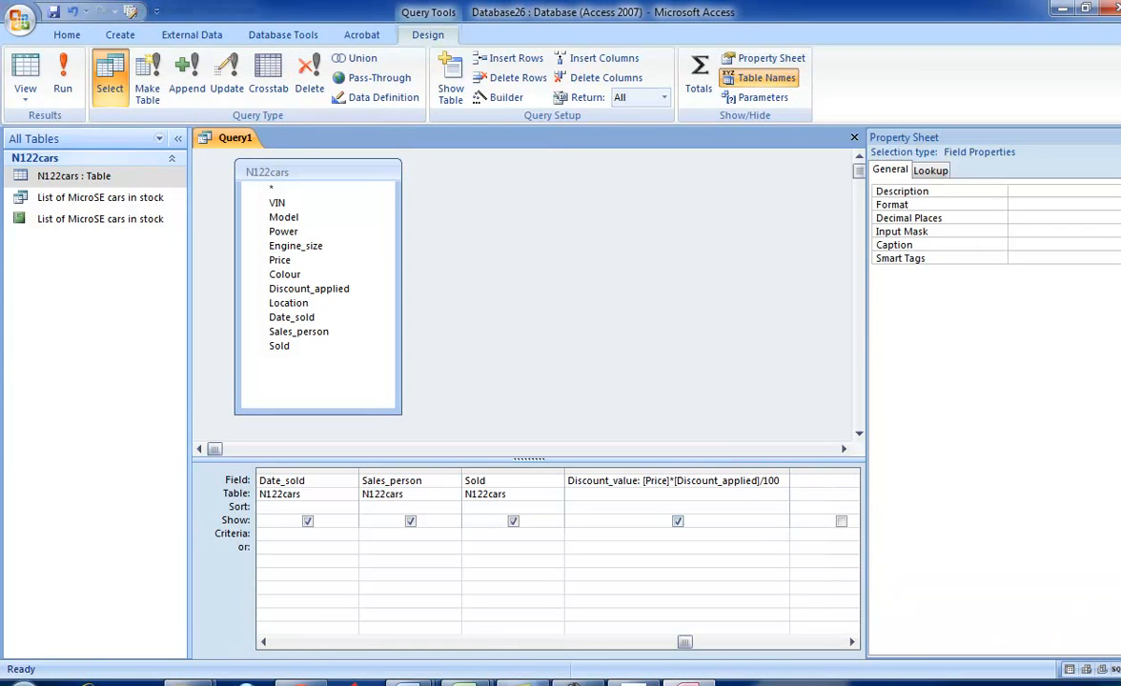
pyautogui.click(1070, 205)
pyautogui.click(1113, 205)
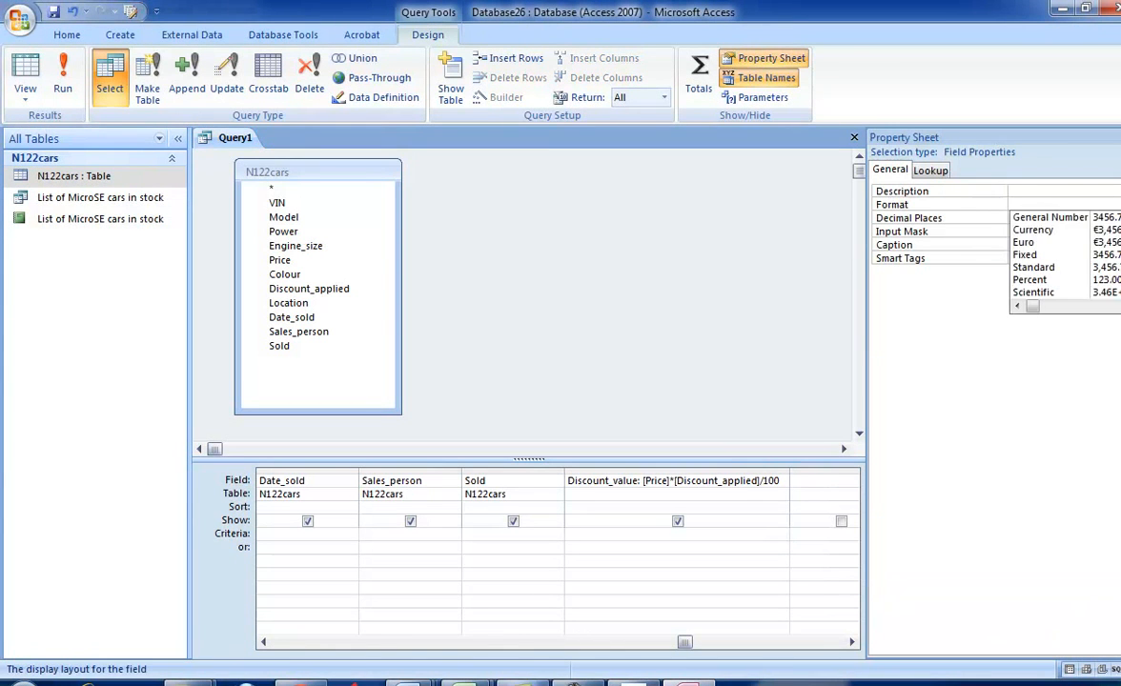
pyautogui.click(1070, 232)
# - Display the query's datasheet and compare the Discount_value formatting with the task 37 requirements in the exam paper
pyautogui.hotkey('alt', 'Tab')
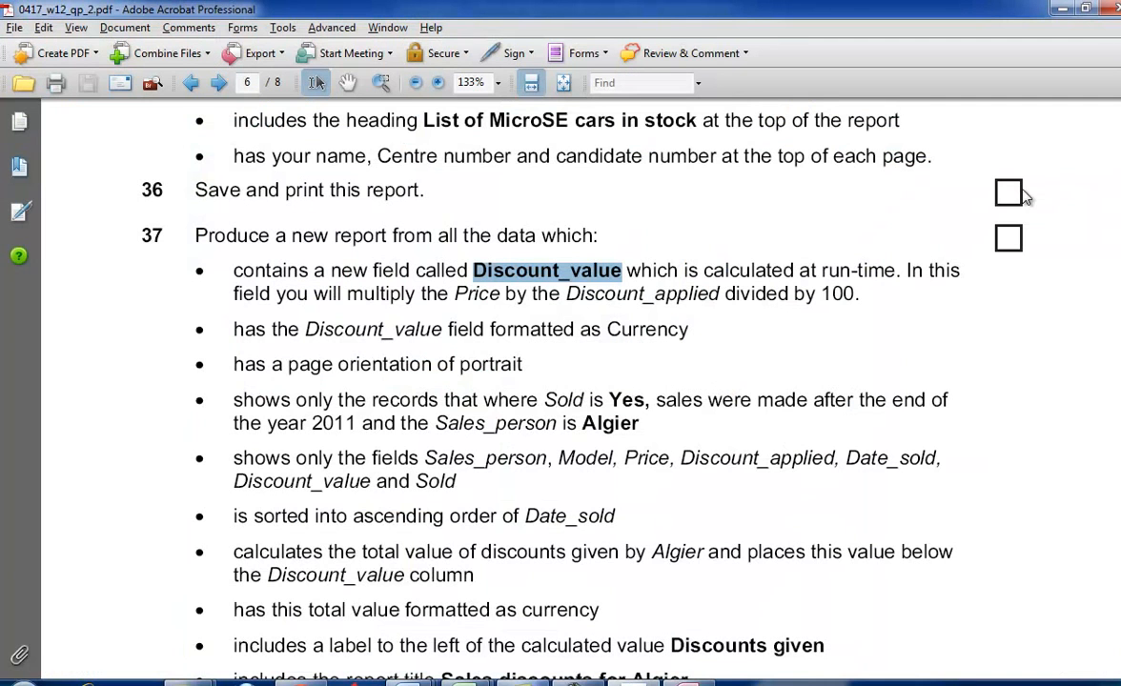
pyautogui.scroll(-1, 743, 425)
pyautogui.hotkey('alt', 'Tab')
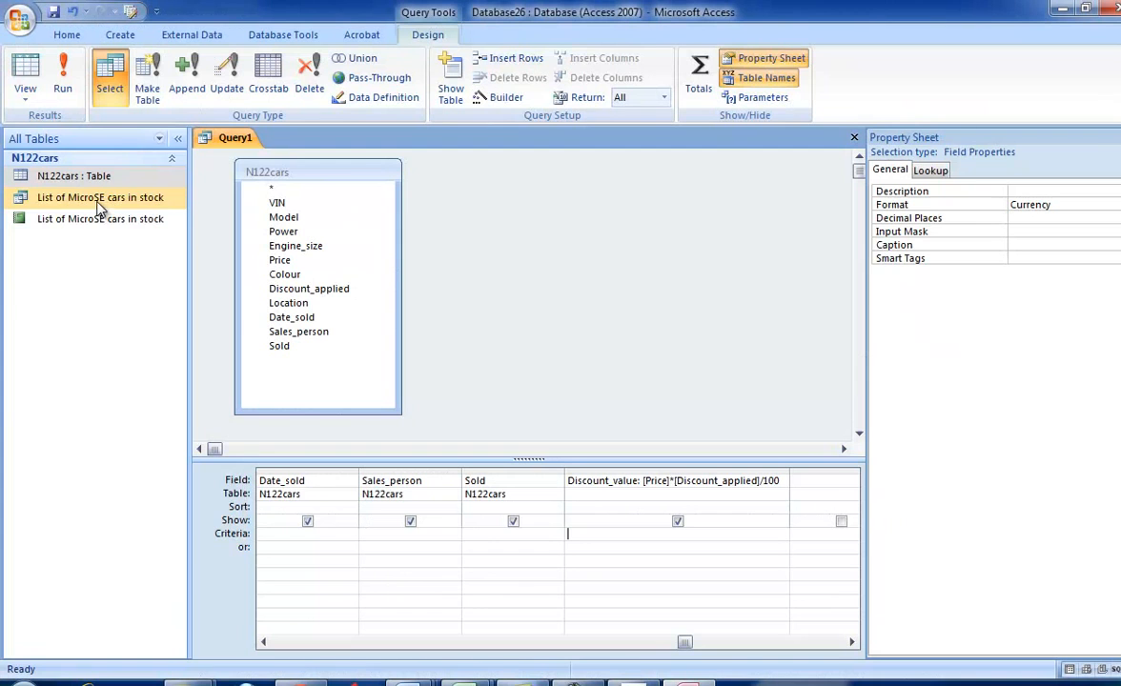
pyautogui.click(26, 89)
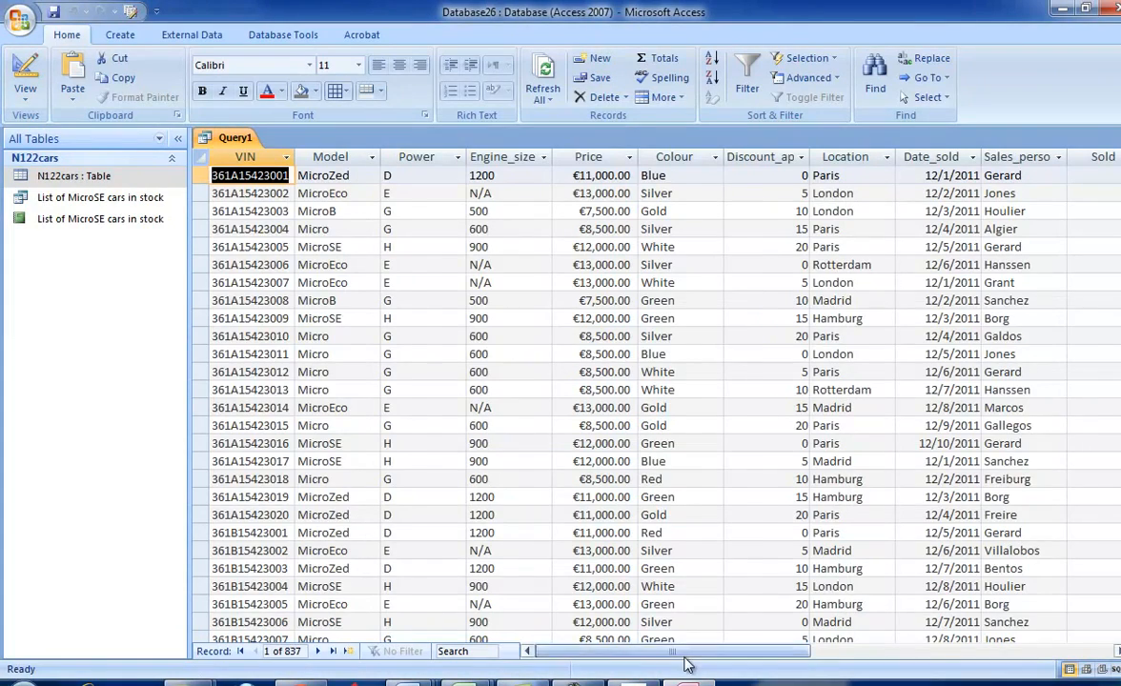
pyautogui.moveTo(688, 664); pyautogui.dragTo(795, 664)
pyautogui.hotkey('alt', 'Tab')
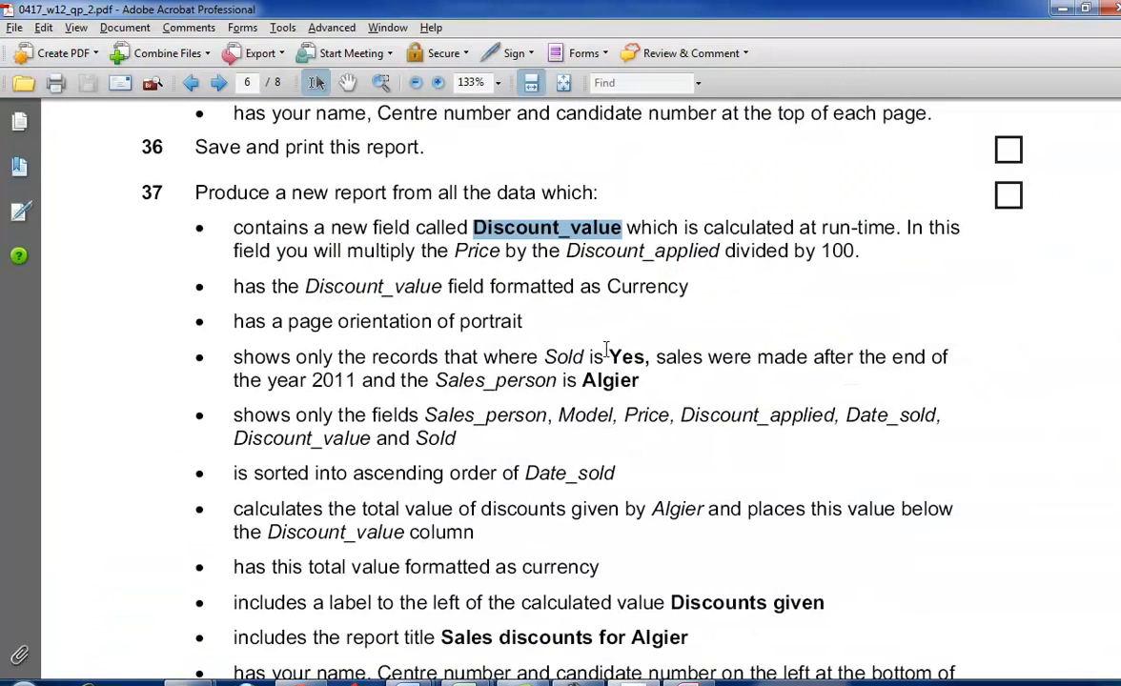
pyautogui.hotkey('alt', 'Tab')
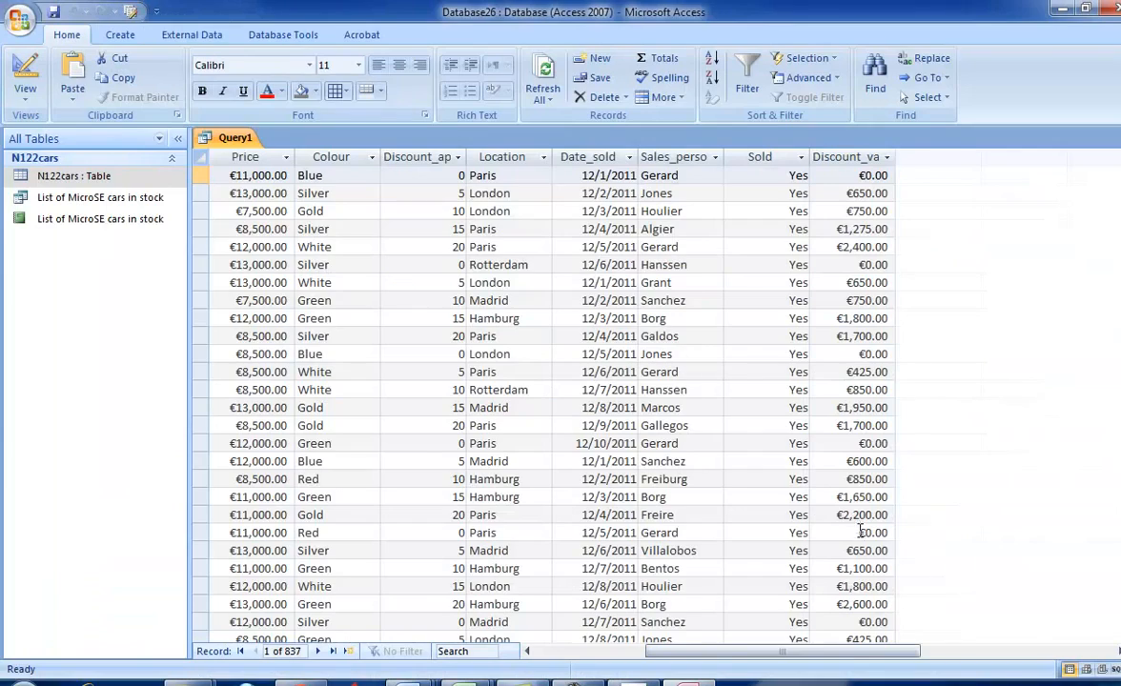
pyautogui.hotkey('alt', 'Tab')
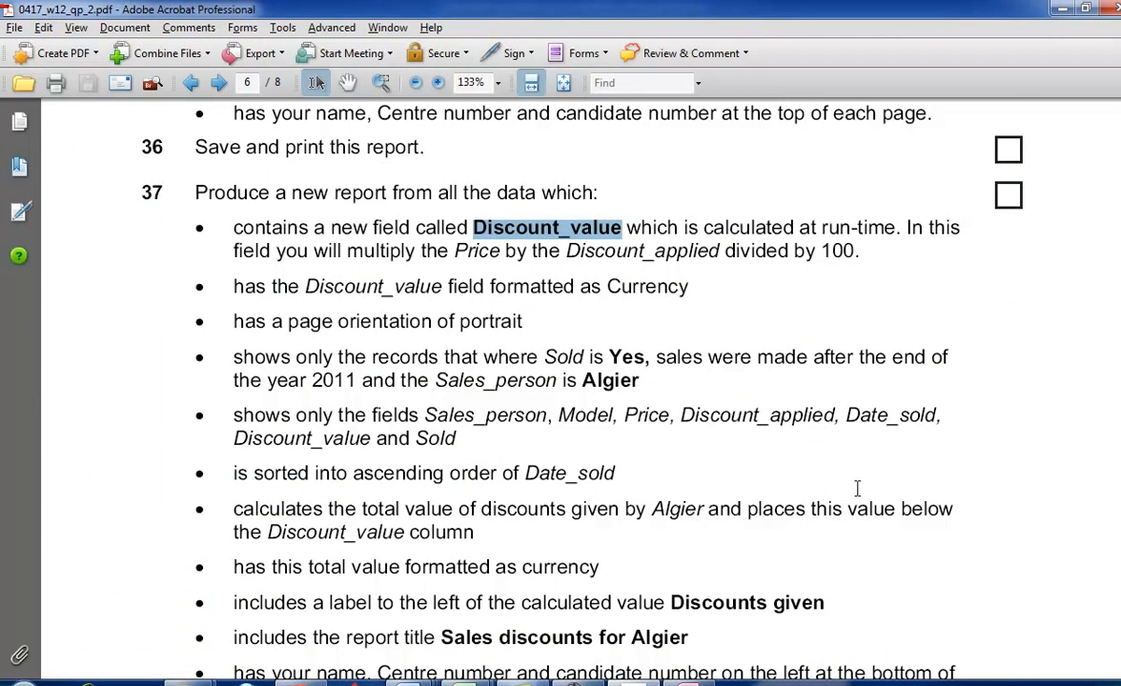
pyautogui.scroll(-1, 855, 487)
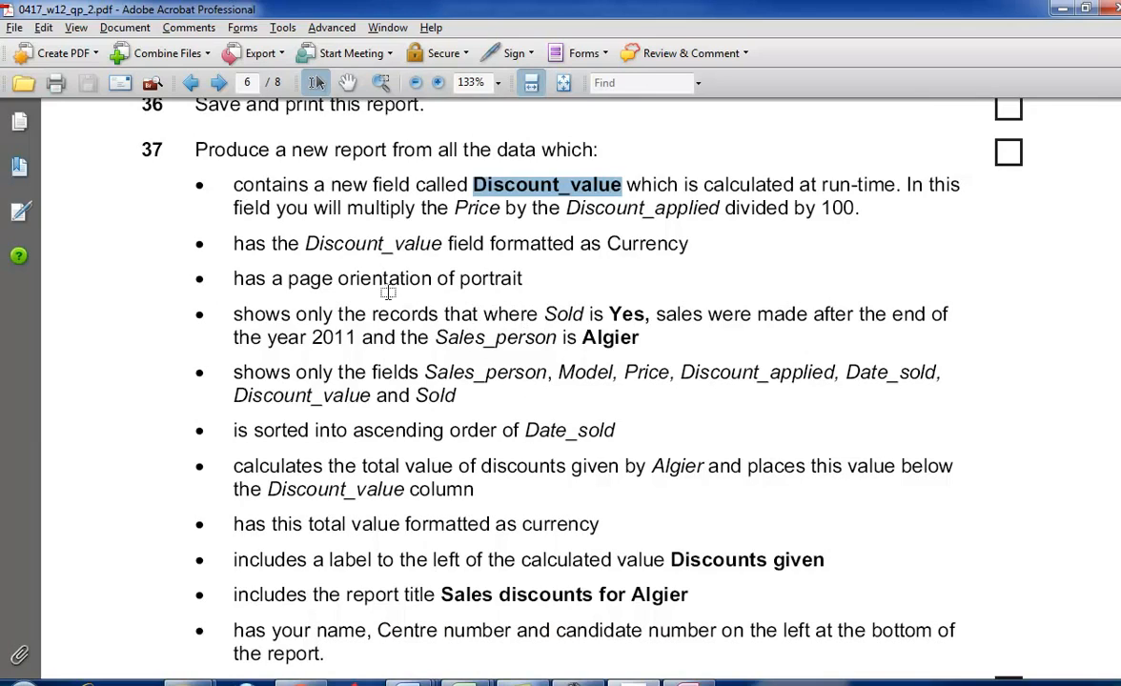
# - Return to the query's design view in Access and set the criterion Yes for the Sold field
pyautogui.hotkey('alt', 'Tab')
pyautogui.click(24, 95)
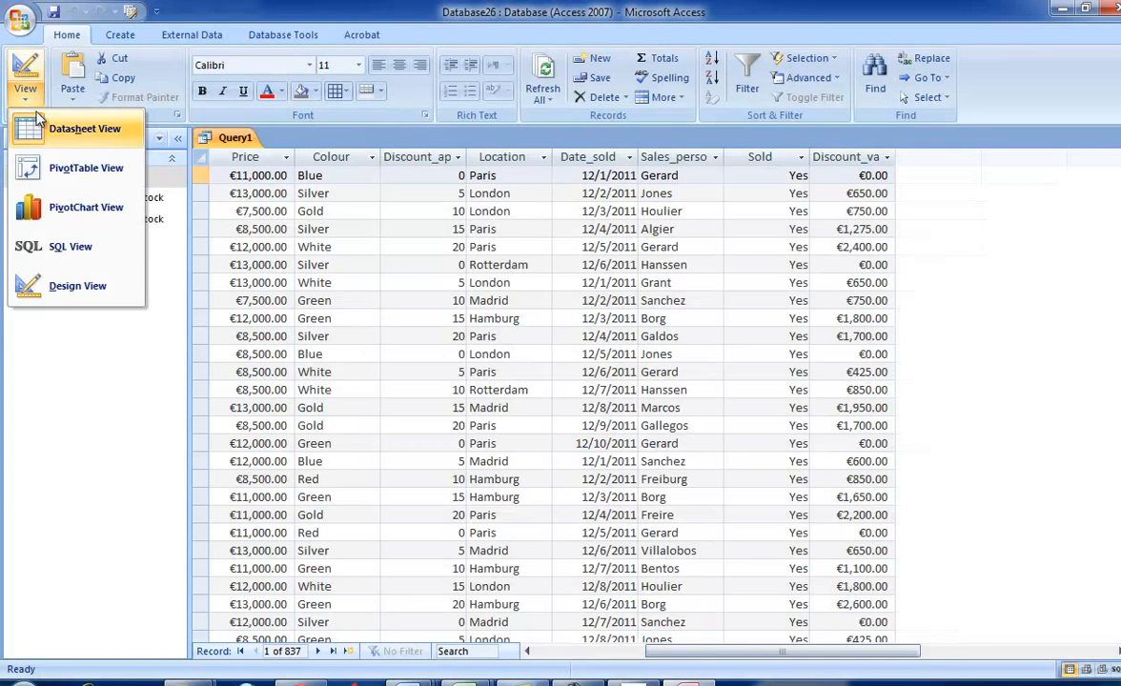
pyautogui.click(69, 285)
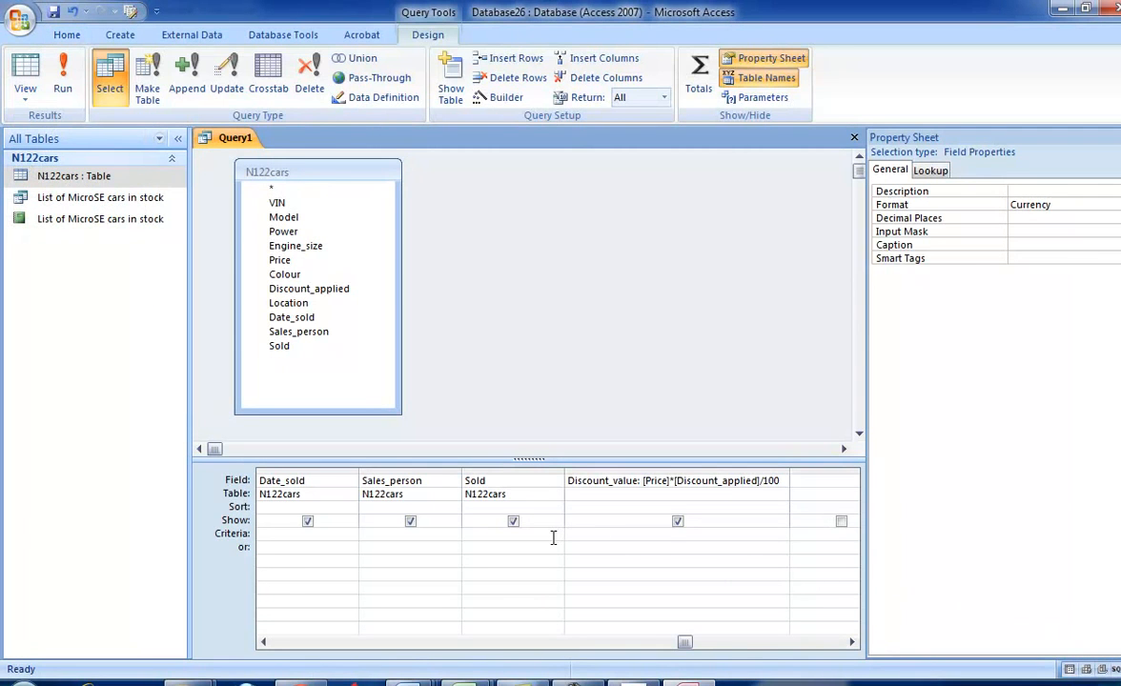
pyautogui.click(551, 537)
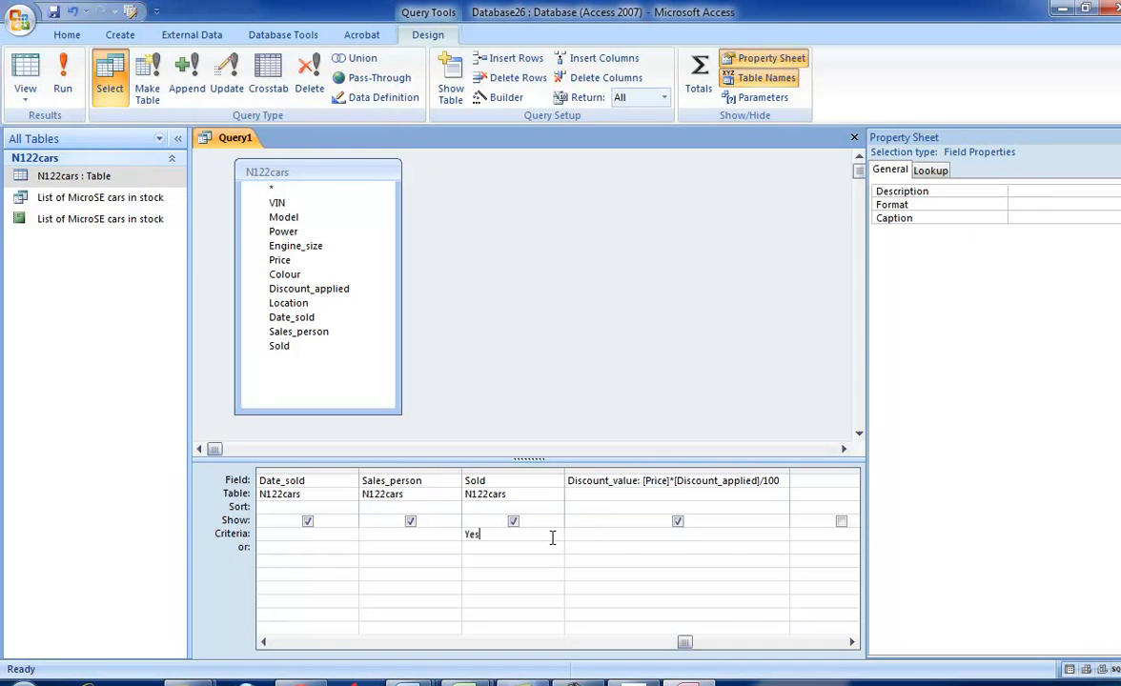
# - Check the exam paper, run the query in Access and examine the Date_sold and Sold columns through the filtered records
pyautogui.hotkey('alt', 'Tab')
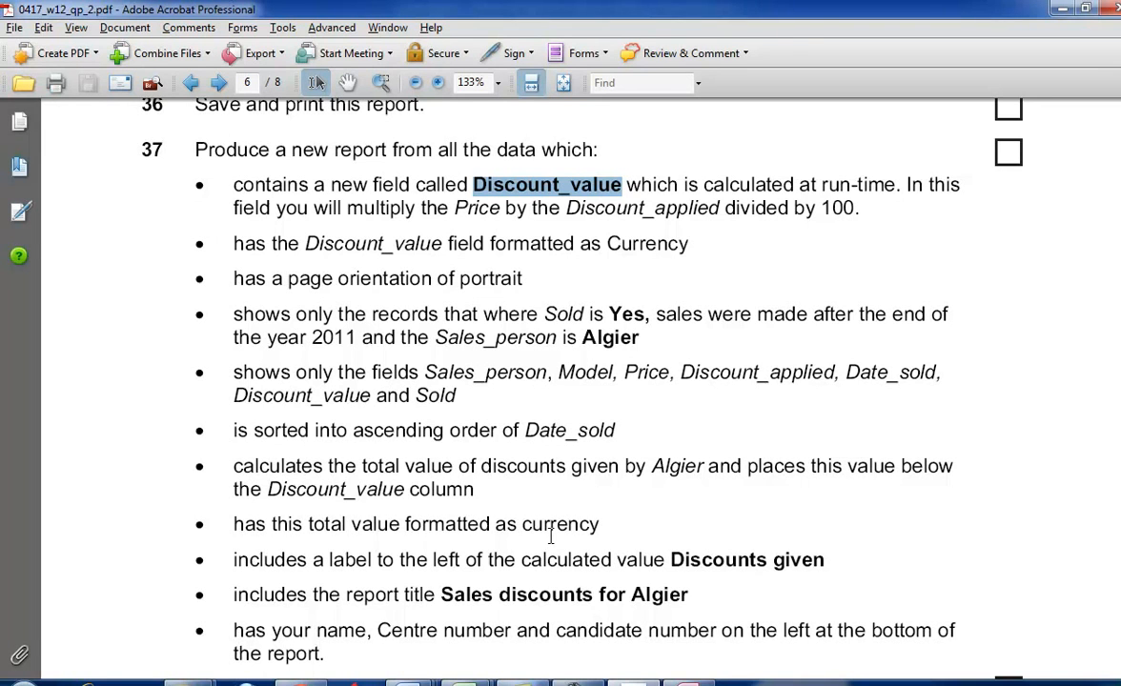
pyautogui.hotkey('alt', 'Tab')
pyautogui.click(53, 80)
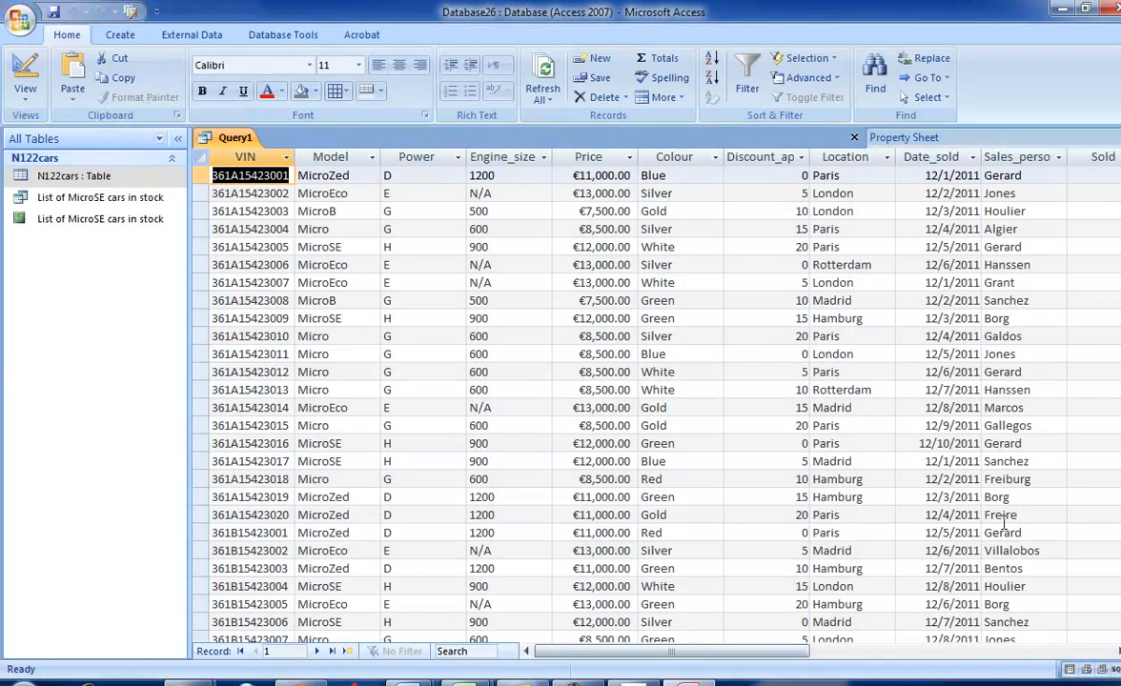
pyautogui.moveTo(768, 653); pyautogui.dragTo(847, 665)
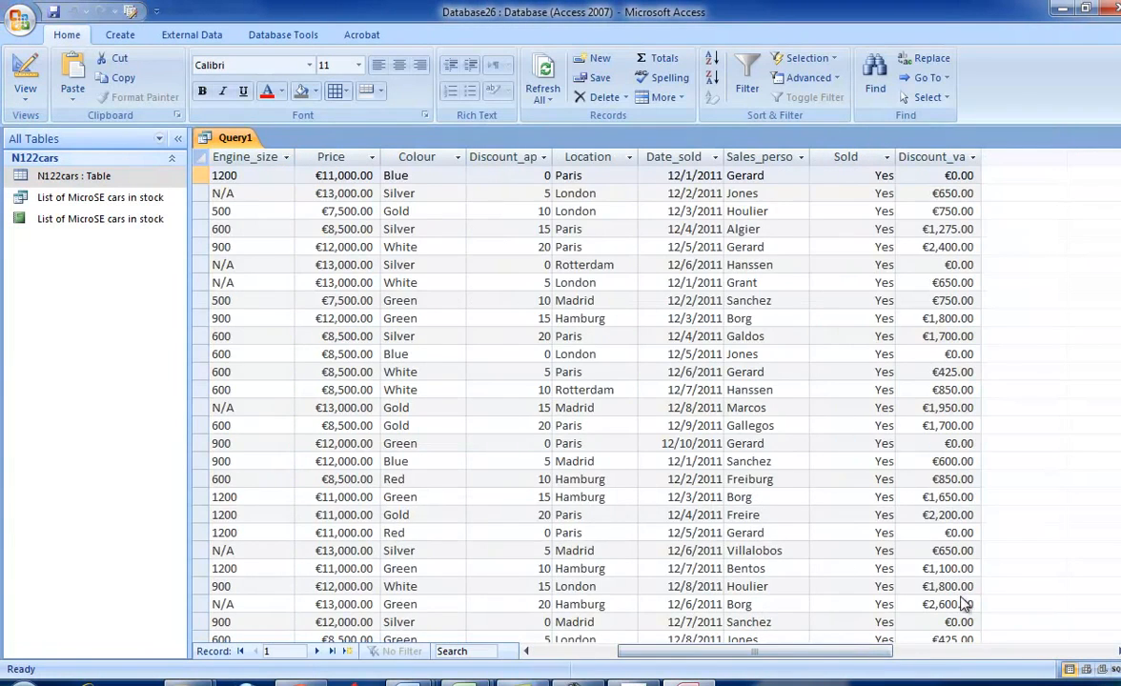
pyautogui.scroll(-4, 920, 623)
pyautogui.scroll(-7, 991, 575)
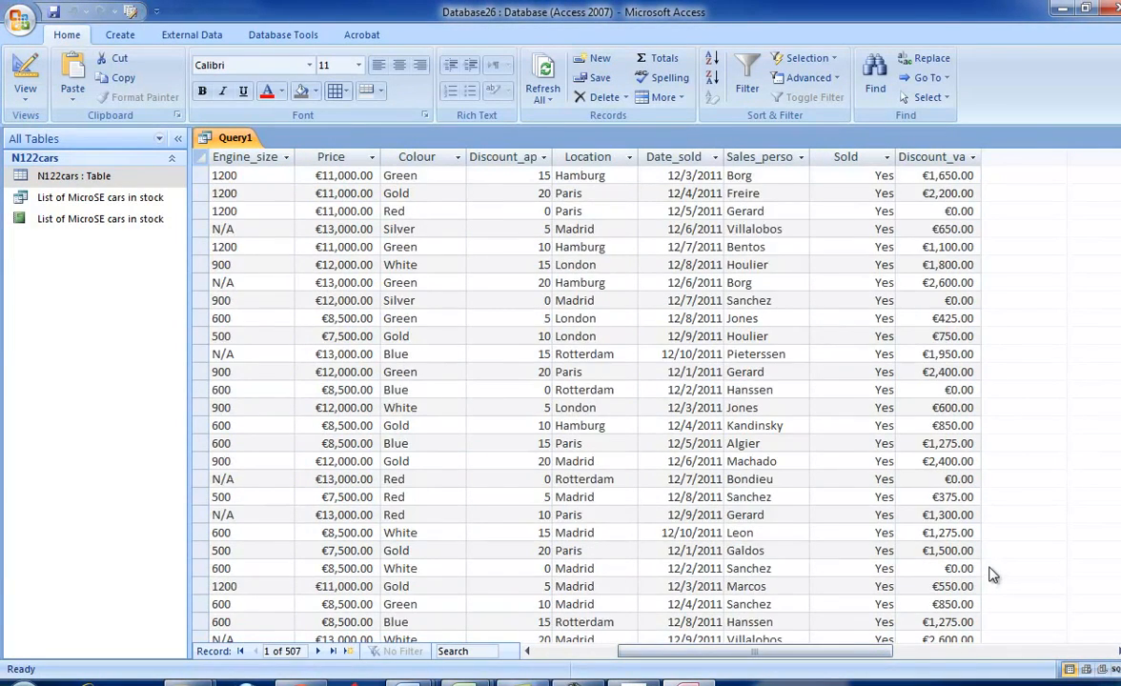
pyautogui.scroll(-3, 988, 559)
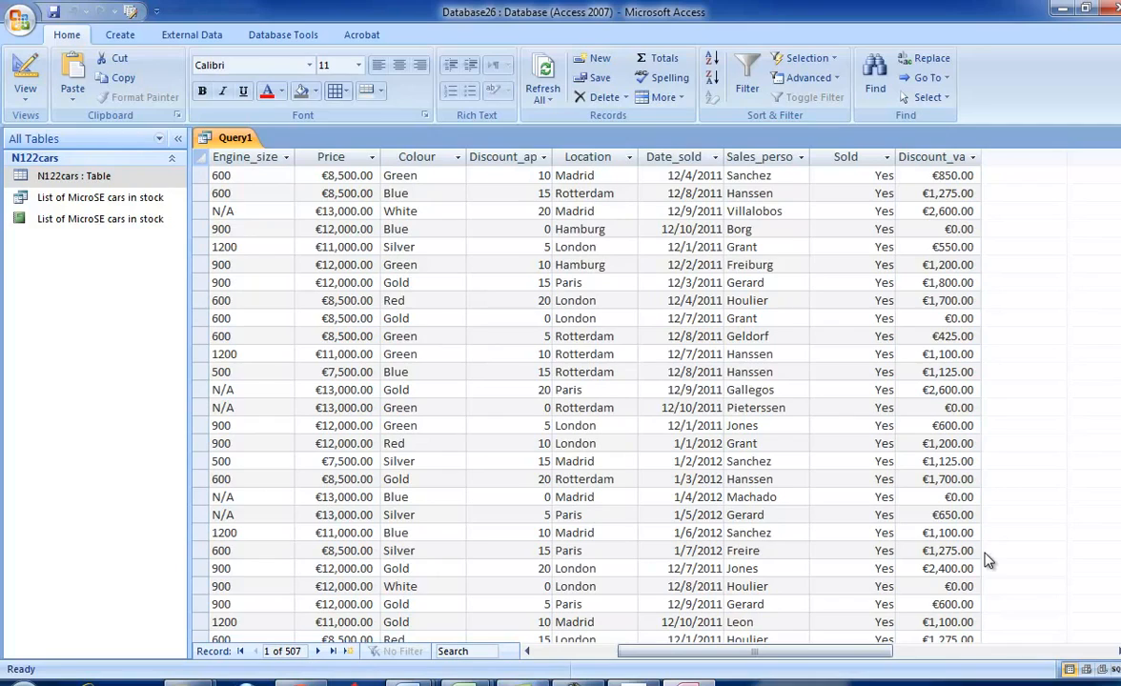
pyautogui.scroll(-9, 1068, 463)
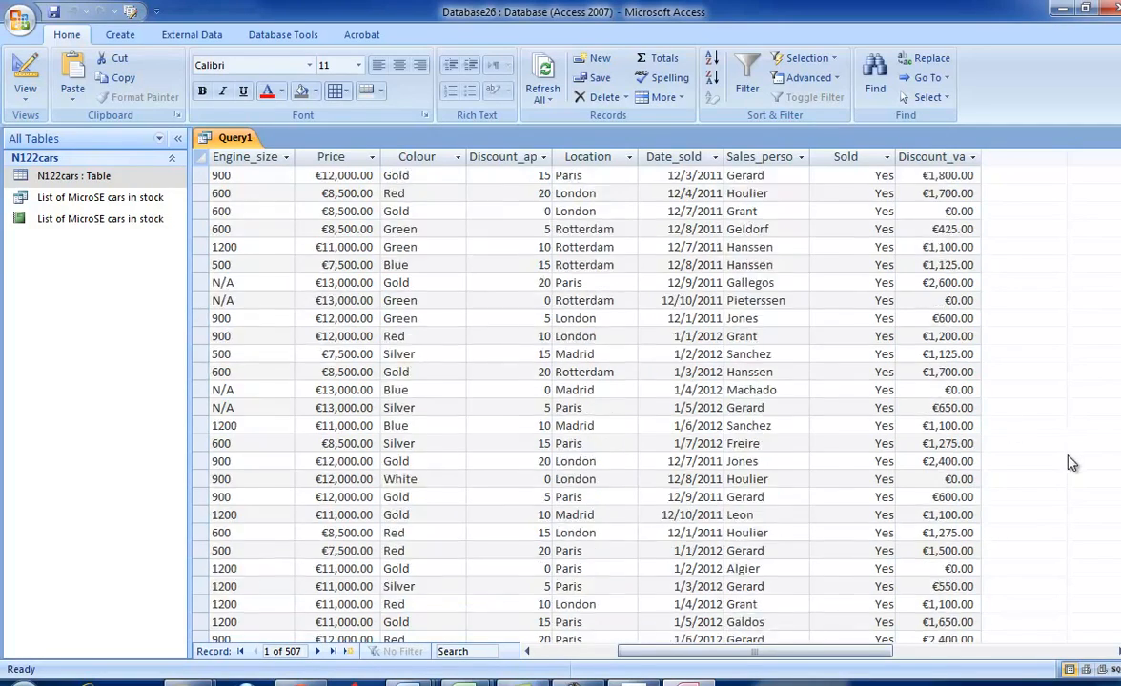
pyautogui.scroll(-20, 1069, 454)
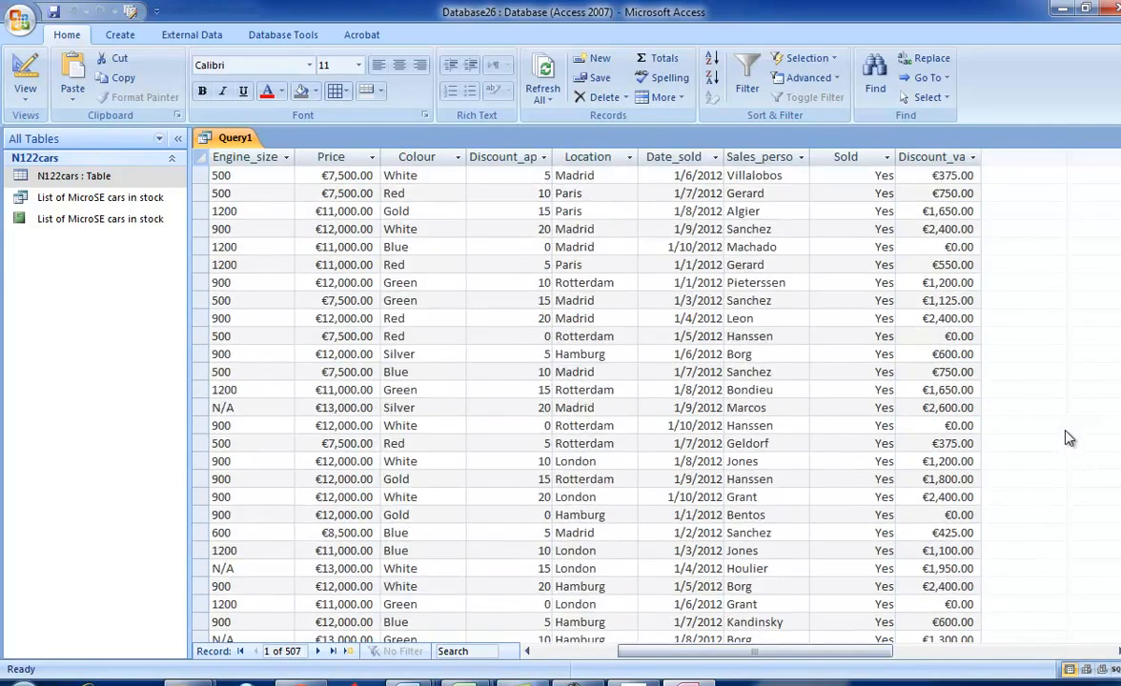
# - Compare the sales date condition of task 37 in the exam paper with the Date_sold values further down the query results
pyautogui.hotkey('alt', 'Tab')
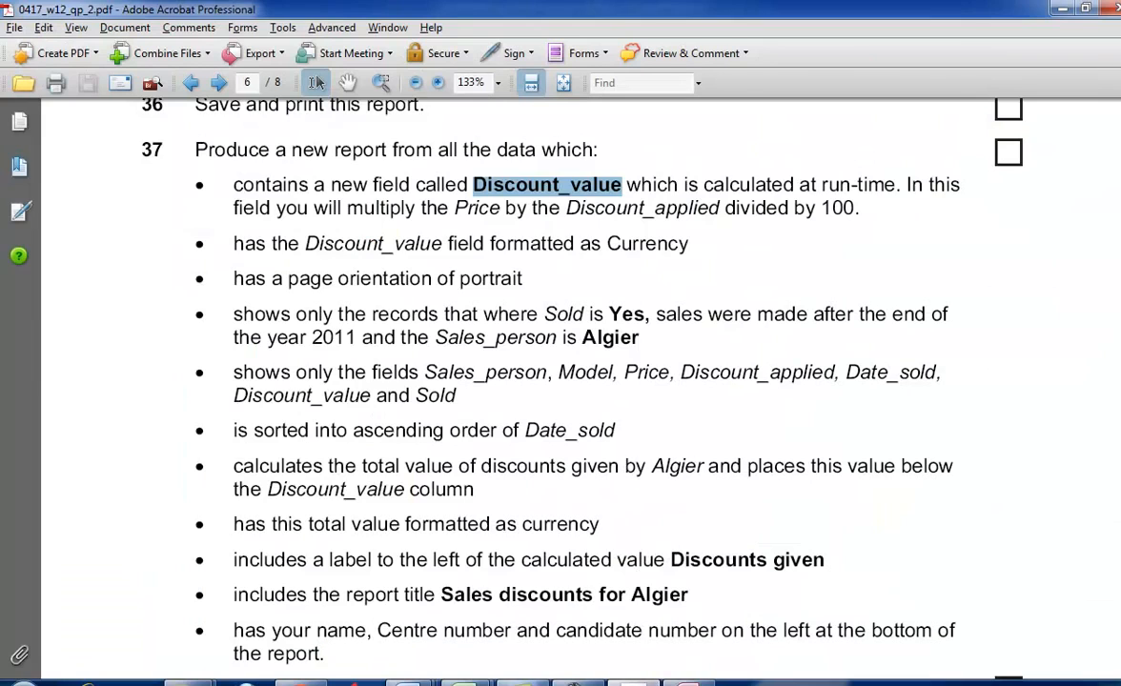
pyautogui.hotkey('alt', 'Tab')
pyautogui.scroll(-4, 780, 442)
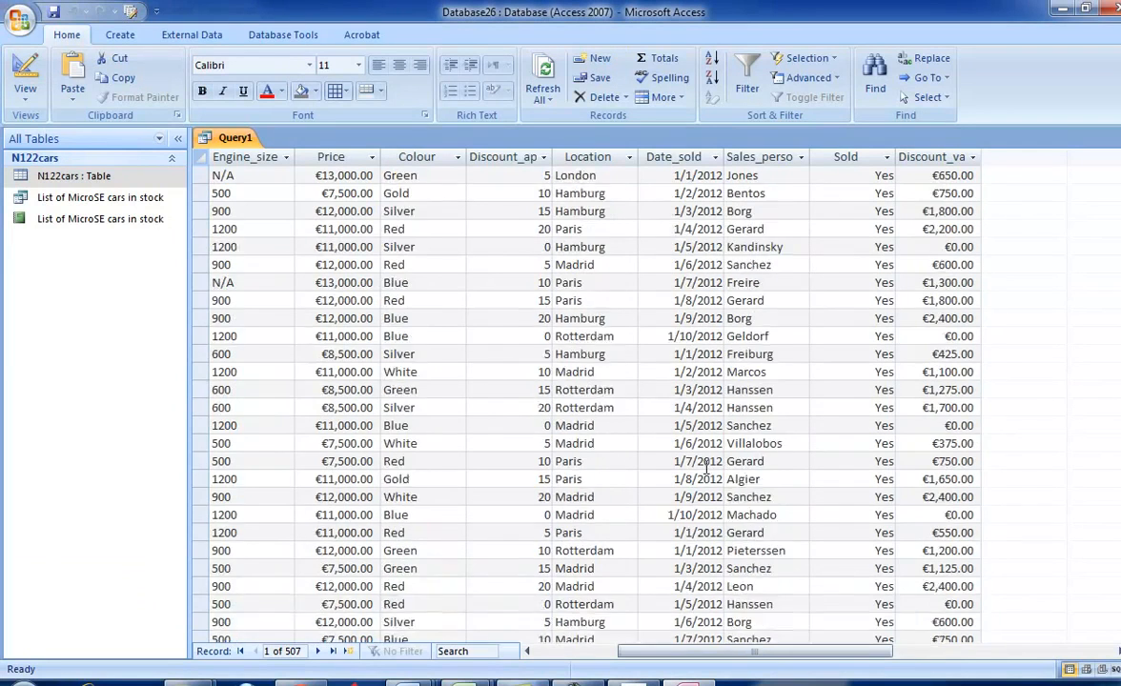
pyautogui.scroll(-15, 721, 497)
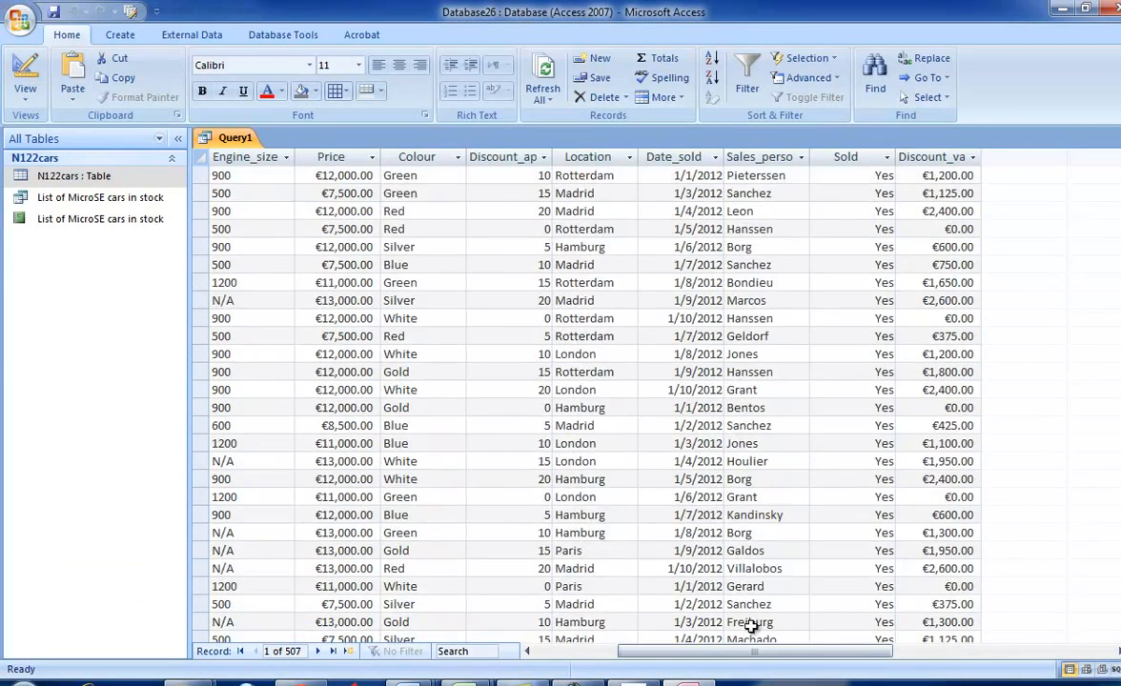
pyautogui.scroll(-15, 865, 644)
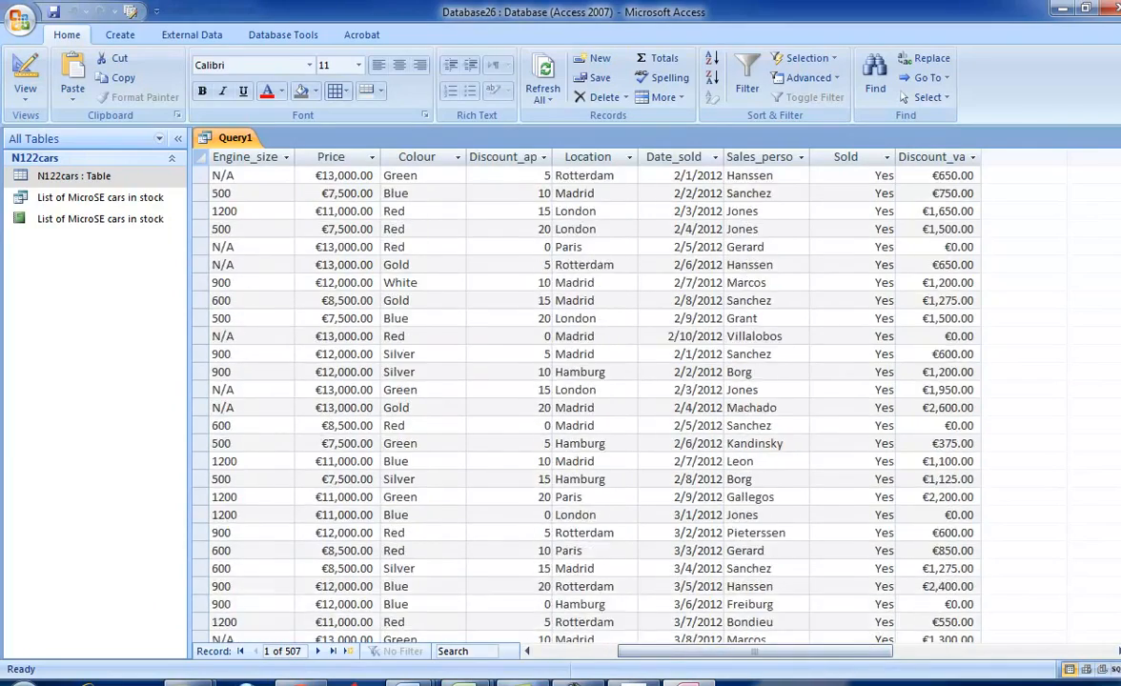
pyautogui.hotkey('alt', 'Tab')
pyautogui.hotkey('alt', 'Tab')
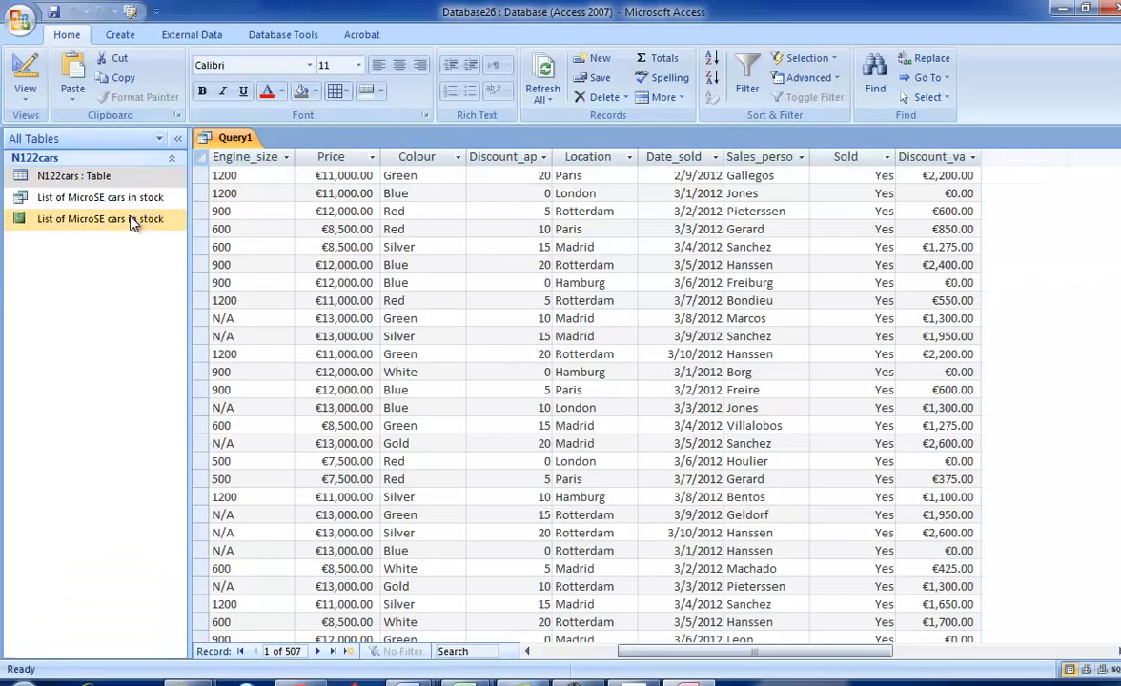
# - Reopen the query in design view and set the Date_sold criterion to >#12/31/2011#
pyautogui.click(24, 91)
pyautogui.click(57, 285)
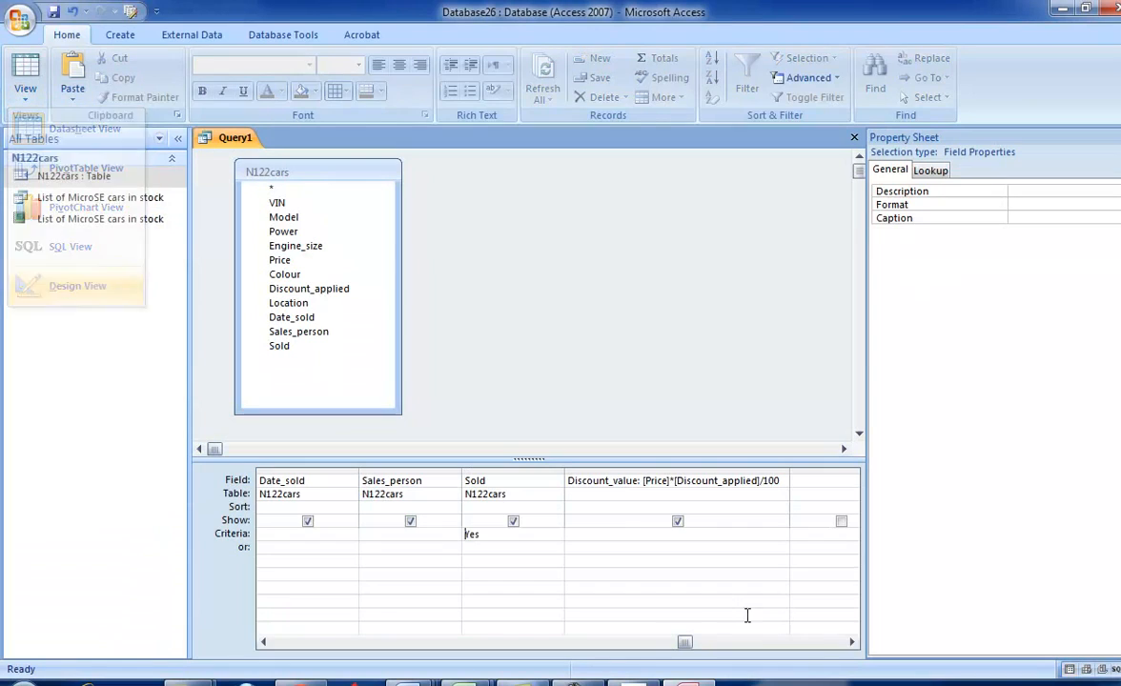
pyautogui.click(268, 540)
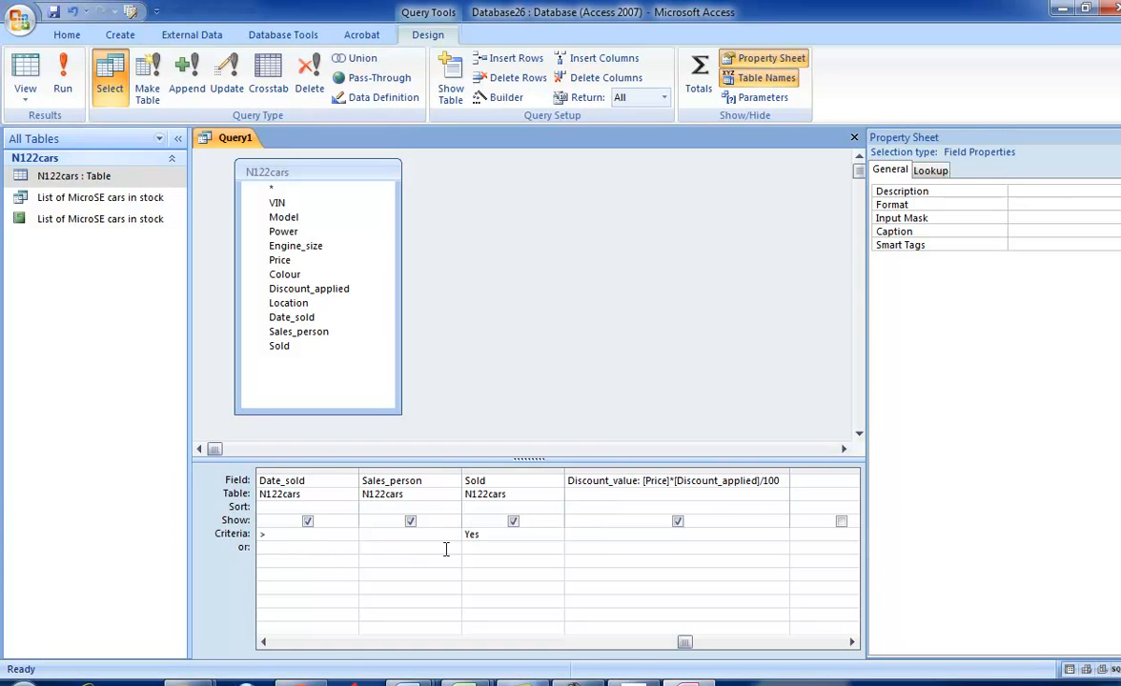
pyautogui.write('>31')
pyautogui.click(331, 580)
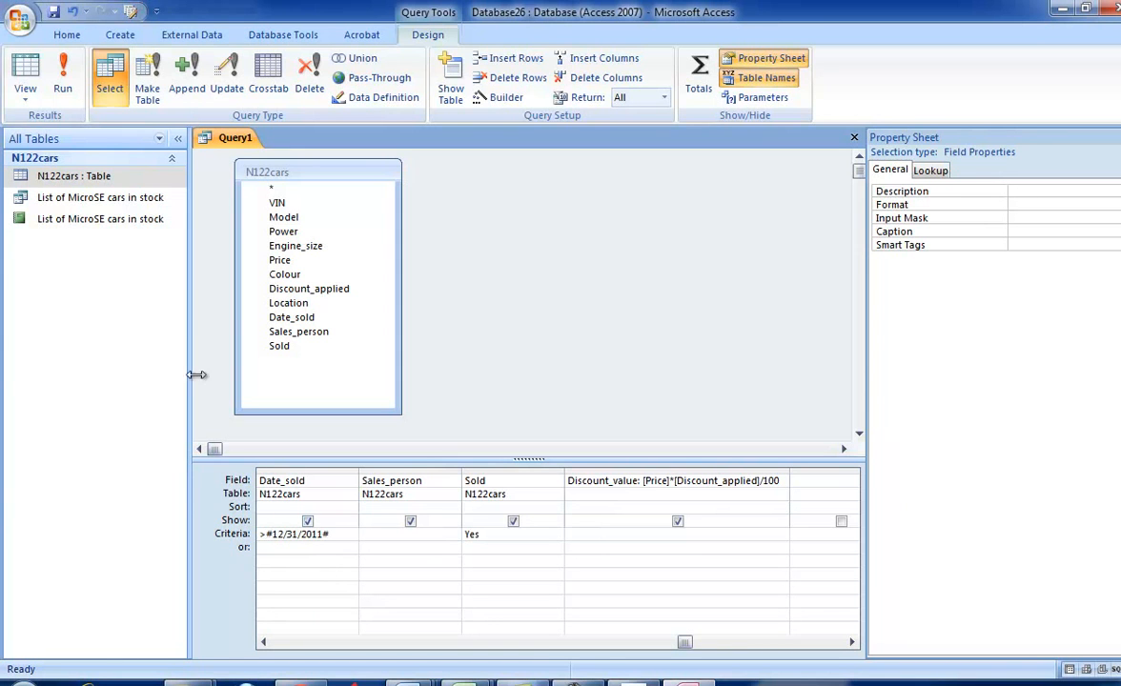
# - Run the query, check the Date_sold values and switch to the exam paper in Adobe Acrobat for the next condition
pyautogui.click(62, 81)
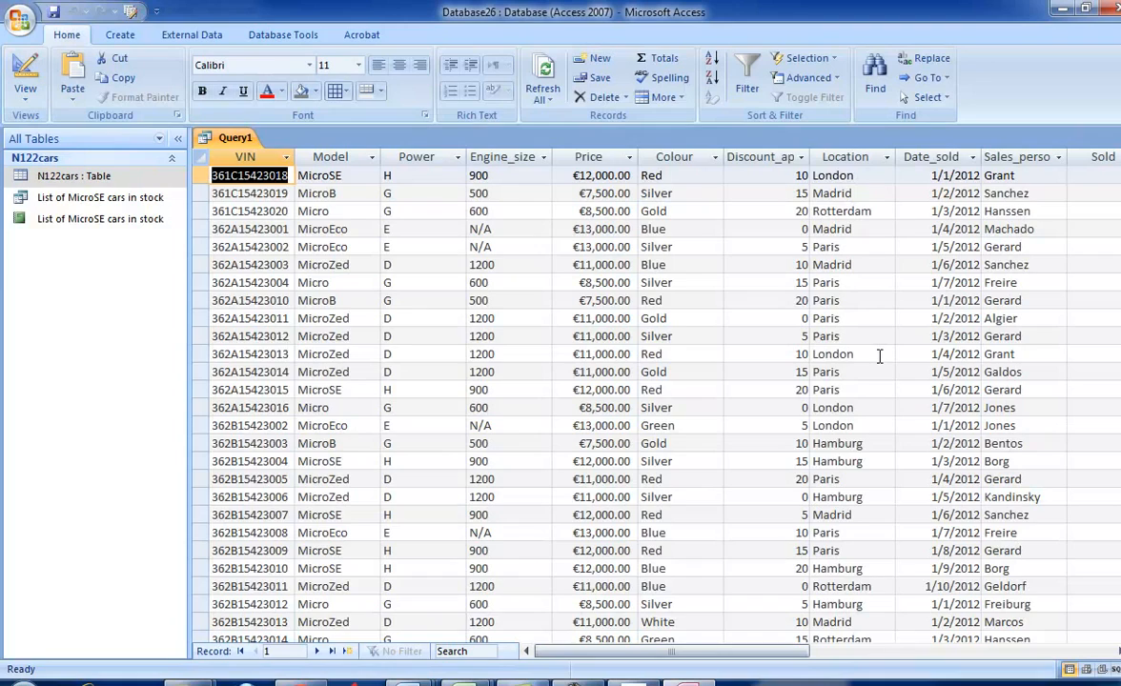
pyautogui.scroll(-20, 879, 355)
pyautogui.scroll(-5, 957, 514)
pyautogui.hotkey('alt', 'Tab')
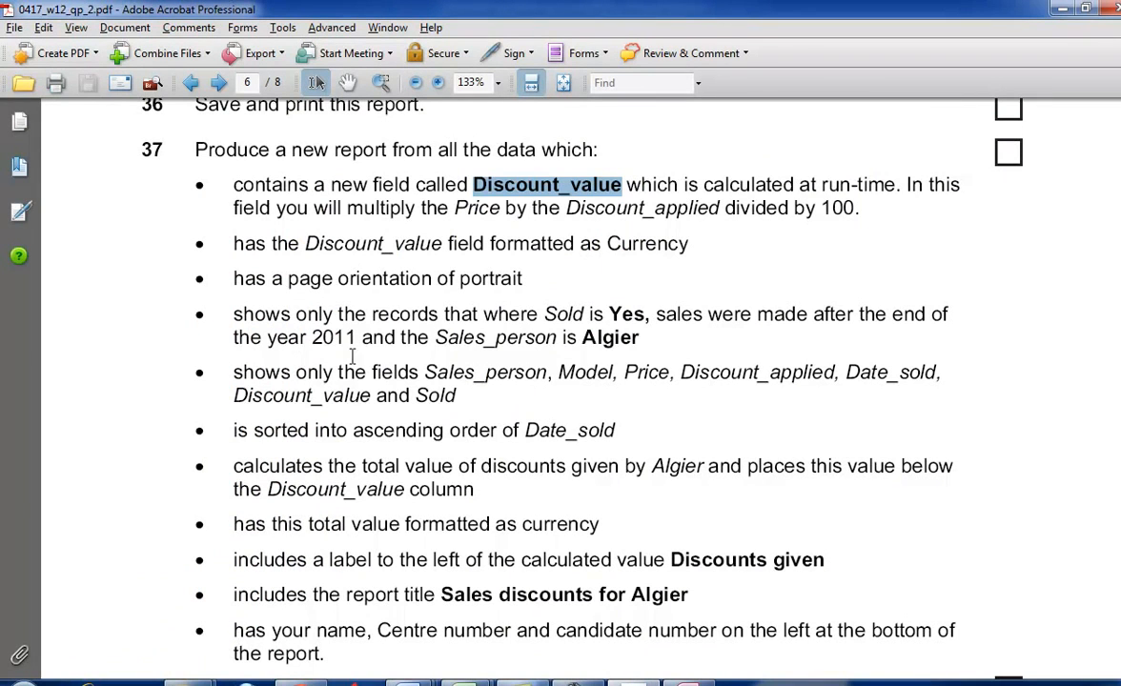
# - Look up the required salesperson in task 37, enter that surname as the Sales_person criterion in the Access query and run it
pyautogui.click(588, 337)
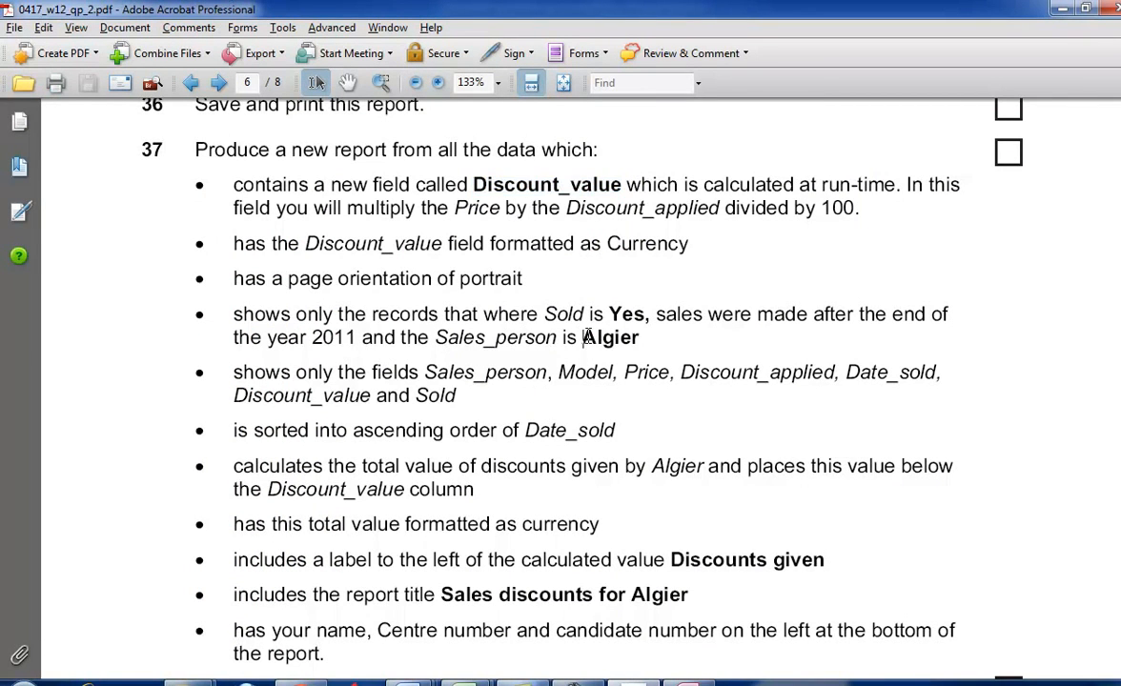
pyautogui.moveTo(584, 339); pyautogui.dragTo(641, 343)
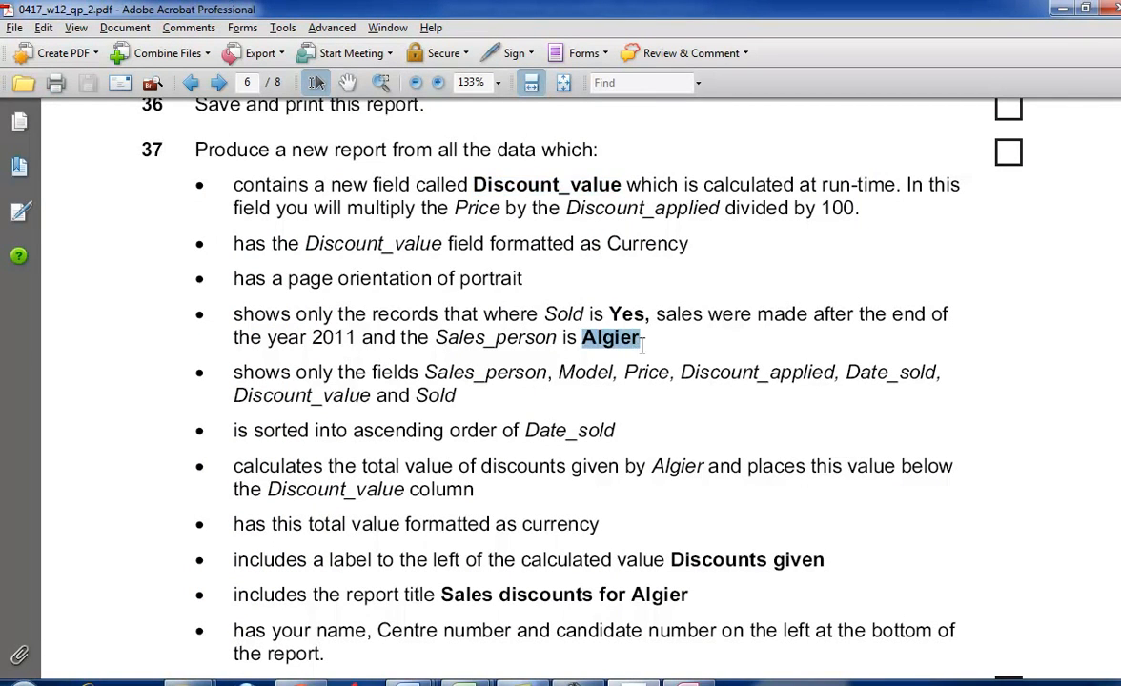
pyautogui.hotkey('alt', 'Tab')
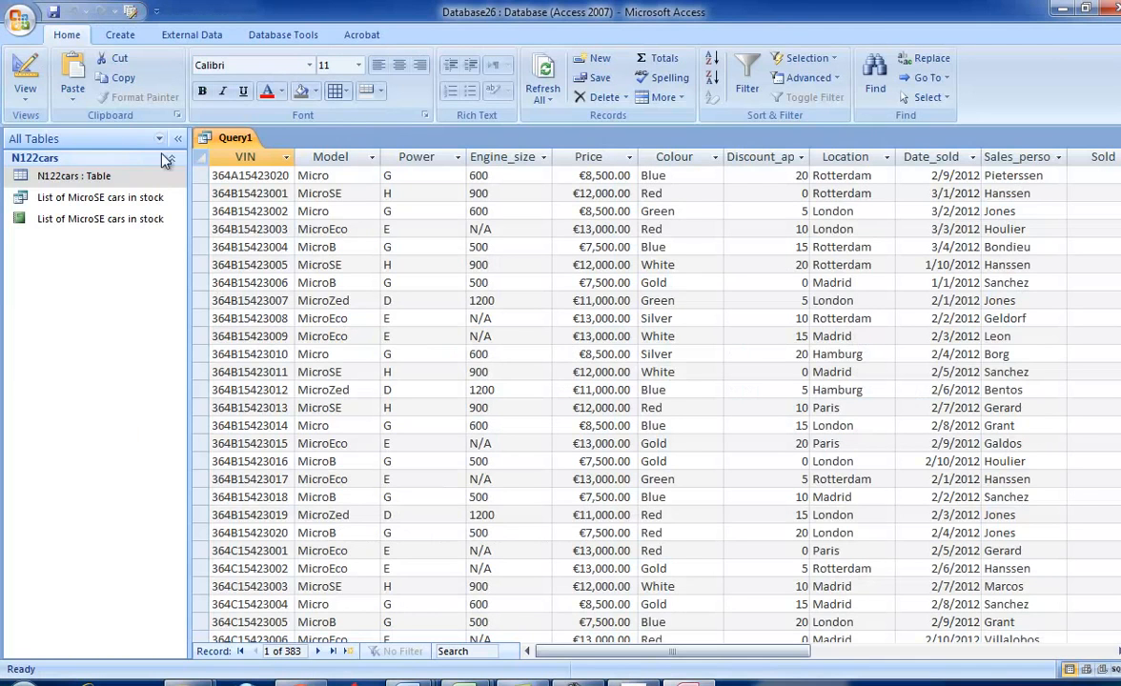
pyautogui.click(35, 94)
pyautogui.click(60, 299)
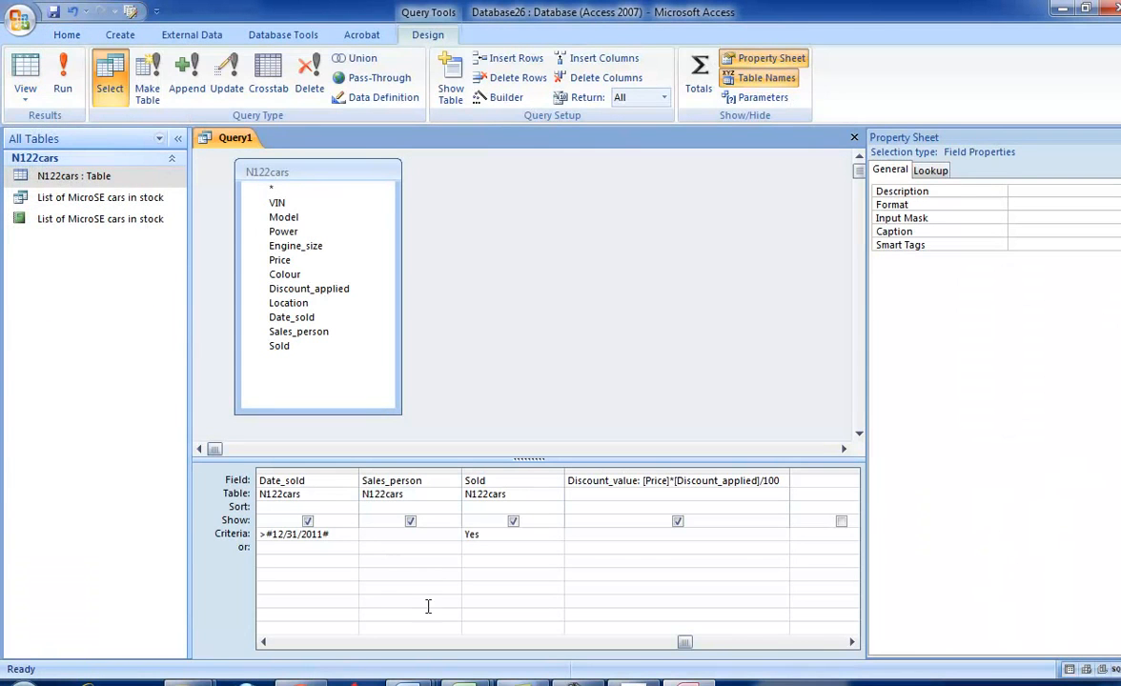
pyautogui.write('Algier')
pyautogui.click(63, 81)
# - Check the exam paper, reopen the query in design view and close the property sheet
pyautogui.hotkey('alt', 'Tab')
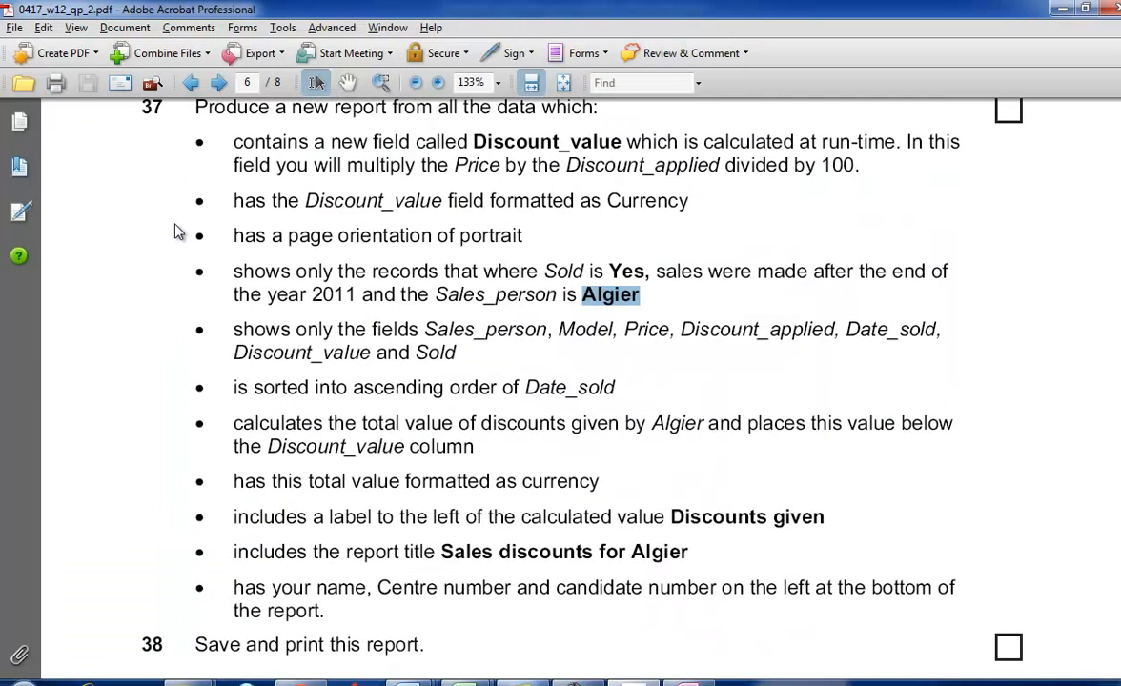
pyautogui.hotkey('alt', 'Tab')
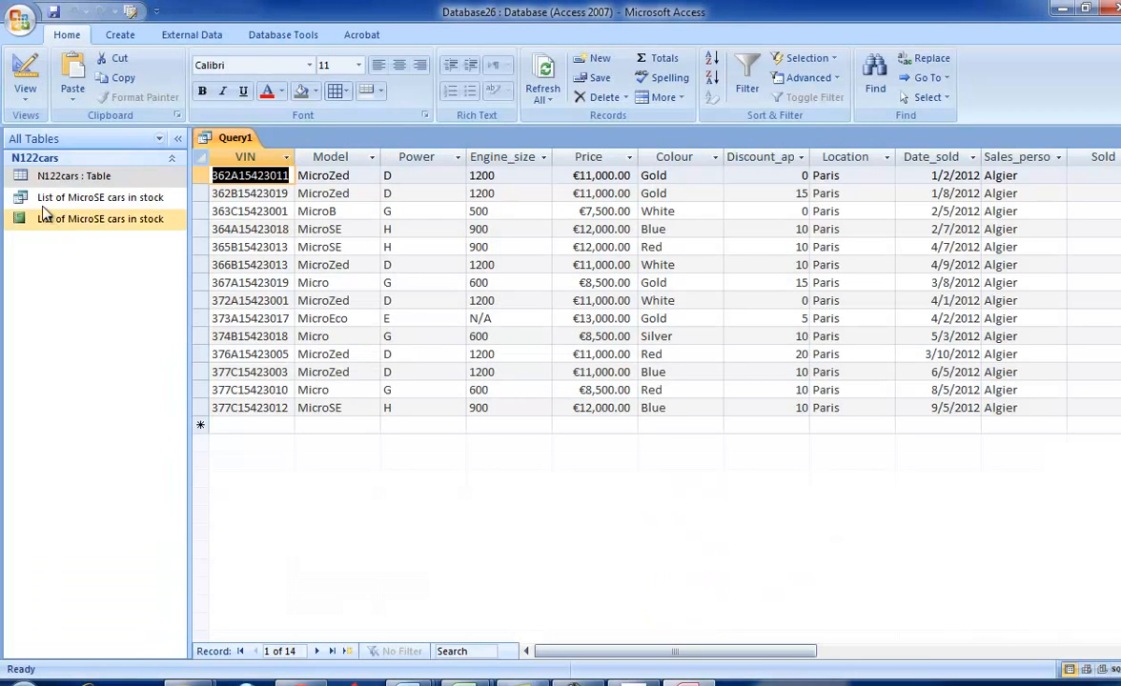
pyautogui.click(25, 93)
pyautogui.click(77, 286)
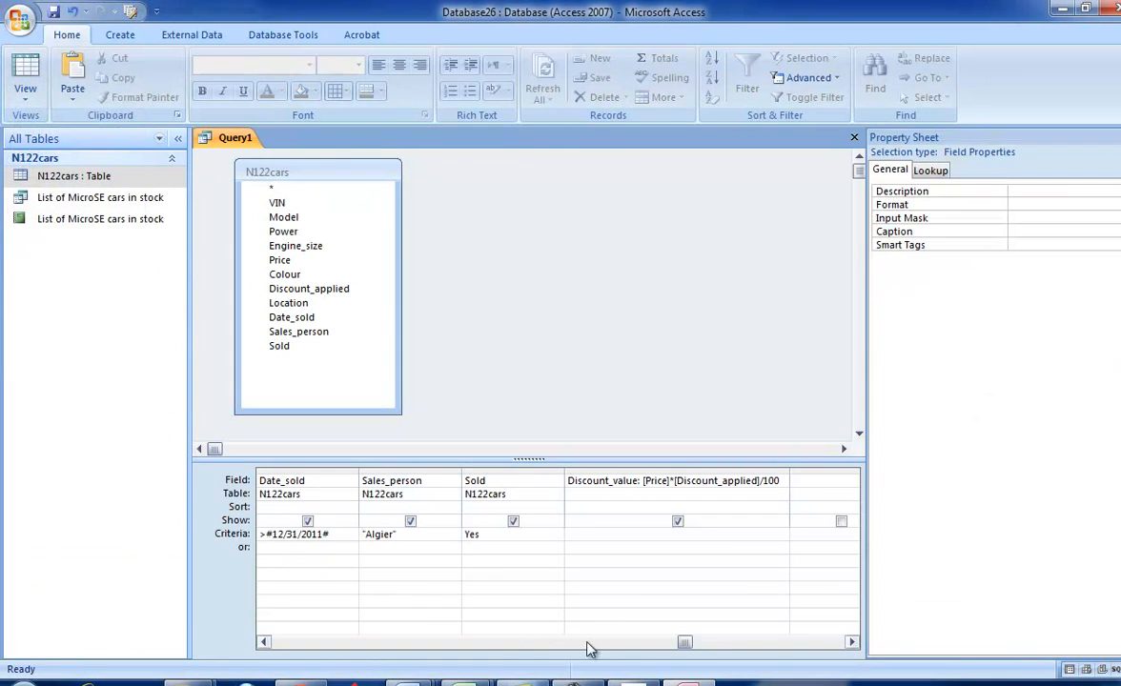
pyautogui.click(1118, 138)
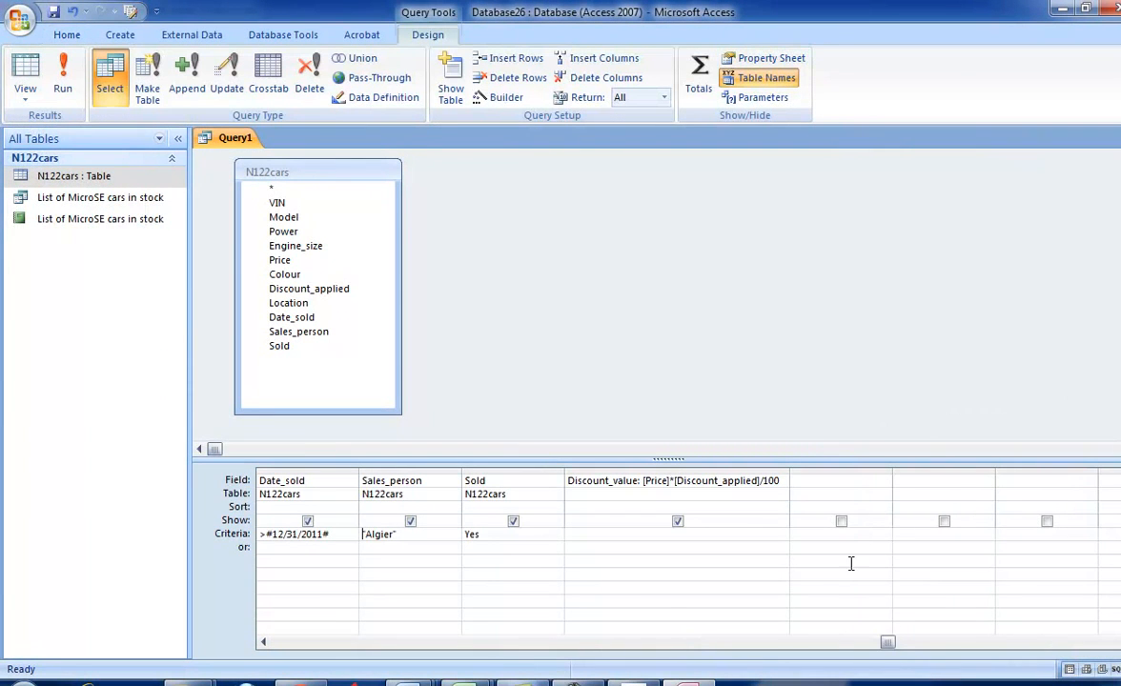
pyautogui.moveTo(886, 644); pyautogui.dragTo(306, 644)
# - Check the field list of task 37 in the exam paper and hide the VIN and Power fields from the query output
pyautogui.hotkey('alt', 'Tab')
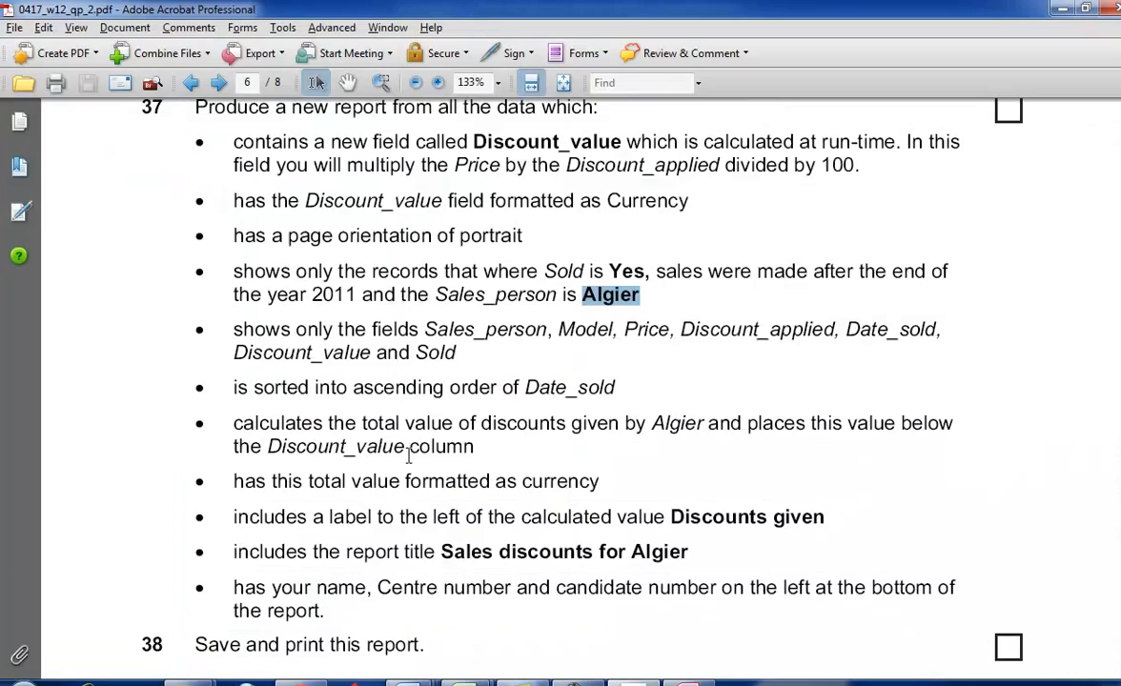
pyautogui.scroll(-1, 333, 307)
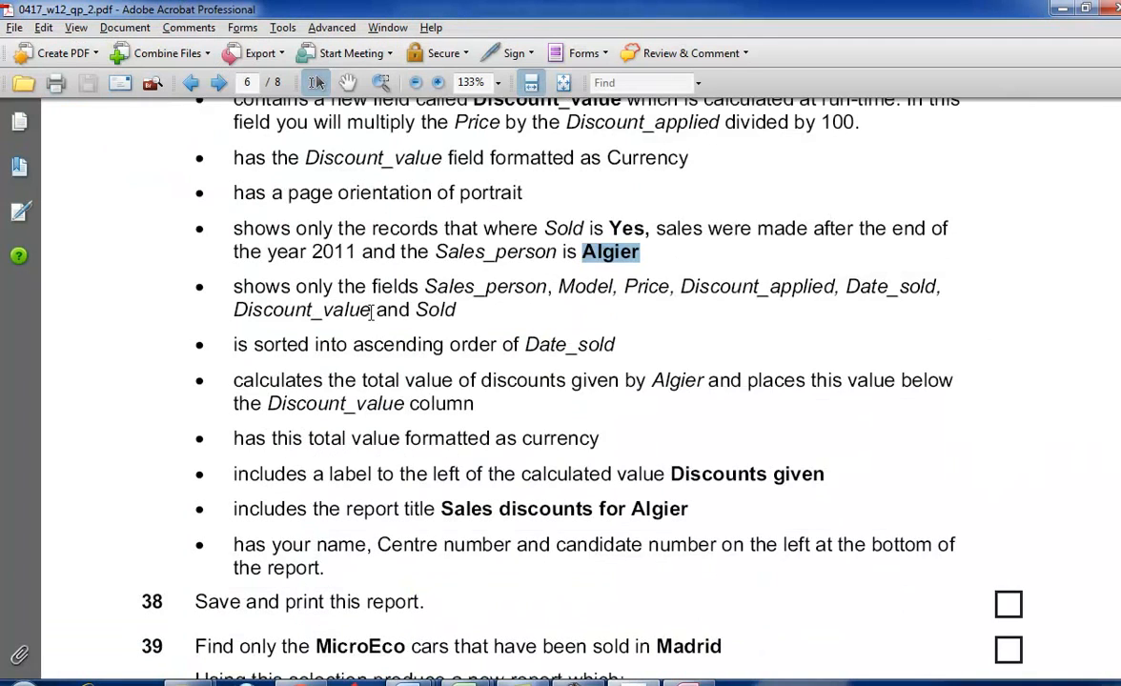
pyautogui.hotkey('alt', 'Tab')
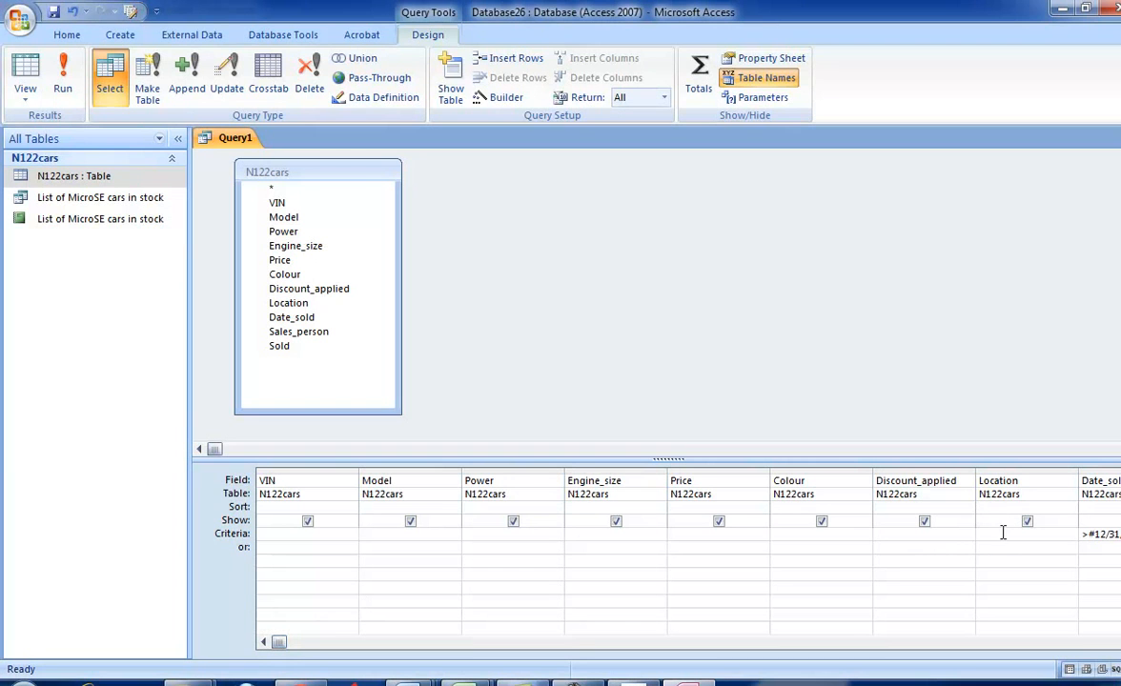
pyautogui.hotkey('alt', 'Tab')
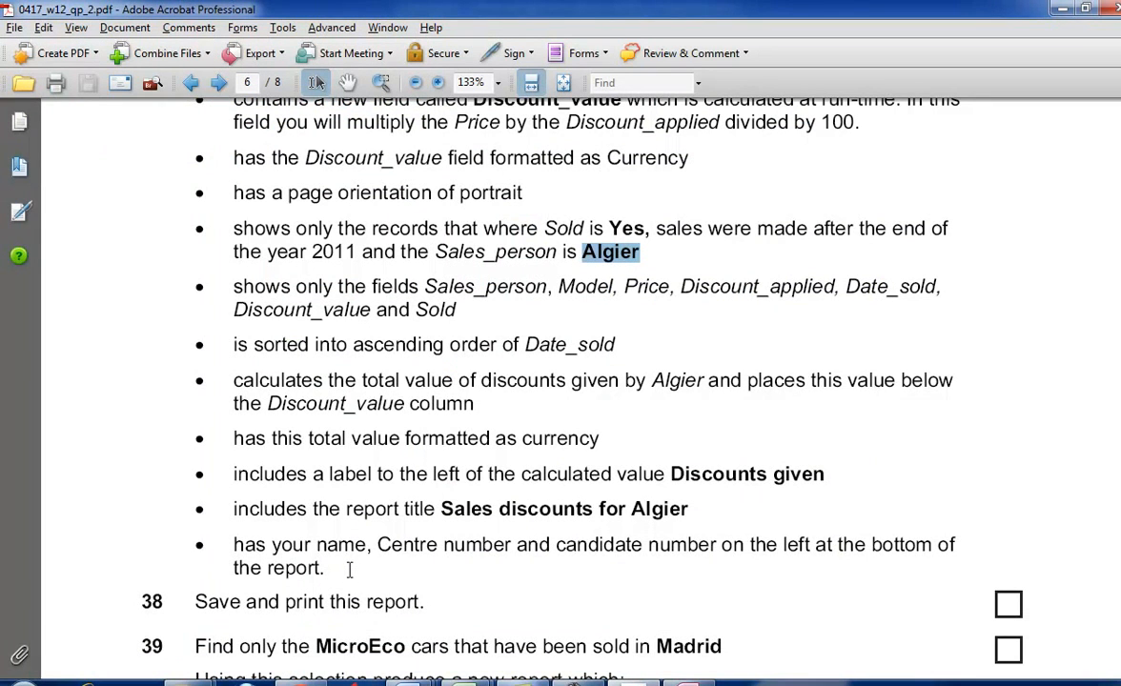
pyautogui.hotkey('alt', 'Tab')
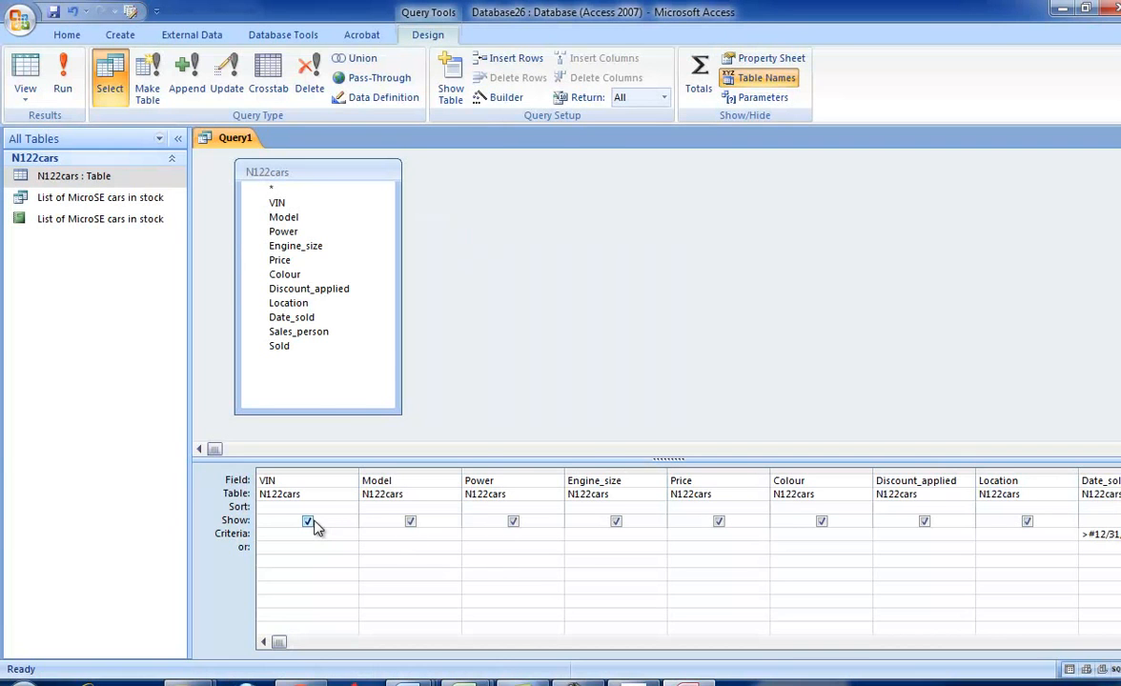
pyautogui.hotkey('alt', 'Tab')
pyautogui.hotkey('alt', 'Tab')
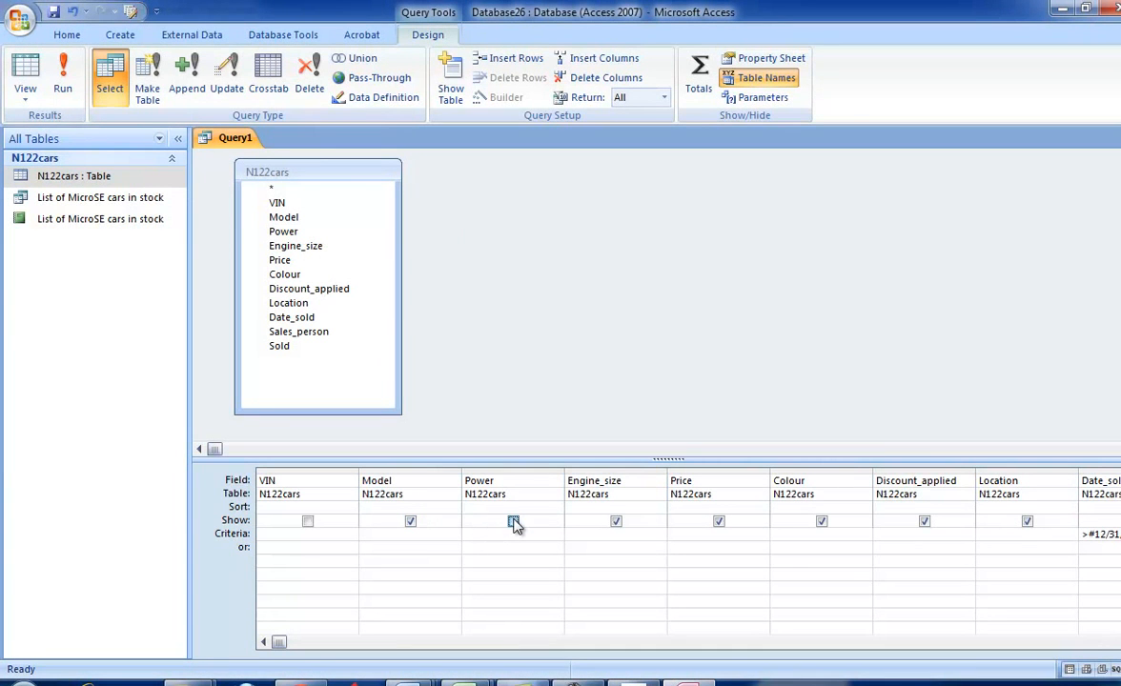
pyautogui.hotkey('alt', 'Tab')
pyautogui.hotkey('alt', 'Tab')
# - Compare the query fields with the task 37 list and hide Engine_size and Colour from the output
pyautogui.hotkey('alt', 'Tab')
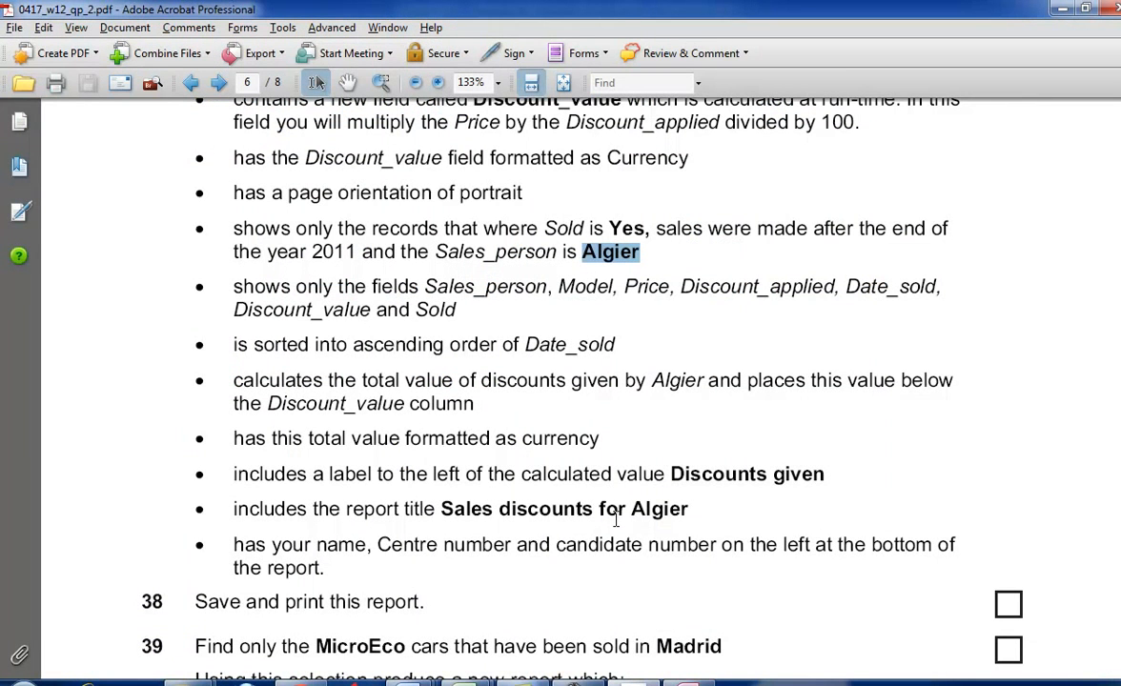
pyautogui.hotkey('alt', 'Tab')
pyautogui.click(615, 522)
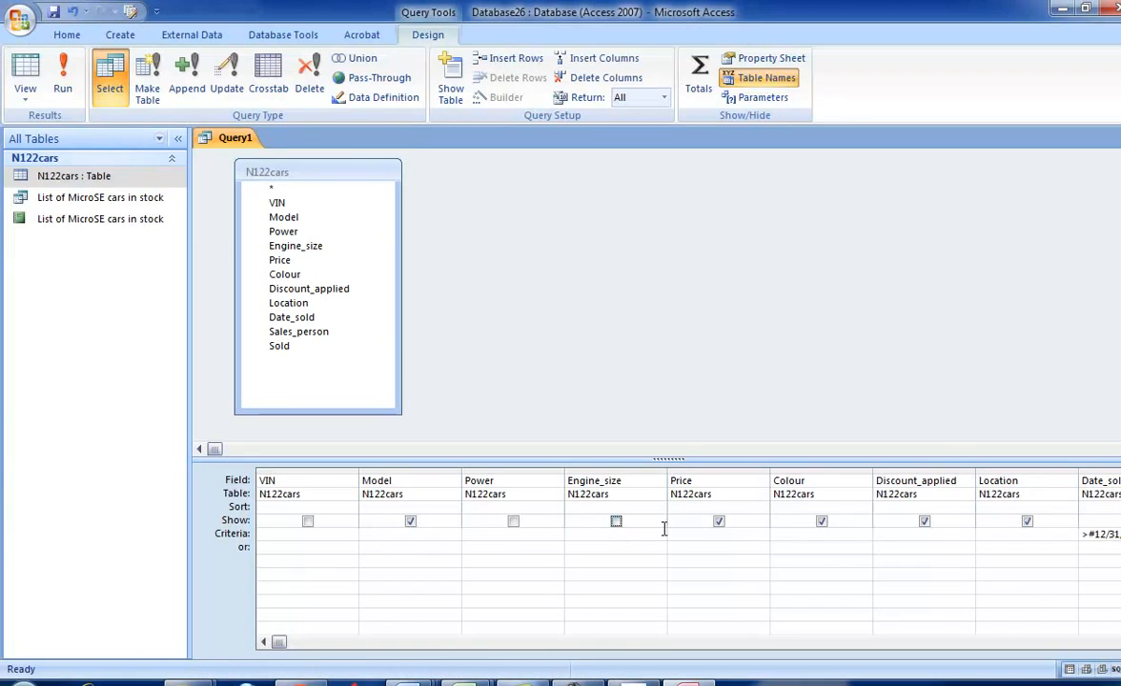
pyautogui.hotkey('alt', 'Tab')
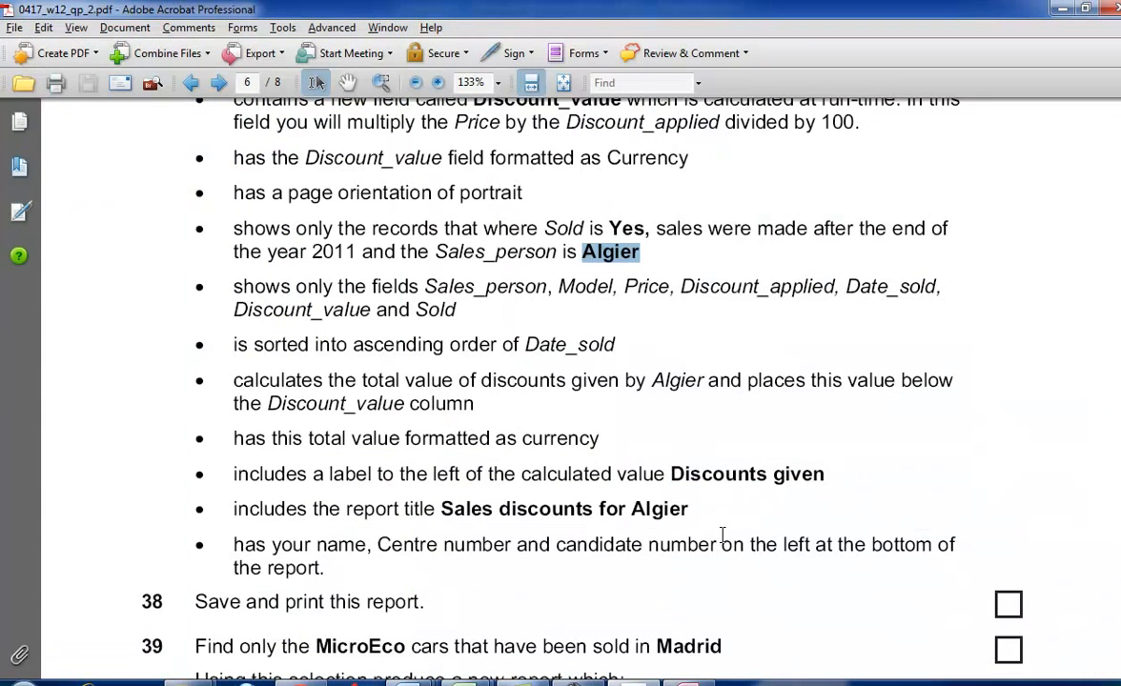
pyautogui.hotkey('alt', 'Tab')
pyautogui.click(821, 521)
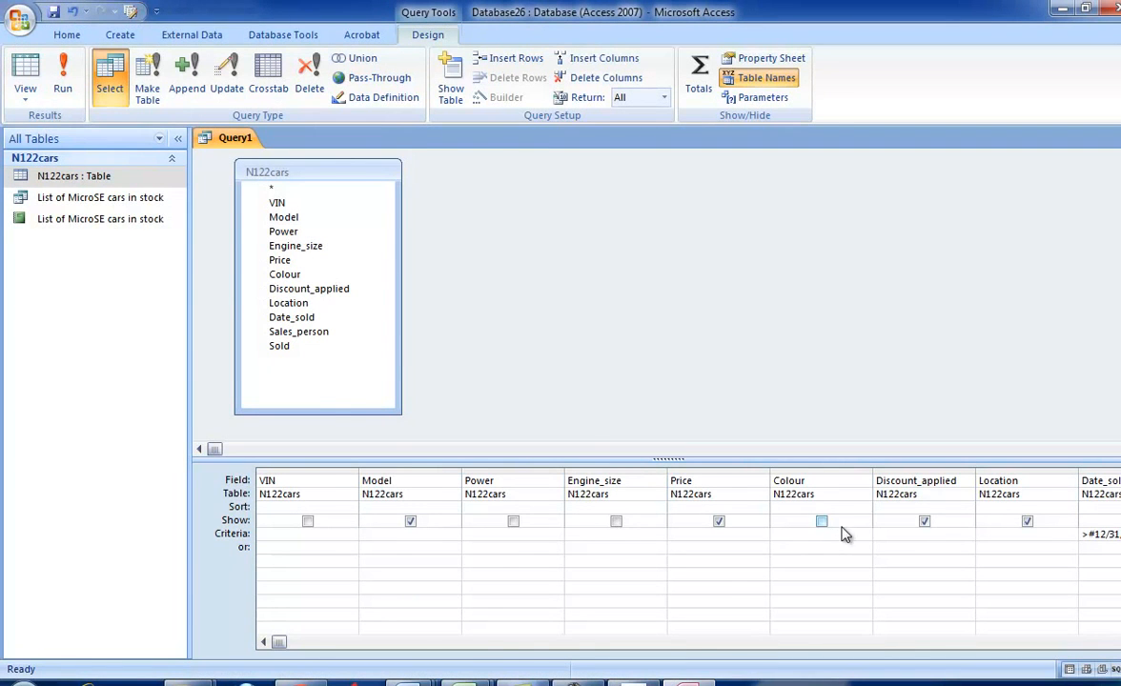
# - Check the exam paper for Discount_applied and Location, and hide the Location field from the query output
pyautogui.hotkey('alt', 'Tab')
pyautogui.hotkey('alt', 'Tab')
pyautogui.hotkey('alt', 'Tab')
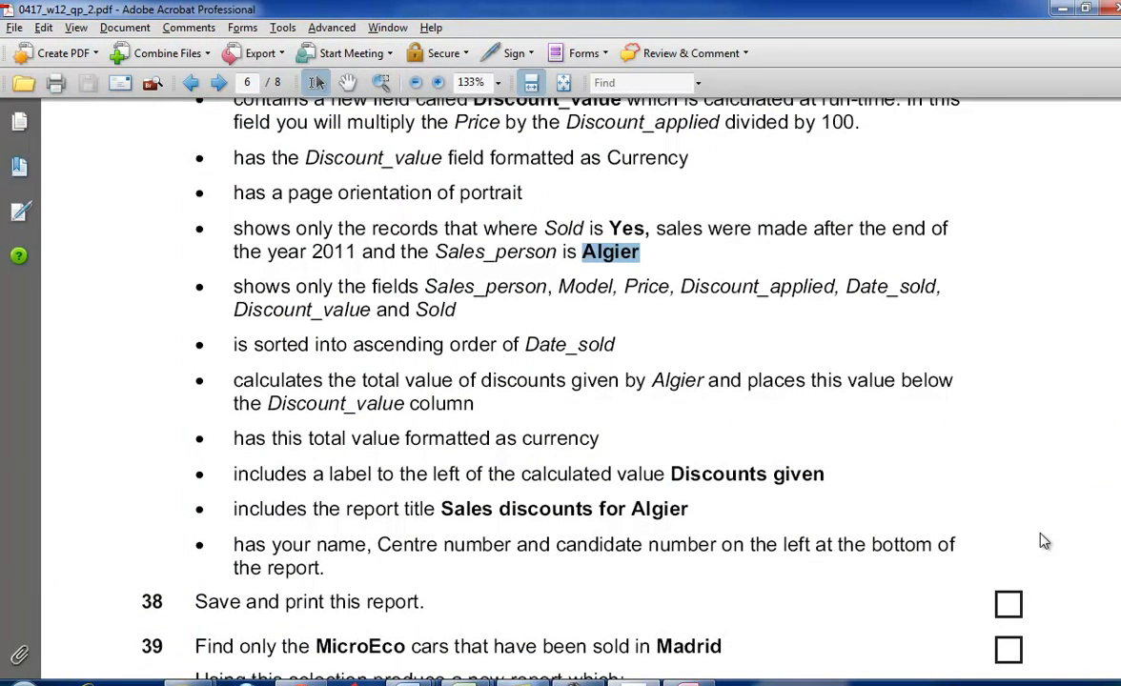
# - Compare all fields still shown in the query grid with the field list of task 37 in the exam paper
pyautogui.hotkey('alt', 'Tab')
pyautogui.click(1027, 521)
pyautogui.hscroll(5, 688, 562)
pyautogui.hotkey('alt', 'Tab')
pyautogui.hotkey('alt', 'Tab')
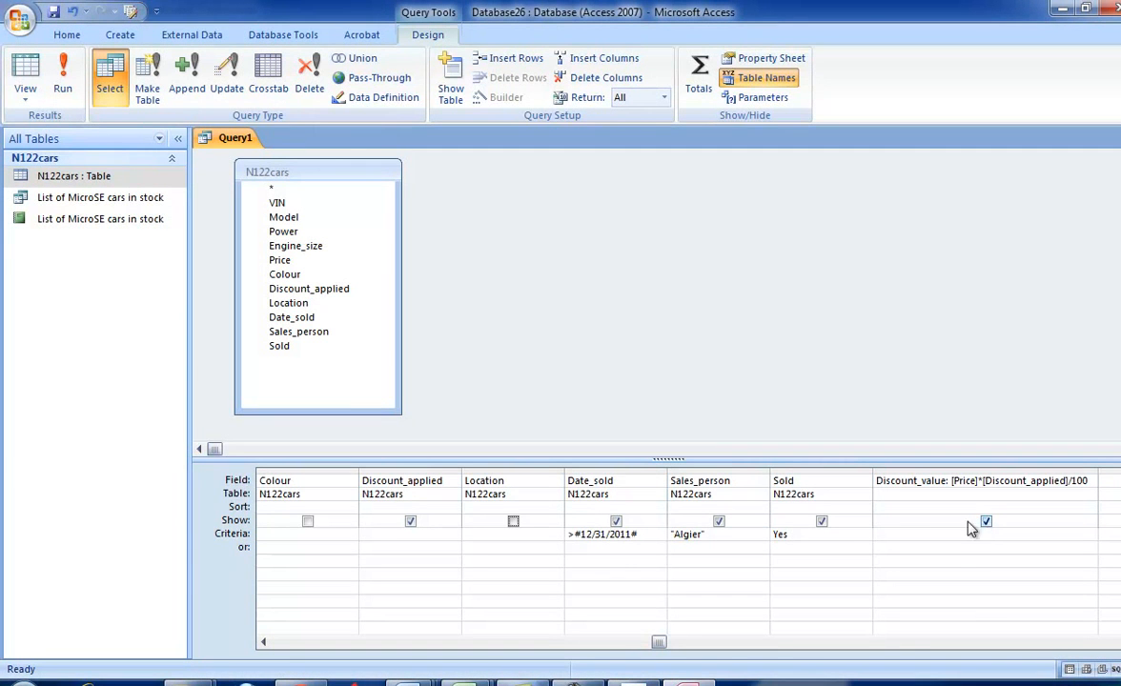
pyautogui.hotkey('alt', 'Tab')
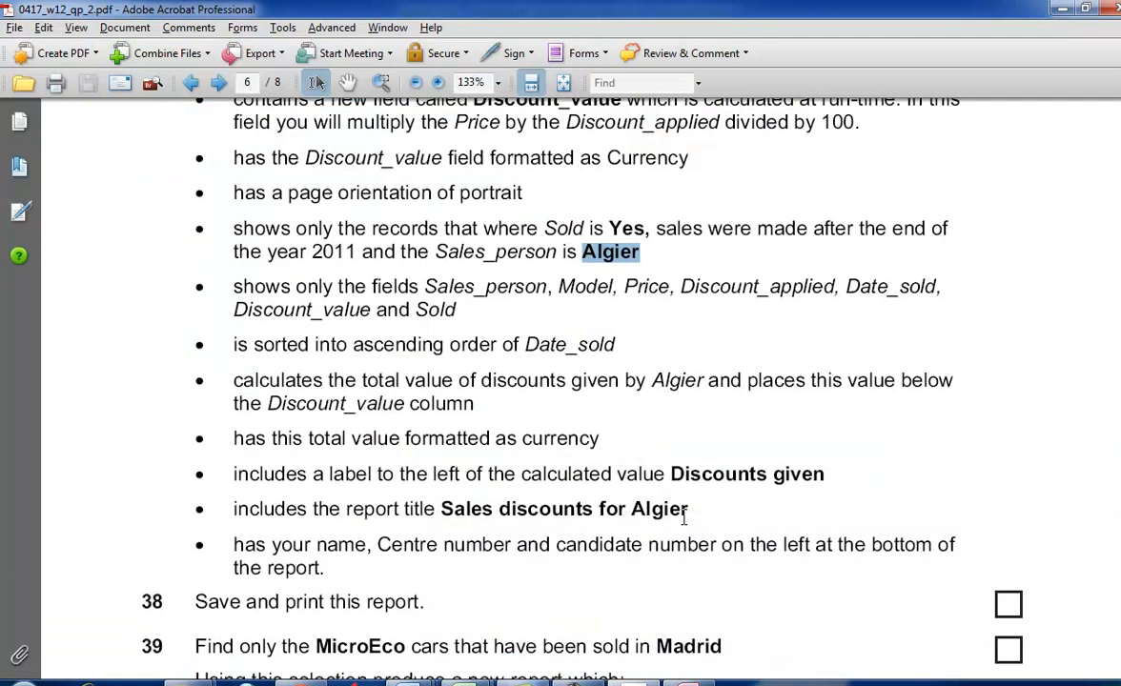
pyautogui.hotkey('alt', 'Tab')
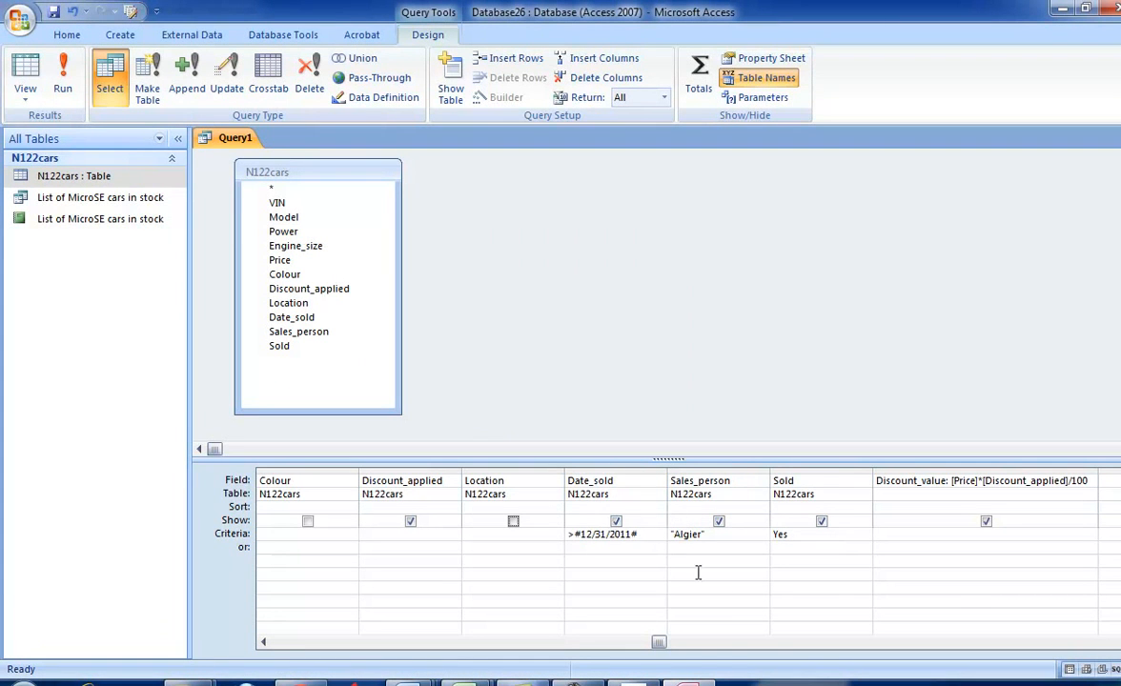
pyautogui.moveTo(659, 642); pyautogui.dragTo(216, 640)
pyautogui.hotkey('alt', 'Tab')
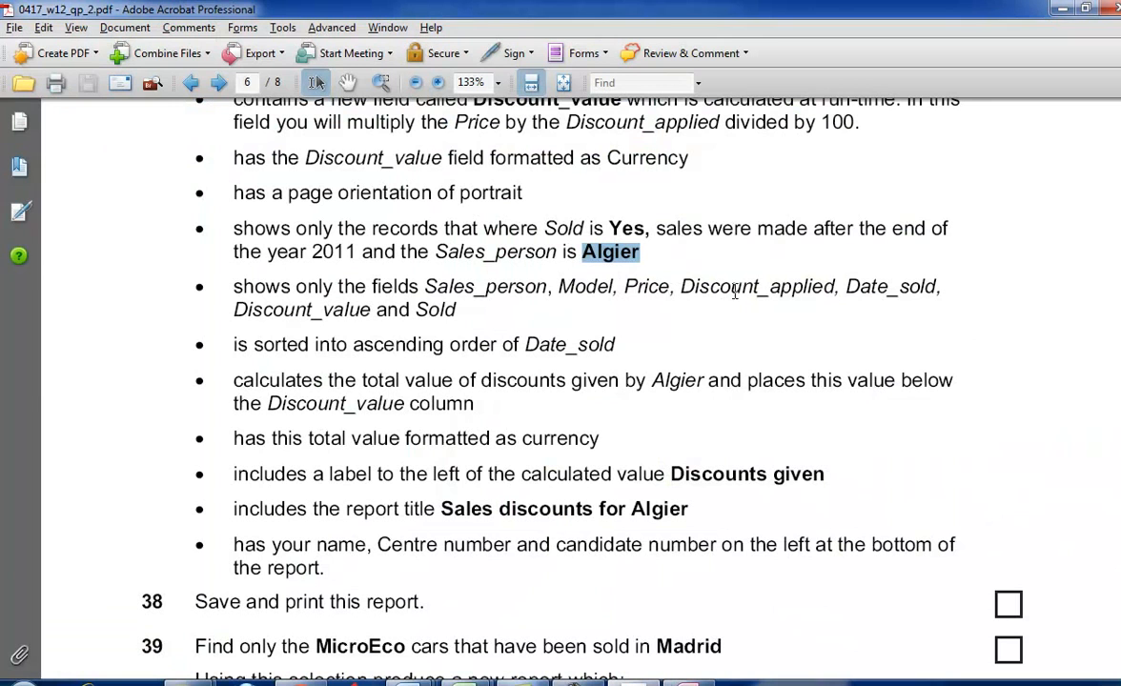
pyautogui.hotkey('alt', 'Tab')
pyautogui.hotkey('alt', 'Tab')
pyautogui.hotkey('alt', 'Tab')
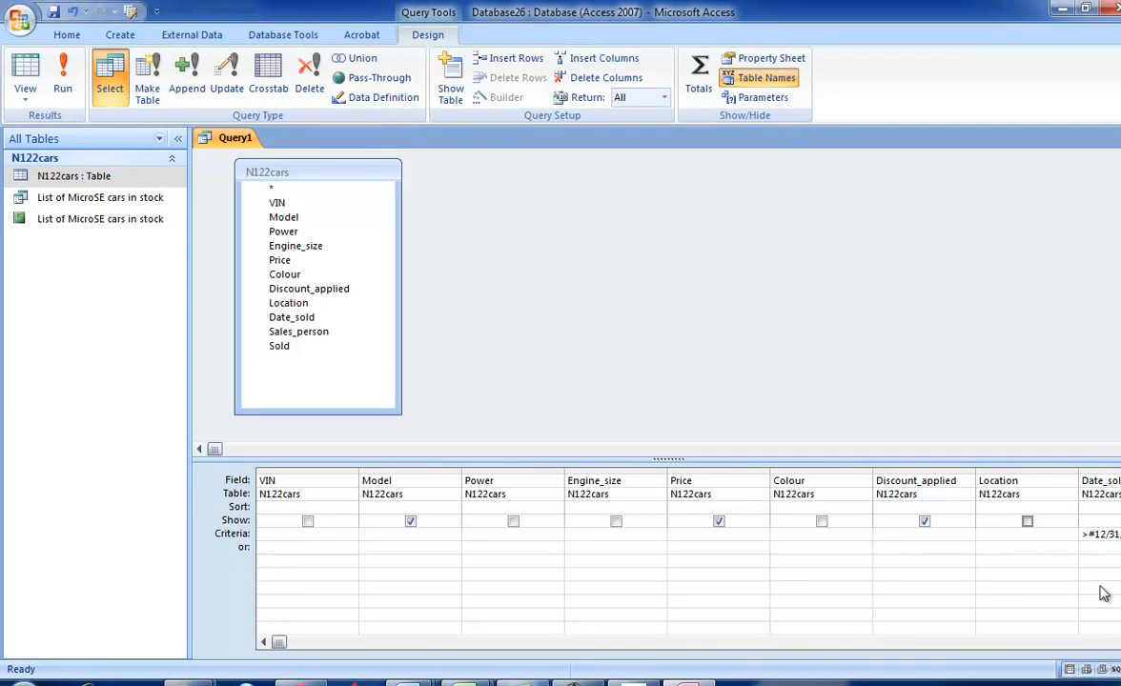
# - Sort the query by Date_sold in ascending order
pyautogui.click(1120, 642)
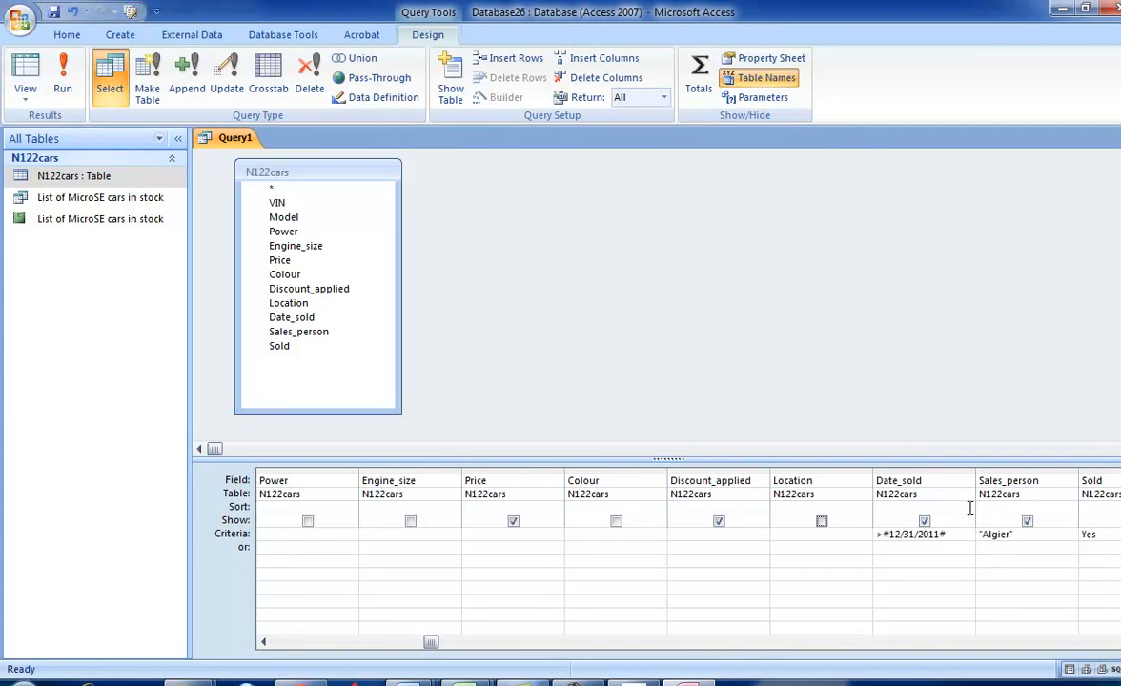
pyautogui.click(969, 510)
pyautogui.click(930, 520)
# - Review the remaining task 37 requirements in the exam paper, copy the report title and return to Access
pyautogui.hotkey('alt', 'Tab')
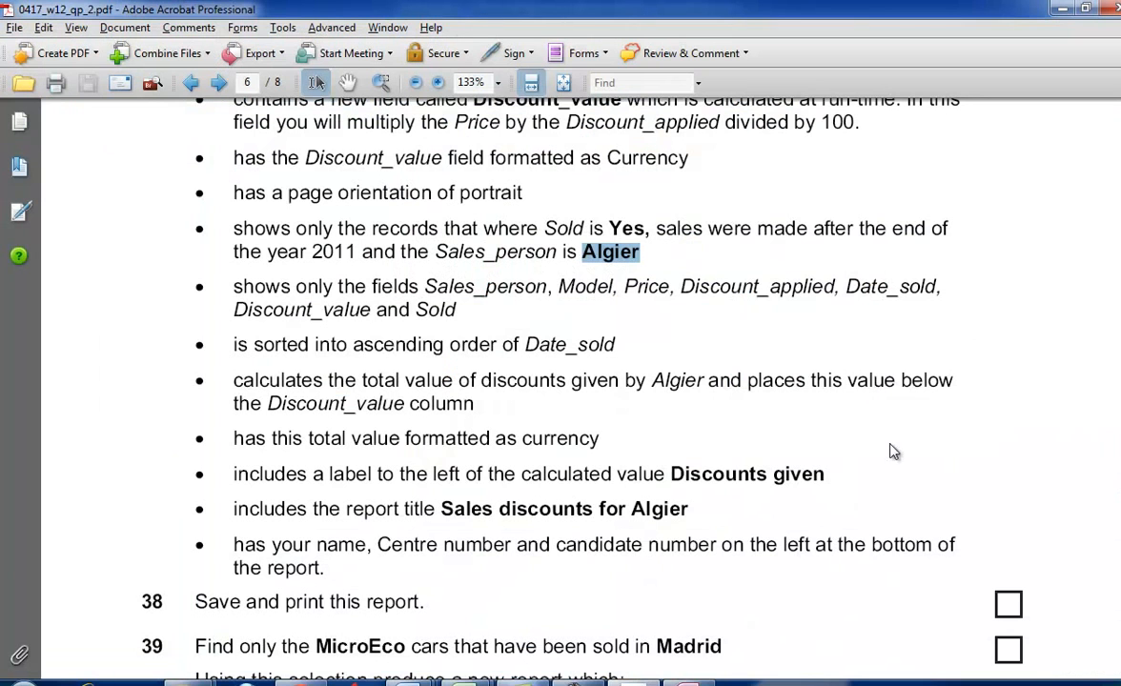
pyautogui.scroll(-2, 455, 362)
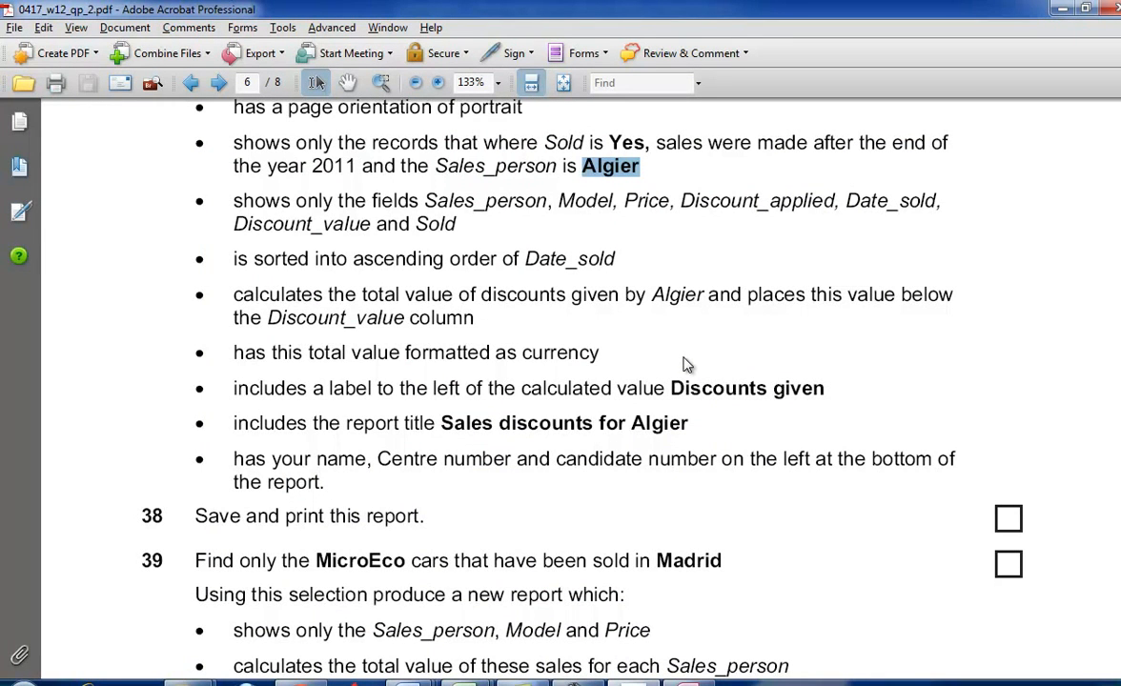
pyautogui.hotkey('alt', 'Tab')
pyautogui.hotkey('alt', 'Tab')
pyautogui.click(453, 425)
pyautogui.moveTo(440, 423); pyautogui.dragTo(676, 428)
pyautogui.hotkey('ctrl', 'c')
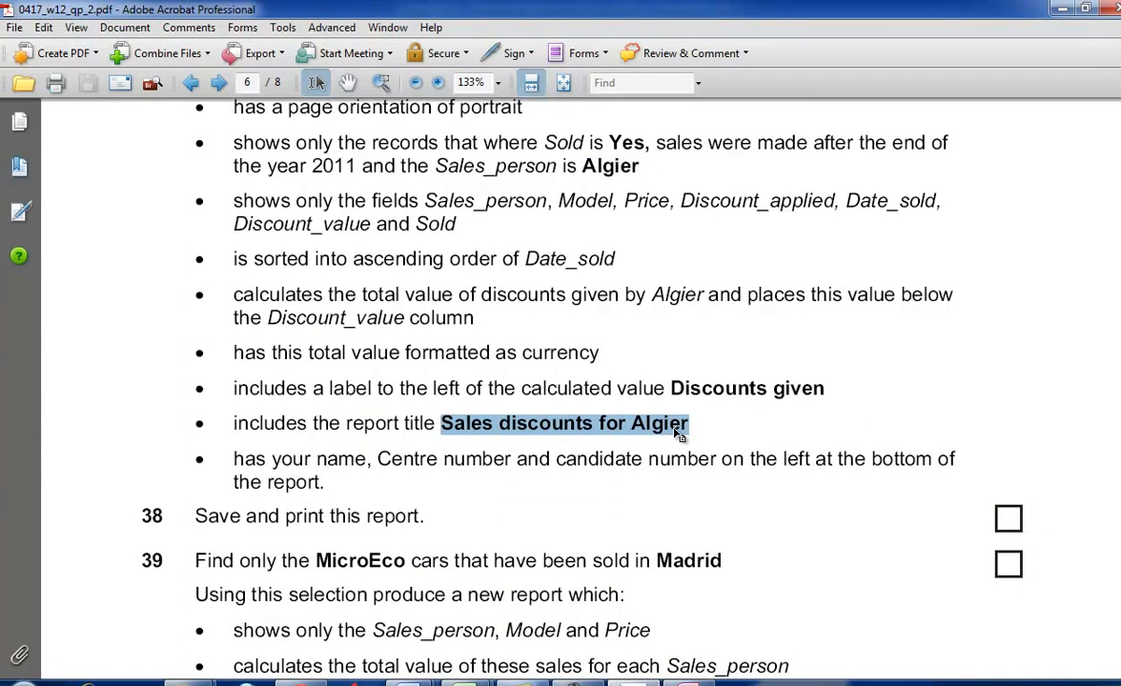
pyautogui.hotkey('alt', 'Tab')
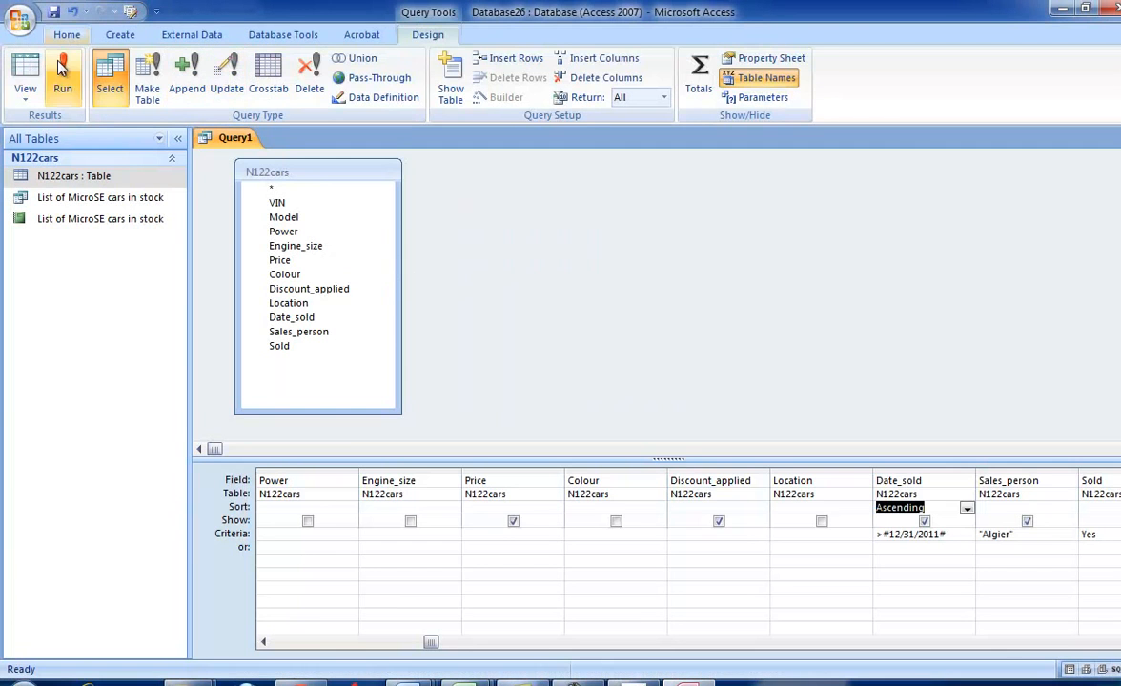
# - Run the query and save it with the copied report title as its name
pyautogui.click(60, 78)
pyautogui.click(54, 11)
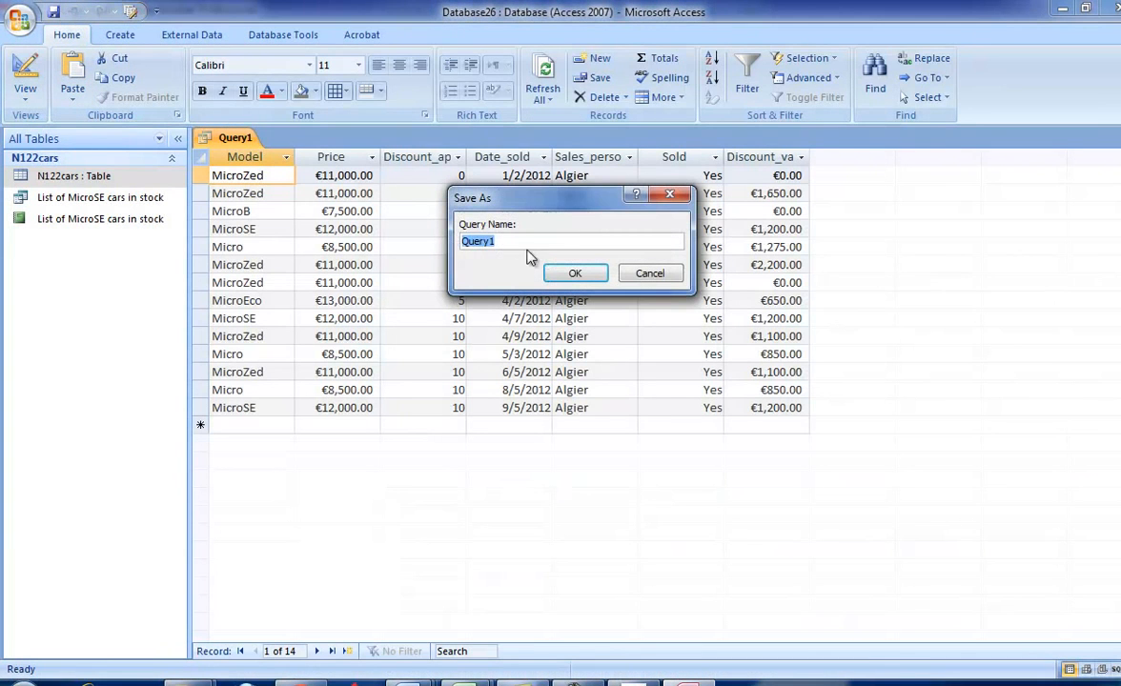
pyautogui.hotkey('ctrl', 'v')
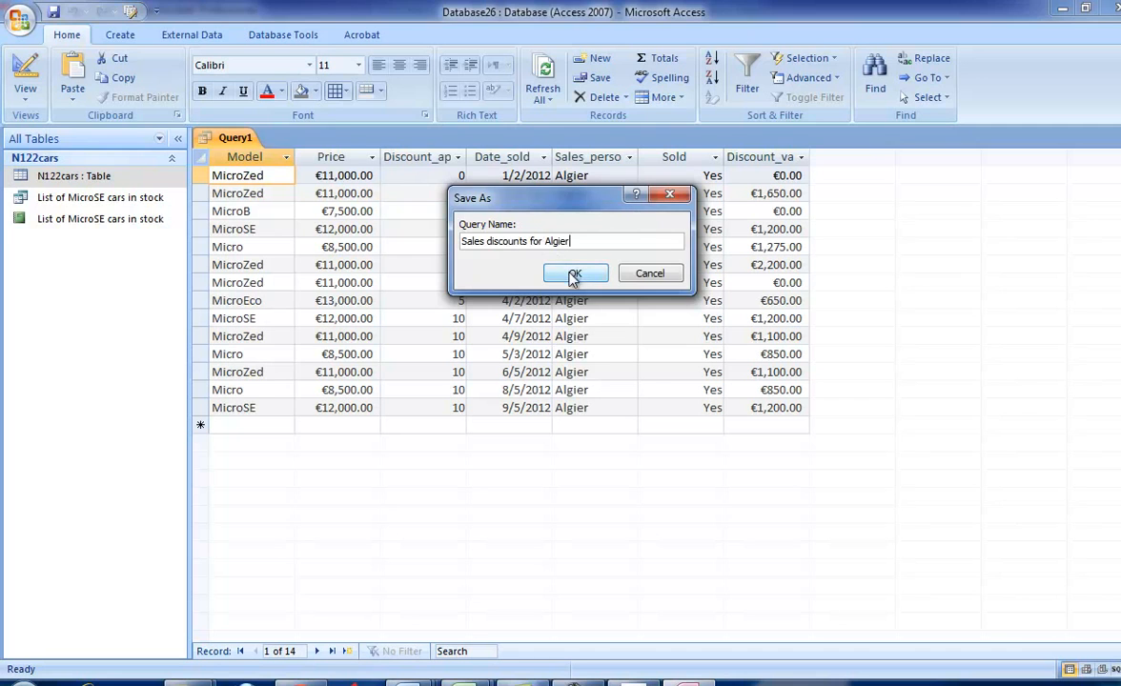
pyautogui.click(574, 272)
# - Create a report from the saved query, check the required page orientation in the exam paper and open the report's page layout settings
pyautogui.click(121, 34)
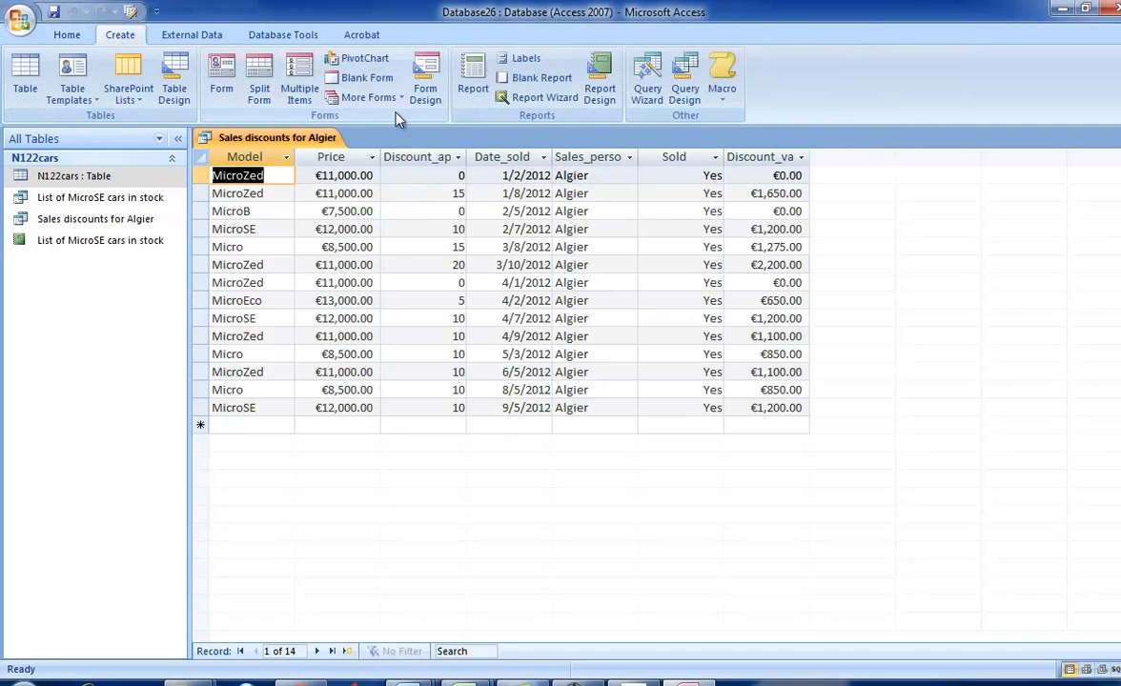
pyautogui.click(473, 81)
pyautogui.hotkey('alt', 'Tab')
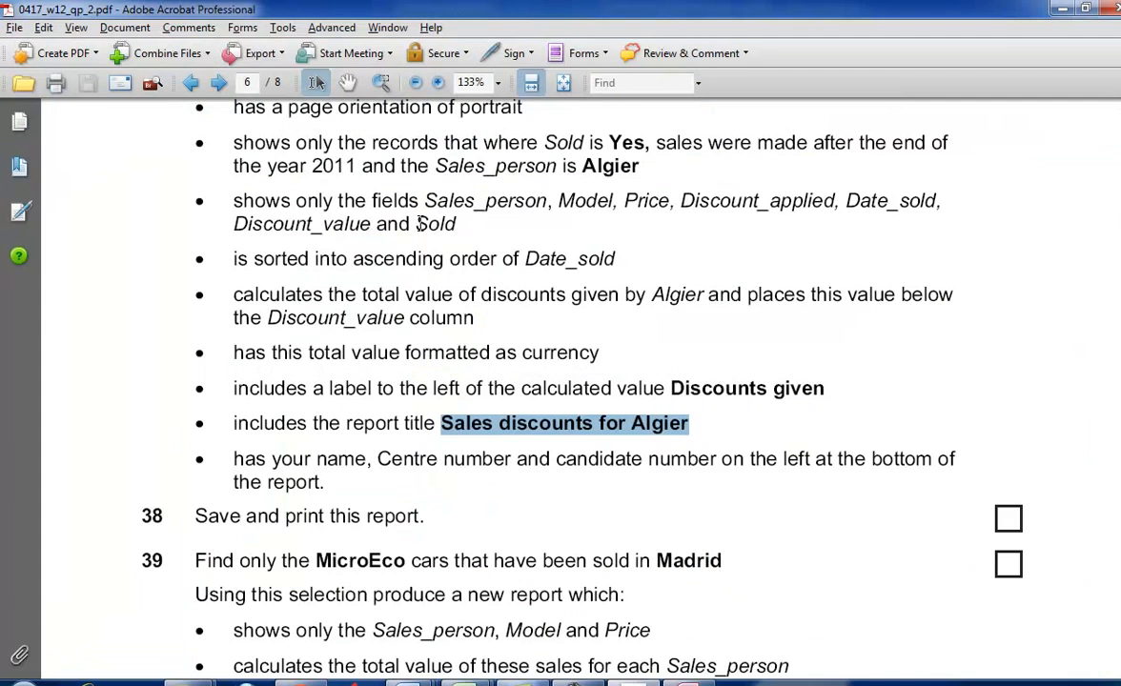
pyautogui.scroll(1, 420, 224)
pyautogui.hotkey('alt', 'Tab')
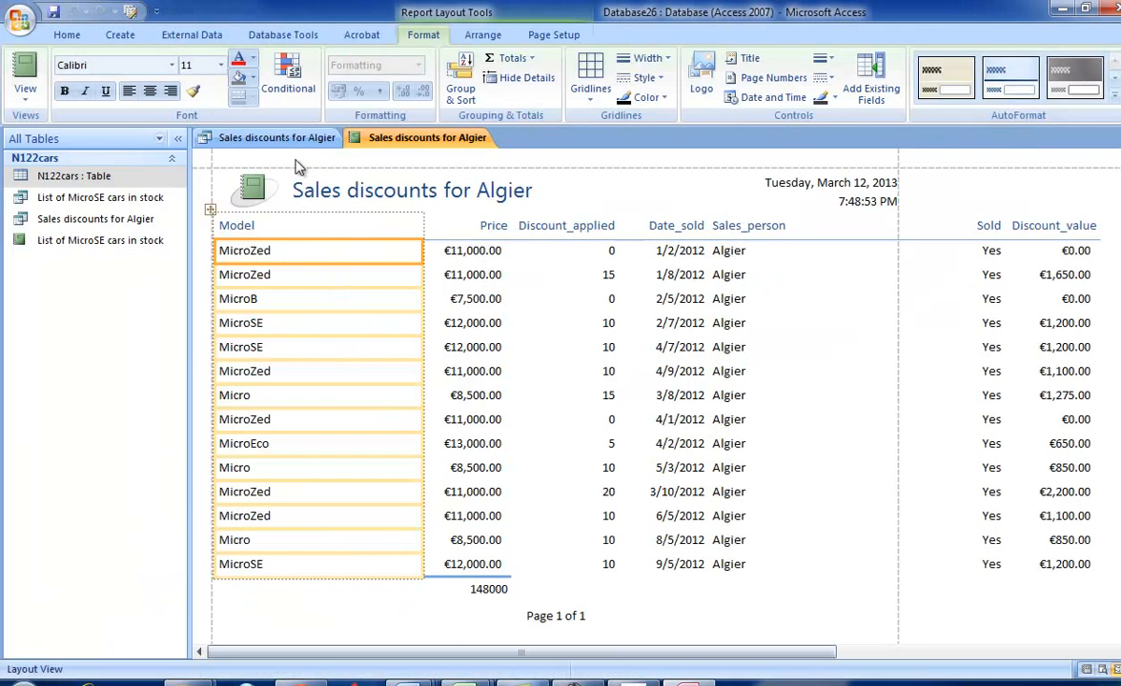
pyautogui.click(559, 37)
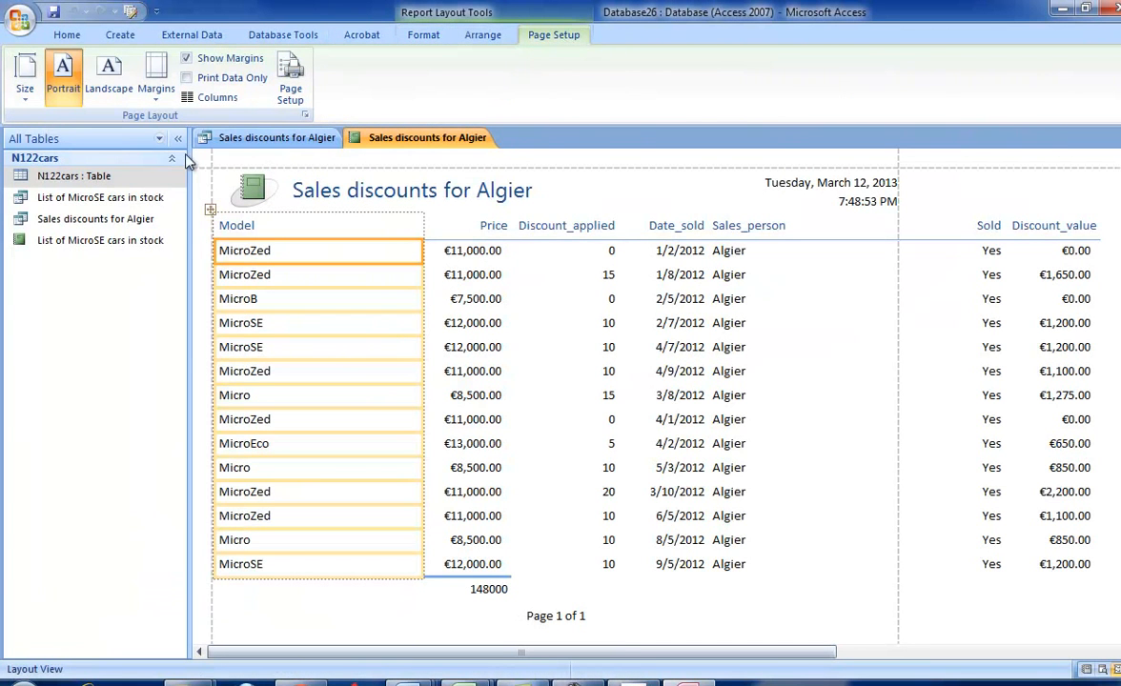
# - Narrow the Model and Sales_person columns so that all report columns fit the portrait page width
pyautogui.moveTo(421, 223); pyautogui.dragTo(292, 225)
pyautogui.click(640, 229)
pyautogui.moveTo(716, 229); pyautogui.dragTo(785, 229)
pyautogui.moveTo(710, 229); pyautogui.dragTo(668, 228)
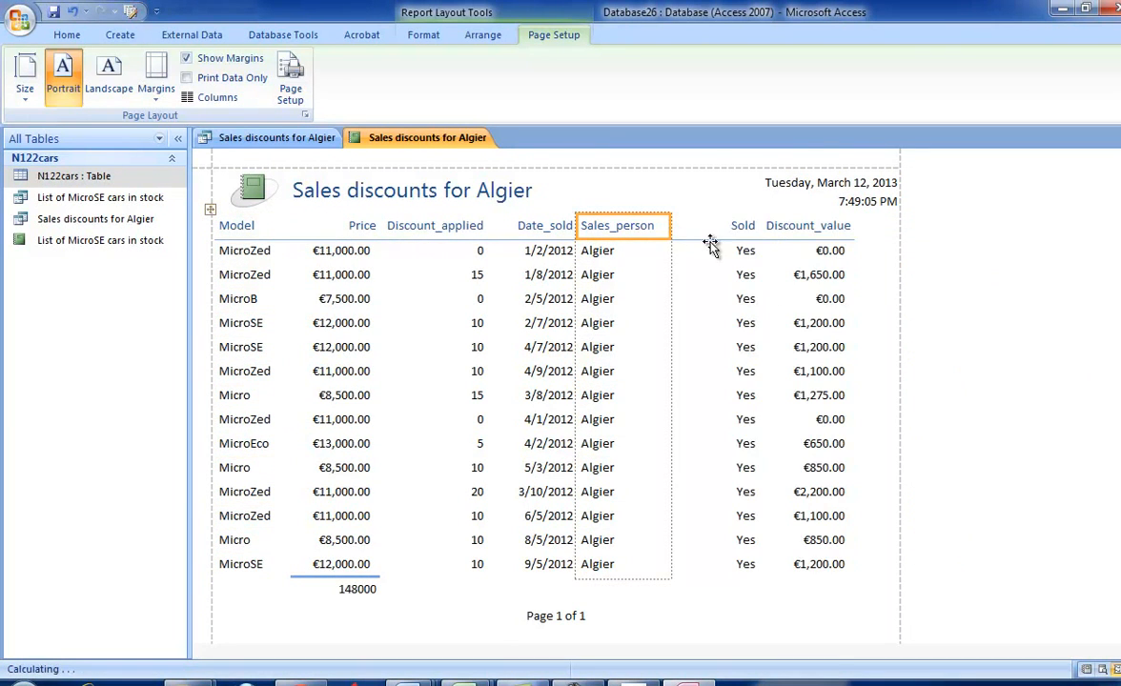
# - Check the total required in the exam paper and add a sum total below the report's Discount_value column
pyautogui.hotkey('alt', 'Tab')
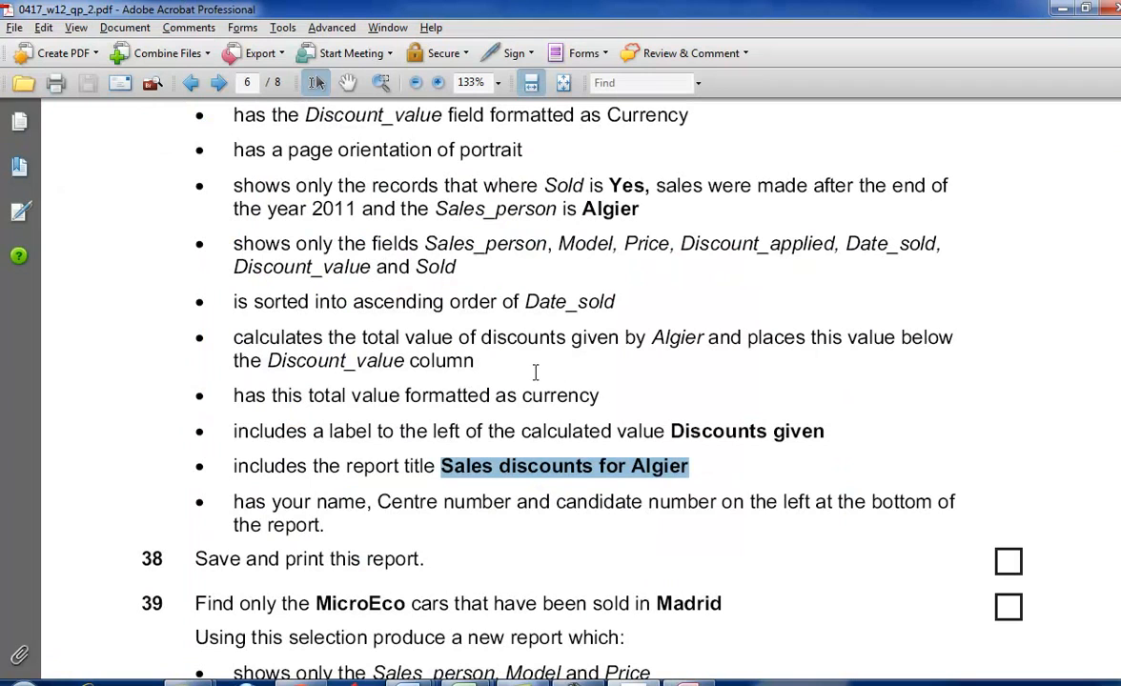
pyautogui.moveTo(648, 503); pyautogui.dragTo(631, 461)
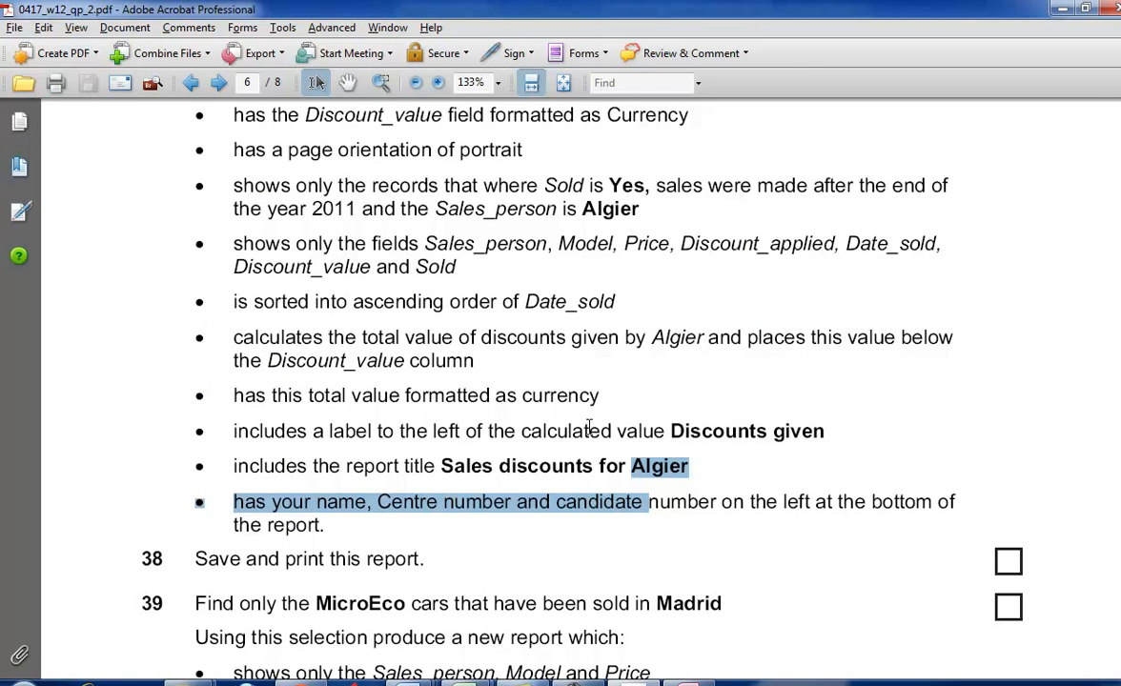
pyautogui.hotkey('alt', 'Tab')
pyautogui.click(767, 226)
pyautogui.click(831, 251)
pyautogui.rightClick(837, 250)
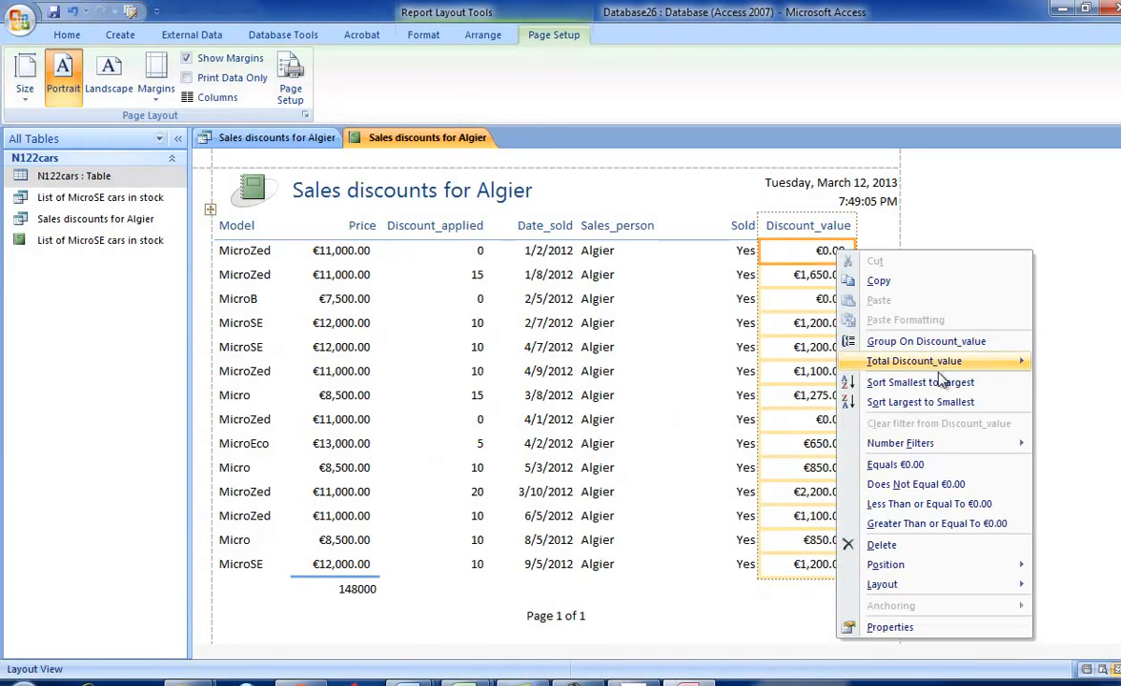
pyautogui.moveTo(862, 361)
pyautogui.click(825, 373)
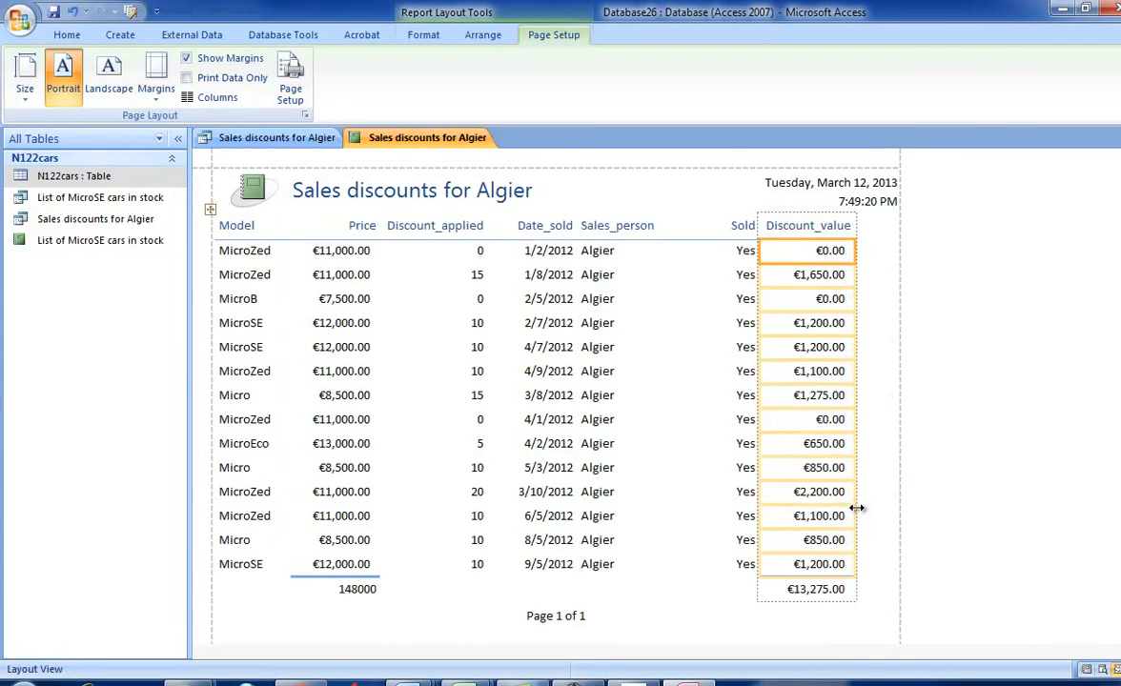
# - Copy the label text "Discounts given" from task 37 in the exam paper and return to Access
pyautogui.hotkey('alt', 'Tab')
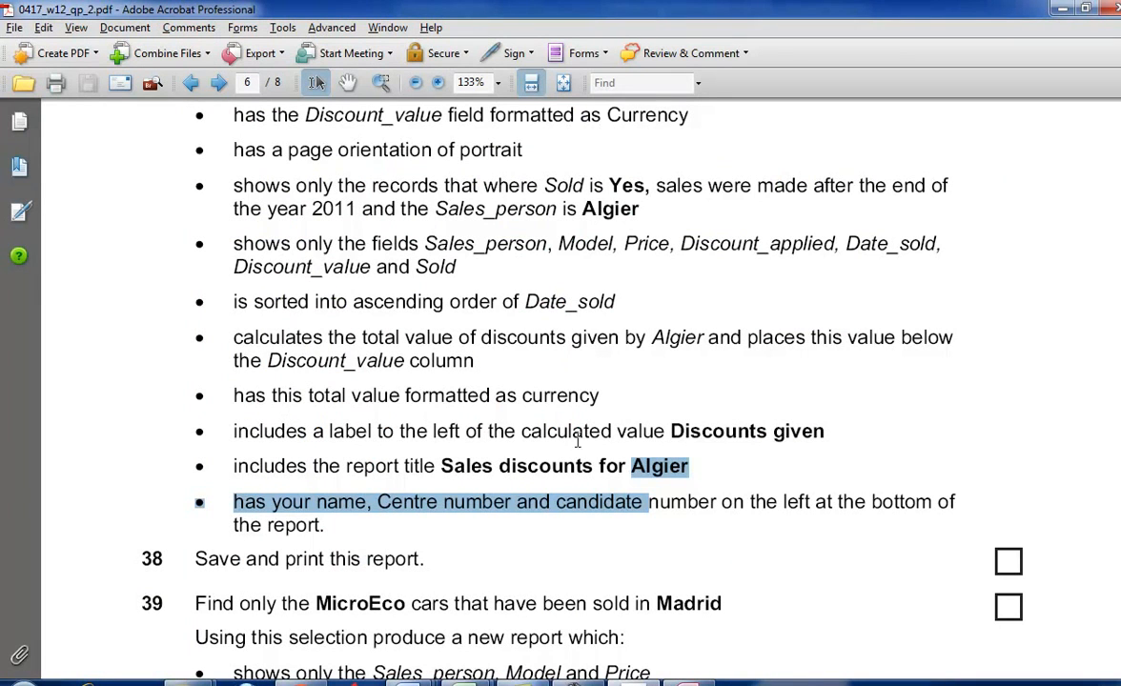
pyautogui.moveTo(670, 431); pyautogui.dragTo(822, 431)
pyautogui.rightClick(825, 432)
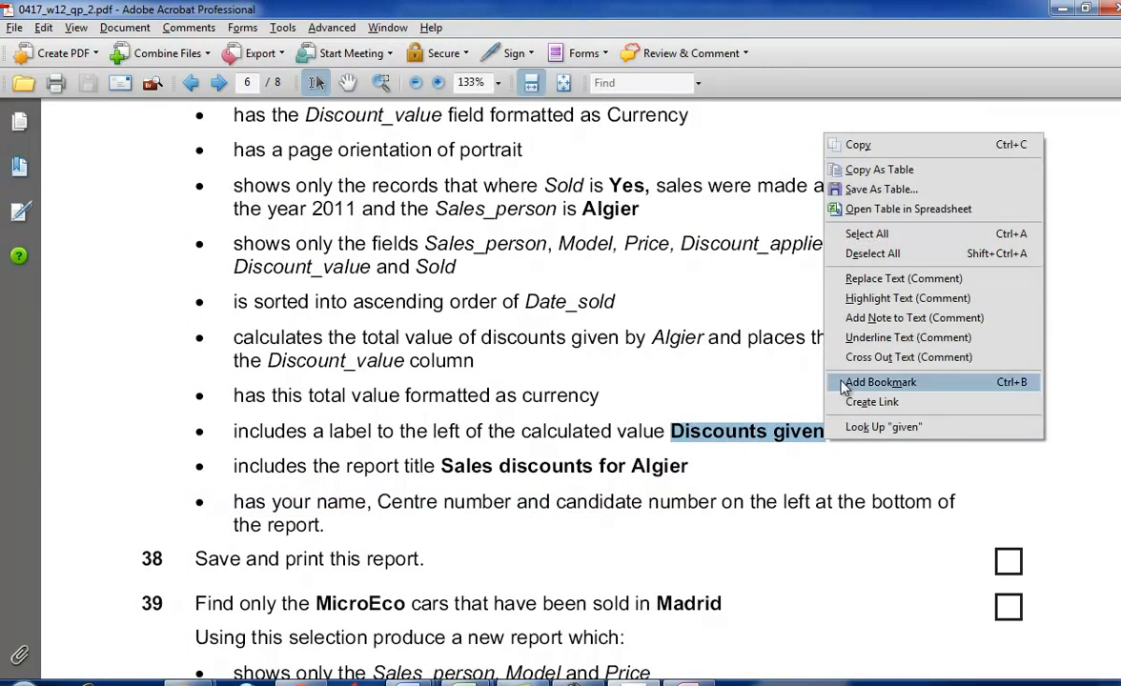
pyautogui.click(831, 147)
pyautogui.hotkey('alt', 'Tab')
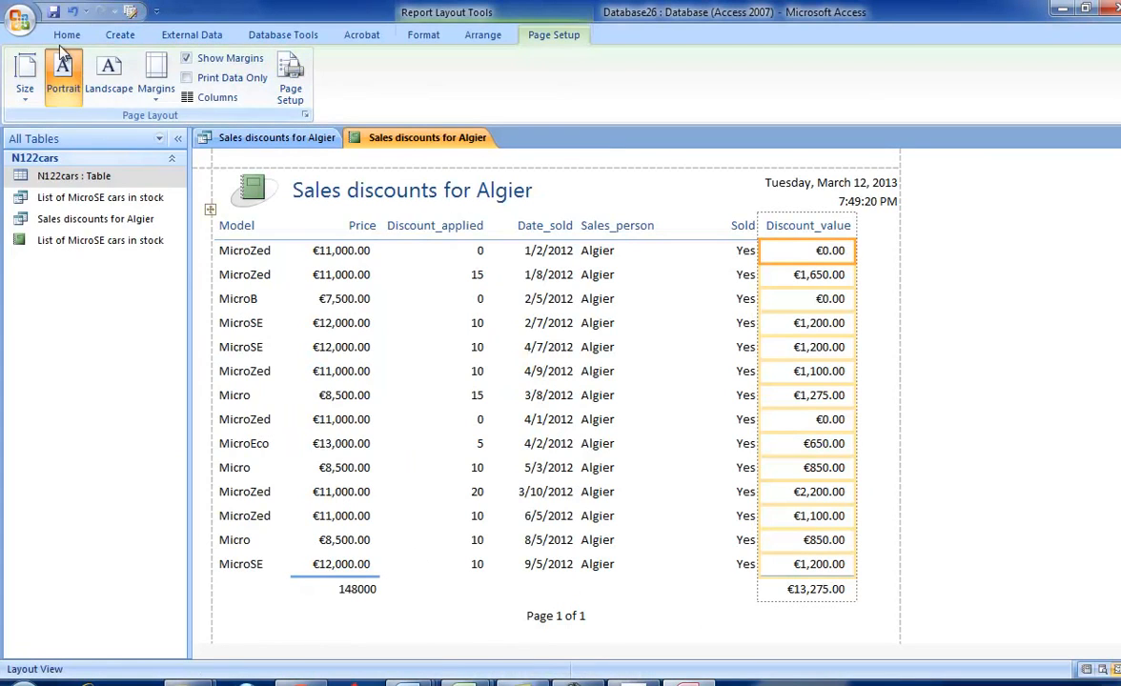
# - In Design View, add the label "Discounts given" left of the discount total in the report footer and switch to Report View
pyautogui.click(67, 35)
pyautogui.click(26, 91)
pyautogui.click(65, 242)
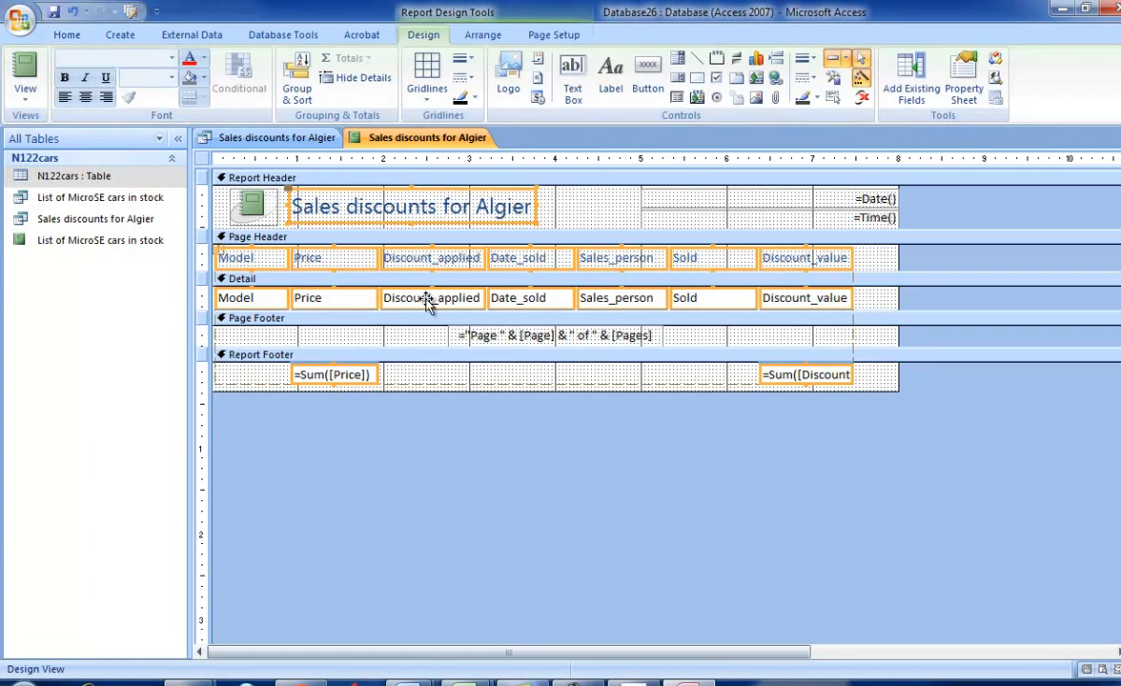
pyautogui.click(610, 76)
pyautogui.moveTo(652, 364); pyautogui.dragTo(765, 381)
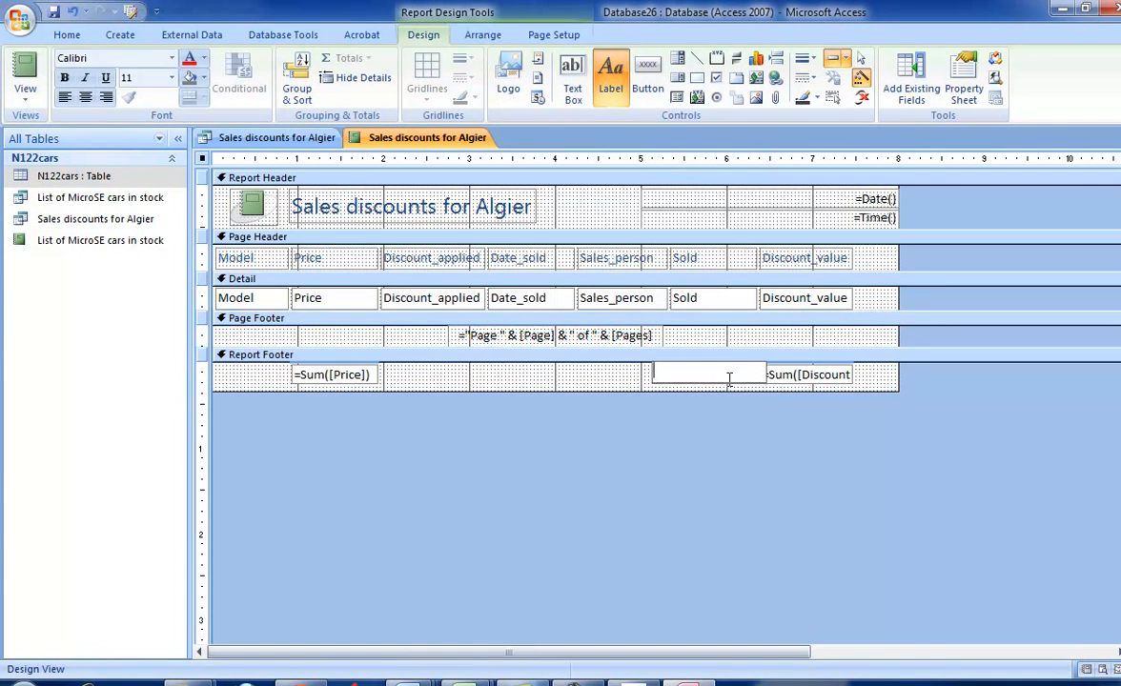
pyautogui.write('Discounts given')
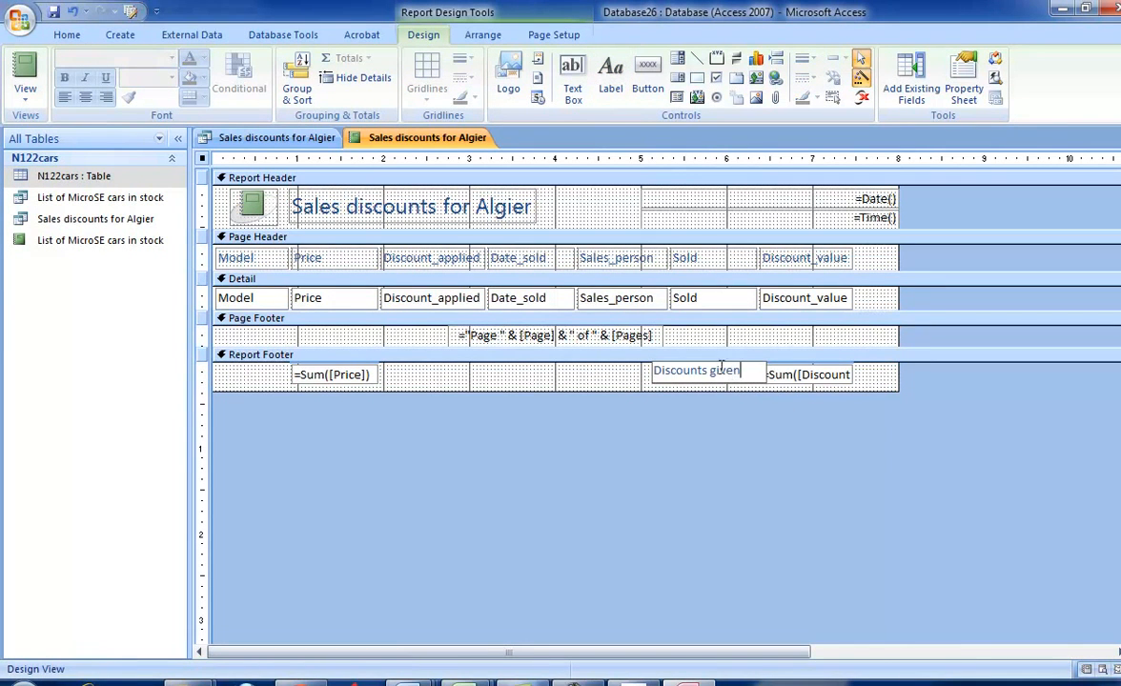
pyautogui.click(25, 91)
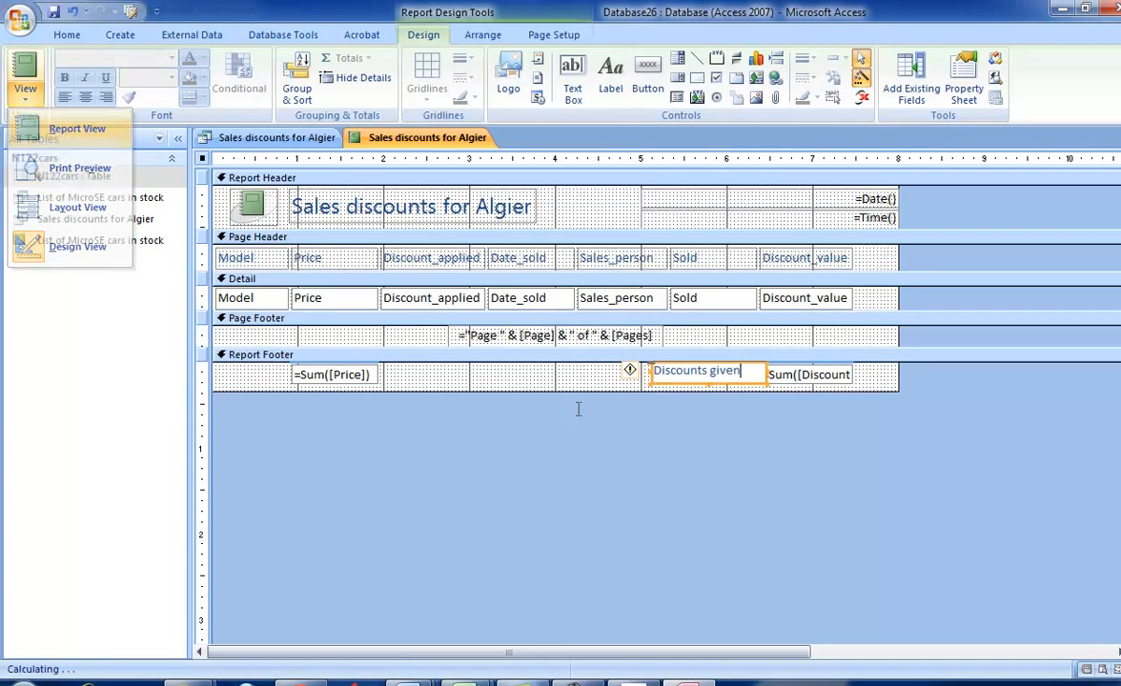
pyautogui.click(71, 133)
# - Check the footer requirement in the exam paper and add a "Name/Center Number/candidate Number" label at the left of the page footer
pyautogui.hotkey('alt', 'Tab')
pyautogui.scroll(-3, 776, 440)
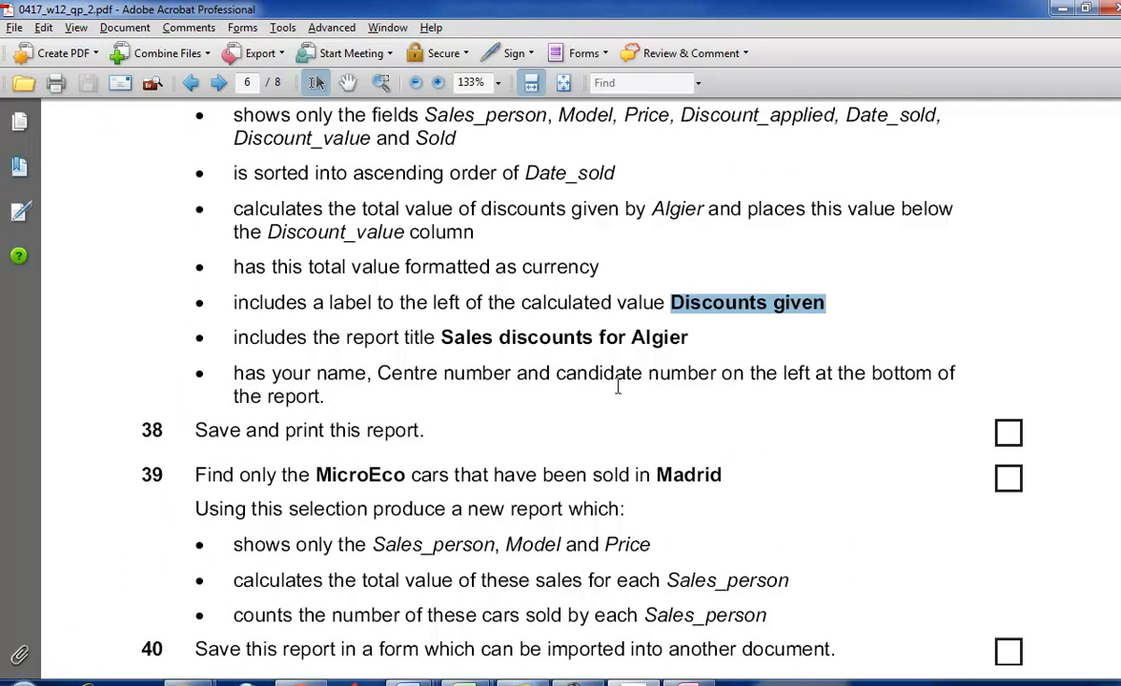
pyautogui.hotkey('alt', 'Tab')
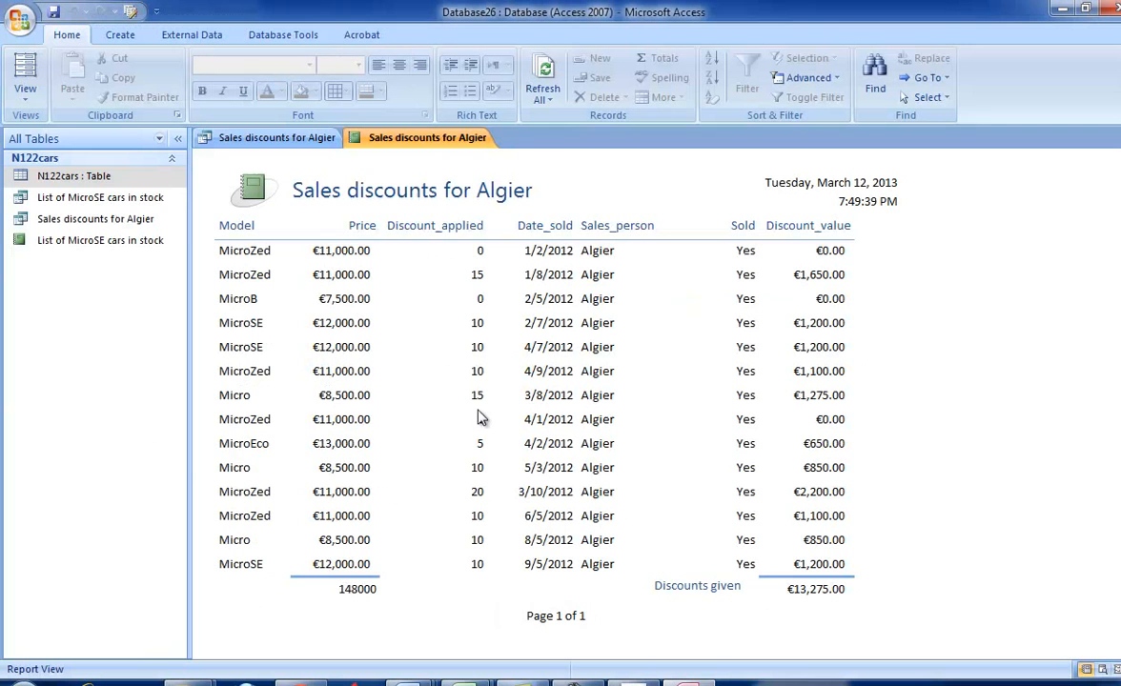
pyautogui.click(26, 91)
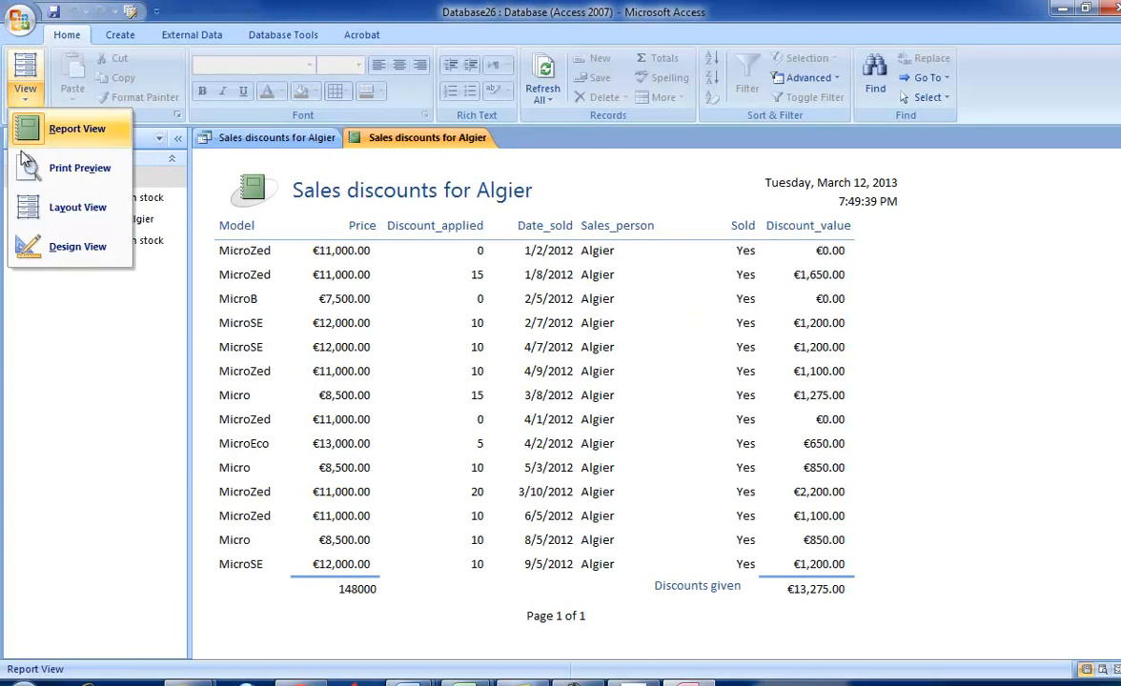
pyautogui.click(66, 246)
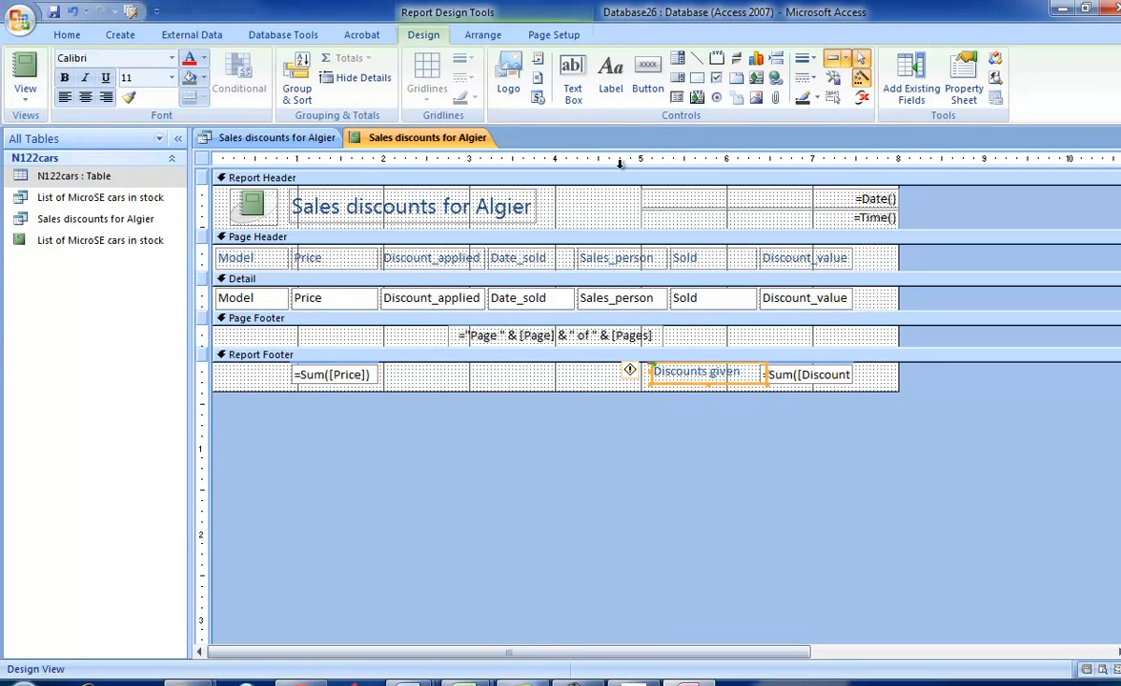
pyautogui.click(611, 76)
pyautogui.moveTo(226, 328); pyautogui.dragTo(425, 352)
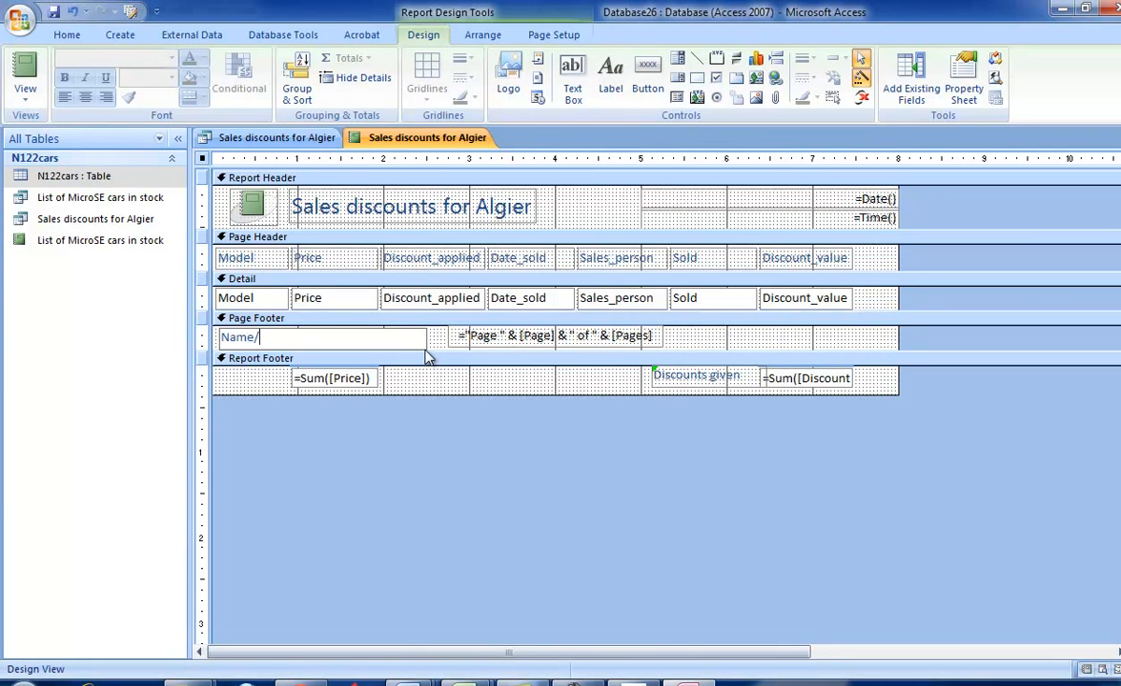
pyautogui.write('Name/Center Number/candi')
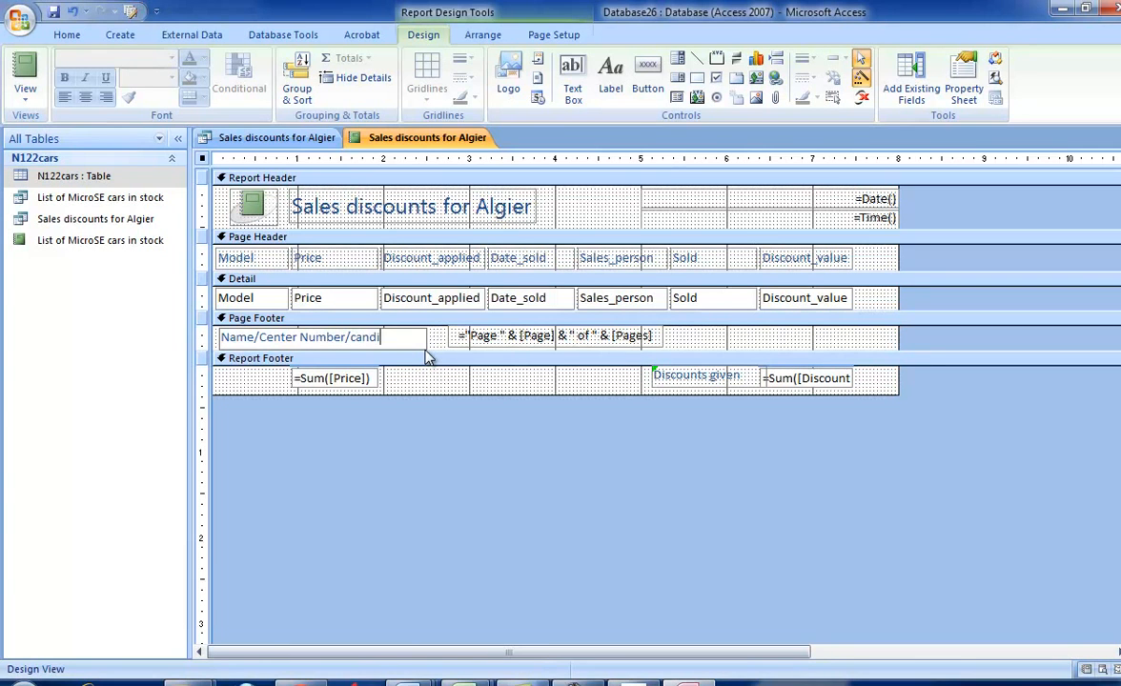
pyautogui.write('date Number')
# - Preview the report for printing down to its page footer and check task 38 in the exam paper
pyautogui.click(25, 95)
pyautogui.click(59, 165)
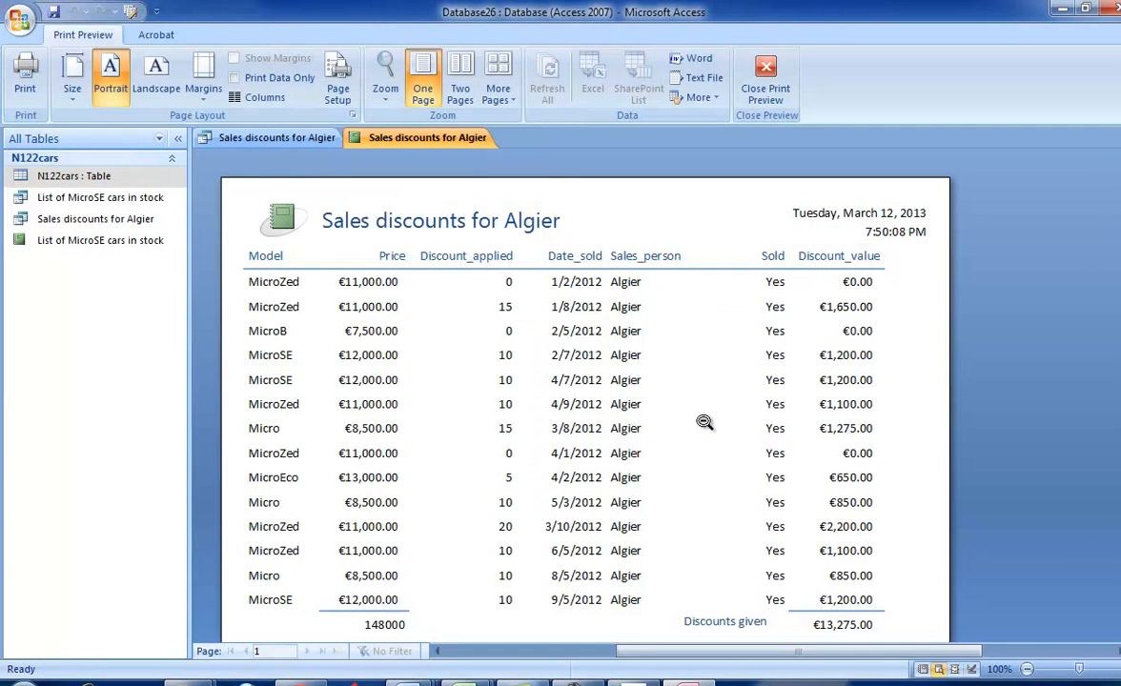
pyautogui.scroll(-5, 708, 420)
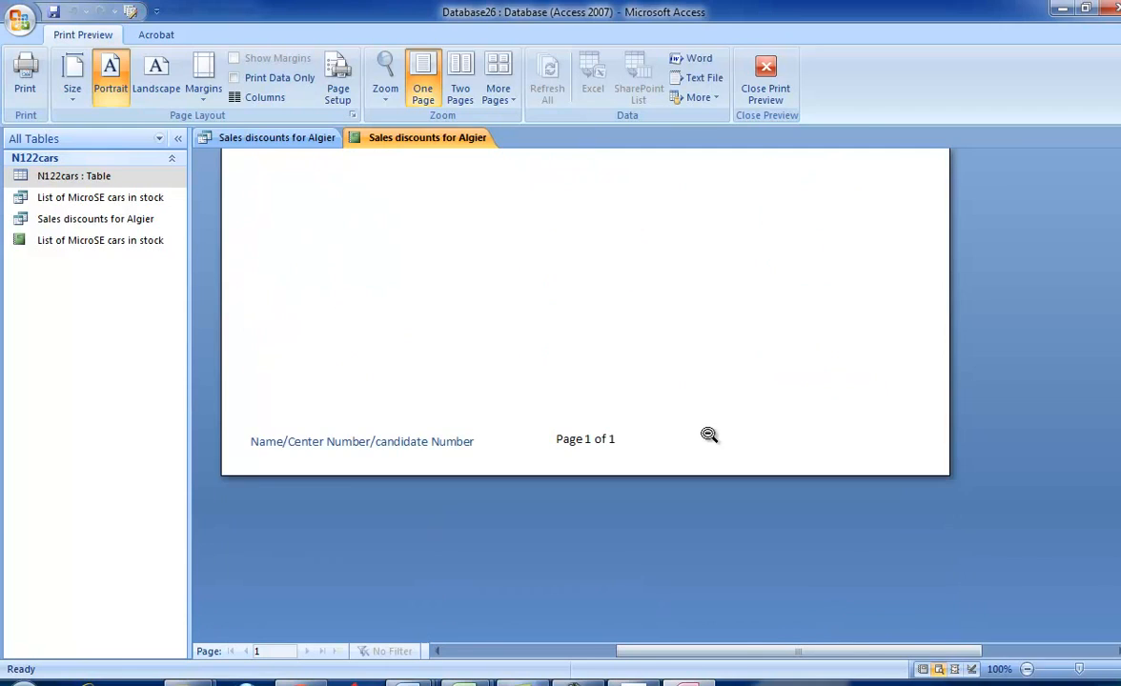
pyautogui.hotkey('alt', 'Tab')
pyautogui.scroll(-1, 706, 433)
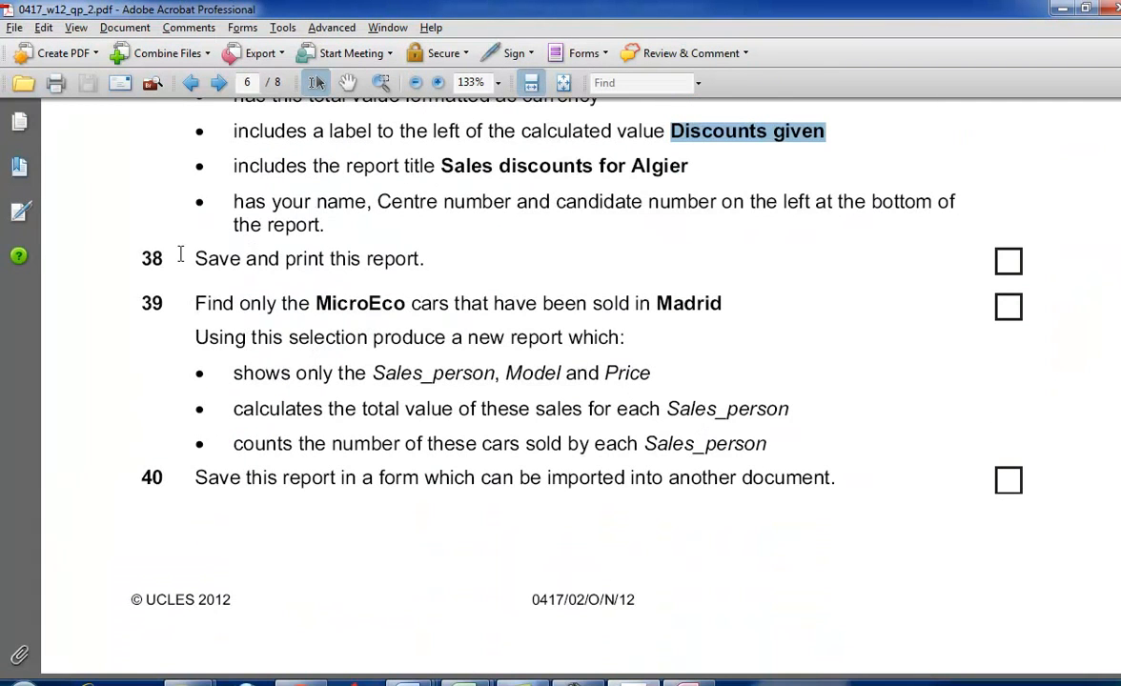
pyautogui.hotkey('alt', 'Tab')
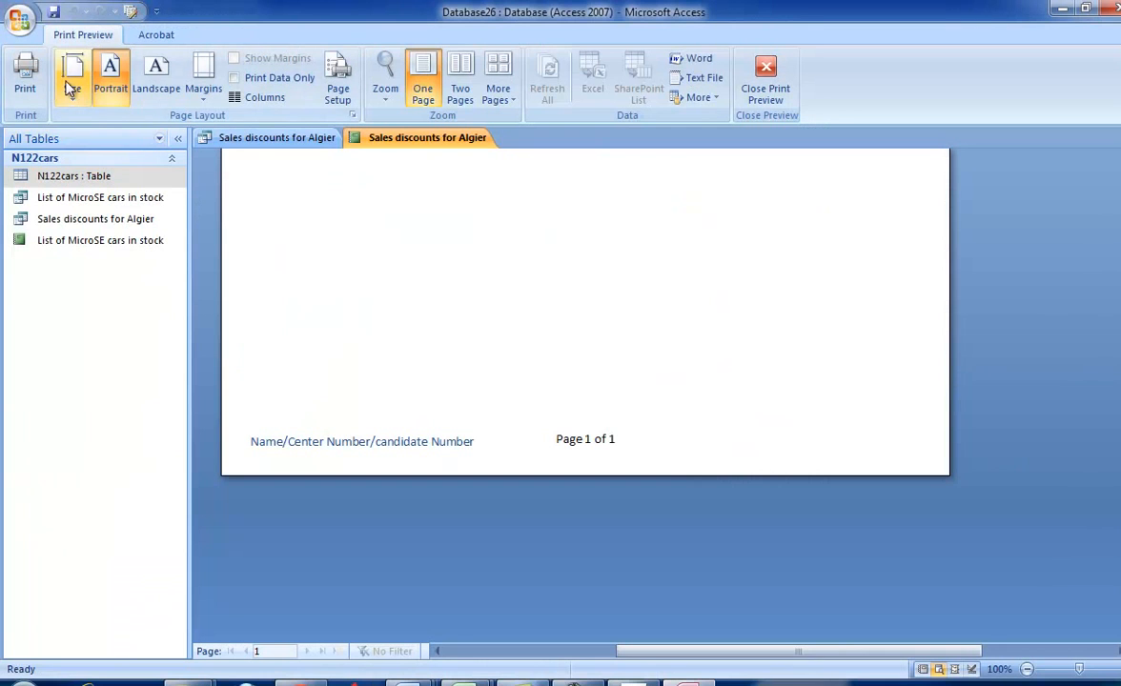
# - Save the sales discounts report under the suggested name, then close the print preview, the report and its query
pyautogui.click(54, 11)
pyautogui.click(572, 271)
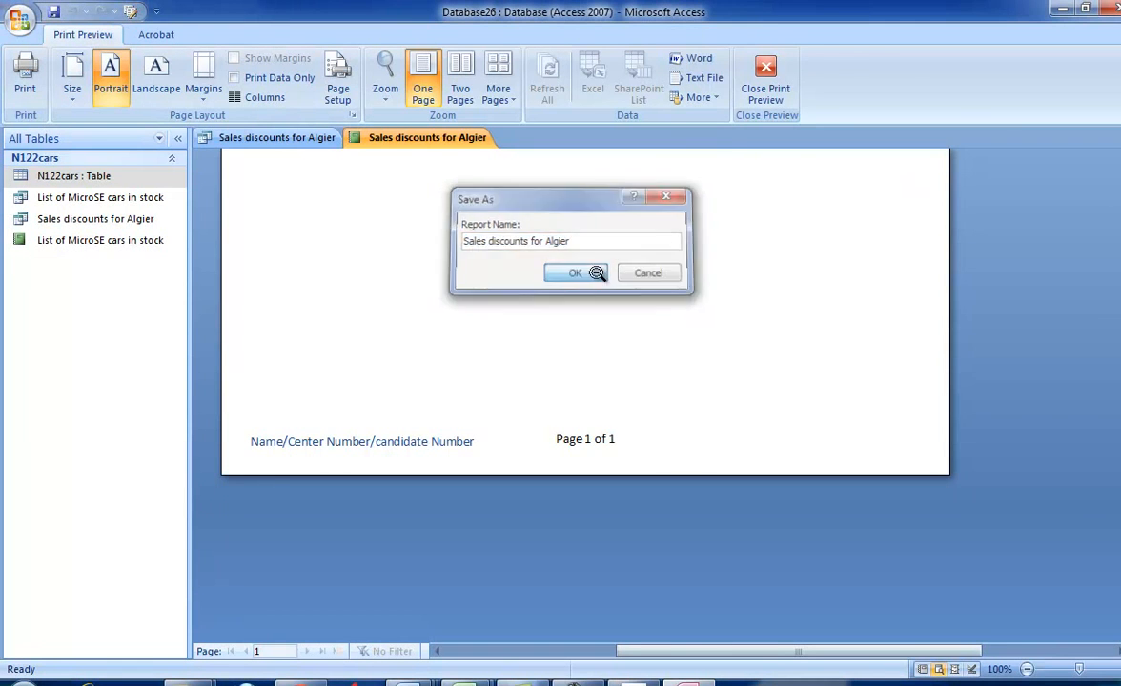
pyautogui.click(770, 93)
pyautogui.click(1118, 138)
pyautogui.click(1117, 139)
# - Switch to the exam paper, read task 39 and select the model name MicroEco
pyautogui.hotkey('alt', 'Tab')
pyautogui.scroll(-1, 808, 341)
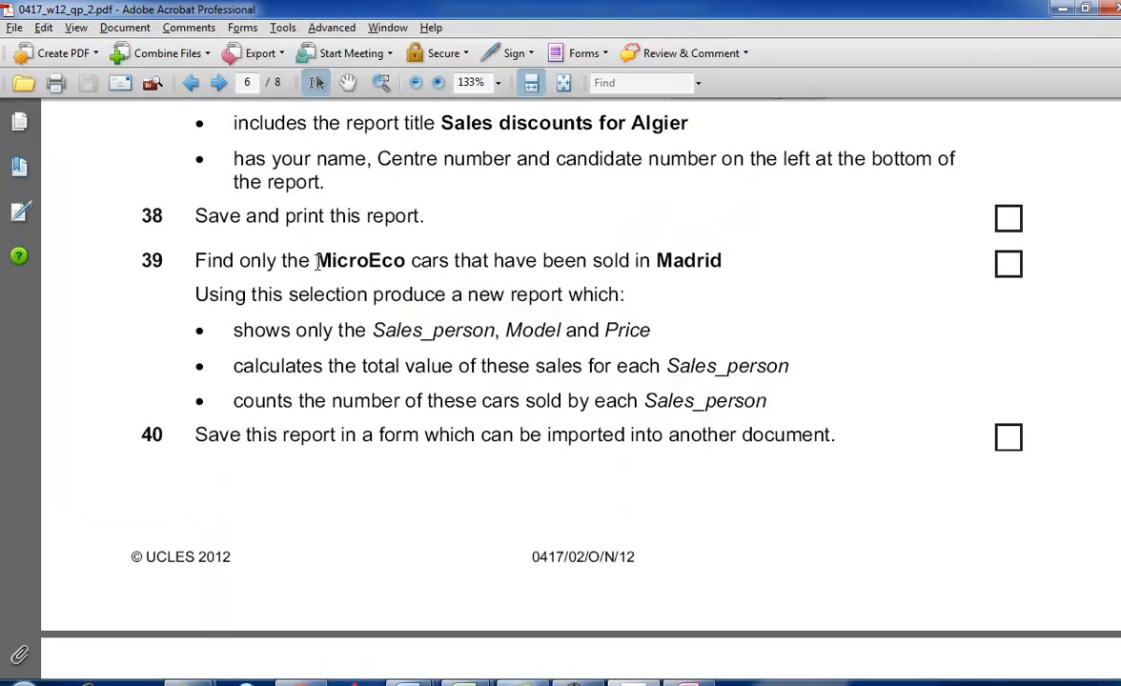
pyautogui.moveTo(314, 263); pyautogui.dragTo(386, 263)
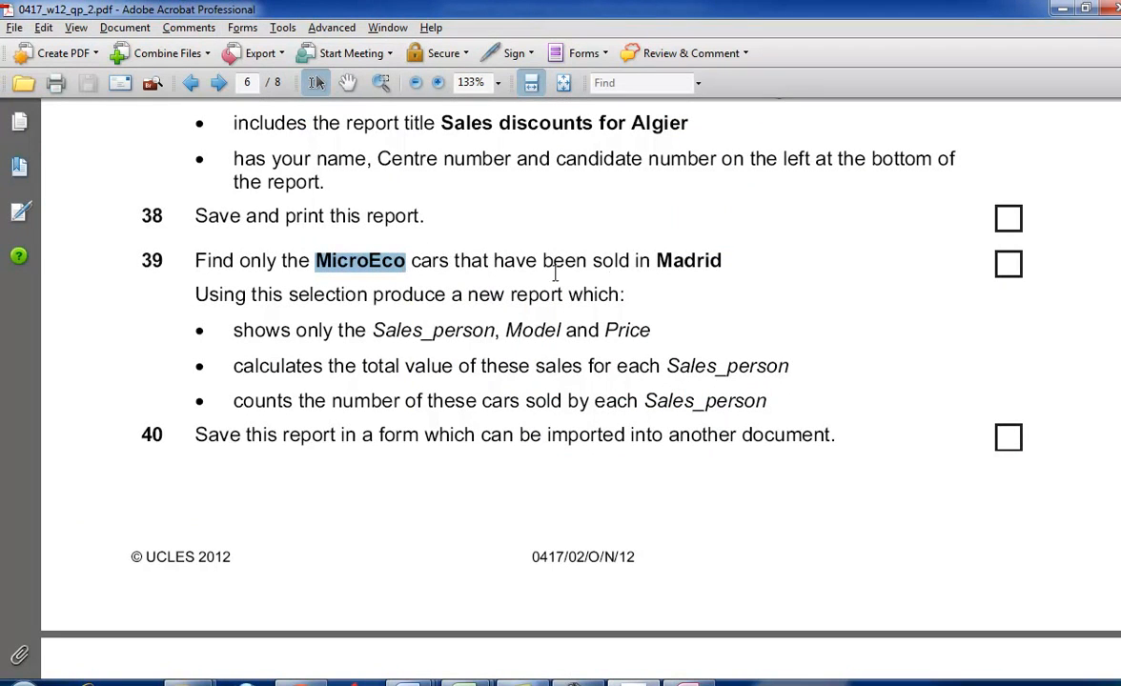
# - Return to Access and create a new query in Design View based on the N122cars table
pyautogui.hotkey('alt', 'Tab')
pyautogui.click(119, 35)
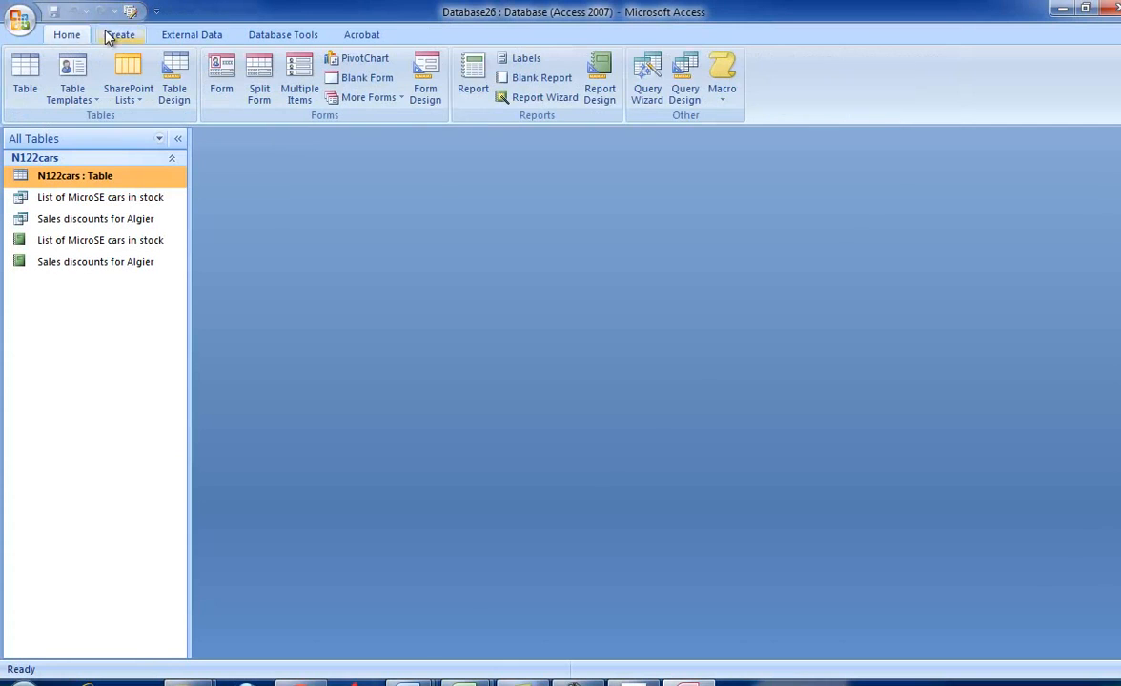
pyautogui.click(681, 90)
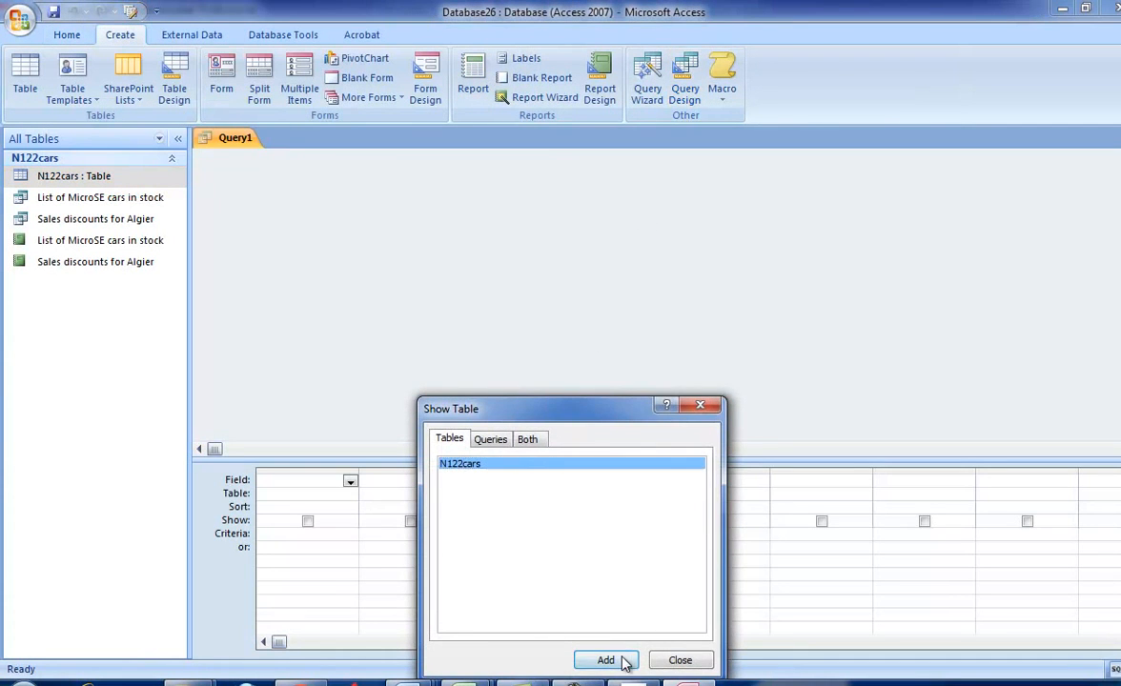
pyautogui.click(621, 656)
pyautogui.click(676, 656)
# - Enlarge the N122cars field list and add all its fields from VIN to Sold to the query grid
pyautogui.moveTo(362, 285); pyautogui.dragTo(382, 399)
pyautogui.click(279, 202)
pyautogui.keyDown('shift'); pyautogui.click(280, 347); pyautogui.keyUp('shift')
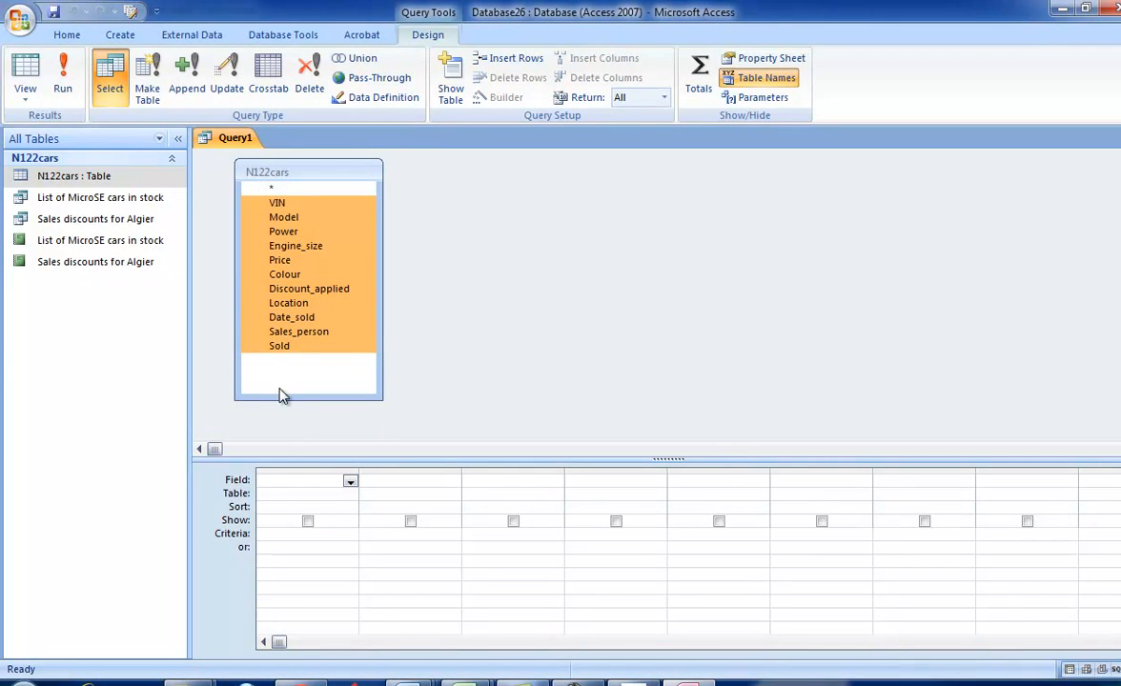
pyautogui.moveTo(288, 288); pyautogui.dragTo(267, 486)
# - Recheck task 39 in the exam paper and set the Model criterion to MicroEco
pyautogui.hotkey('alt', 'Tab')
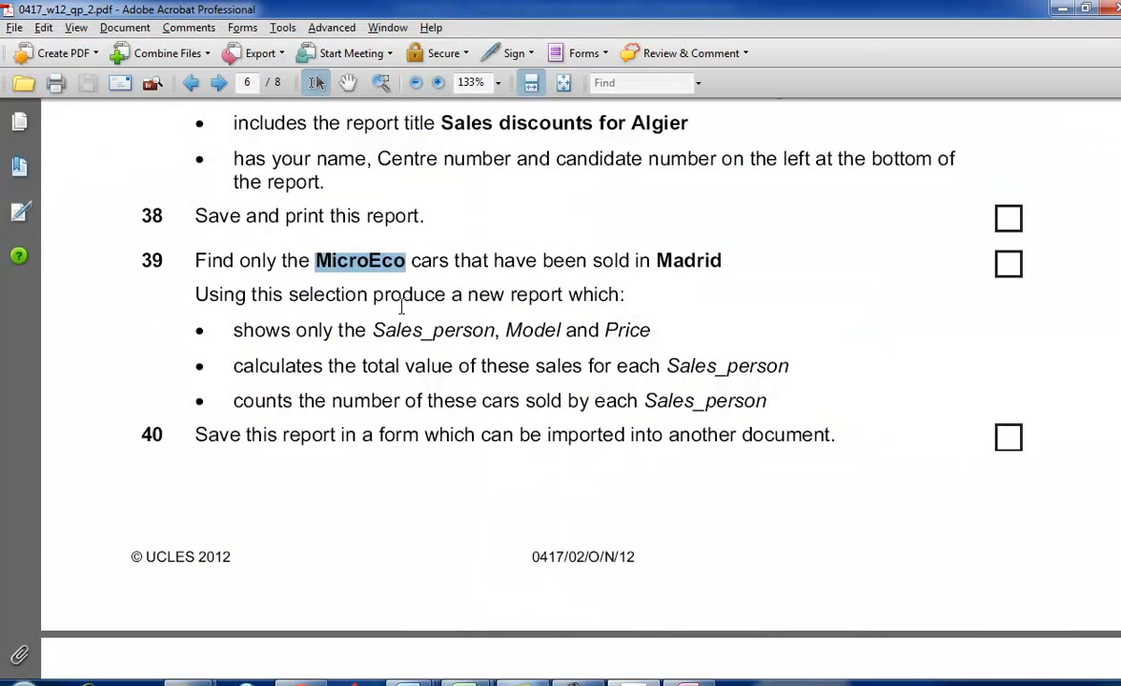
pyautogui.hotkey('alt', 'Tab')
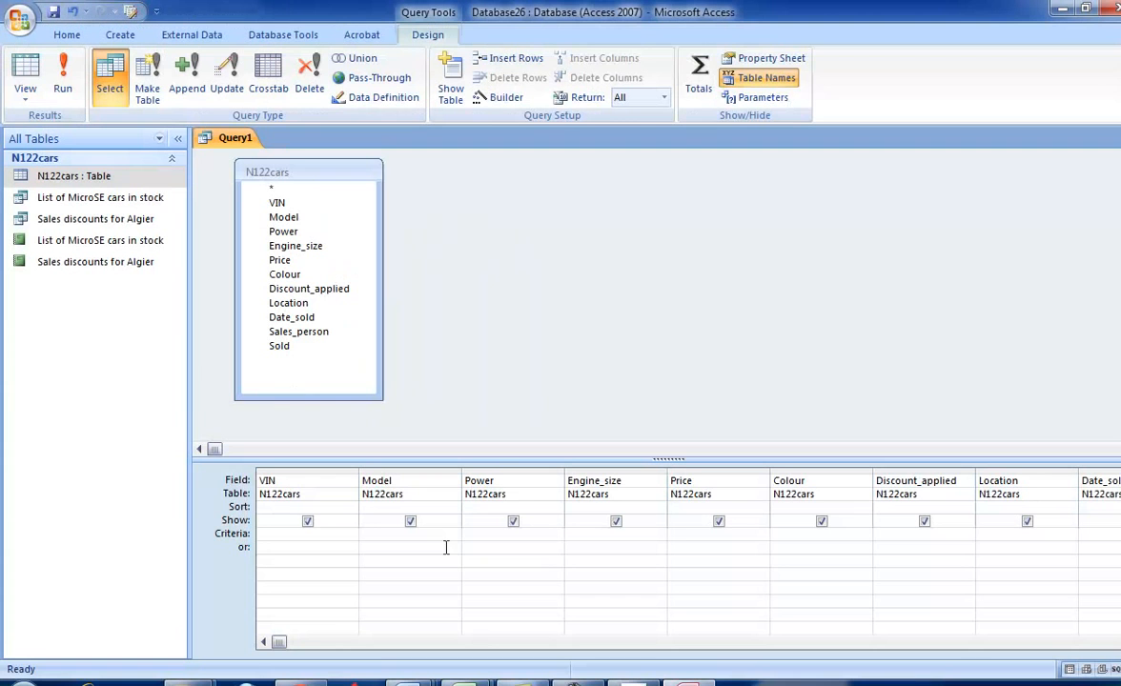
pyautogui.write('Microeco')
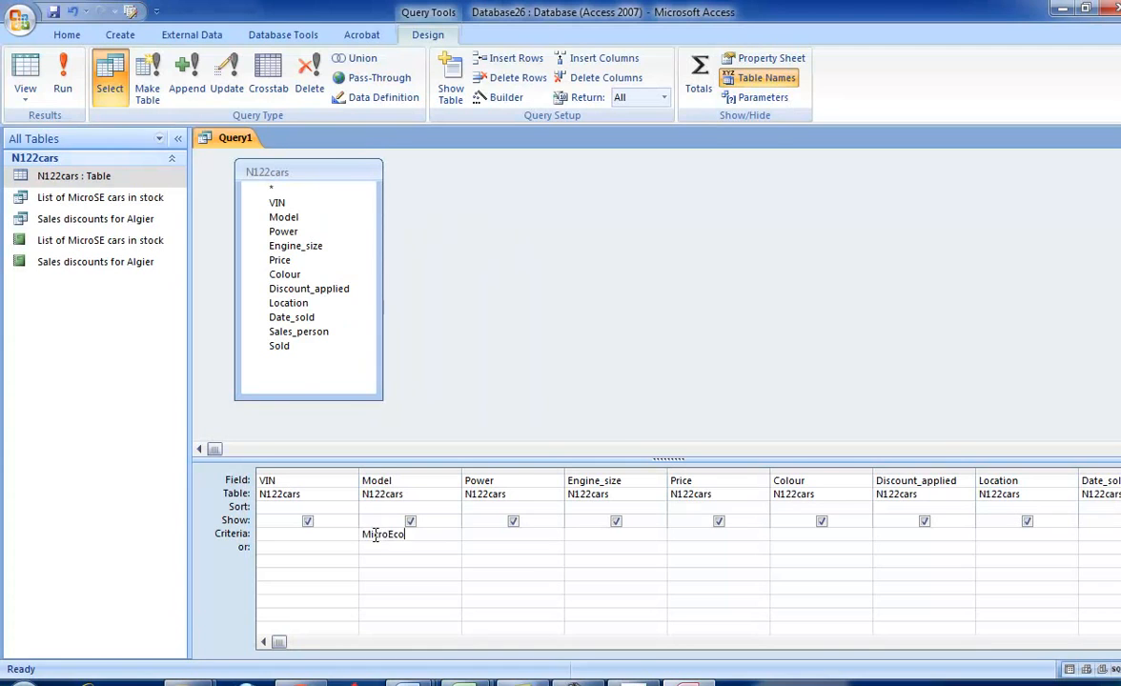
# - Use Madrid from the exam paper as the Location criterion, run the query and return to task 39 in the paper
pyautogui.hotkey('alt', 'Tab')
pyautogui.moveTo(724, 262); pyautogui.dragTo(656, 255)
pyautogui.hotkey('ctrl', 'c')
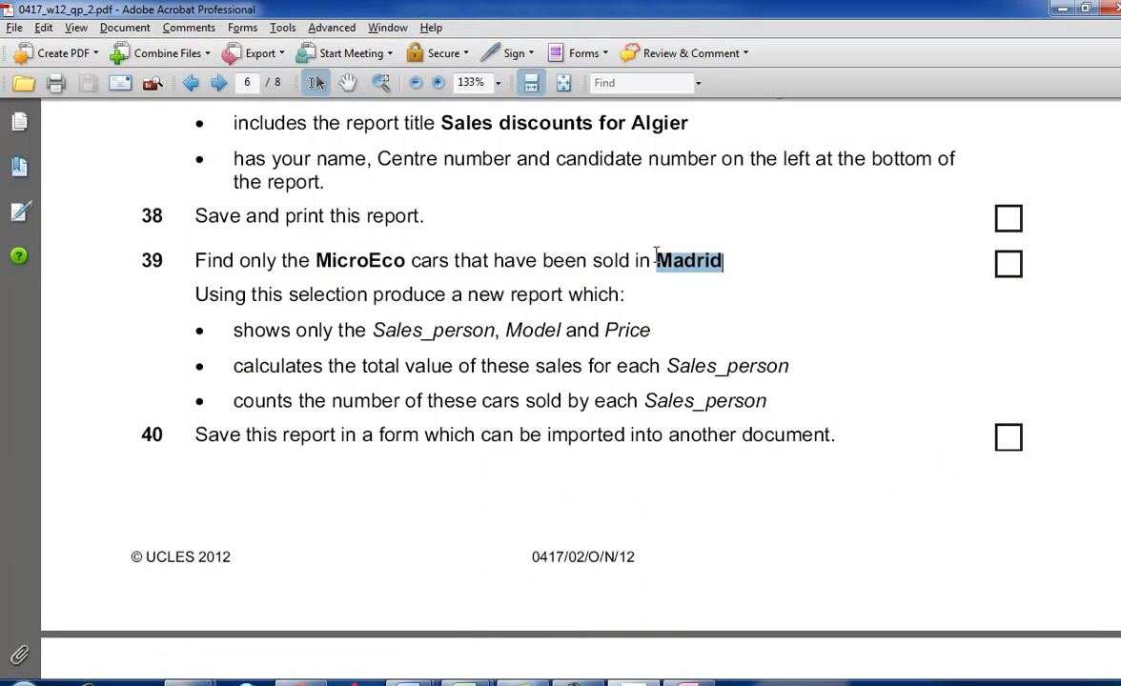
pyautogui.hotkey('alt', 'Tab')
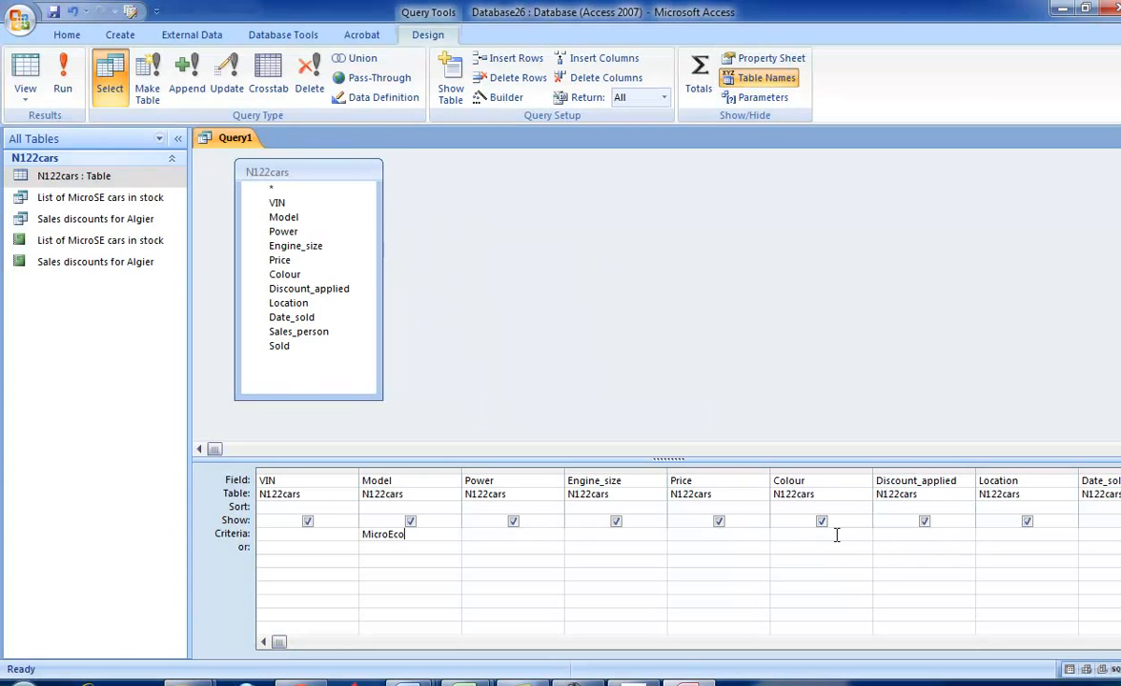
pyautogui.click(989, 539)
pyautogui.hotkey('ctrl', 'v')
pyautogui.click(62, 88)
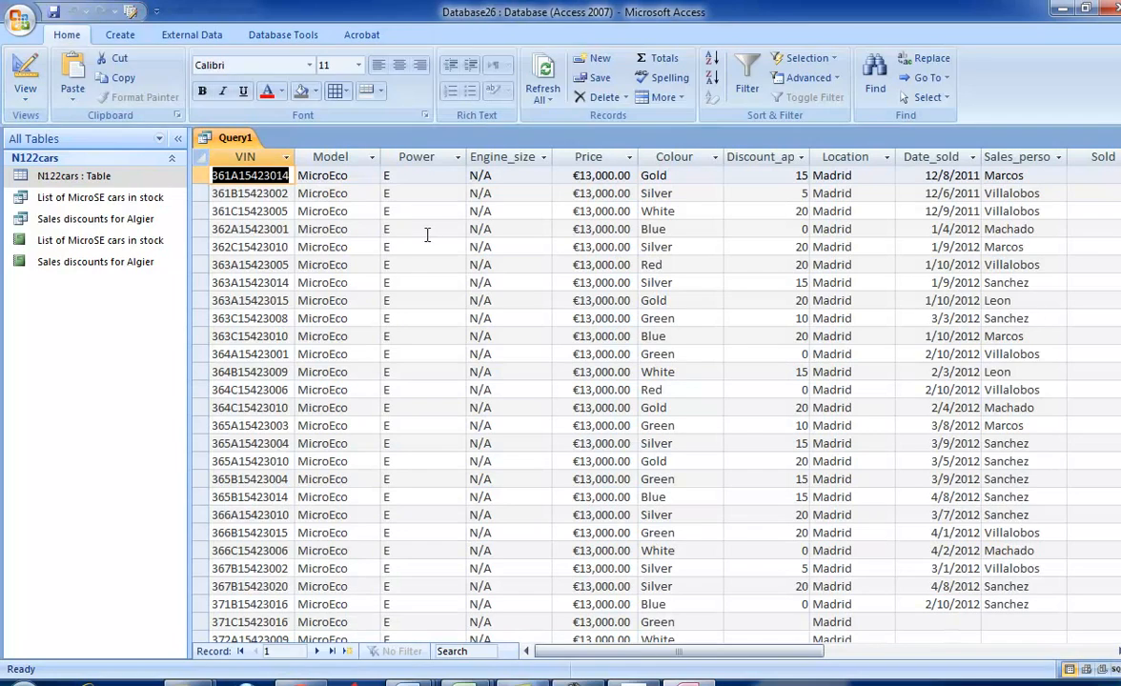
pyautogui.hotkey('alt', 'Tab')
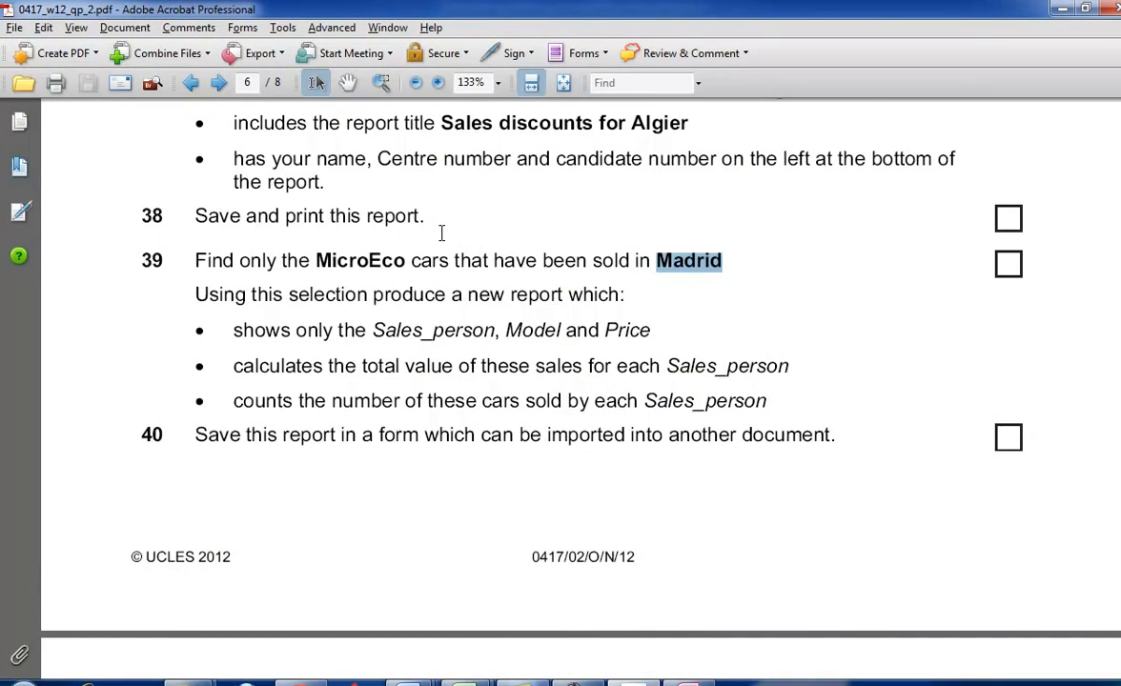
# - Read the report requirements of task 39 in the exam paper and copy the words MicroEco cars from it
pyautogui.scroll(-1, 441, 233)
pyautogui.moveTo(289, 250); pyautogui.dragTo(508, 252)
pyautogui.hotkey('alt', 'Tab')
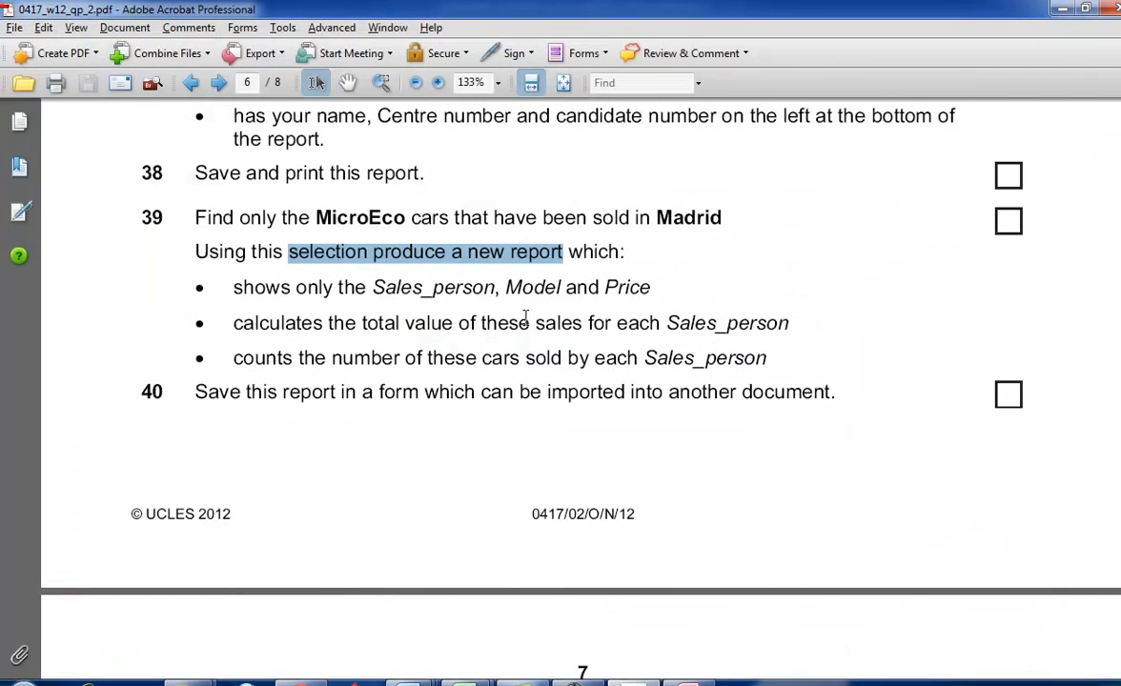
pyautogui.click(589, 309)
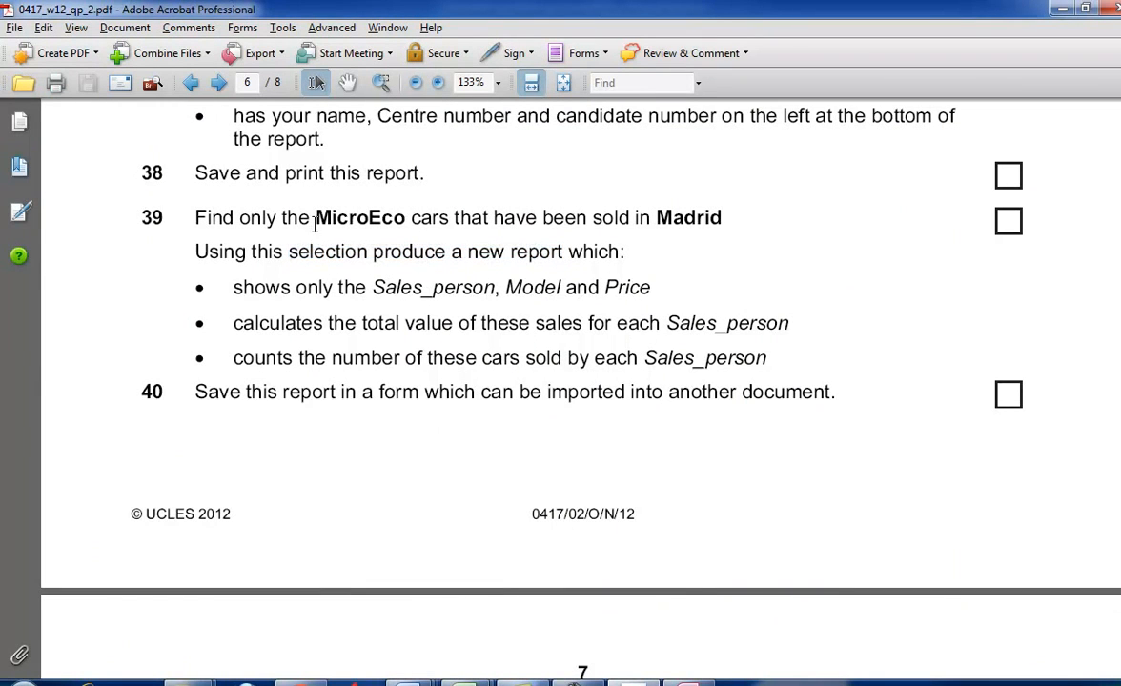
pyautogui.moveTo(315, 217); pyautogui.dragTo(412, 218)
pyautogui.click(379, 220)
pyautogui.moveTo(321, 218); pyautogui.dragTo(421, 217)
pyautogui.rightClick(437, 220)
pyautogui.click(450, 228)
# - Switch to Access and save the query under the copied name MicroEco cars
pyautogui.hotkey('alt', 'Tab')
pyautogui.click(54, 11)
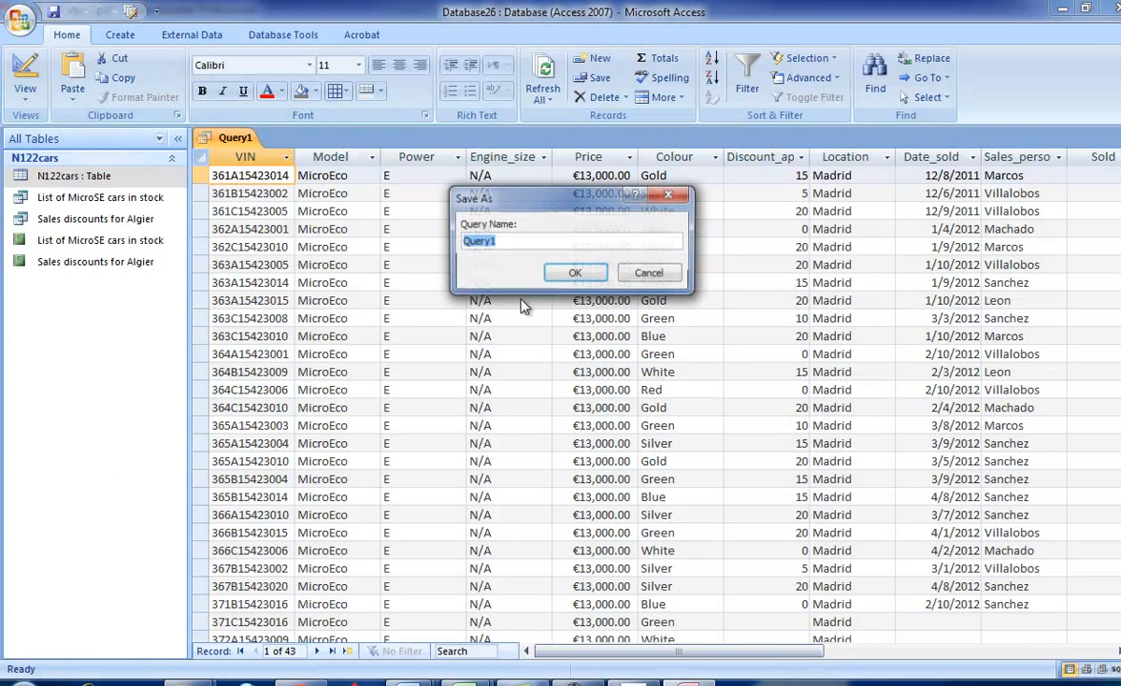
pyautogui.hotkey('ctrl', 'v')
pyautogui.click(576, 273)
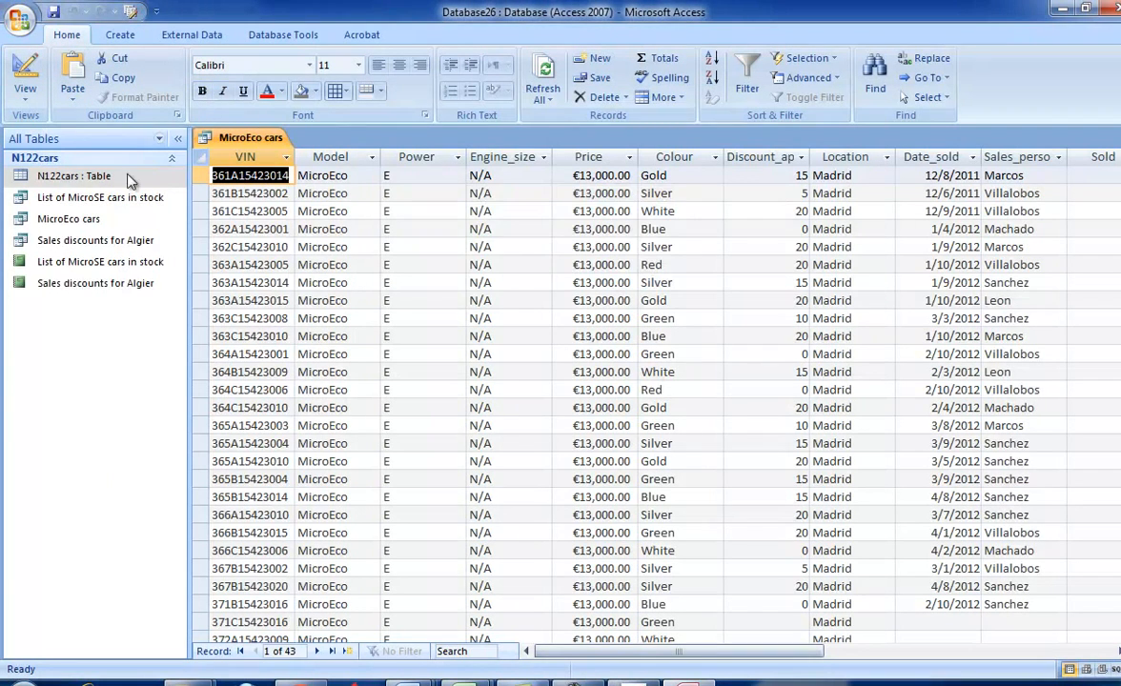
# - Check the required report fields in task 39, return to Access and start the Simple Query Wizard
pyautogui.click(25, 95)
pyautogui.click(53, 133)
pyautogui.hotkey('alt', 'Tab')
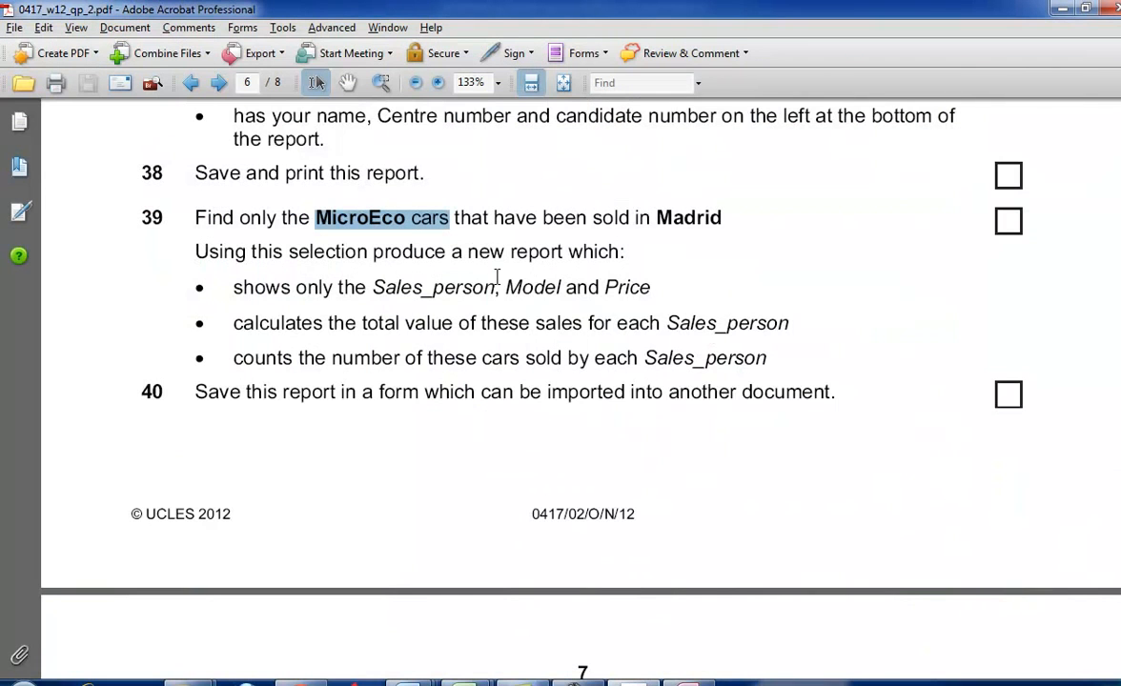
pyautogui.moveTo(370, 289); pyautogui.dragTo(495, 288)
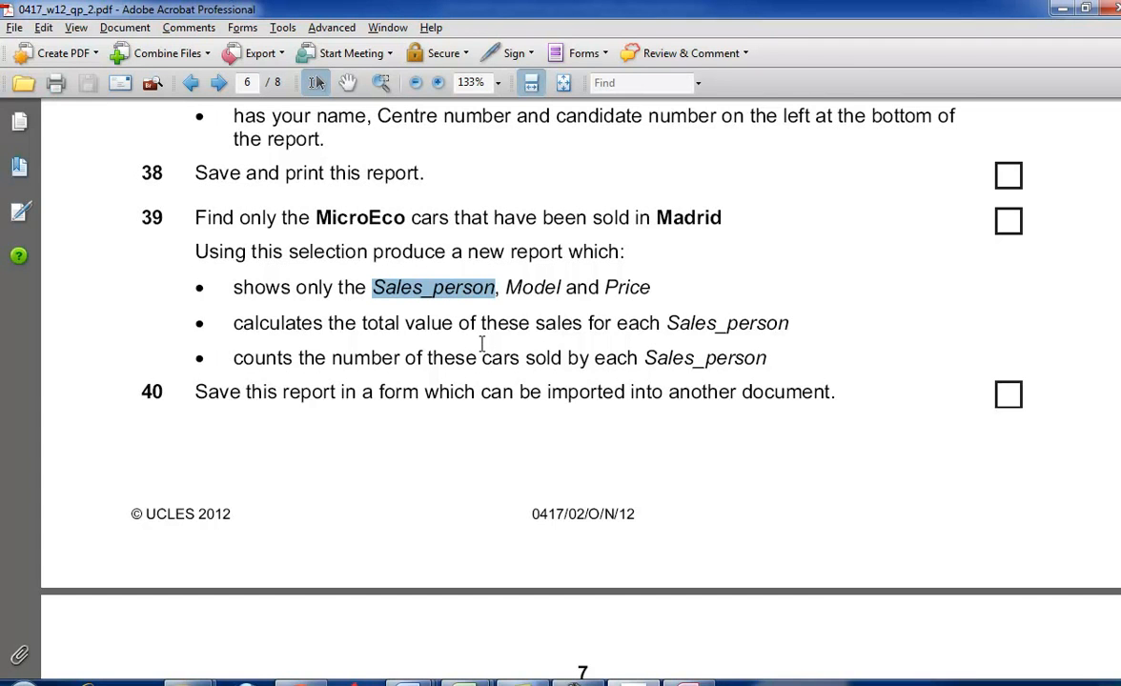
pyautogui.hotkey('alt', 'Tab')
pyautogui.click(120, 34)
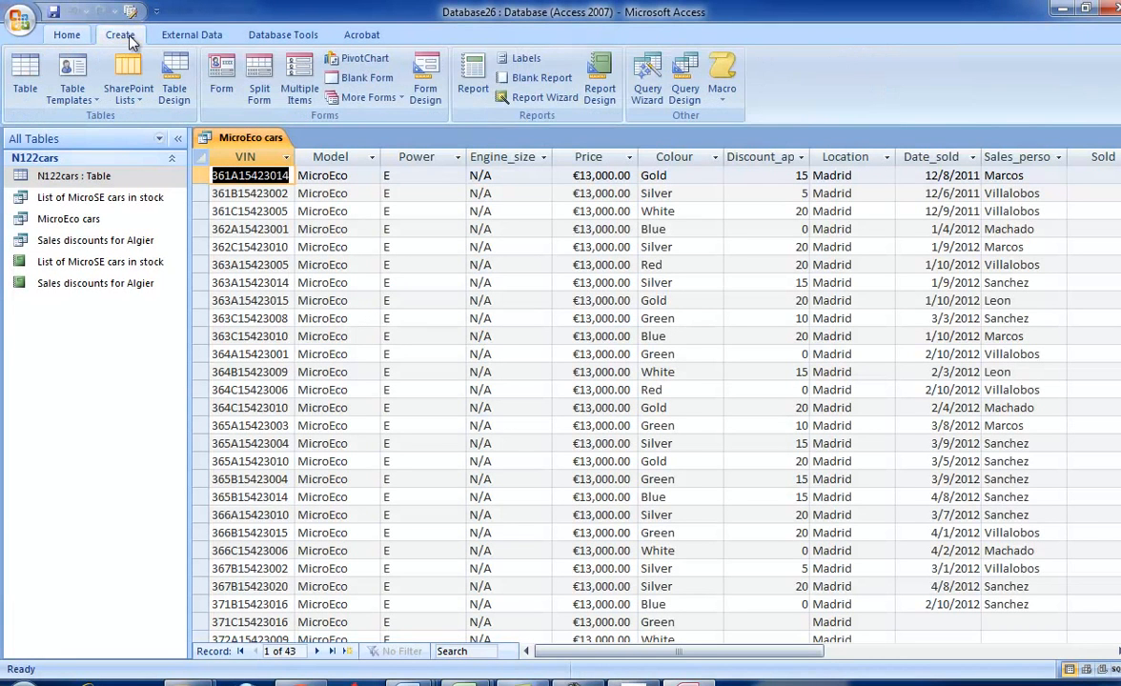
pyautogui.click(647, 84)
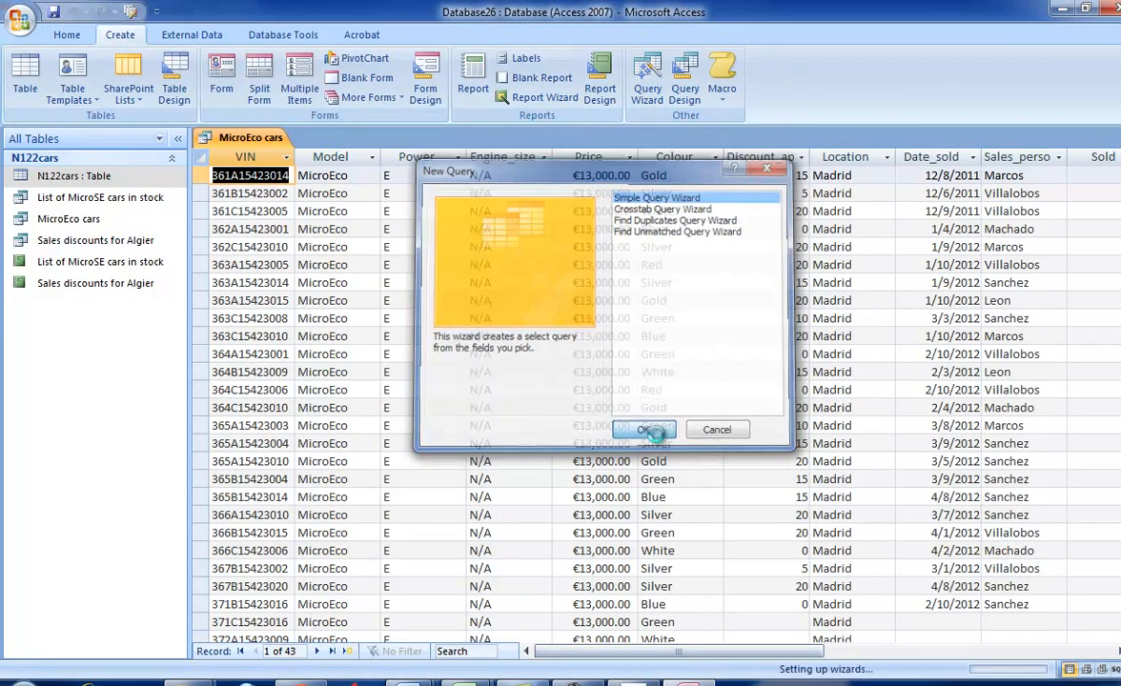
pyautogui.click(644, 429)
# - Add the Sales_person, Model and Price fields of the MicroEco cars query to the new query
pyautogui.hotkey('alt', 'Tab')
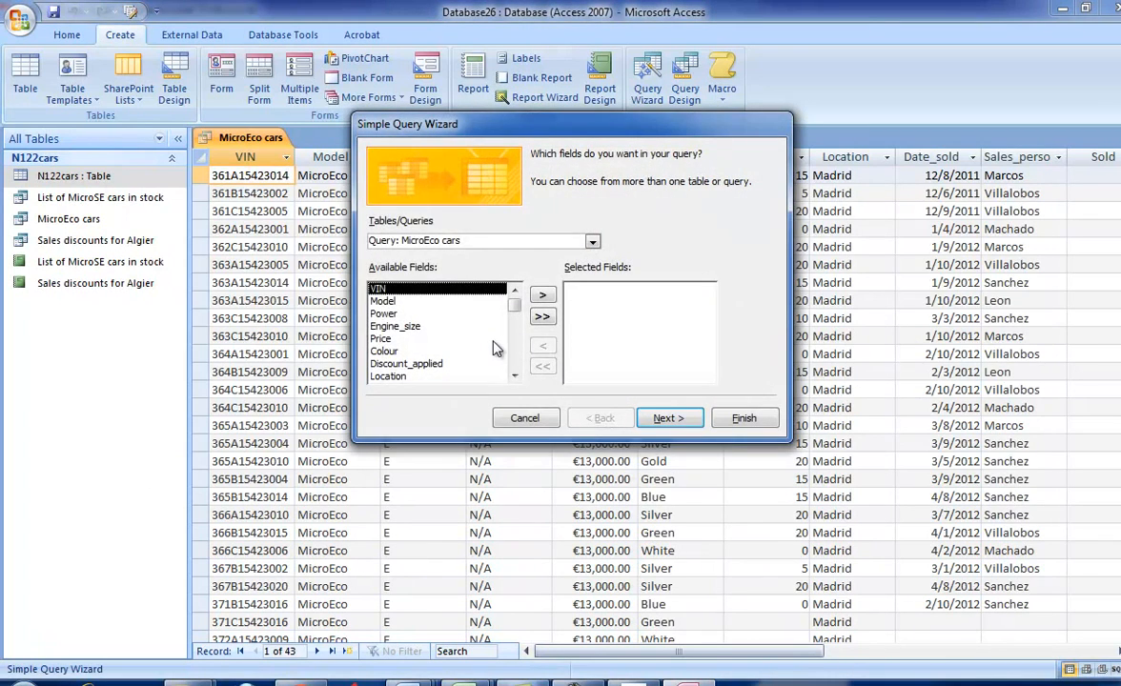
pyautogui.hotkey('alt', 'Tab')
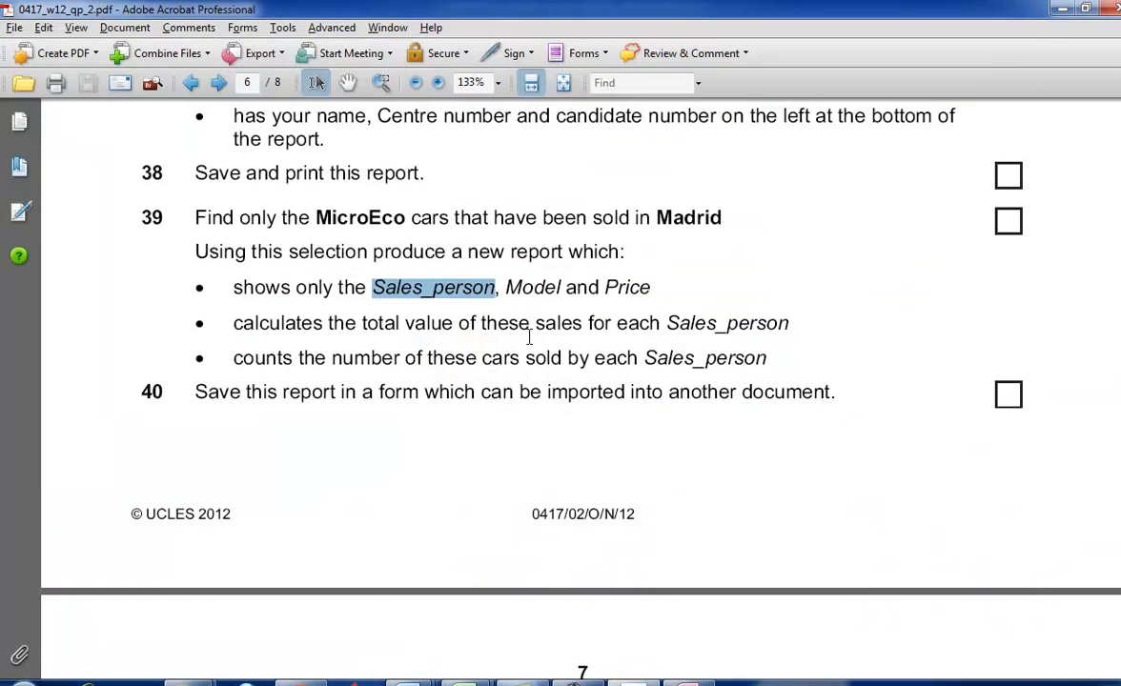
pyautogui.hotkey('alt', 'Tab')
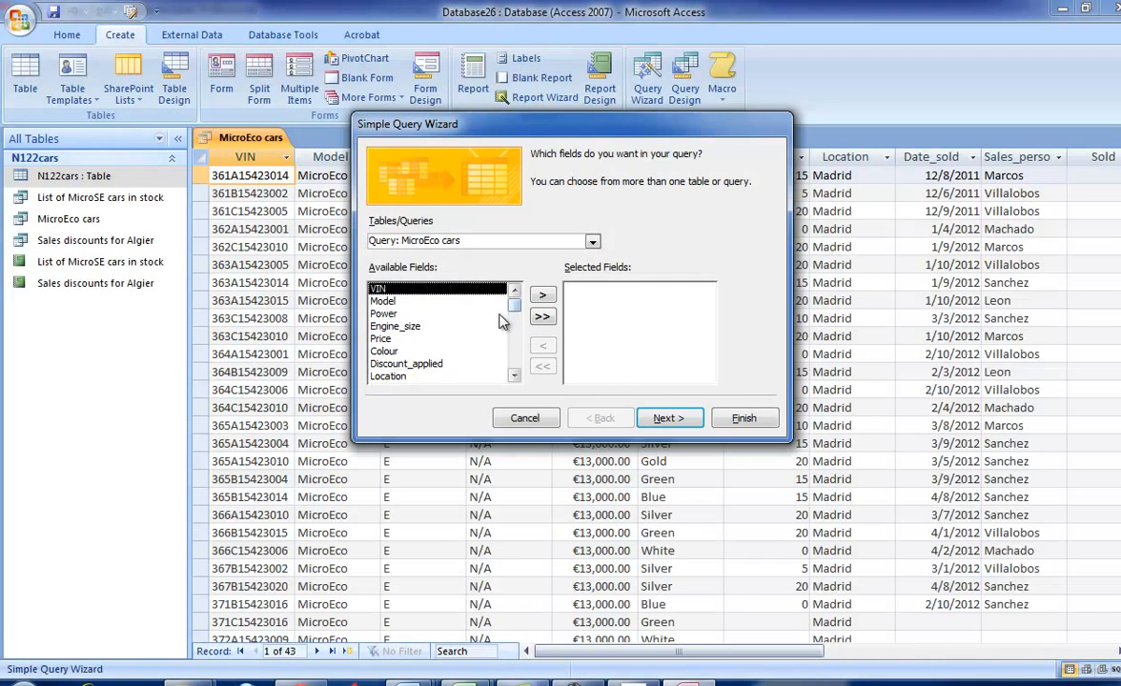
pyautogui.moveTo(515, 311); pyautogui.dragTo(514, 351)
pyautogui.click(486, 363)
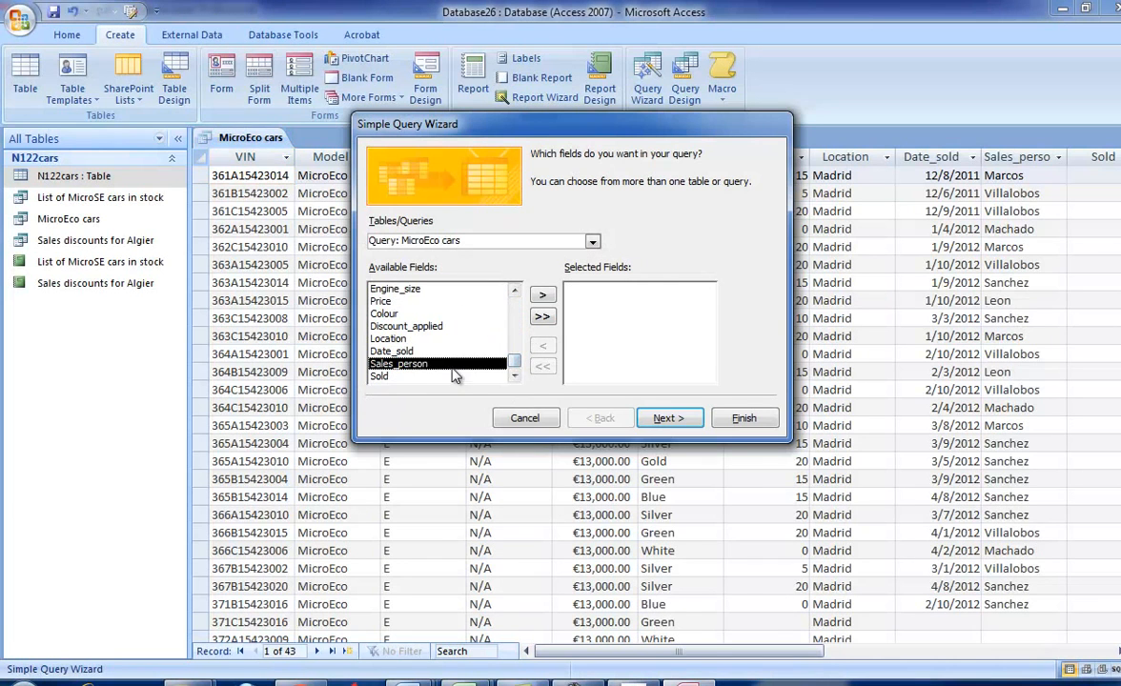
pyautogui.click(542, 295)
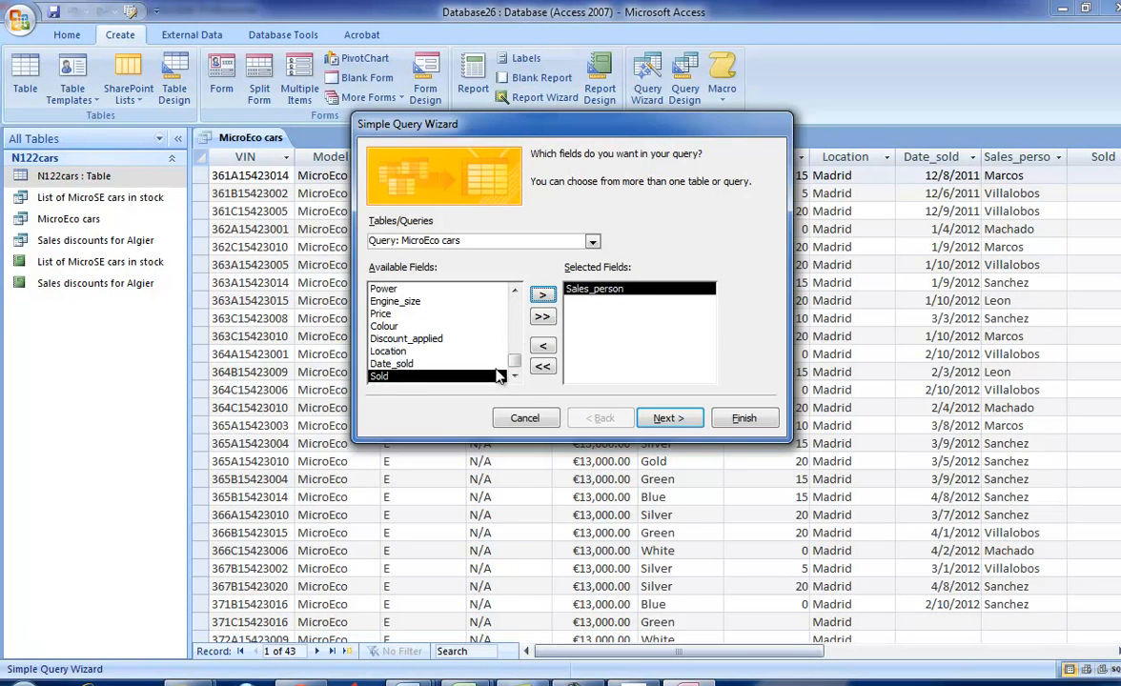
pyautogui.moveTo(512, 364); pyautogui.dragTo(510, 303)
pyautogui.click(448, 301)
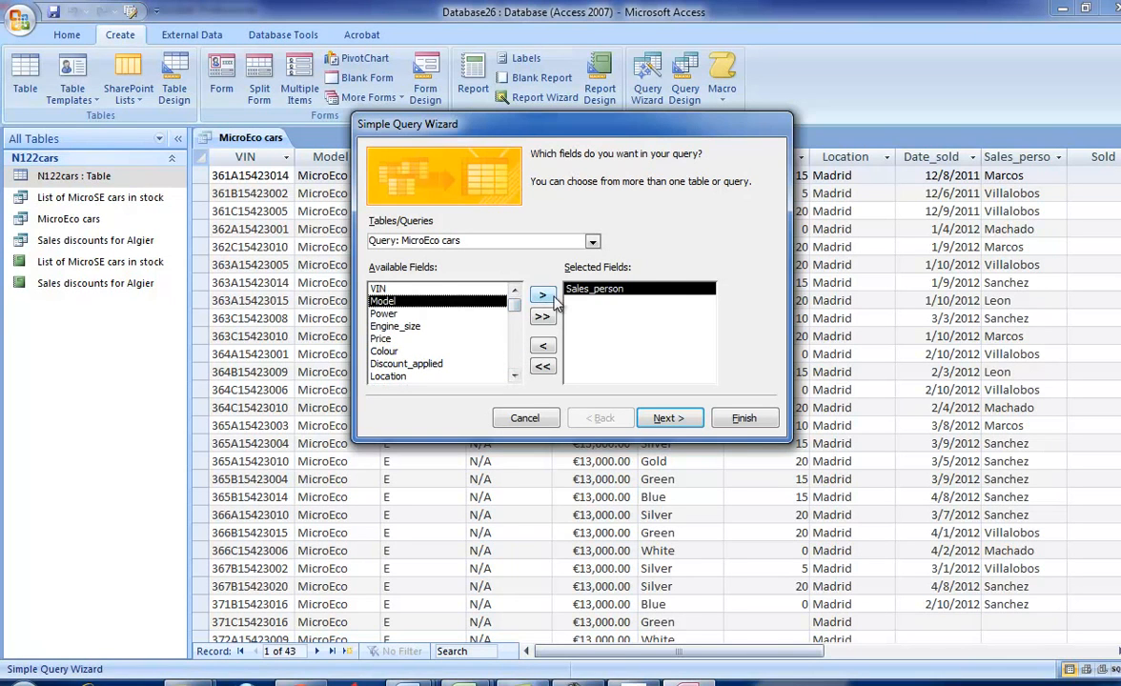
pyautogui.click(542, 295)
pyautogui.click(448, 326)
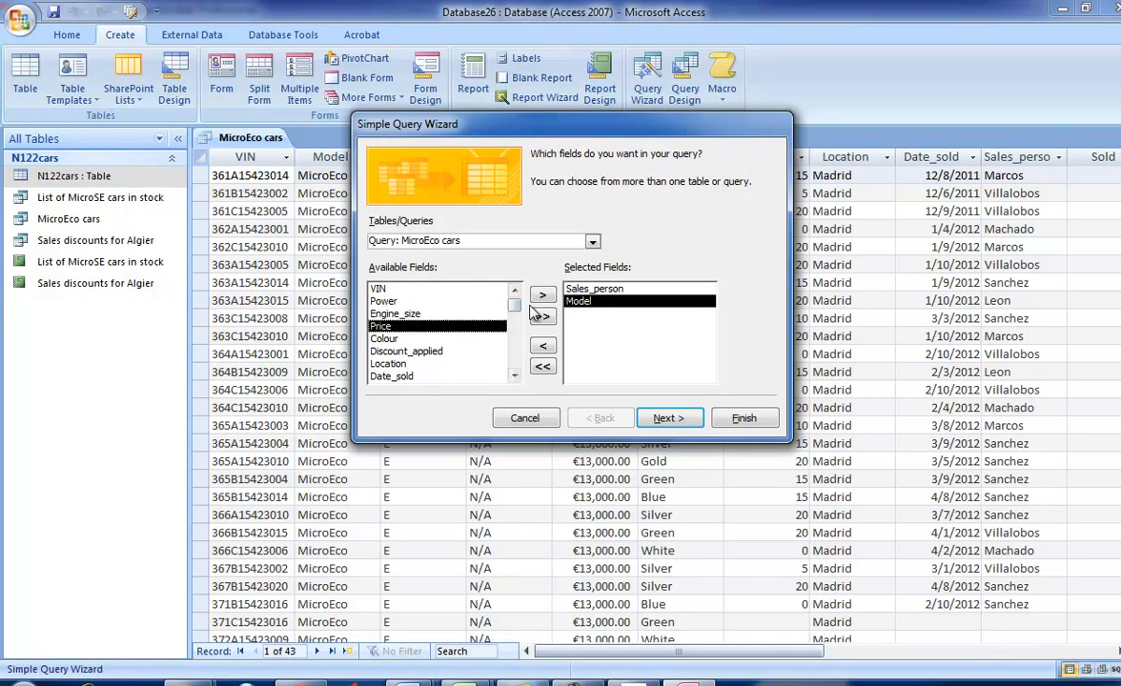
pyautogui.click(542, 295)
# - Check the total and count requirements in task 39, make the new query a summary query and open its summary options
pyautogui.hotkey('alt', 'Tab')
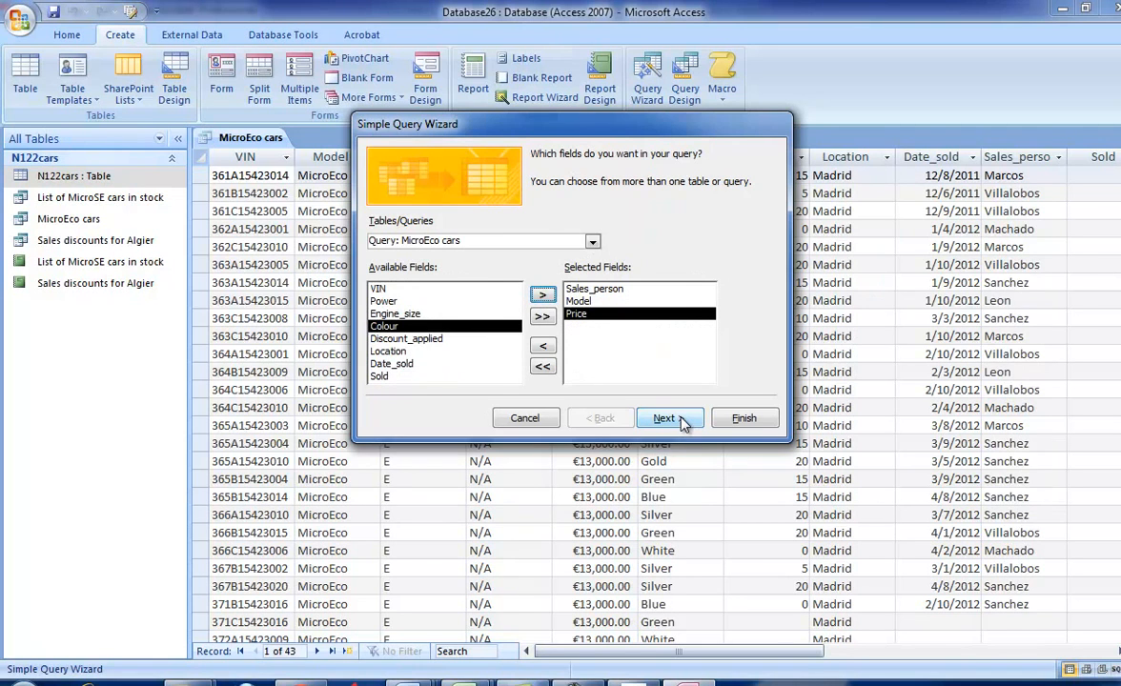
pyautogui.click(625, 684)
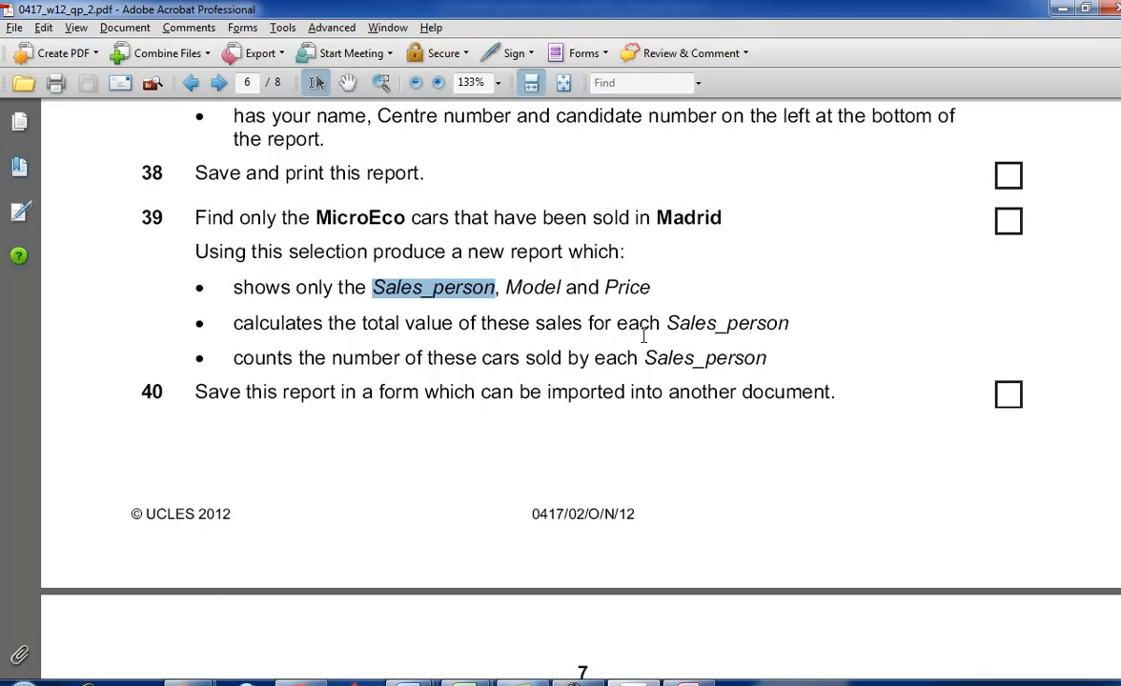
pyautogui.moveTo(664, 332); pyautogui.dragTo(780, 325)
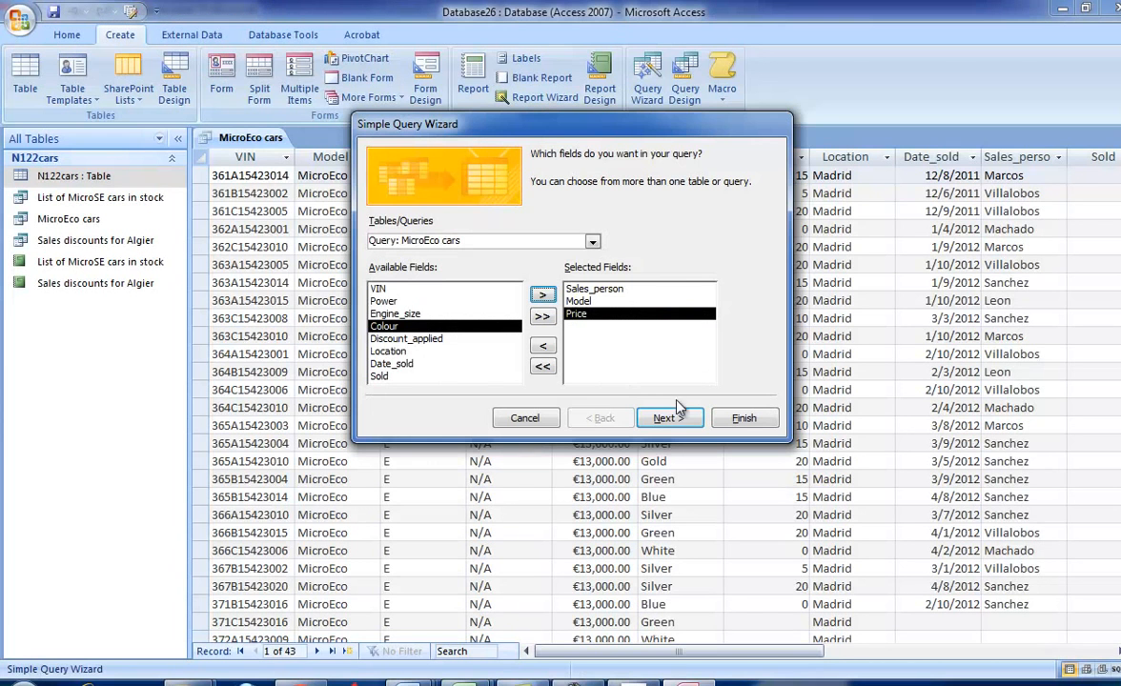
pyautogui.click(670, 417)
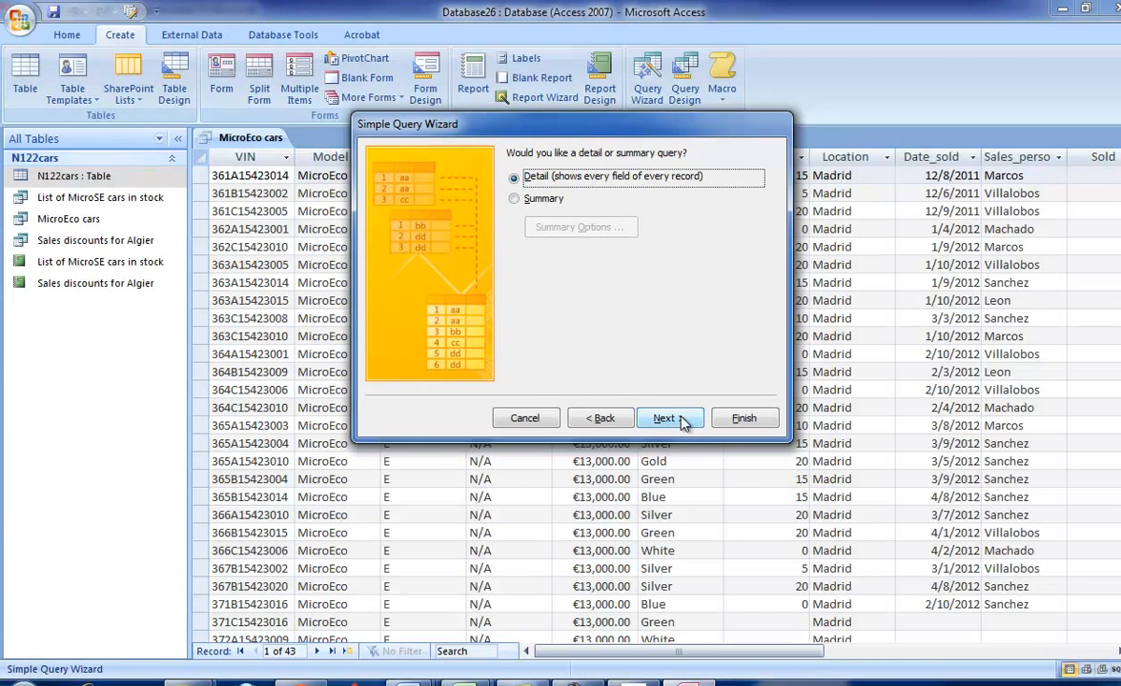
pyautogui.click(519, 198)
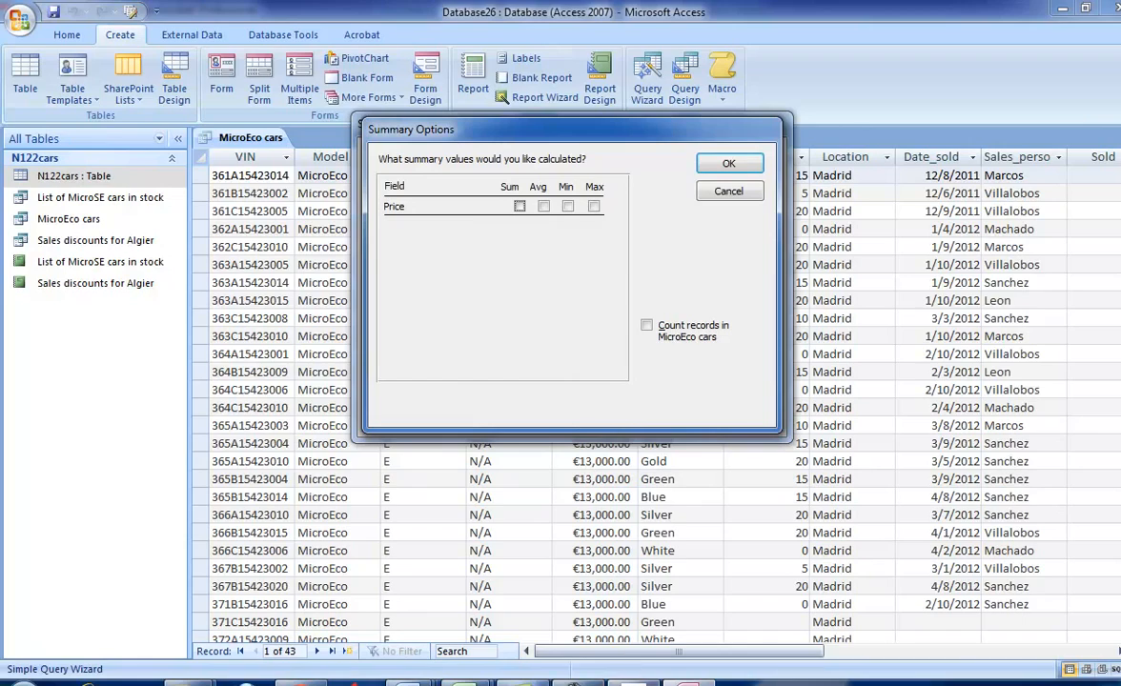
pyautogui.click(632, 683)
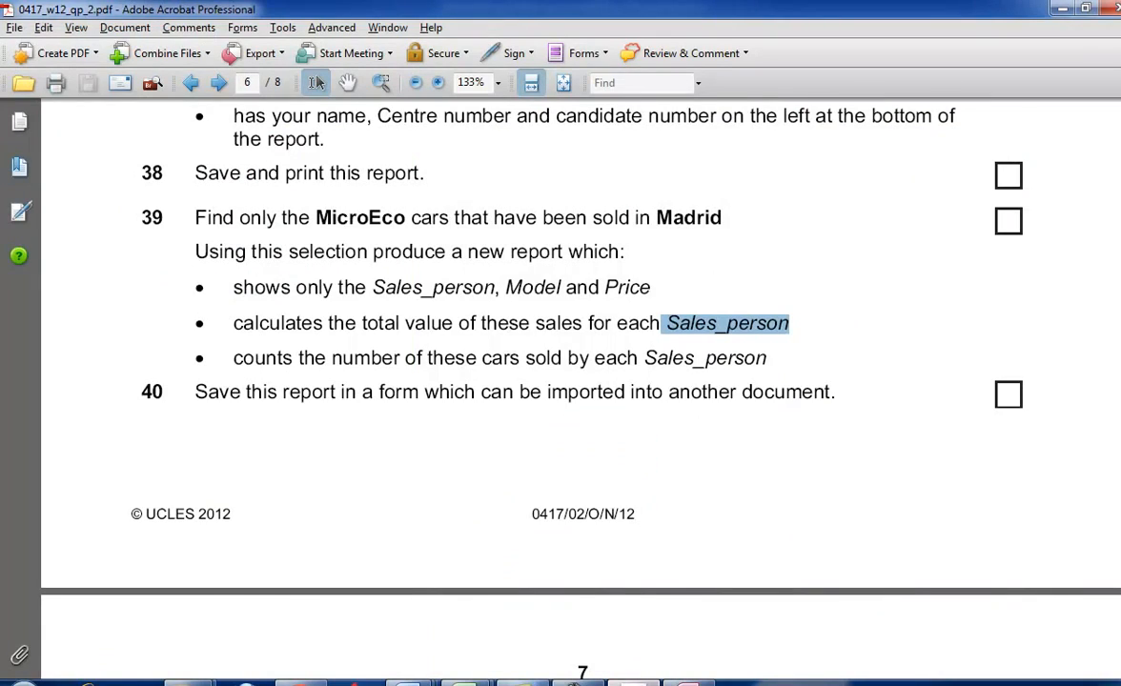
pyautogui.hotkey('alt', 'Tab')
# - Sum the Price field, count the records in MicroEco cars and finish the query titled MicroEco cars Query
pyautogui.click(519, 206)
pyautogui.click(648, 326)
pyautogui.click(728, 163)
pyautogui.click(657, 418)
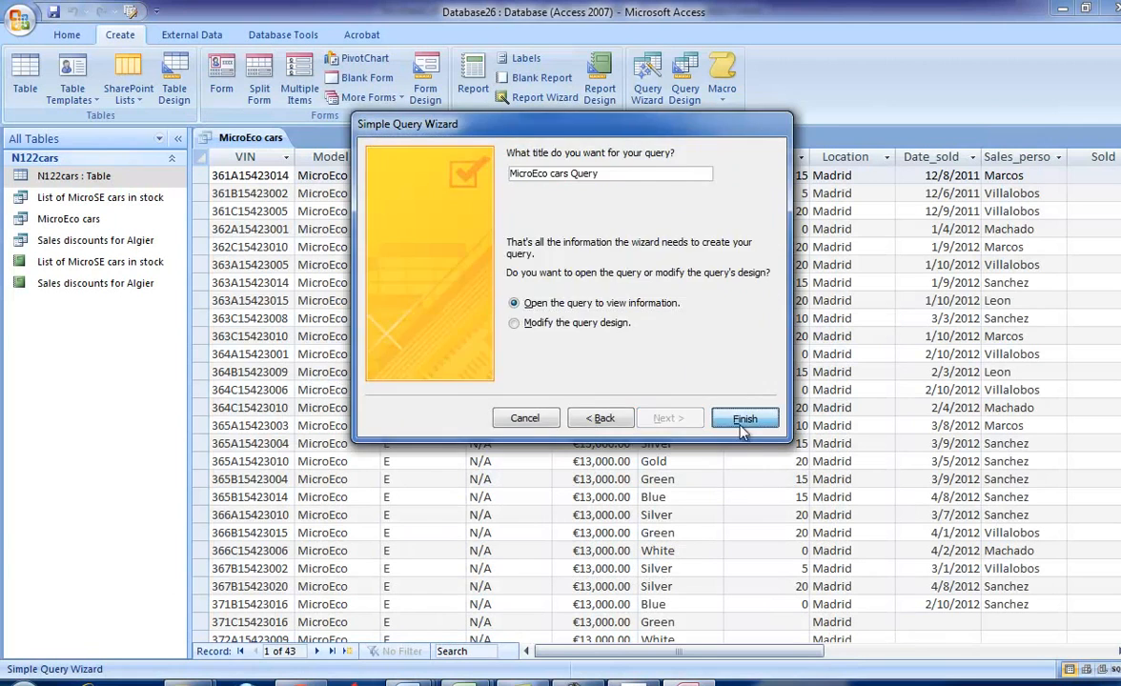
pyautogui.click(743, 422)
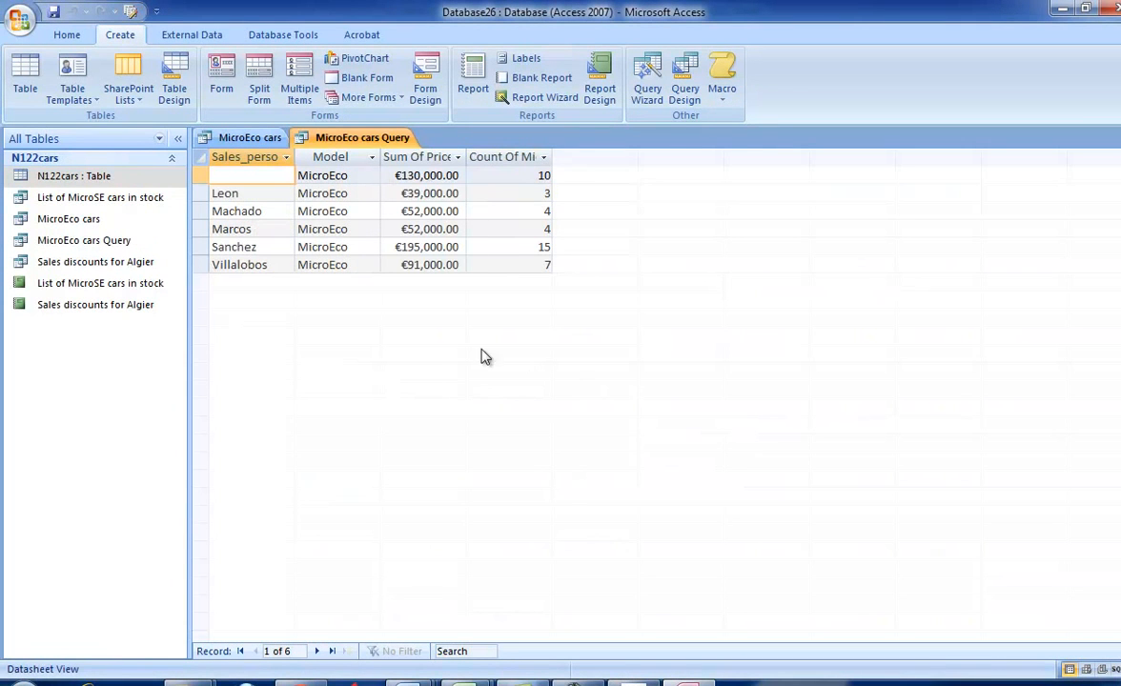
# - Examine the query's totals per salesperson and review tasks 39 to 41 in the exam paper
pyautogui.click(270, 246)
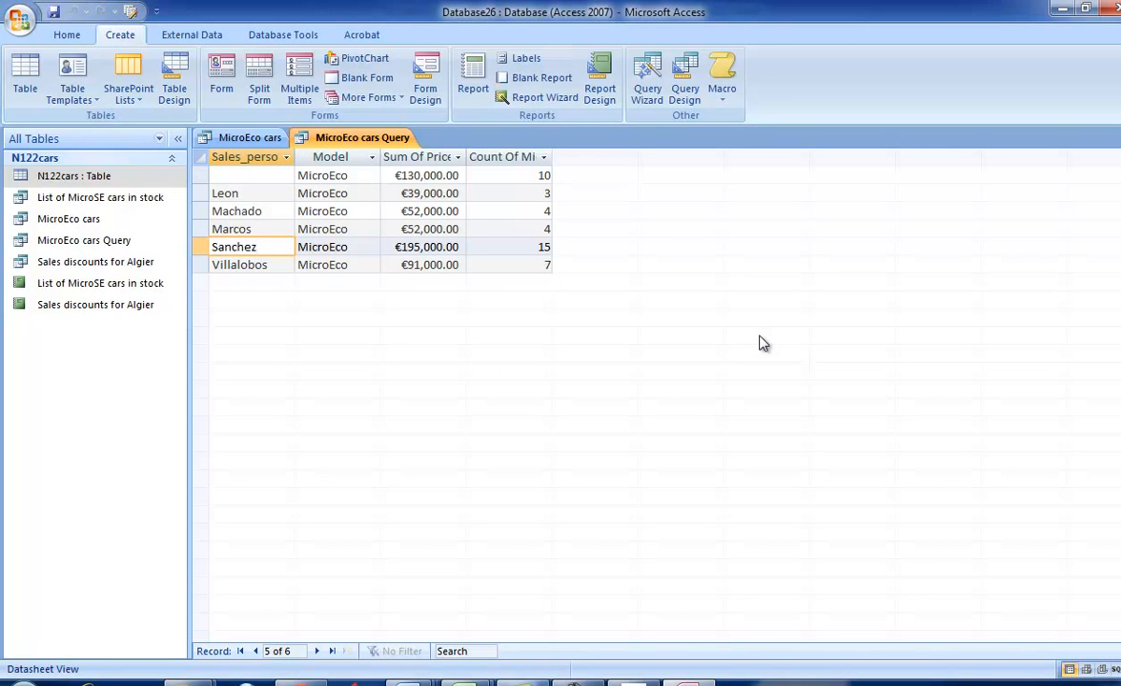
pyautogui.hotkey('alt', 'Tab')
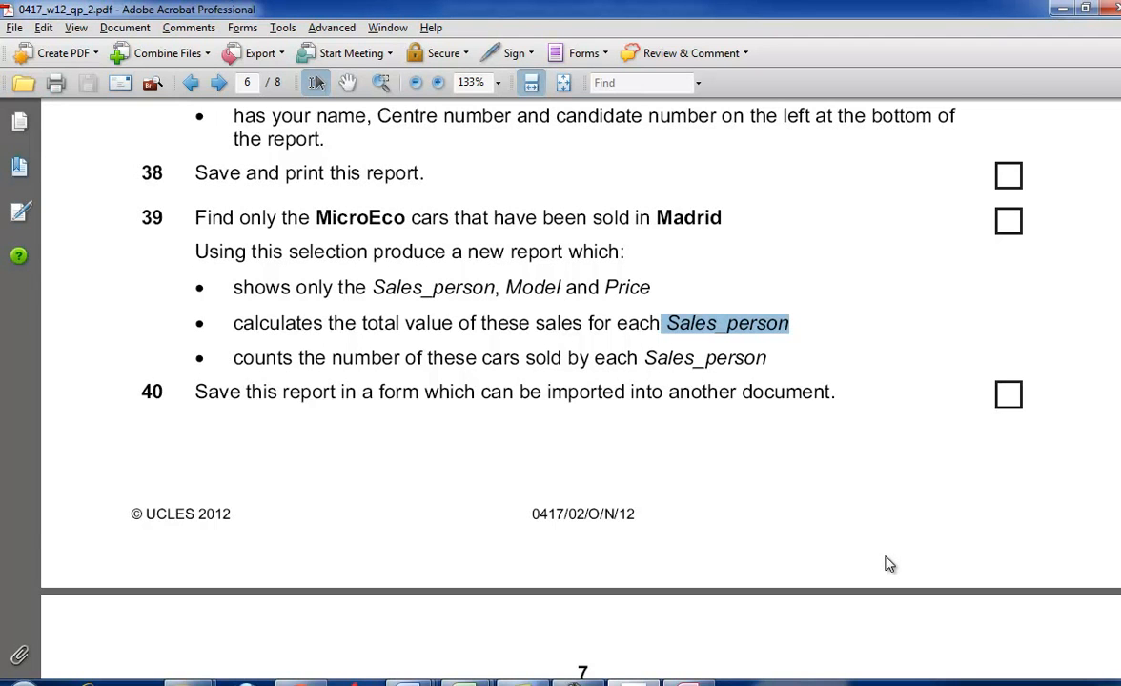
pyautogui.scroll(-5, 888, 564)
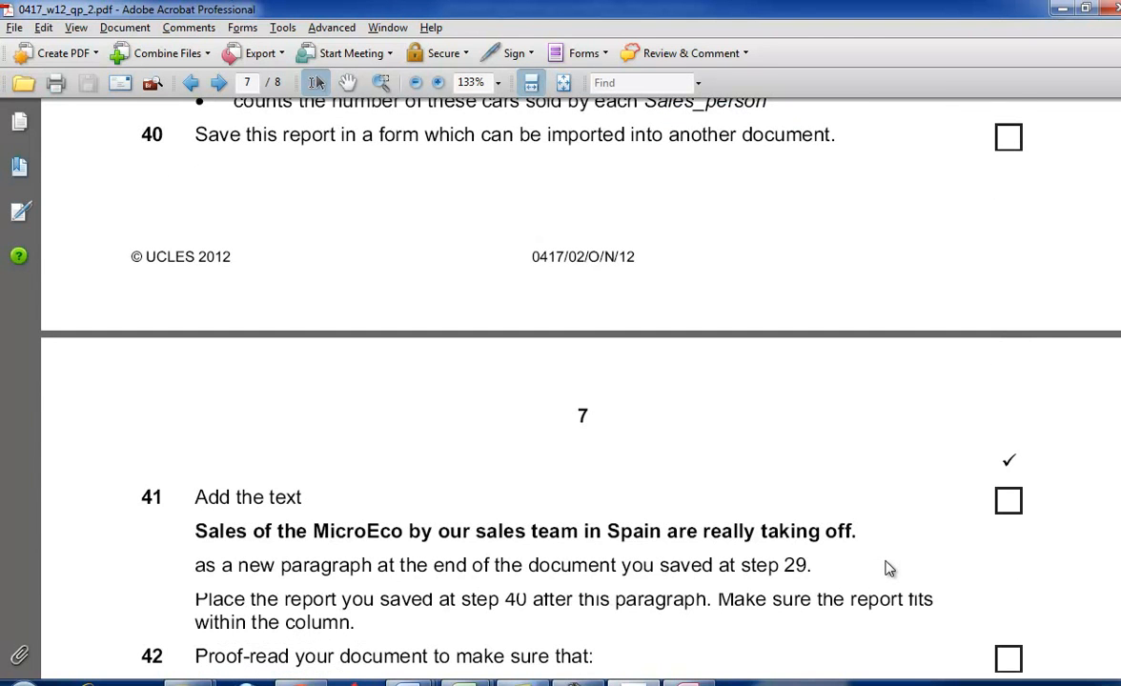
pyautogui.scroll(8, 888, 568)
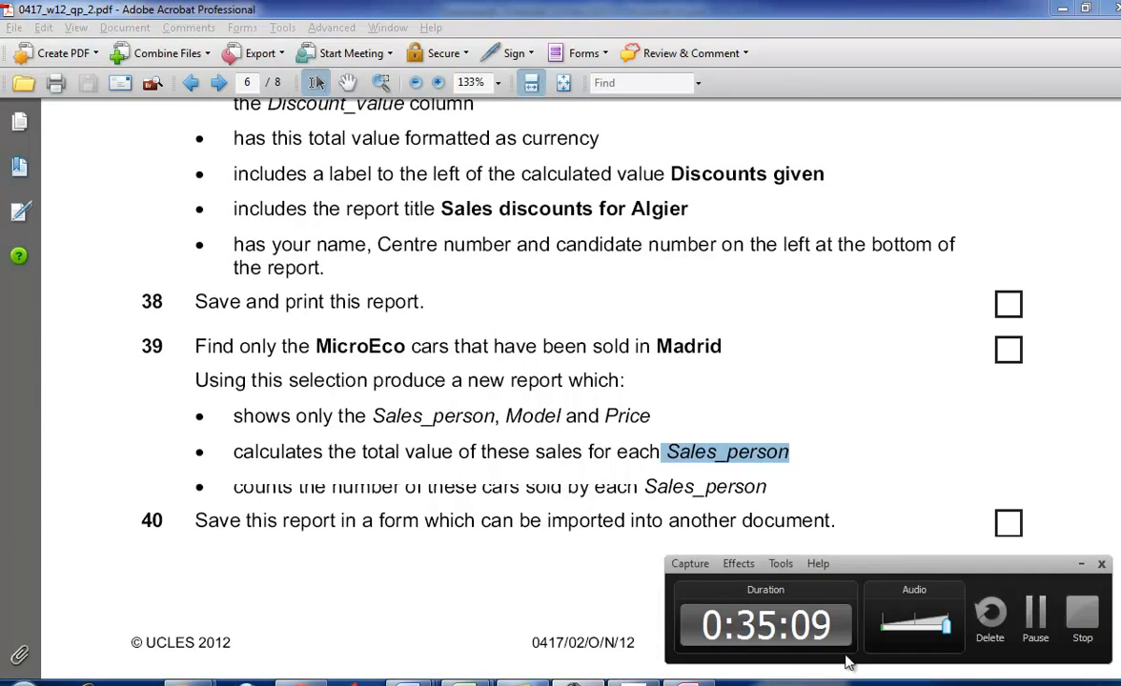
pyautogui.click(1036, 610)
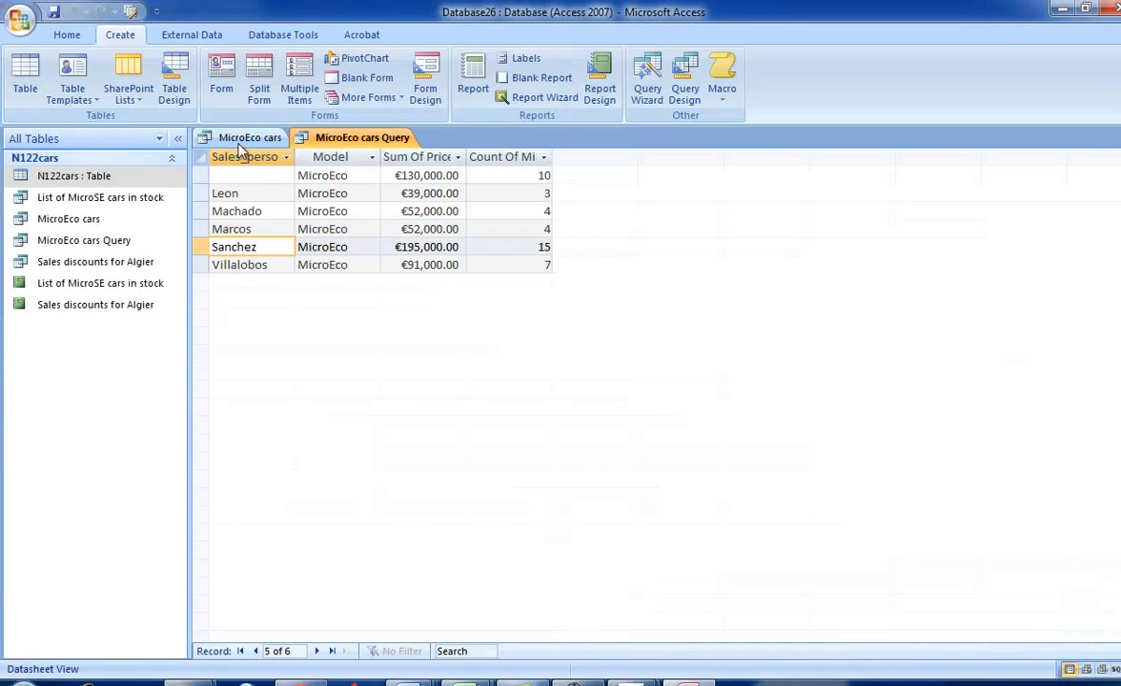
pyautogui.click(201, 175)
pyautogui.rightClick(203, 179)
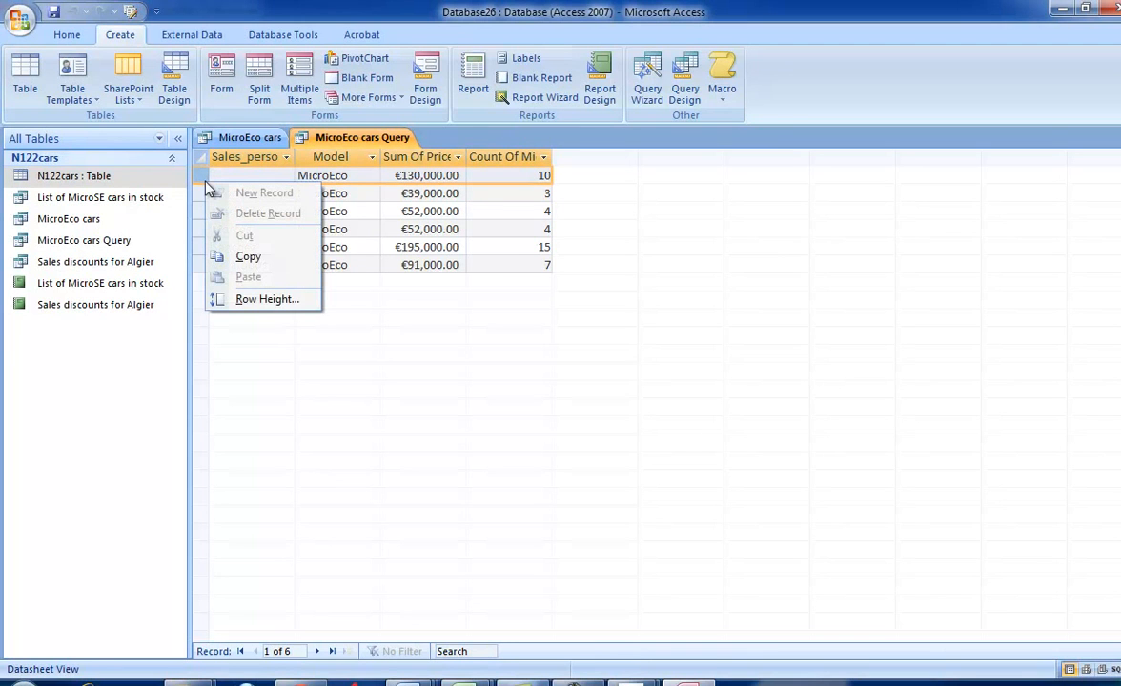
pyautogui.click(268, 261)
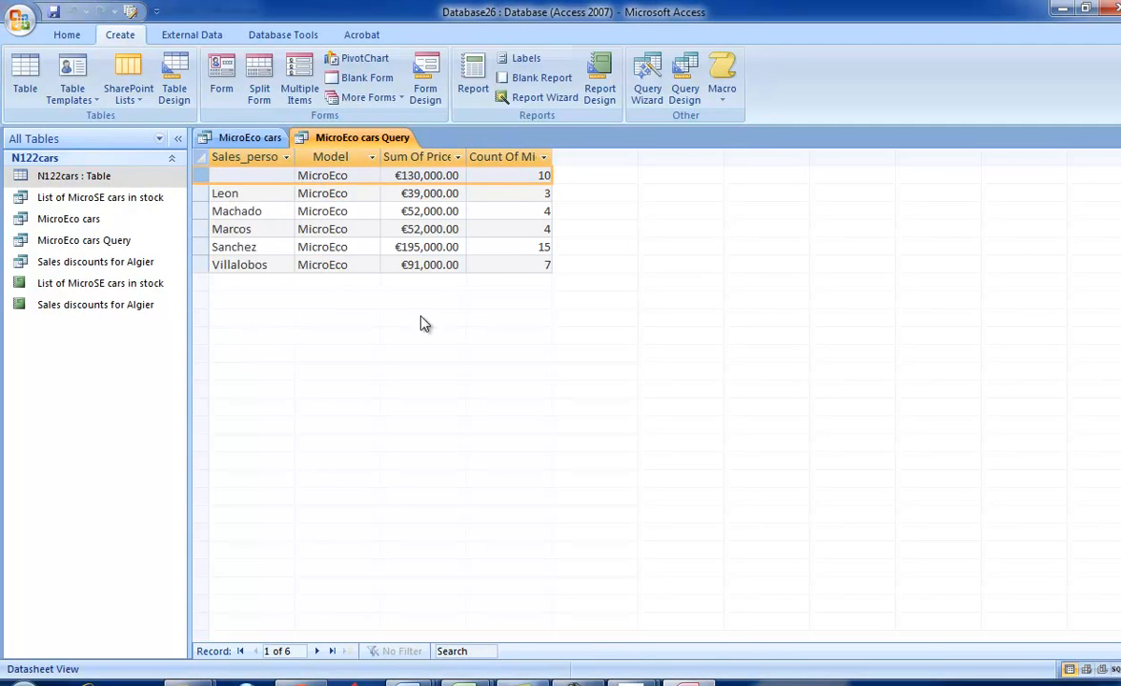
pyautogui.rightClick(198, 178)
pyautogui.click(246, 297)
pyautogui.click(636, 264)
# - Check the mark scheme's MicroEco summary table and copy "Sales of the MicroEco by our sales team in Spain are really taking off." from task 41
pyautogui.hotkey('alt', 'Tab')
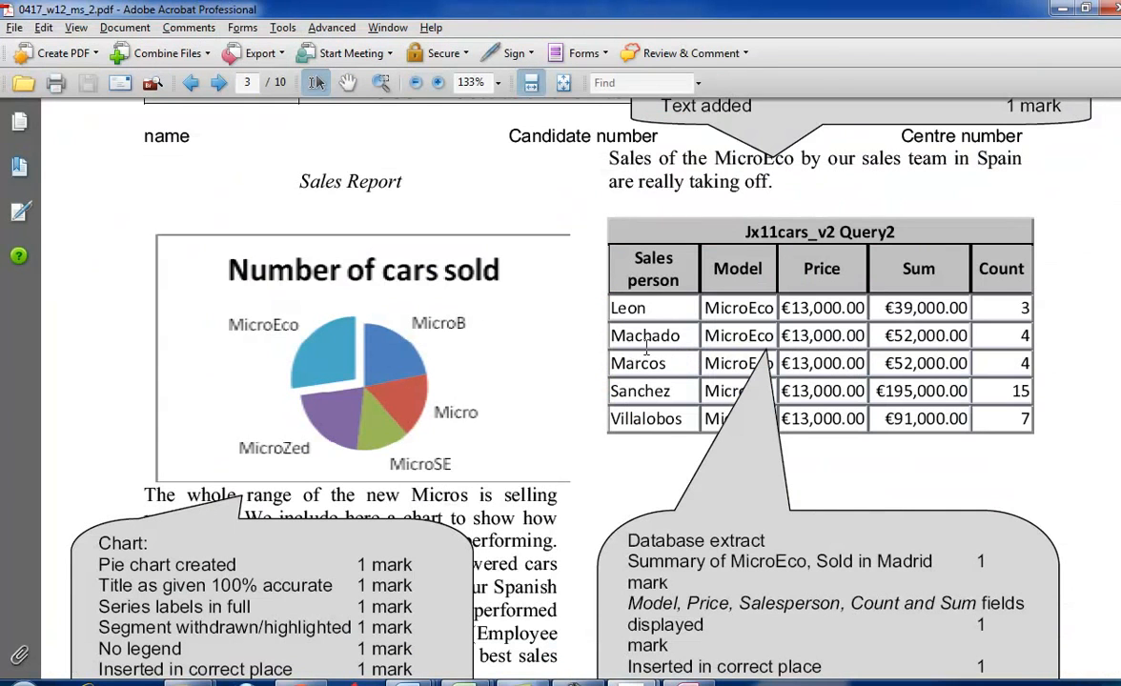
pyautogui.hotkey('alt', 'Tab')
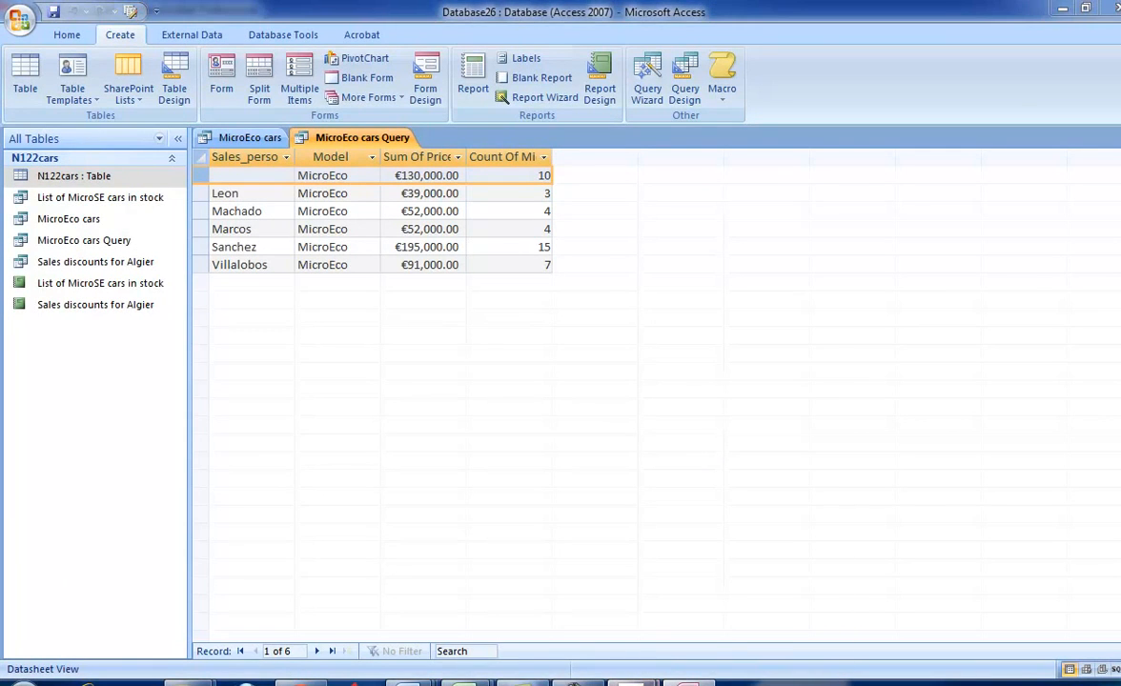
pyautogui.moveTo(635, 675)
pyautogui.click(523, 608)
pyautogui.scroll(-5, 576, 488)
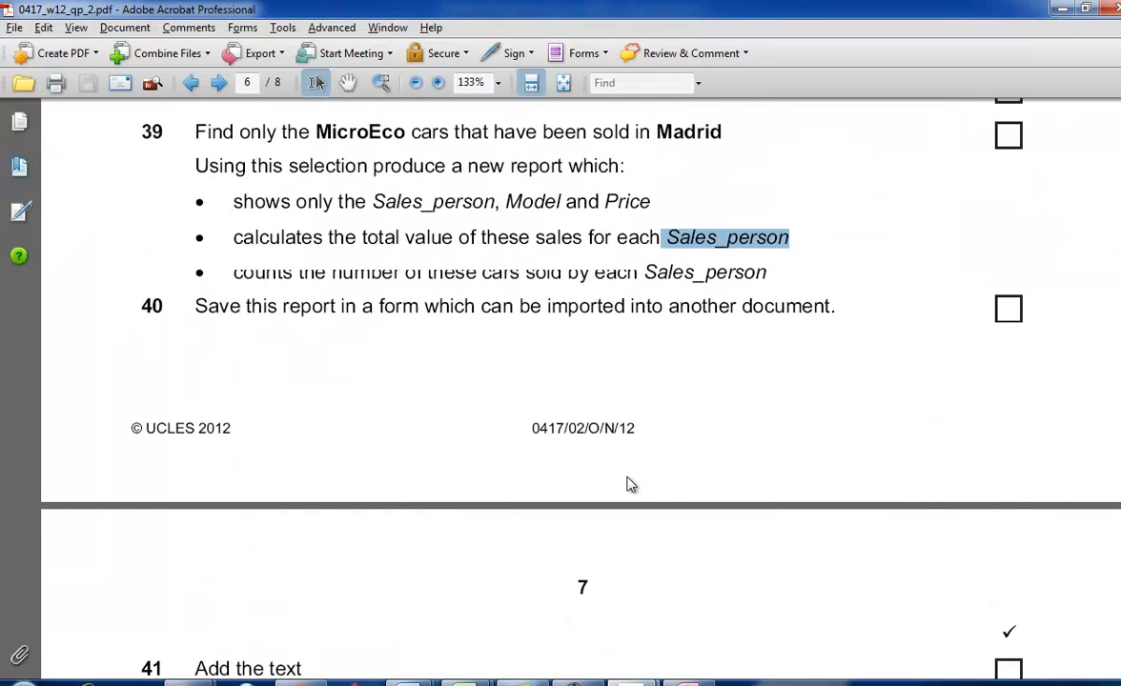
pyautogui.scroll(-3, 669, 488)
pyautogui.scroll(-4, 330, 531)
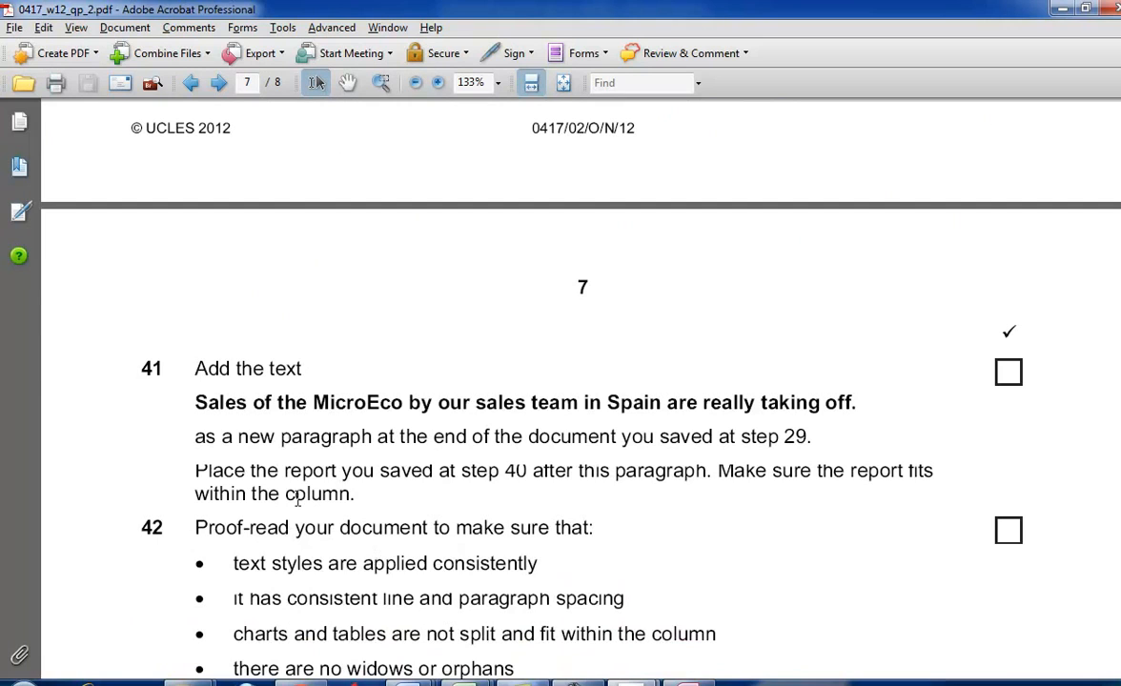
pyautogui.moveTo(183, 409); pyautogui.dragTo(848, 412)
pyautogui.hotkey('ctrl', 'c')
pyautogui.rightClick(848, 411)
pyautogui.click(867, 114)
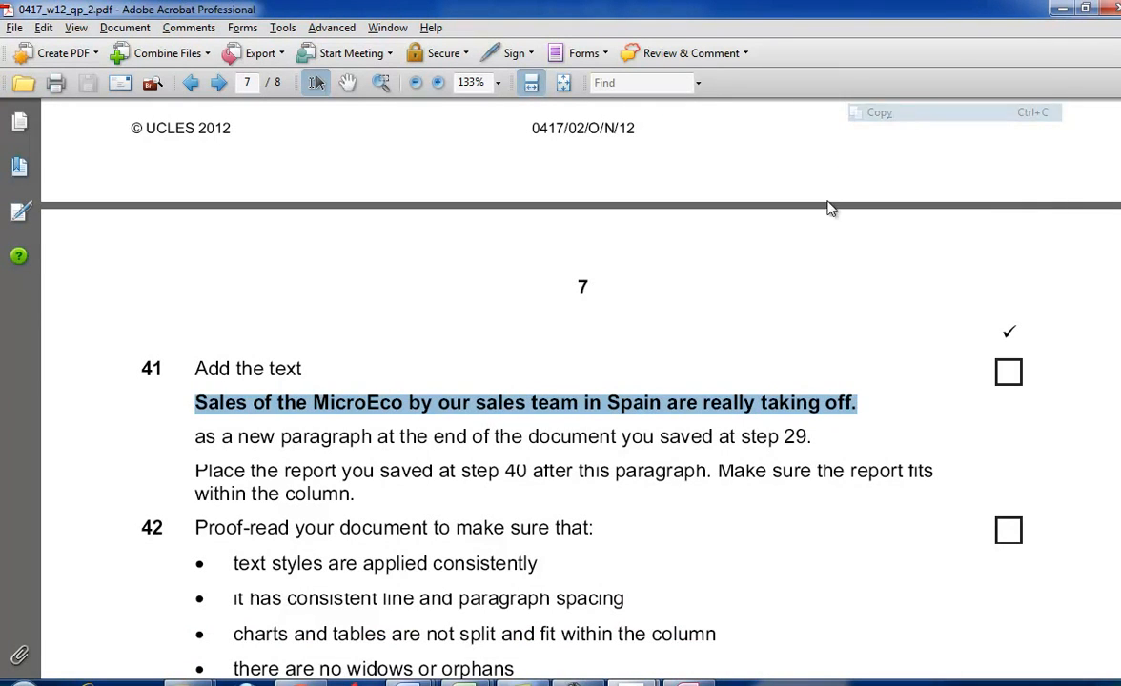
# - In Access, export MicroEco cars Query as a Word RTF file, with the destination file set to open after the export
pyautogui.moveTo(194, 437); pyautogui.dragTo(712, 436)
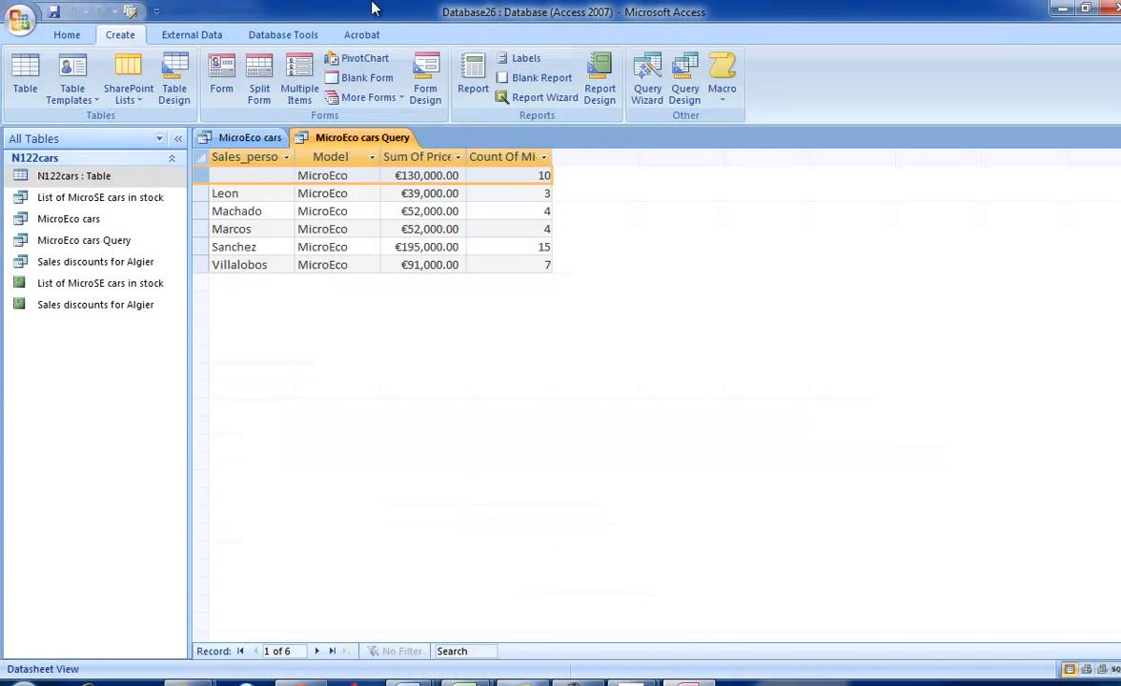
pyautogui.click(253, 34)
pyautogui.click(197, 34)
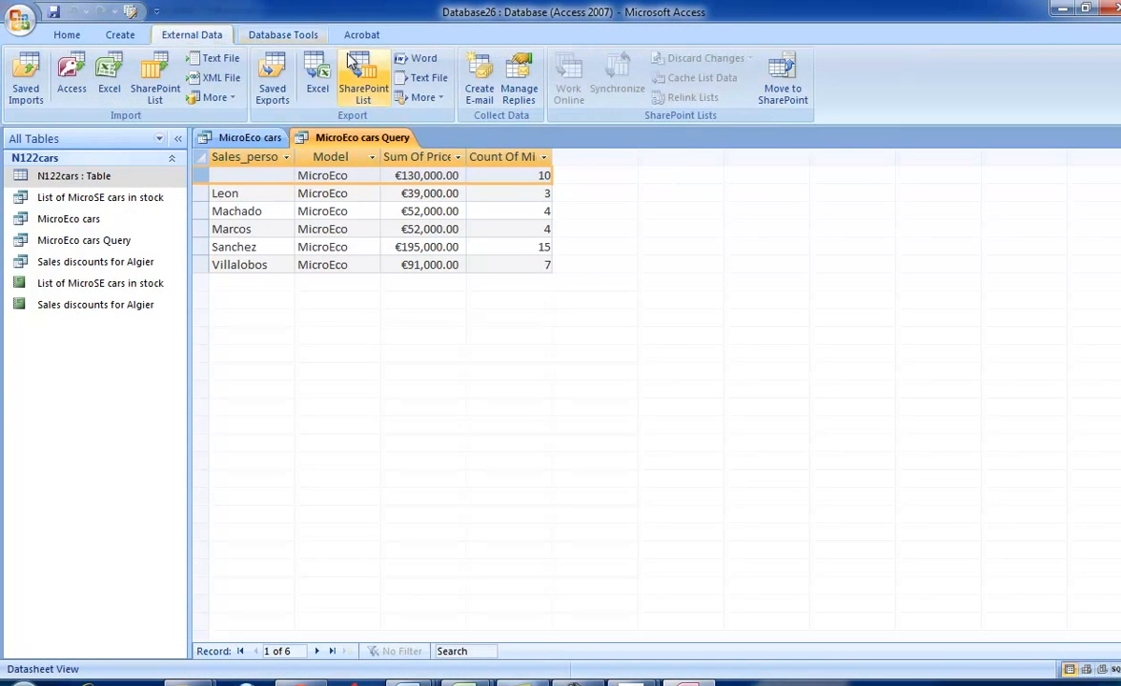
pyautogui.click(399, 65)
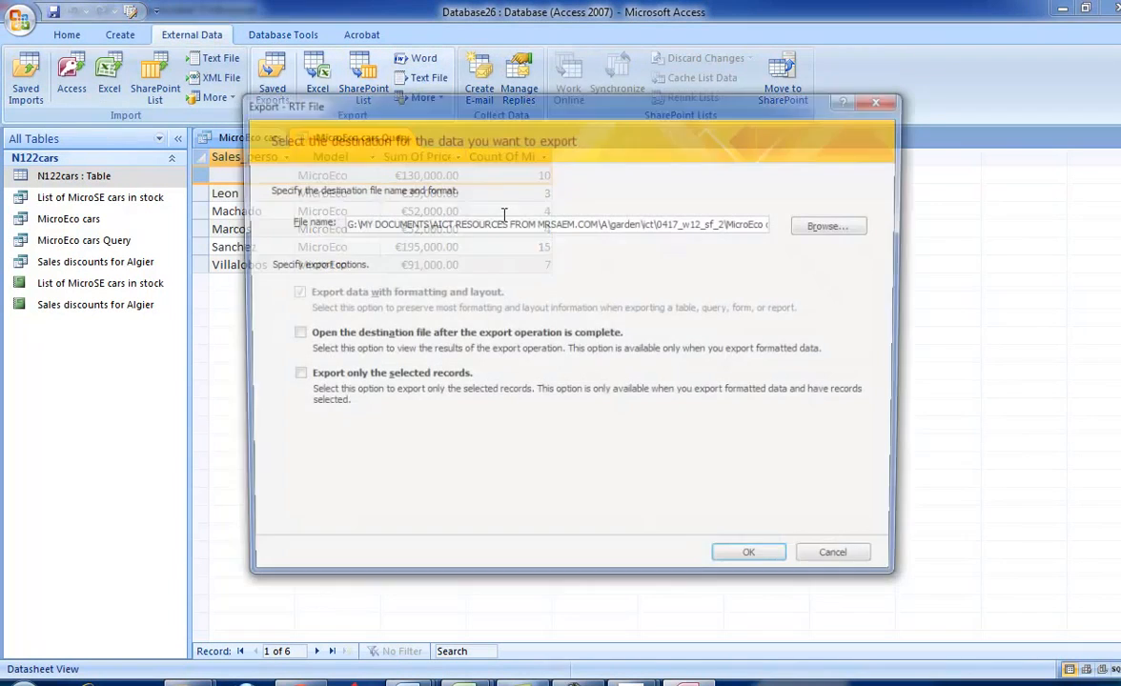
pyautogui.click(335, 333)
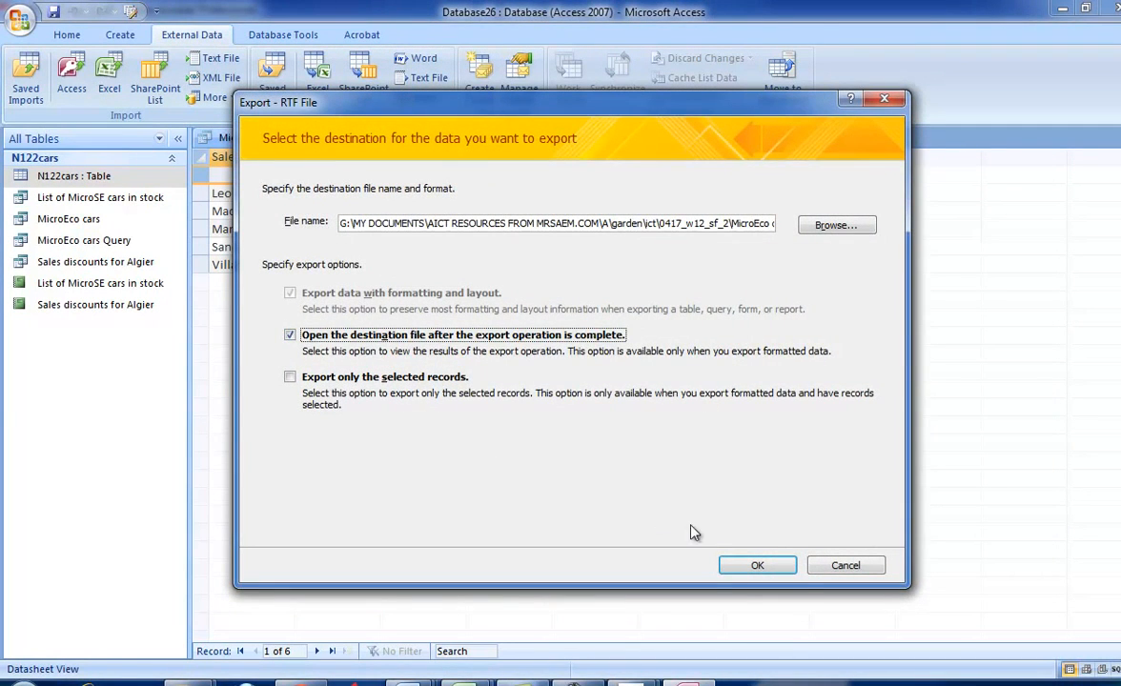
pyautogui.click(750, 565)
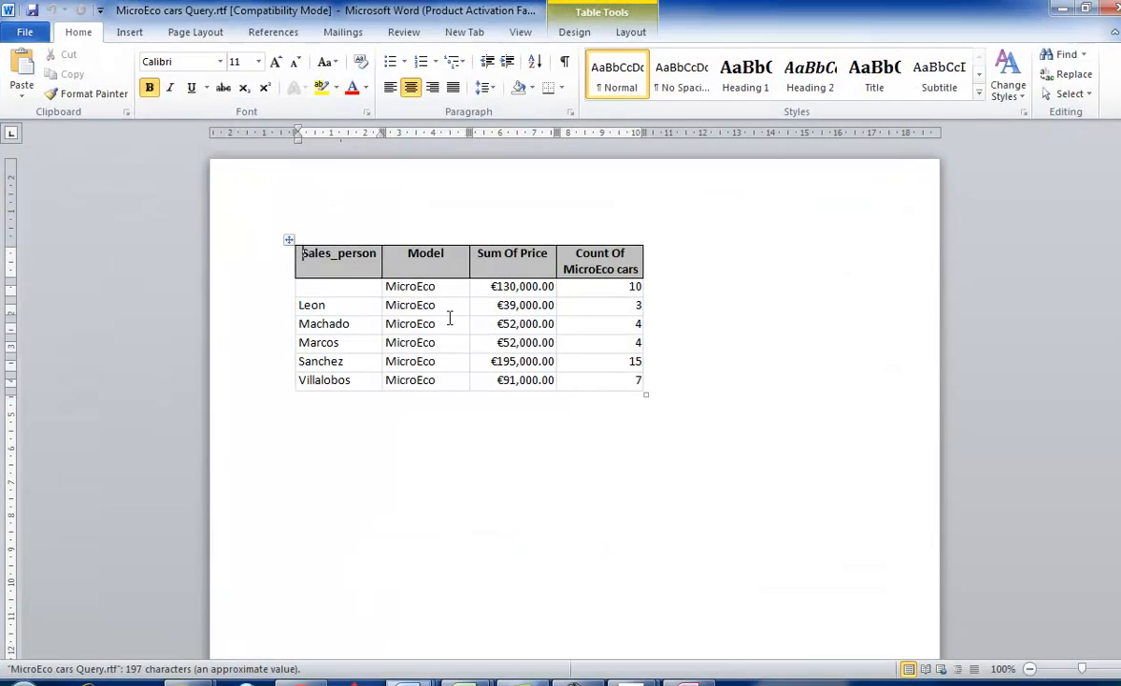
# - Delete the row without a salesperson from the exported MicroEco table and close the export wizard without saving the export steps
pyautogui.click(314, 286)
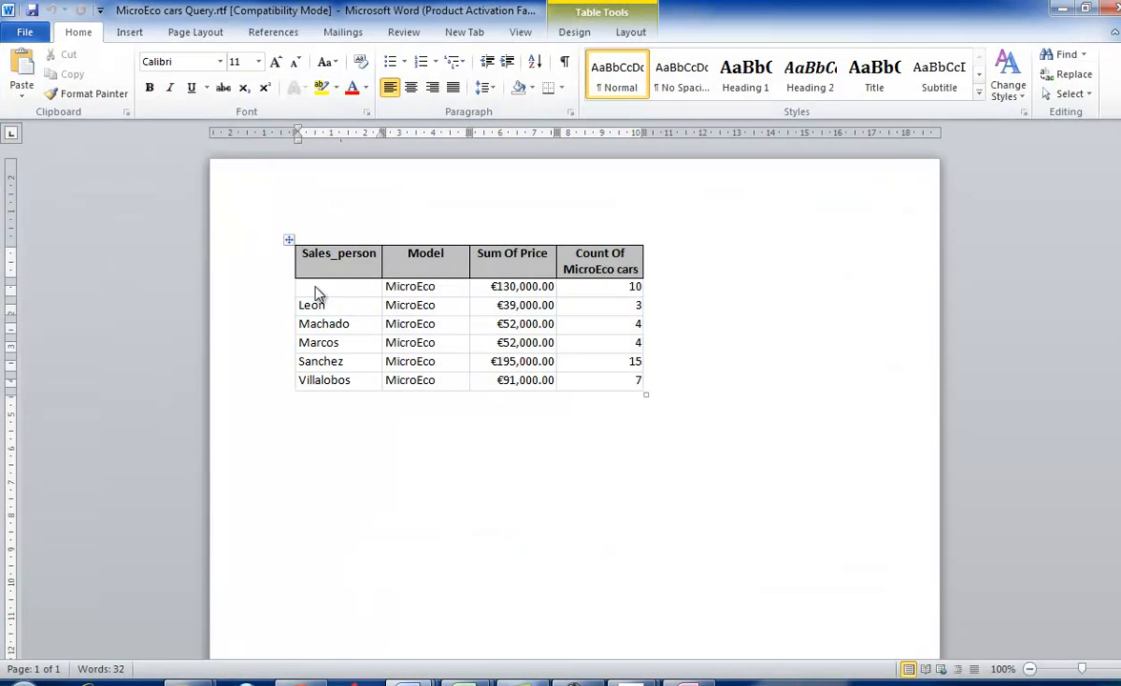
pyautogui.rightClick(314, 286)
pyautogui.click(400, 377)
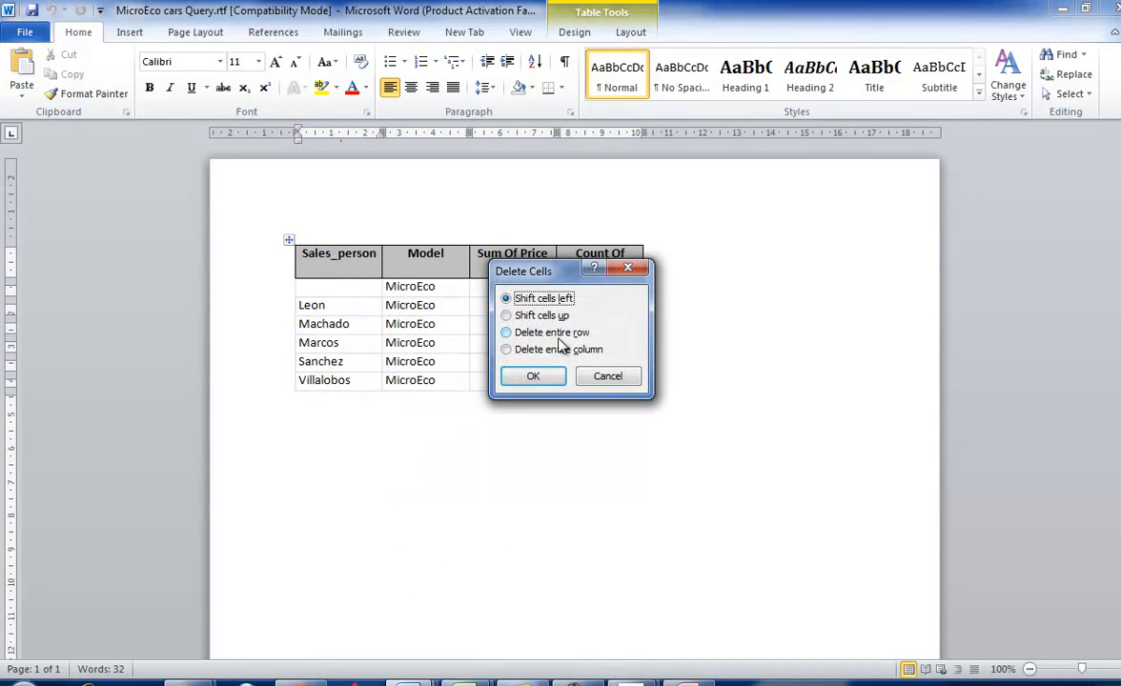
pyautogui.click(507, 331)
pyautogui.click(533, 376)
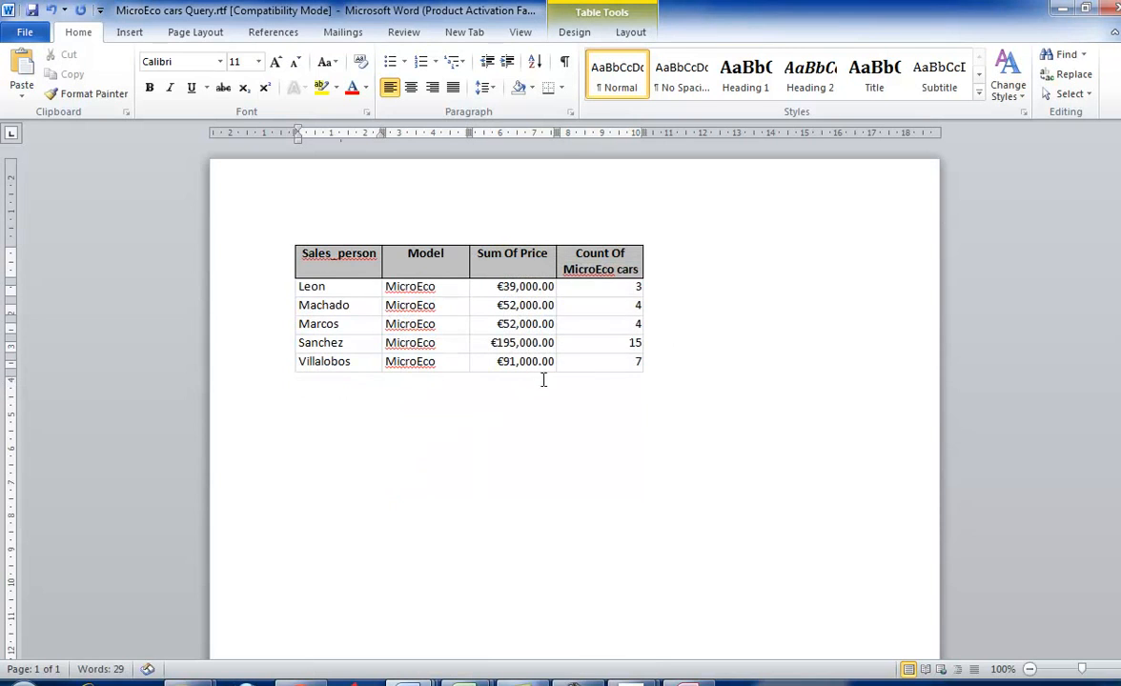
pyautogui.hotkey('alt', 'Tab')
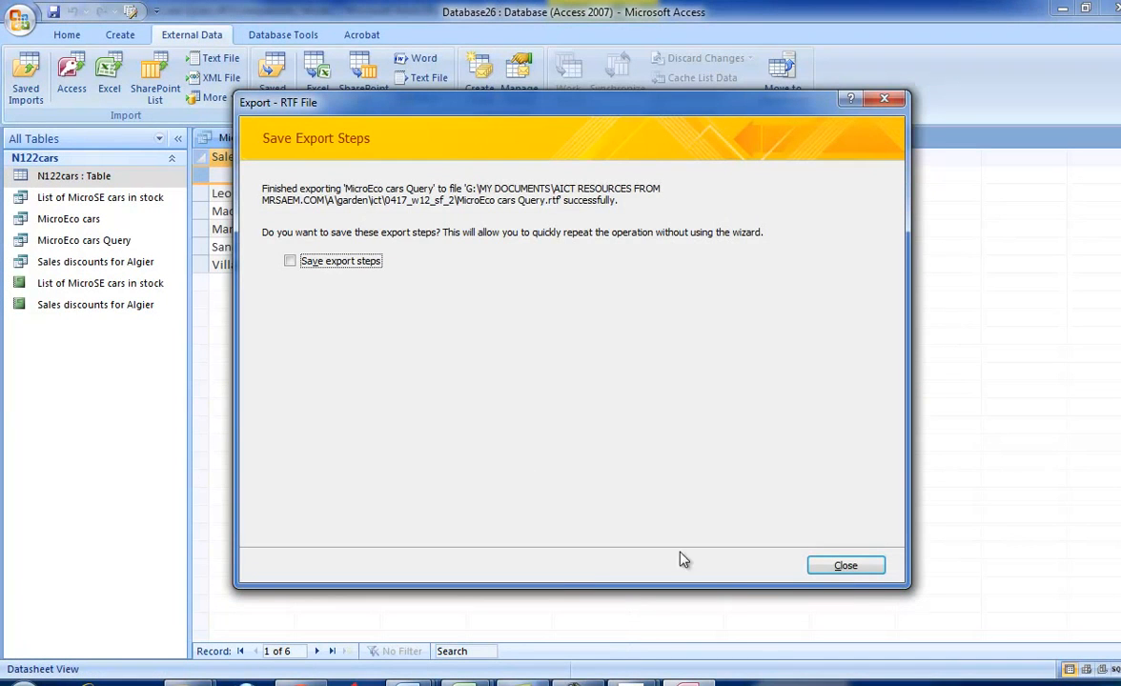
pyautogui.click(827, 569)
# - Check the placement instructions of task 41 in the exam paper, then open N122text2.rtf and close its Research pane
pyautogui.moveTo(630, 678)
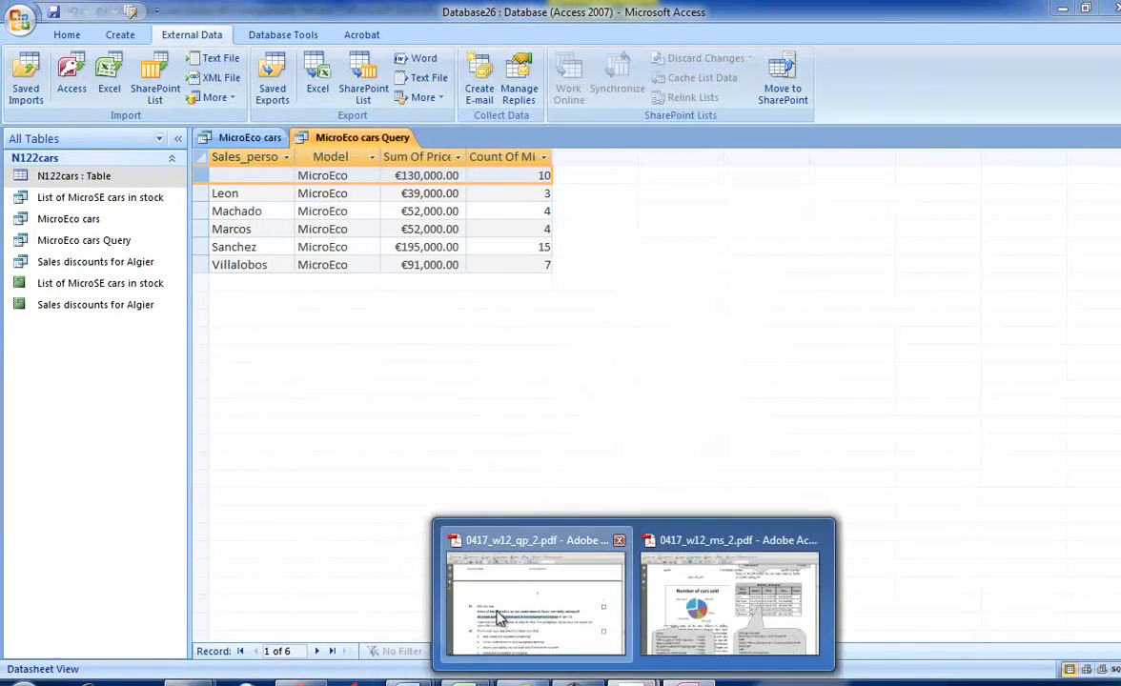
pyautogui.click(500, 620)
pyautogui.scroll(-3, 466, 419)
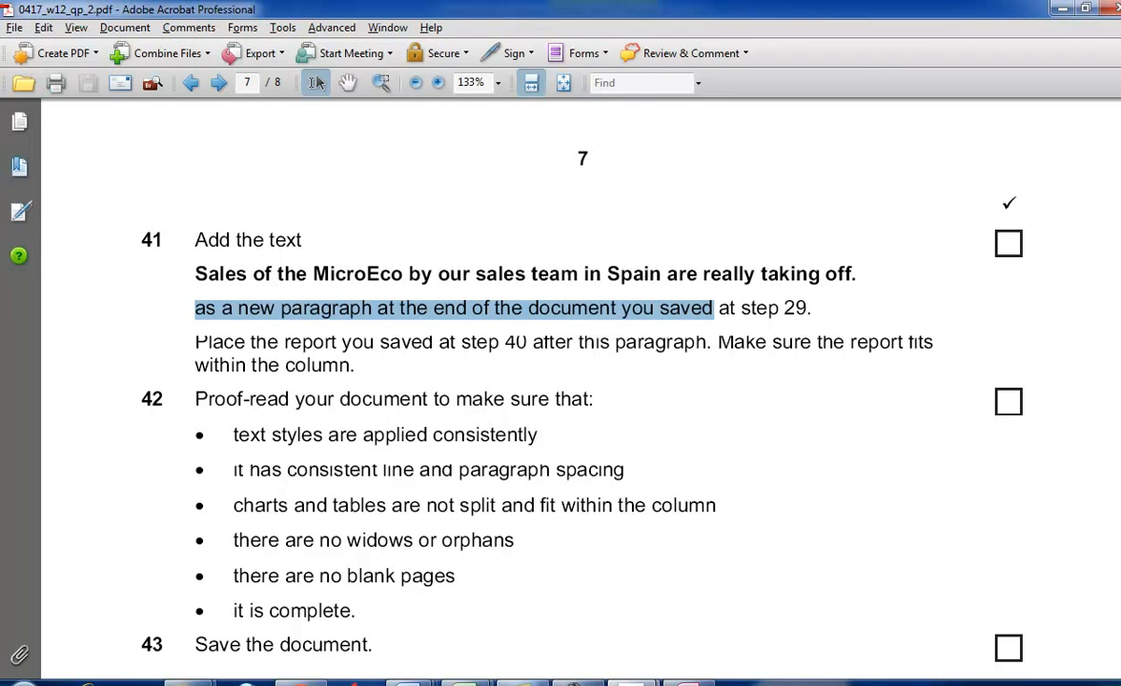
pyautogui.moveTo(519, 678)
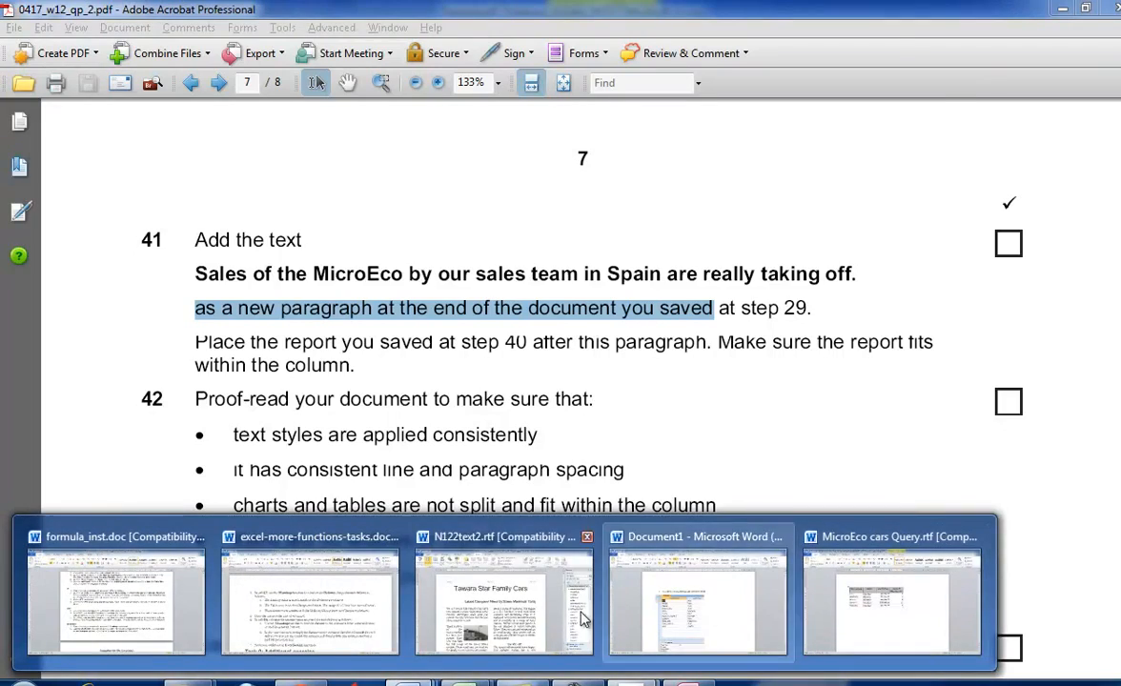
pyautogui.click(515, 586)
pyautogui.scroll(-10, 629, 576)
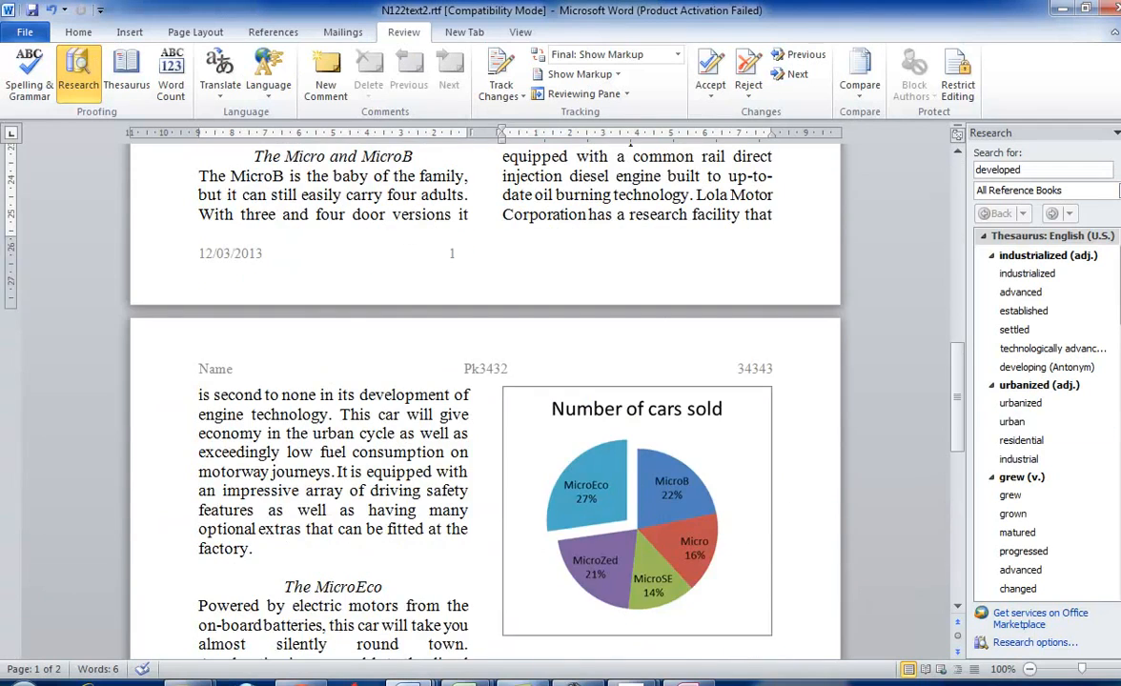
pyautogui.click(1119, 132)
# - Paste "Sales of the MicroEco by our sales team in Spain are really taking off." as a new paragraph below the pie chart
pyautogui.scroll(-9, 883, 381)
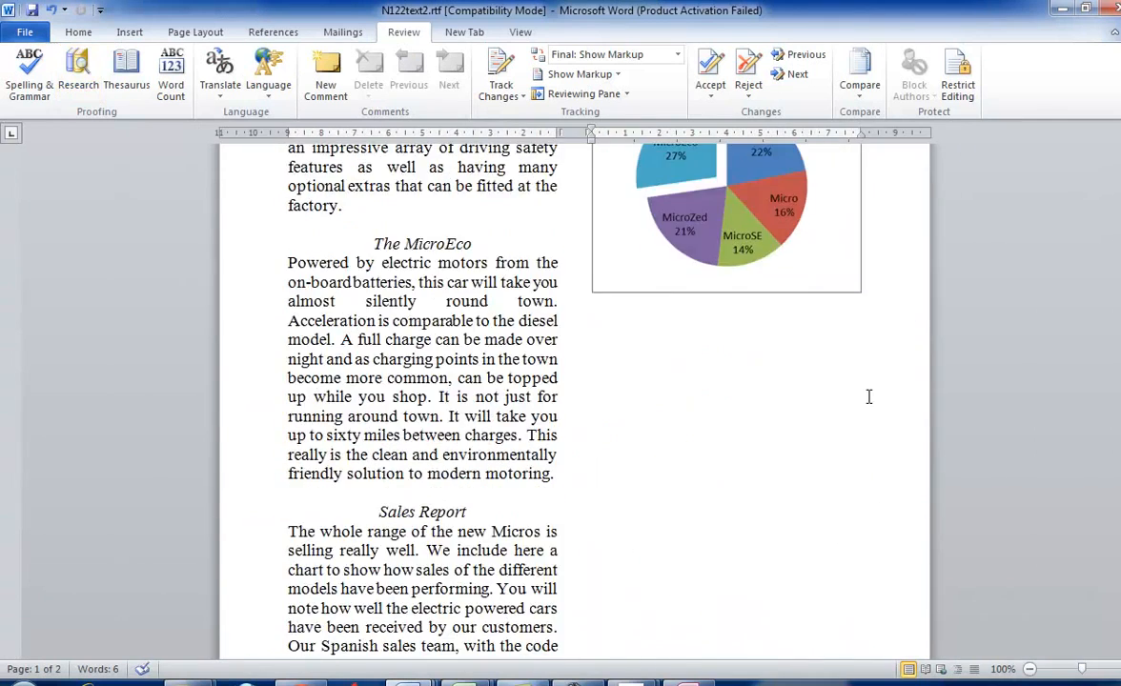
pyautogui.scroll(4, 868, 397)
pyautogui.scroll(-4, 865, 401)
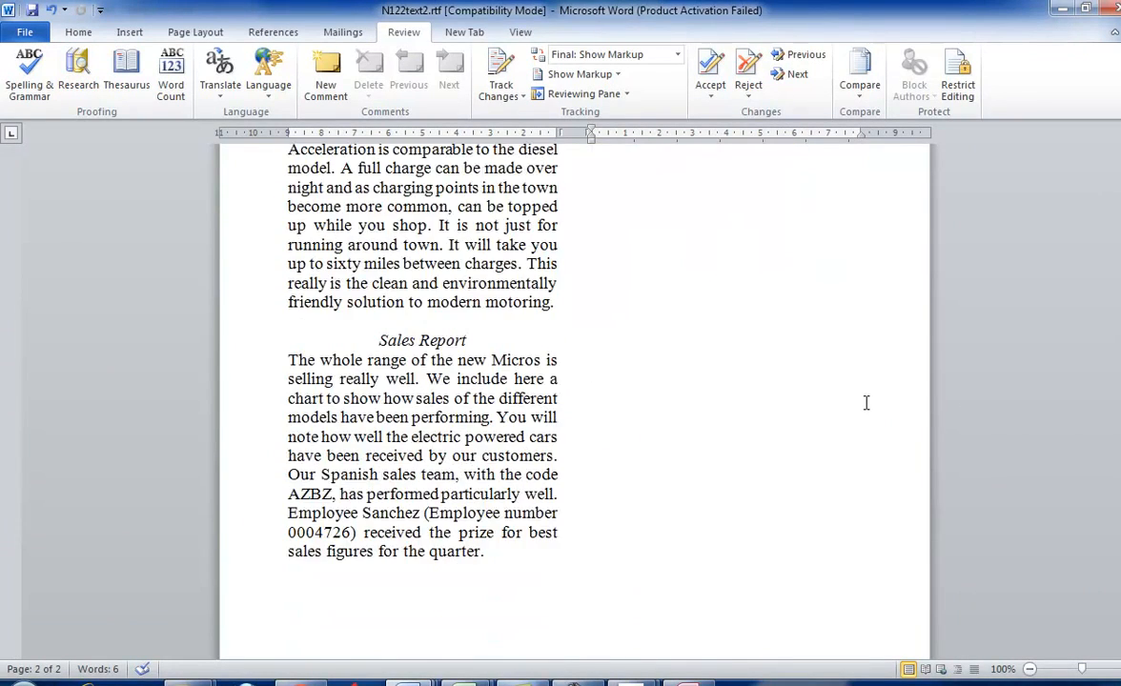
pyautogui.scroll(4, 820, 381)
pyautogui.click(739, 400)
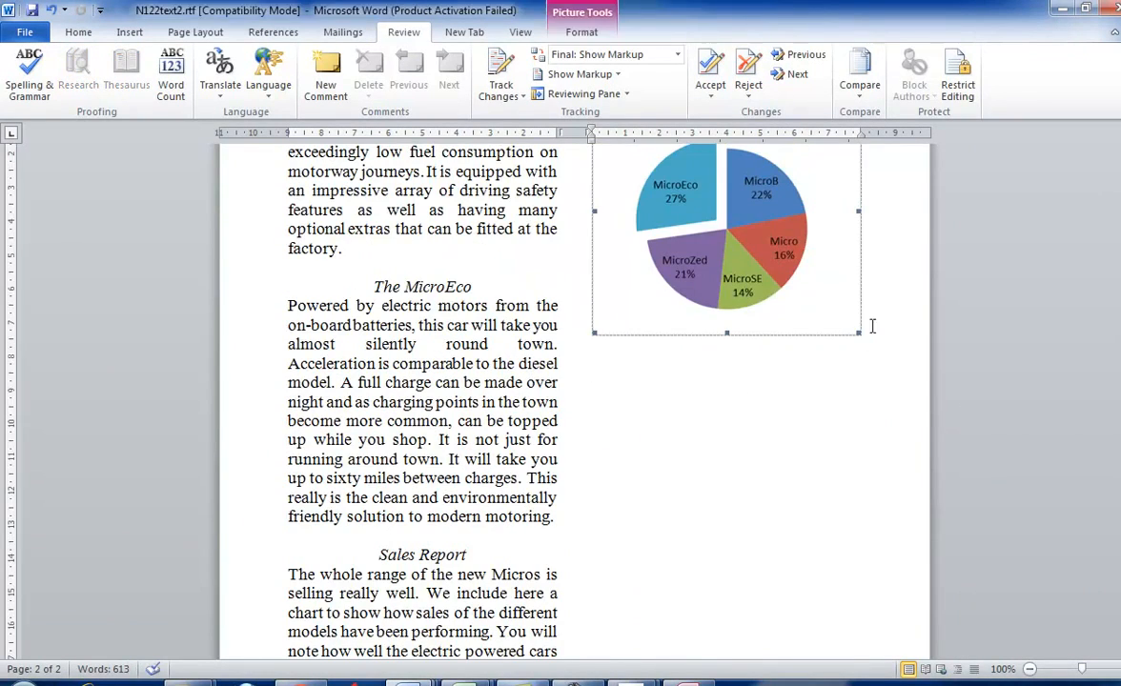
pyautogui.click(901, 303)
pyautogui.hotkey('ctrl', 'v')
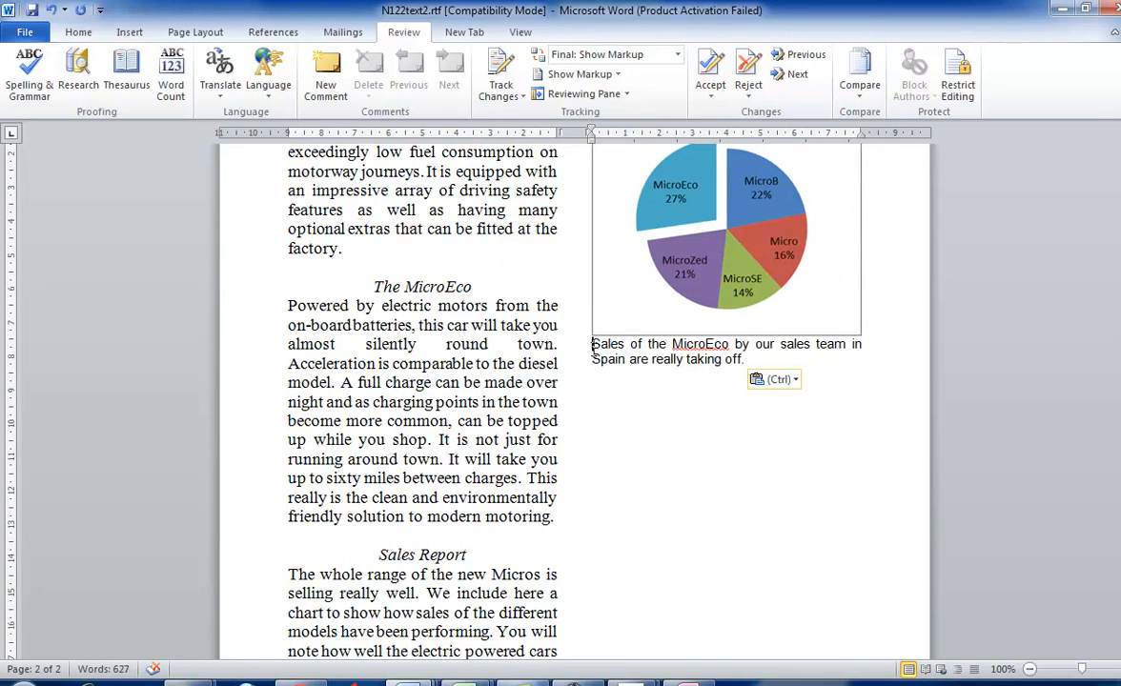
# - Copy the whole salesperson table from MicroEco cars Query.rtf
pyautogui.hotkey('alt', 'Tab')
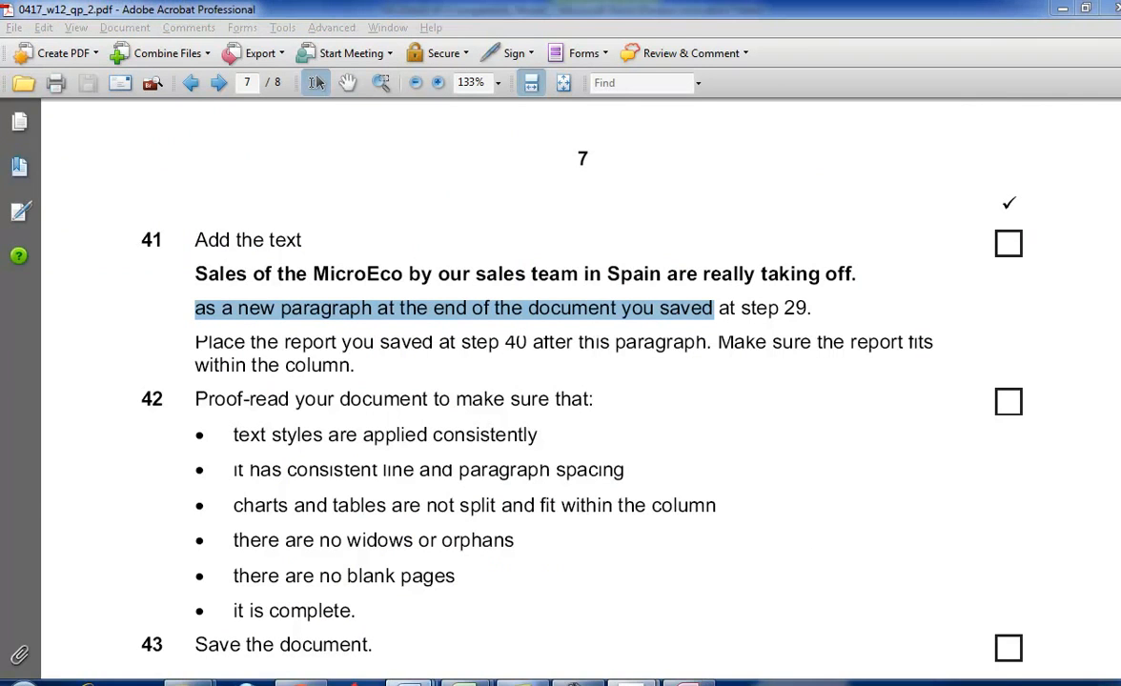
pyautogui.click(864, 609)
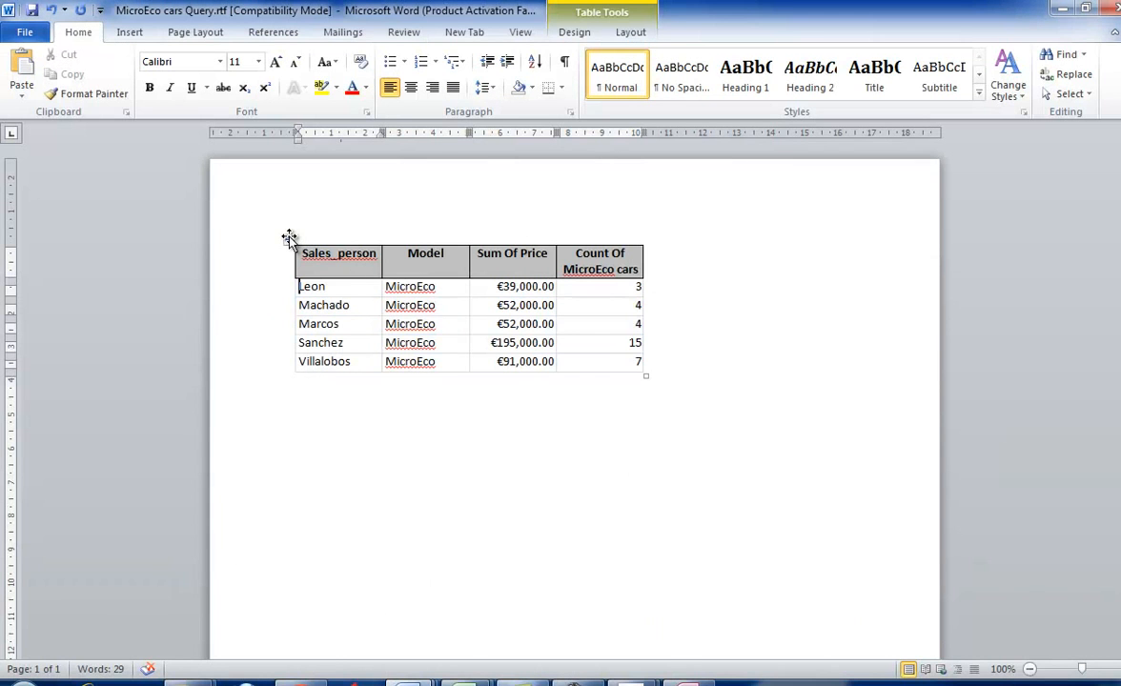
pyautogui.rightClick(291, 240)
pyautogui.click(328, 267)
# - In N122text2.rtf, add a blank line between the chart and the new paragraph and paste the copied table below the paragraph
pyautogui.hotkey('alt', 'Tab')
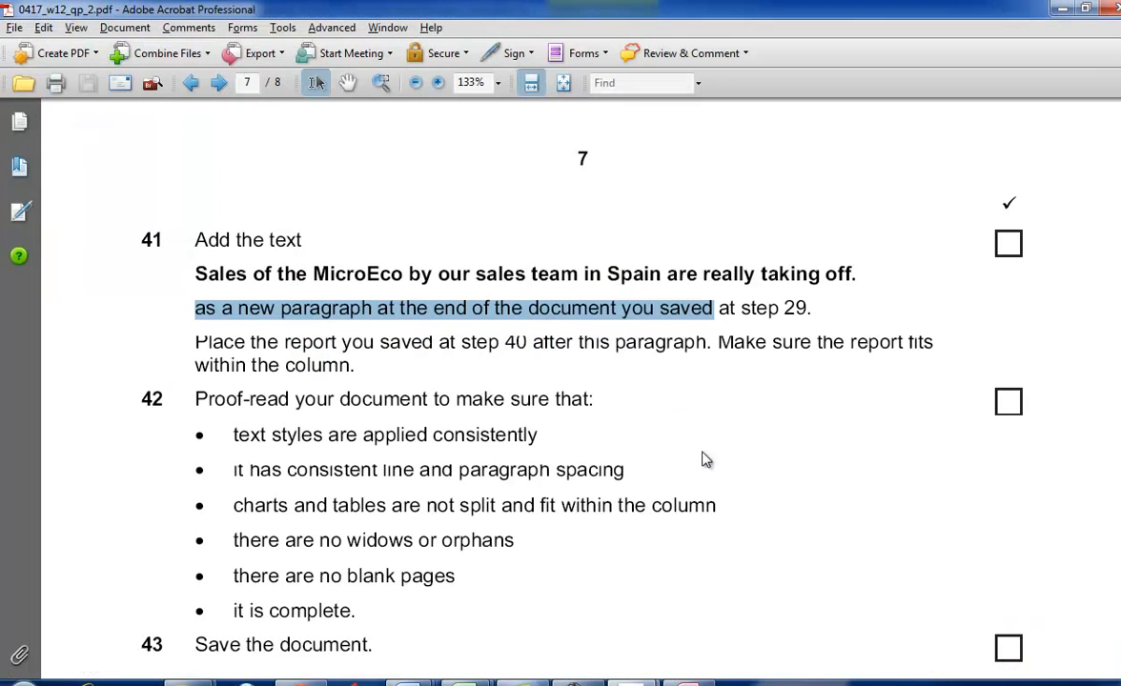
pyautogui.hotkey('alt', 'Tab')
pyautogui.click(410, 681)
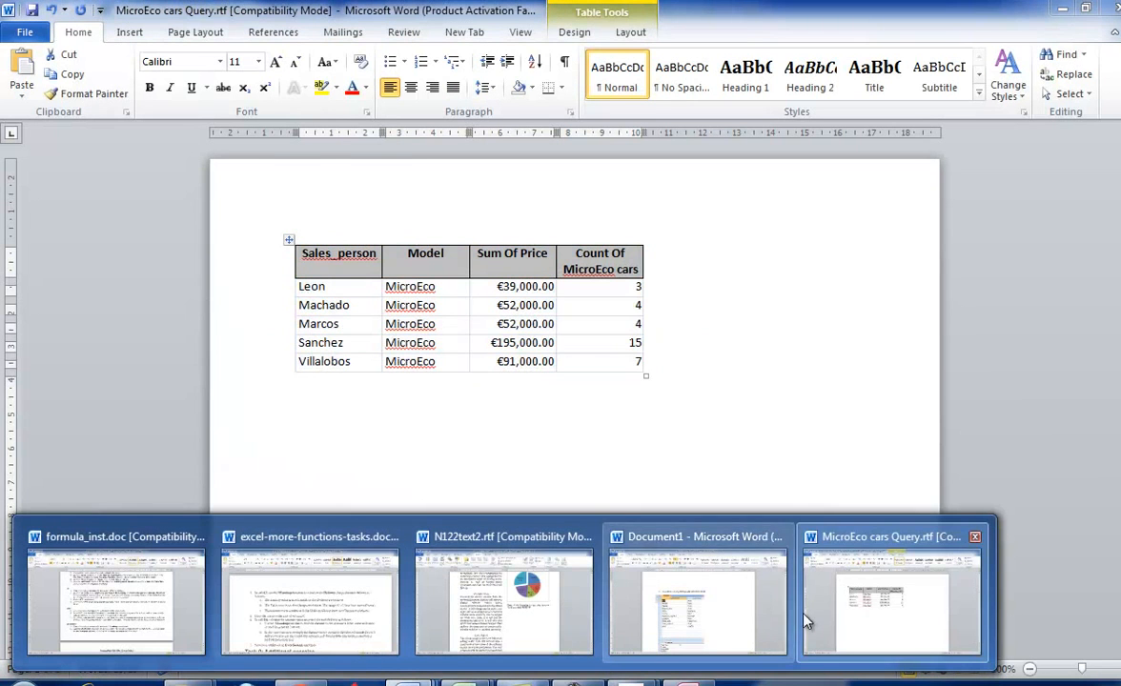
pyautogui.click(540, 559)
pyautogui.press('End')
pyautogui.press('Return')
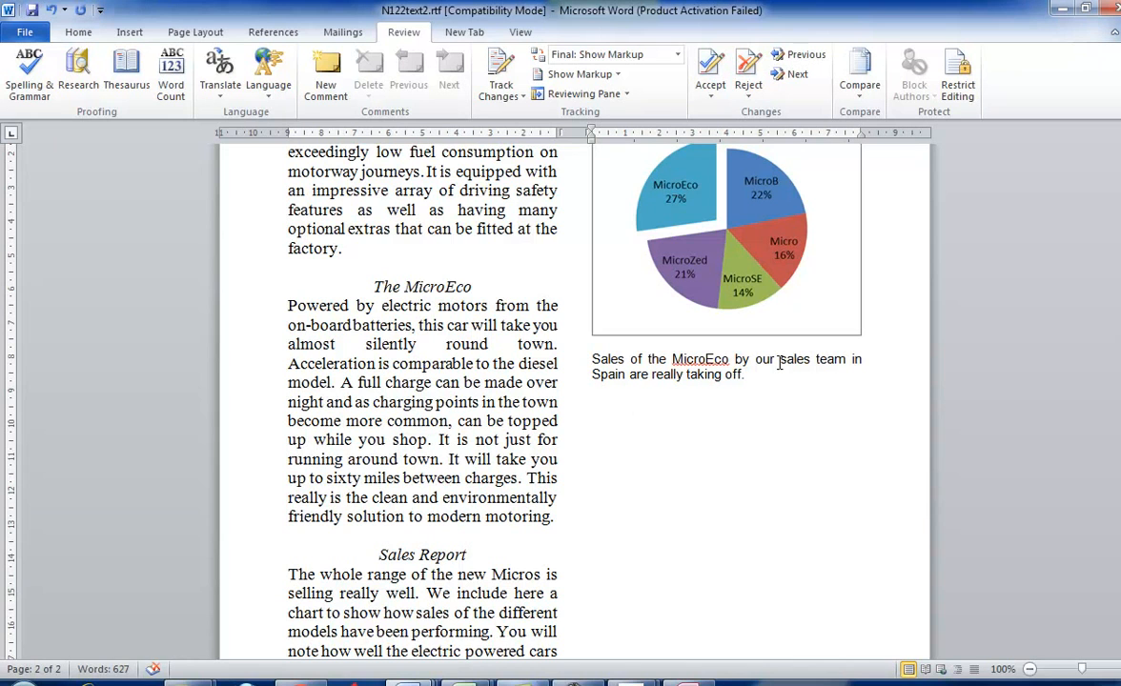
pyautogui.hotkey('ctrl', 'v')
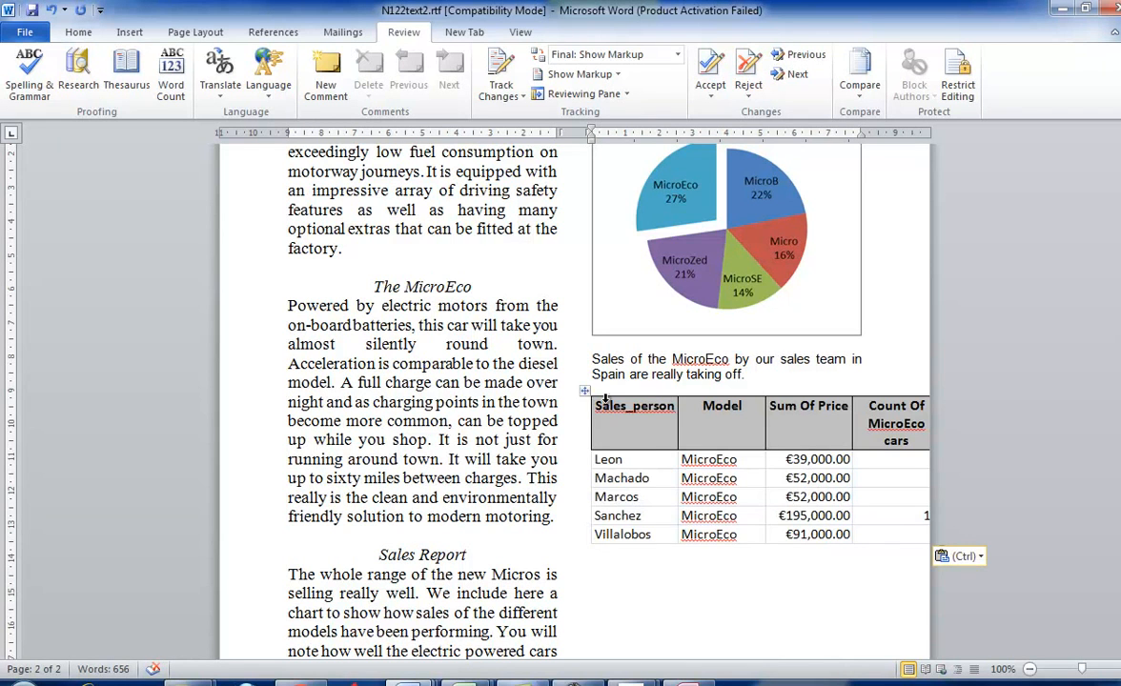
# - AutoFit the pasted MicroEco table so it fits the column width
pyautogui.rightClick(583, 396)
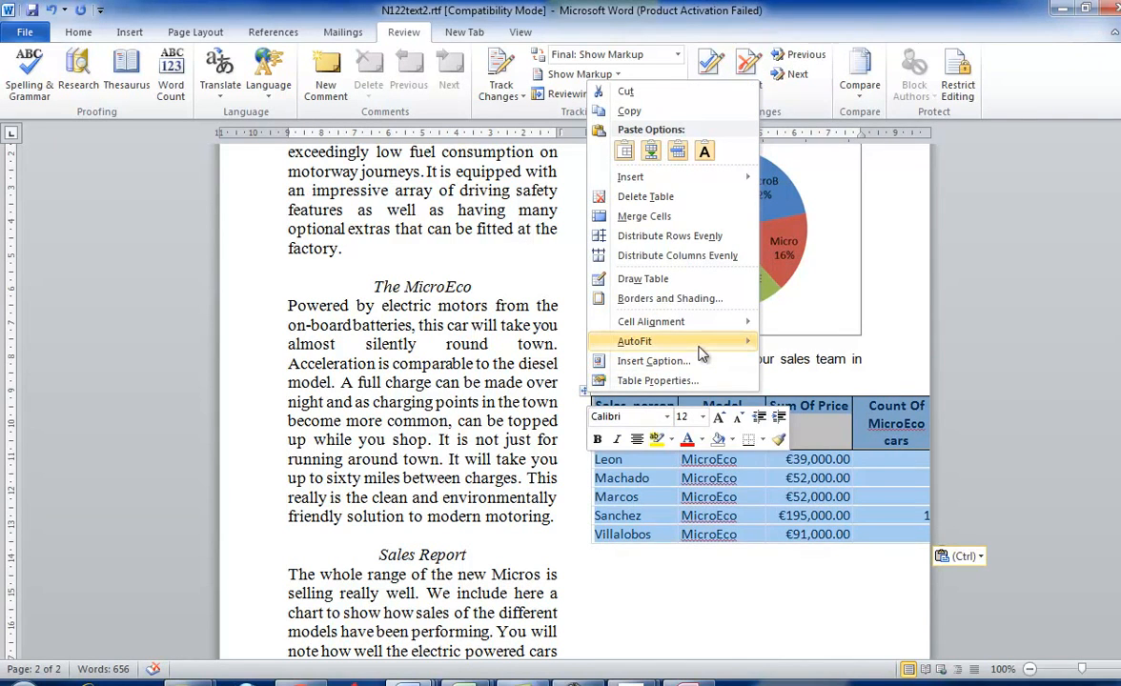
pyautogui.moveTo(717, 345)
pyautogui.click(831, 362)
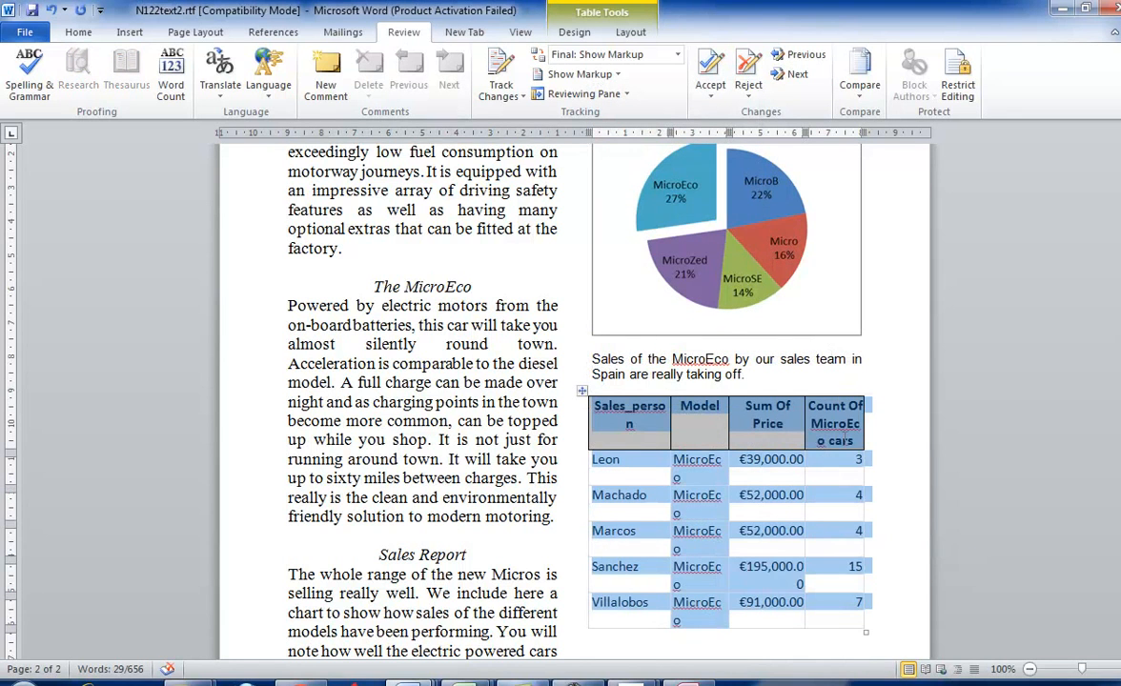
pyautogui.click(916, 500)
# - Review tasks 41 to 45 in the exam paper, especially the proof-reading requirements for spacing, tables and report placement, then return to Word
pyautogui.hotkey('alt', 'Tab')
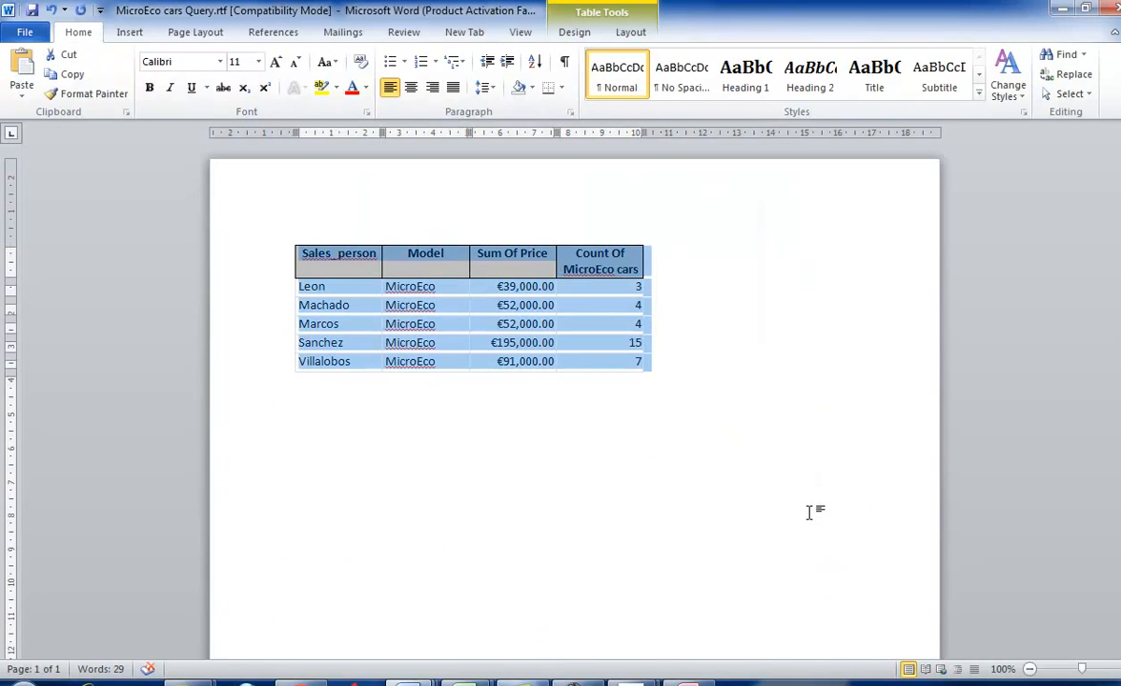
pyautogui.click(636, 682)
pyautogui.click(575, 617)
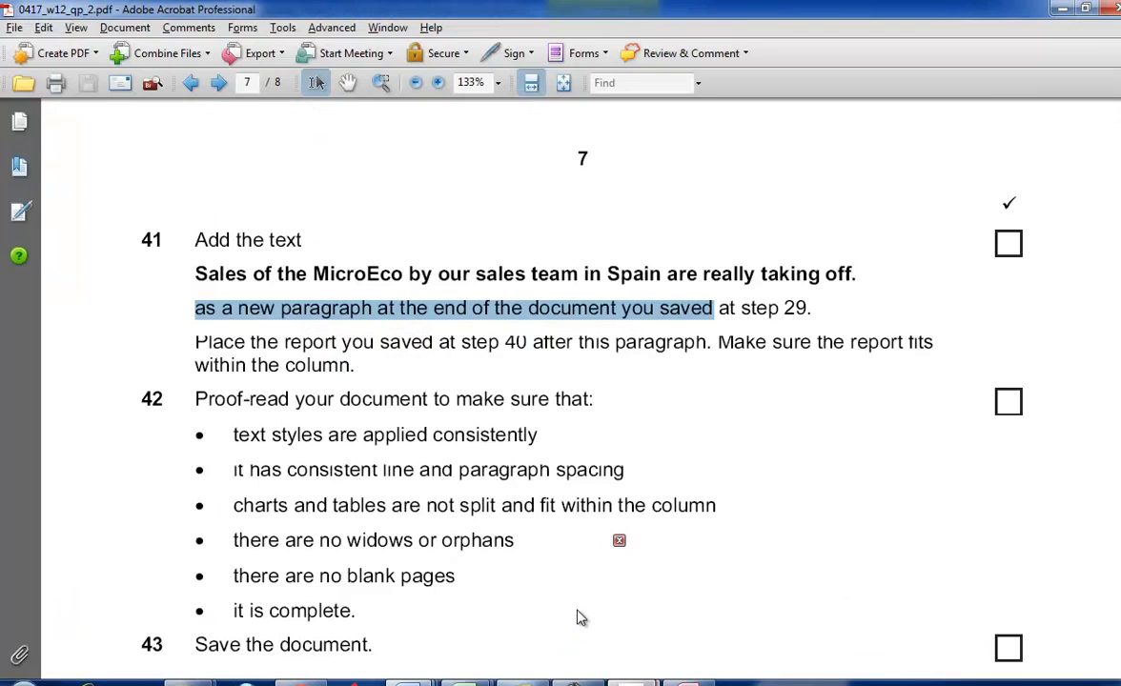
pyautogui.scroll(-3, 675, 445)
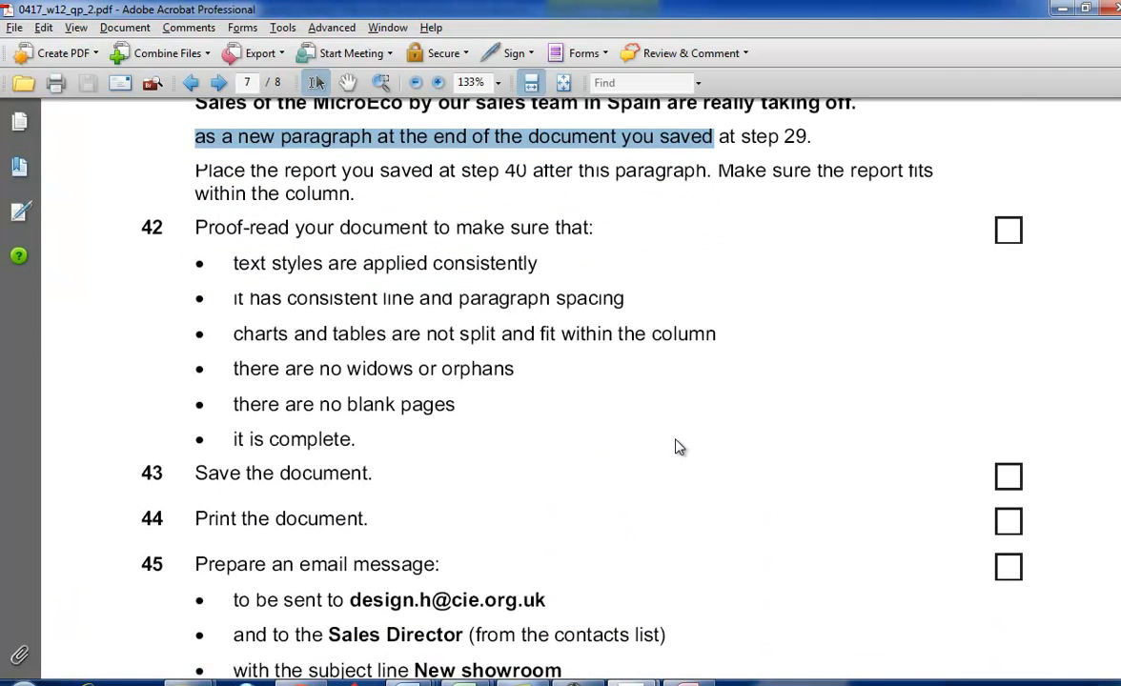
pyautogui.scroll(1, 676, 445)
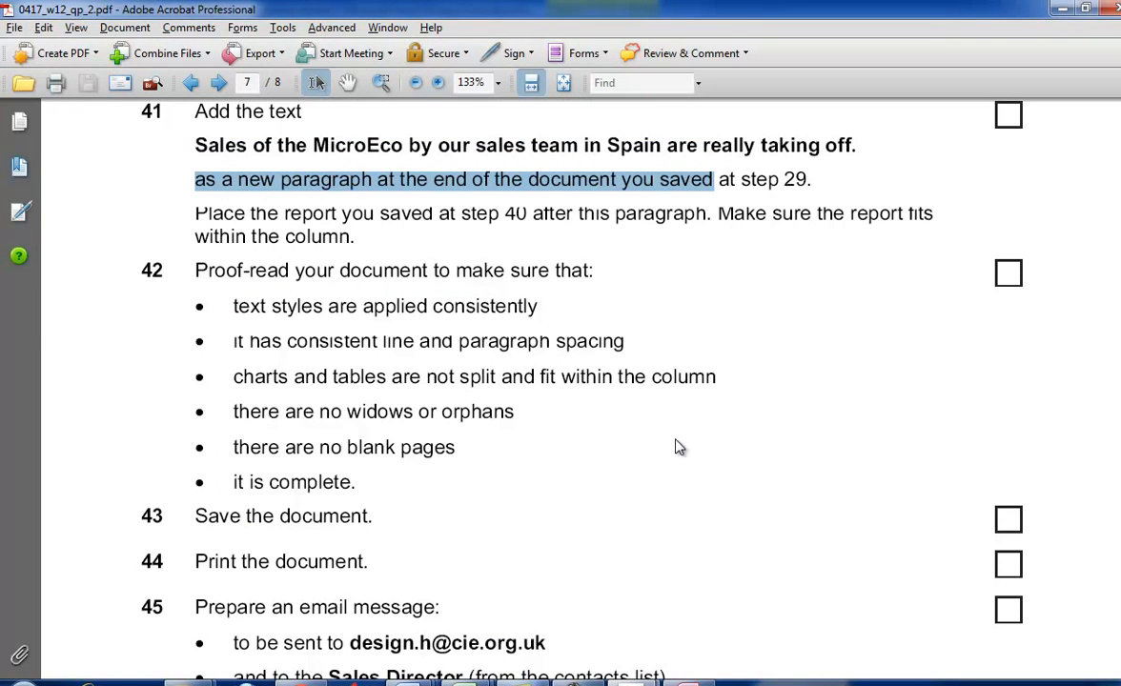
pyautogui.scroll(-1, 678, 446)
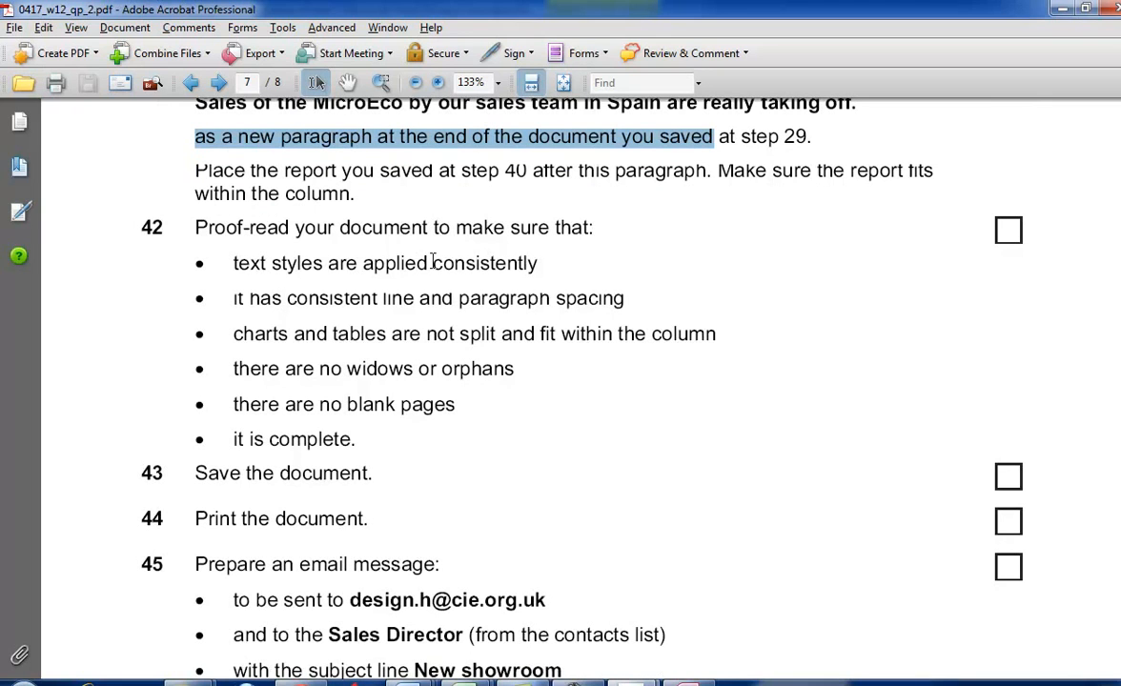
pyautogui.moveTo(229, 301); pyautogui.dragTo(625, 299)
pyautogui.moveTo(332, 332); pyautogui.dragTo(646, 333)
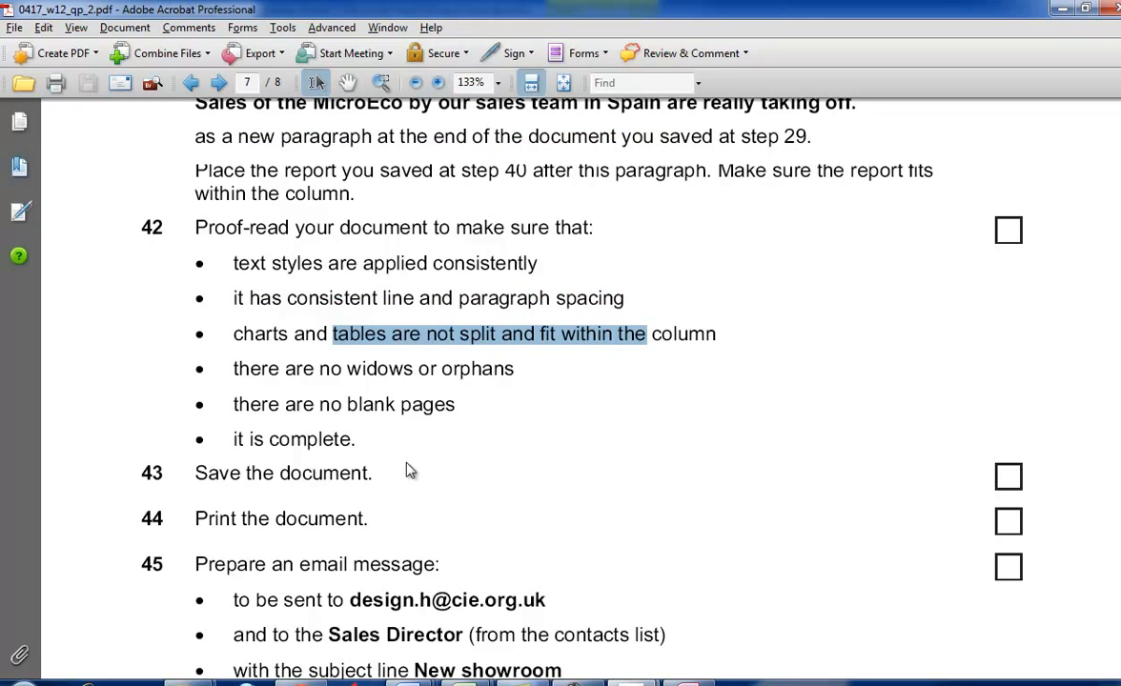
pyautogui.scroll(-2, 408, 469)
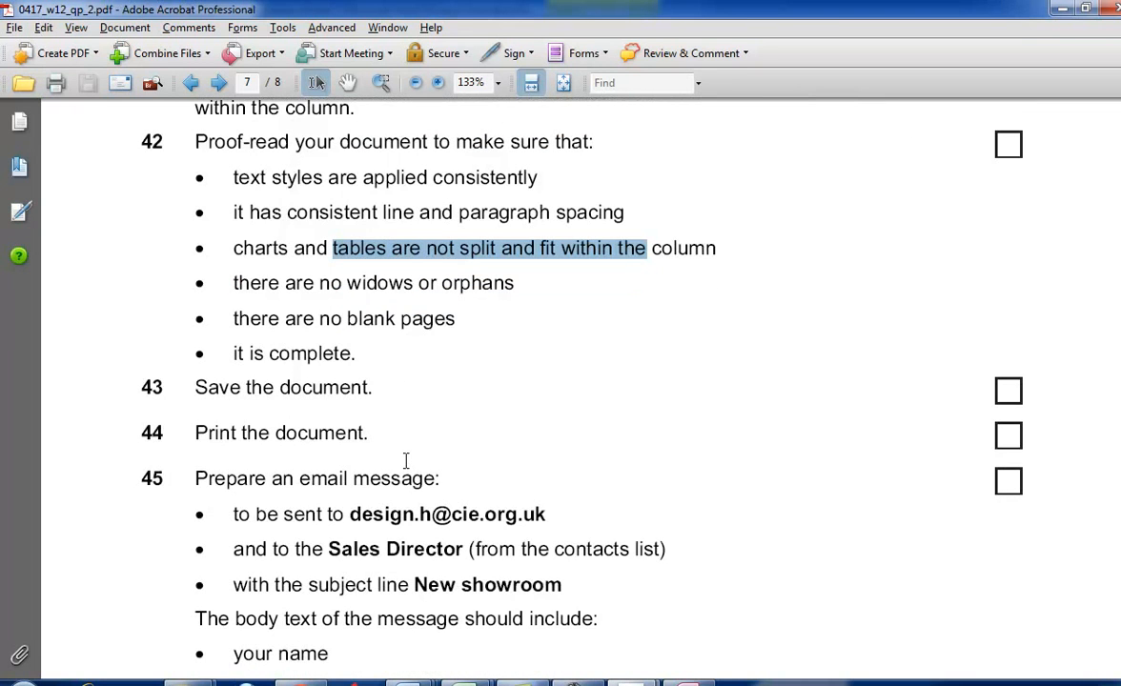
pyautogui.scroll(5, 406, 461)
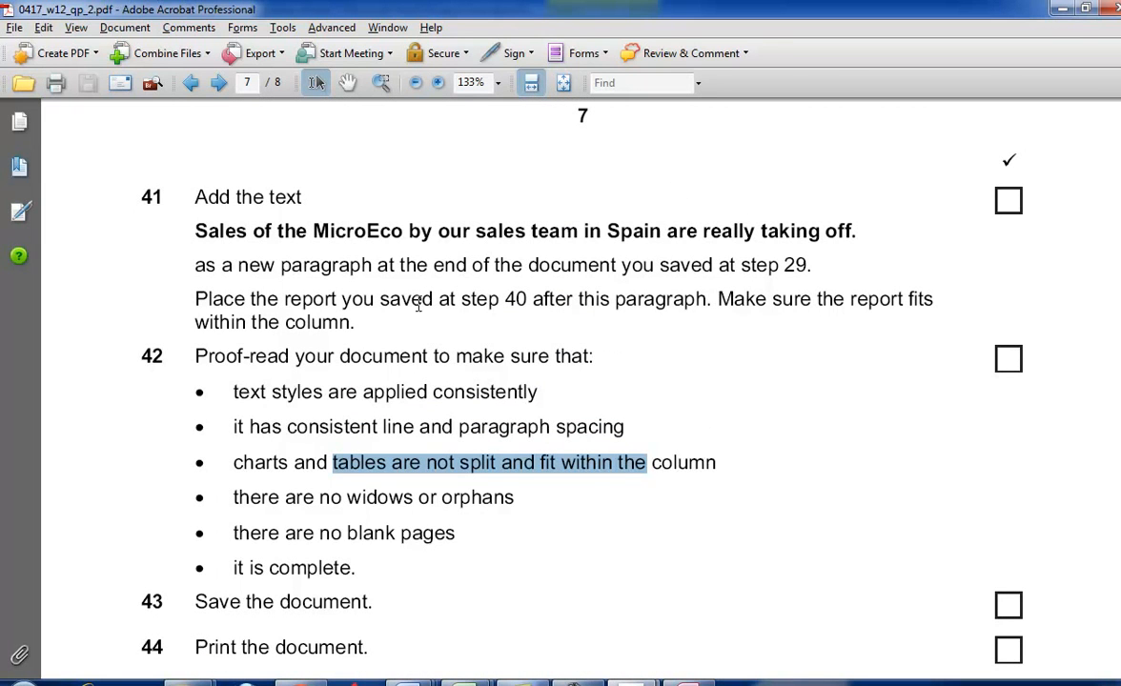
pyautogui.moveTo(380, 299); pyautogui.dragTo(499, 299)
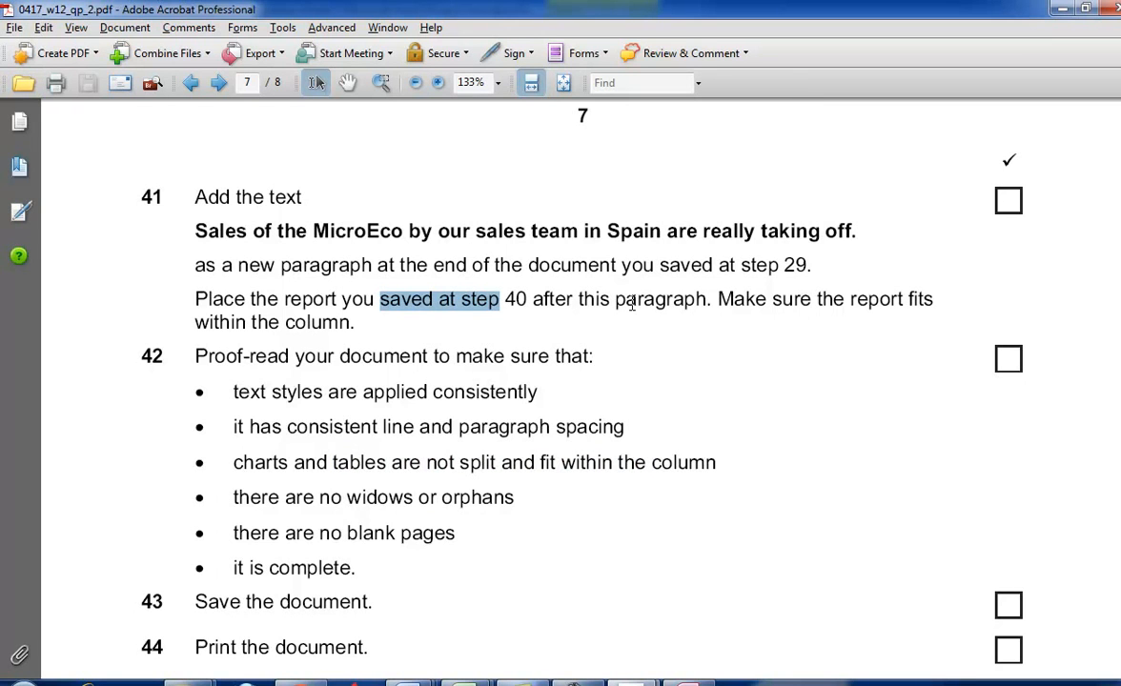
pyautogui.hotkey('alt', 'Tab')
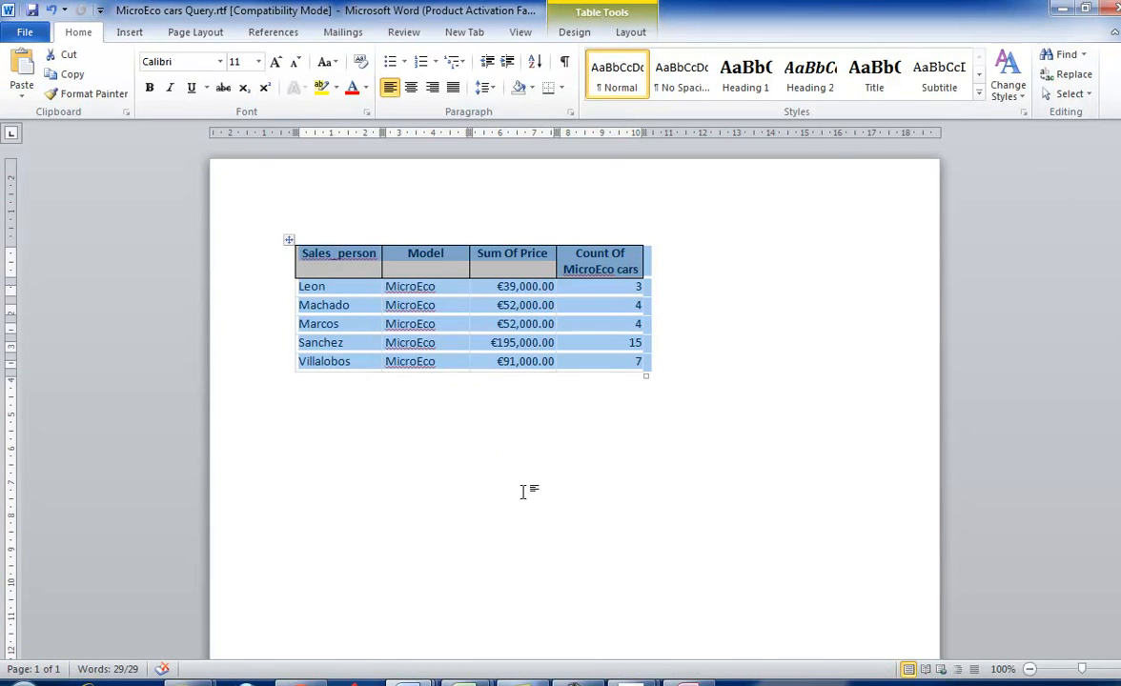
# - Switch to the exam paper in Adobe Acrobat and review task 39's requirements for the MicroEco report on Madrid sales
pyautogui.moveTo(631, 681)
pyautogui.click(530, 580)
pyautogui.scroll(10, 591, 429)
pyautogui.scroll(1, 548, 395)
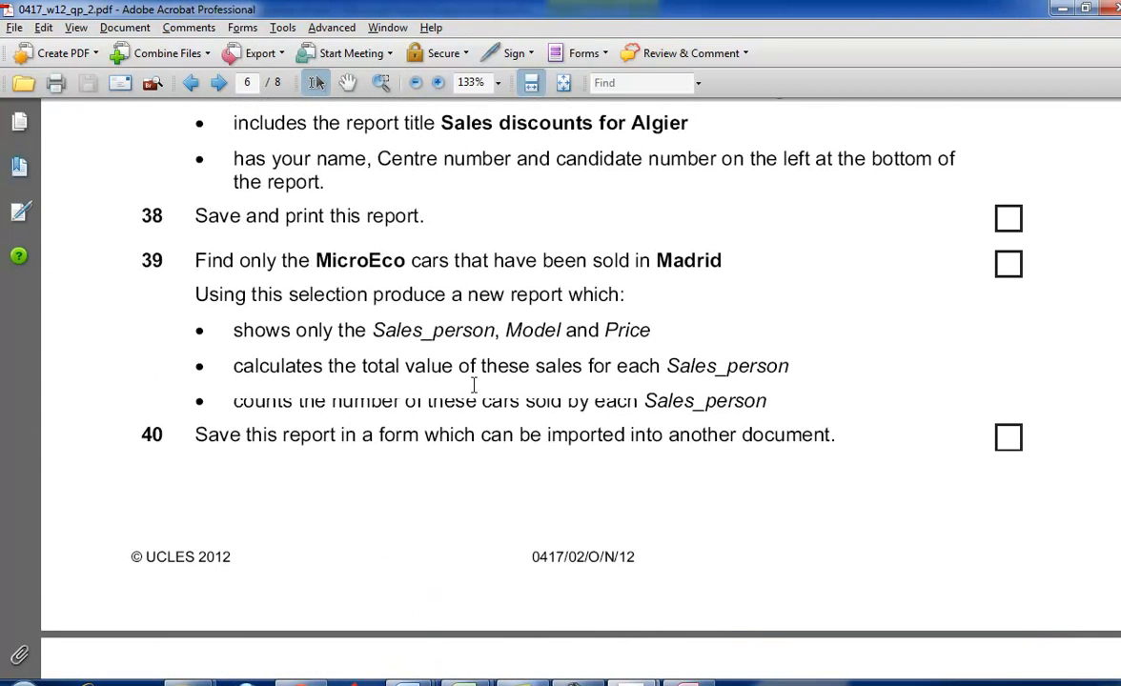
pyautogui.moveTo(251, 295); pyautogui.dragTo(448, 298)
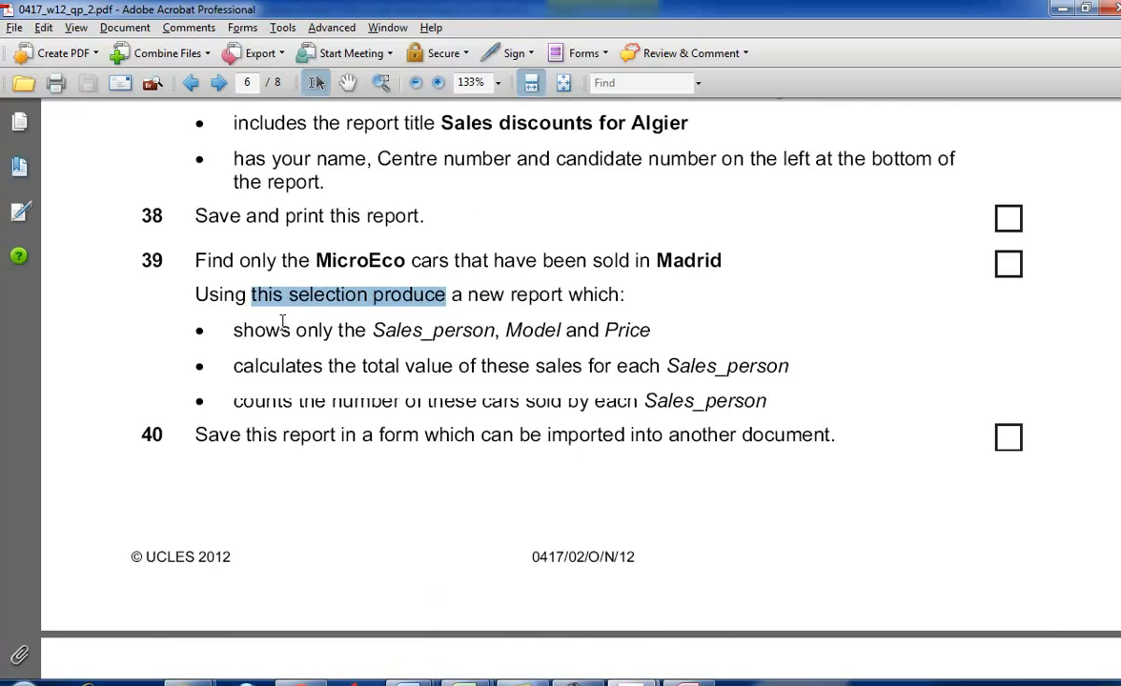
pyautogui.moveTo(383, 329); pyautogui.dragTo(458, 338)
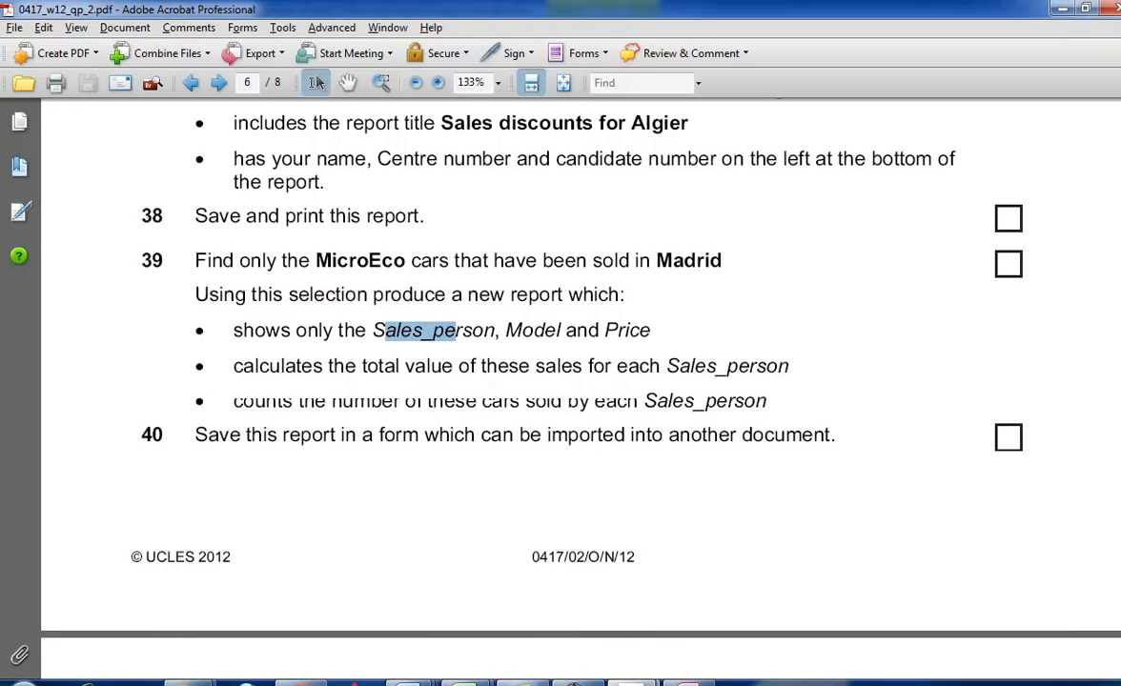
# - Close MicroEco cars Query.rtf in Word and bring N122text2.rtf to the front
pyautogui.moveTo(520, 682)
pyautogui.click(838, 591)
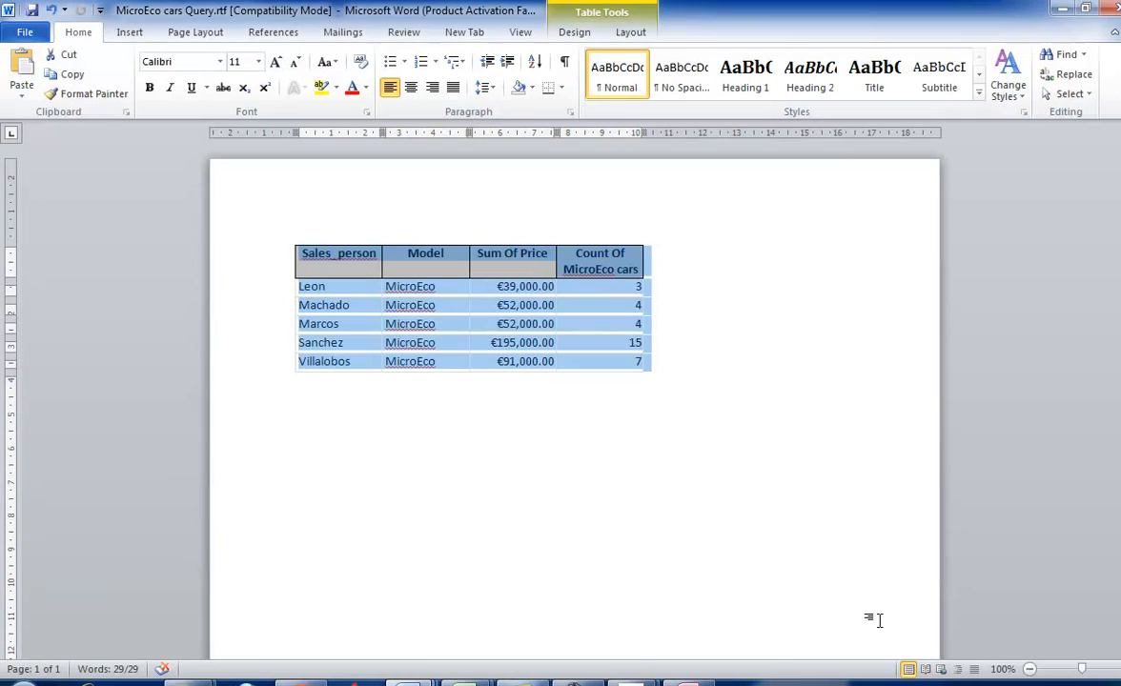
pyautogui.click(1106, 8)
pyautogui.click(570, 369)
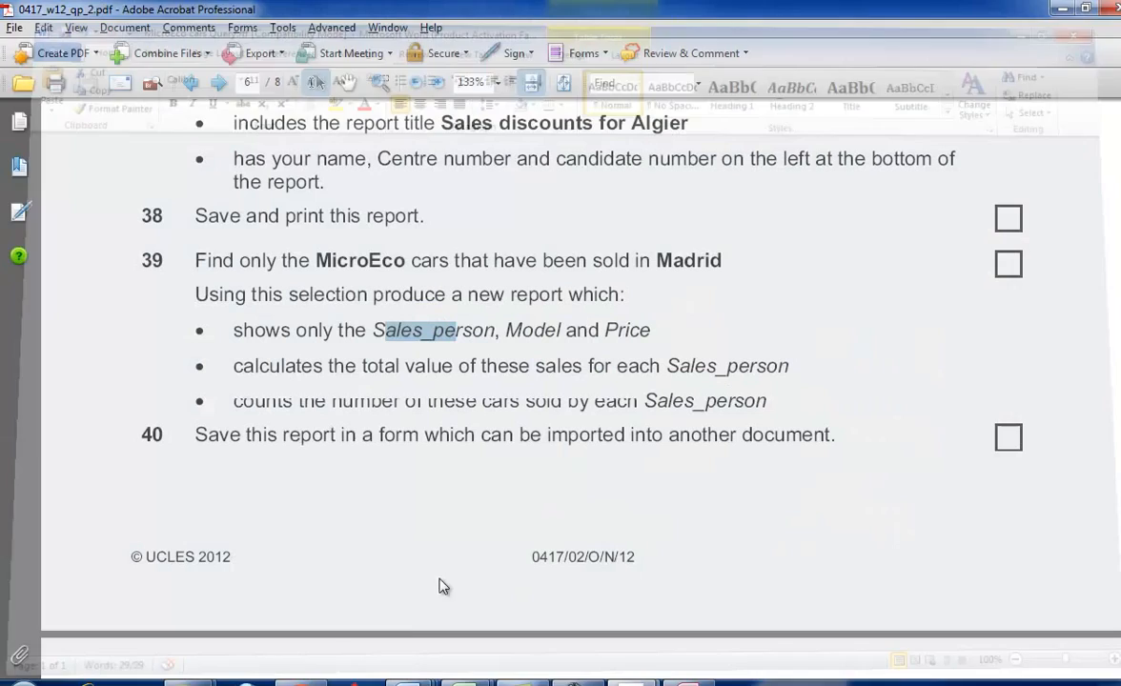
pyautogui.moveTo(519, 682)
pyautogui.click(580, 593)
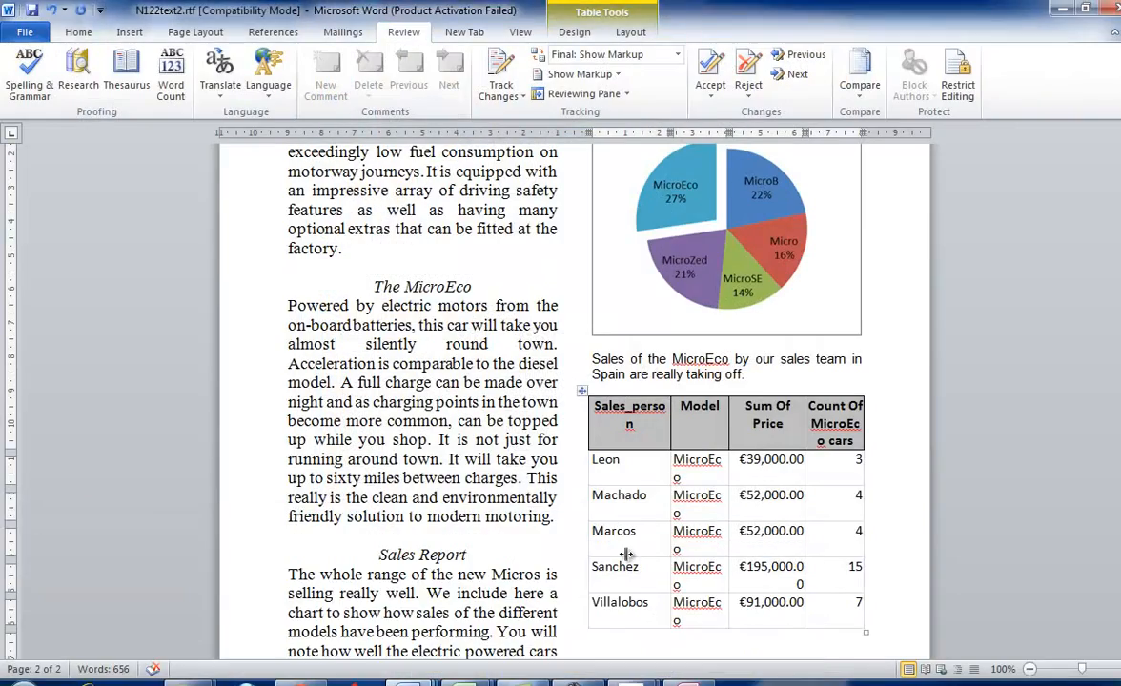
# - Compare the MicroEco table's columns and headings in N122text2.rtf with the field, total and count requirements of task 39 in the exam paper
pyautogui.hotkey('alt', 'Tab')
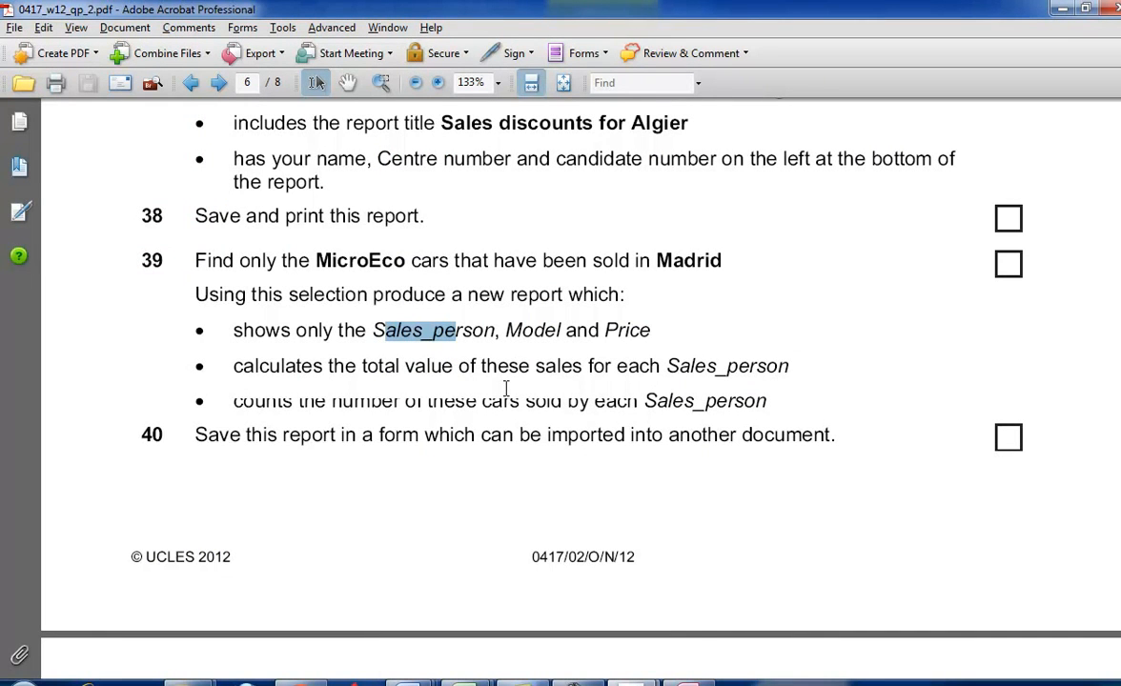
pyautogui.hotkey('alt', 'Tab')
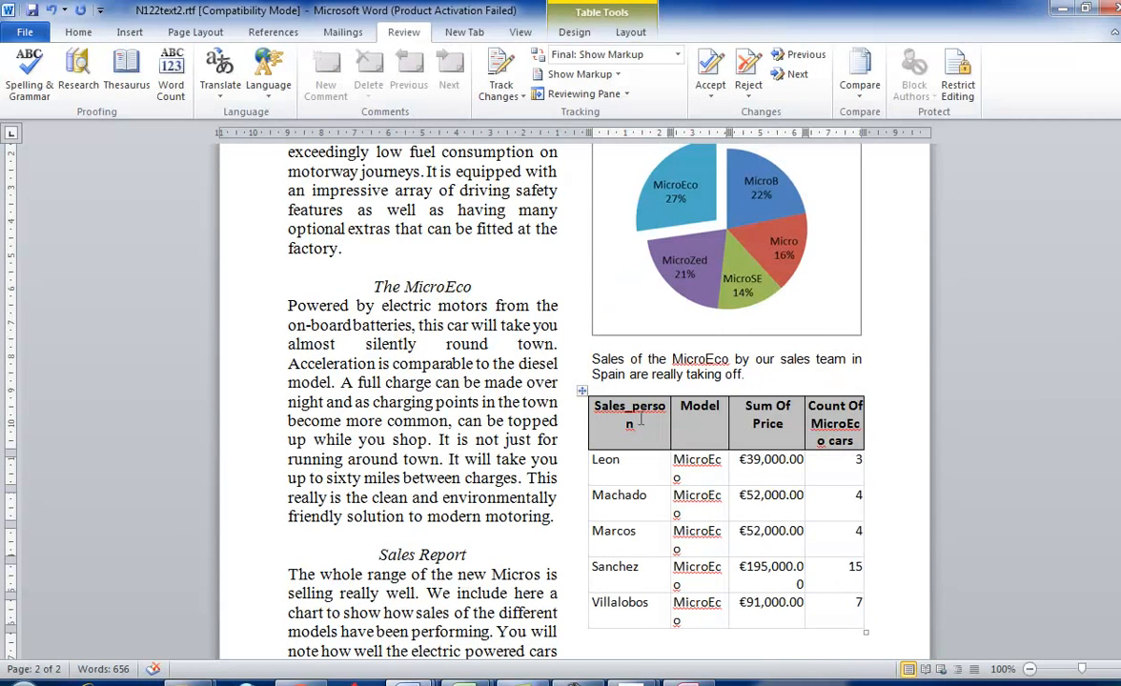
pyautogui.hotkey('alt', 'Tab')
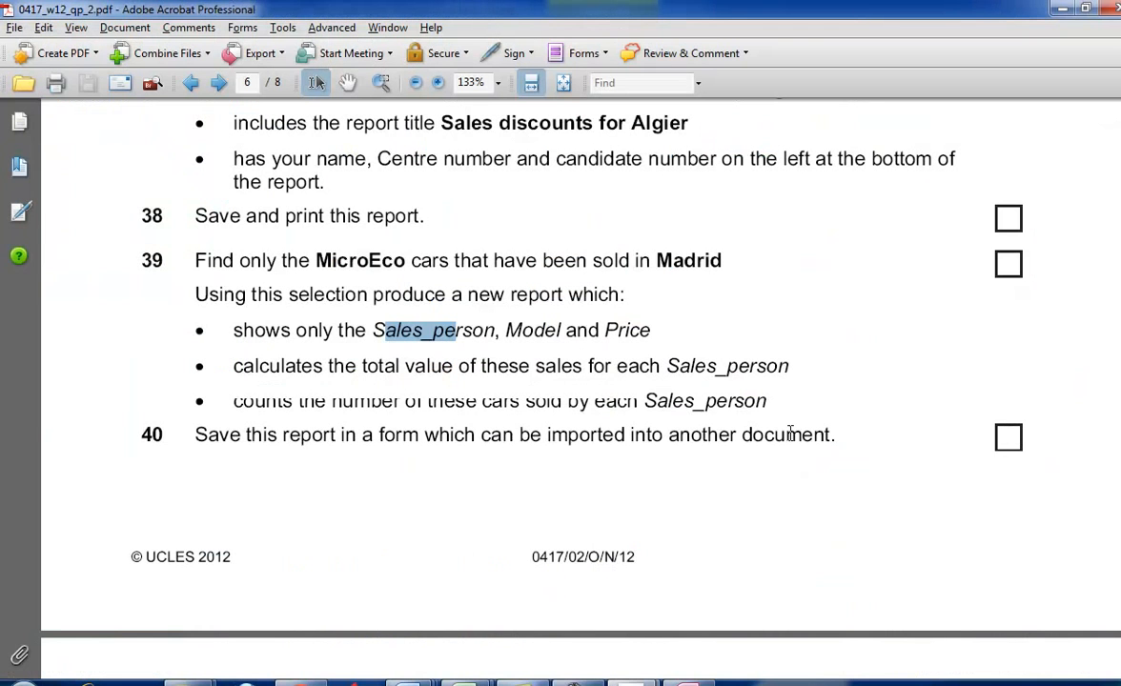
pyautogui.moveTo(234, 401); pyautogui.dragTo(560, 401)
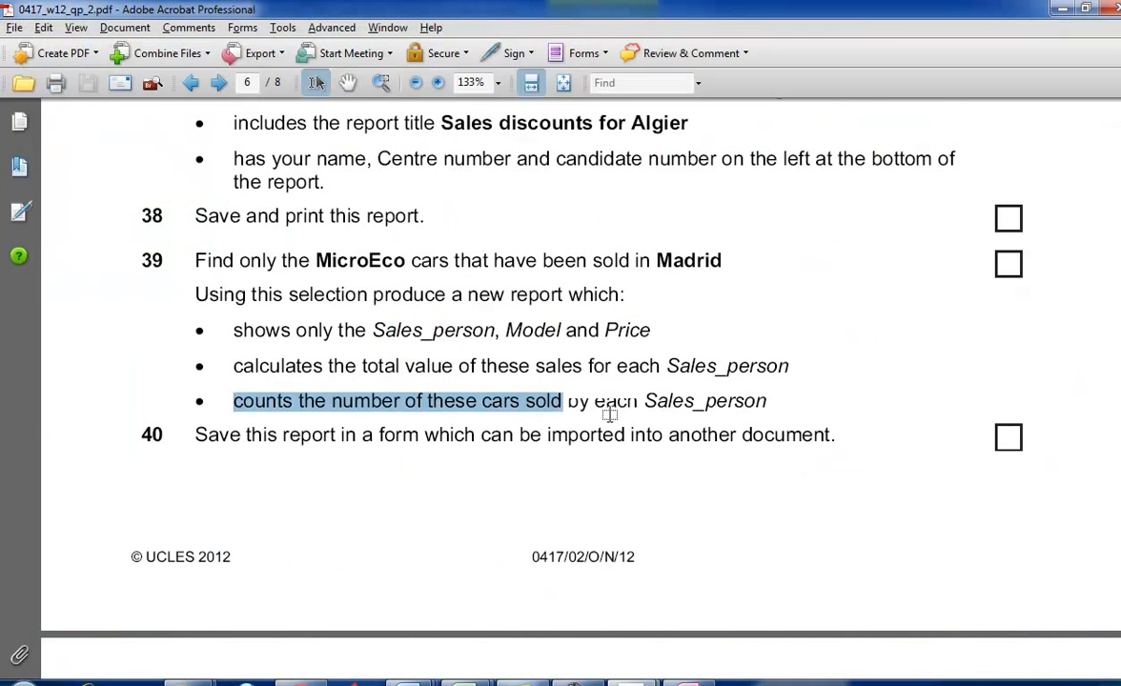
pyautogui.hotkey('alt', 'Tab')
pyautogui.click(855, 438)
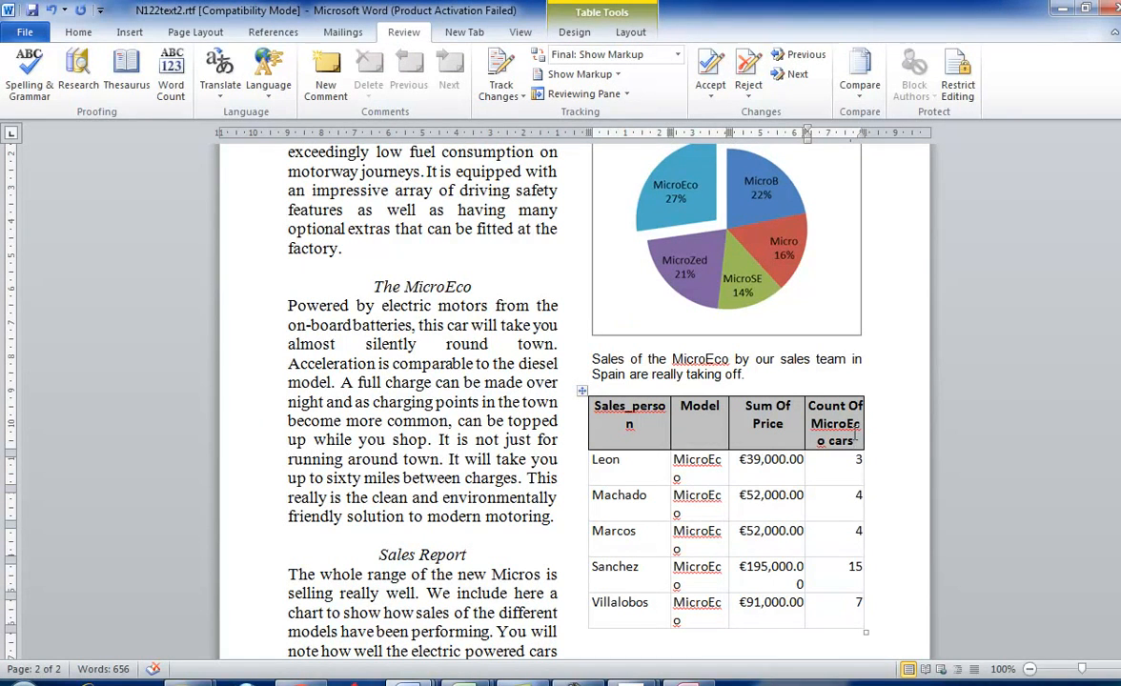
pyautogui.hotkey('alt', 'Tab')
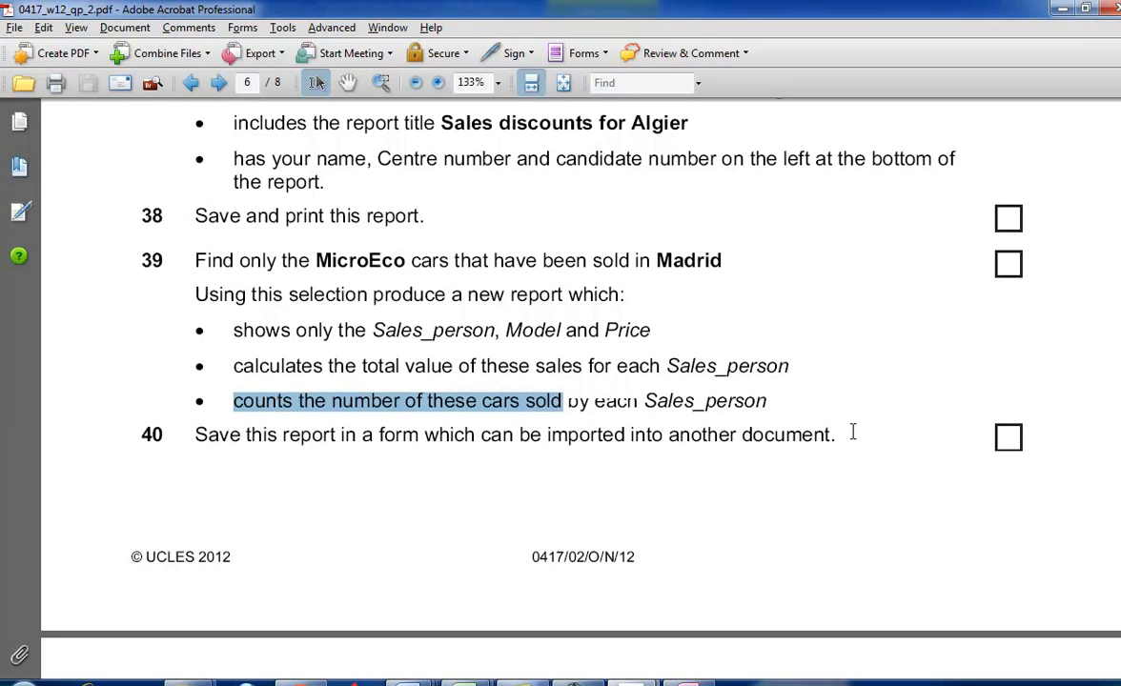
pyautogui.hotkey('alt', 'Tab')
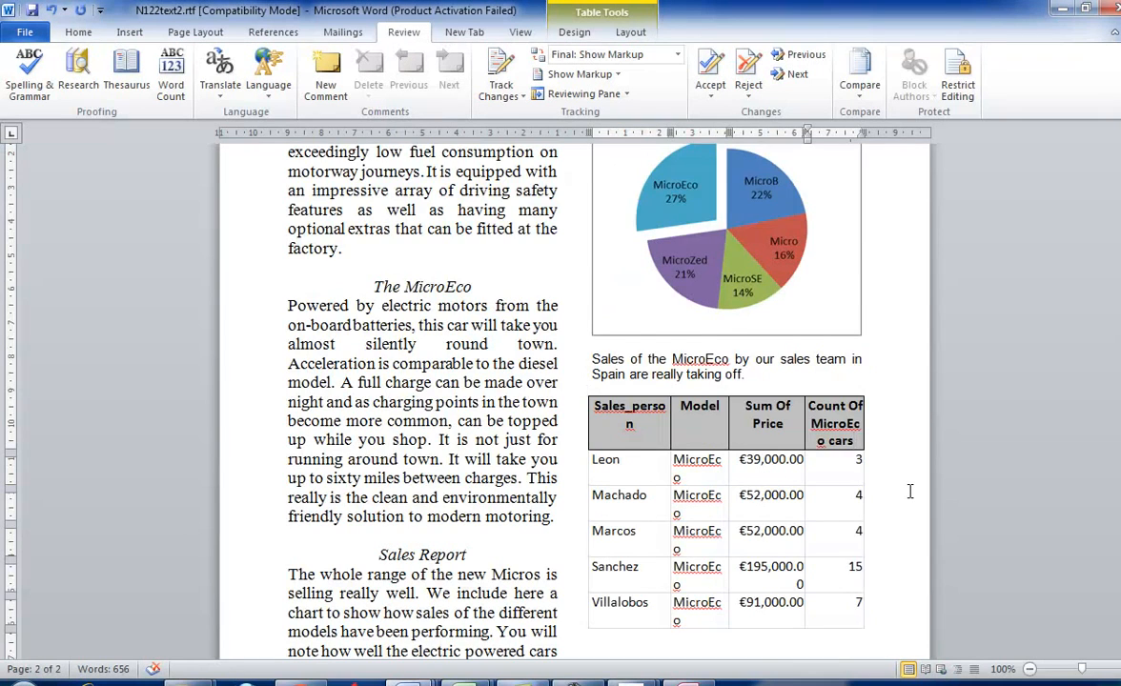
pyautogui.scroll(-1, 910, 491)
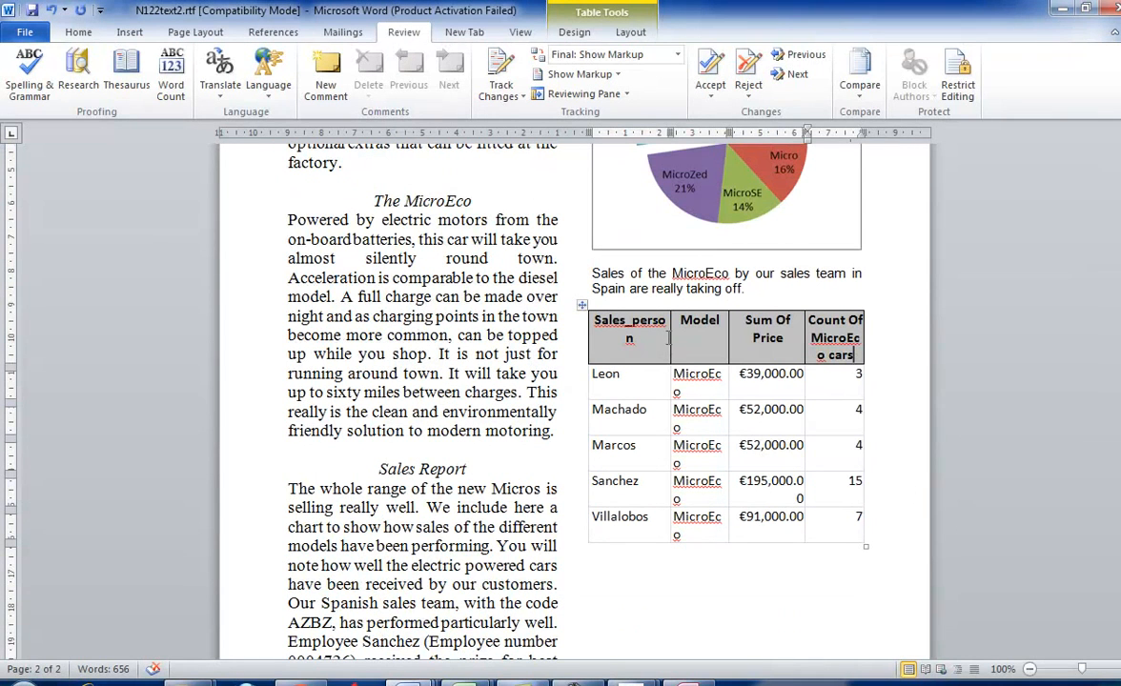
pyautogui.click(642, 337)
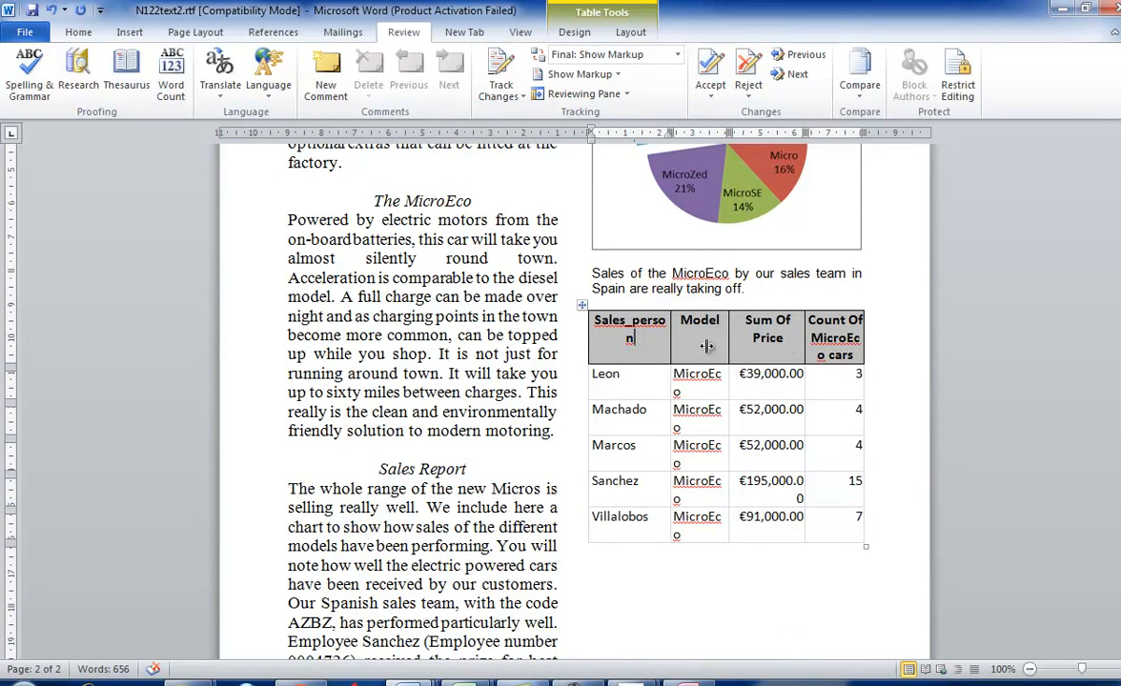
pyautogui.click(787, 348)
pyautogui.scroll(-1, 890, 408)
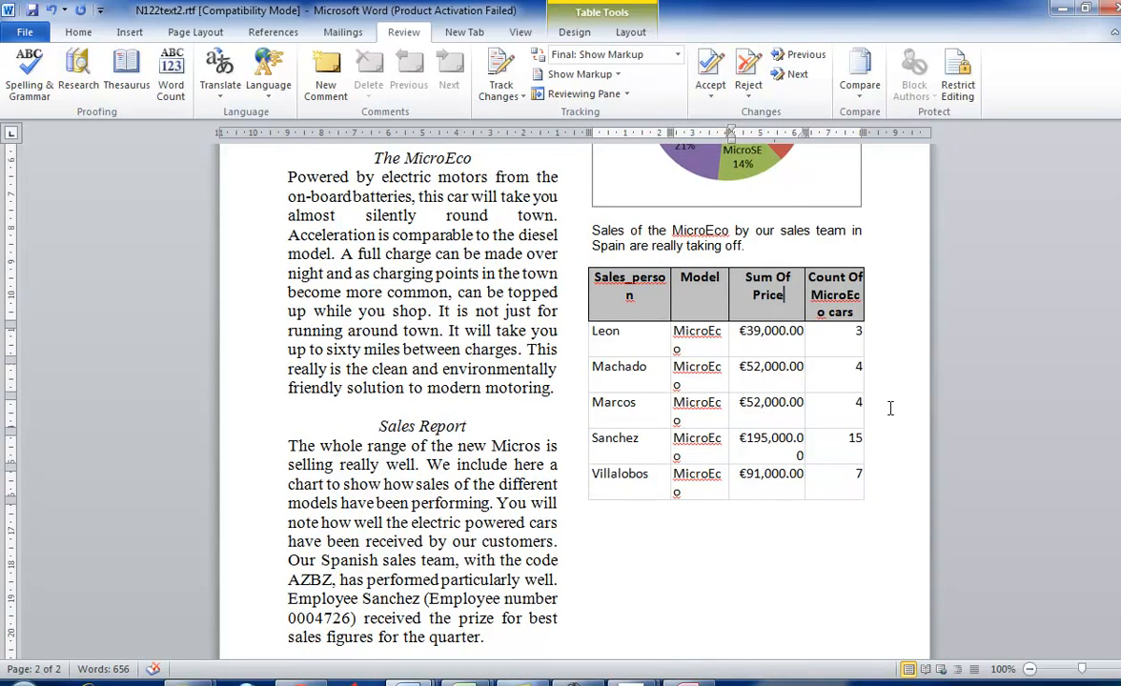
# - Check the database extract criteria in the mark scheme 0417_w12_ms_2.pdf, then return to N122text2.rtf in Word
pyautogui.click(575, 684)
pyautogui.click(1048, 628)
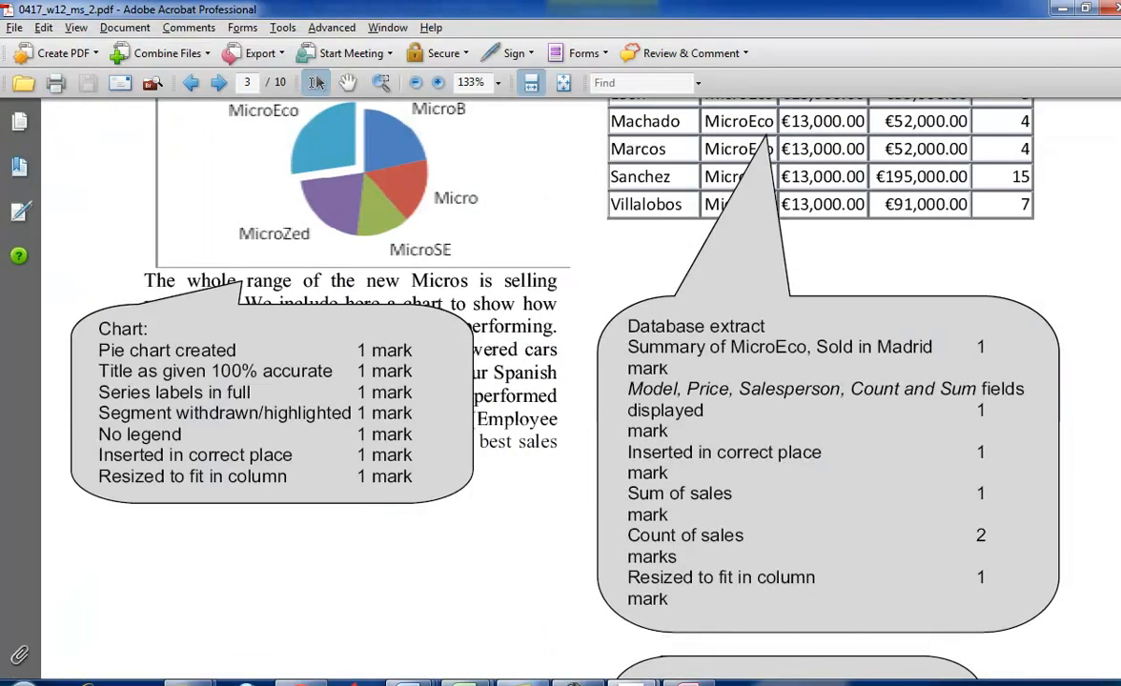
pyautogui.moveTo(410, 679)
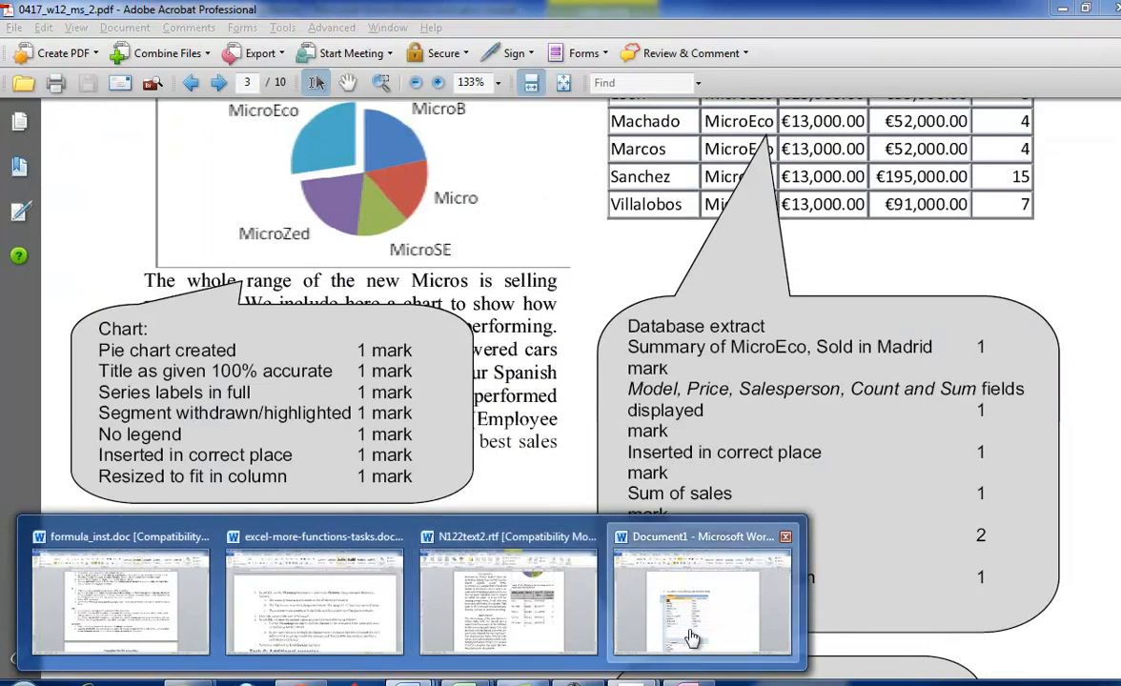
pyautogui.click(674, 651)
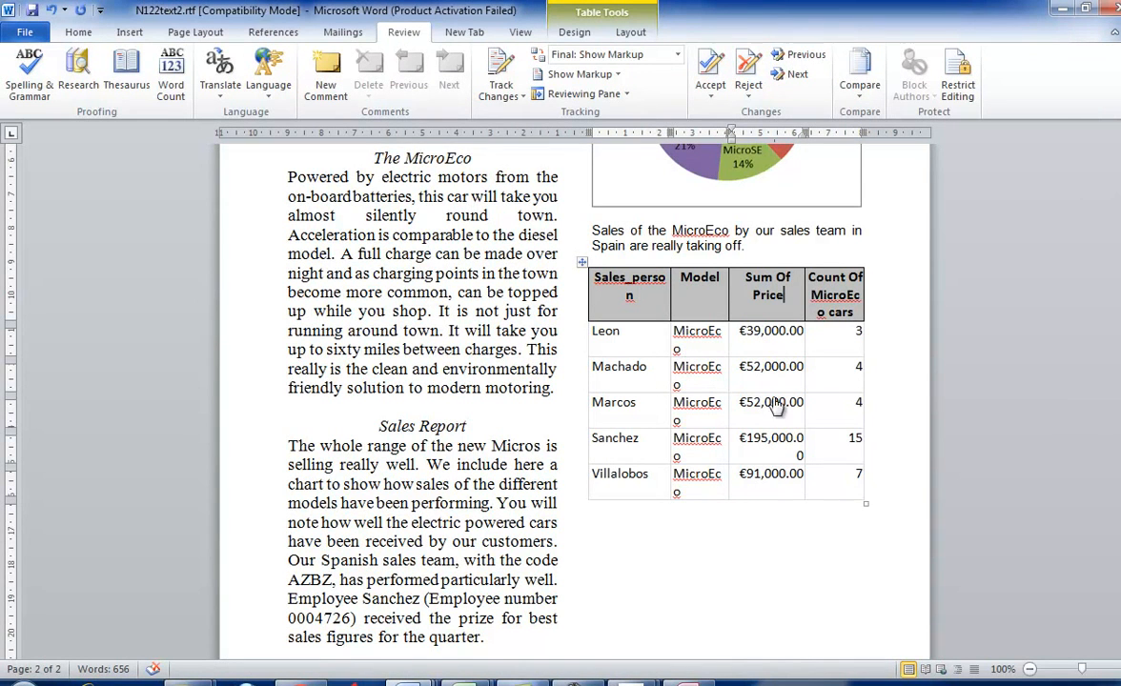
# - Set the font size of the whole MicroEco salesperson table to 10
pyautogui.scroll(6, 805, 457)
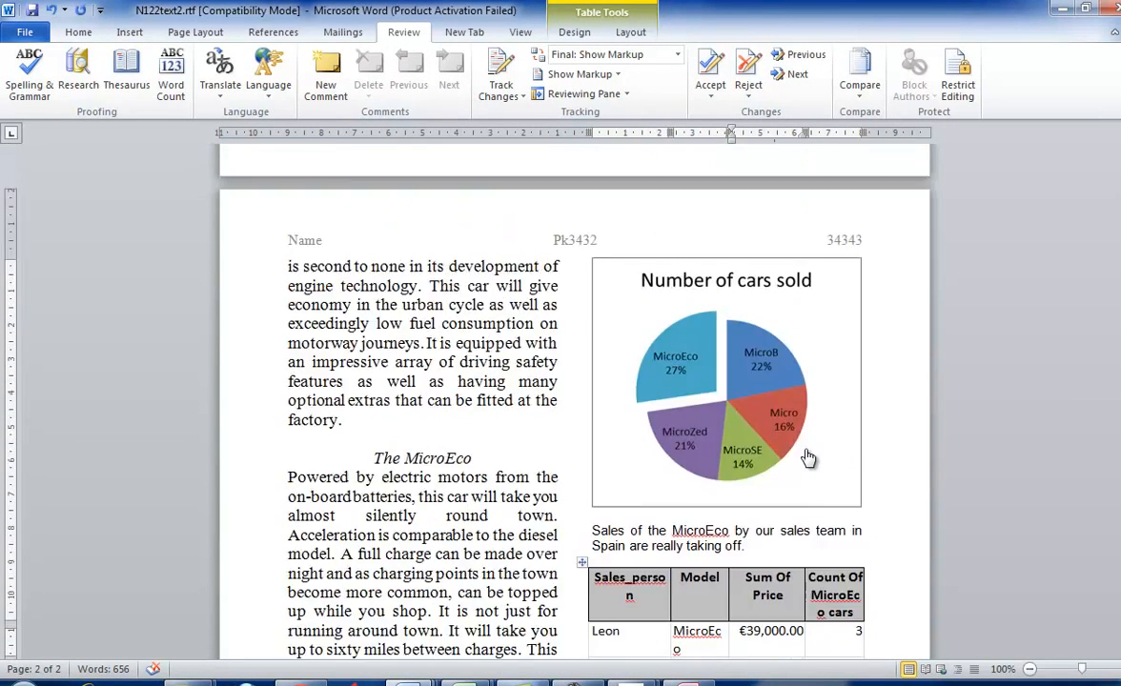
pyautogui.scroll(-5, 805, 457)
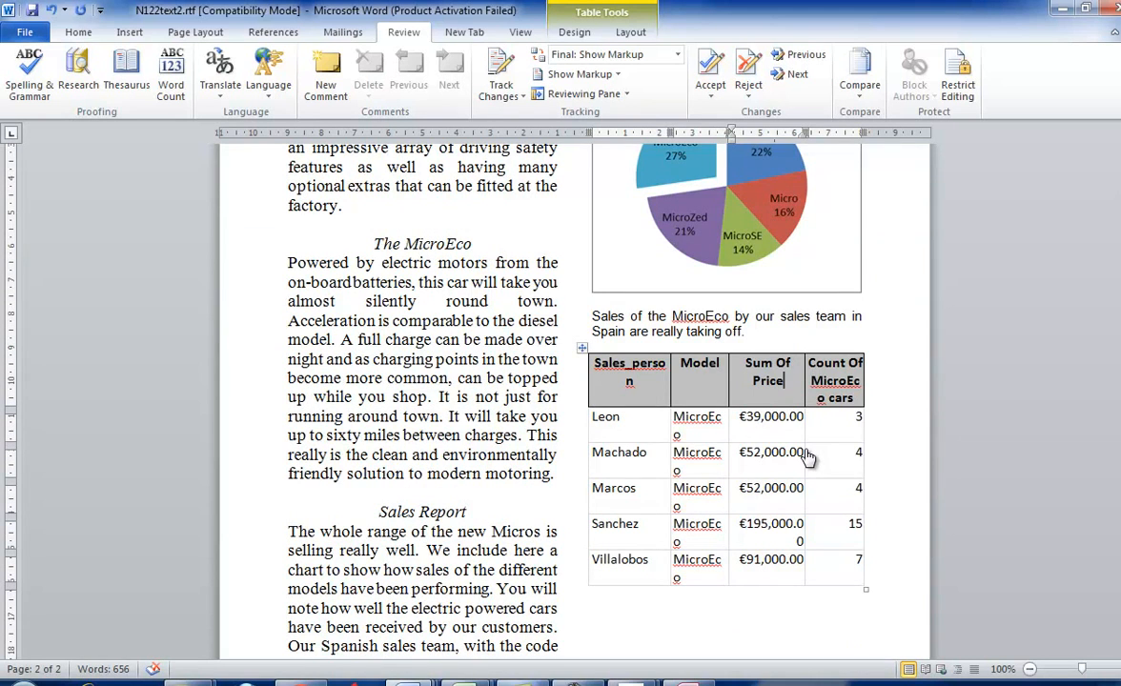
pyautogui.moveTo(855, 560)
pyautogui.mouseDown()
pyautogui.moveTo(762, 561)
pyautogui.moveTo(571, 399)
pyautogui.moveTo(610, 365)
pyautogui.mouseUp()
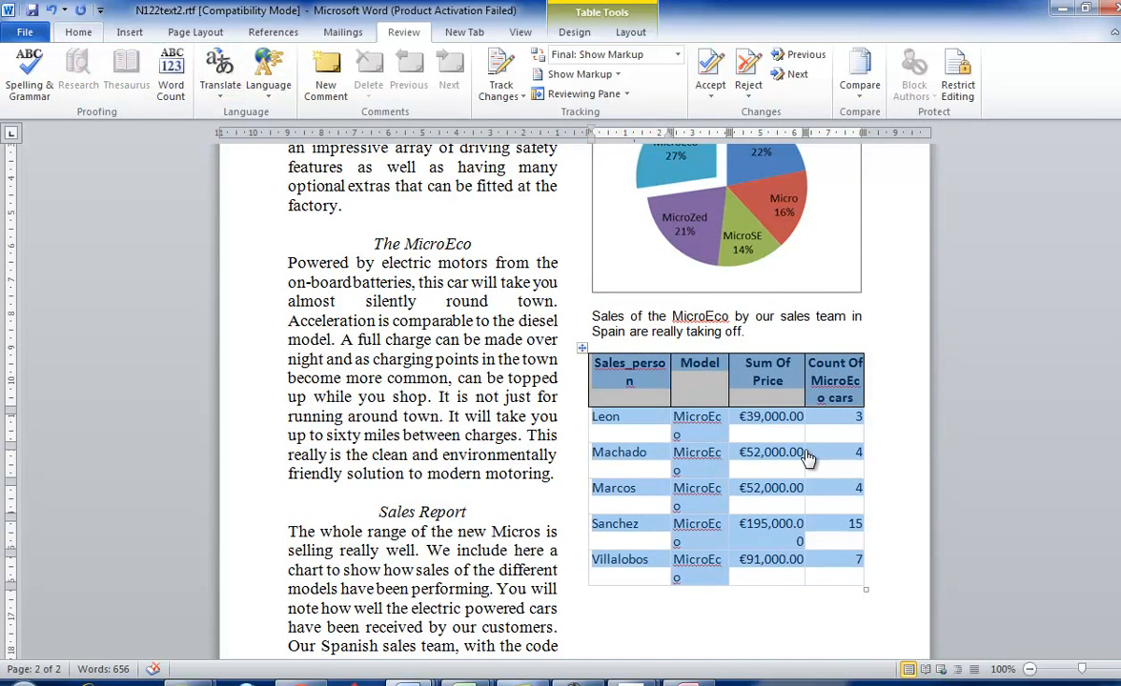
pyautogui.click(78, 33)
pyautogui.click(259, 62)
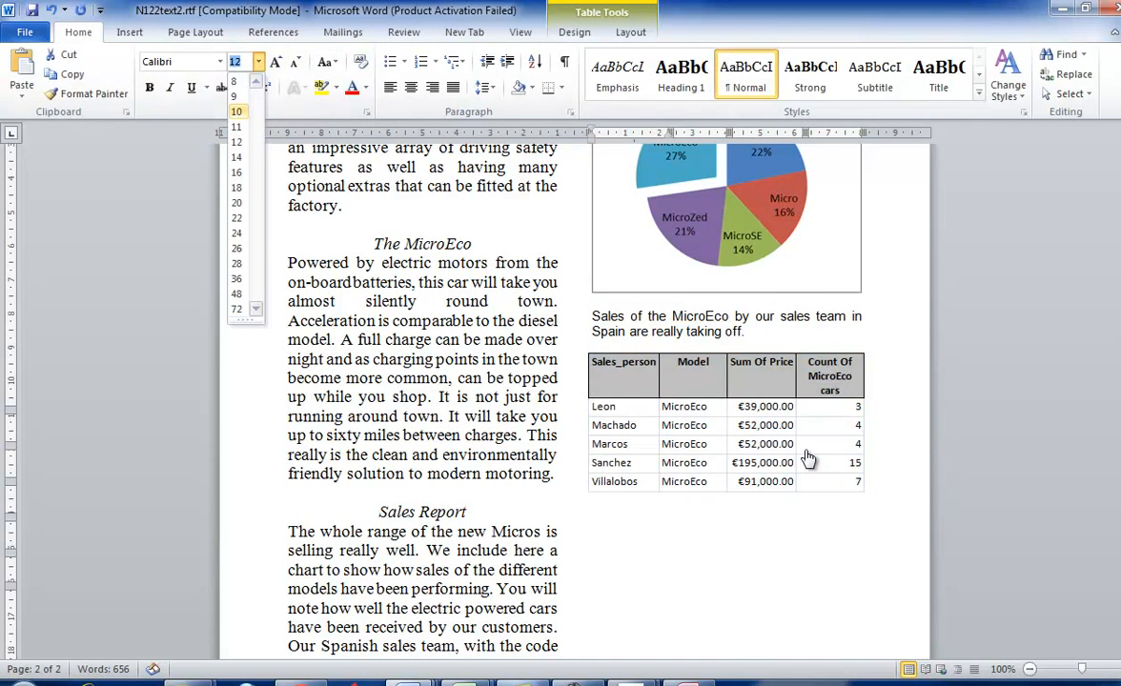
pyautogui.click(236, 112)
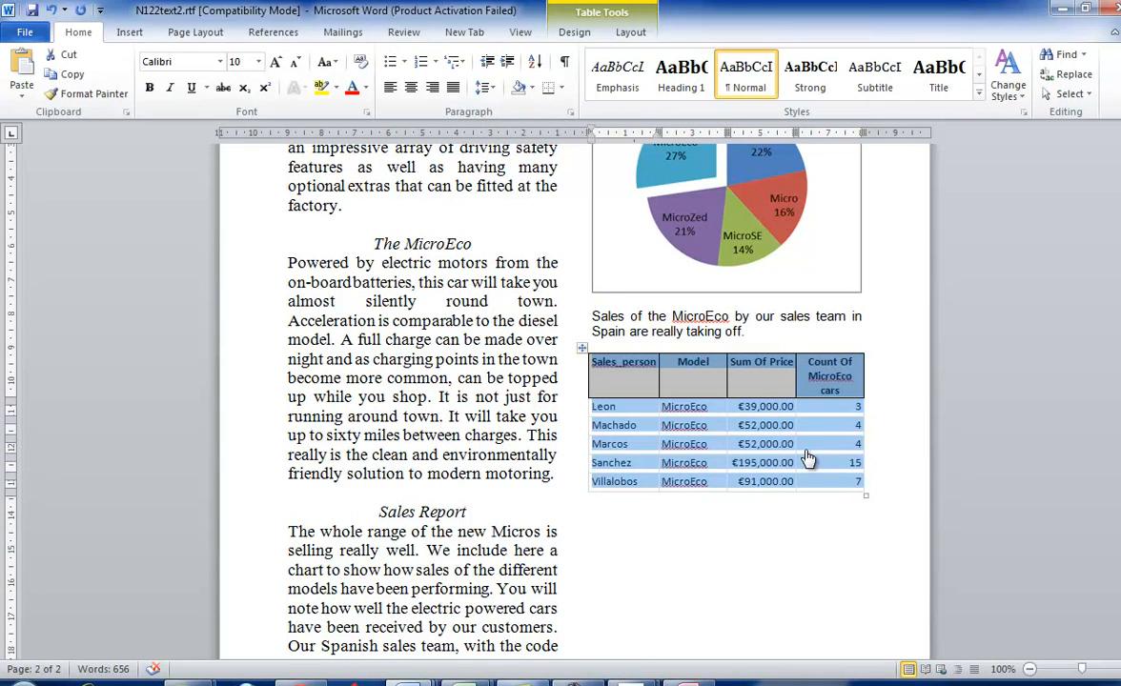
pyautogui.click(806, 519)
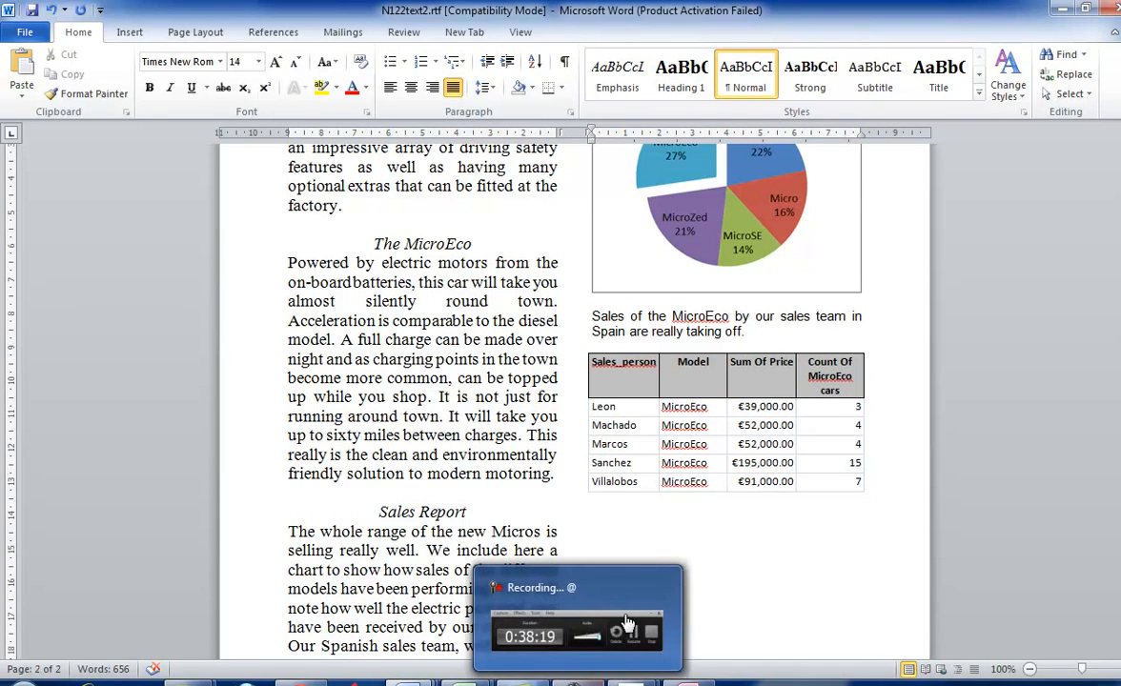
# - Switch to the exam paper and read tasks 42 to 50, covering proof-reading, saving, the email and the evidence document, through to page 8
pyautogui.click(558, 610)
pyautogui.scroll(-8, 477, 591)
pyautogui.scroll(-12, 545, 569)
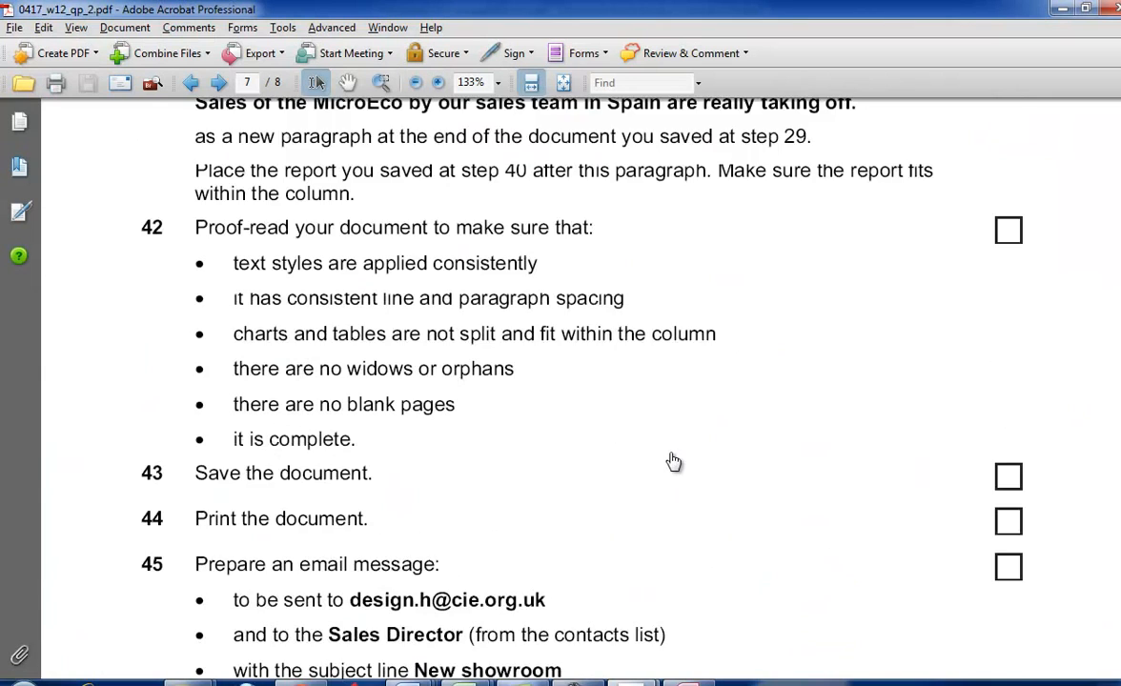
pyautogui.scroll(-1, 845, 497)
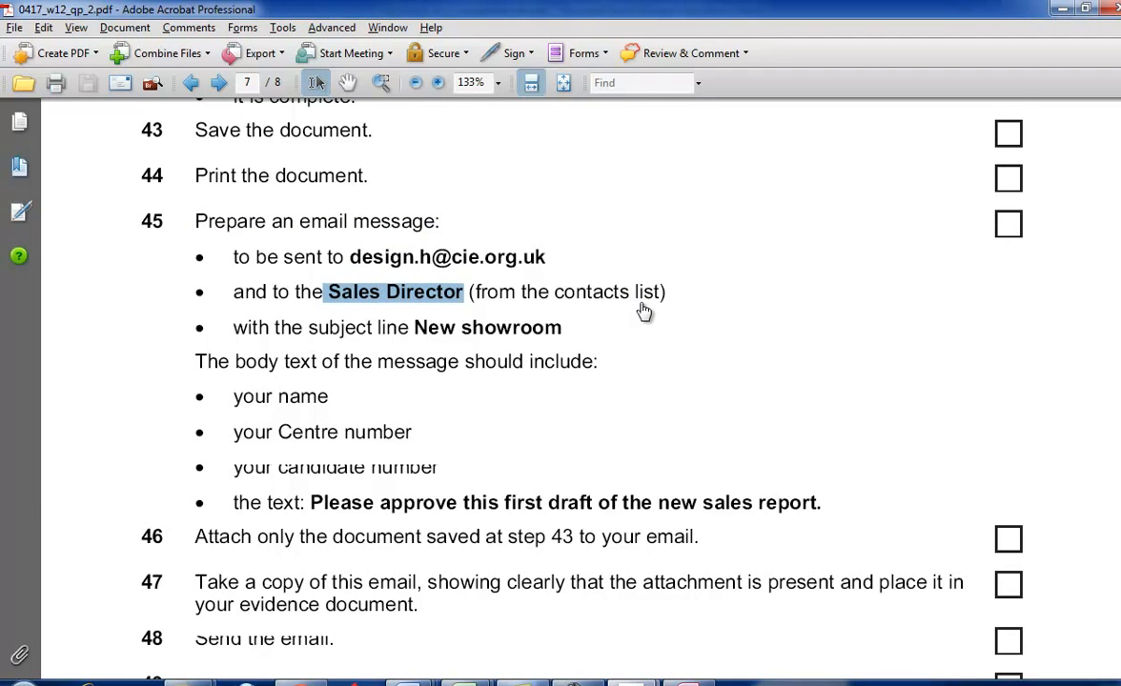
pyautogui.scroll(-2, 743, 367)
pyautogui.scroll(-2, 810, 391)
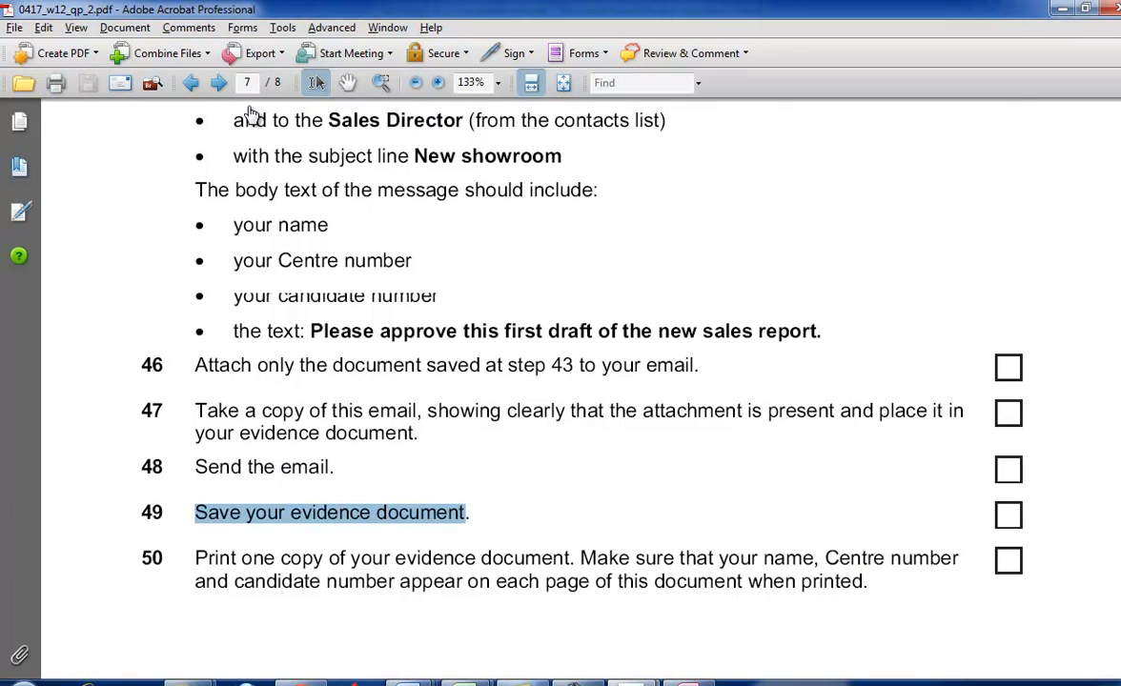
pyautogui.scroll(-10, 250, 115)
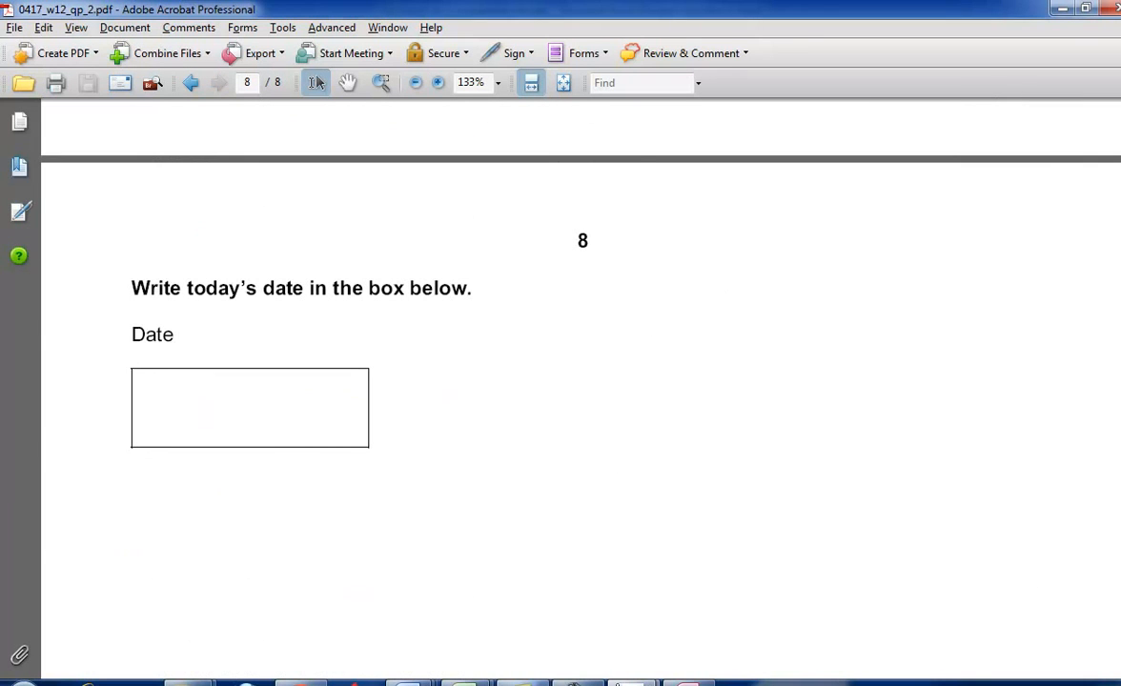